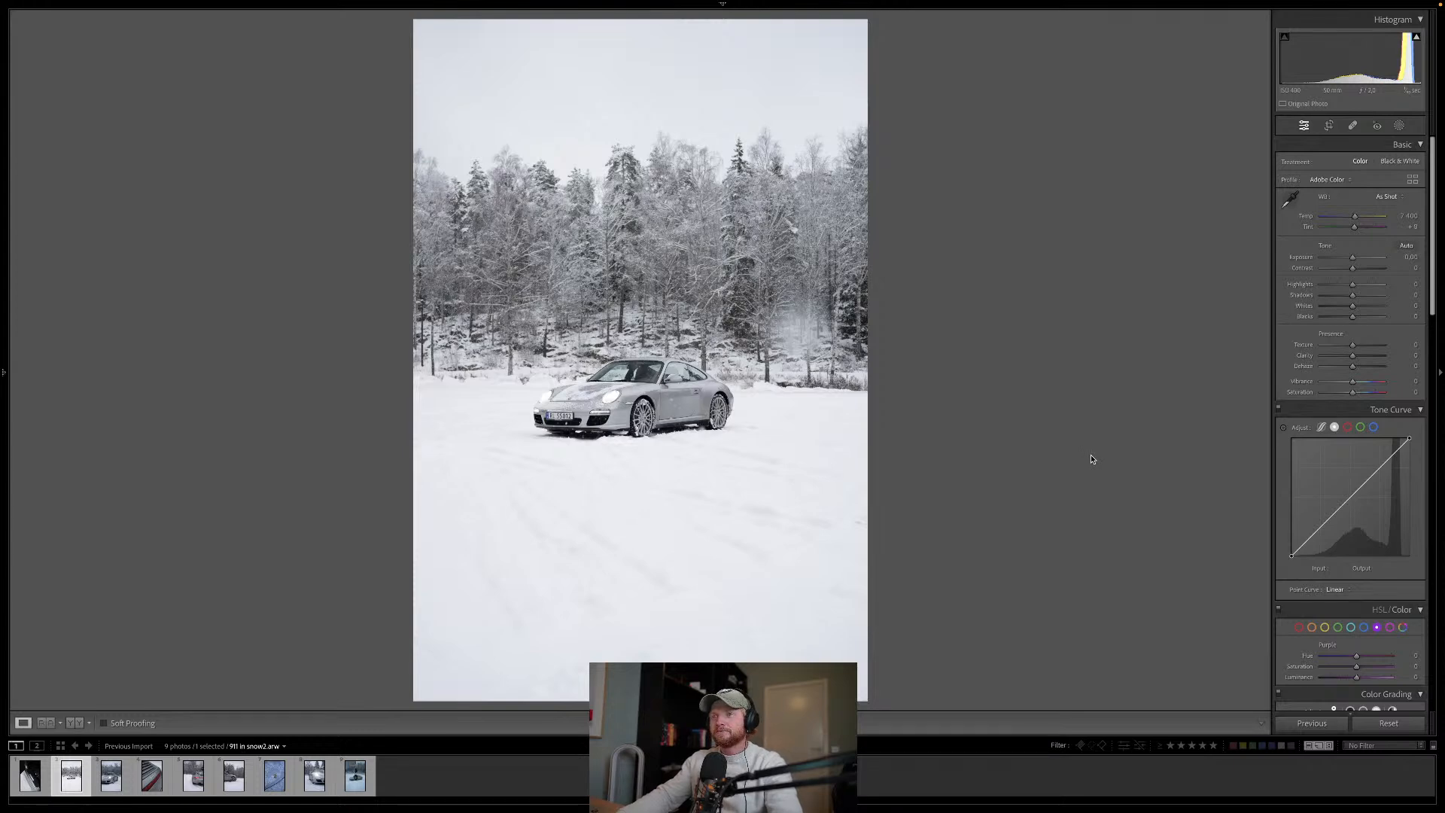
Step: Browse through the imported photos of the Porsche and return to the wide shot in front of the forest
click(413, 789)
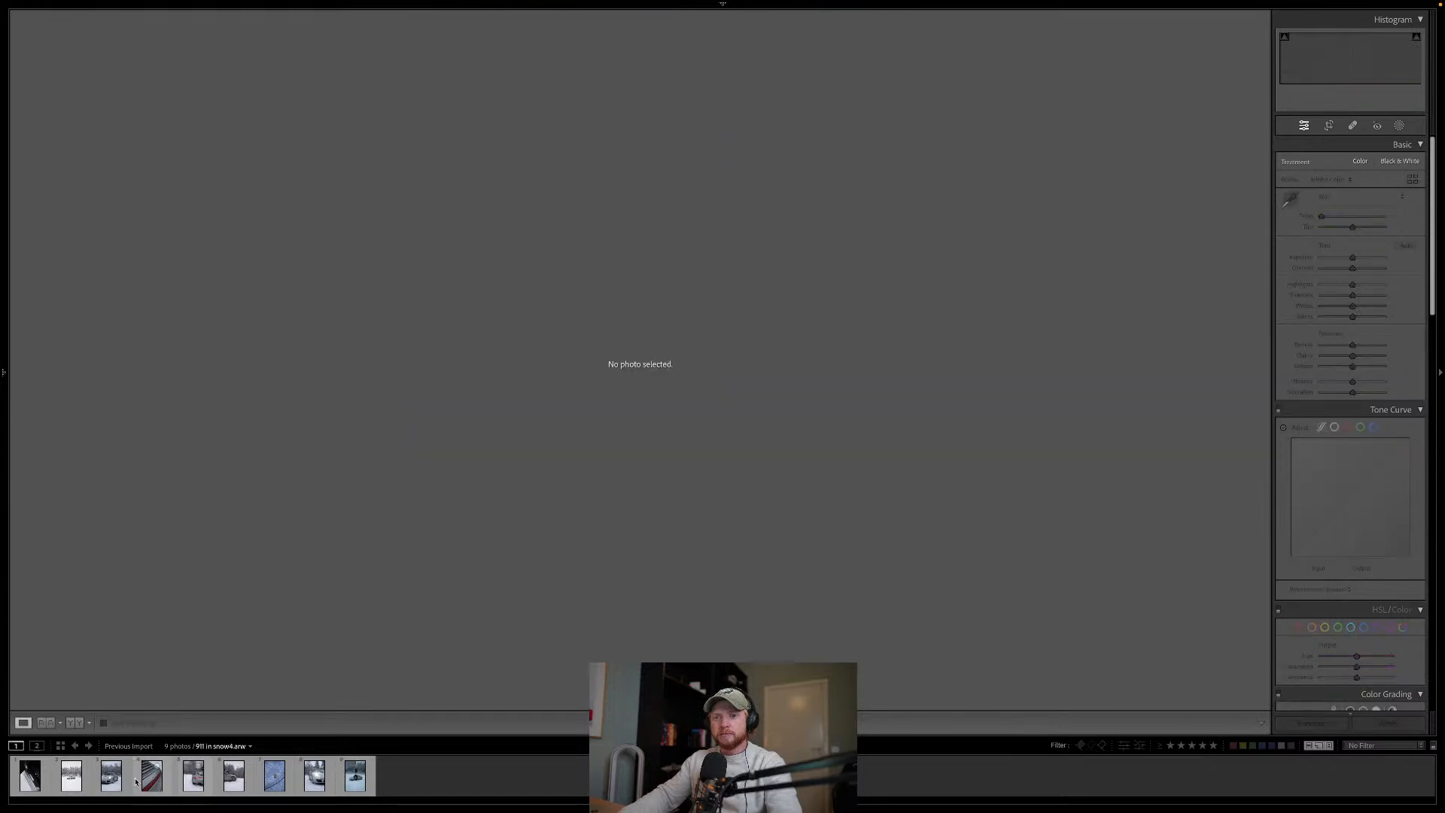
click(71, 777)
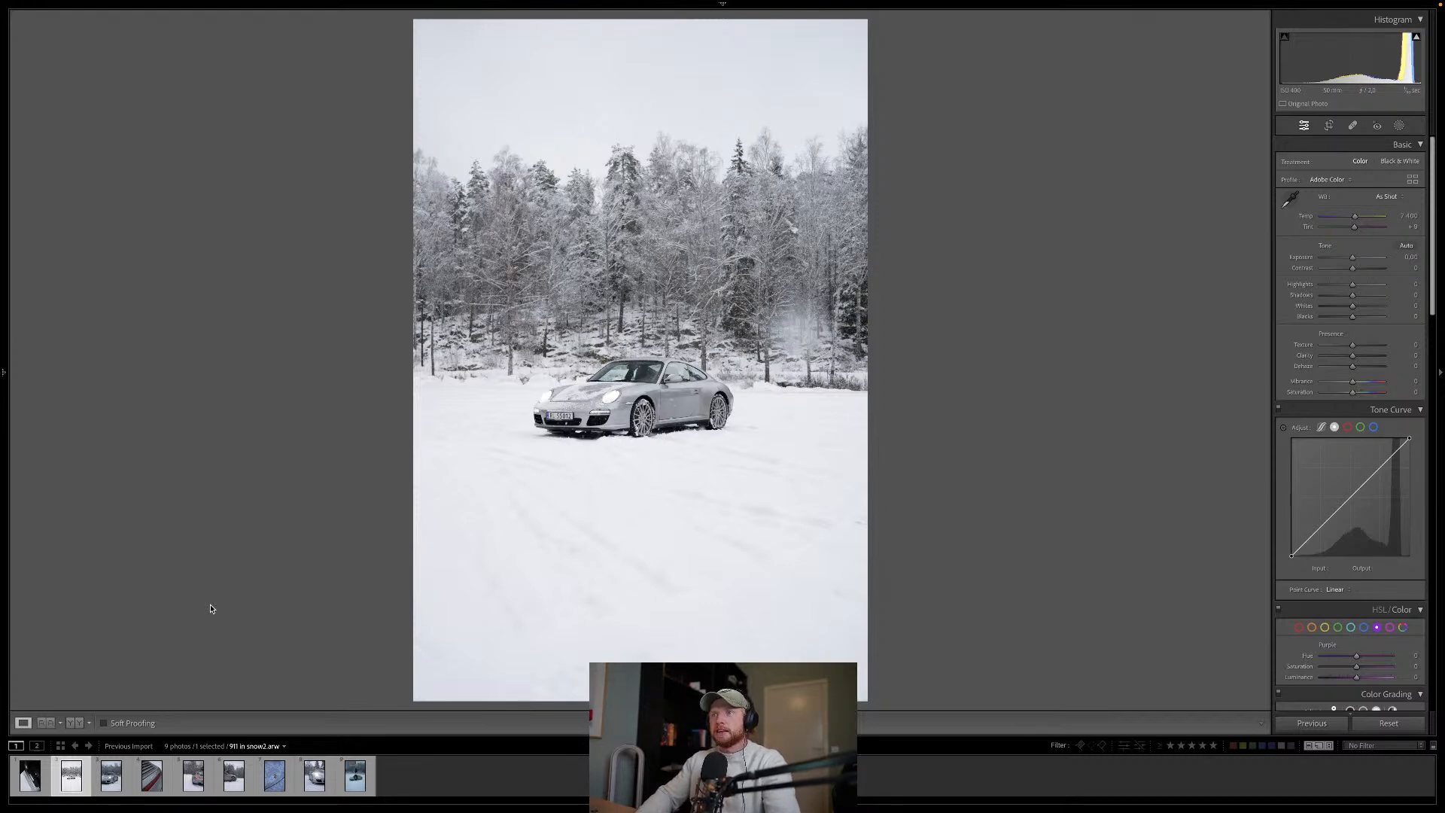
key(Right)
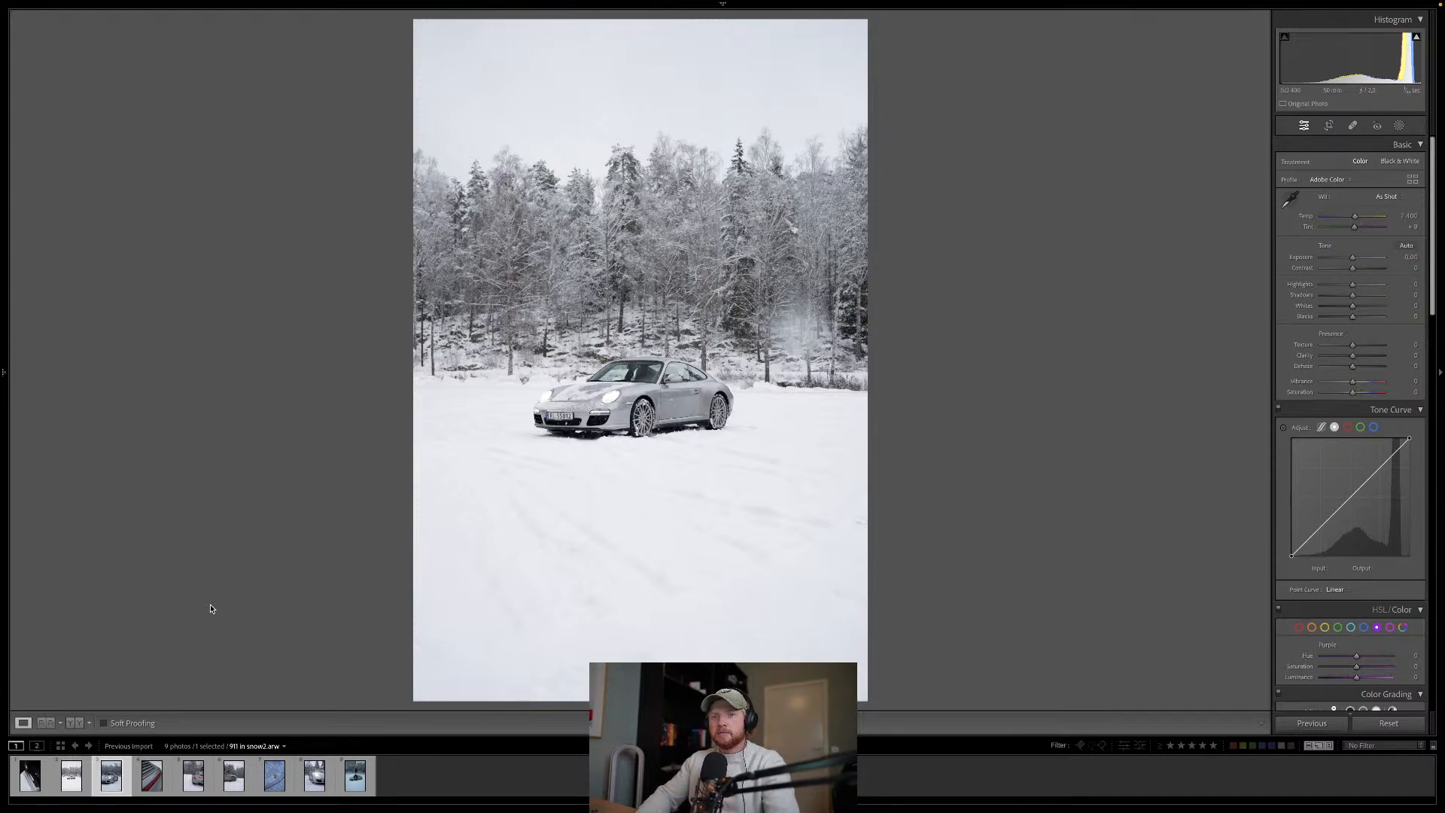
key(Right)
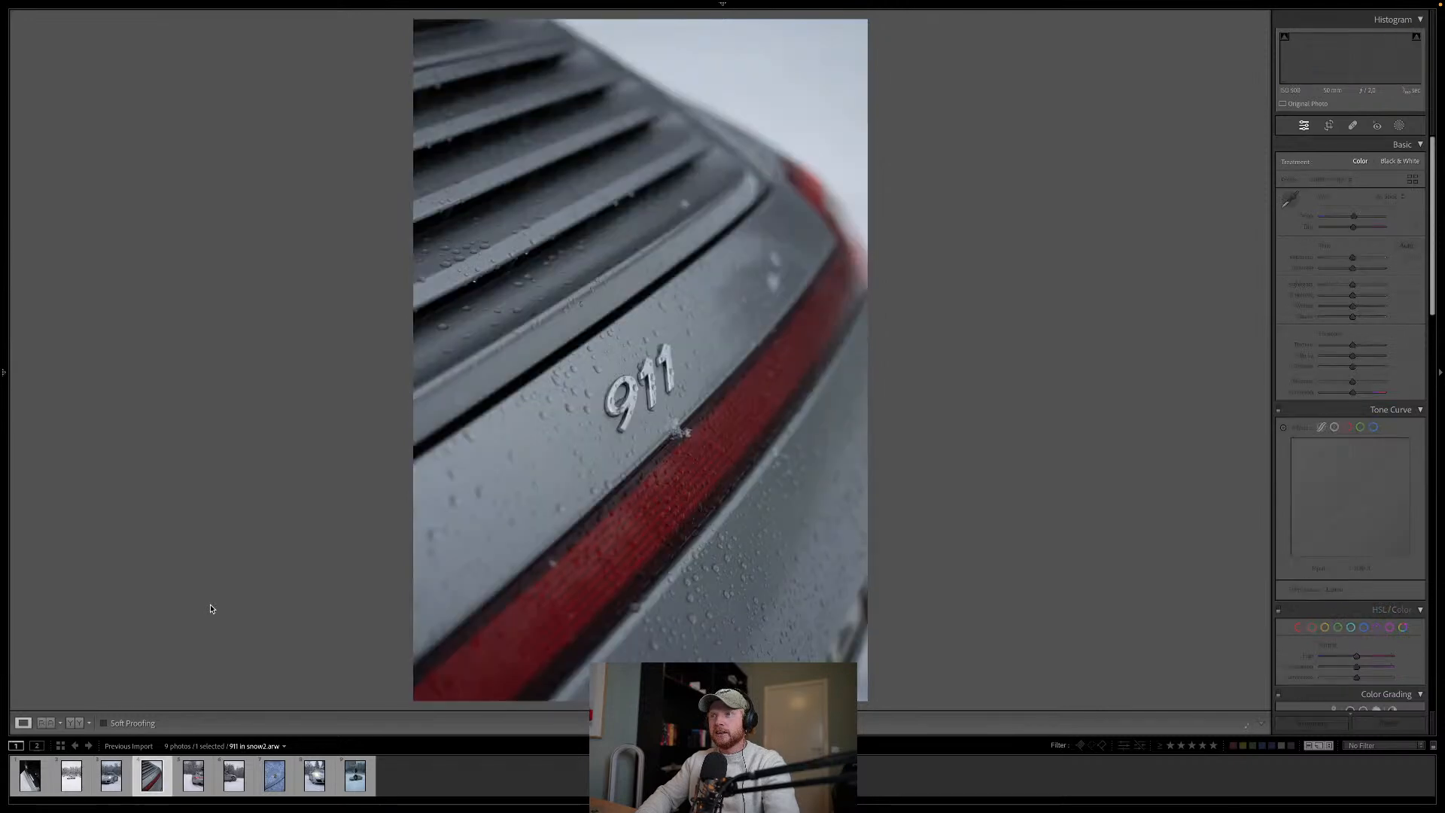
key(Right)
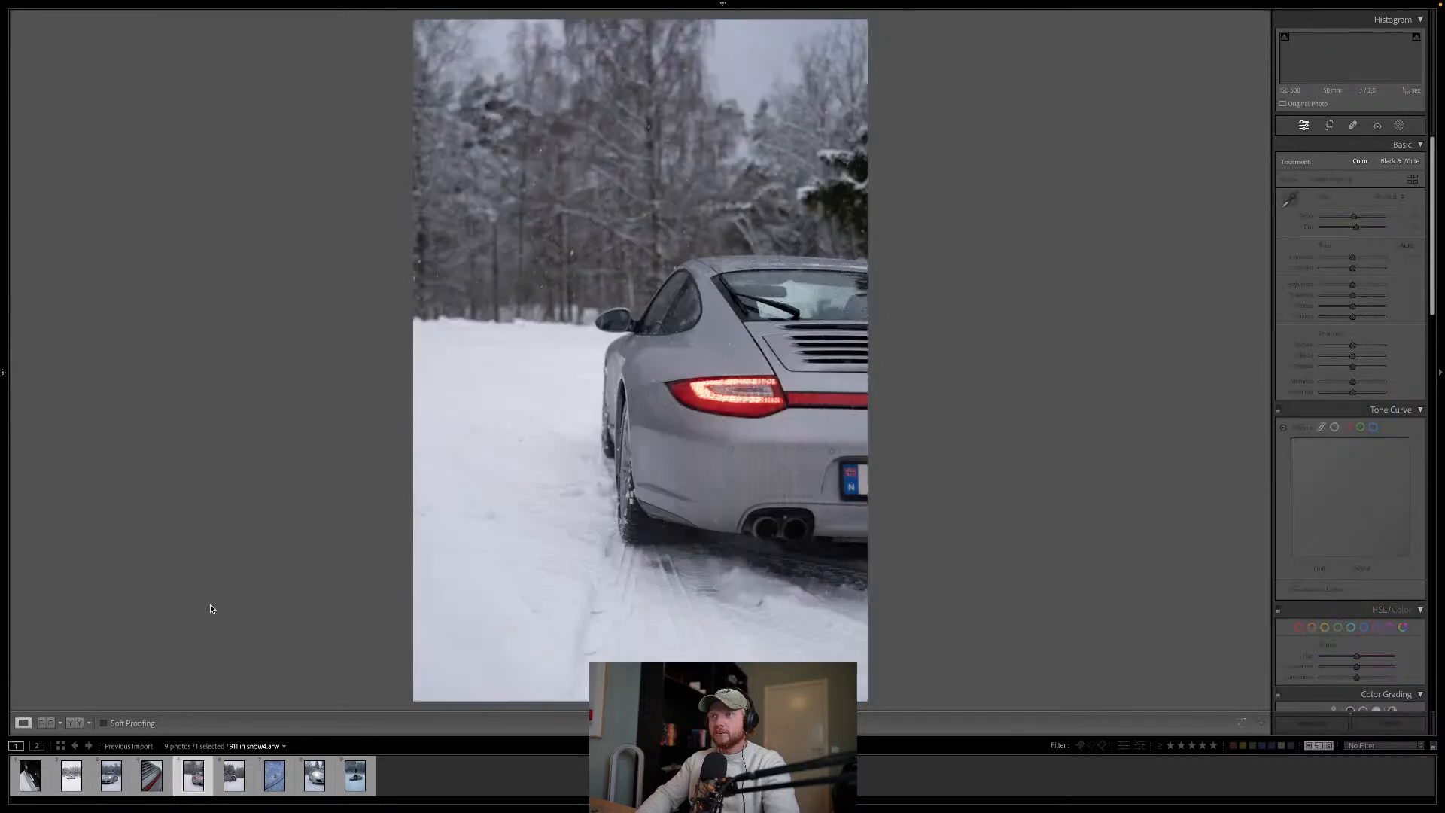
key(Right)
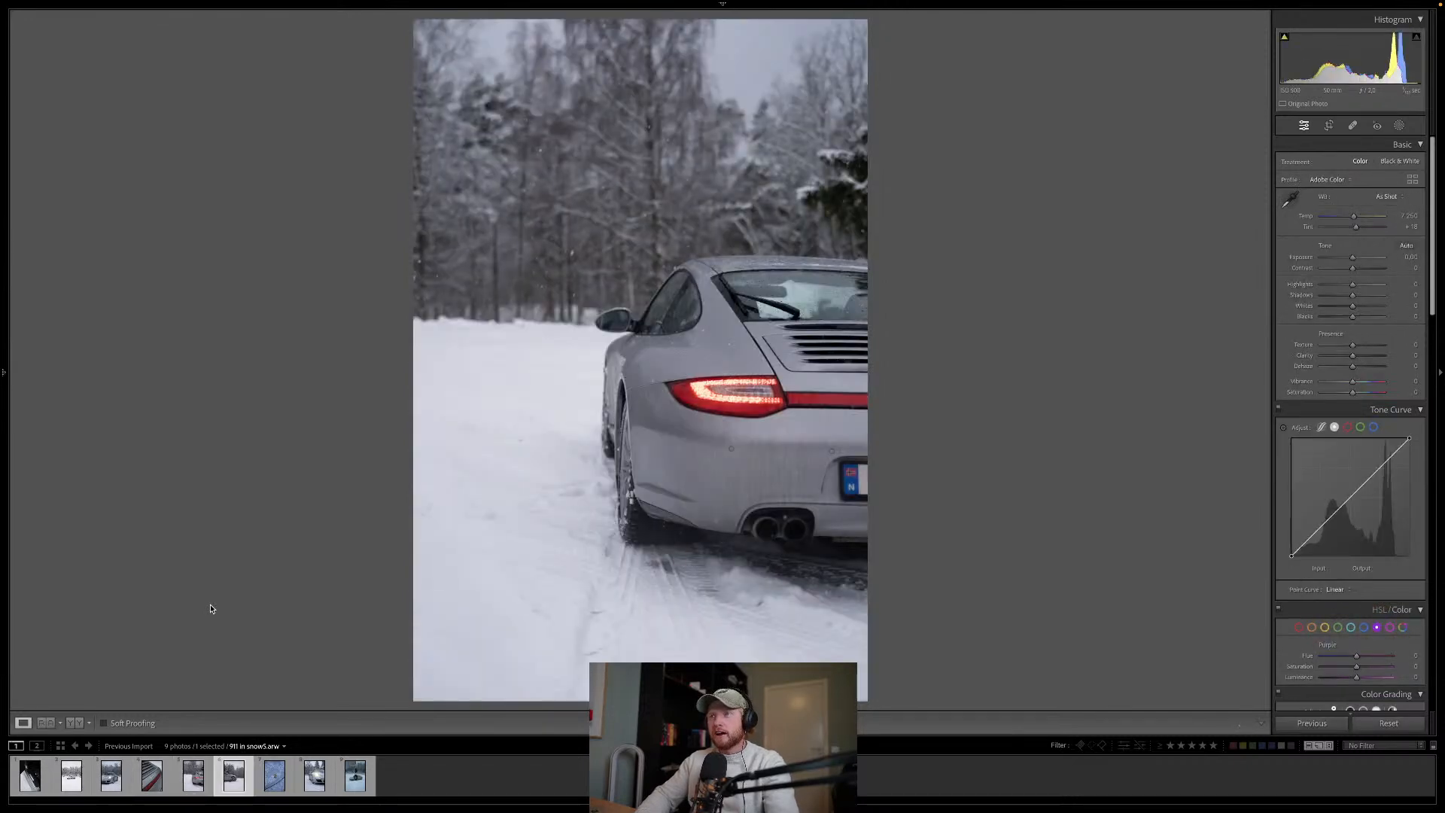
key(Right)
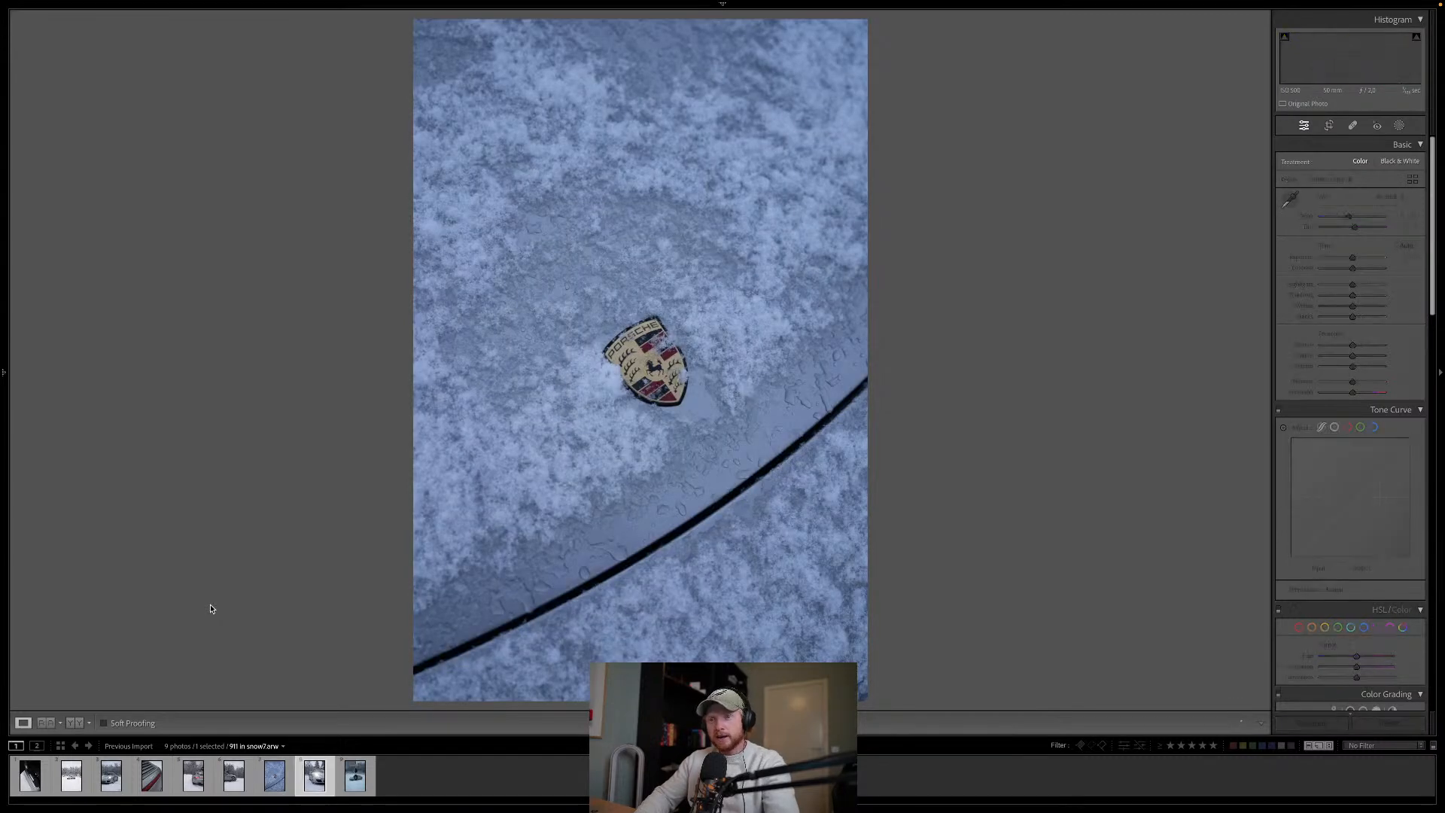
key(Right)
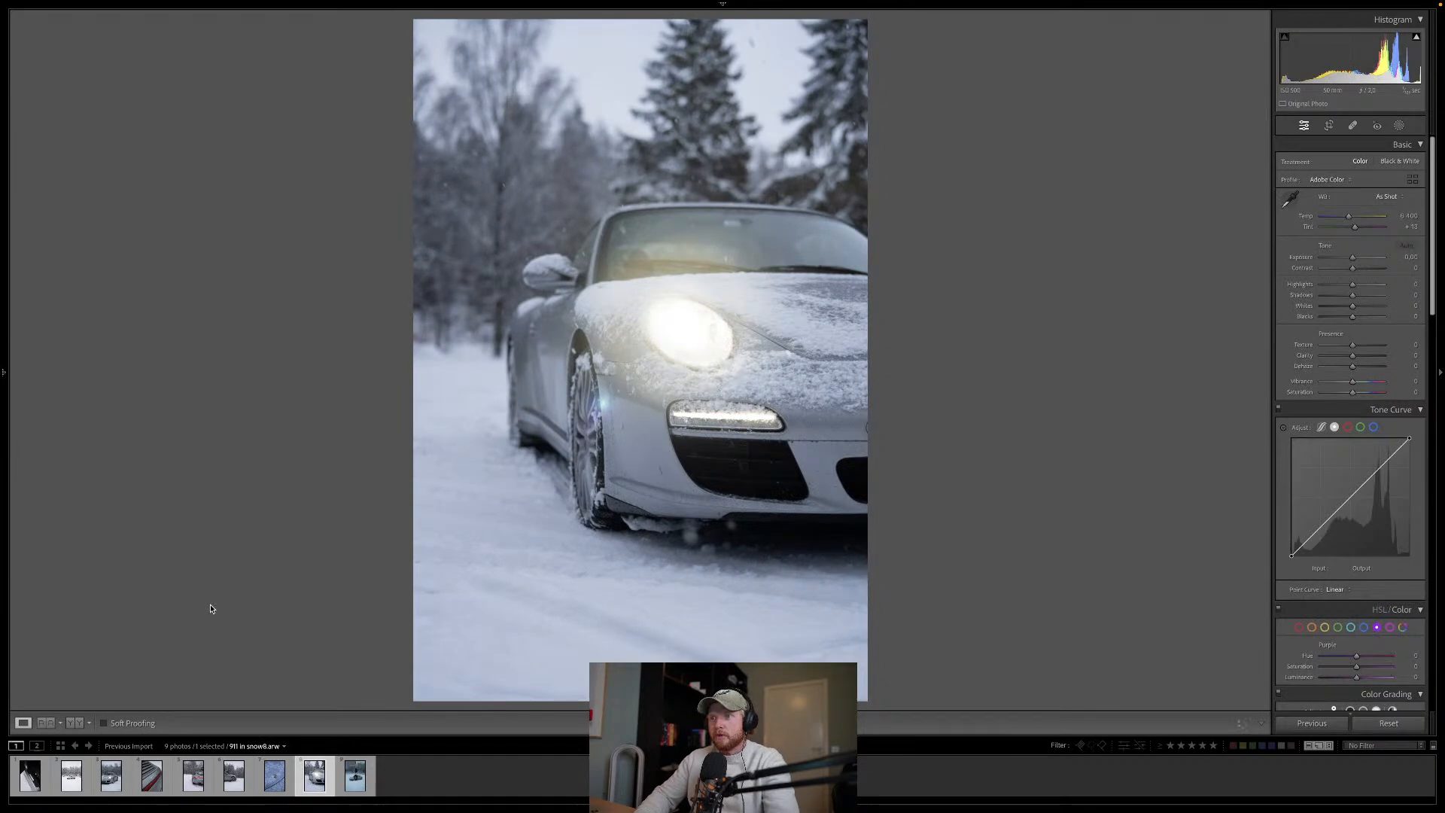
key(Right)
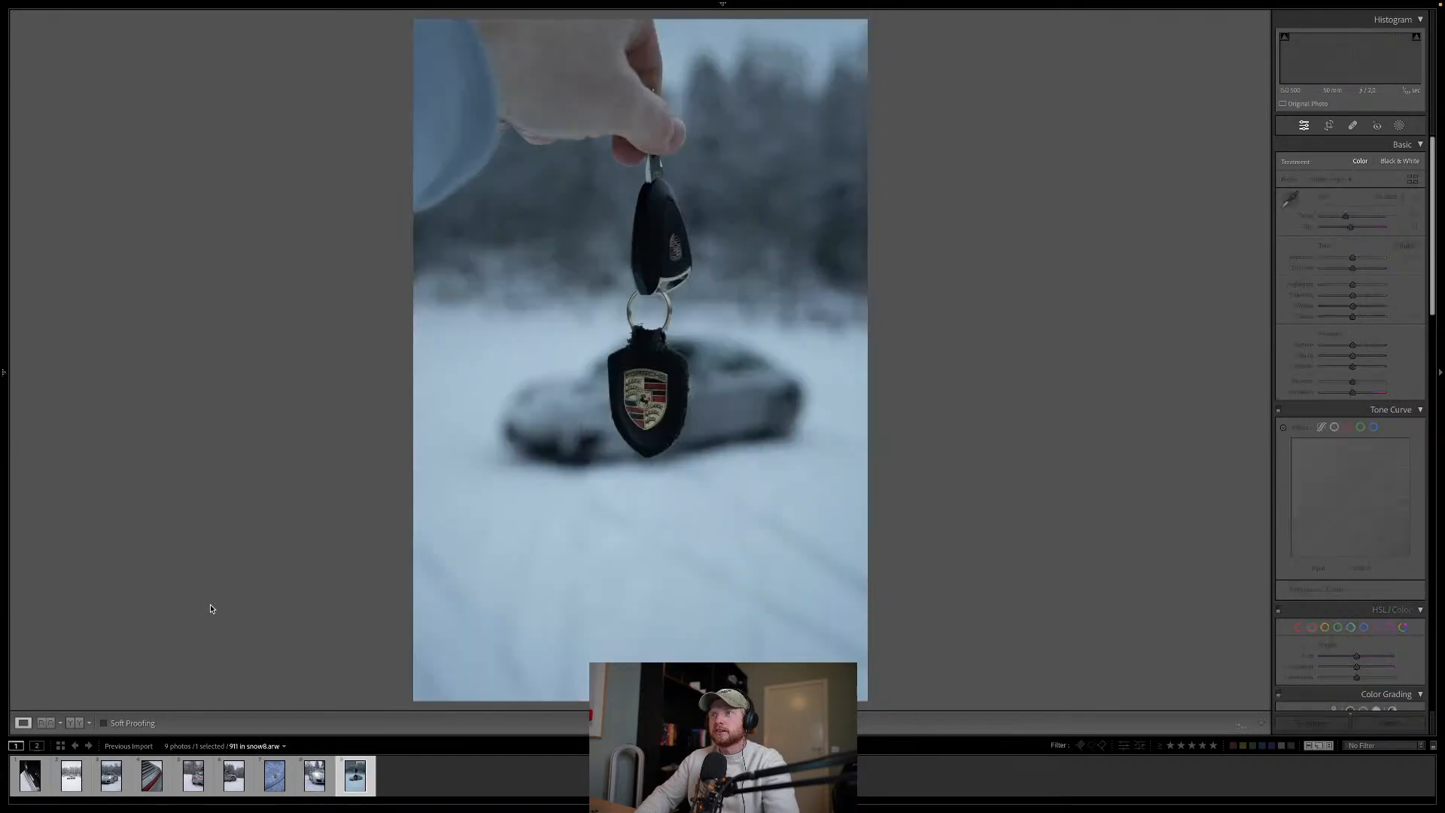
key(Left)
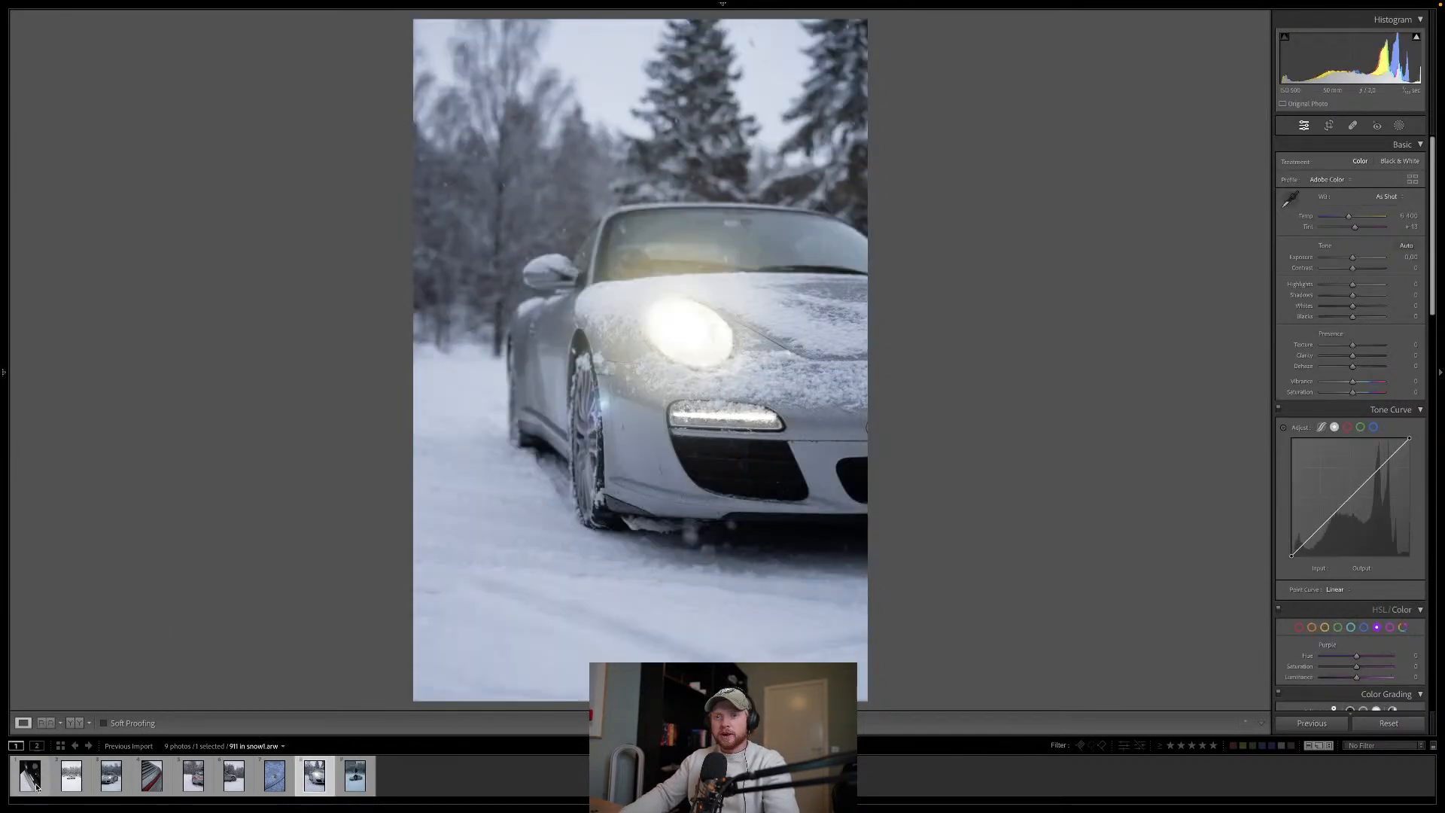
click(35, 782)
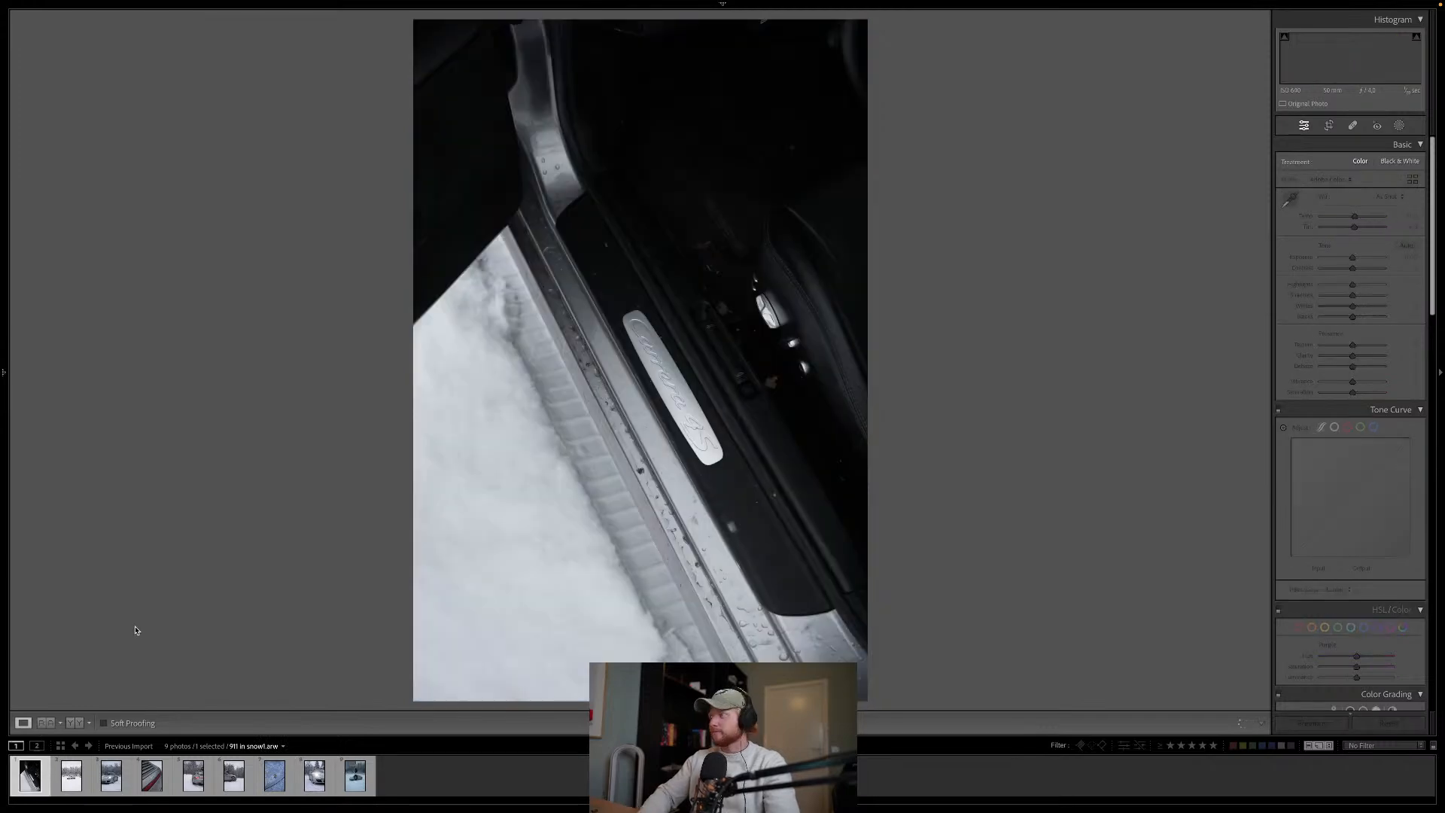
key(Right)
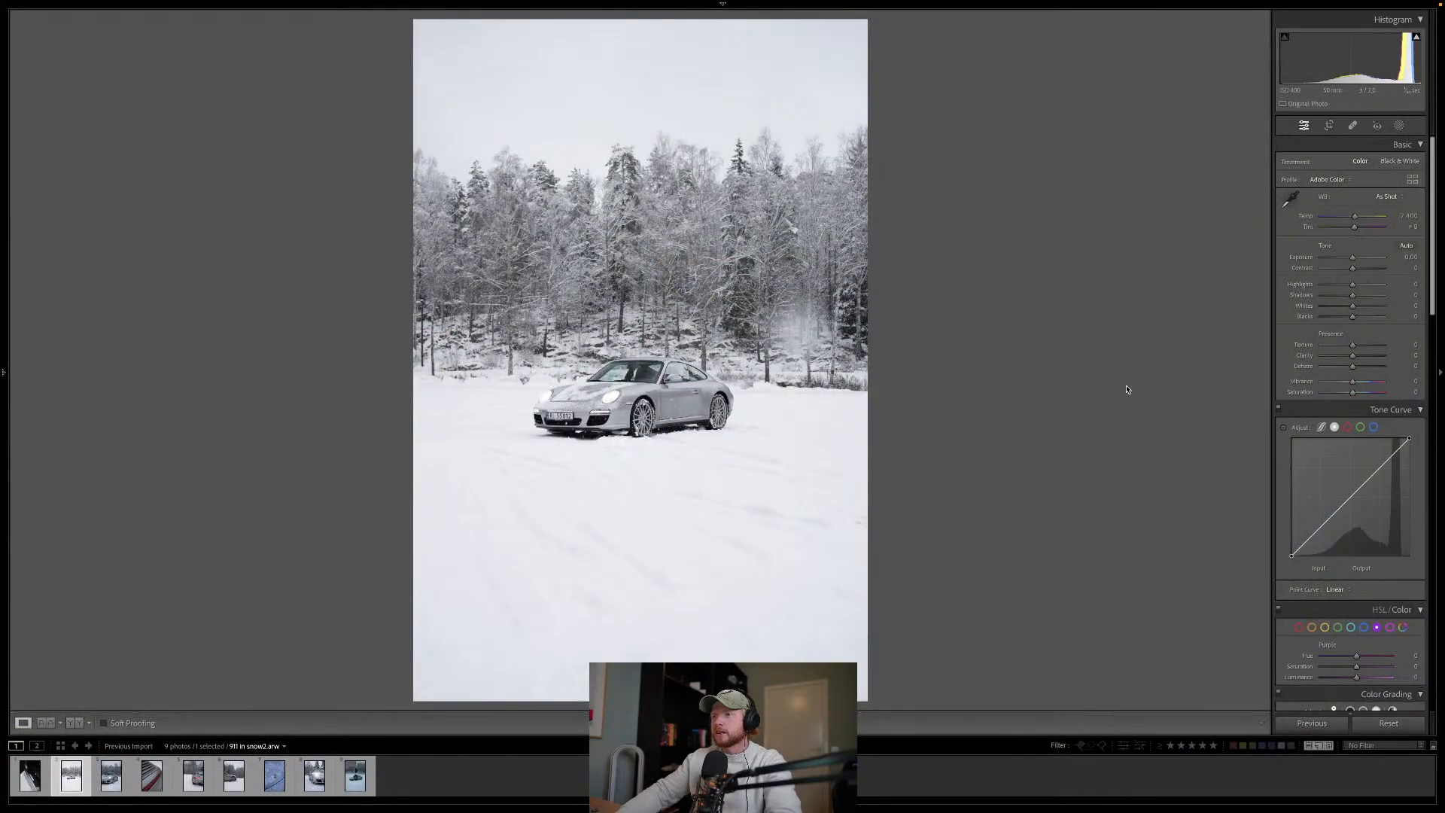
Step: Enable the lens profile corrections for the wide snow photo
scroll(1328, 333, down, 1)
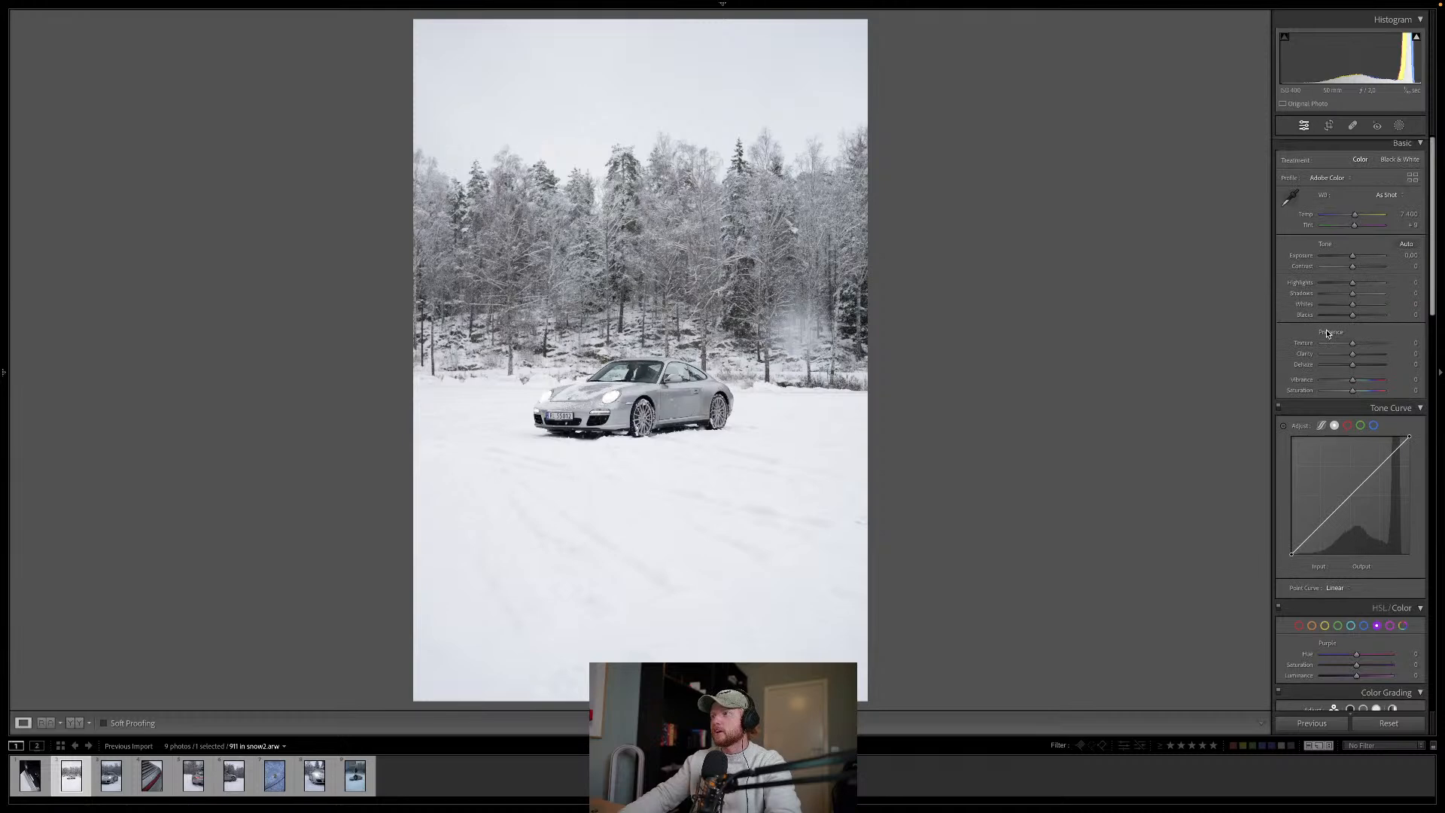
scroll(1354, 648, down, 2)
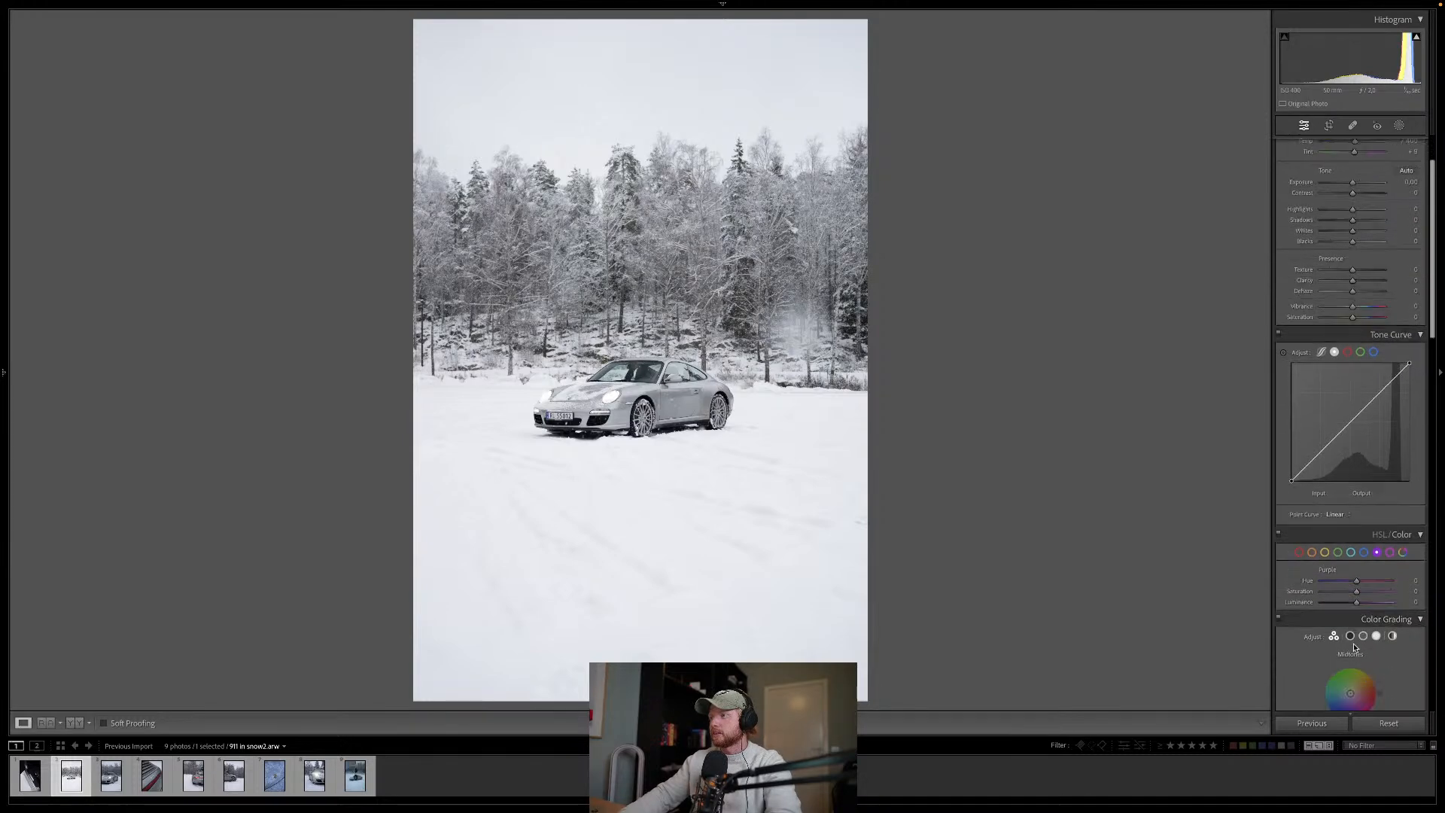
scroll(1354, 647, down, 10)
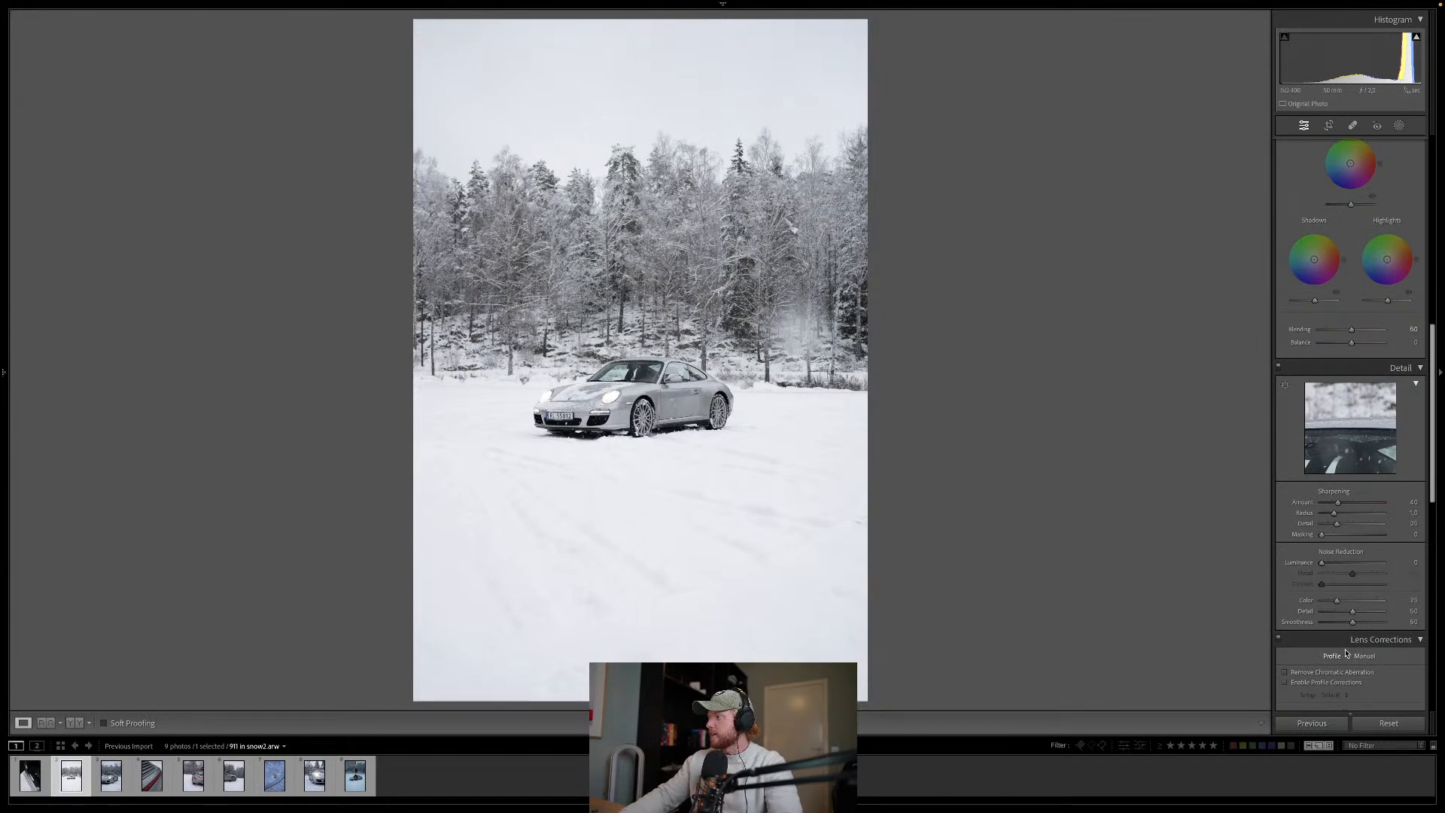
click(1315, 681)
Step: Try darkening the photo by lowering the exposure, and reset the exposure to 0
scroll(1311, 621, up, 10)
scroll(1310, 619, down, 1)
mouse_move(1353, 284)
mouse_down()
mouse_move(1335, 287)
mouse_move(1346, 260)
mouse_up()
double_click(1335, 288)
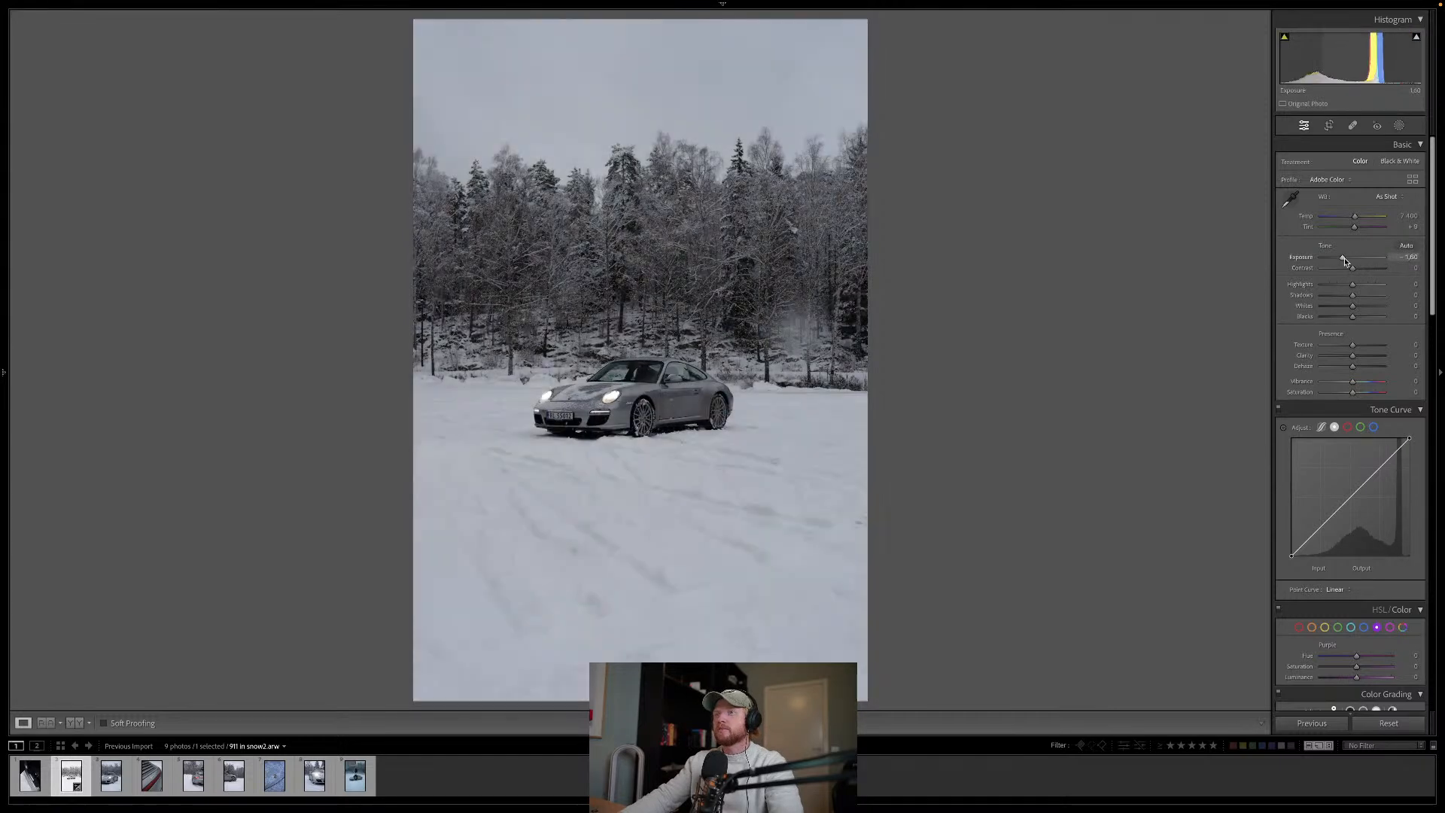
drag(1345, 261, 1347, 261)
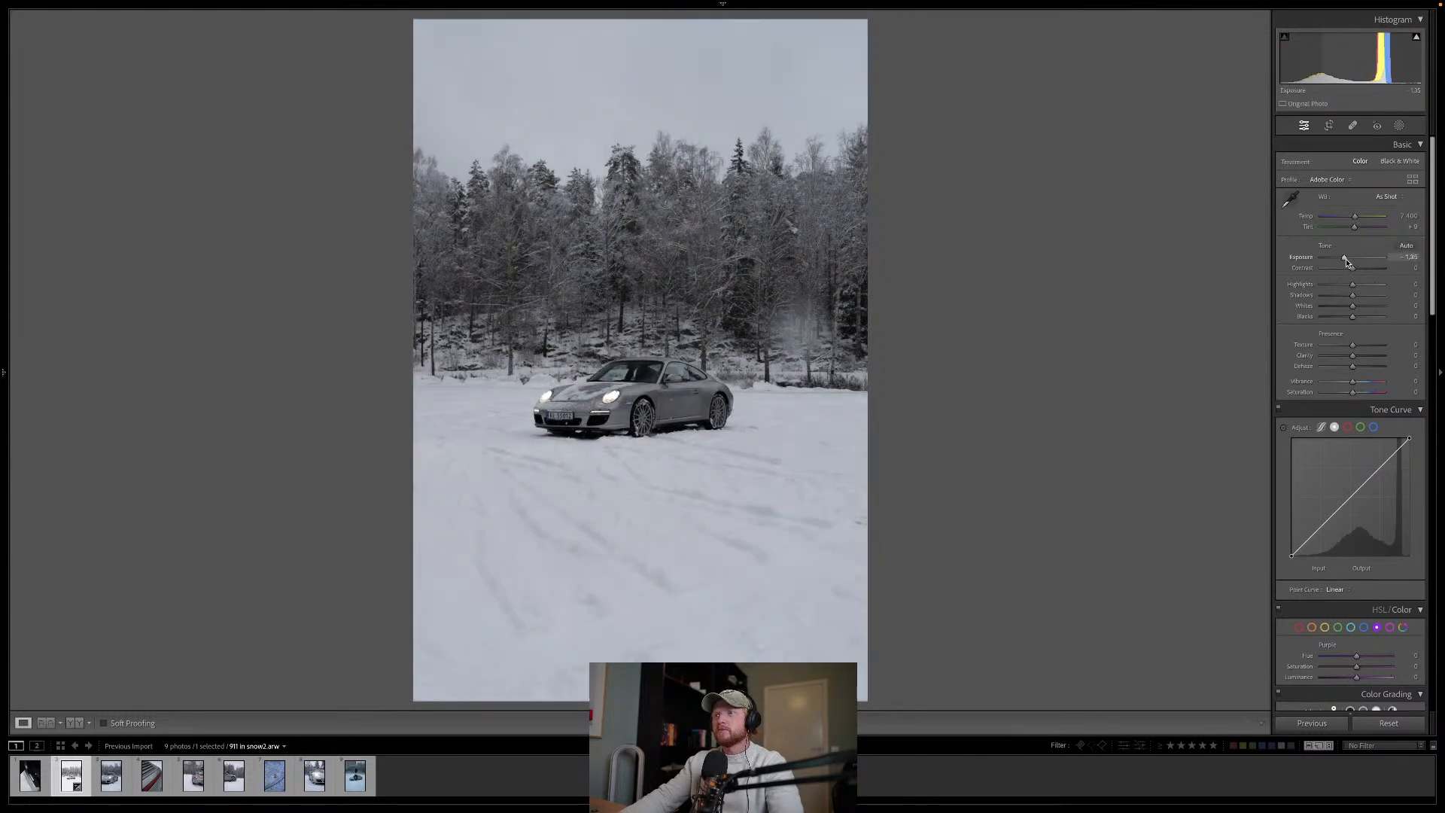
scroll(1347, 260, down, 1)
double_click(1344, 248)
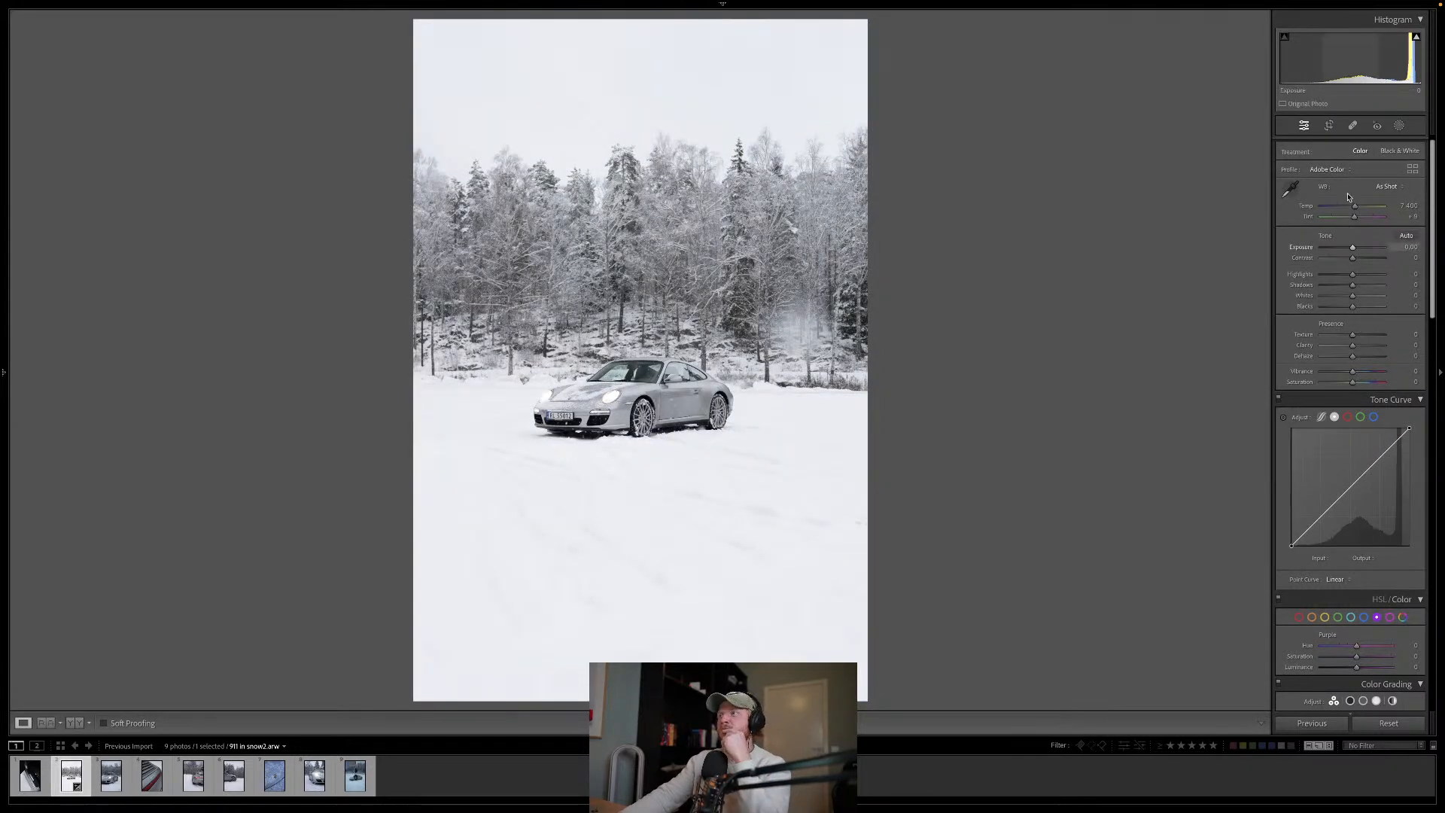
Step: Adjust the white balance to a temperature of 7,093 and a tint of +3
drag(1354, 210, 1353, 212)
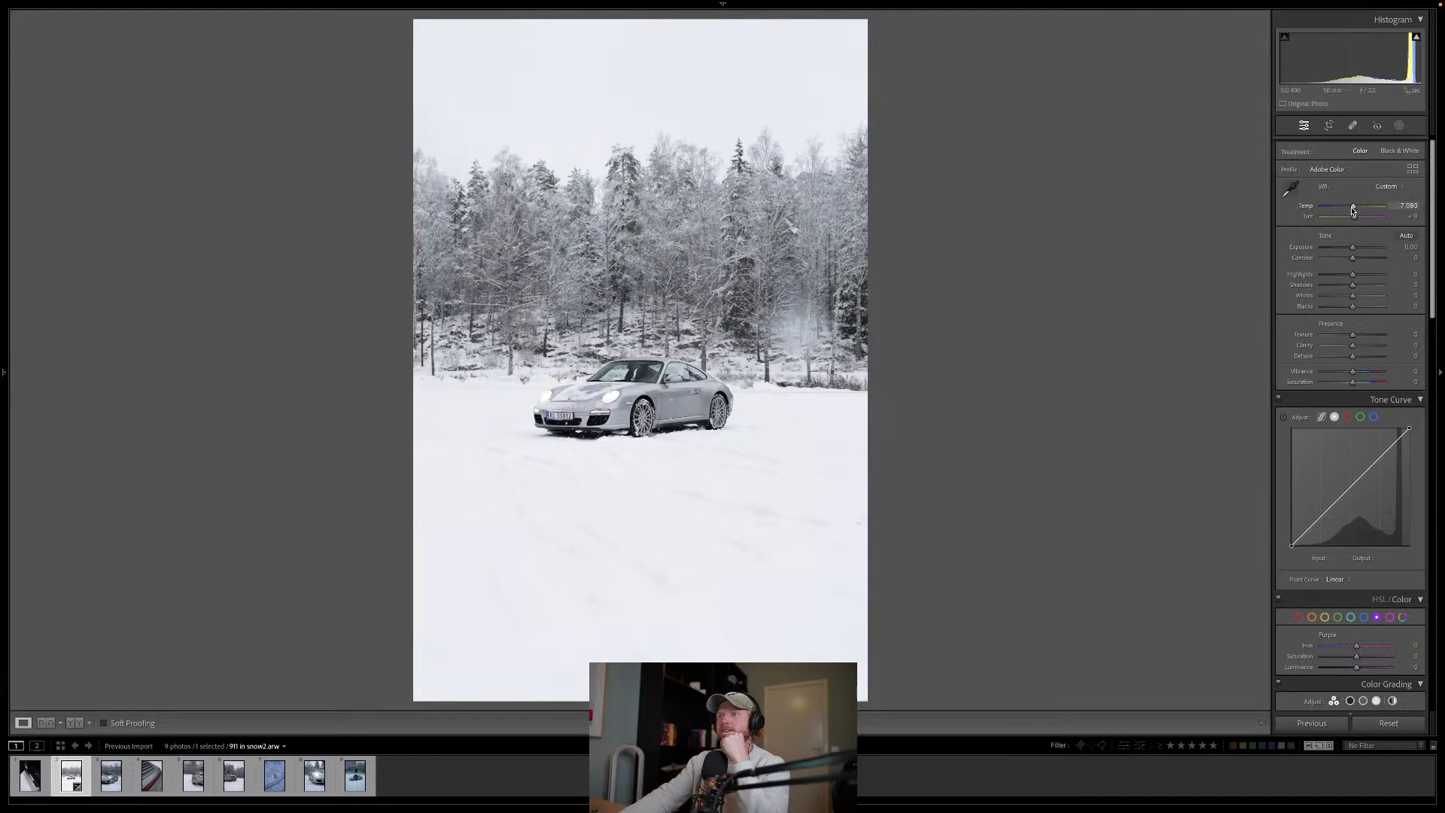
scroll(1355, 220, up, 1)
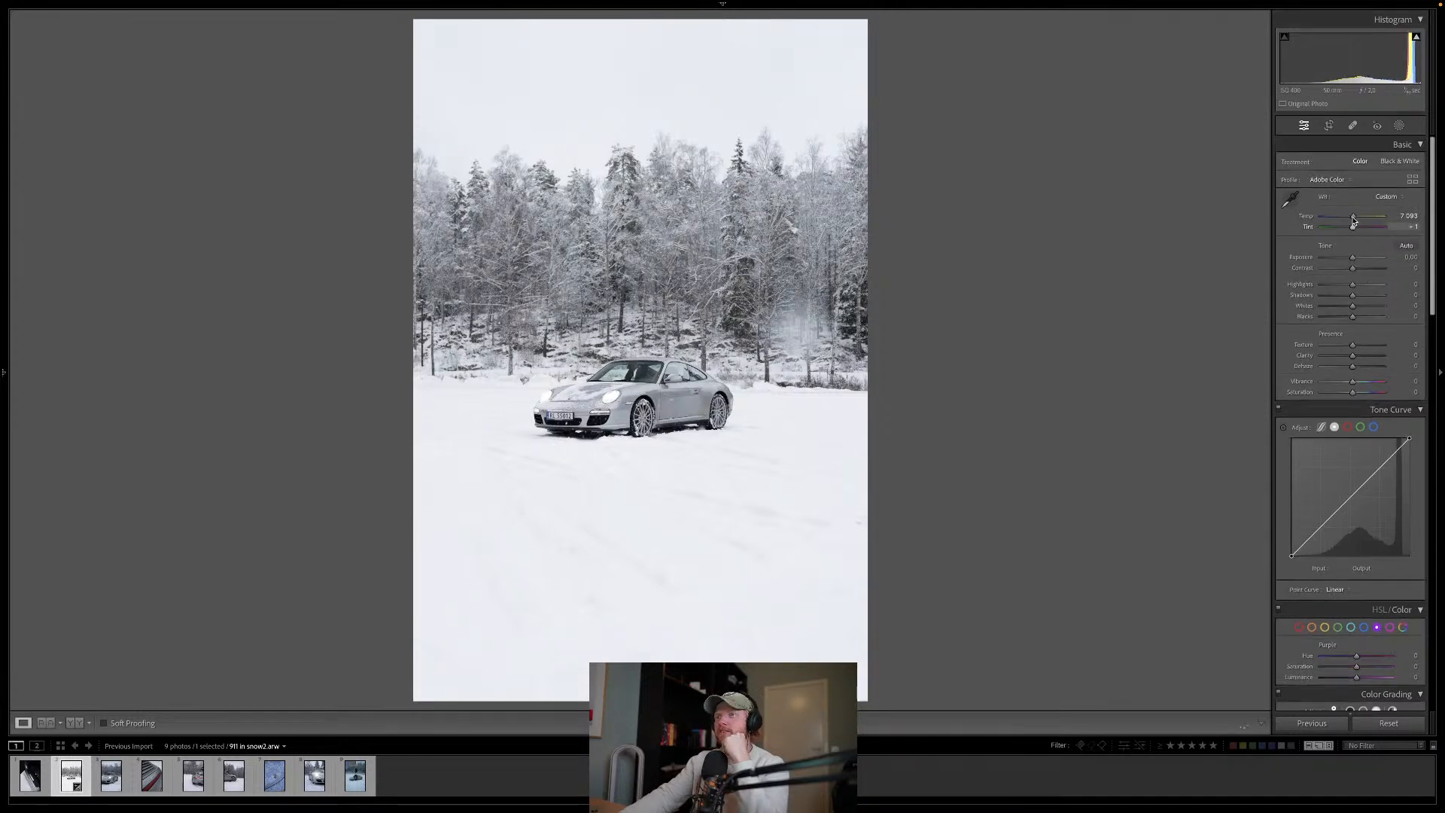
scroll(1354, 226, up, 2)
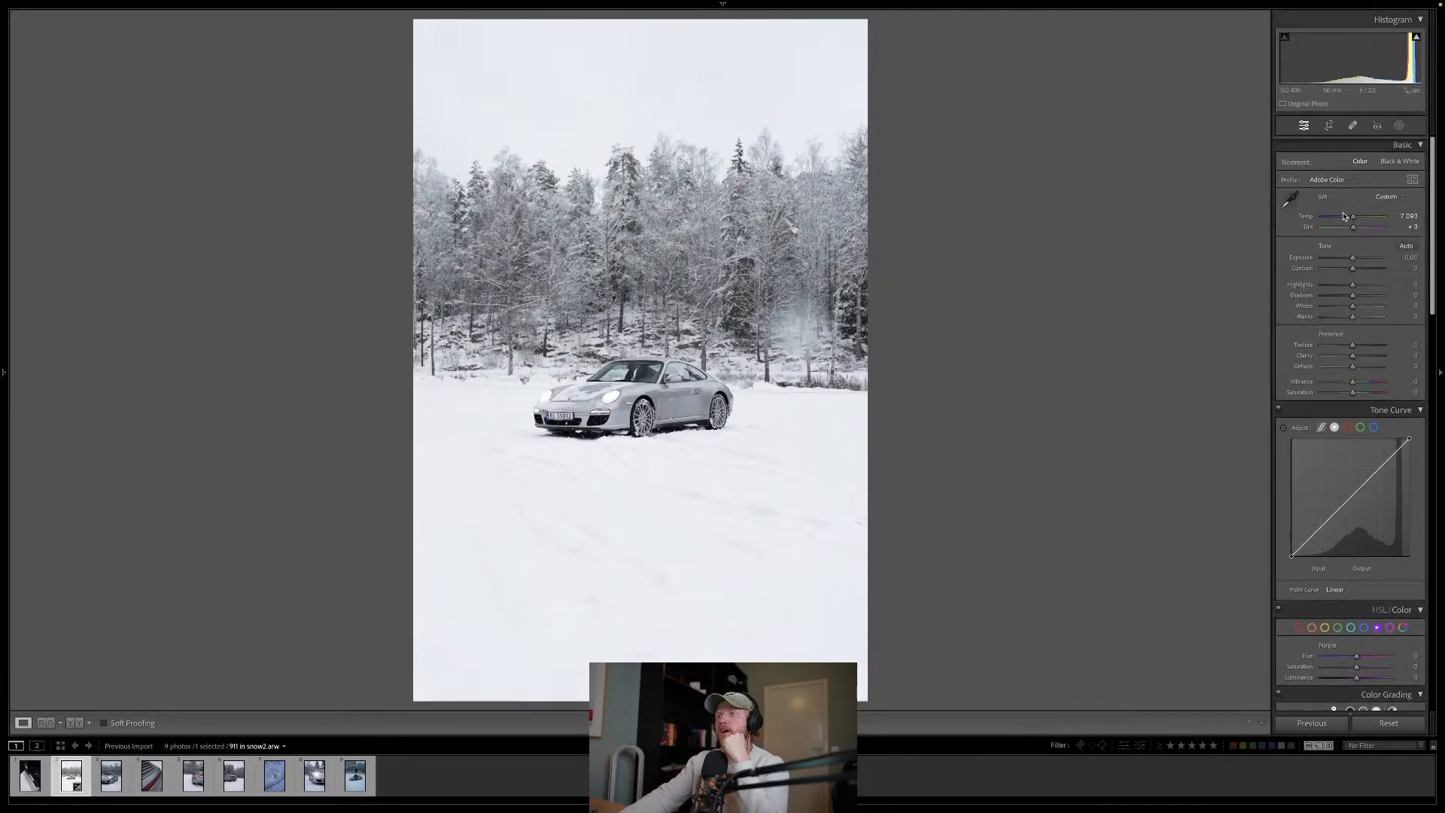
Step: Select the blue color range for the HSL/Color adjustments
scroll(1363, 452, down, 5)
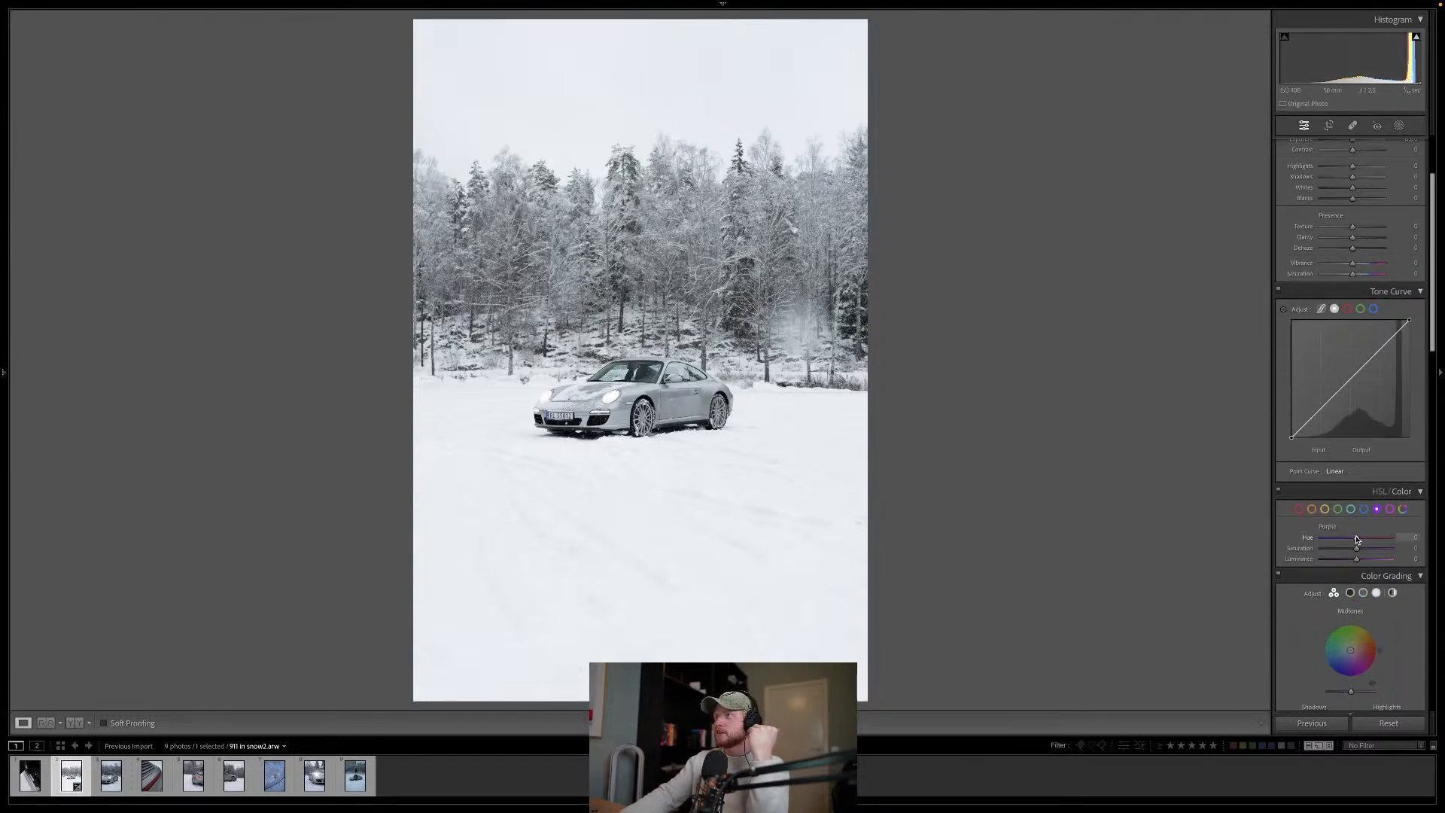
scroll(1358, 540, up, 5)
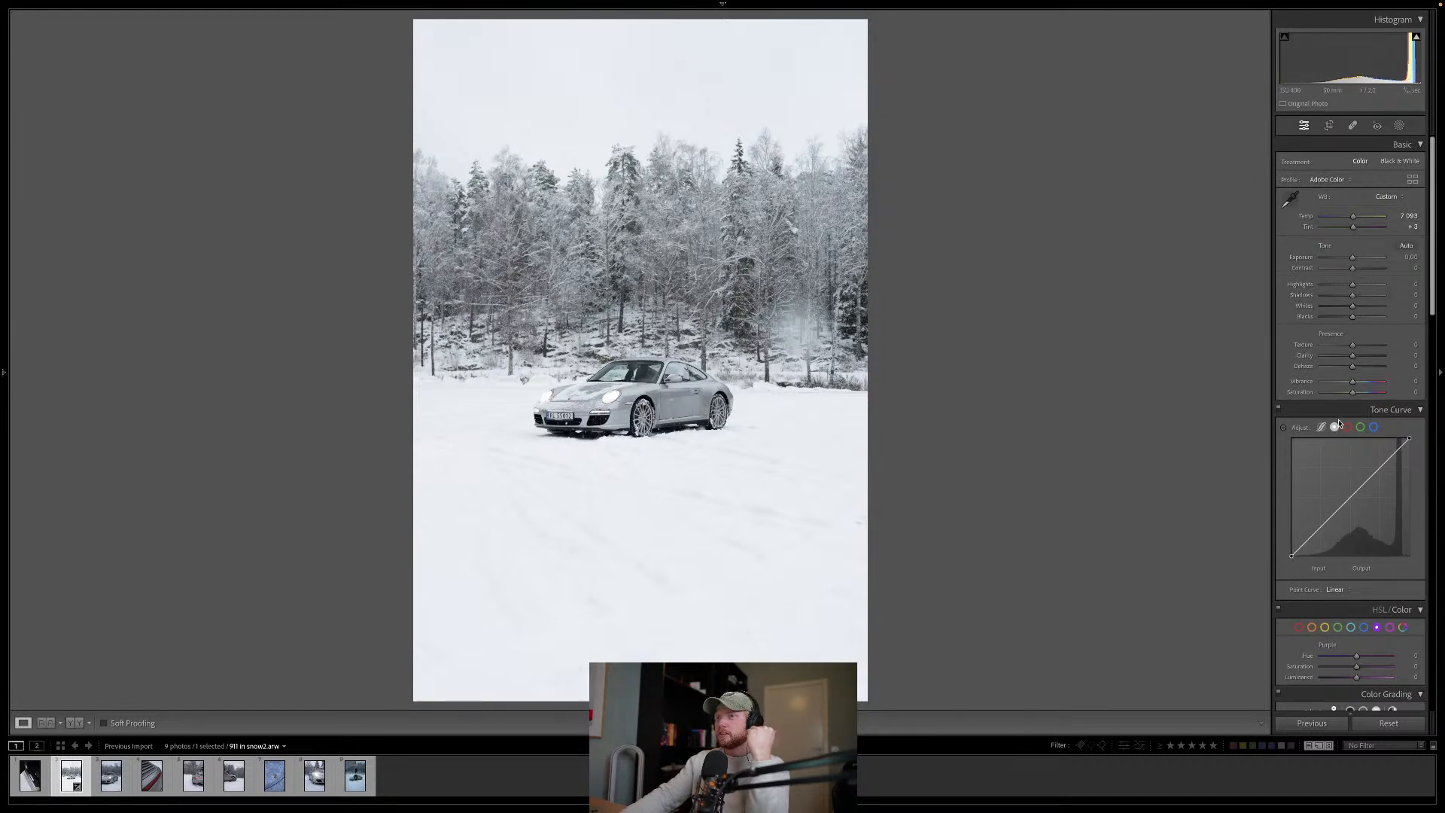
scroll(1359, 552, down, 5)
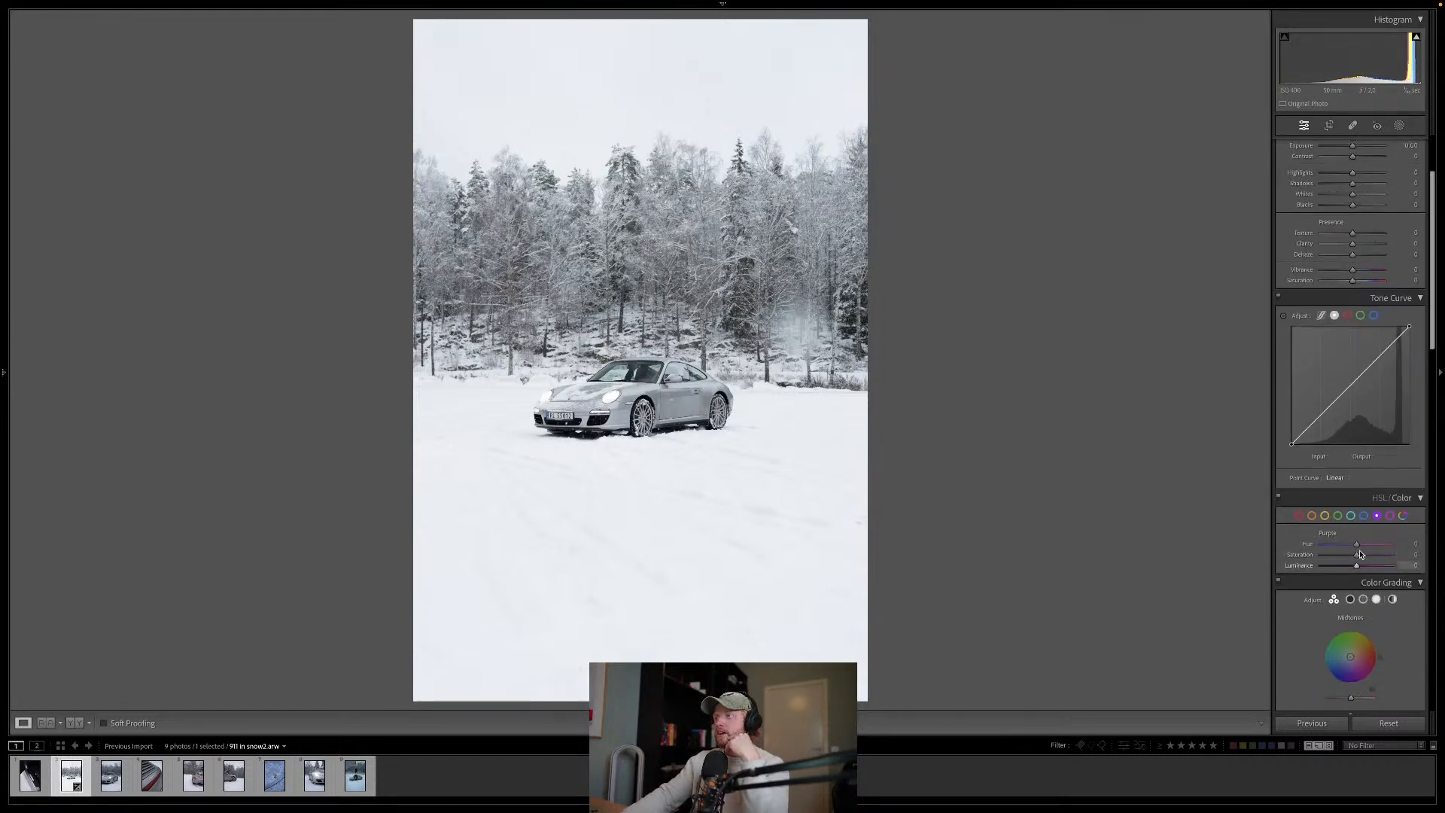
scroll(1361, 552, down, 1)
click(1364, 496)
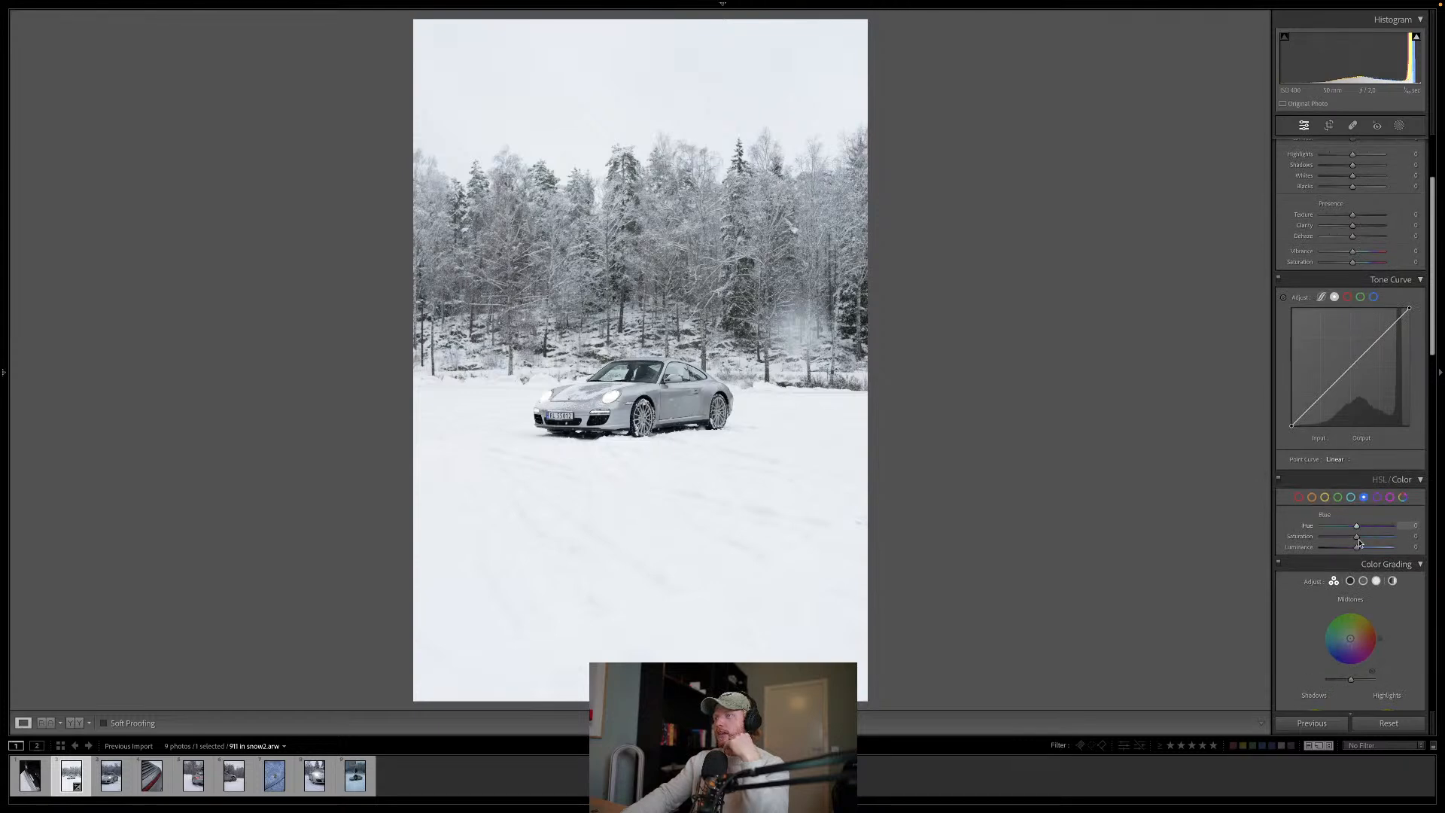
Step: Try shifting the blue hue to -100, inspect the car up close, and restore the hue to 0
drag(1357, 525, 1285, 529)
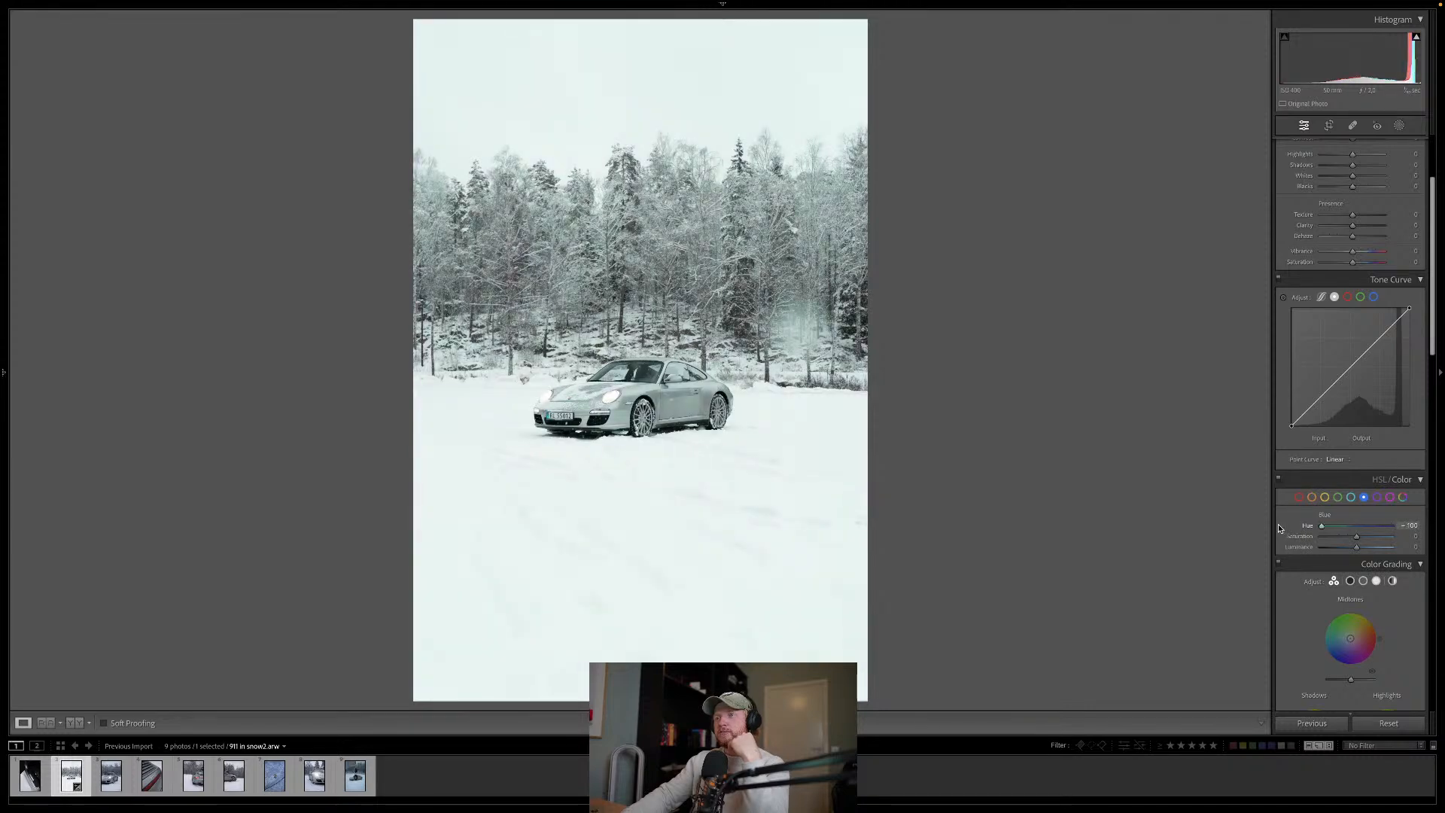
click(700, 412)
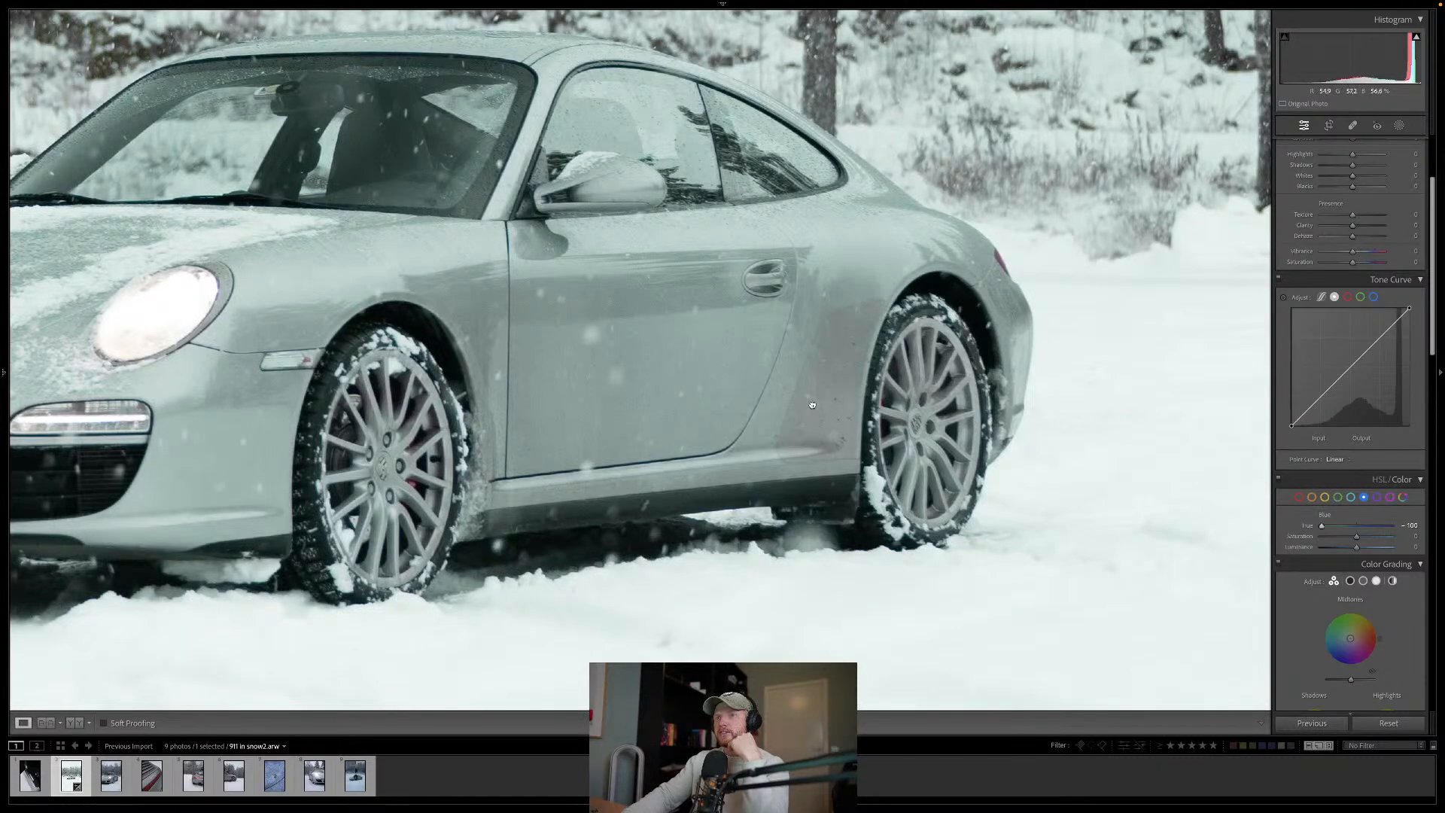
click(812, 405)
drag(1322, 526, 1355, 530)
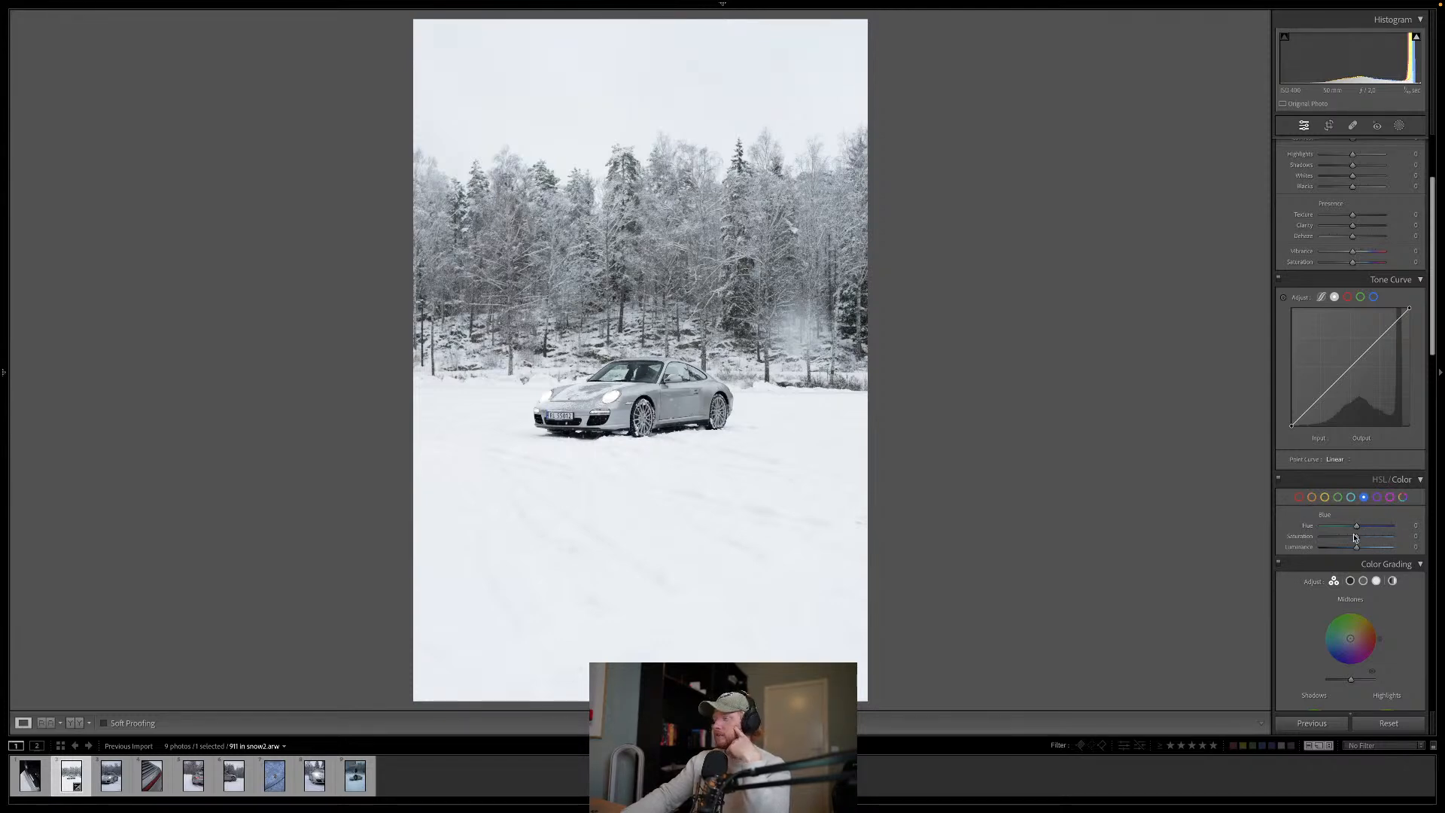
Step: Desaturate the cool tones by lowering blue saturation to -40, aqua saturation to -30, and purple saturation as well
mouse_move(1357, 537)
mouse_down()
mouse_move(1312, 537)
mouse_move(1366, 539)
mouse_move(1319, 539)
mouse_move(1343, 542)
mouse_up()
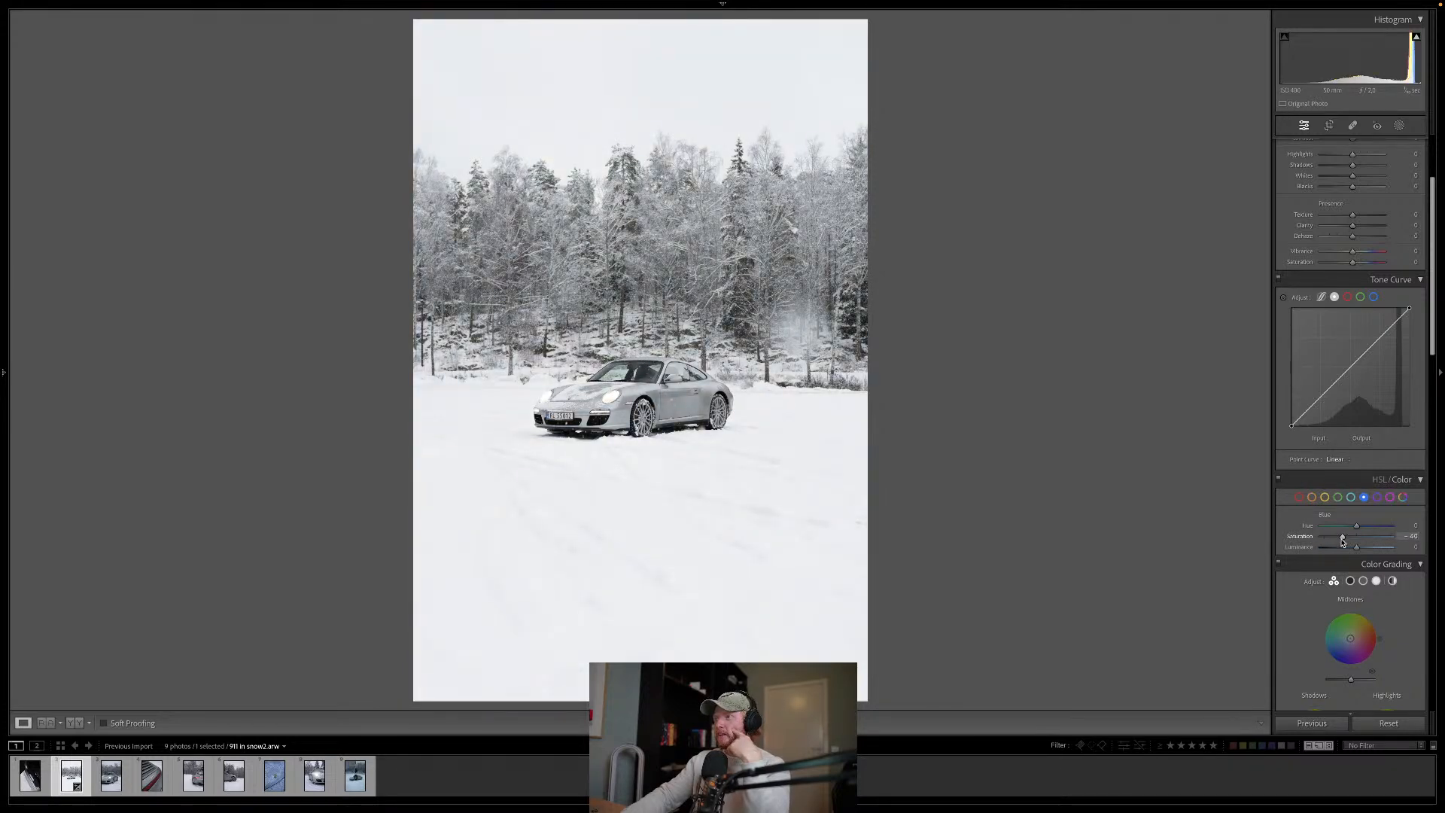
click(1376, 497)
drag(1326, 535, 1339, 535)
click(1351, 497)
mouse_move(1359, 536)
mouse_down()
mouse_move(1284, 539)
mouse_move(1364, 542)
mouse_move(1349, 544)
mouse_up()
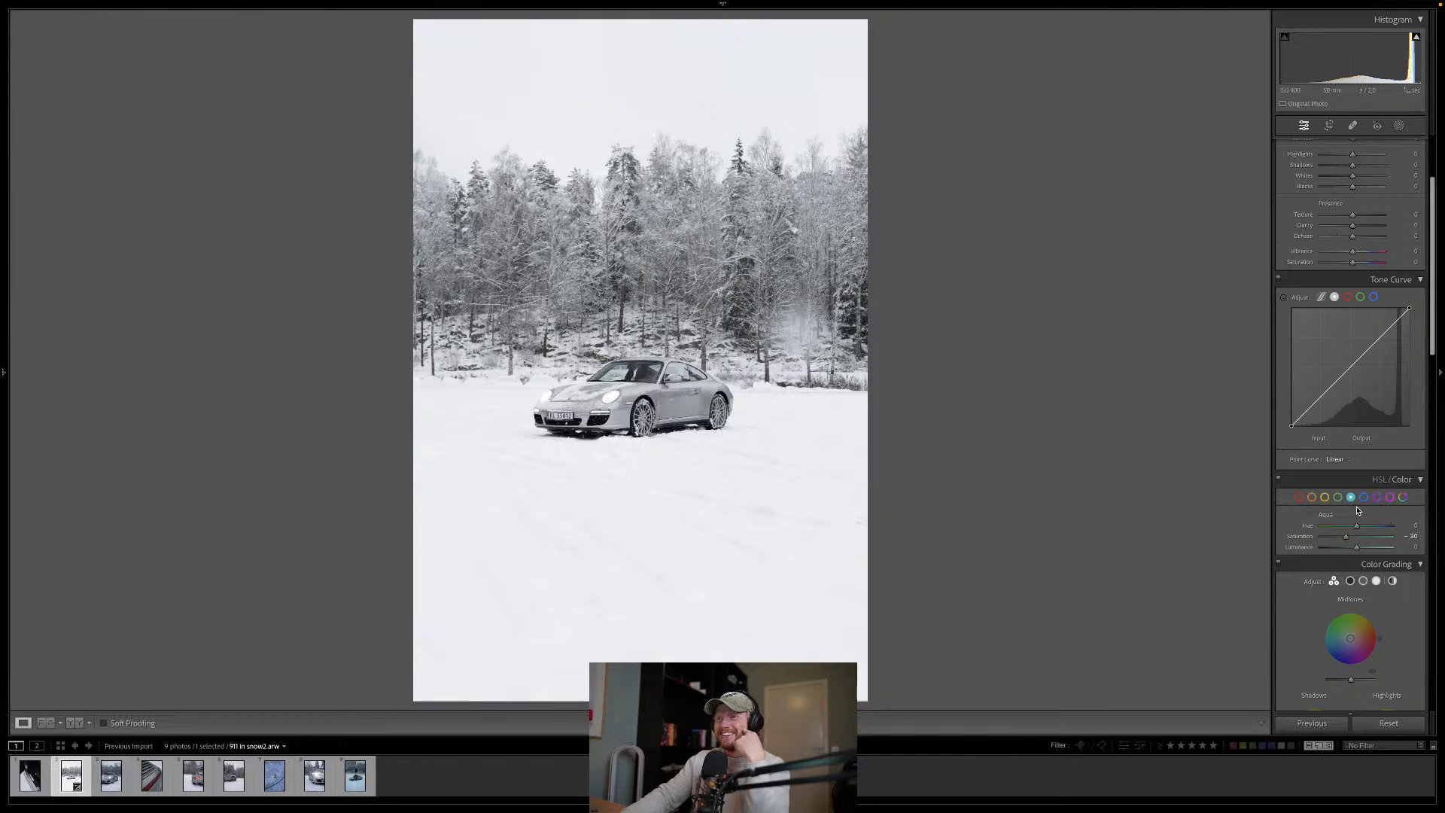
Step: Check the trees up close, and lower the orange saturation to -15 and the green saturation to -57
click(1312, 498)
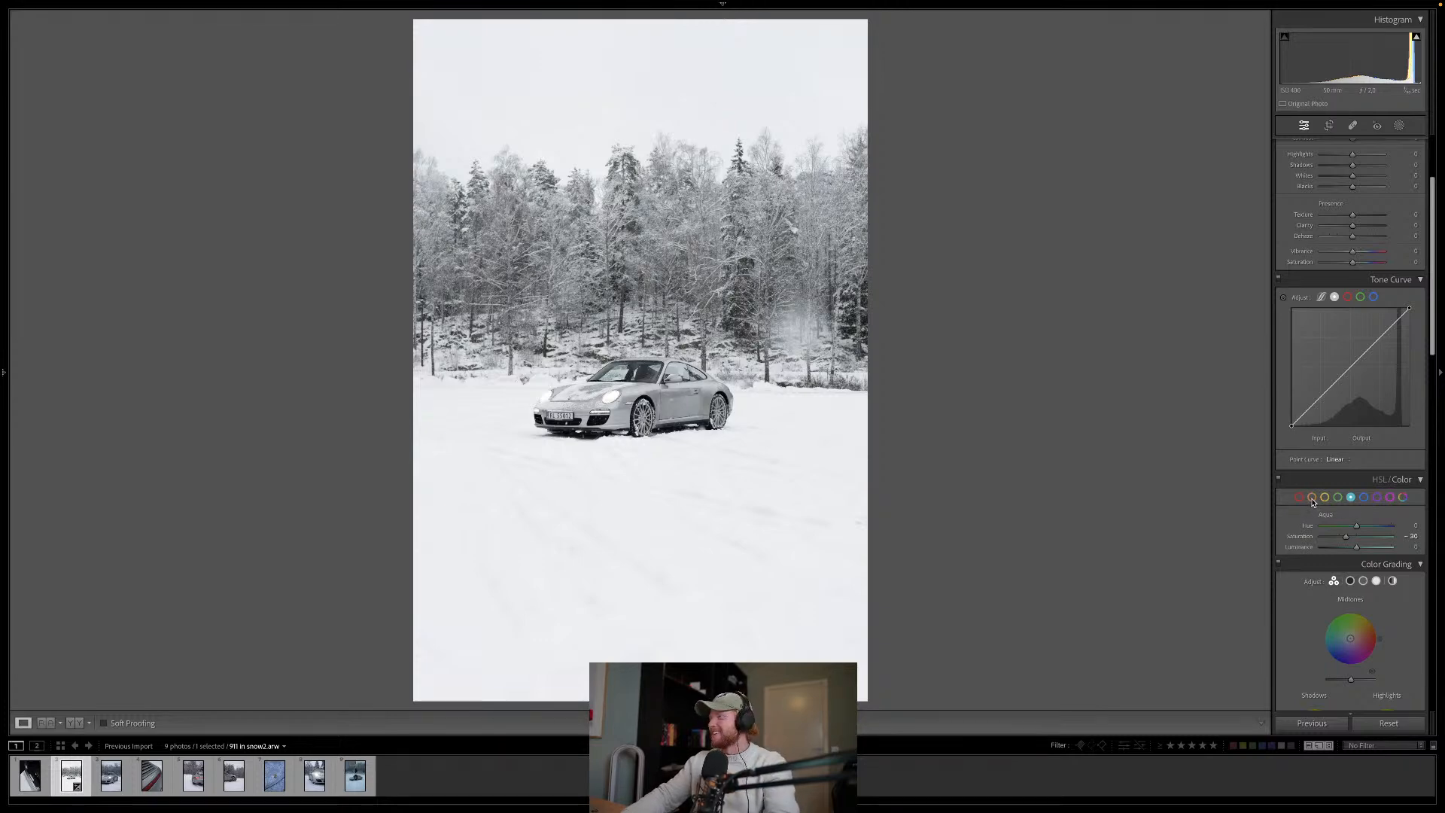
click(511, 251)
click(463, 301)
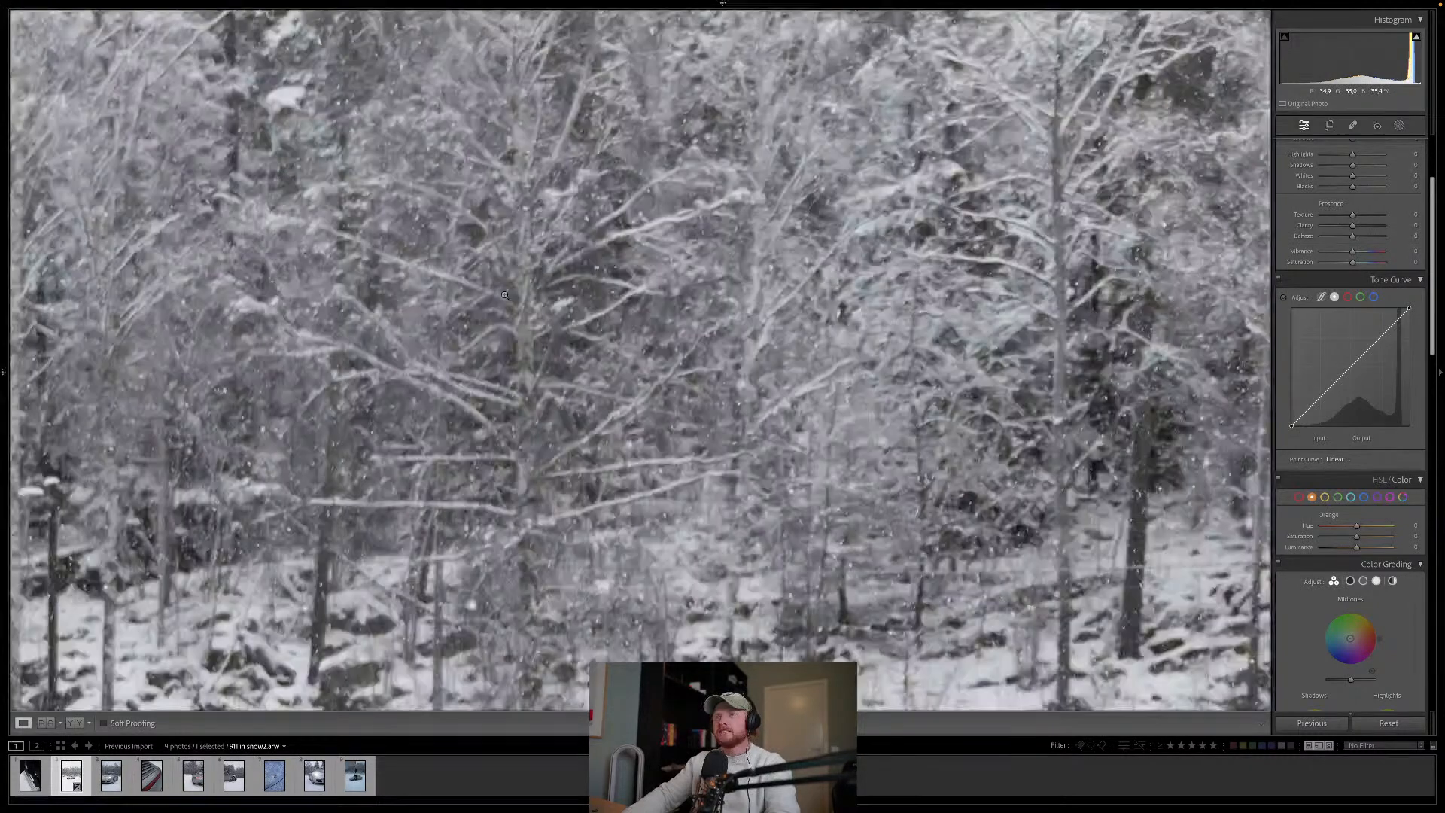
mouse_move(1356, 538)
mouse_down()
mouse_move(1380, 538)
mouse_move(1255, 539)
mouse_move(1374, 552)
mouse_up()
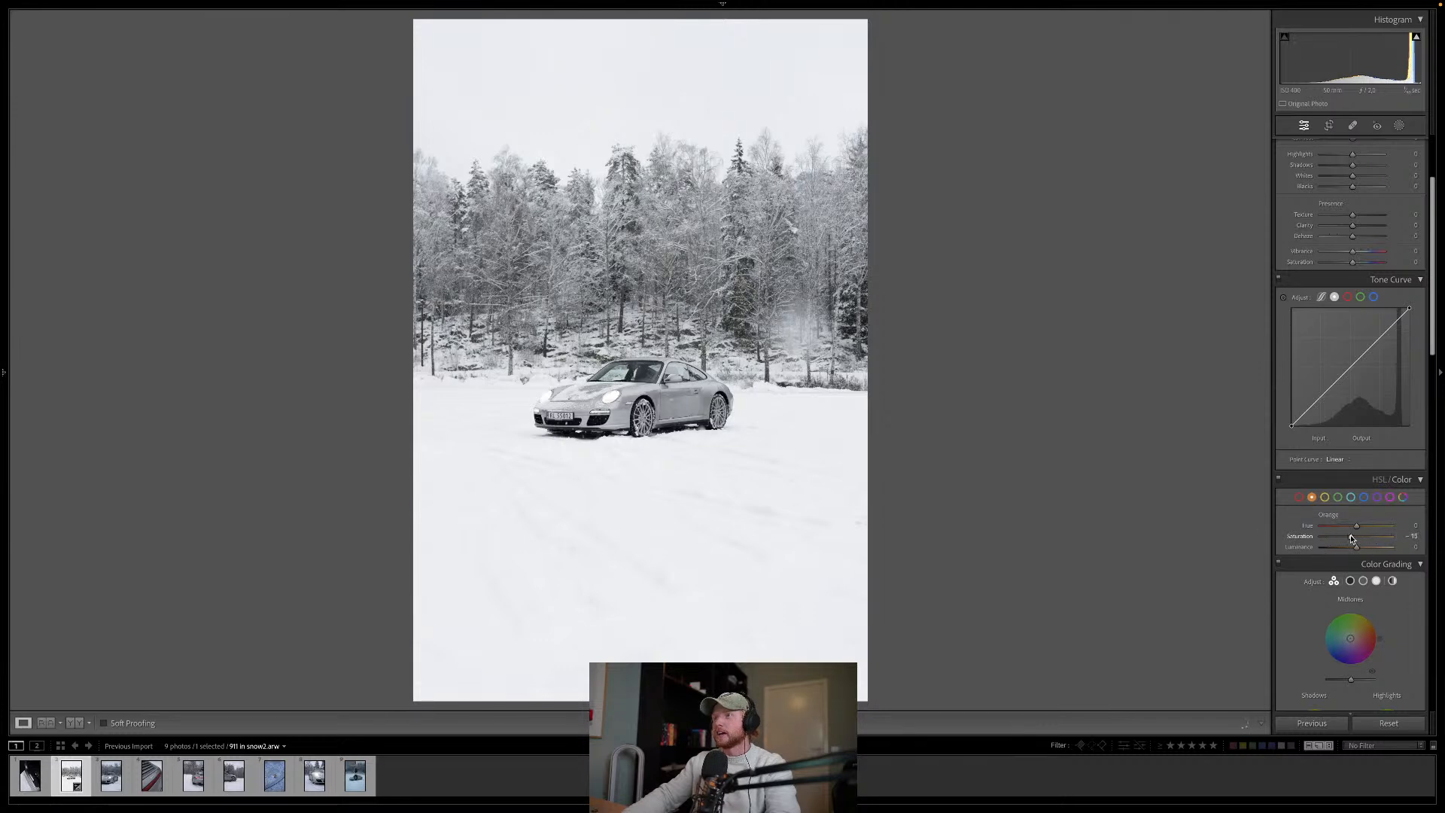
click(1339, 497)
mouse_move(1358, 536)
mouse_down()
mouse_move(1272, 539)
mouse_move(1338, 541)
mouse_up()
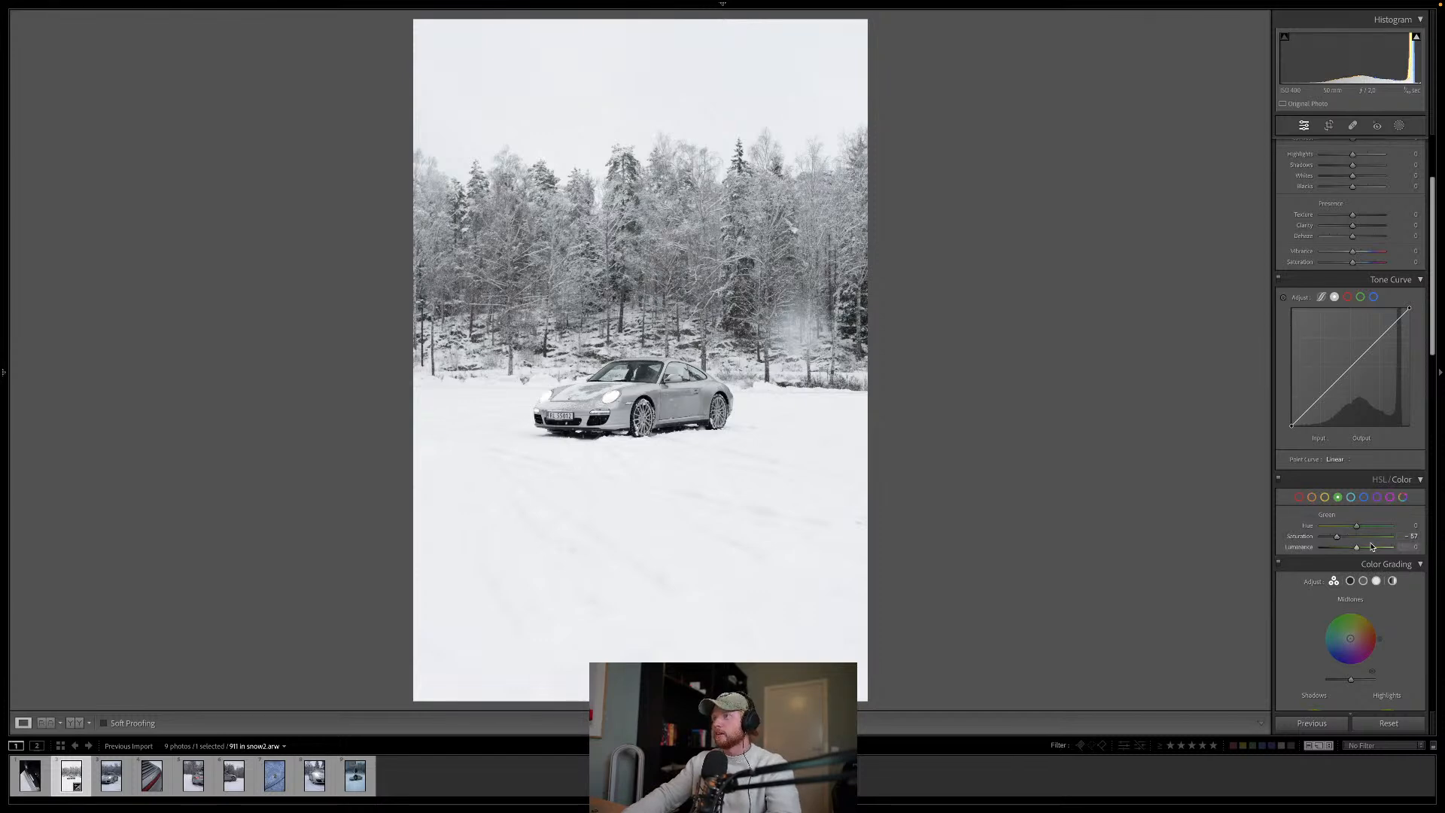
scroll(1371, 547, down, 1)
scroll(1371, 548, down, 1)
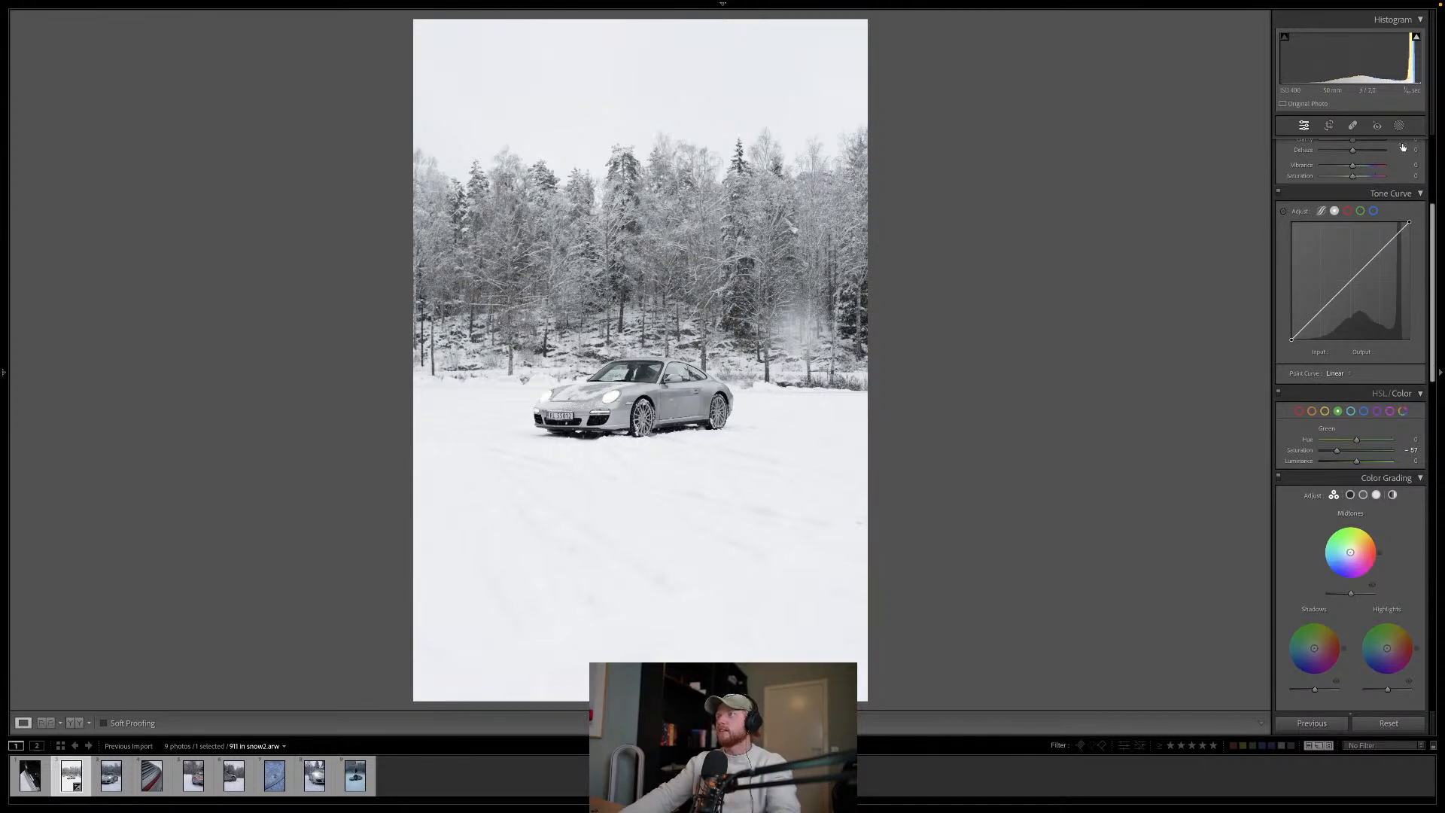
Step: Set the contrast to +20, lower the shadows and blacks to -10 each, and raise the highlights slightly
scroll(1402, 184, up, 2)
scroll(1402, 183, up, 3)
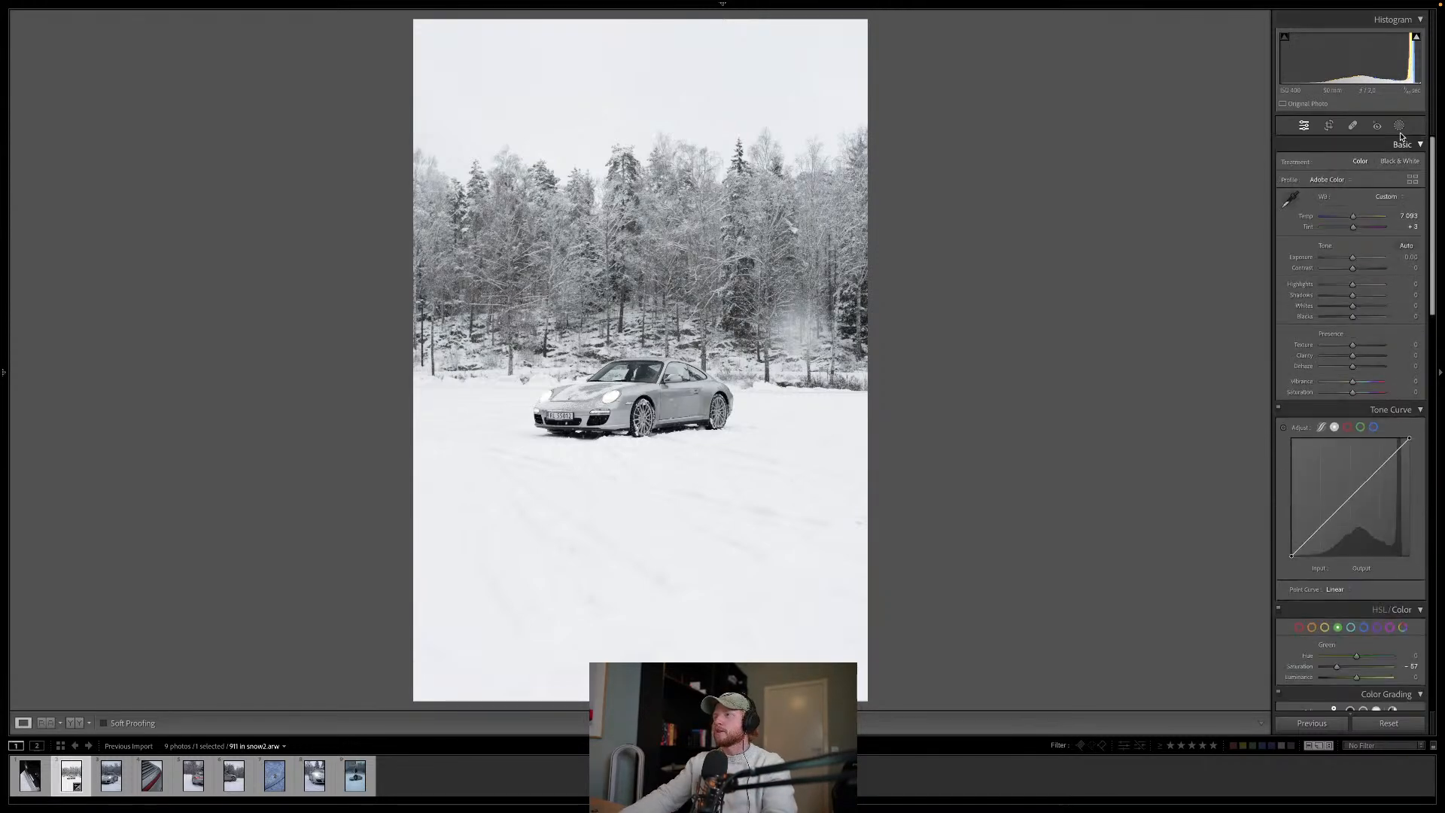
click(1359, 271)
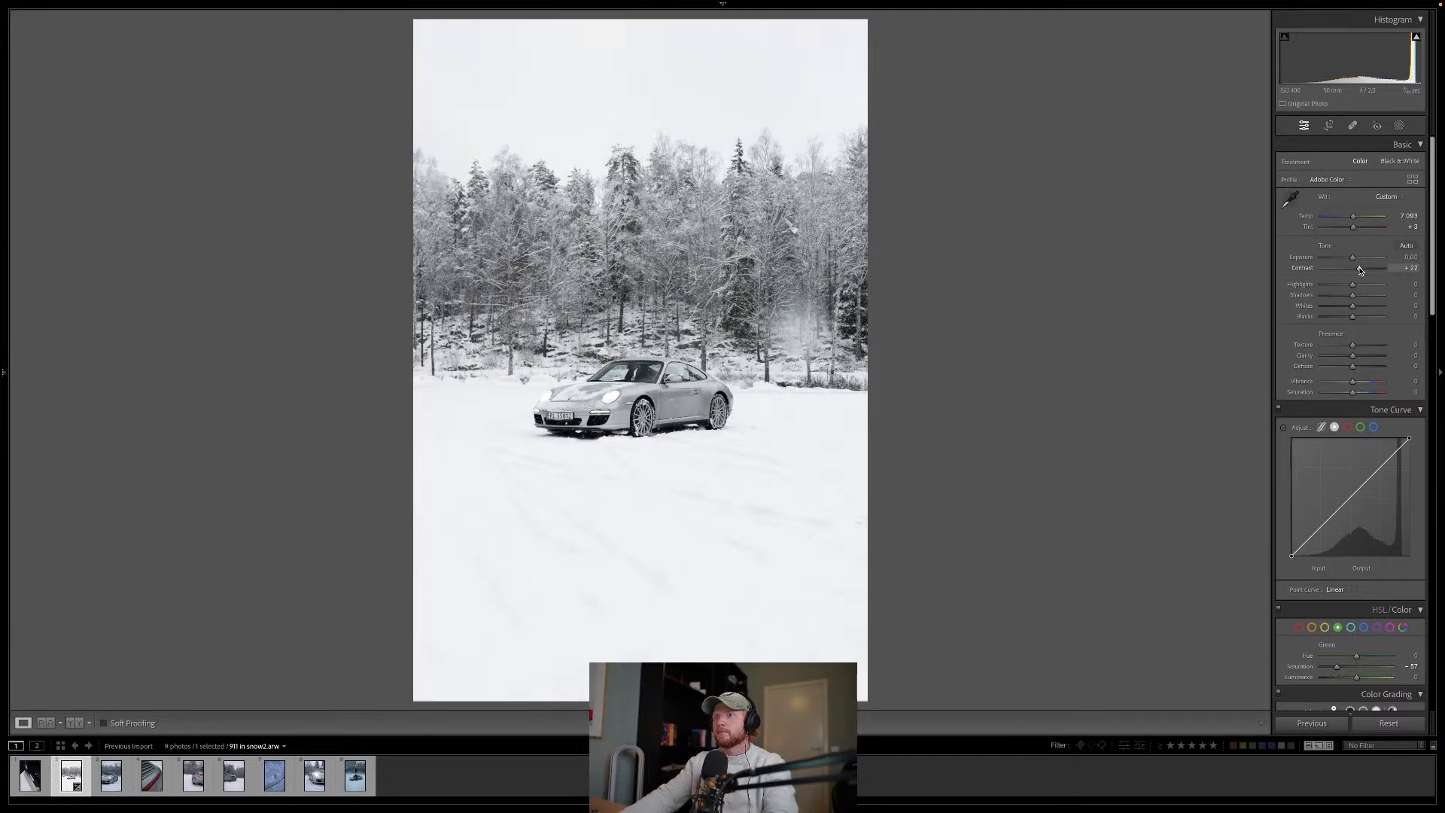
drag(1360, 271, 1358, 272)
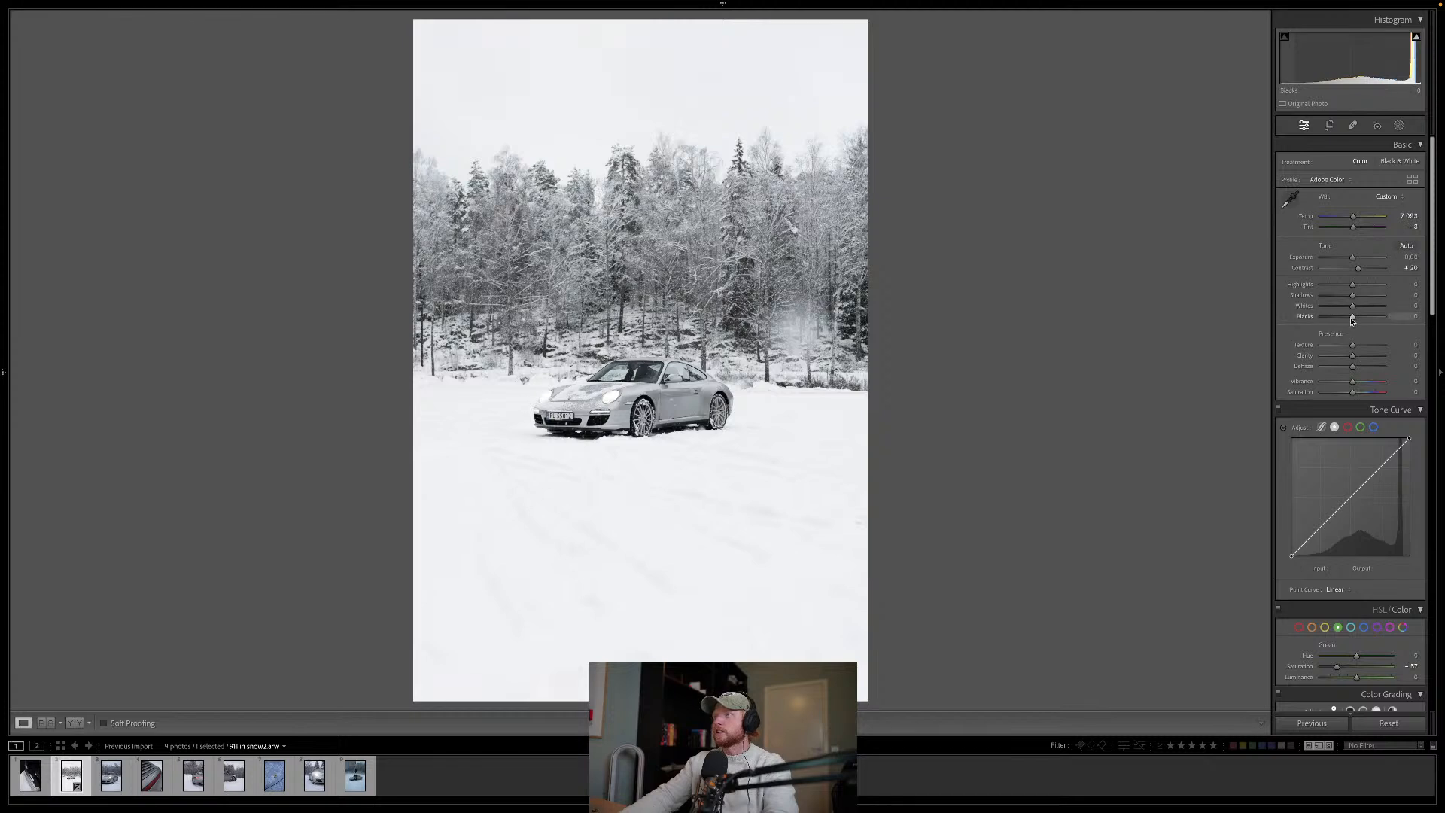
drag(1353, 320, 1356, 289)
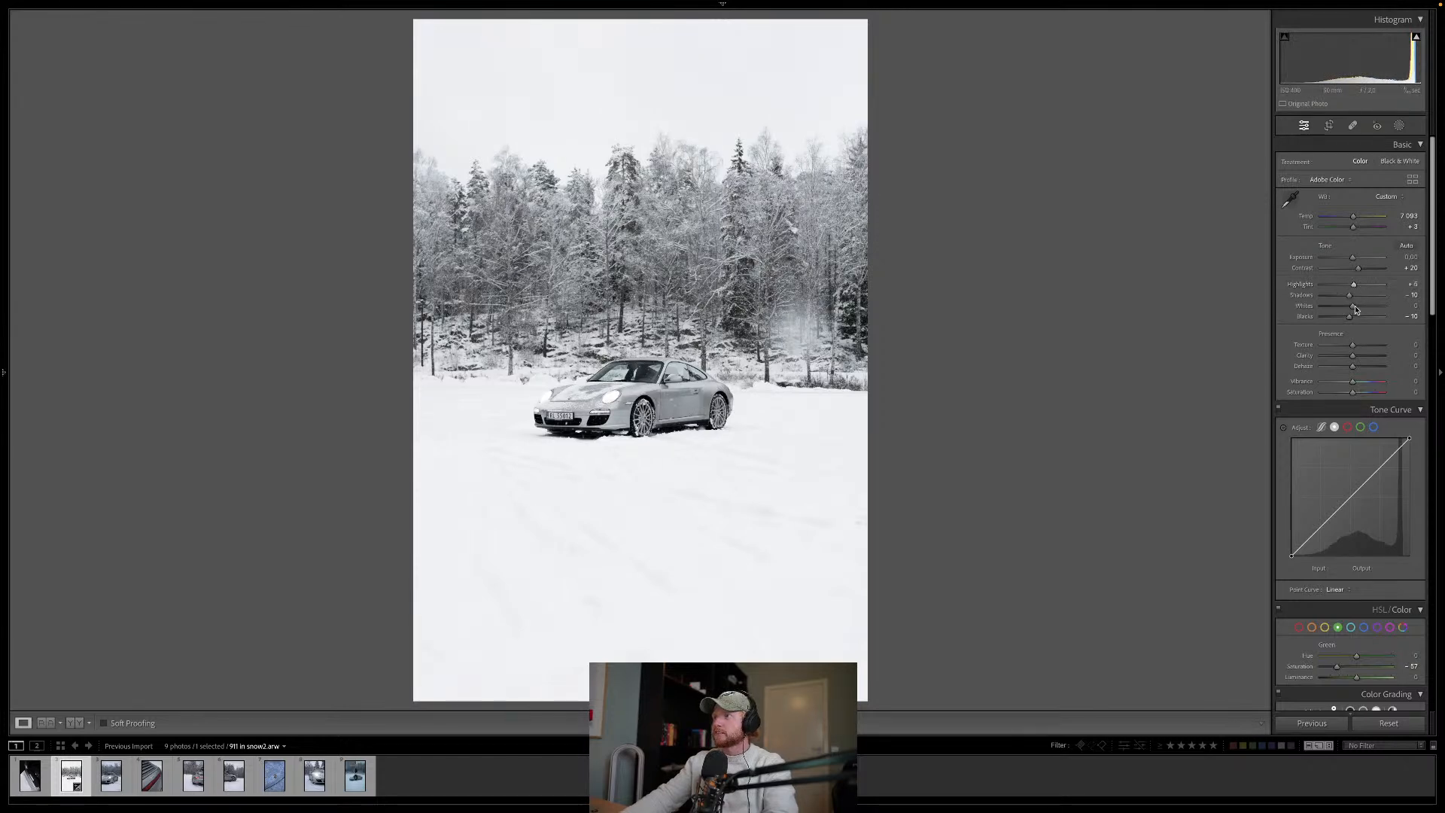
Step: Reduce clarity to -15, add a touch of dehaze, and compare the photo with its unedited version
drag(1353, 356, 1350, 361)
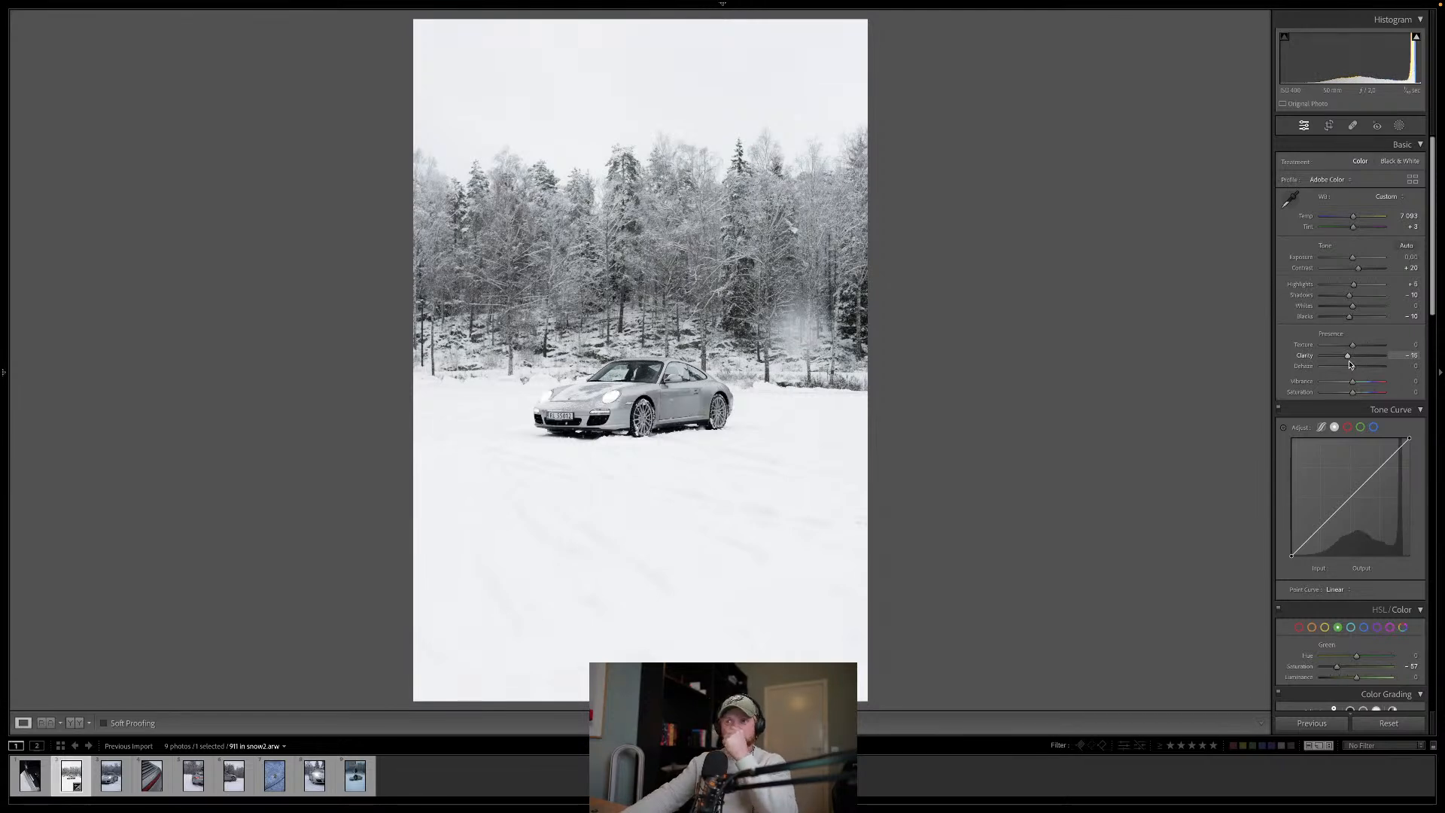
drag(1352, 366, 1355, 372)
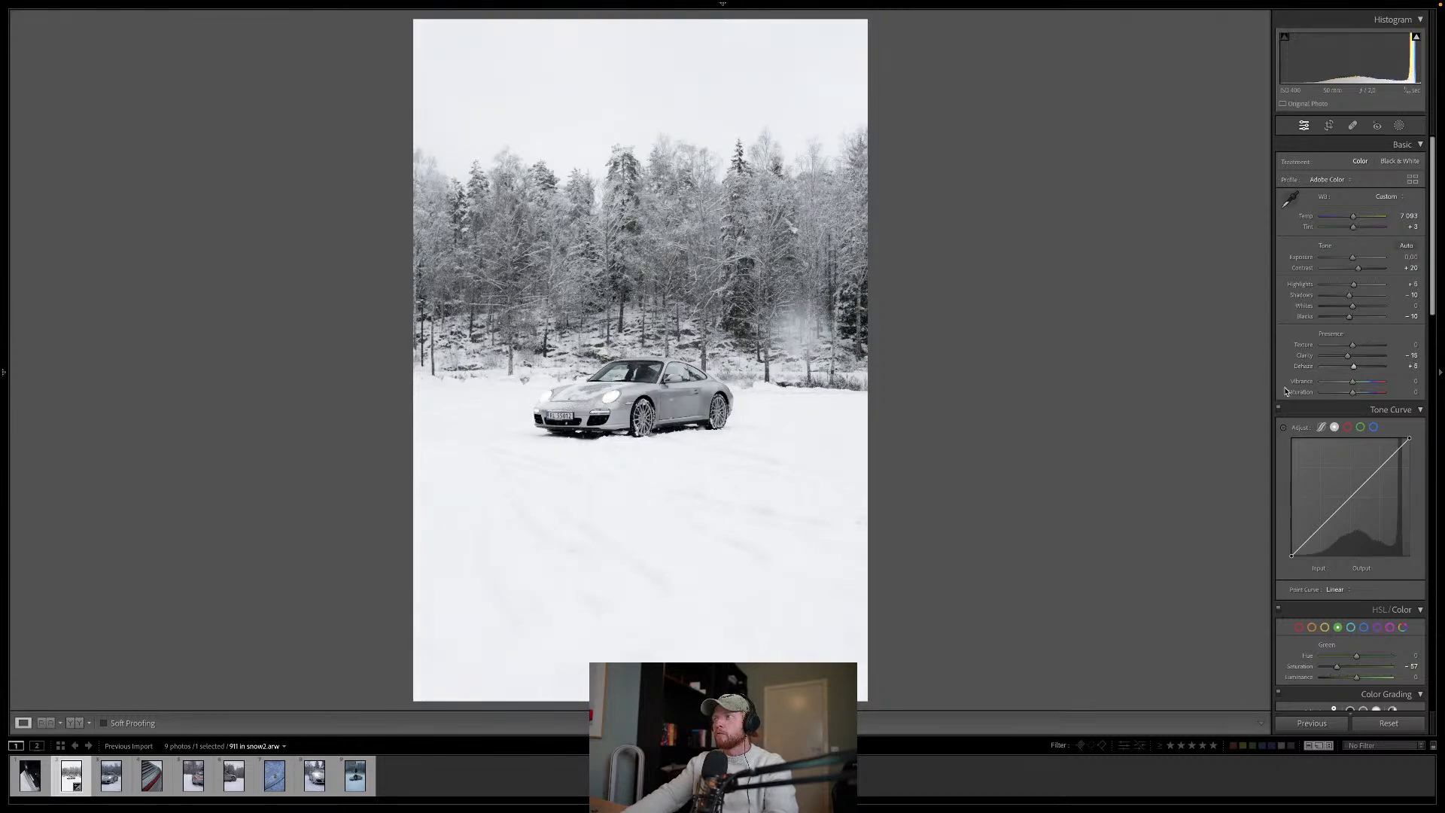
scroll(1355, 372, down, 2)
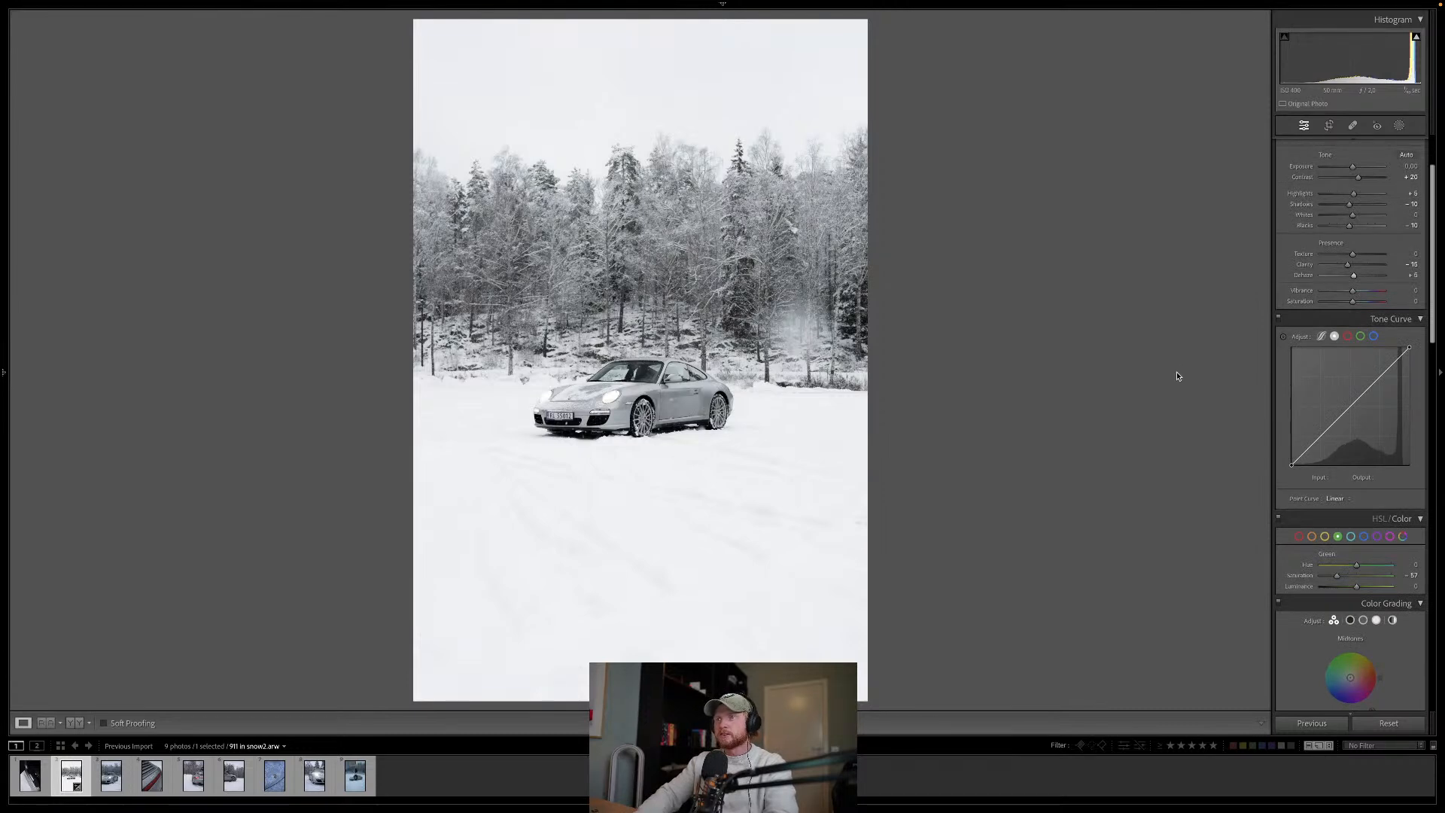
key(backslash)
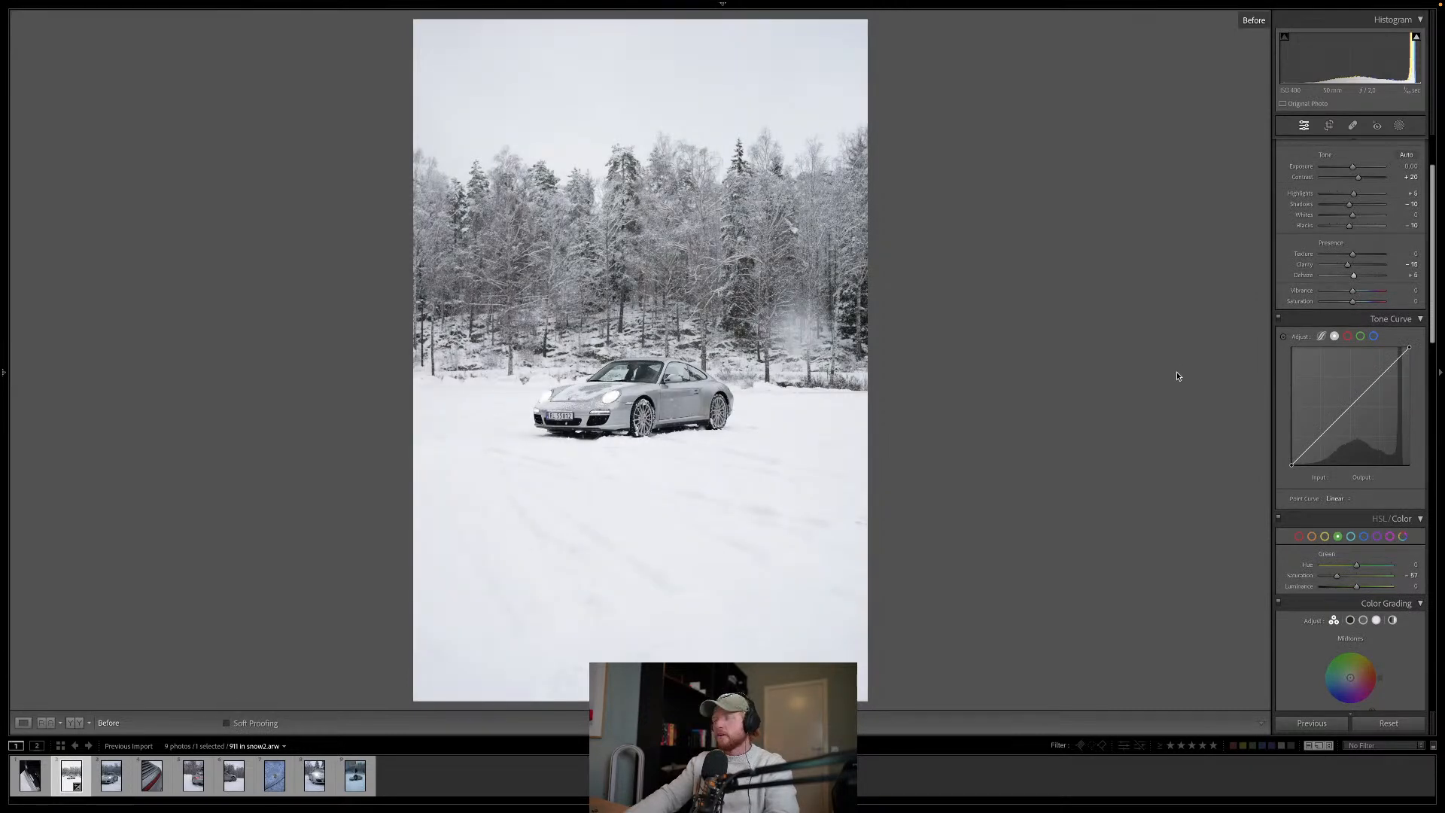
key(backslash)
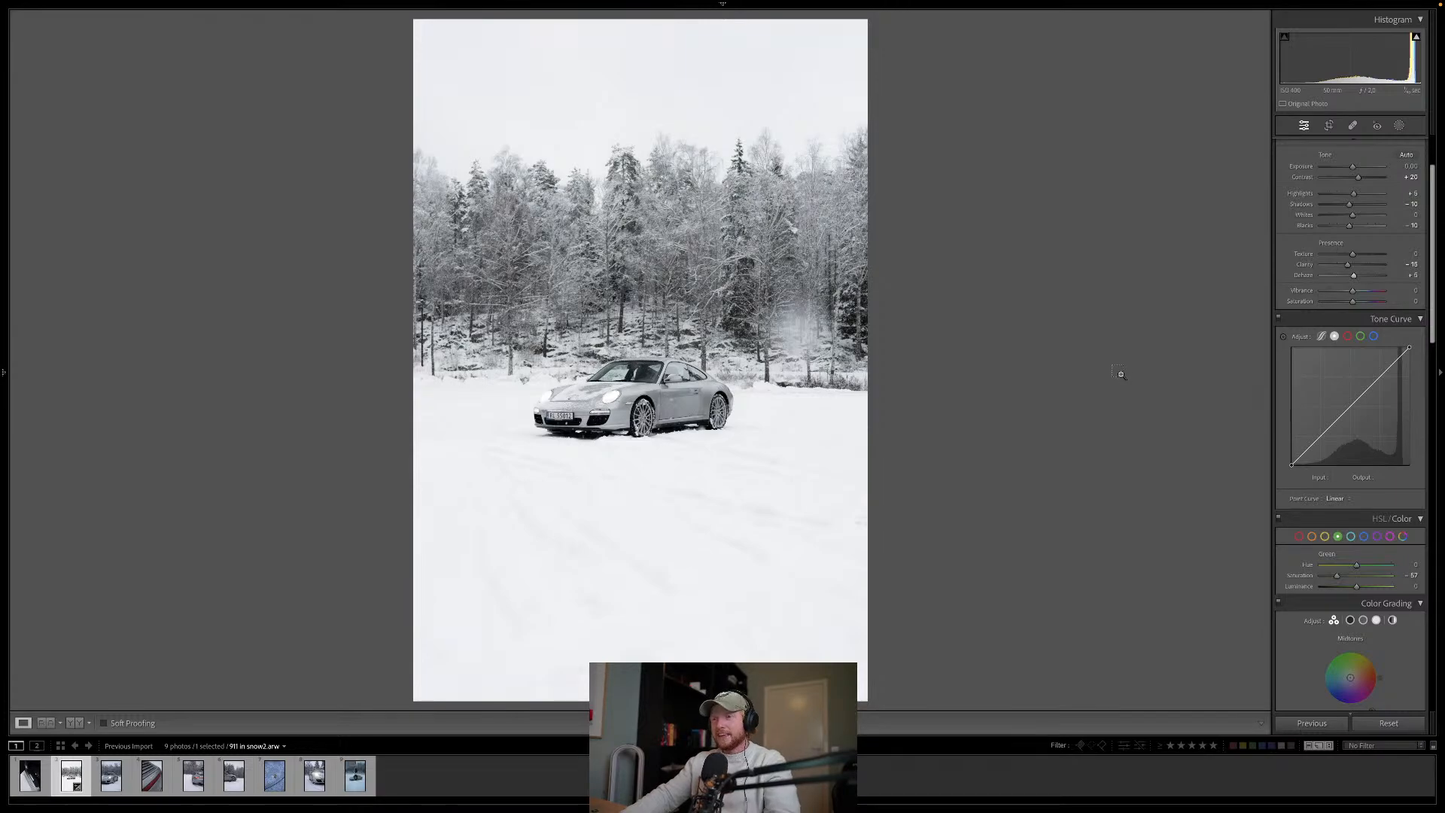
Step: Switch to Photoshop with 911 in snow2.arw open
key(ctrl+Left)
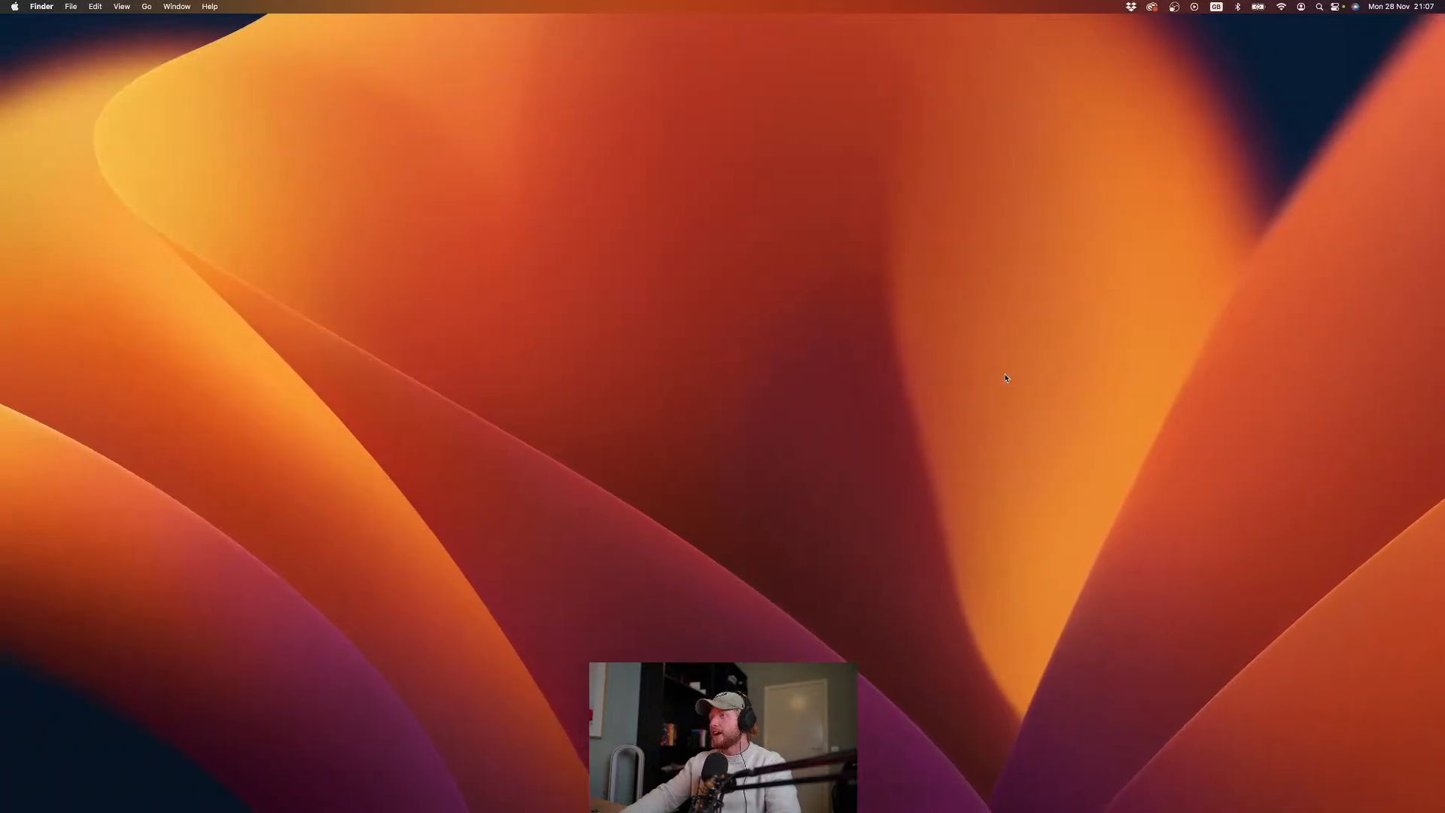
key(ctrl+Right)
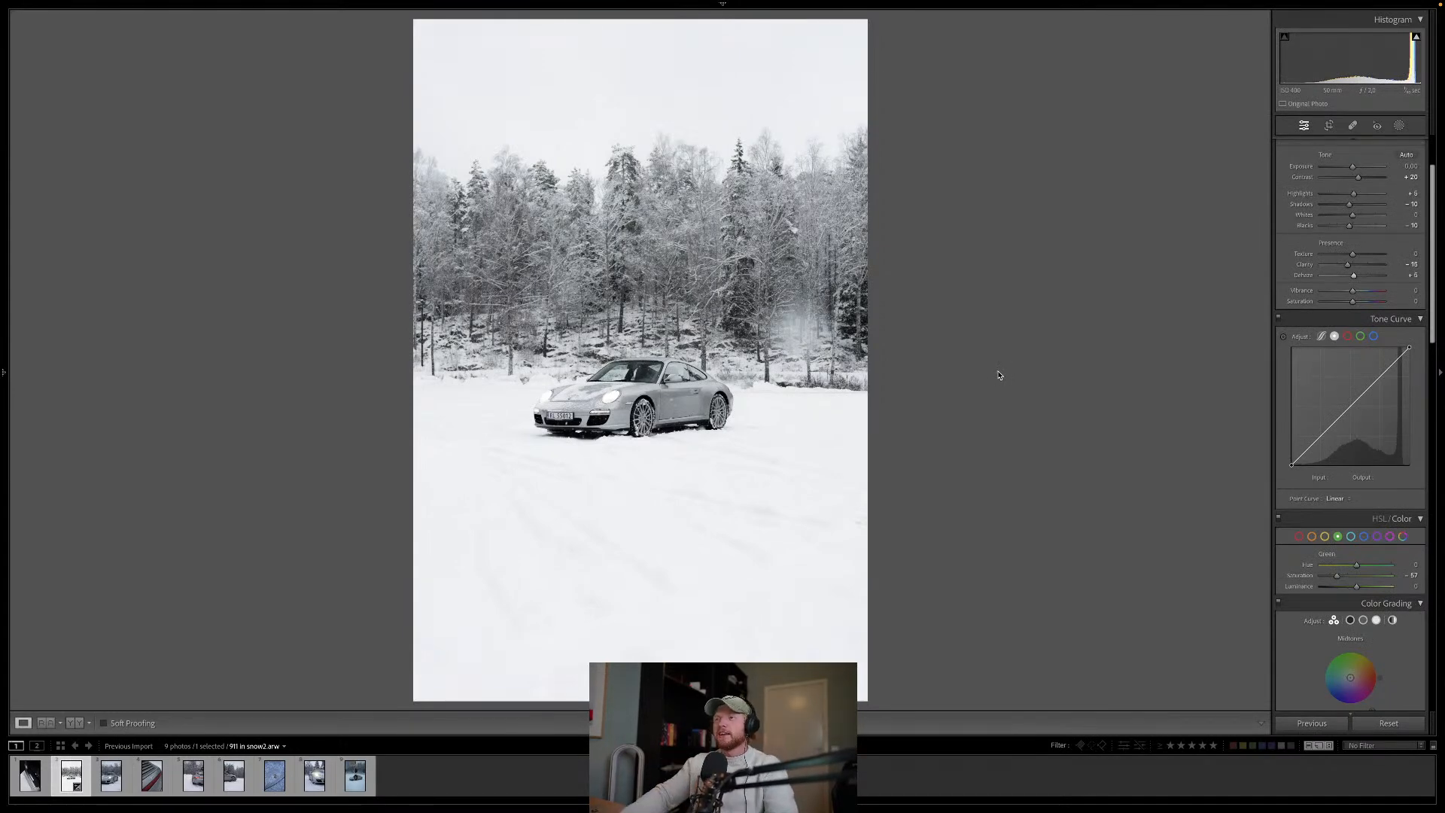
key(ctrl+Left)
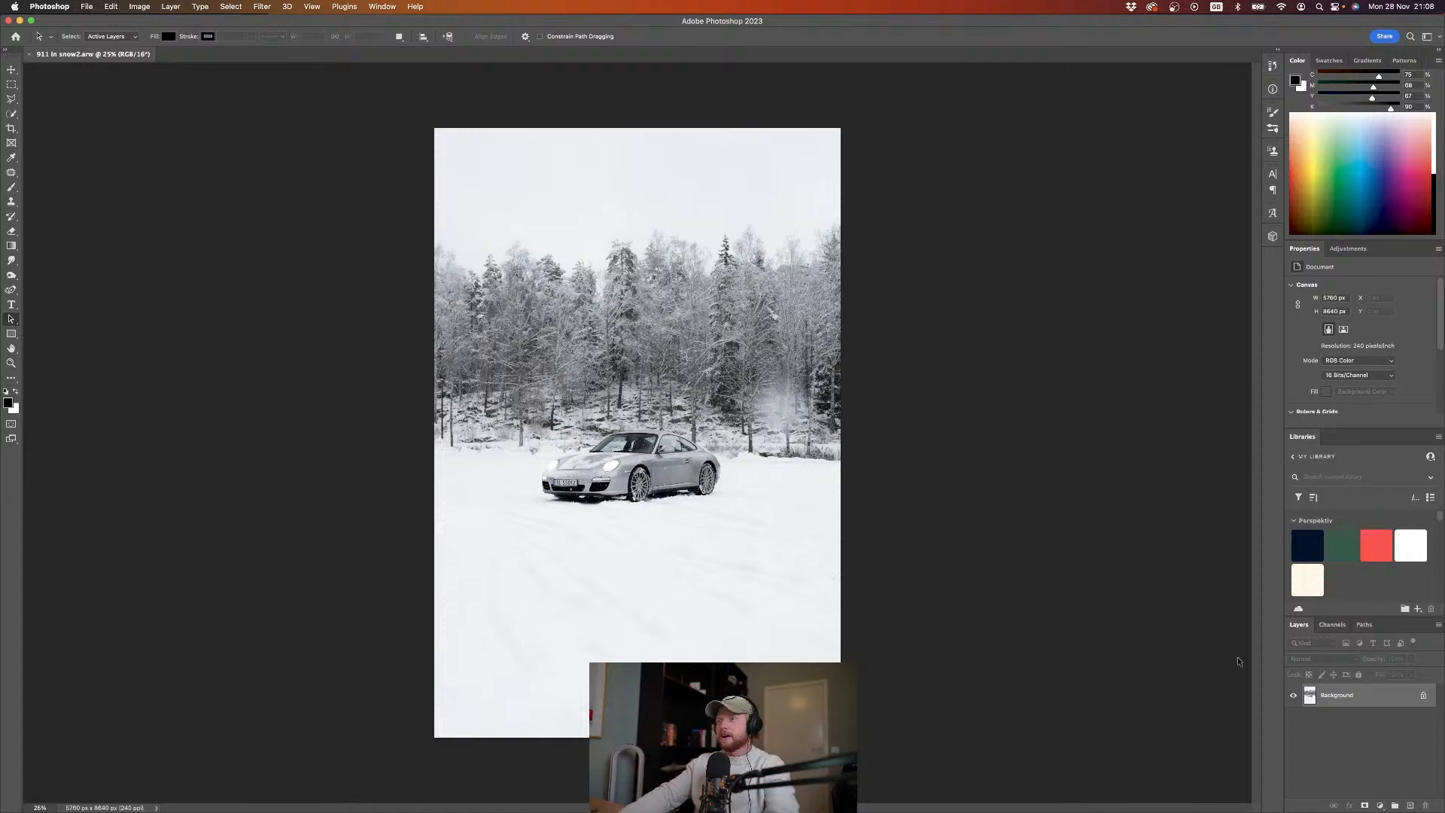
Step: Add a new layer above the photo and fill it with the cold blue swatch from the For Editing library group
click(1410, 806)
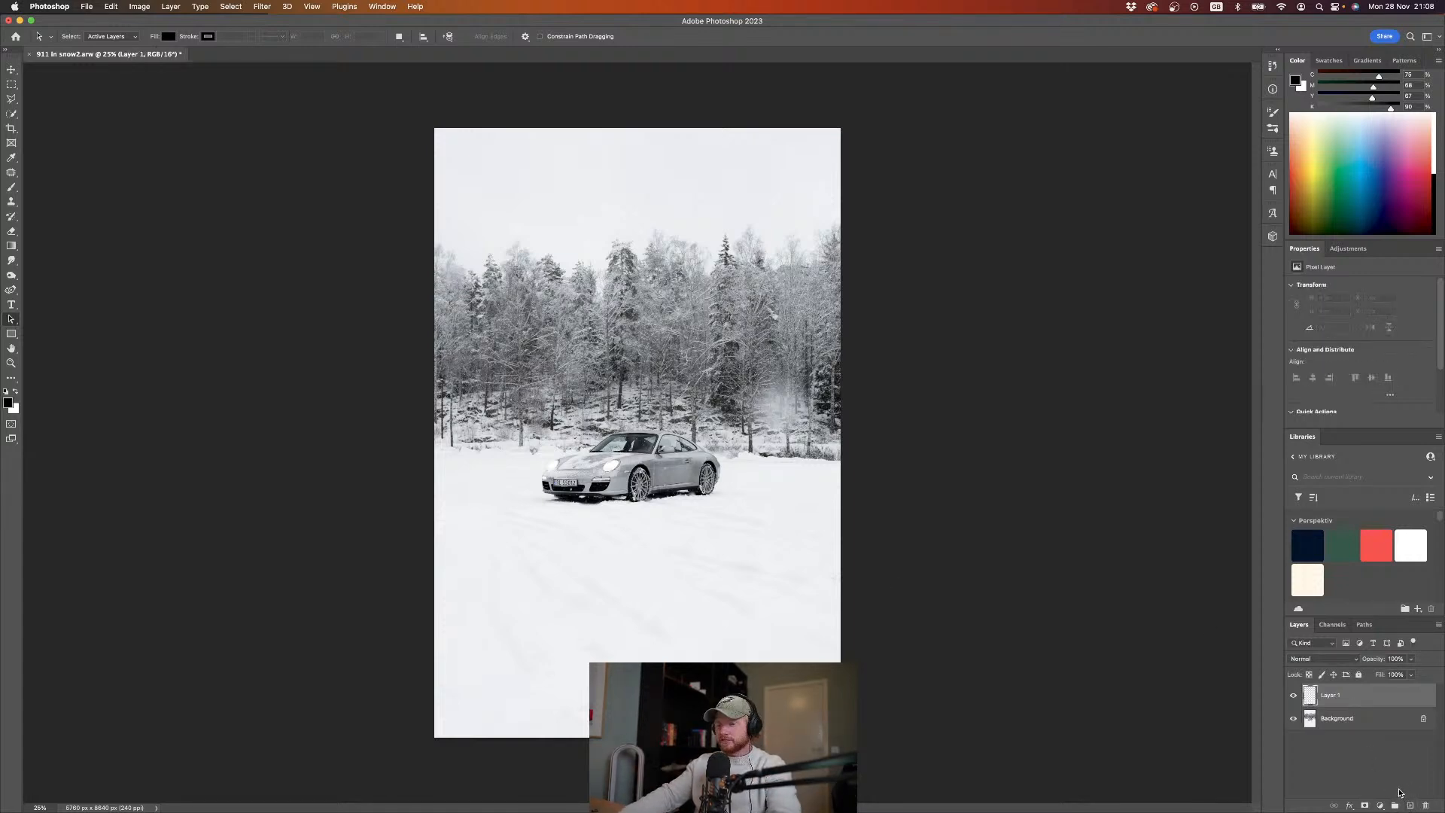
key(g)
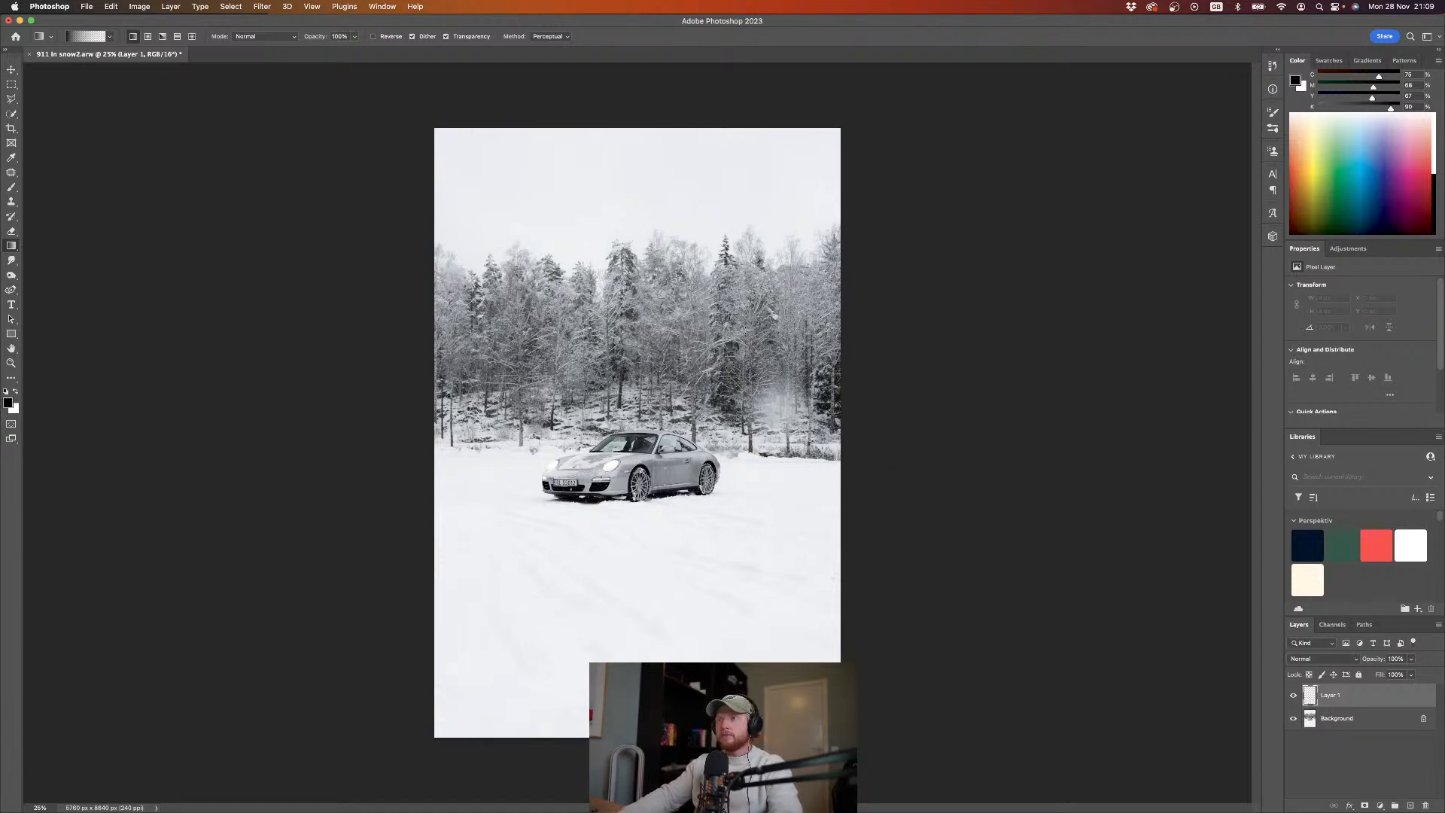
scroll(1323, 546, down, 2)
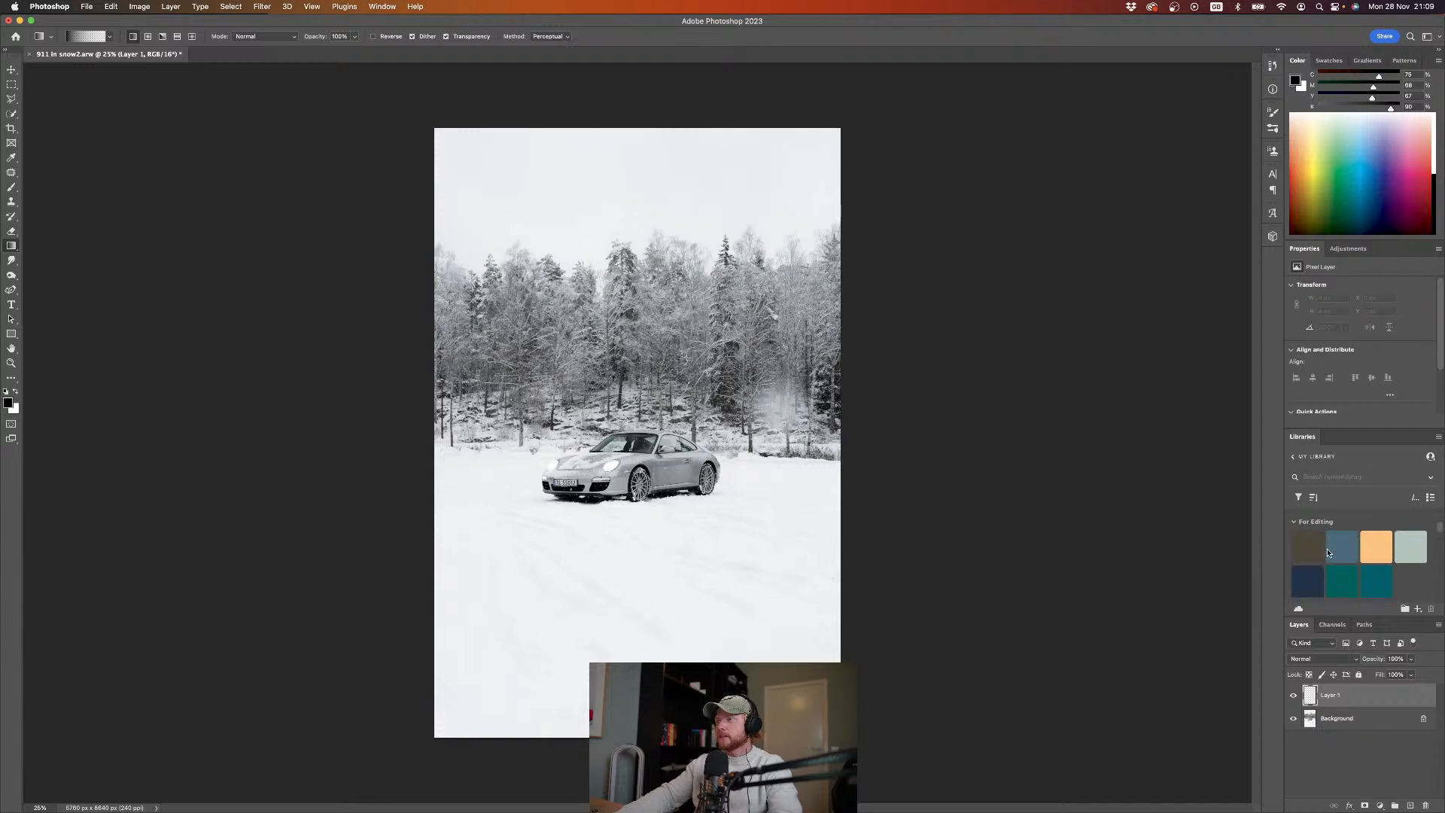
click(1339, 547)
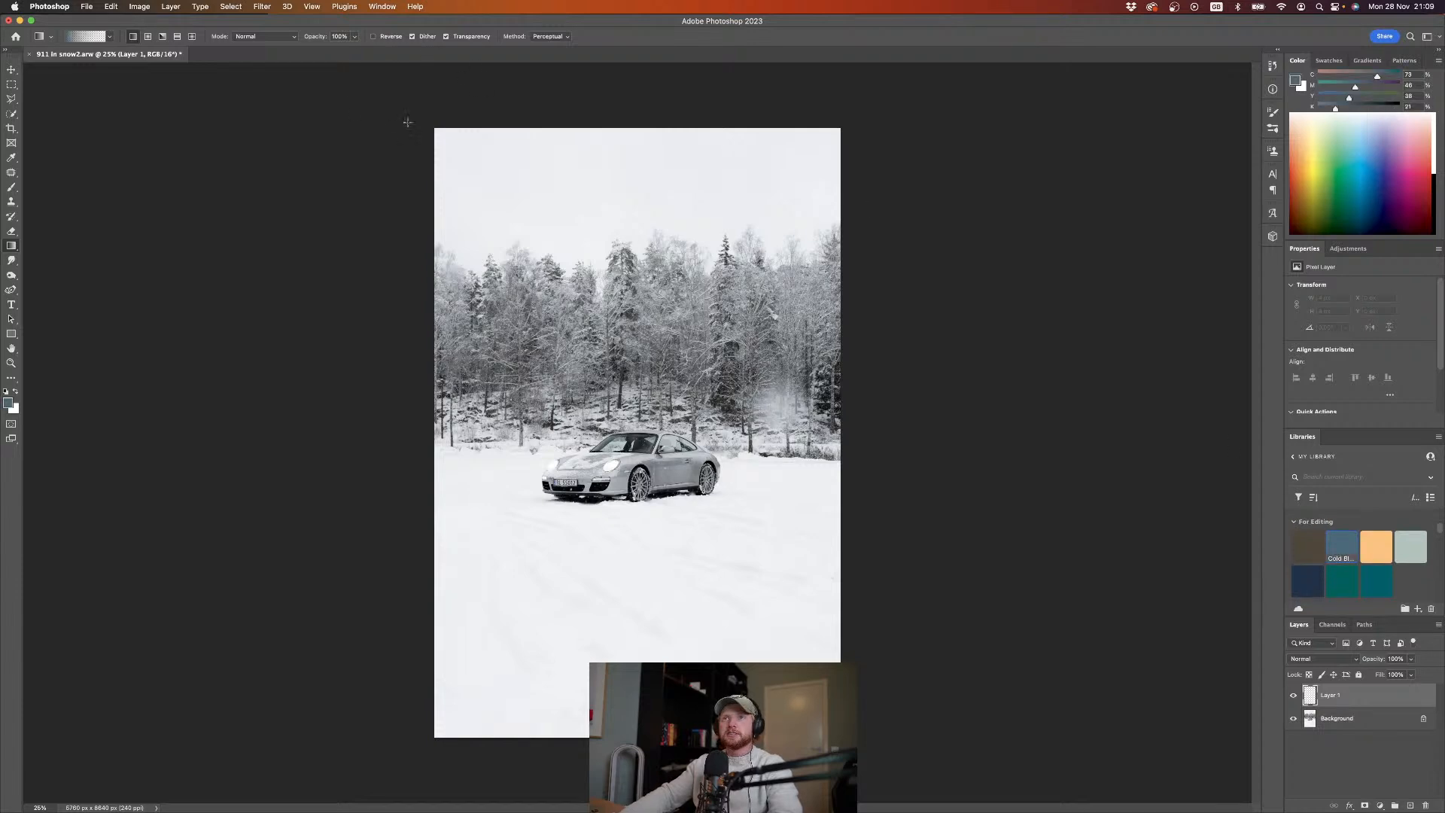
key(alt+BackSpace)
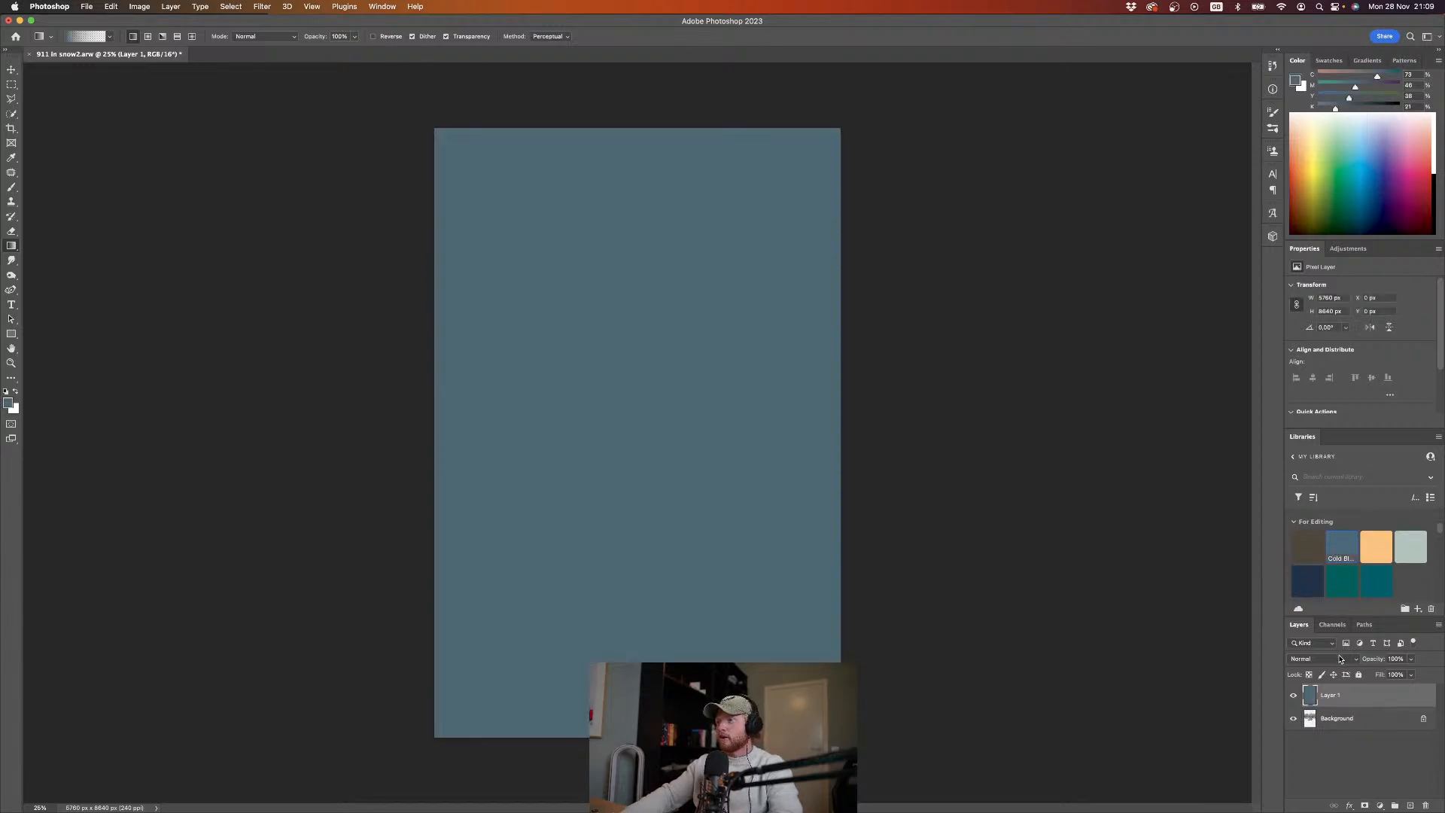
Step: Blend the blue fill layer in Soft Light mode at 56% opacity
click(1323, 659)
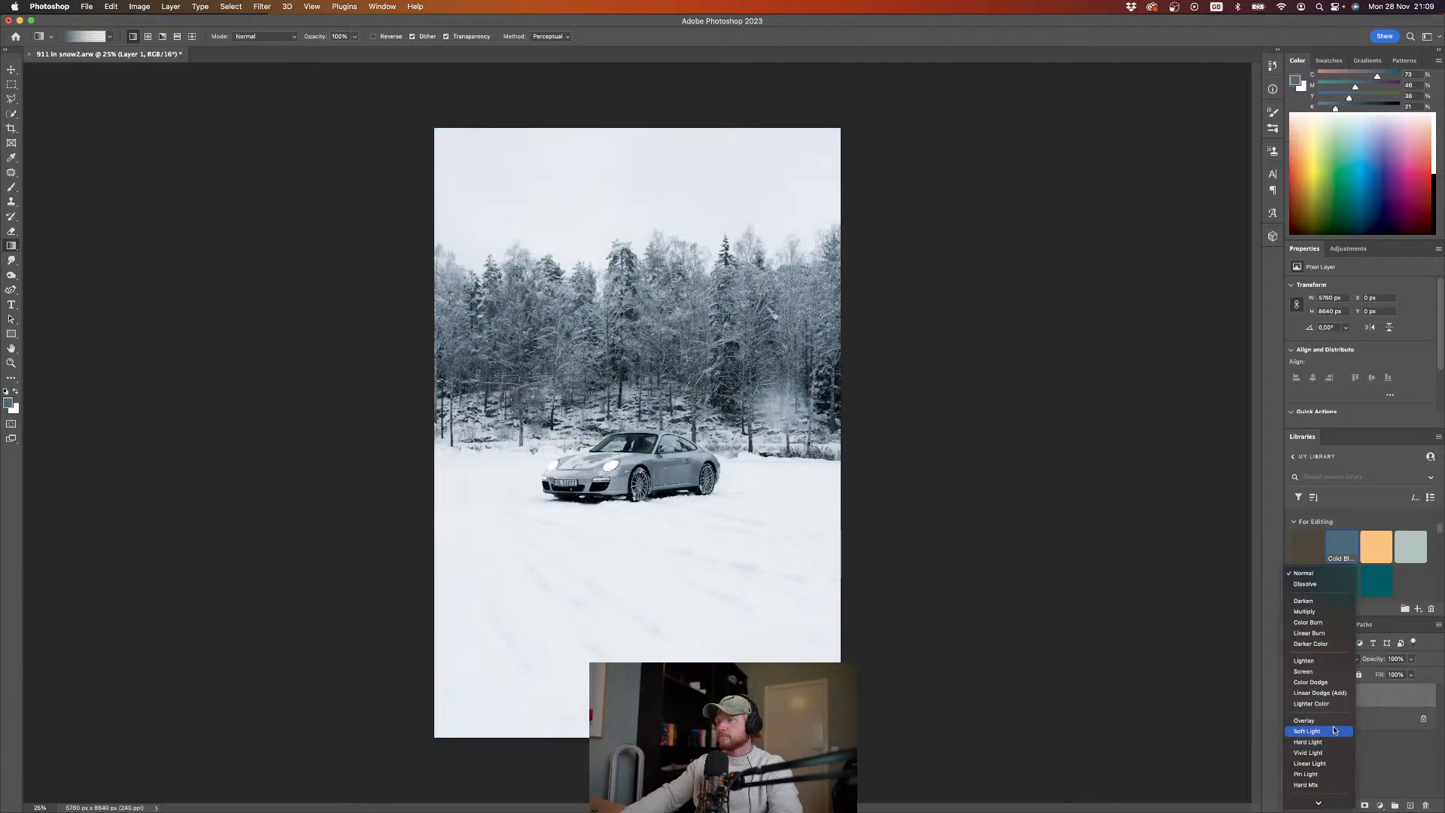
click(1308, 731)
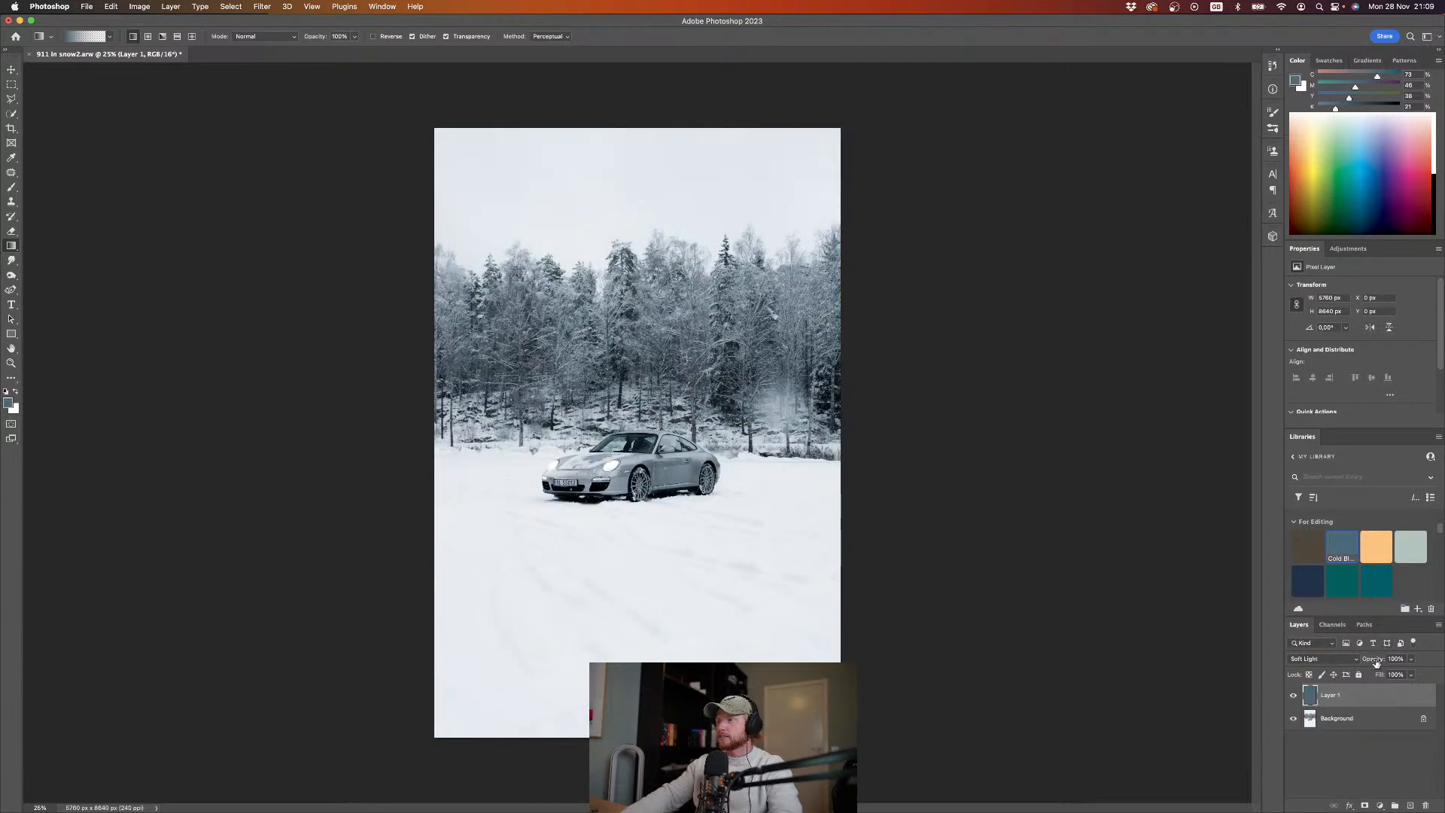
mouse_move(1377, 663)
mouse_down()
mouse_move(1307, 664)
mouse_move(1400, 657)
mouse_move(1379, 662)
mouse_up()
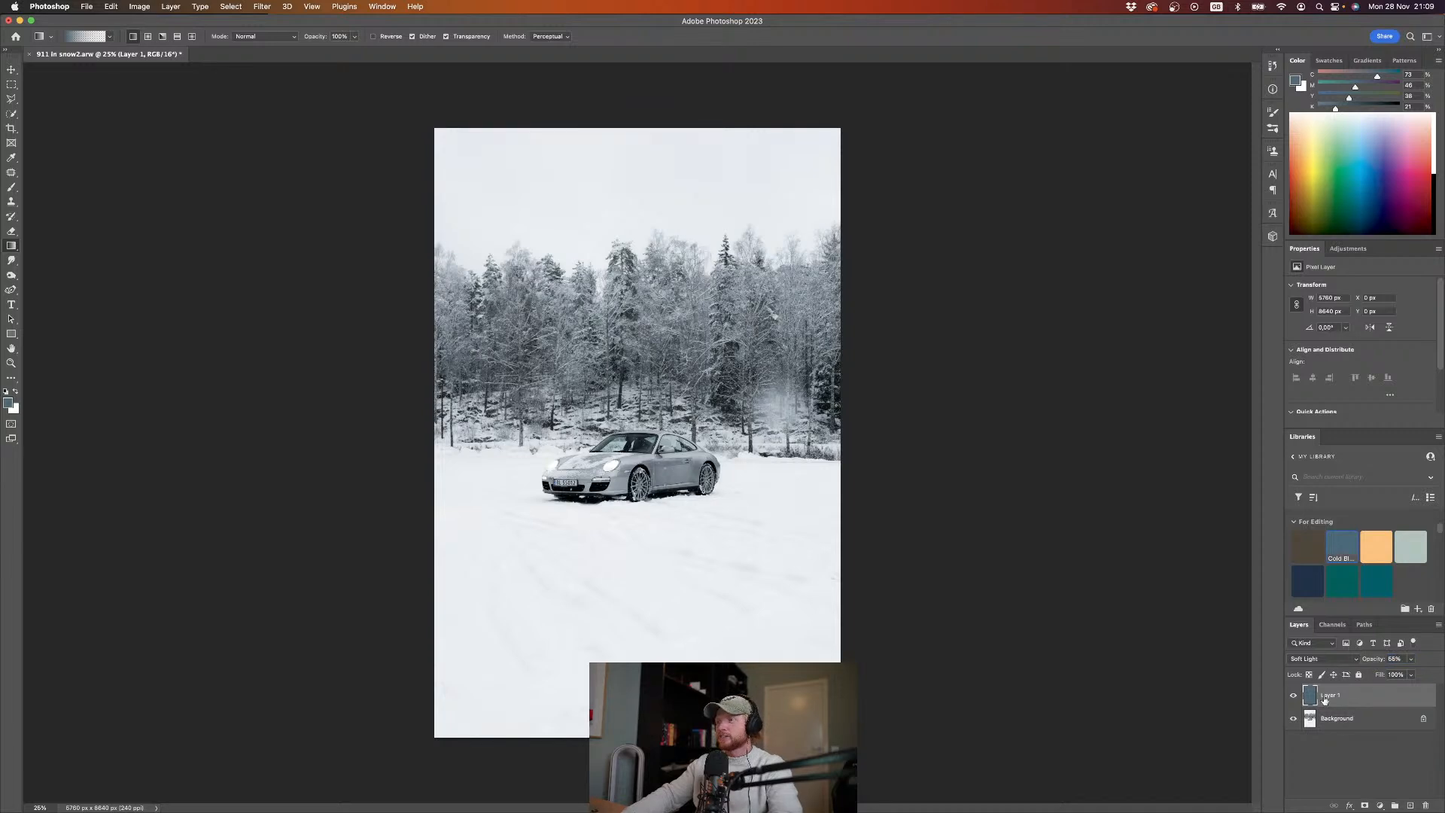
Step: Compare the photo with and without the blue fill layer, and lower that layer's opacity further
click(1294, 696)
click(1294, 695)
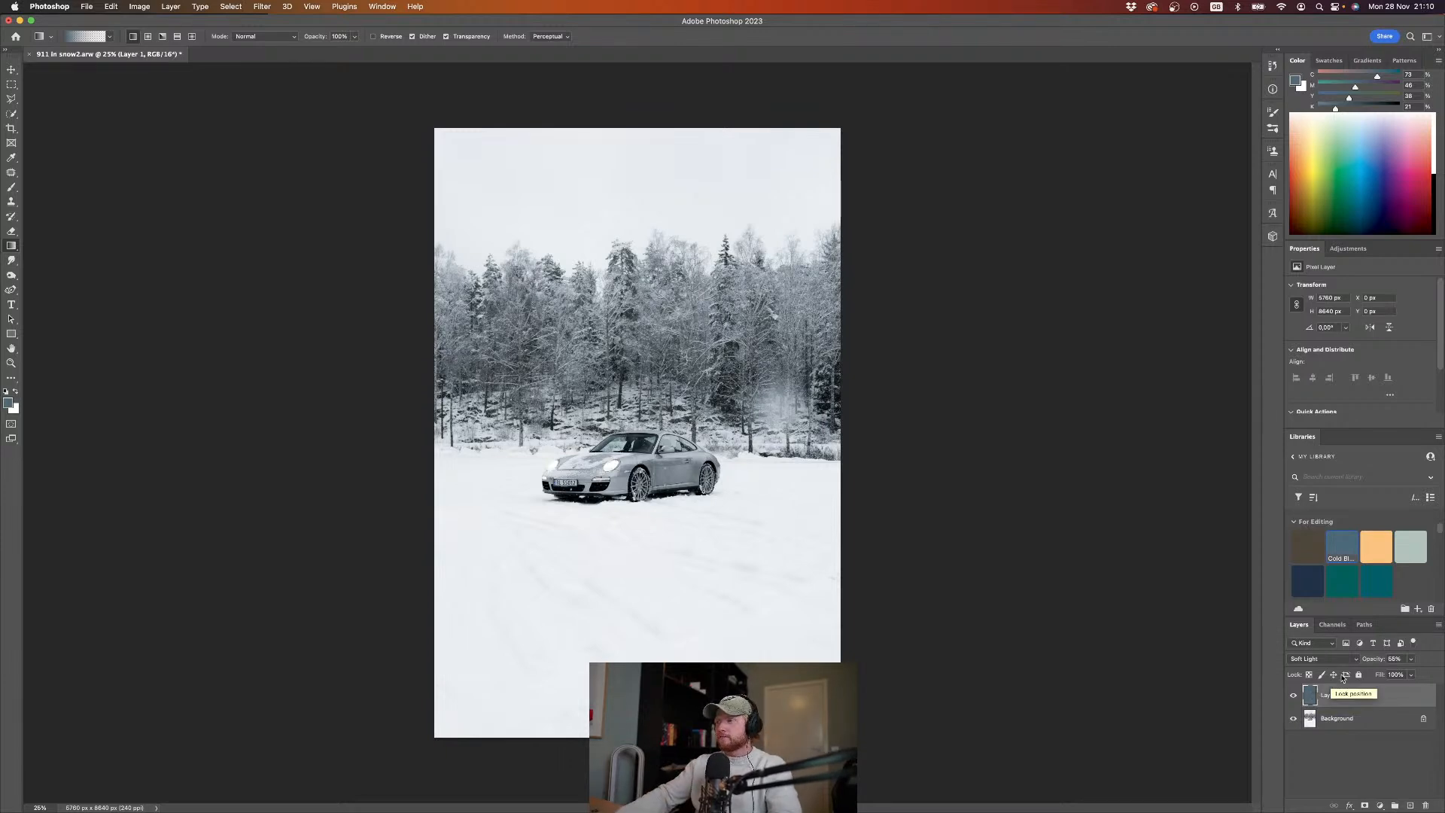
drag(1372, 662, 1369, 666)
click(1357, 747)
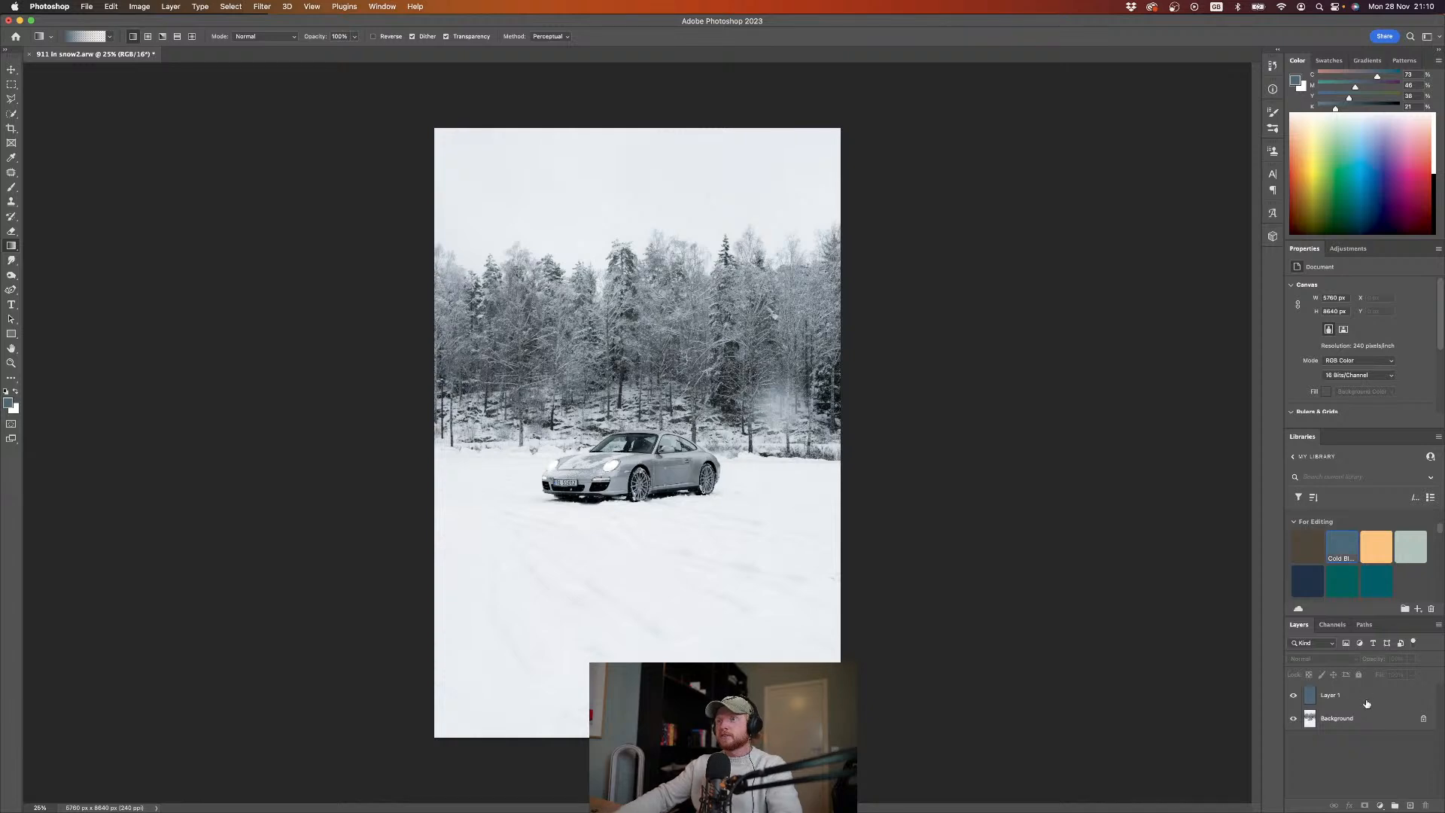
Step: On a new layer above the background, draw a cold blue radial gradient at the photo's left edge and stretch its width to about 320%
click(1408, 804)
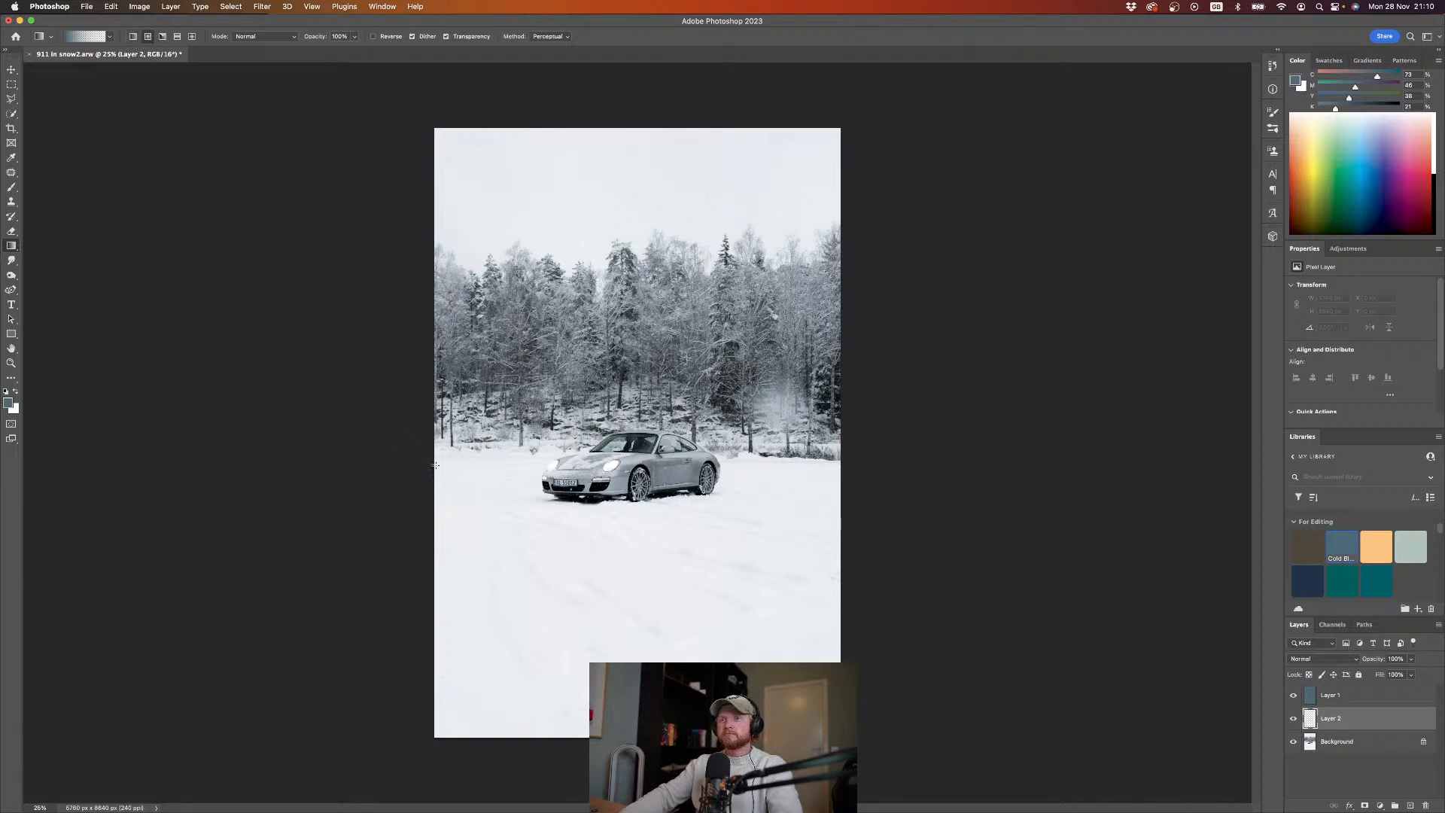
drag(430, 450, 587, 463)
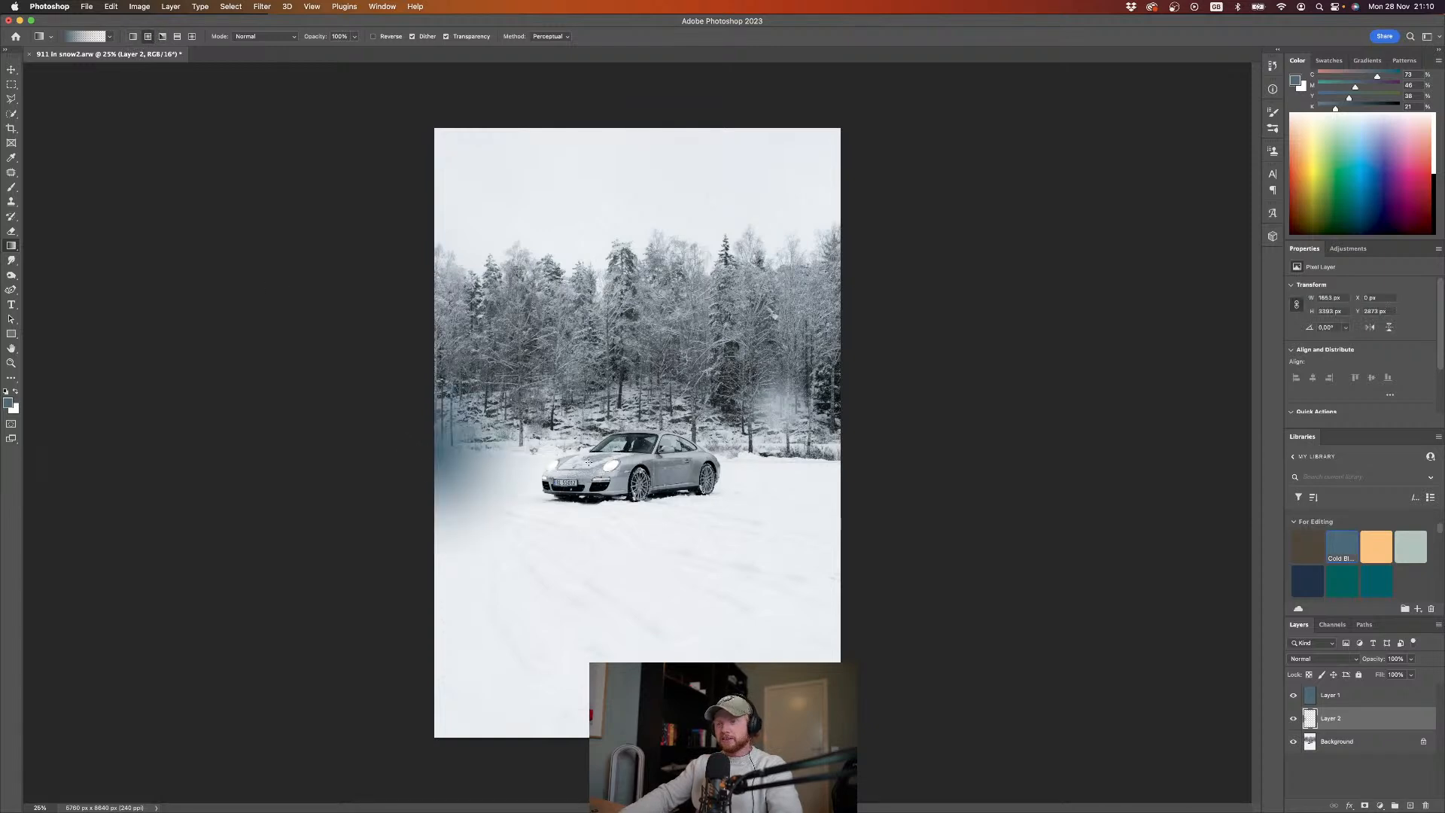
key(ctrl+t)
drag(554, 449, 810, 457)
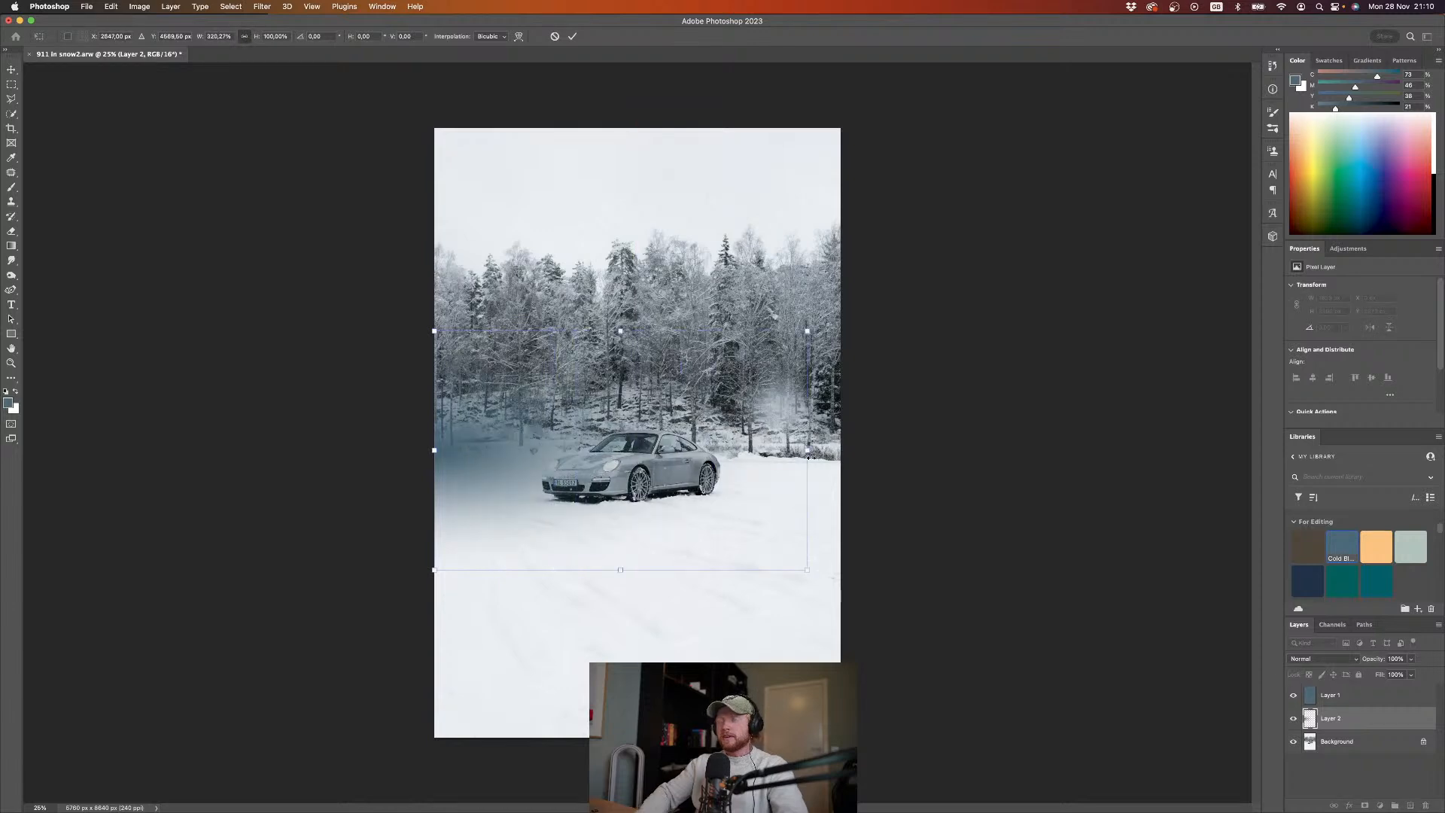
key(Return)
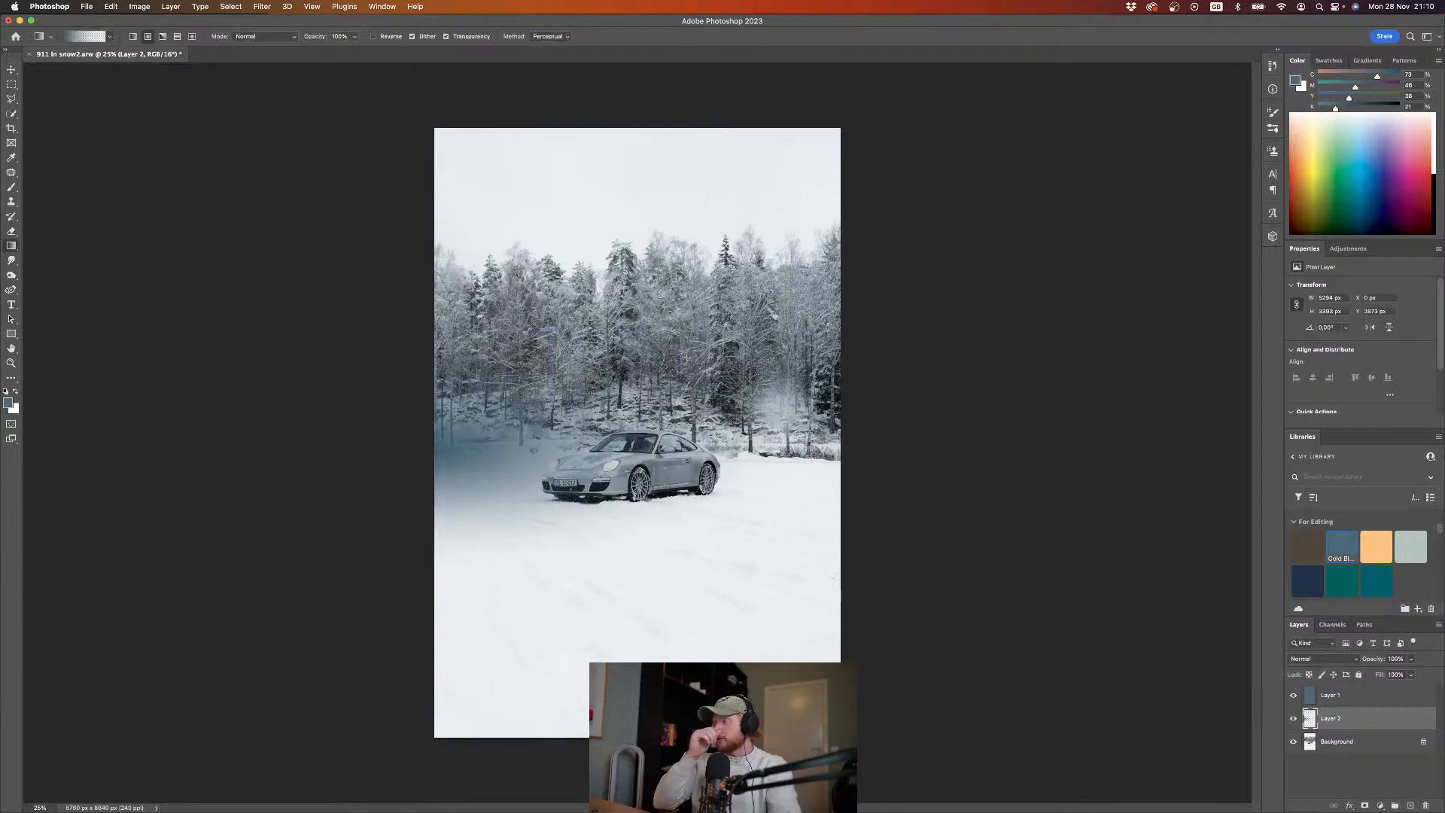
Step: Blend the gradient layer in Screen mode at 40% opacity, and enlarge the gradient to about 144% across the tree line
click(1355, 659)
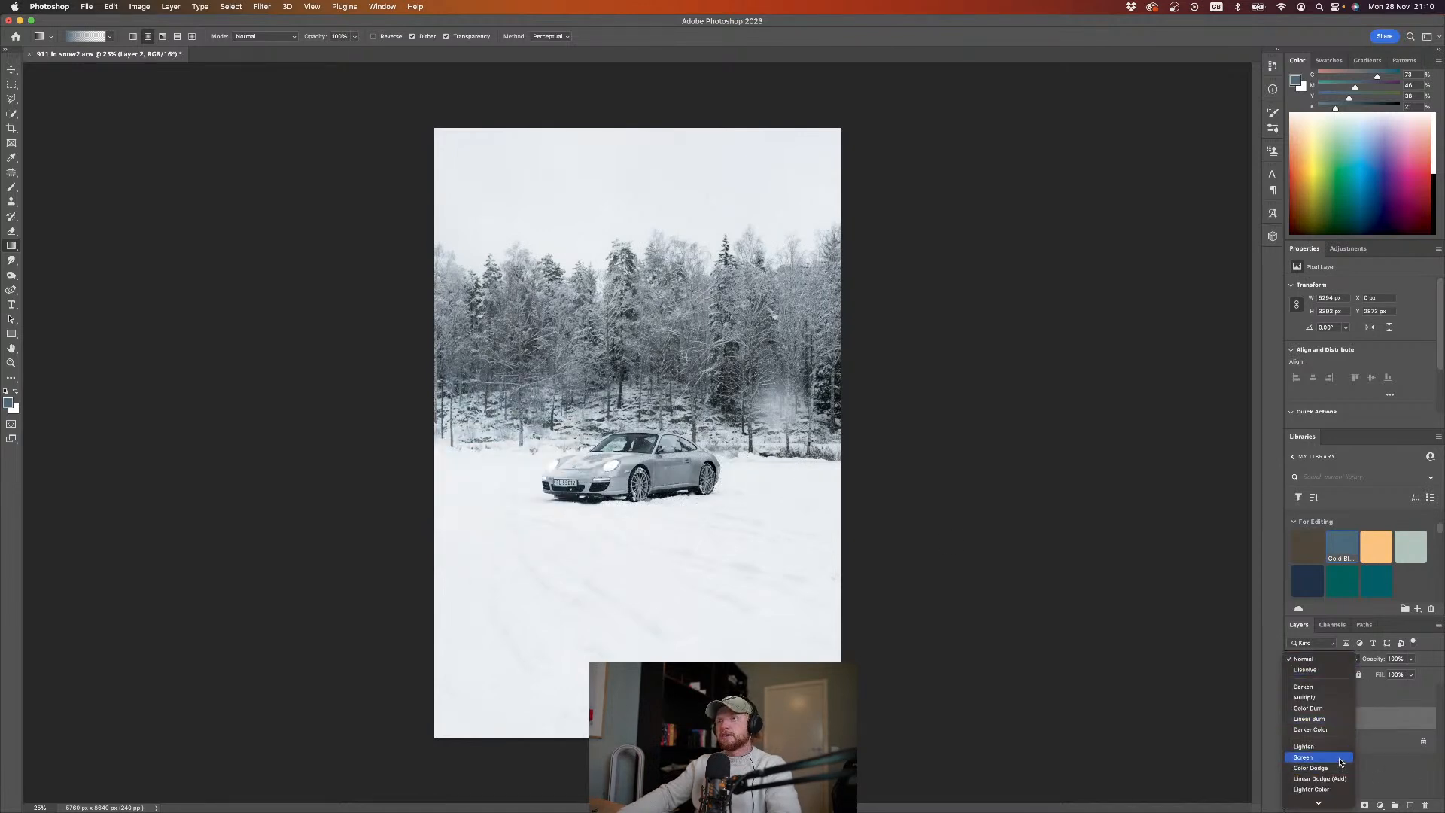
click(1341, 760)
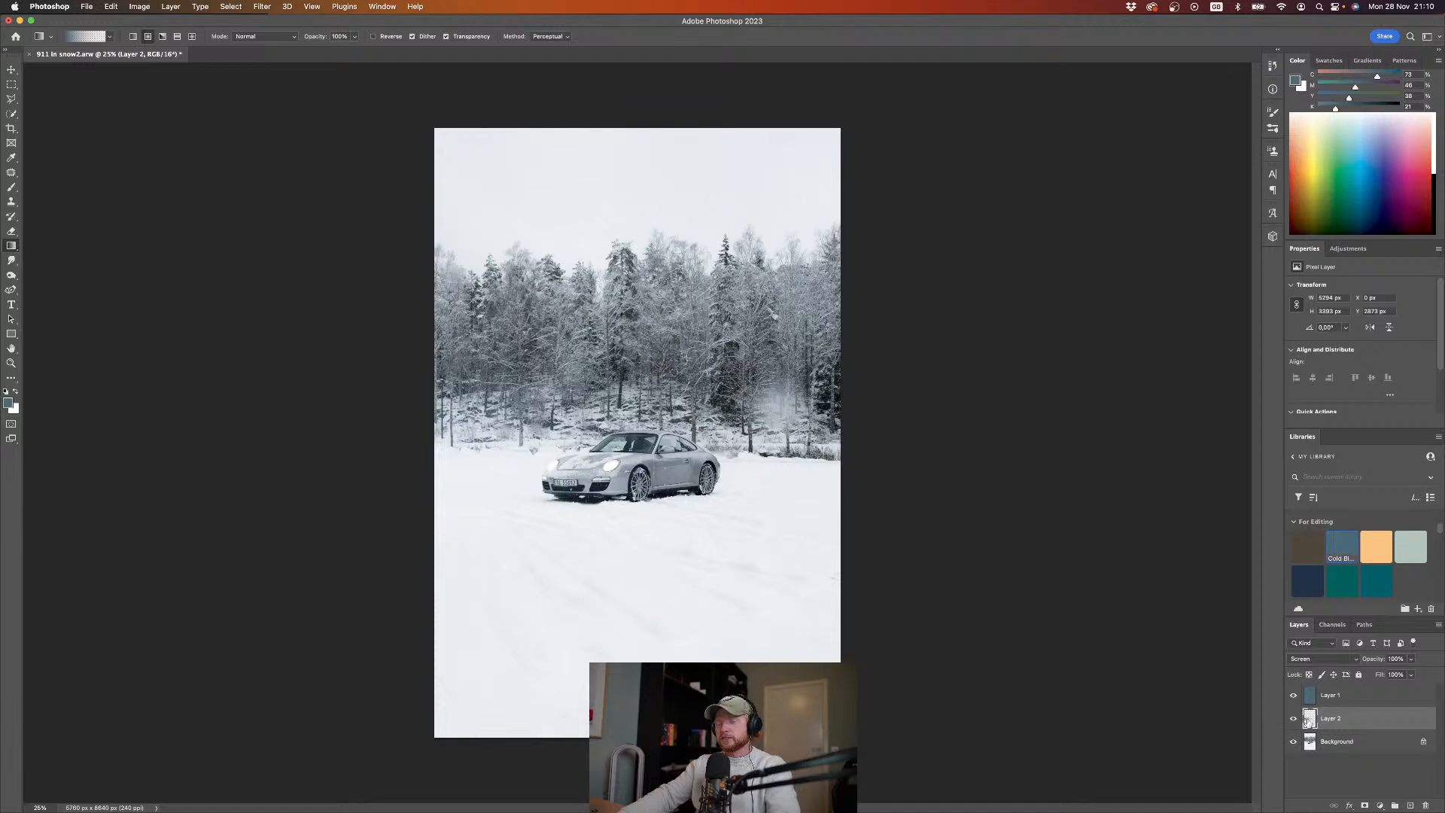
key(super+t)
drag(620, 331, 621, 257)
drag(928, 447, 856, 449)
drag(431, 429, 539, 423)
key(Return)
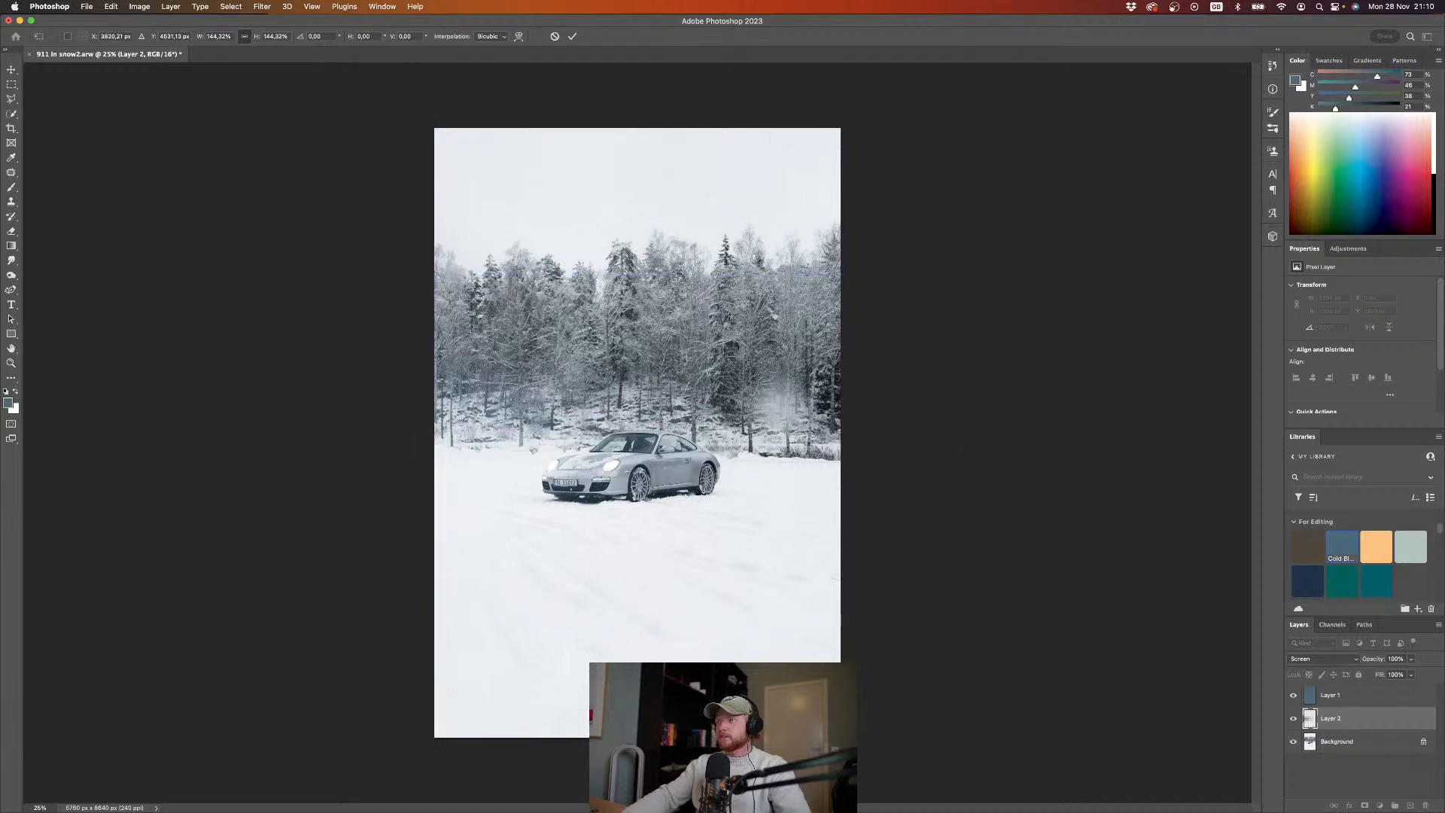
key(g)
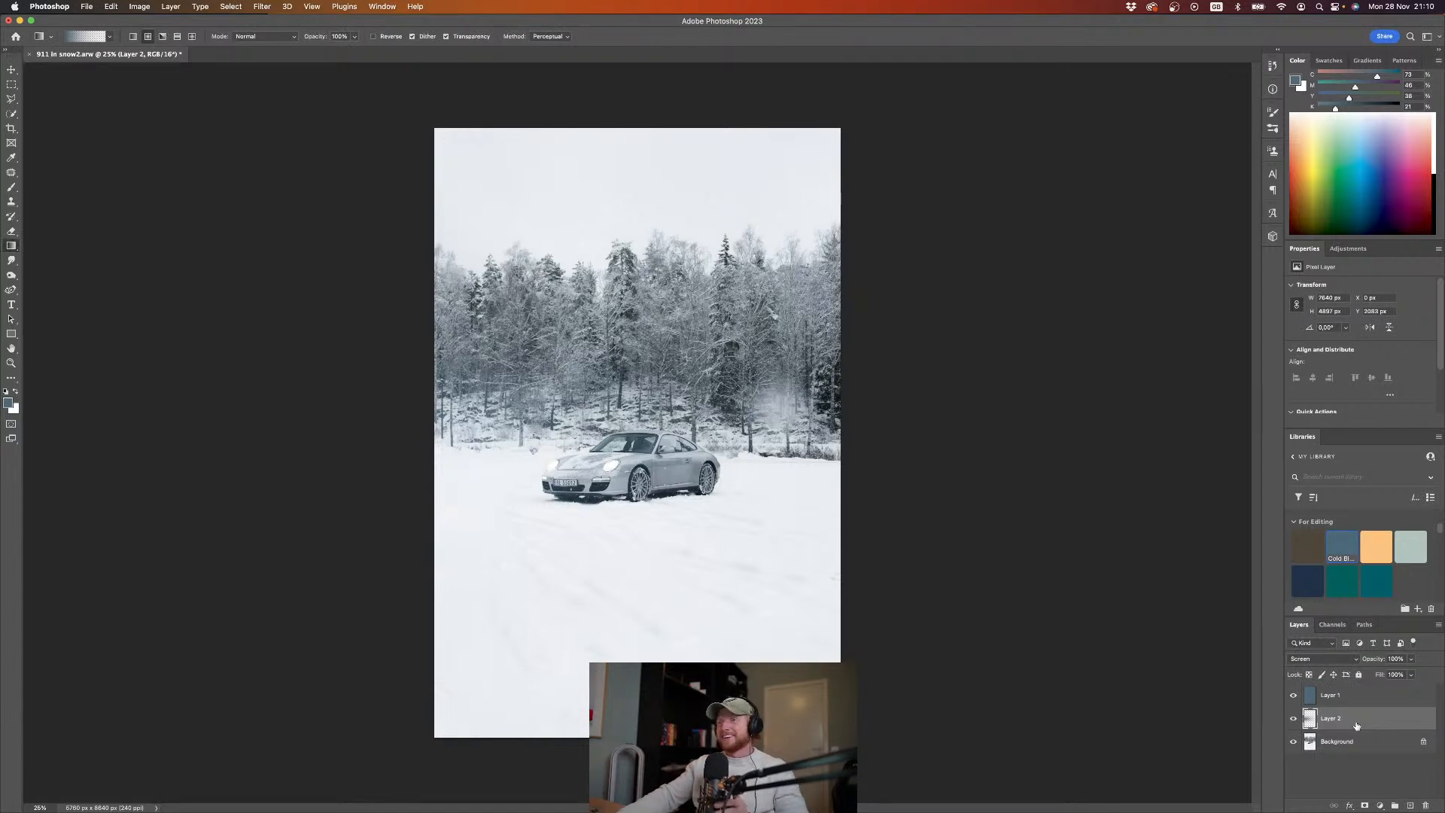
mouse_move(1383, 660)
mouse_down()
mouse_move(1341, 661)
mouse_move(1379, 661)
mouse_up()
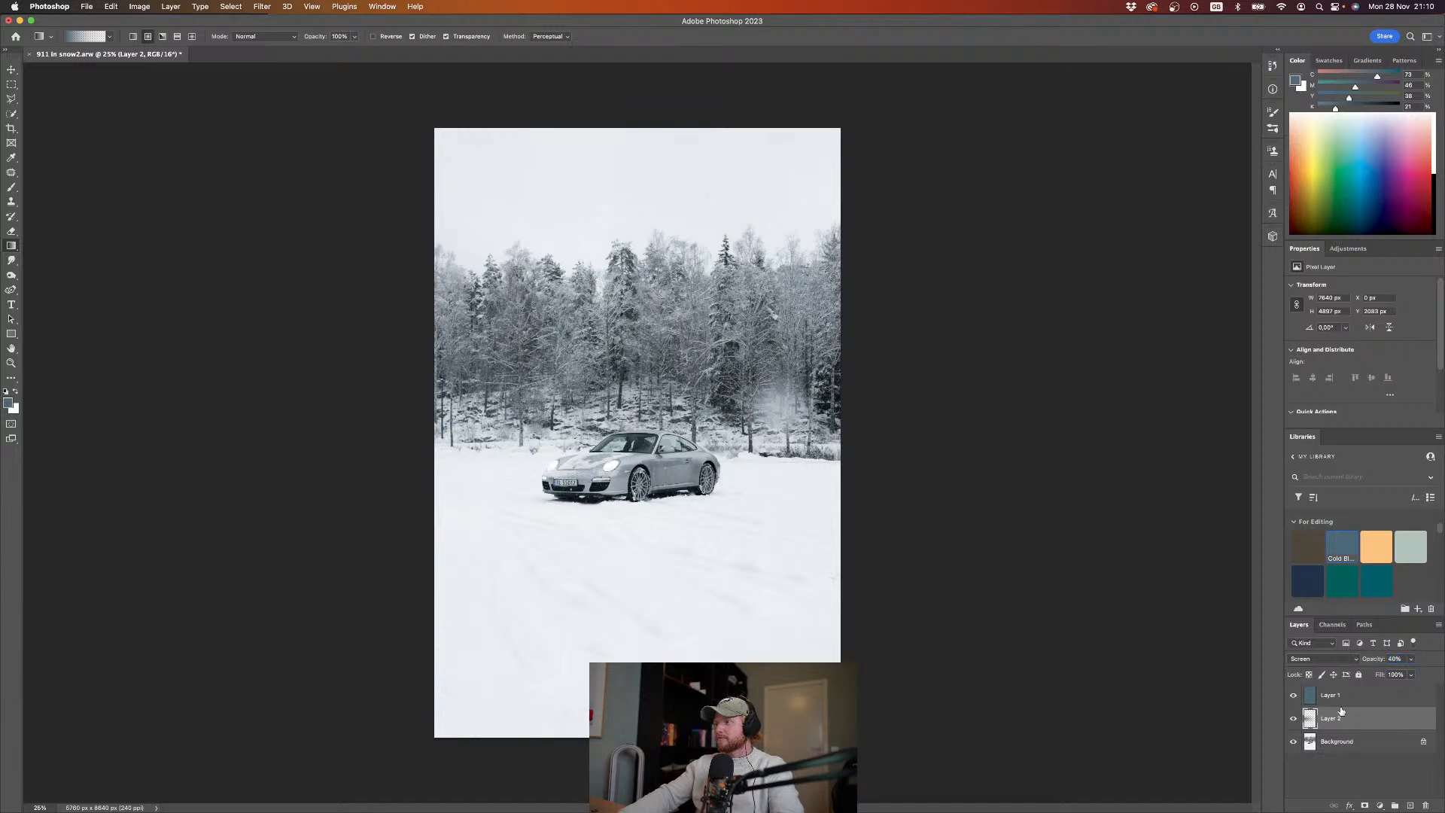
Step: Select the car as the subject on the Background layer and inspect the selection edges up close
click(1313, 740)
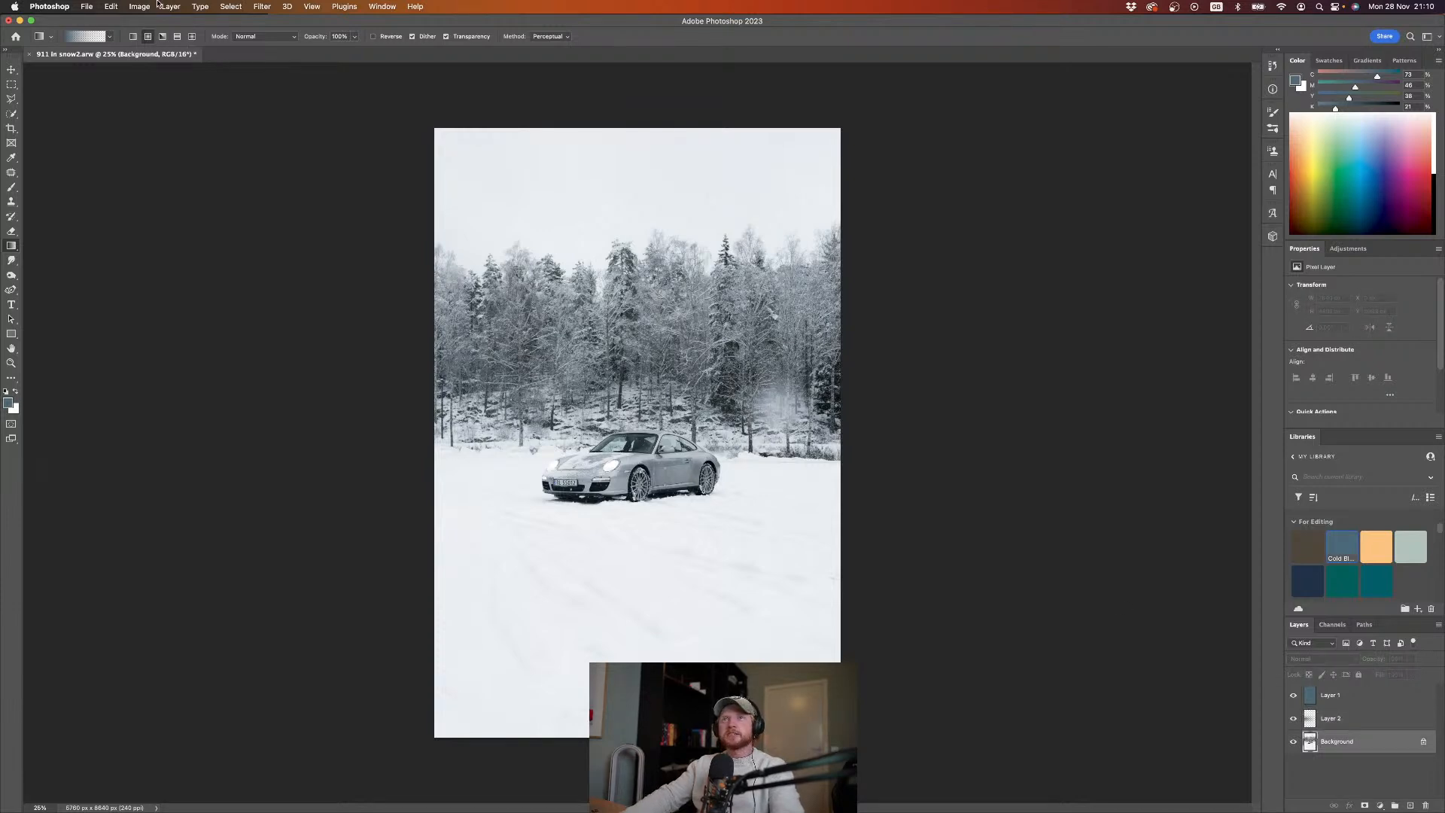
click(232, 6)
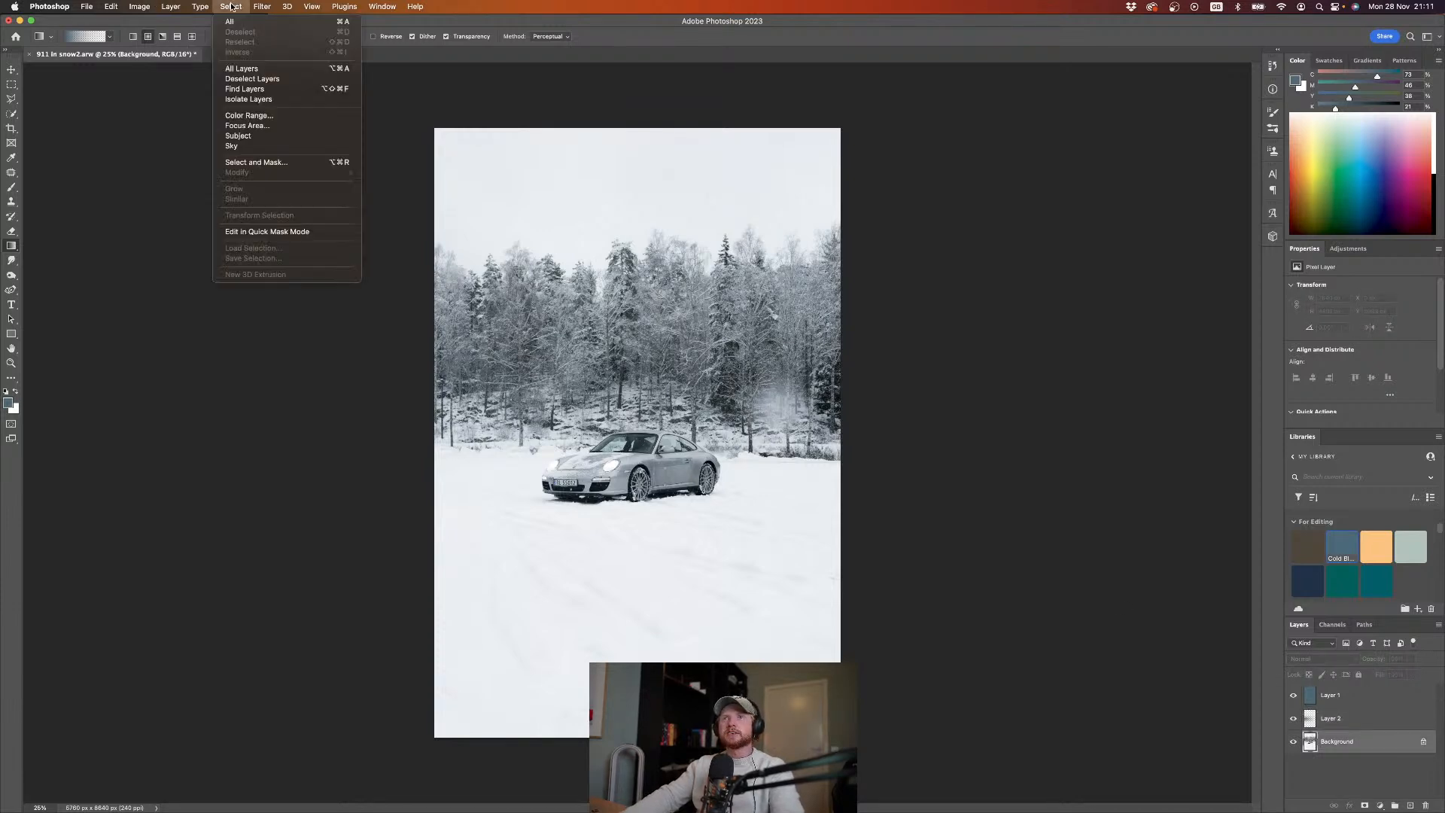
click(309, 135)
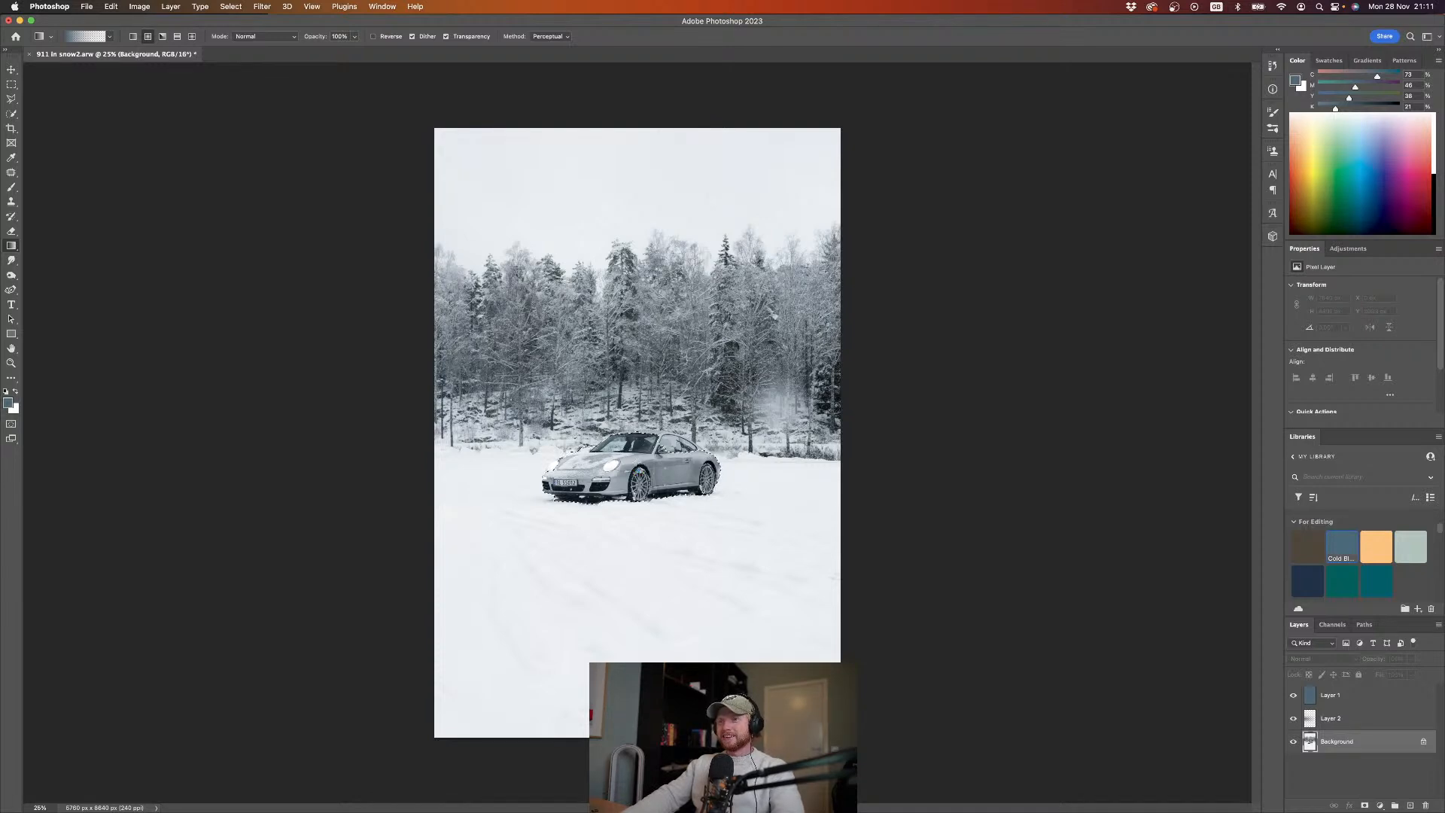
scroll(633, 471, up, 3)
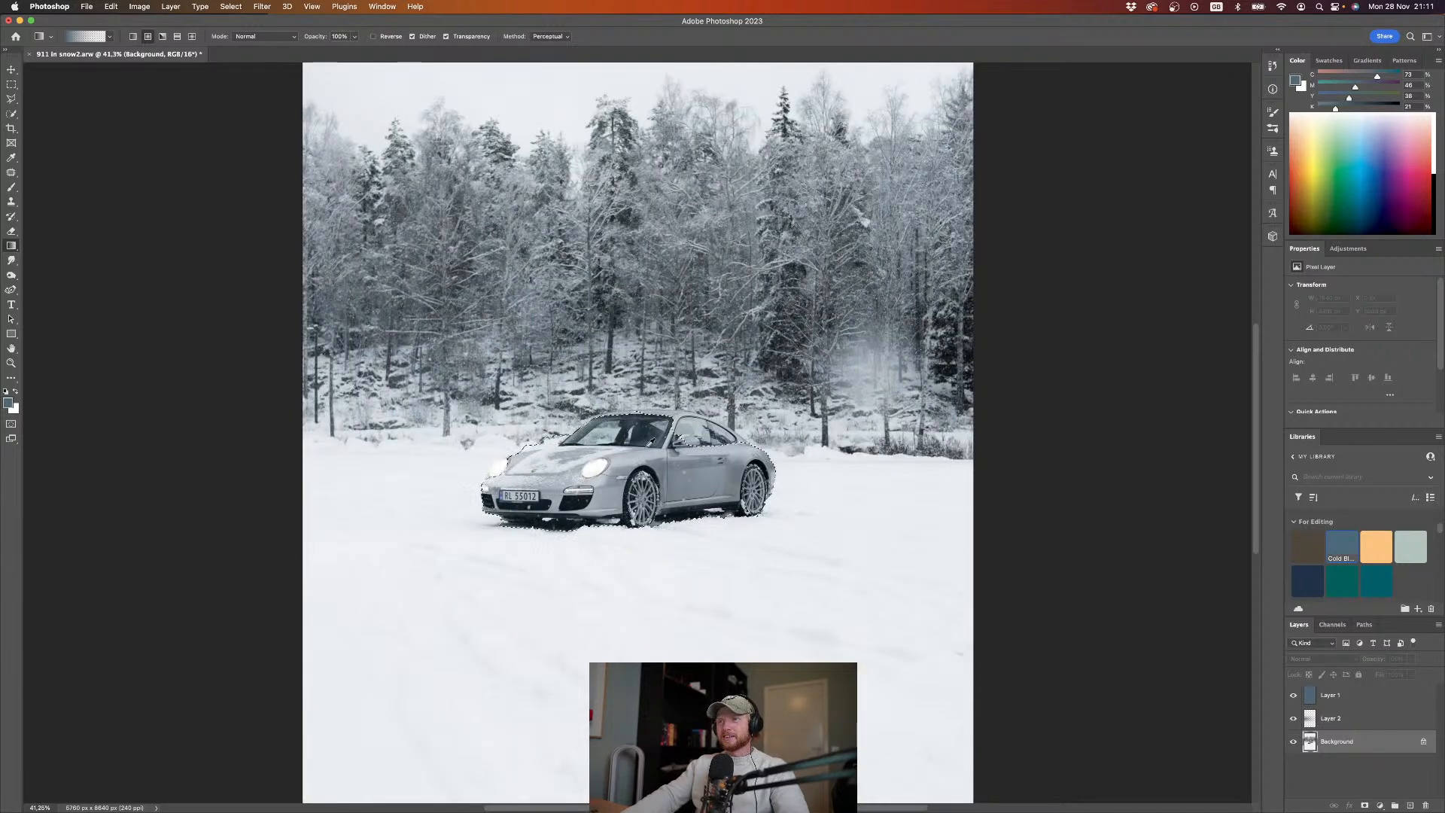
Step: Refine the car selection with Quick Selection, adding the missing headlight at the front corner and extending it along and above the roofline
scroll(652, 441, up, 5)
key(w)
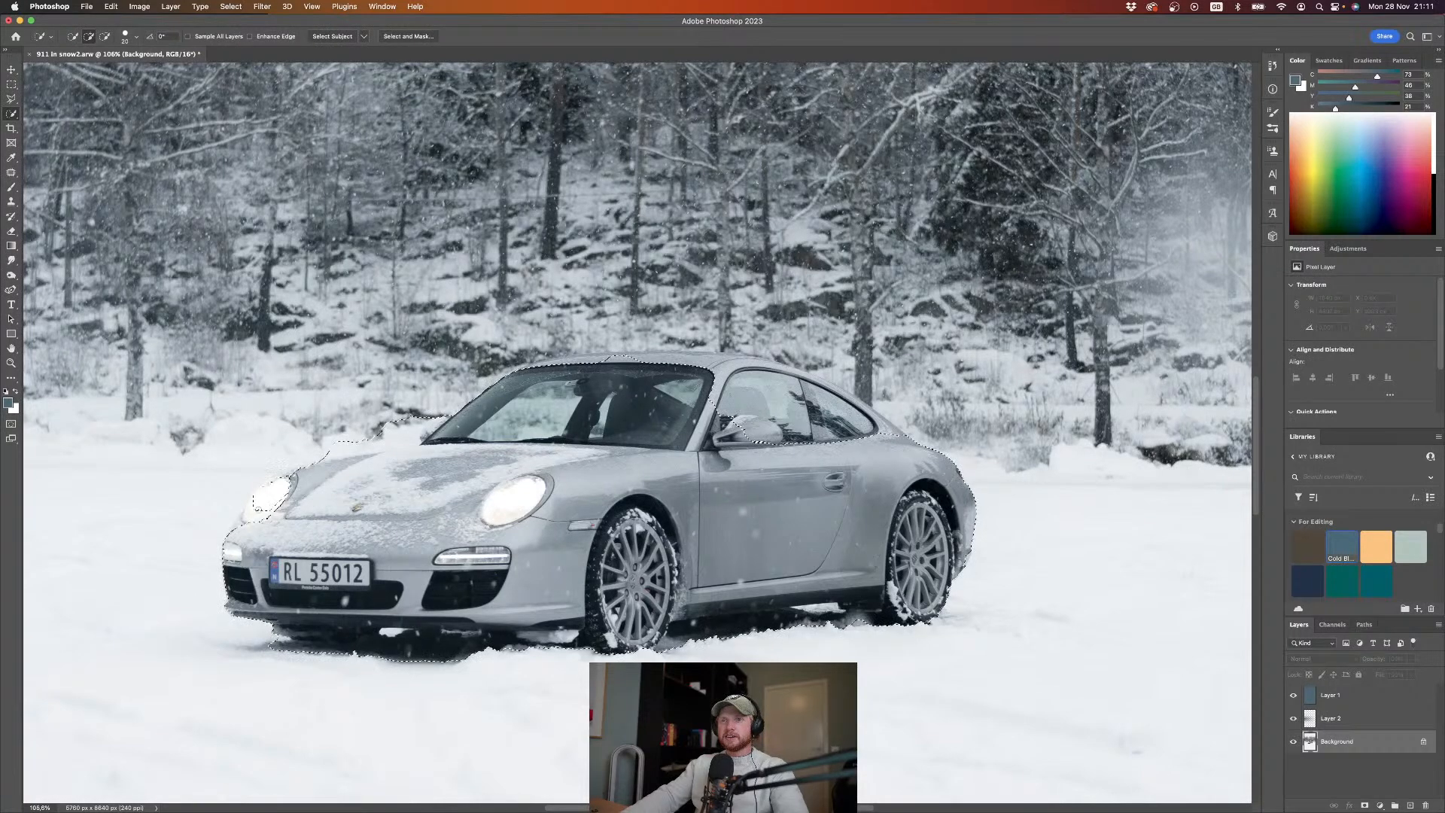
drag(268, 508, 246, 525)
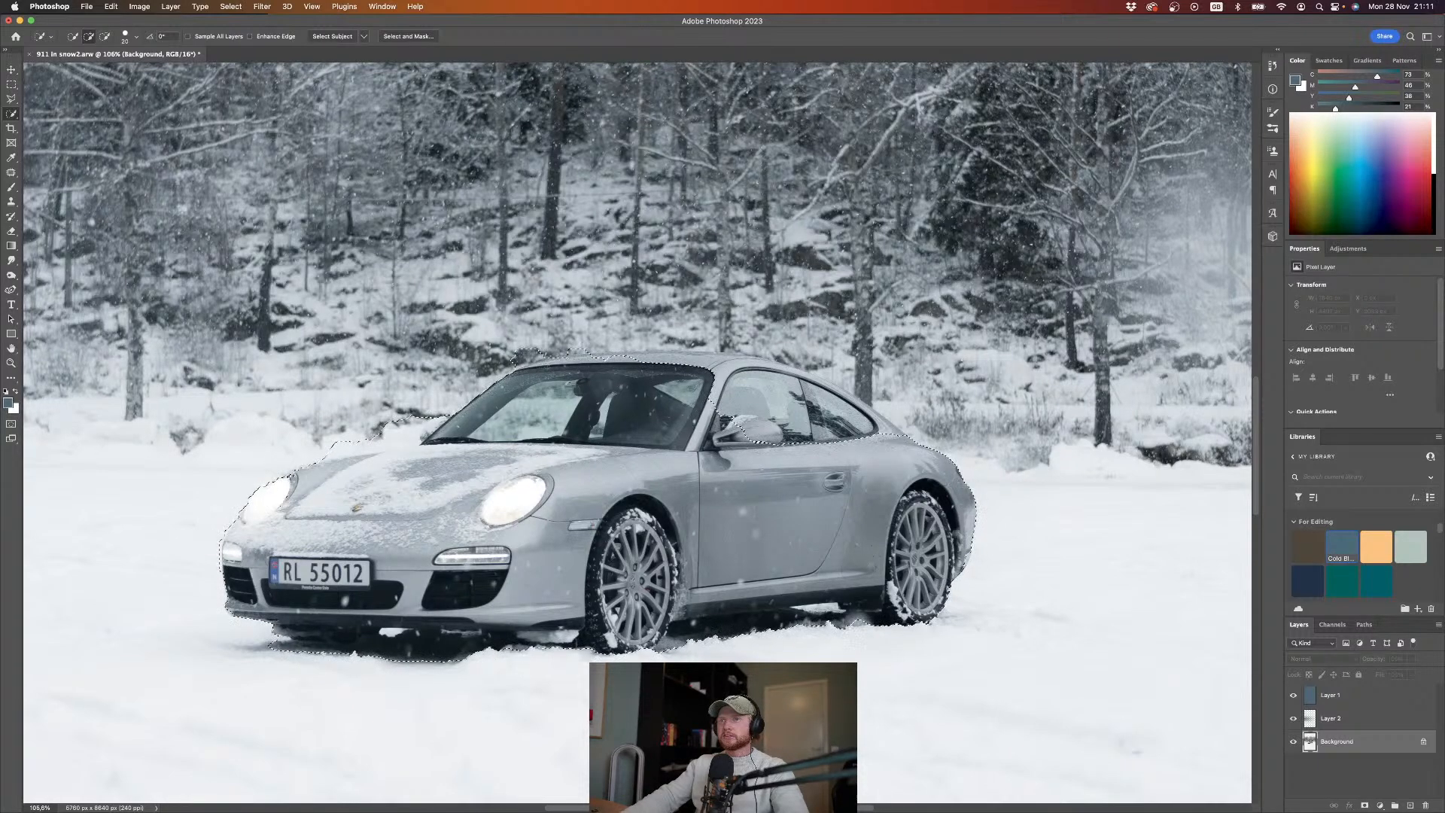
mouse_move(651, 360)
mouse_down()
mouse_move(659, 310)
mouse_move(623, 302)
mouse_move(836, 346)
mouse_up()
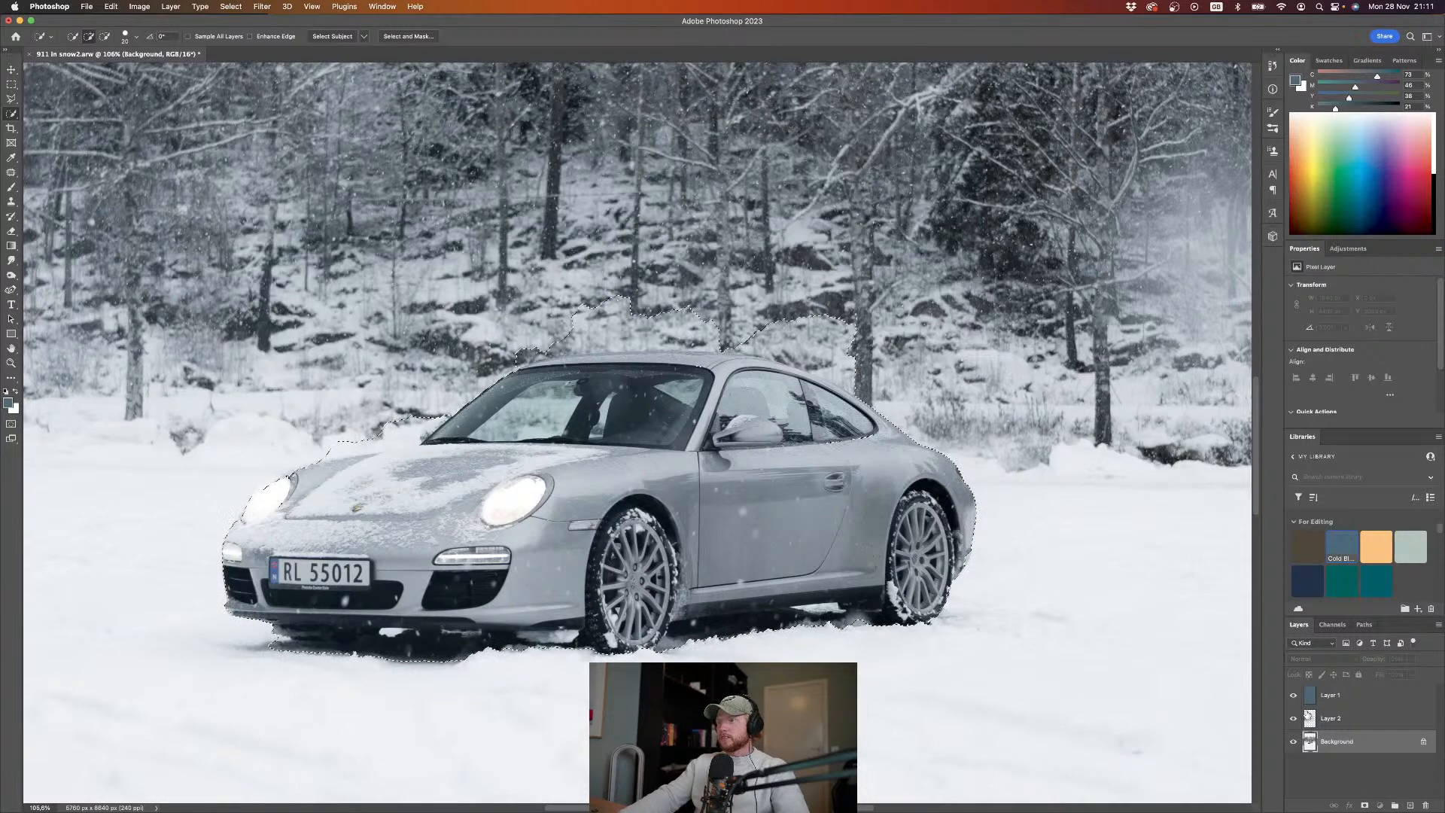
Step: Mask the selected car out of the haze on Layer 2, and set up an enlarged white brush at 100% opacity for the mask
click(1310, 717)
click(1365, 804)
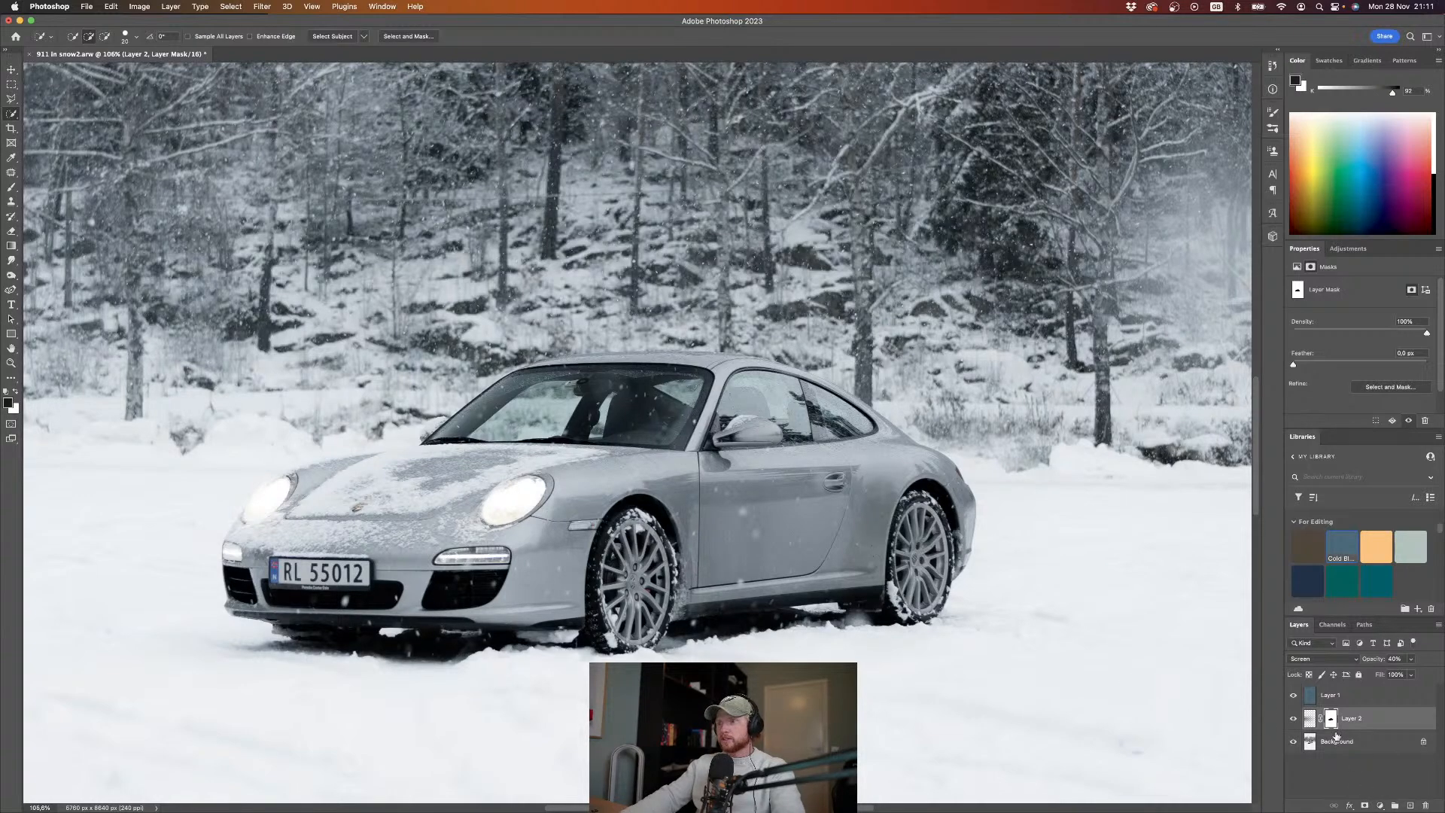
key(b)
key(bracketright)
key(bracketright)
key(x)
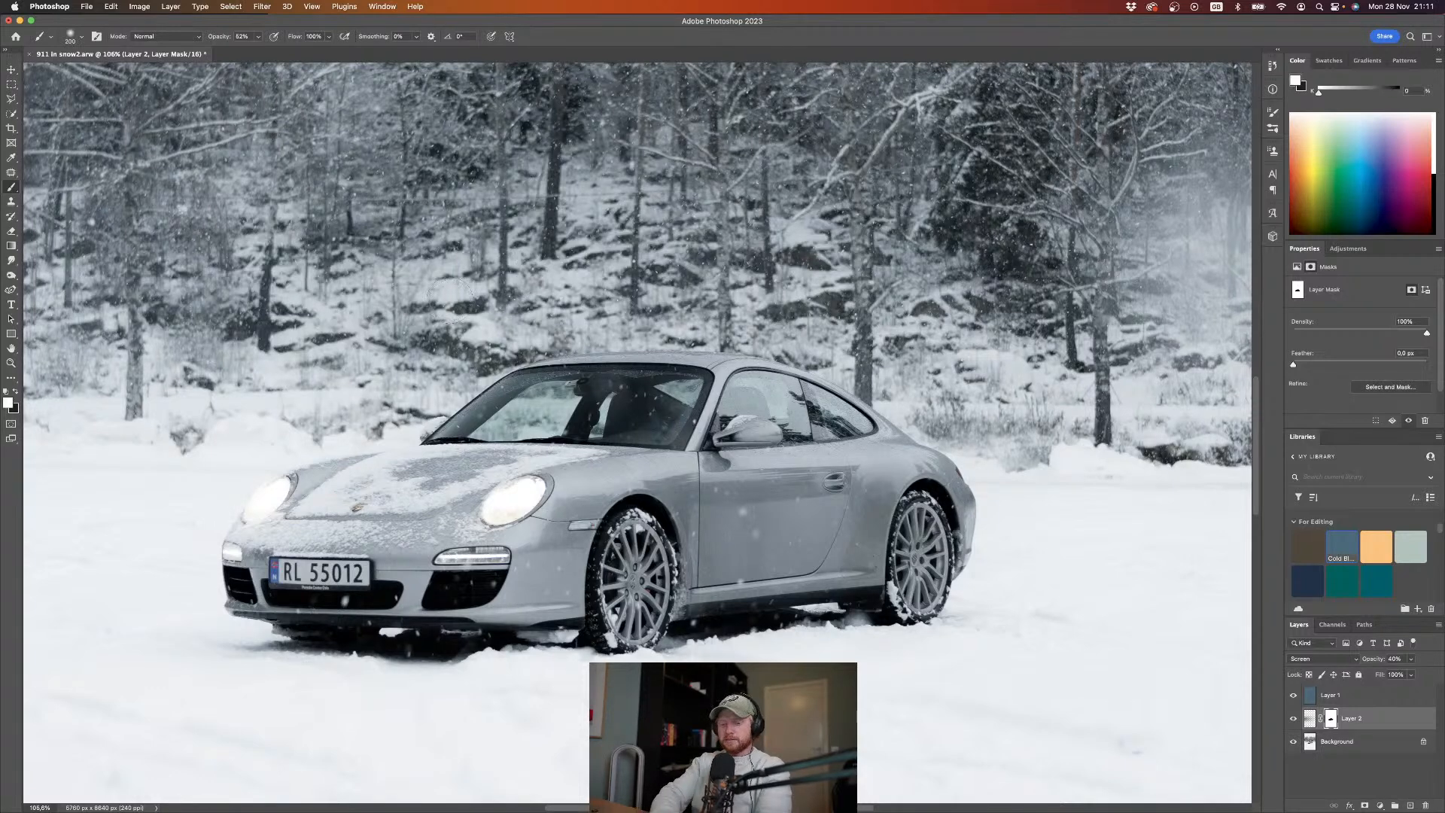
drag(222, 36, 468, 46)
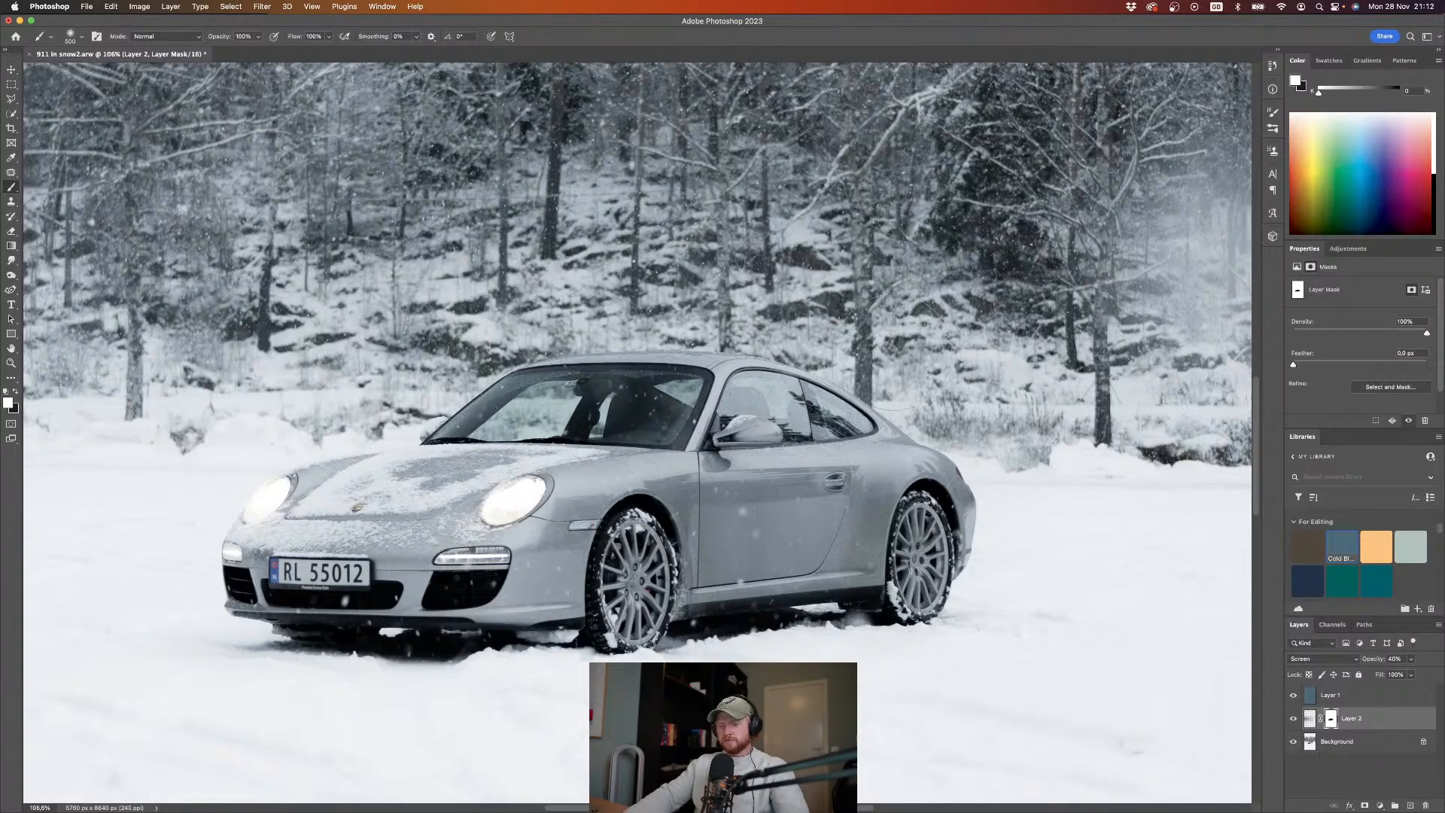
Step: Compare the whole photo with and without the masked haze on Layer 2
key(super+minus)
key(super+minus)
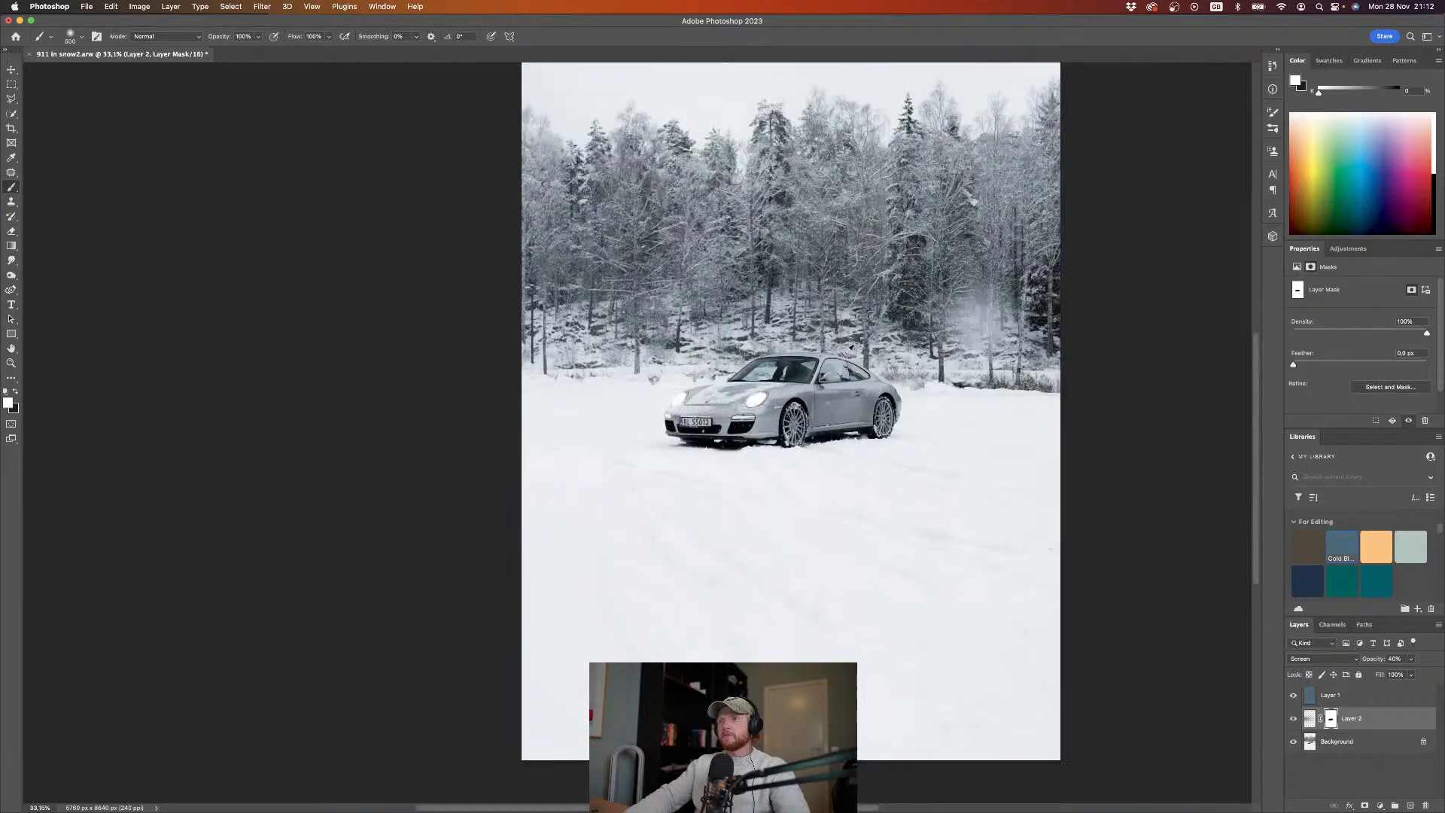
click(1294, 719)
click(1294, 719)
scroll(931, 492, right, 3)
scroll(932, 491, up, 2)
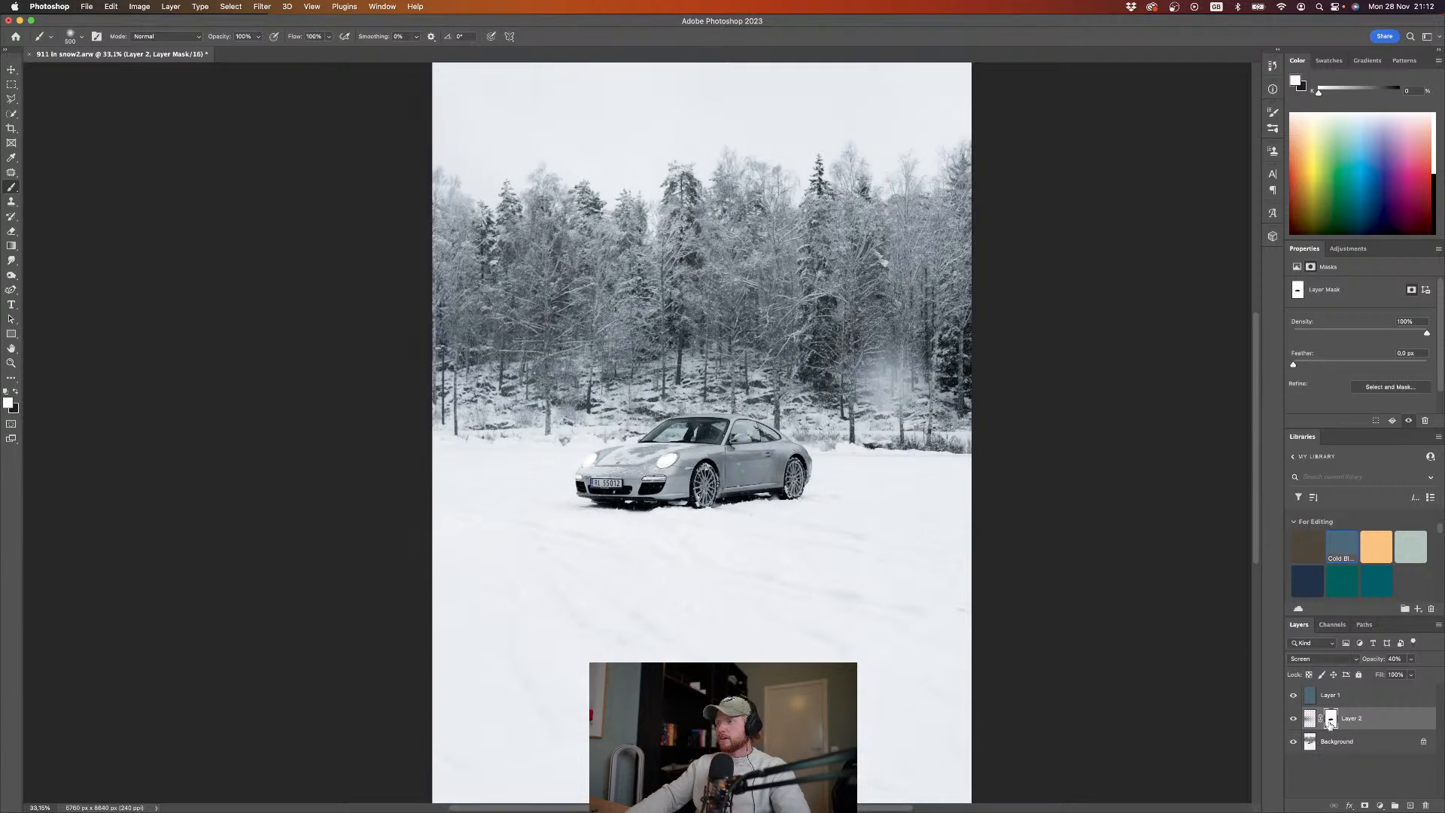
Step: Draw a linear gradient on Layer 2's mask from the snow up to the base of the trees, and save the document
key(g)
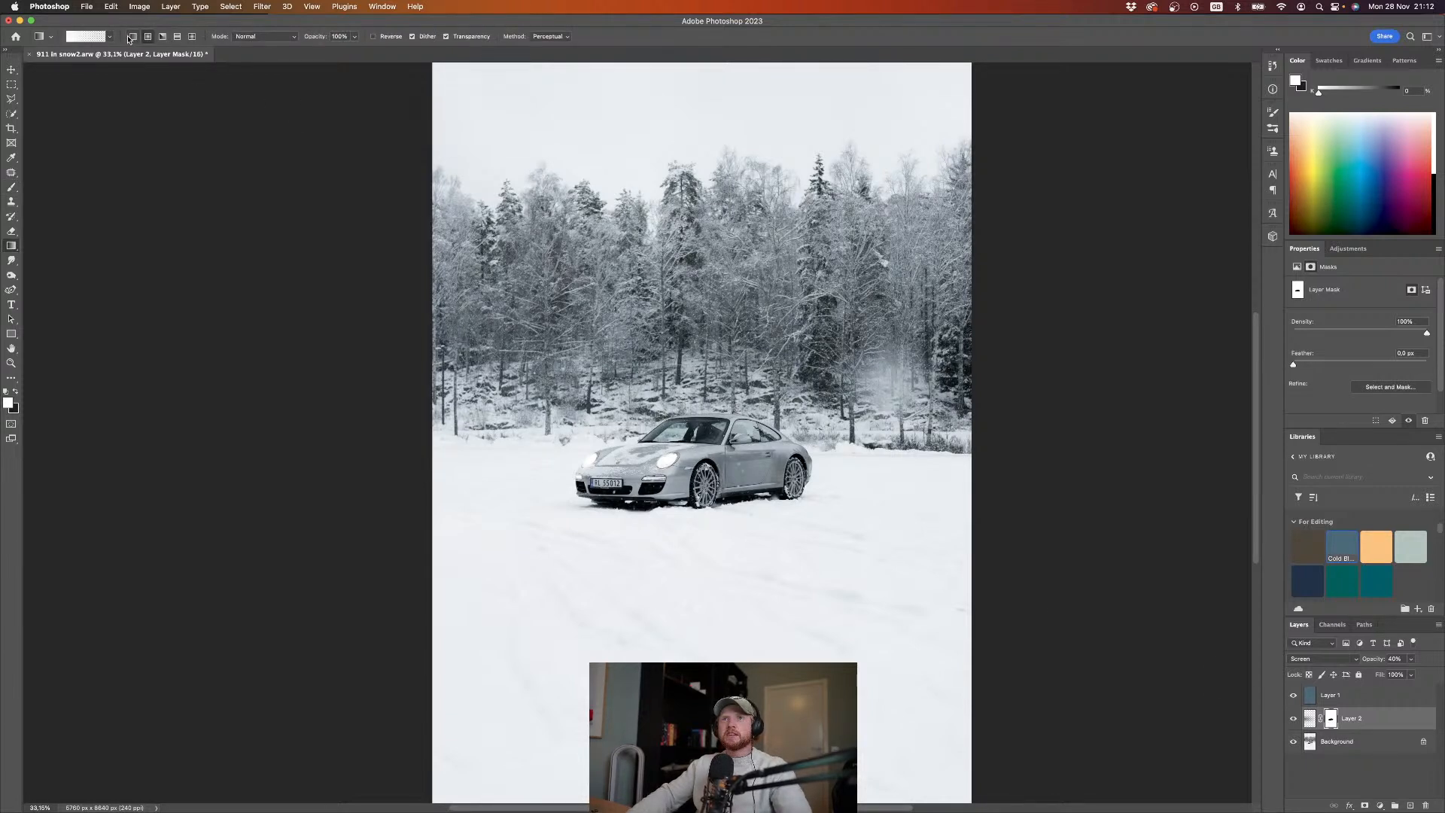
drag(568, 548, 567, 415)
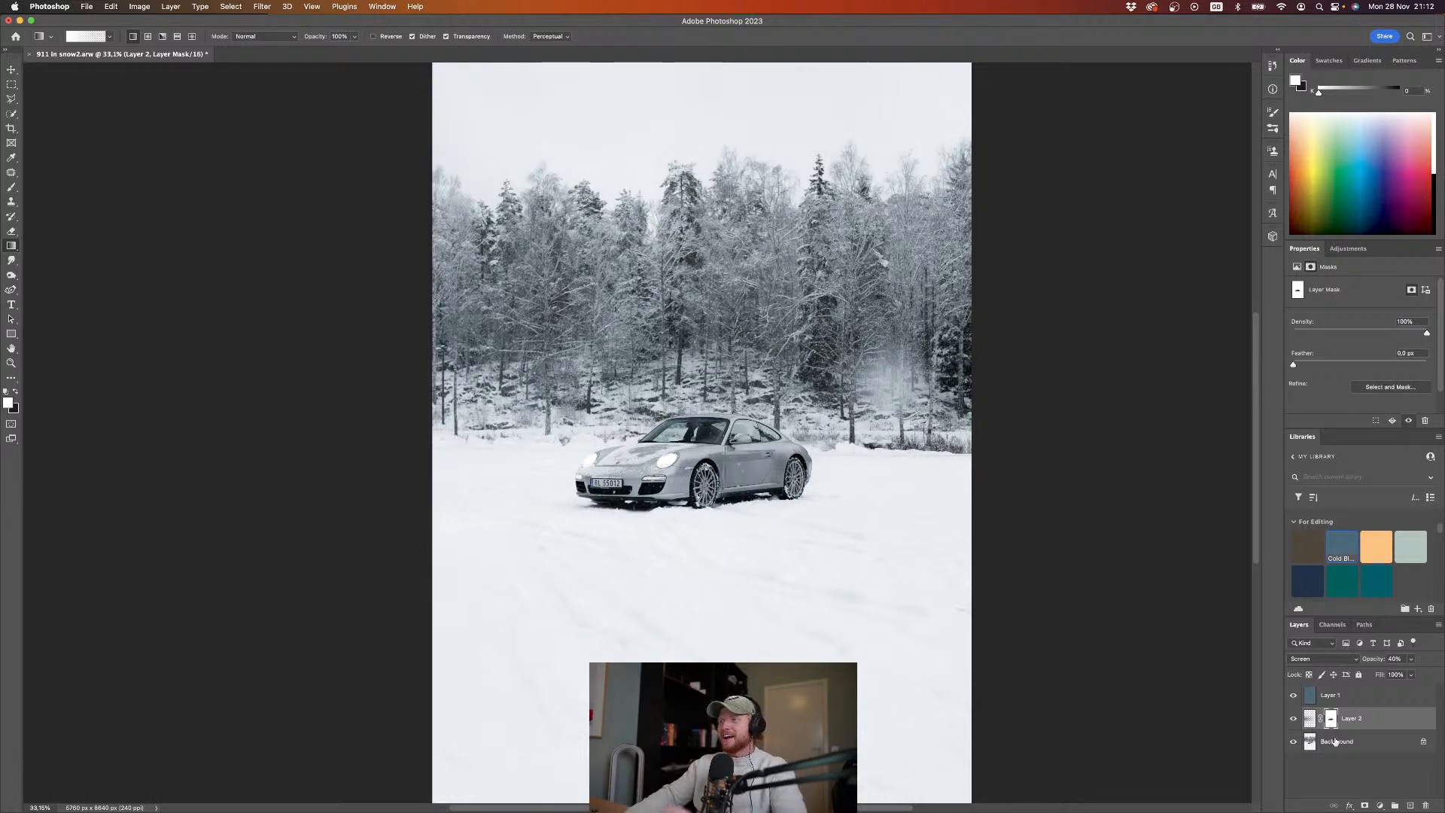
key(super+s)
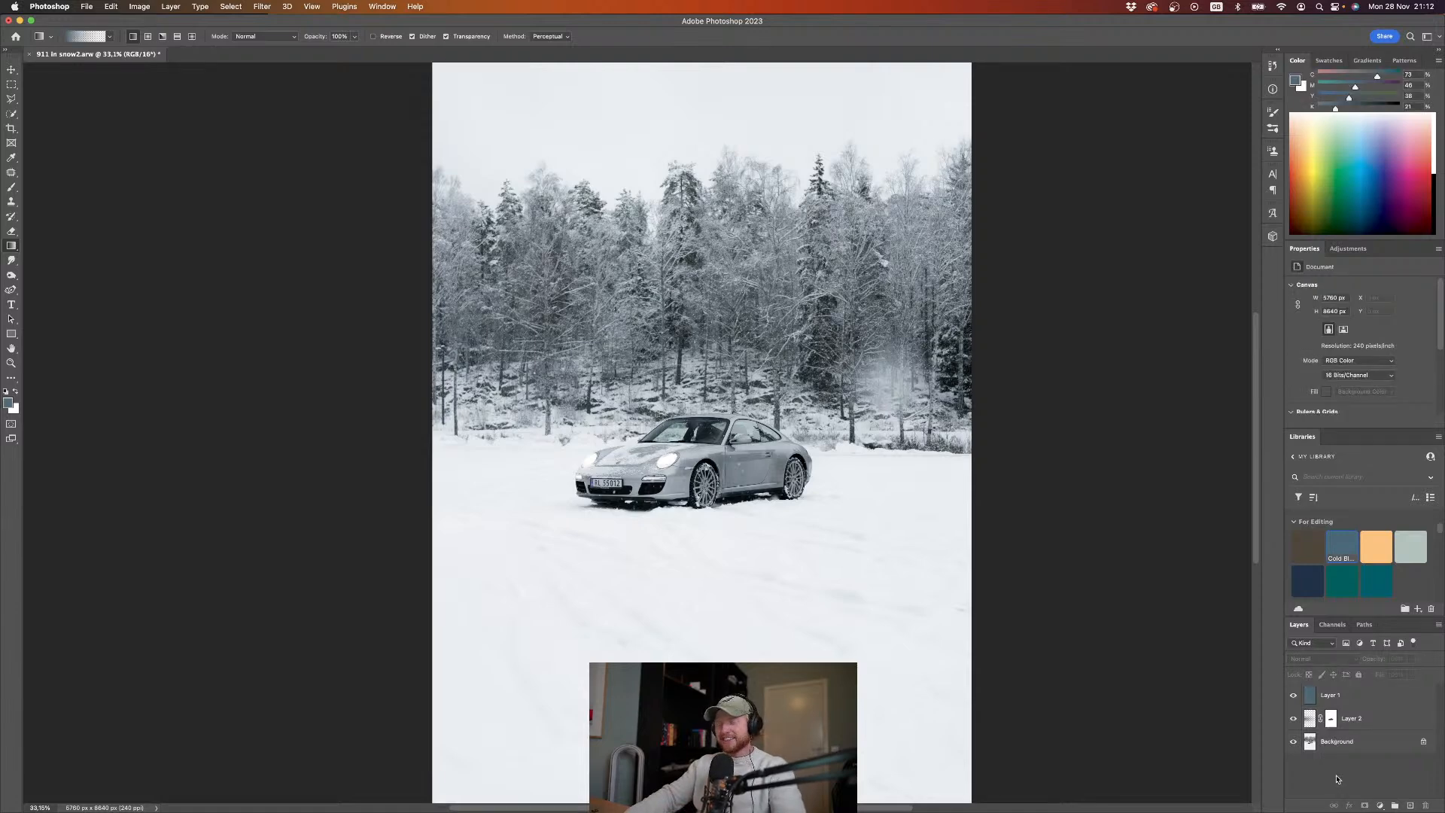
scroll(913, 527, down, 3)
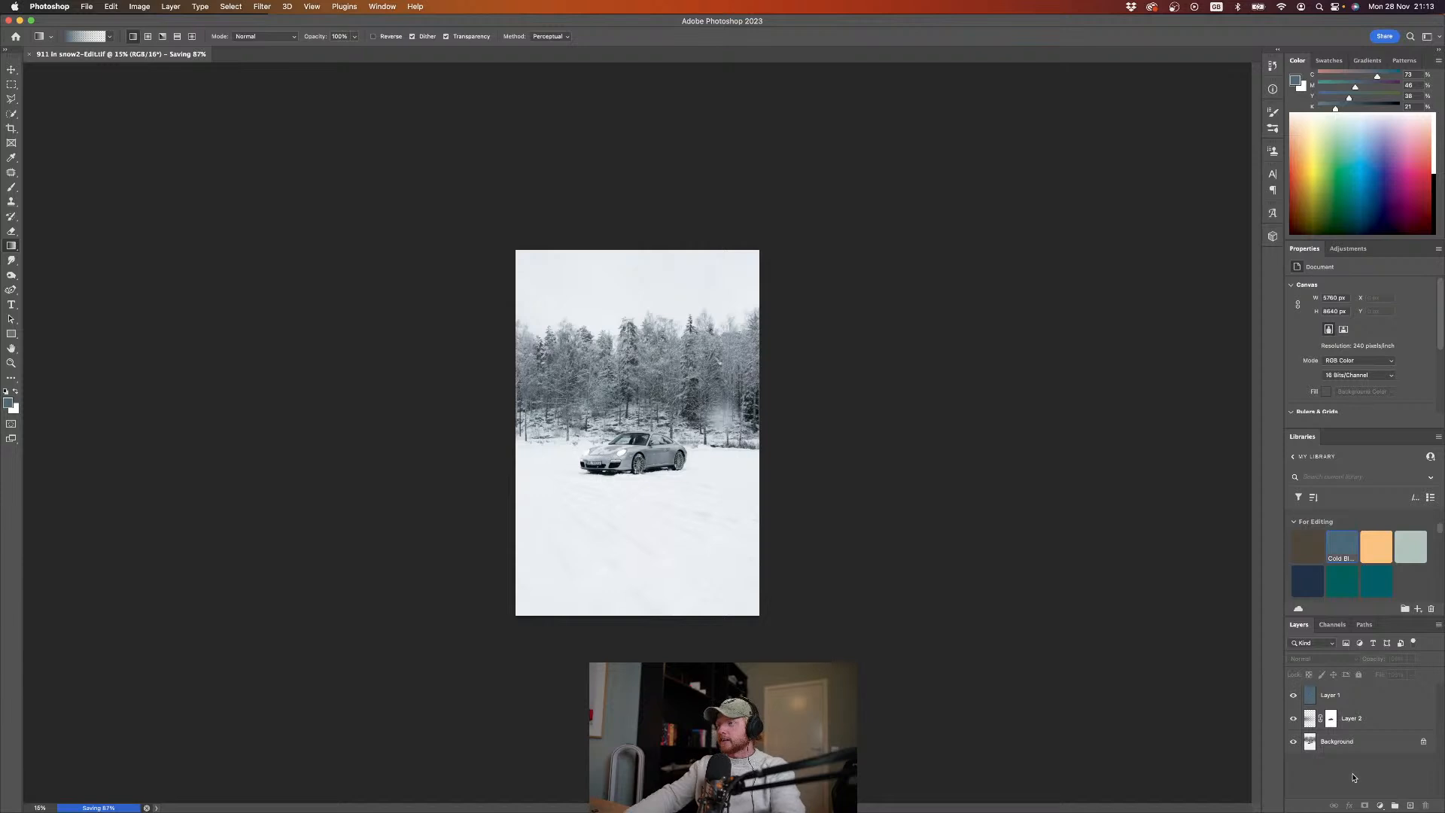
Step: On a new top layer, draw a cold blue linear gradient from just above the photo down through the sky into the trees
click(1409, 805)
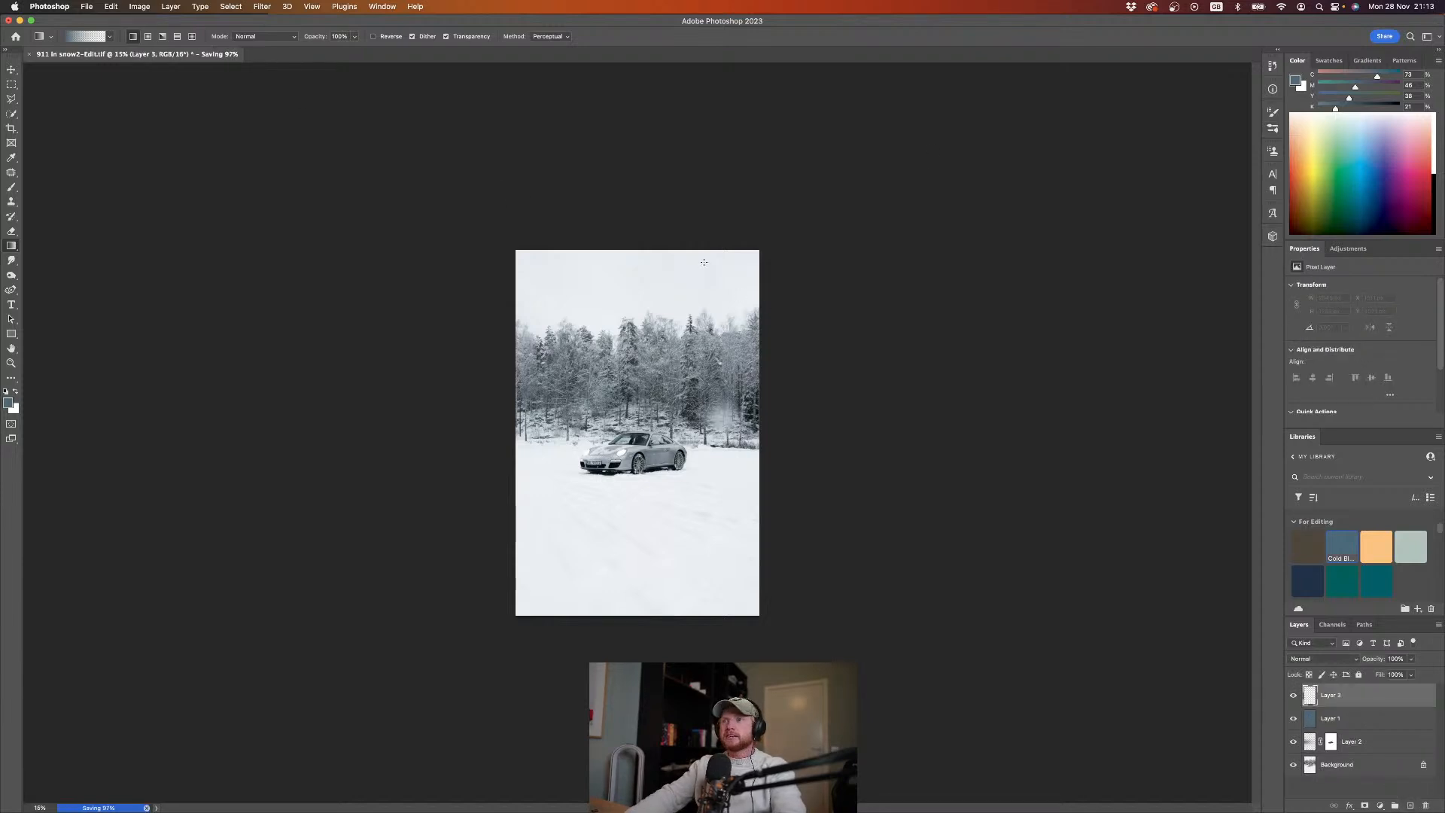
drag(683, 249, 685, 386)
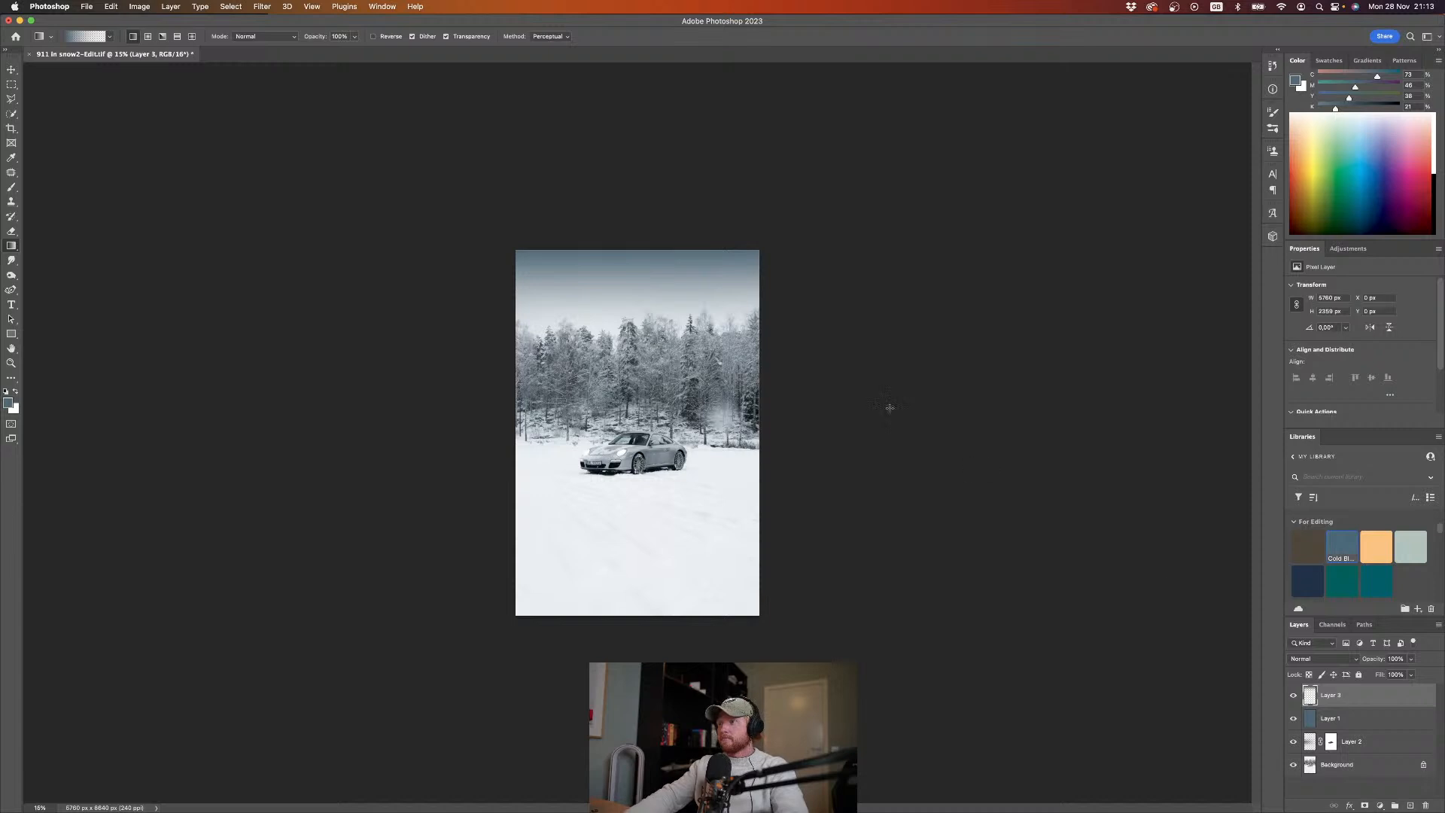
key(super+z)
drag(734, 228, 723, 376)
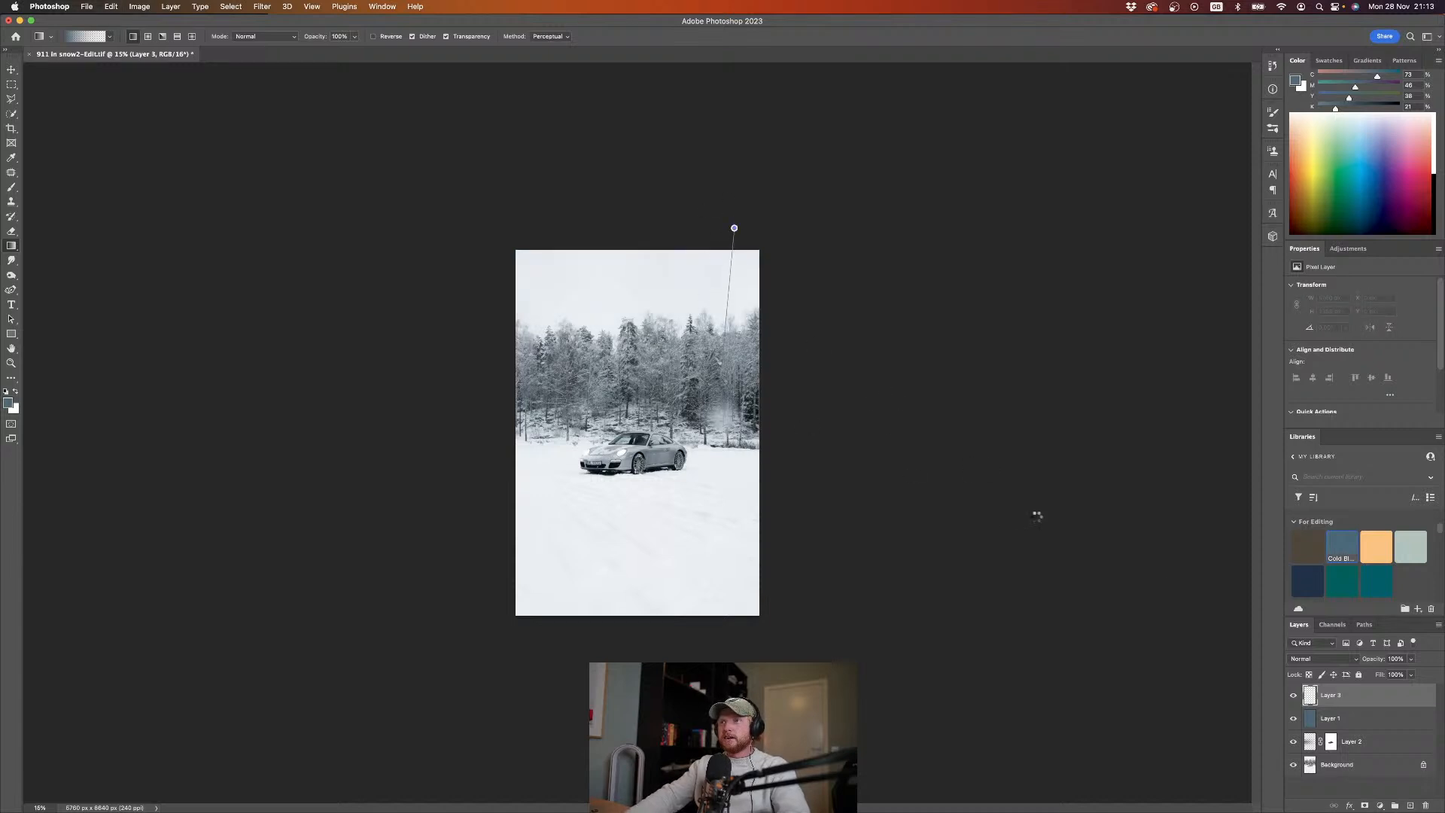
Step: Set the sky gradient layer's opacity to 30% and save the document
mouse_move(1379, 660)
mouse_down()
mouse_move(1296, 659)
mouse_move(1399, 661)
mouse_move(1374, 664)
mouse_up()
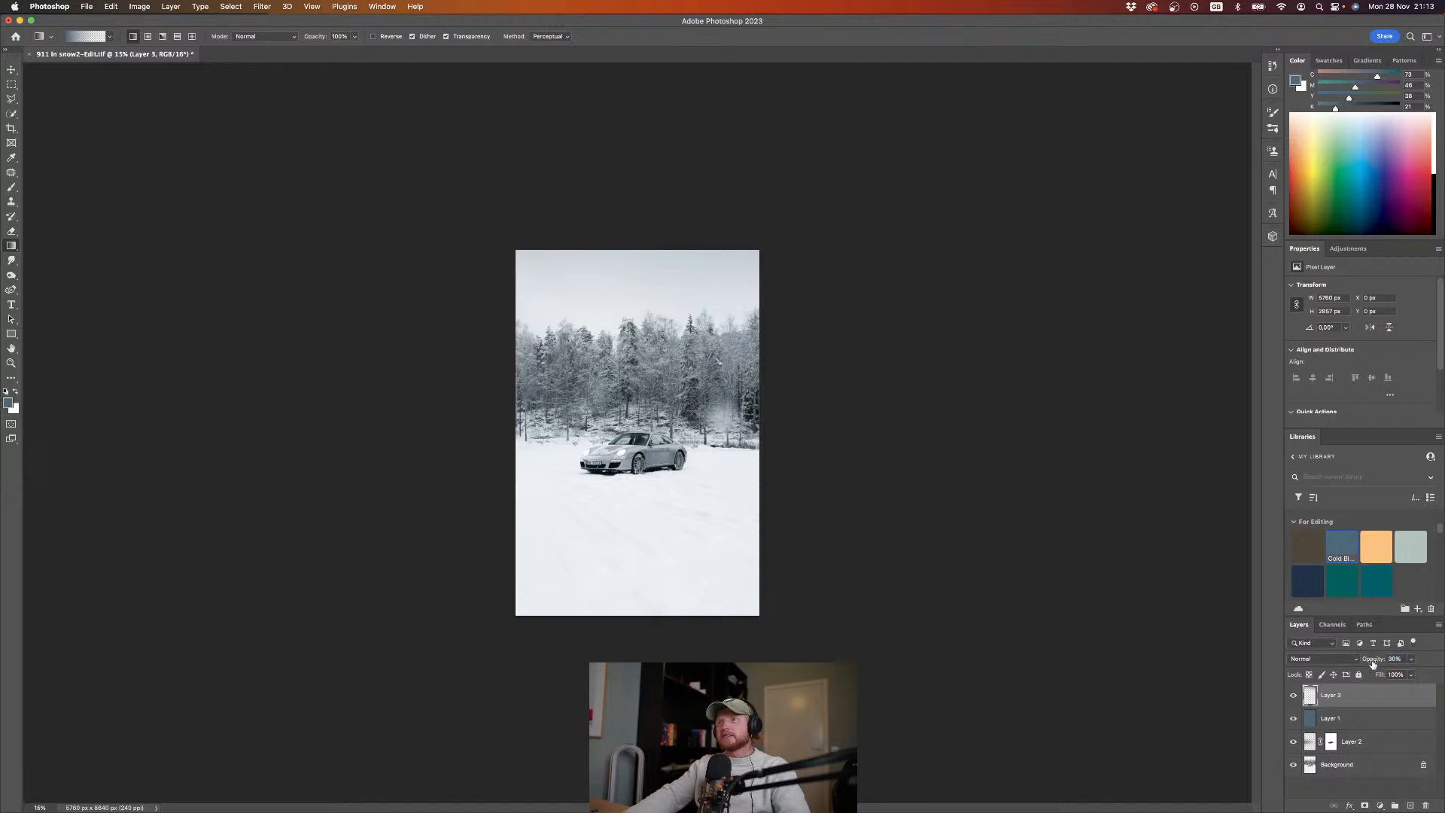
click(1331, 785)
key(super+s)
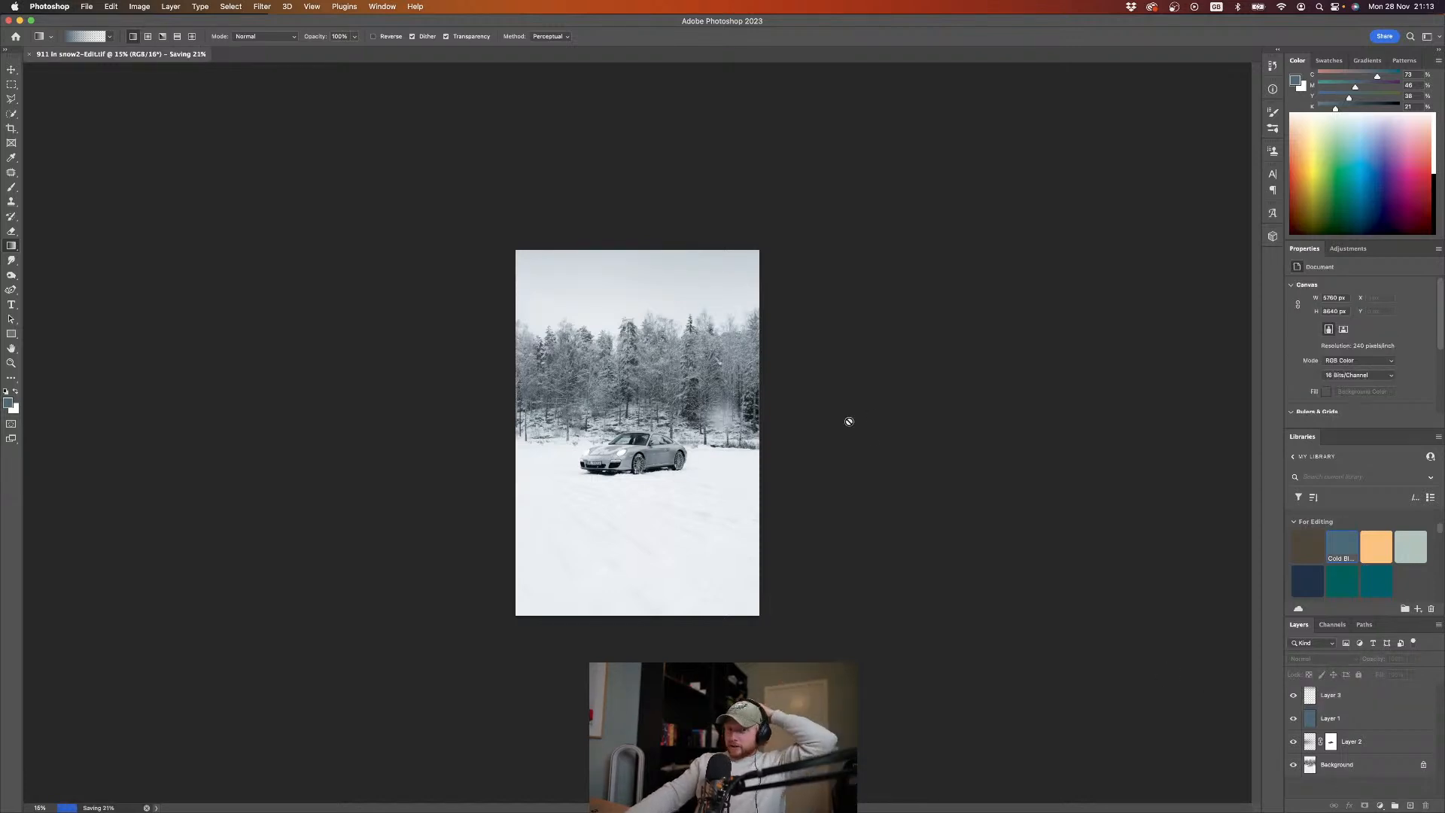
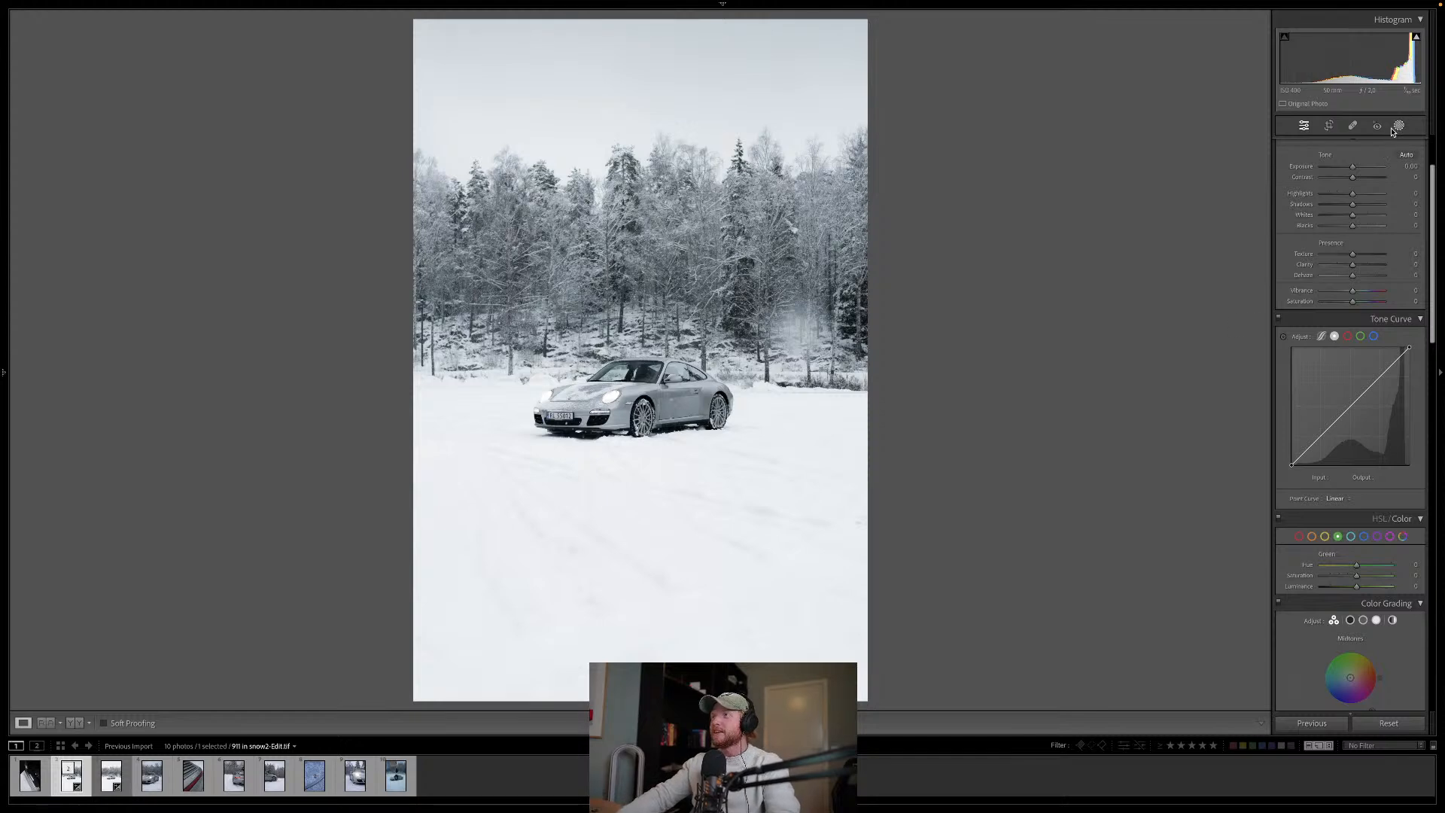
Step: In Lightroom, create an Objects mask on the edited photo by brushing over the car
key(shift+w)
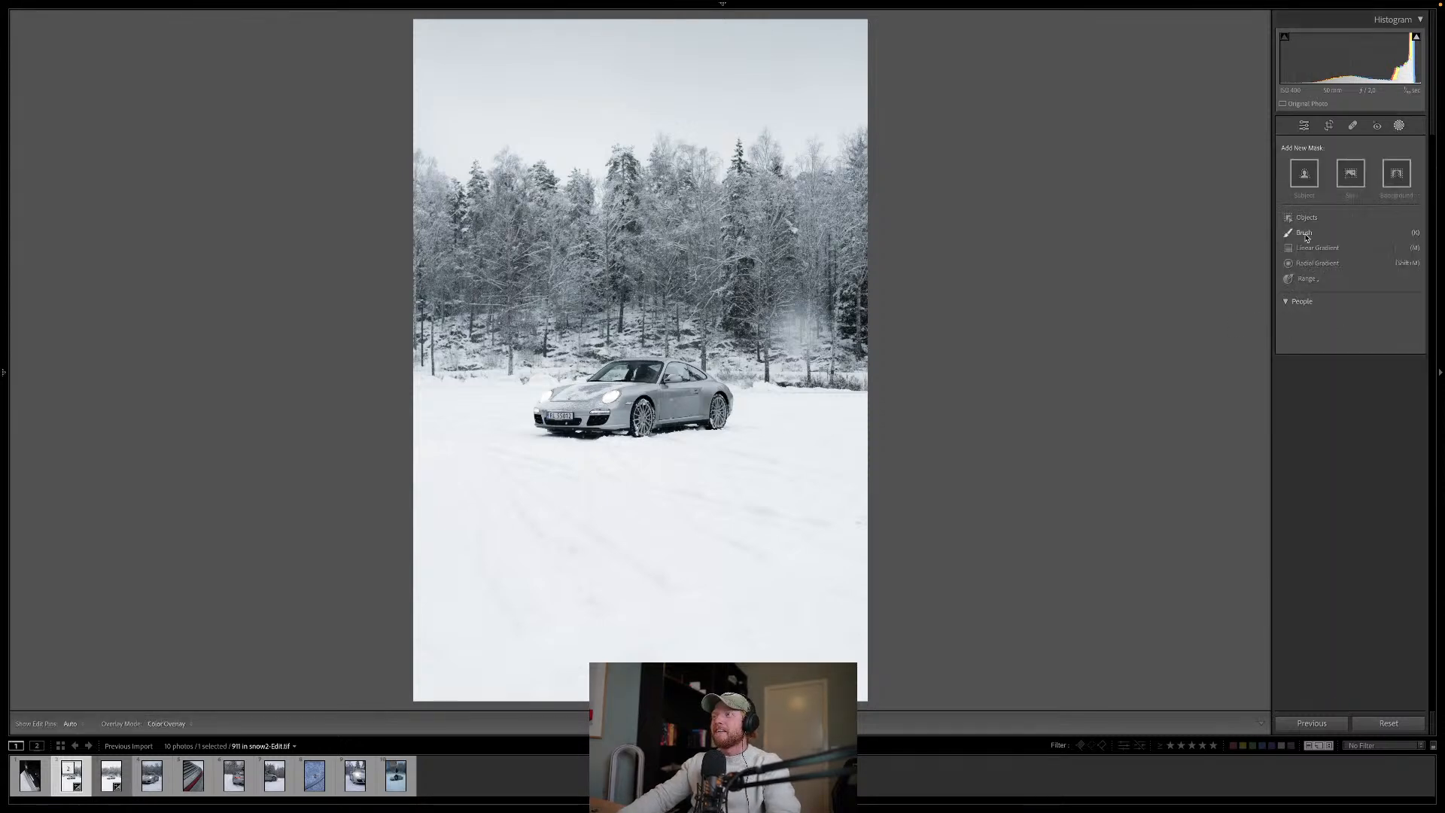
click(1308, 217)
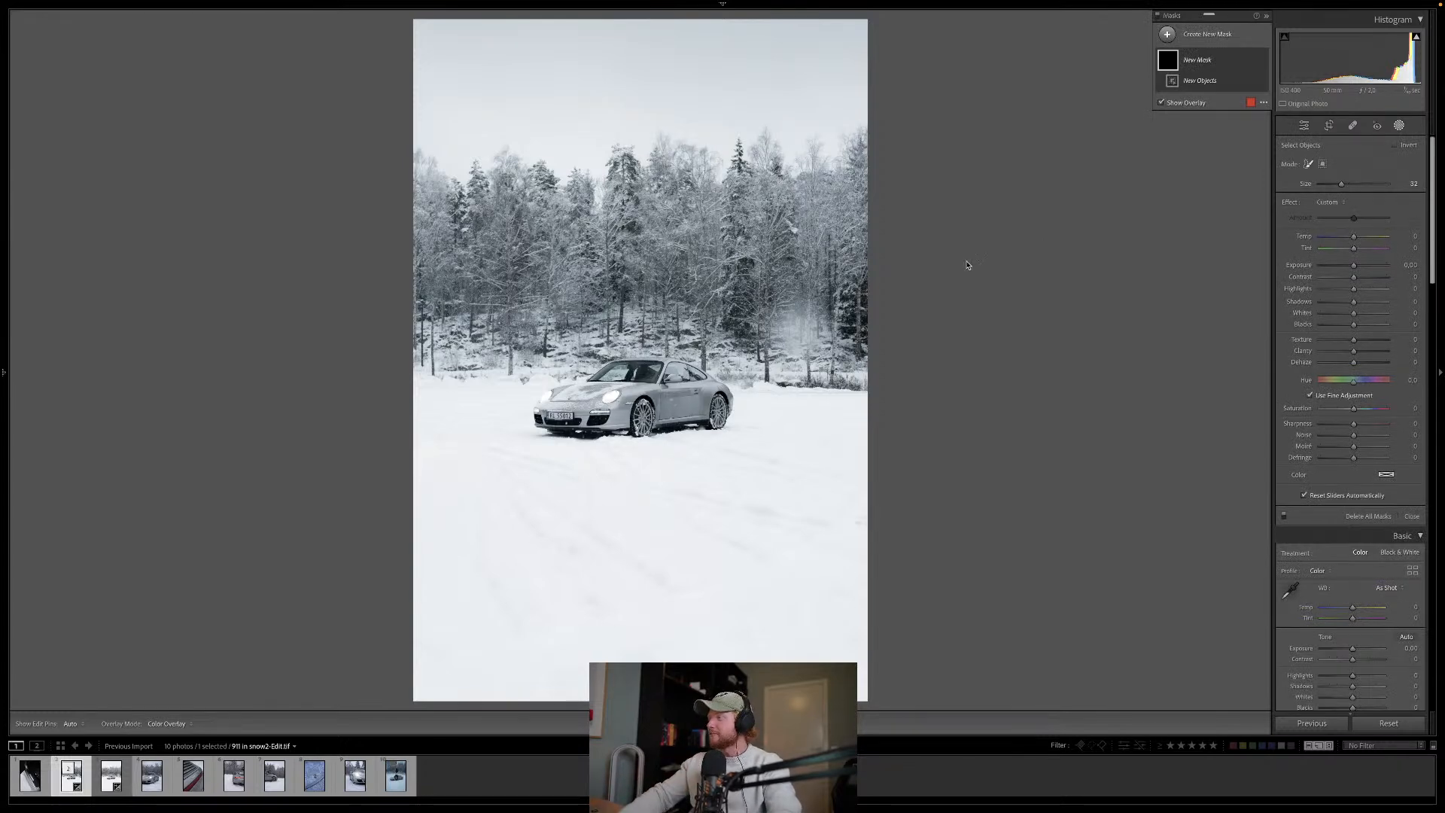
scroll(657, 388, down, 3)
scroll(729, 398, down, 3)
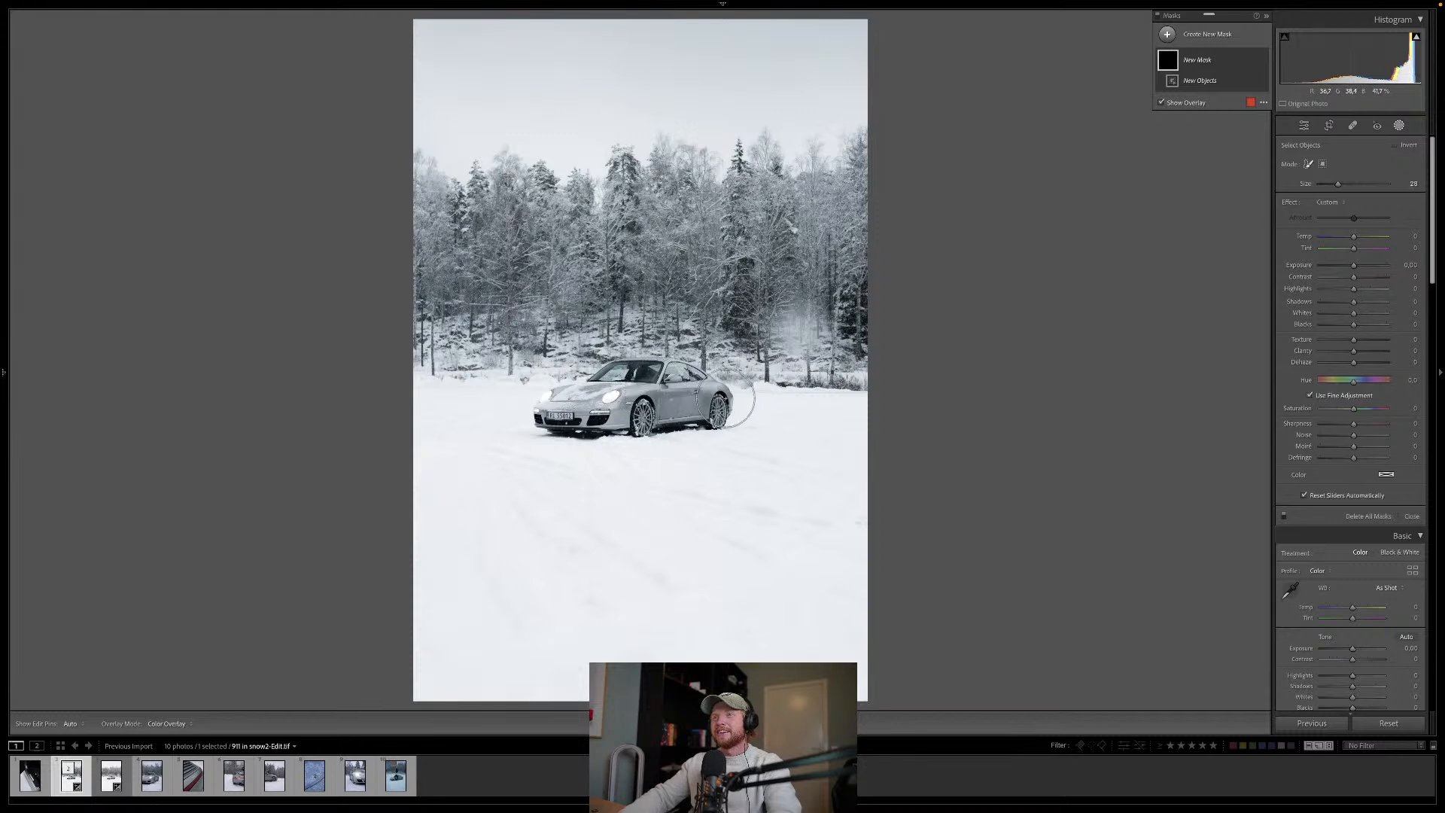
mouse_move(734, 401)
mouse_down()
mouse_move(628, 372)
mouse_move(548, 413)
mouse_move(716, 413)
mouse_move(675, 410)
mouse_up()
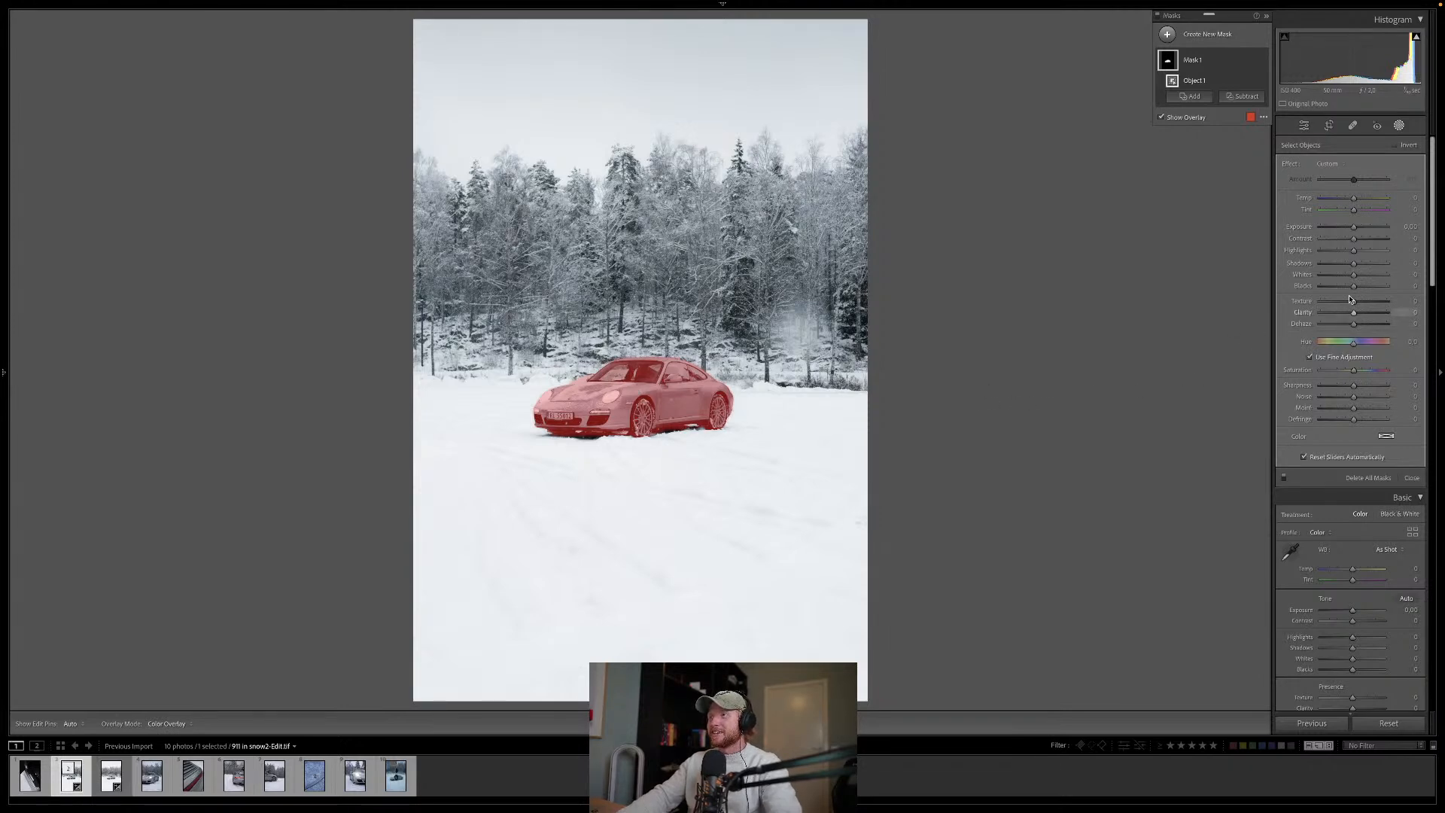
Step: Set the car mask's exposure to 0.29, contrast to 10, shadows to 11 and whites to 16, and reduce its highlights slightly
drag(1354, 227, 1359, 277)
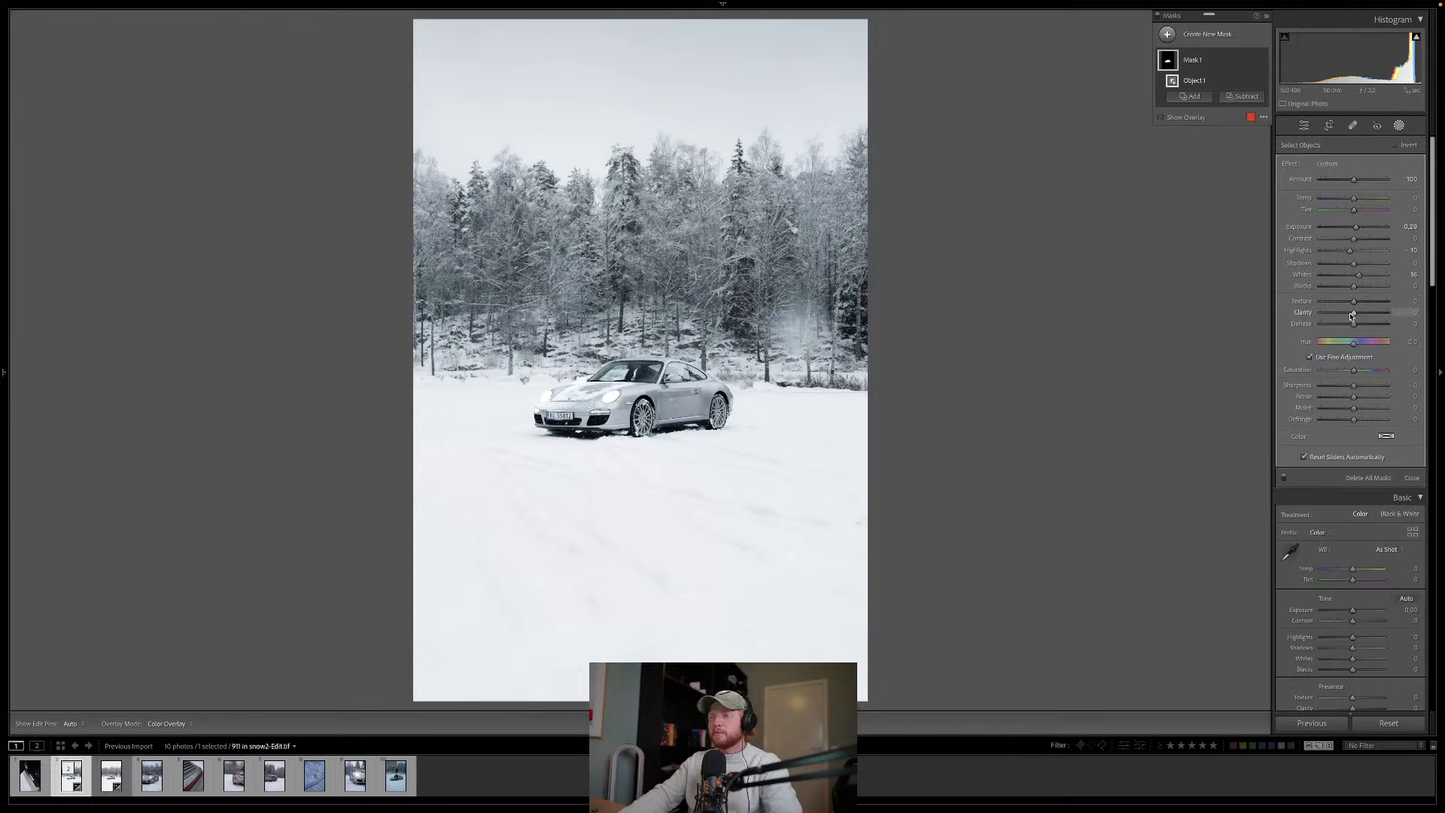
drag(1351, 315, 1357, 263)
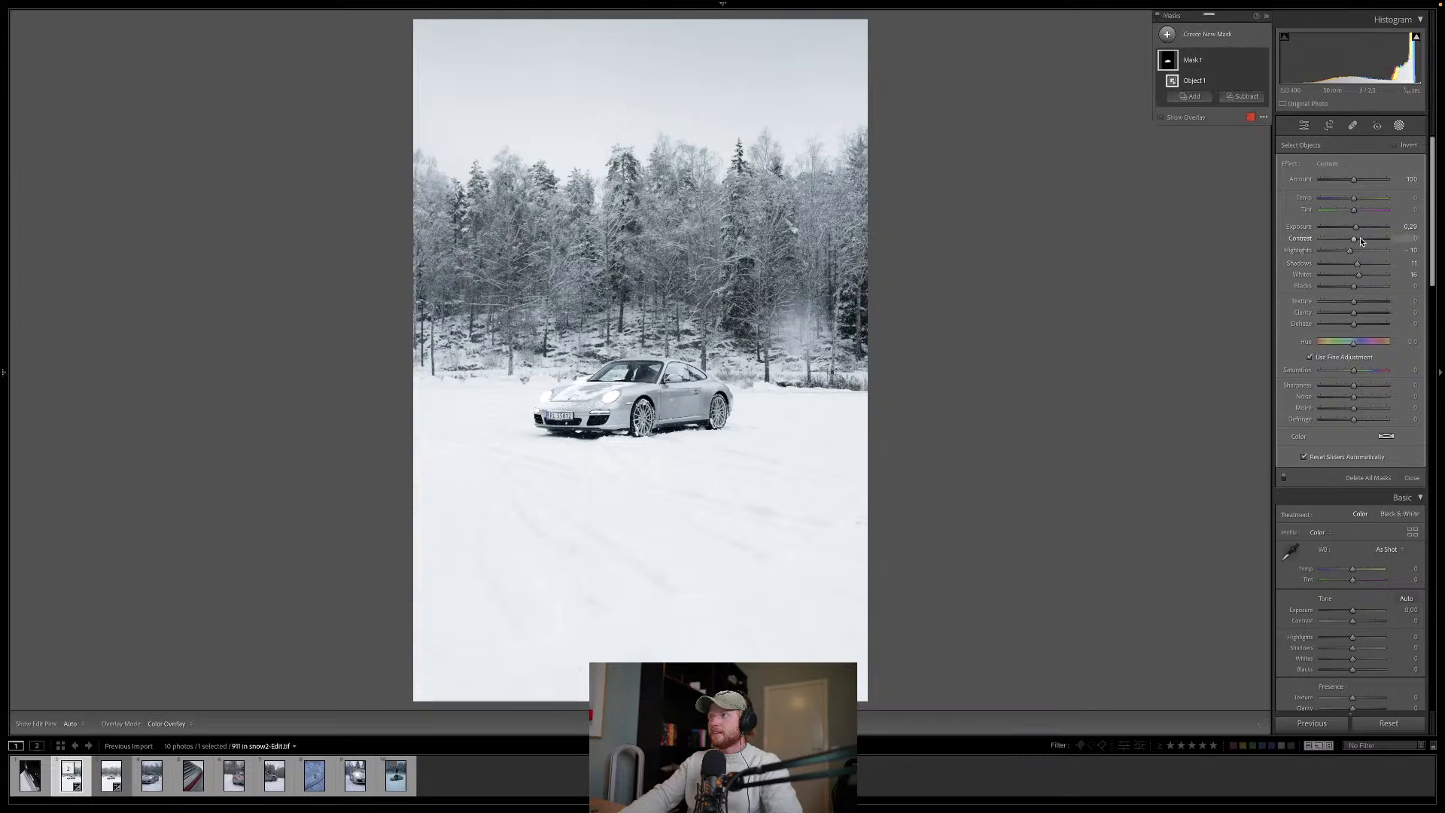
click(1361, 238)
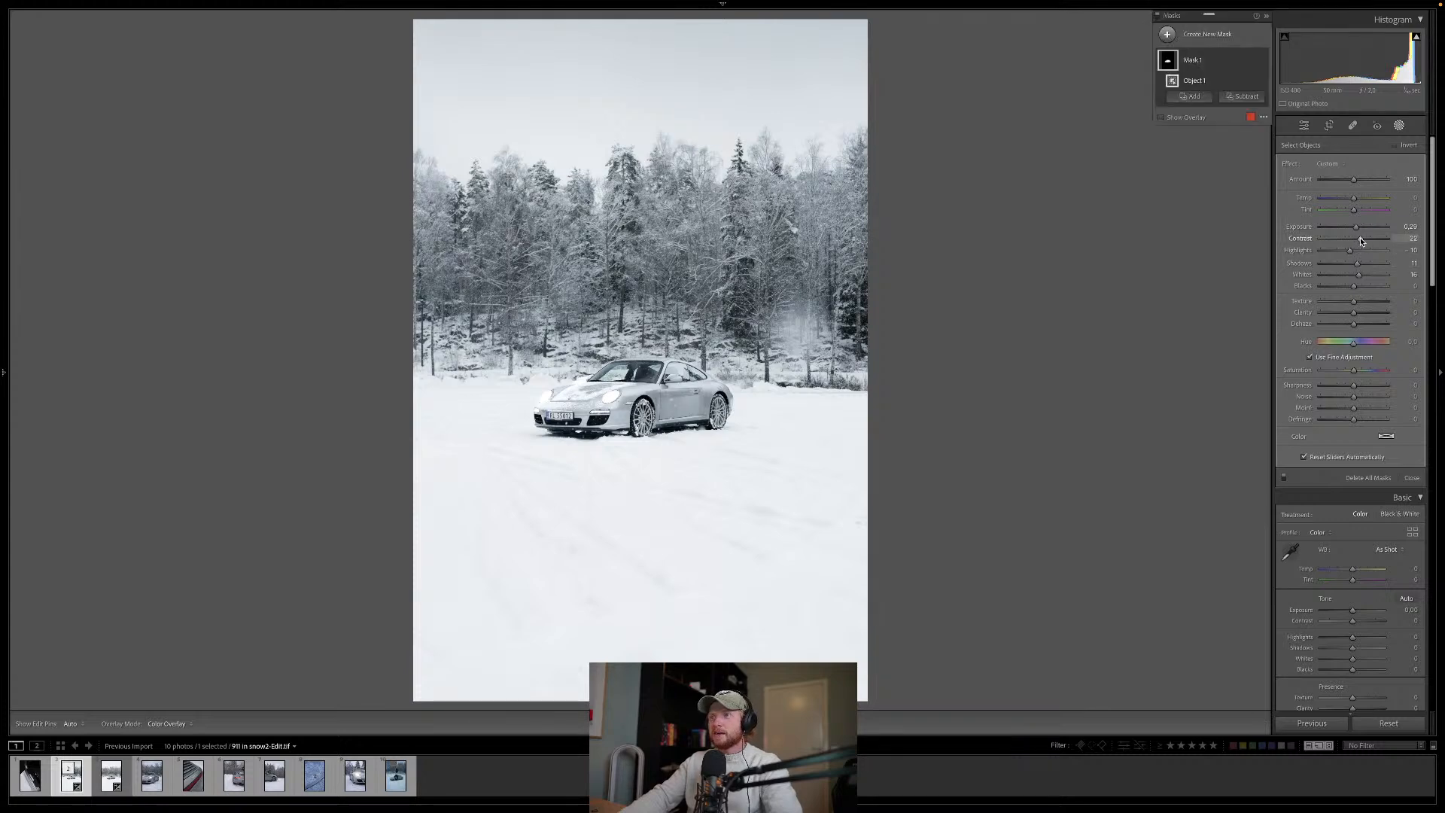
drag(1361, 238, 1359, 242)
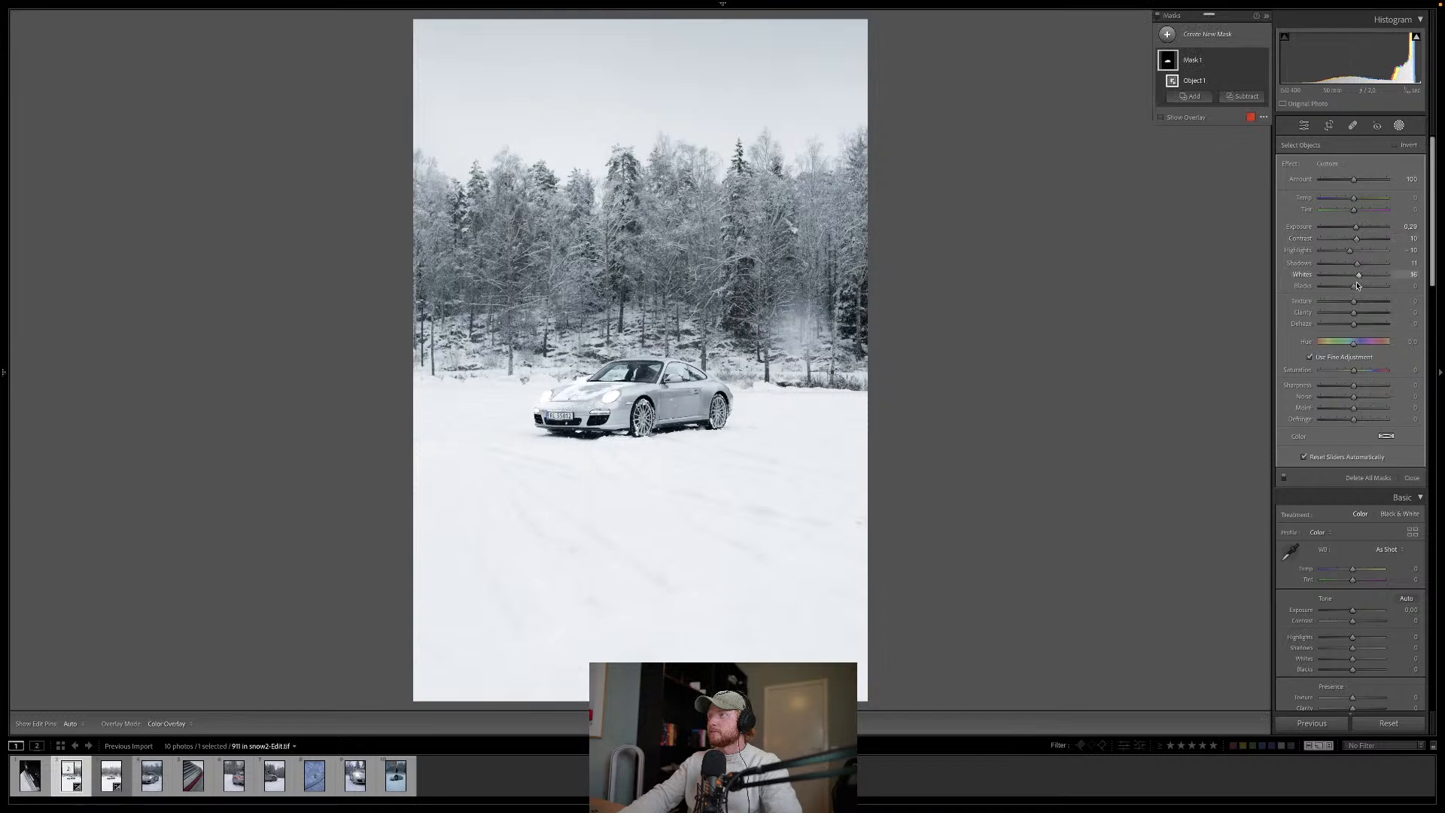
Step: Try stronger texture on the car mask and reset it to zero
click(1357, 317)
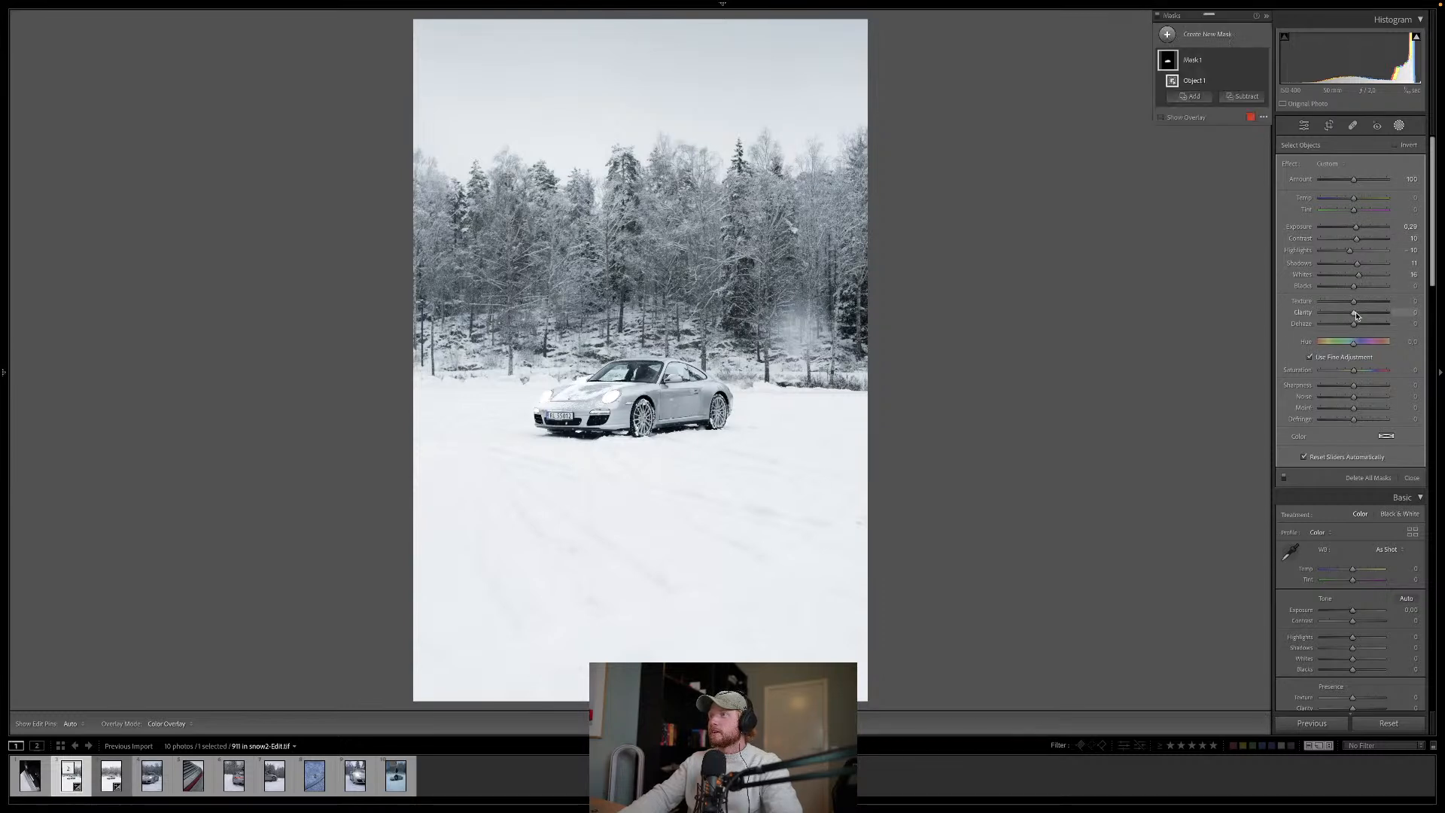
click(1360, 301)
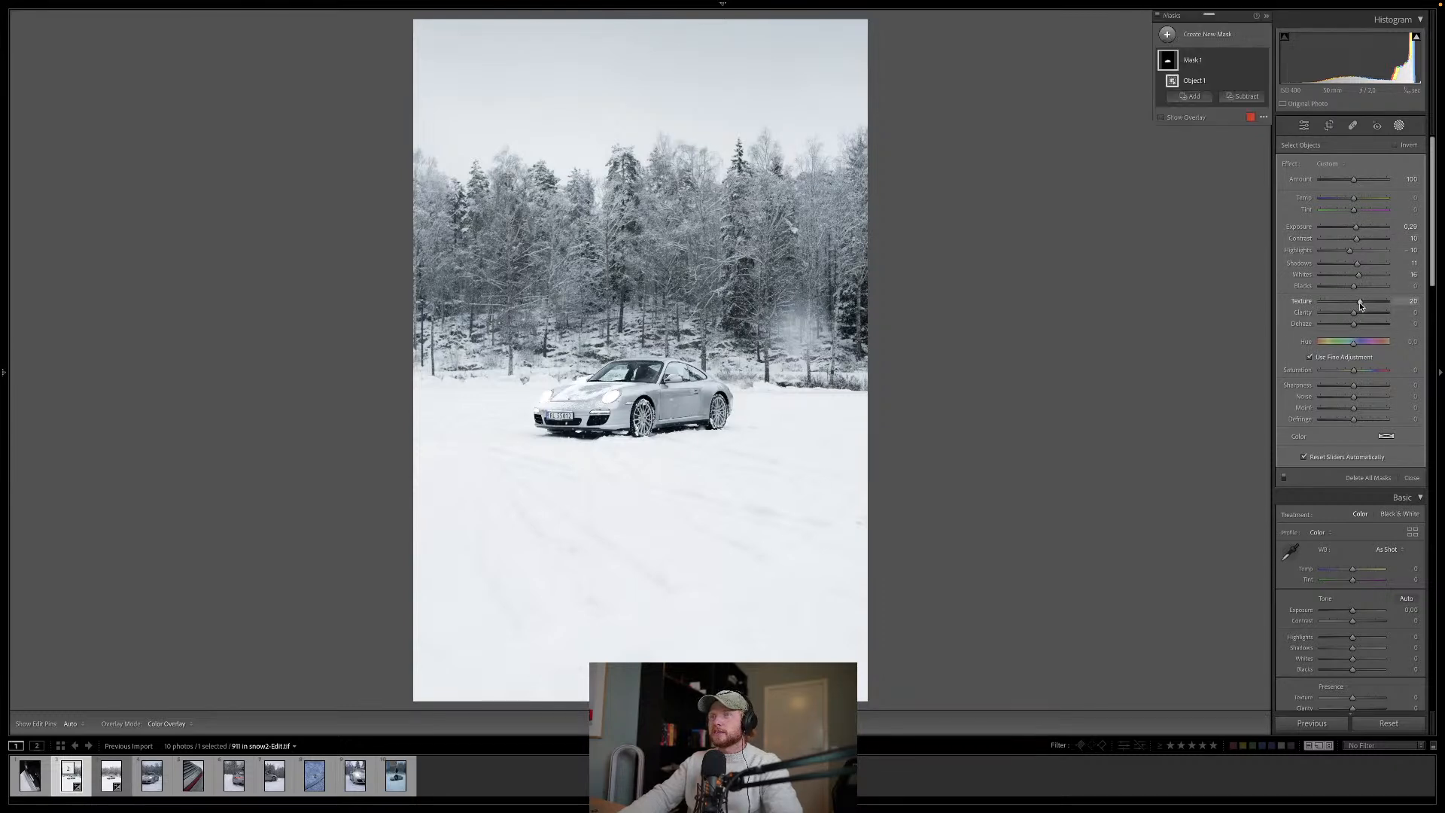
drag(1359, 301, 1357, 303)
double_click(1357, 302)
mouse_move(1355, 308)
mouse_down()
mouse_move(1387, 304)
mouse_move(1346, 304)
mouse_move(1385, 305)
mouse_move(1366, 304)
mouse_up()
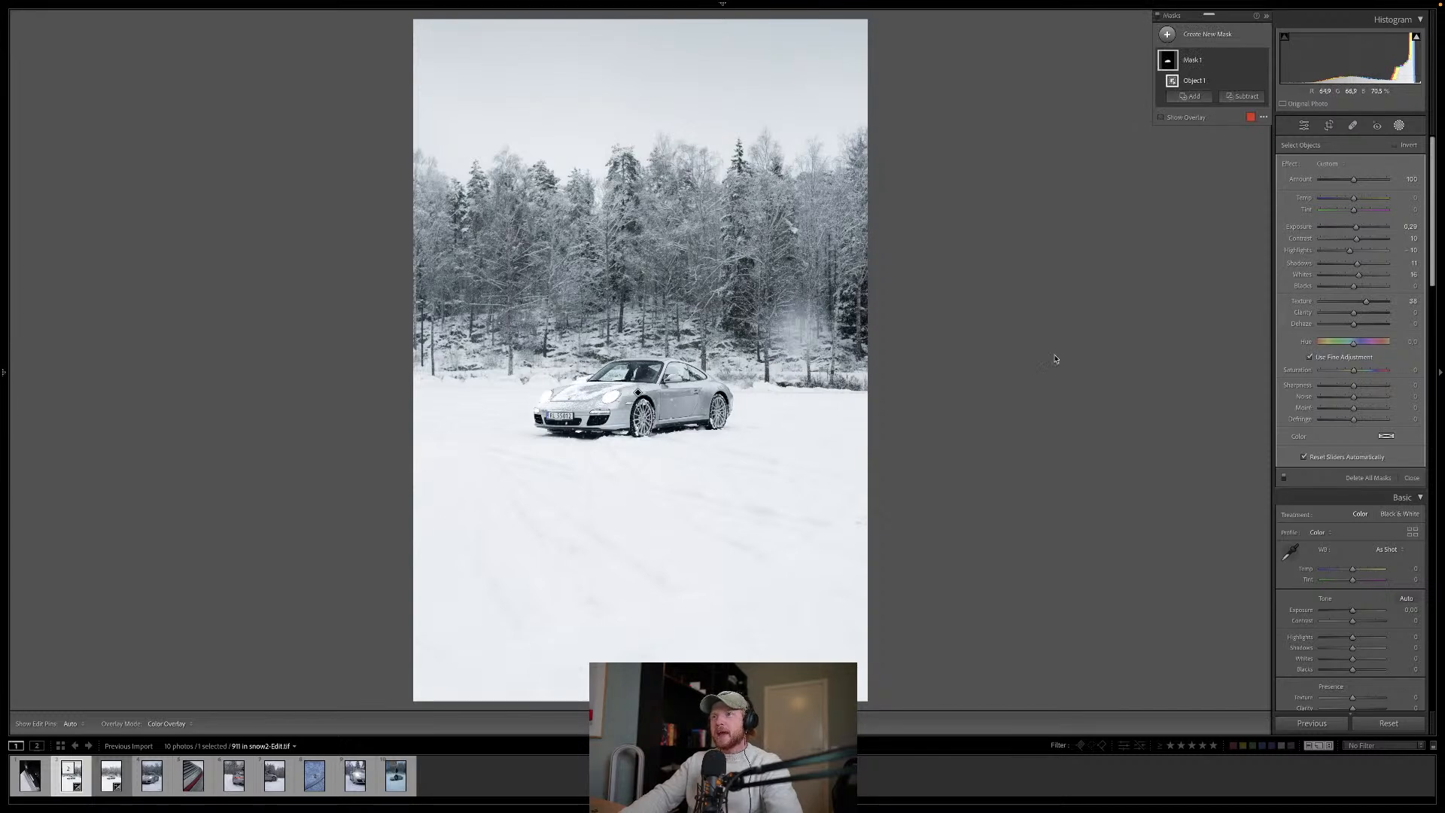
drag(1366, 301, 1359, 305)
double_click(1359, 305)
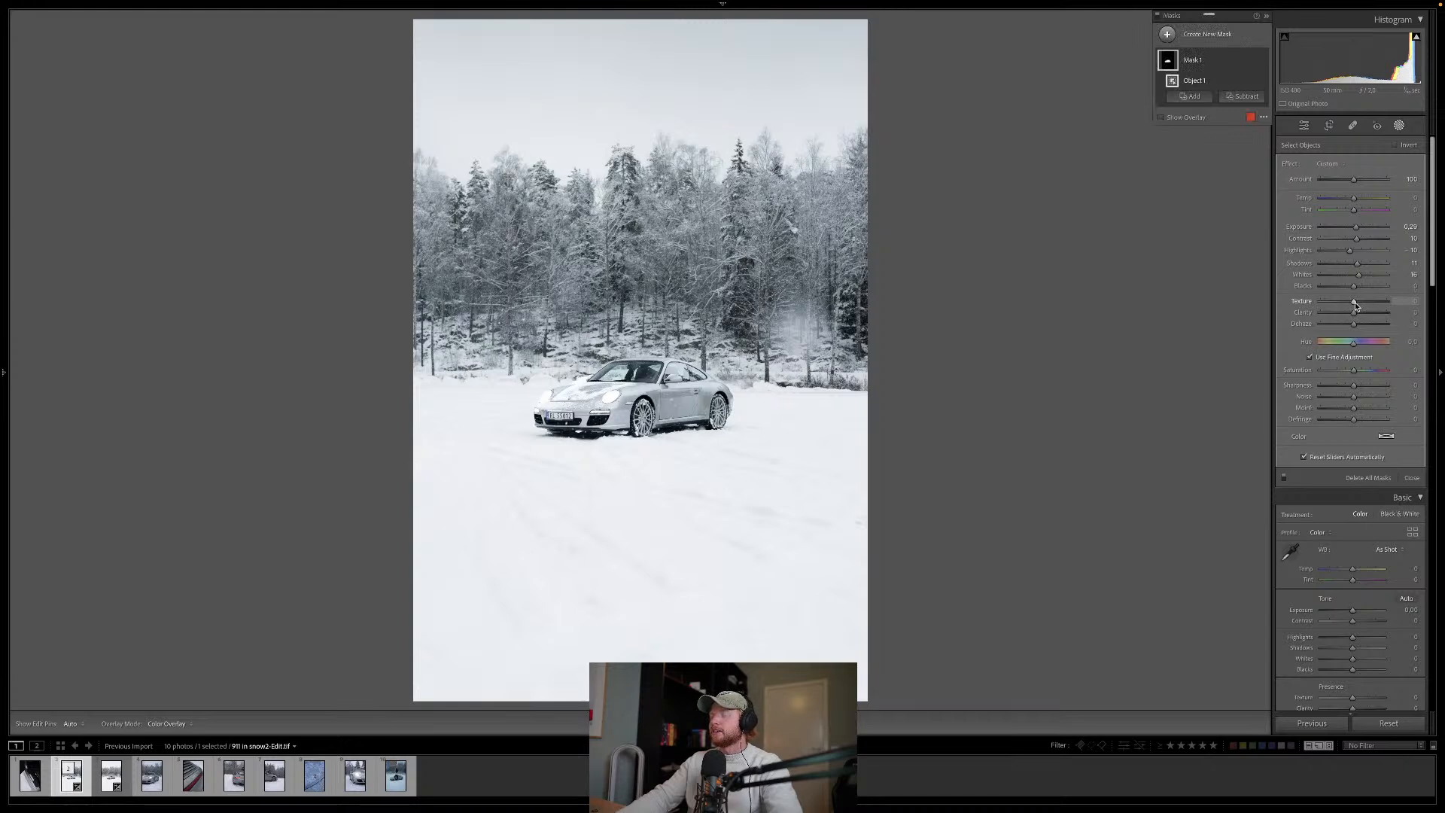
Step: Lower the car mask's dehaze slightly and finish the masking
drag(1353, 325, 1353, 329)
double_click(1353, 326)
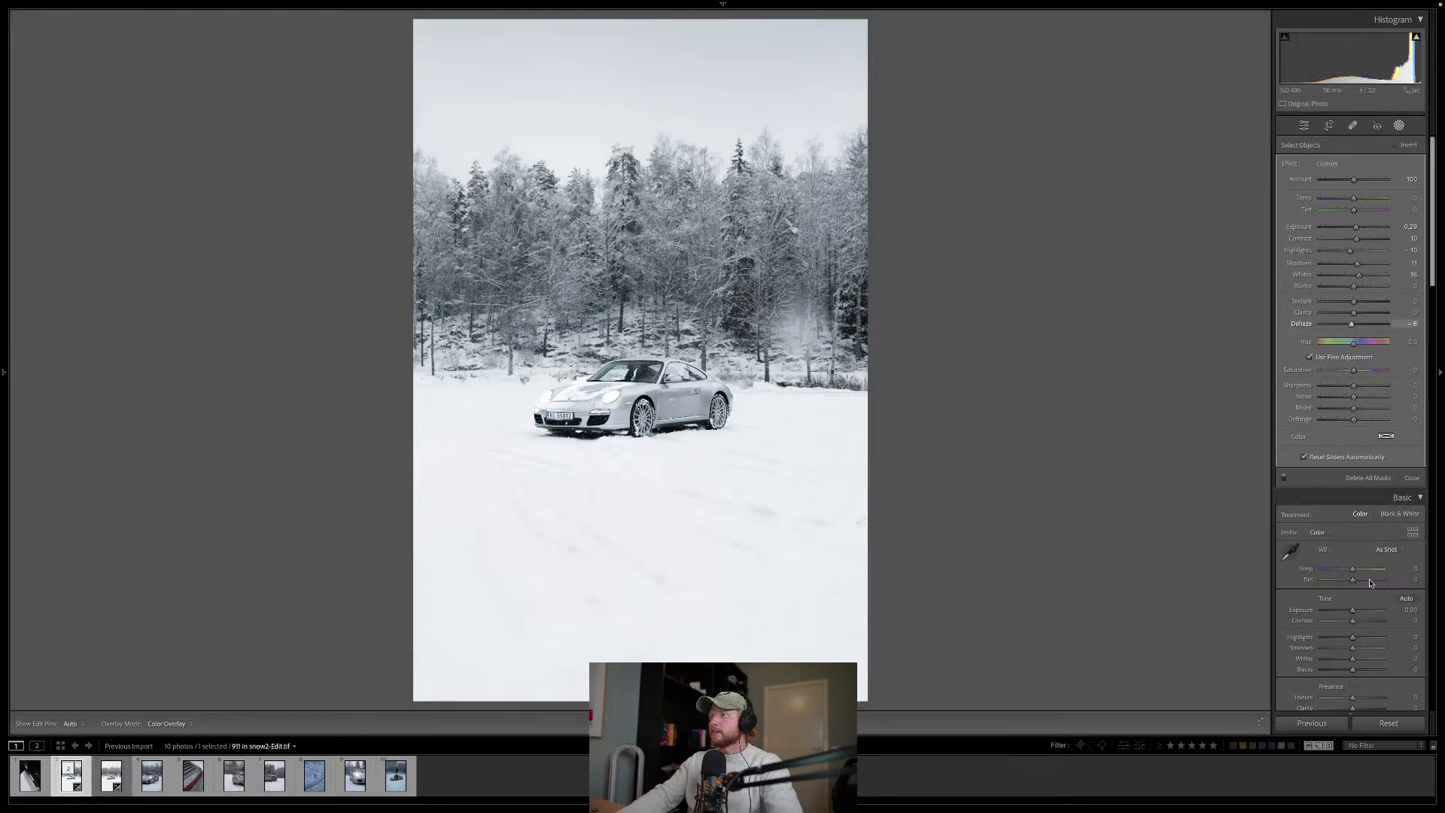
click(1389, 480)
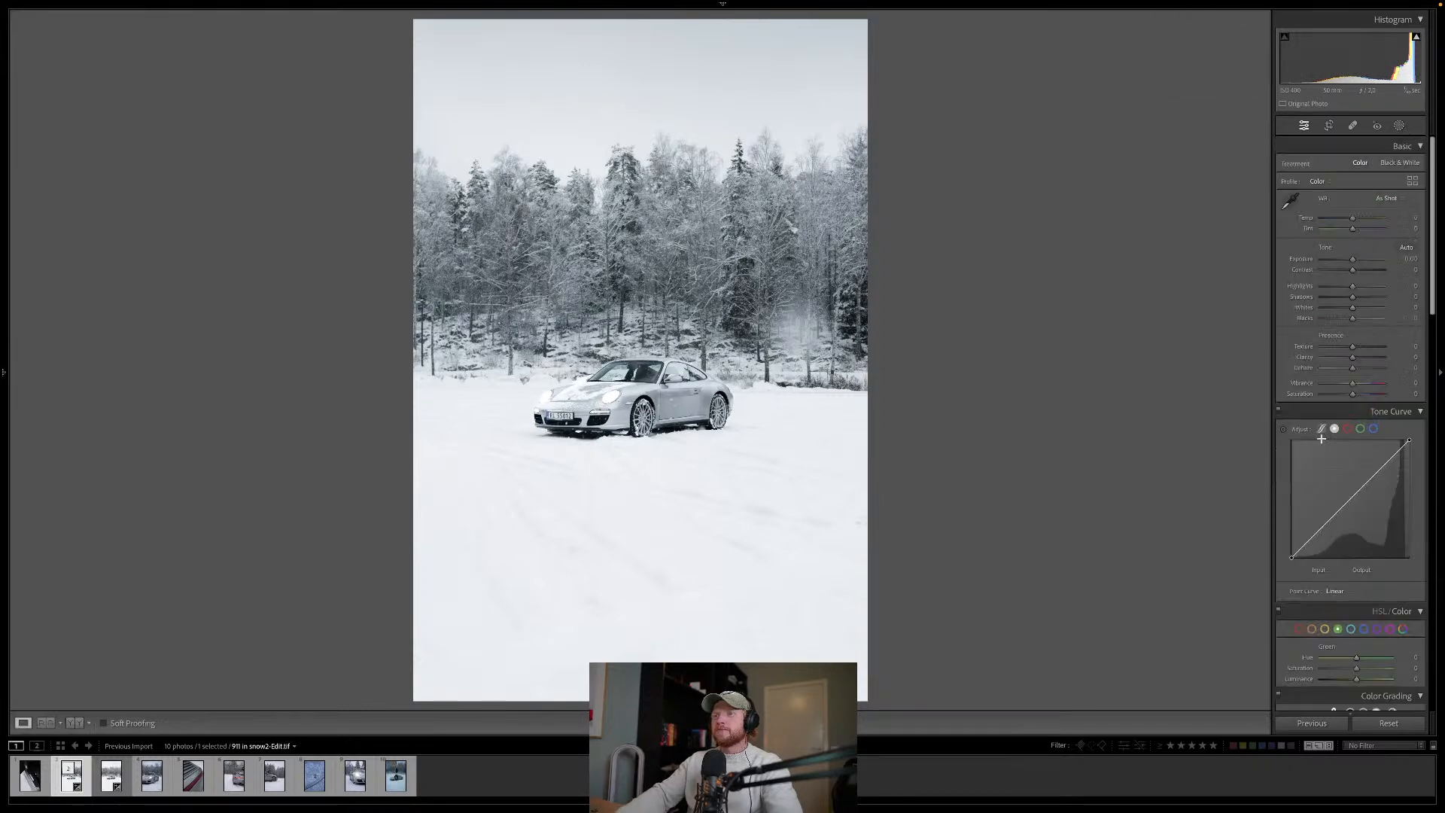
Step: Compare the car up close before and after the Lightroom adjustments
click(597, 394)
click(597, 395)
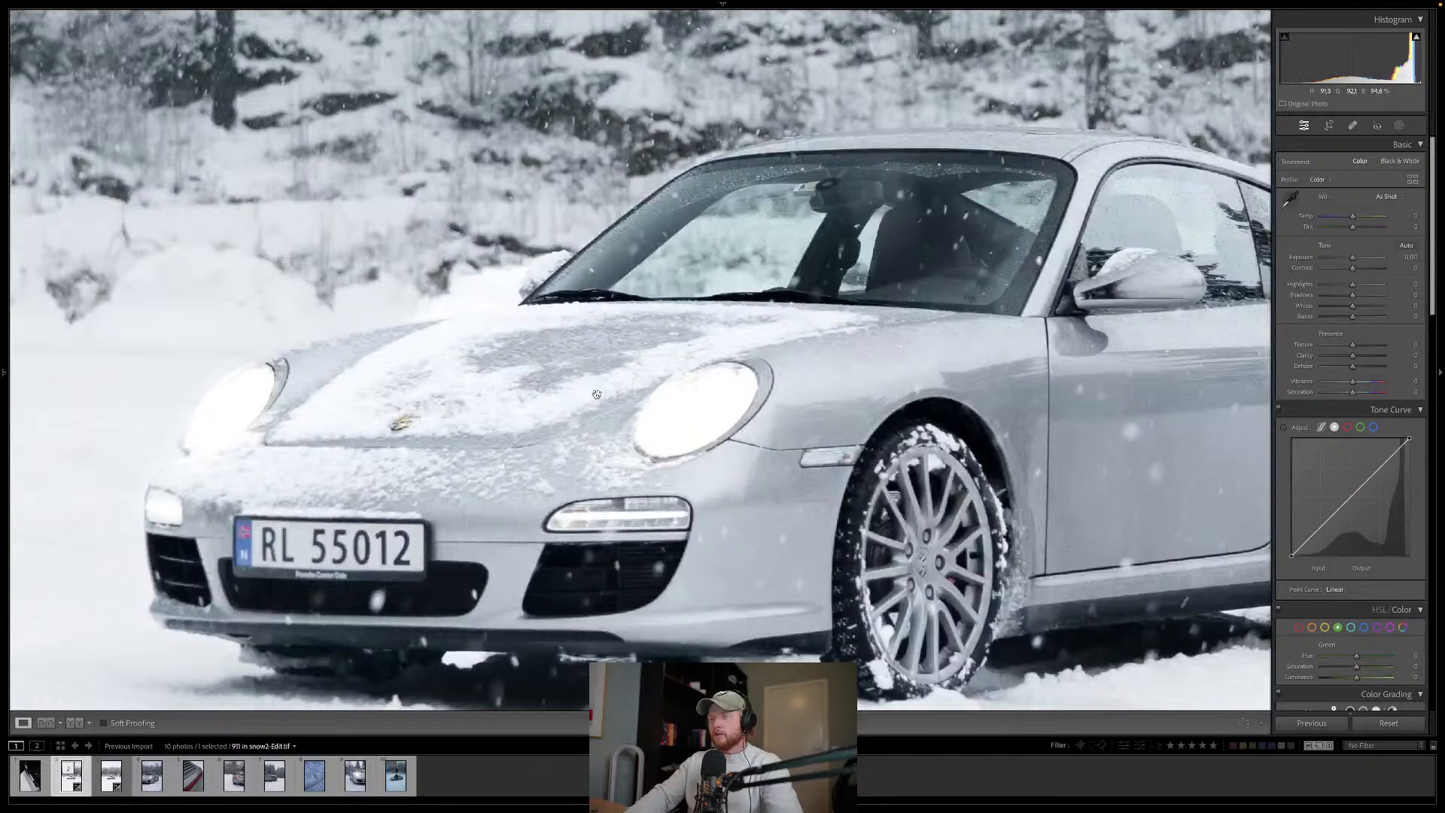
key(backslash)
key(backslash)
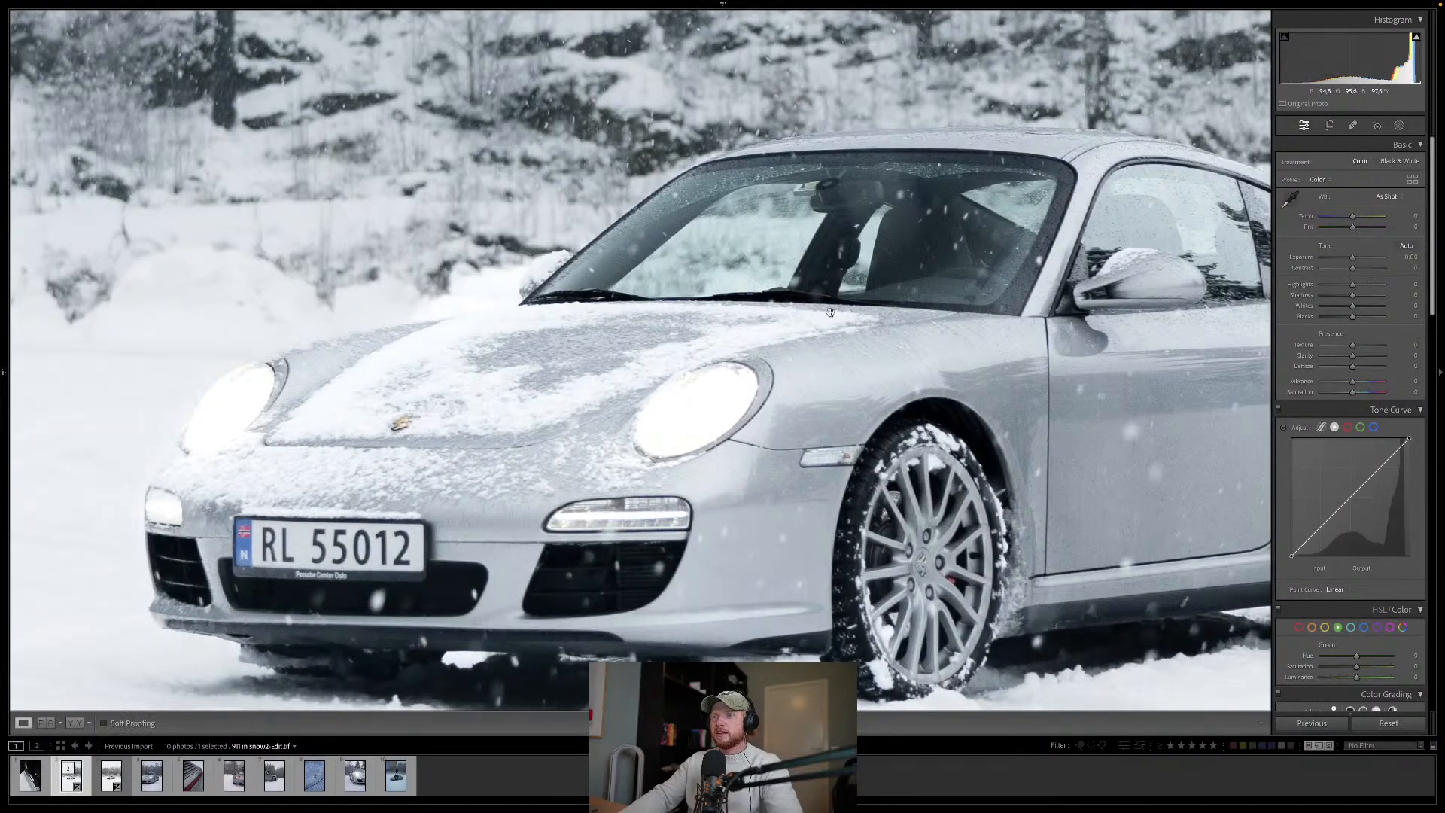
click(986, 299)
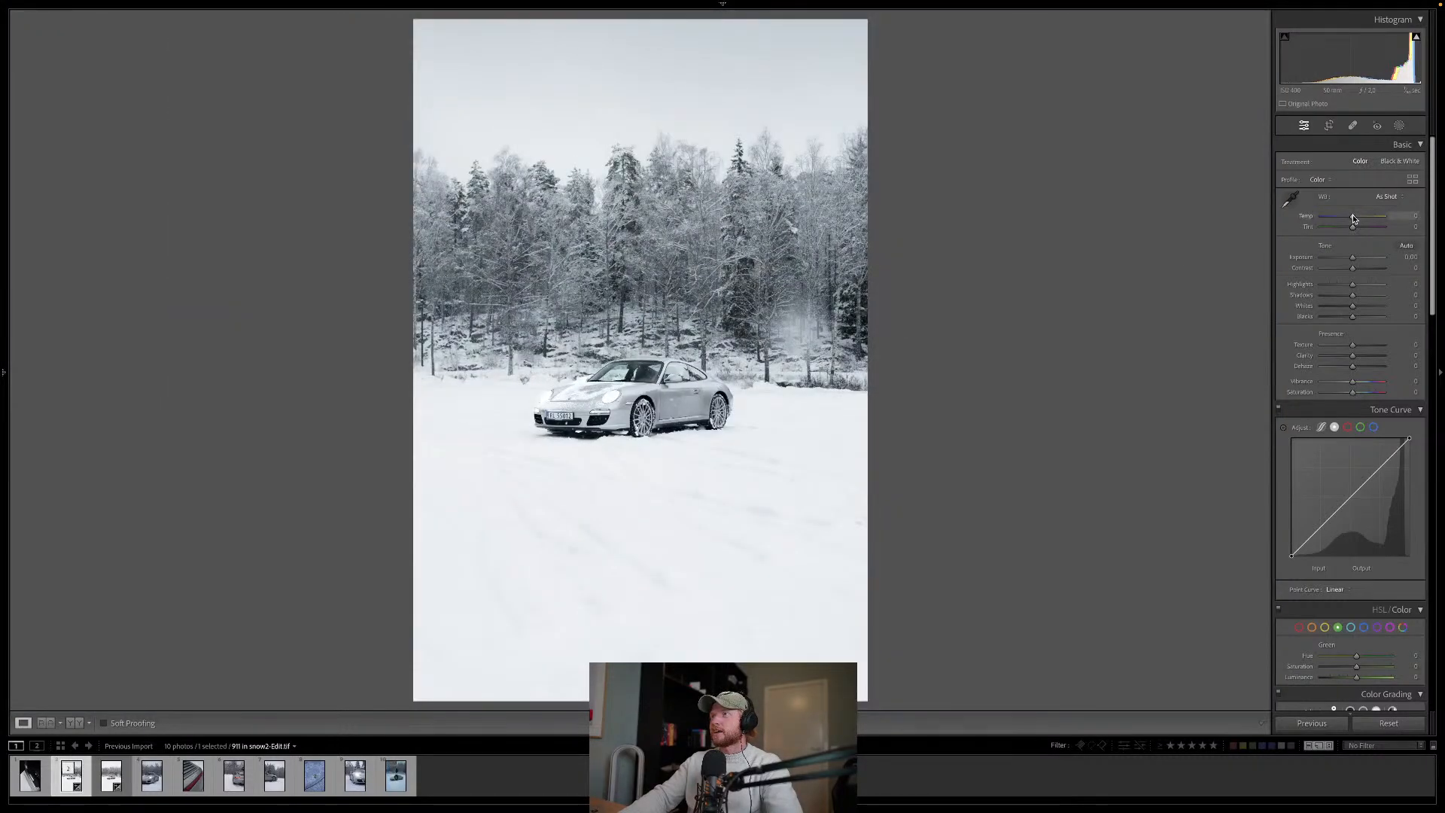
Step: Lift the shadows slightly on the blue channel's tone curve and add a near-neutral point in its highlights
click(1374, 427)
scroll(1371, 452, down, 1)
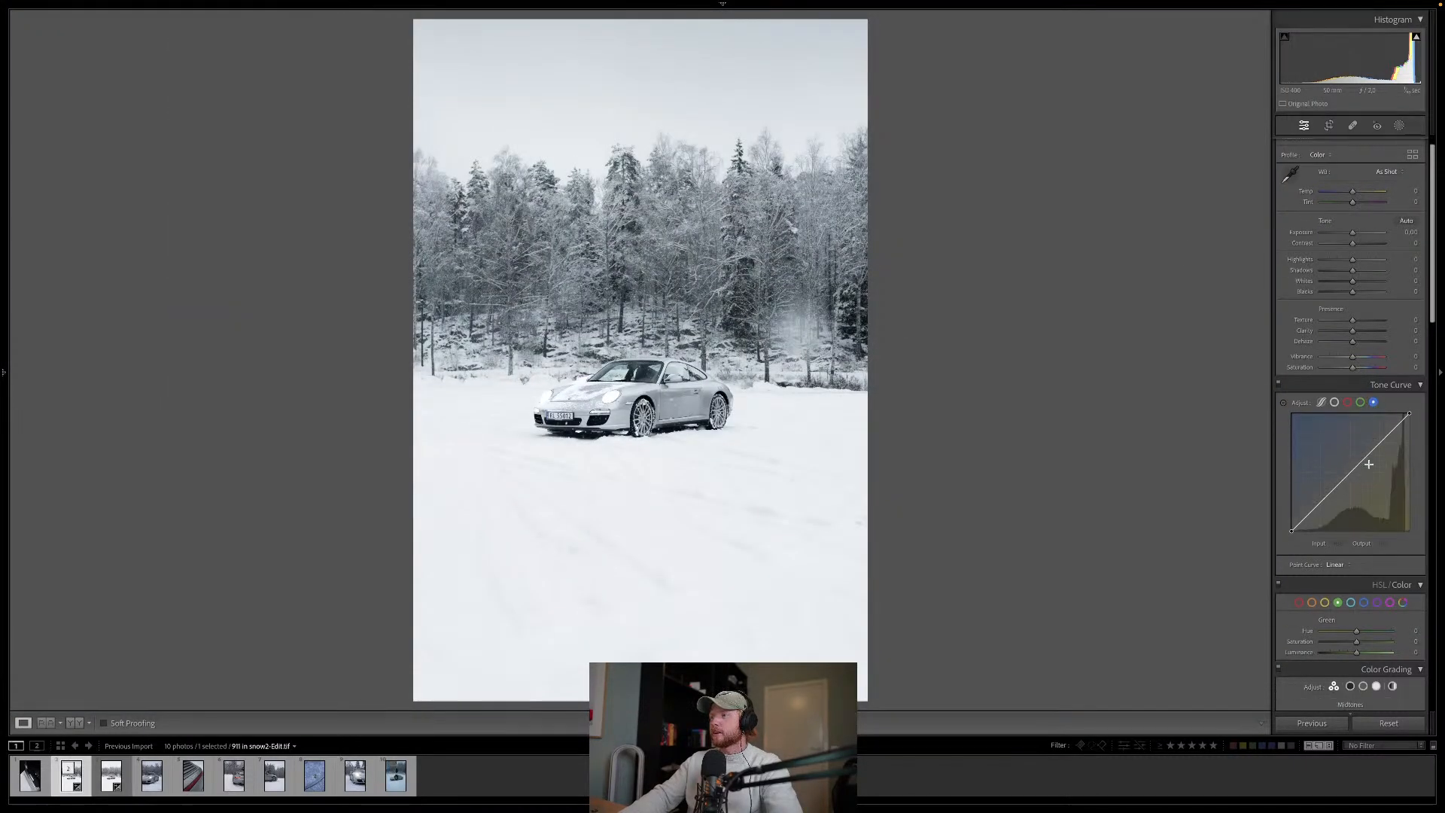
scroll(1369, 465, down, 1)
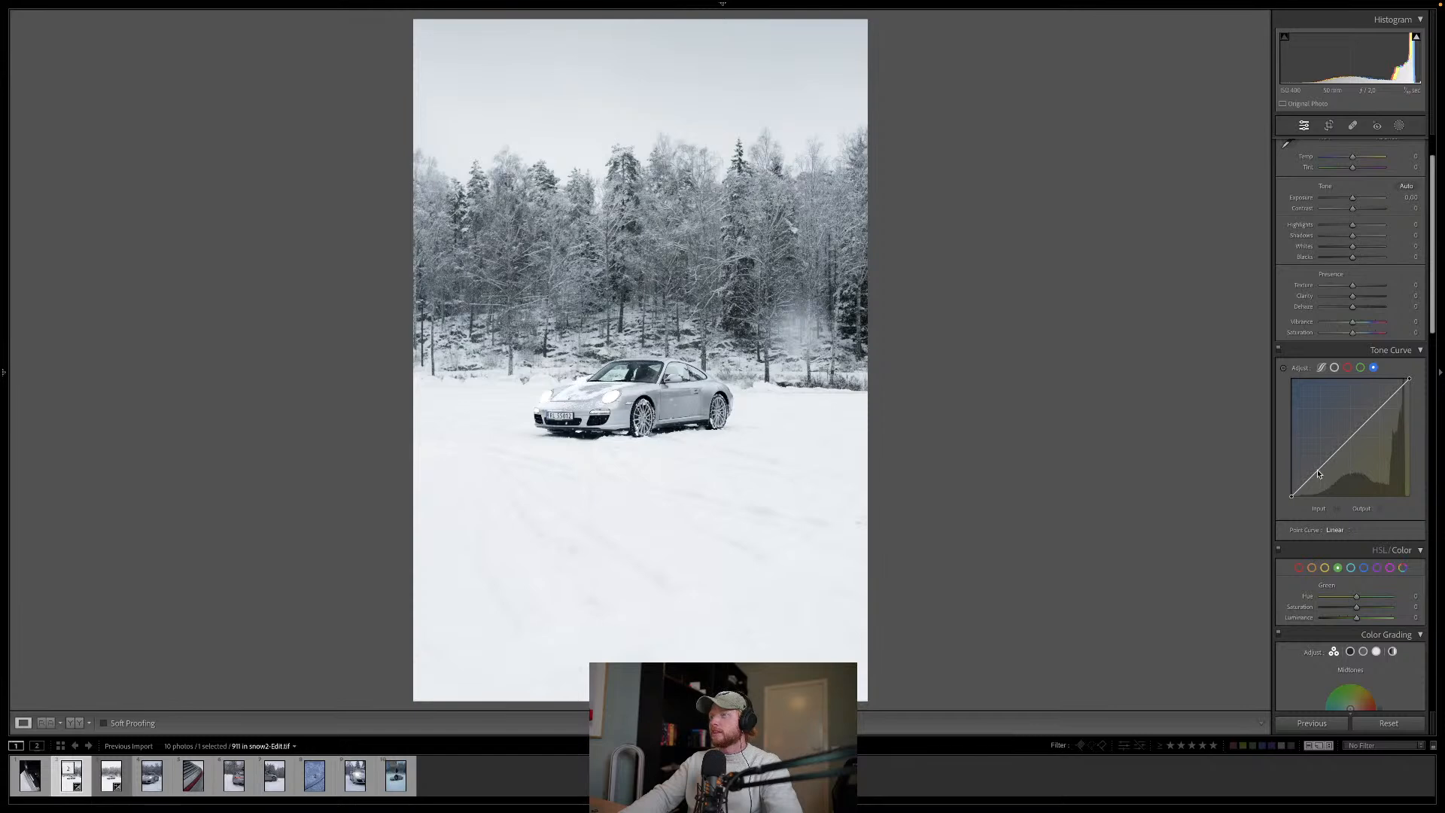
drag(1318, 475, 1315, 474)
drag(1366, 422, 1366, 420)
key(ctrl+z)
key(ctrl+z)
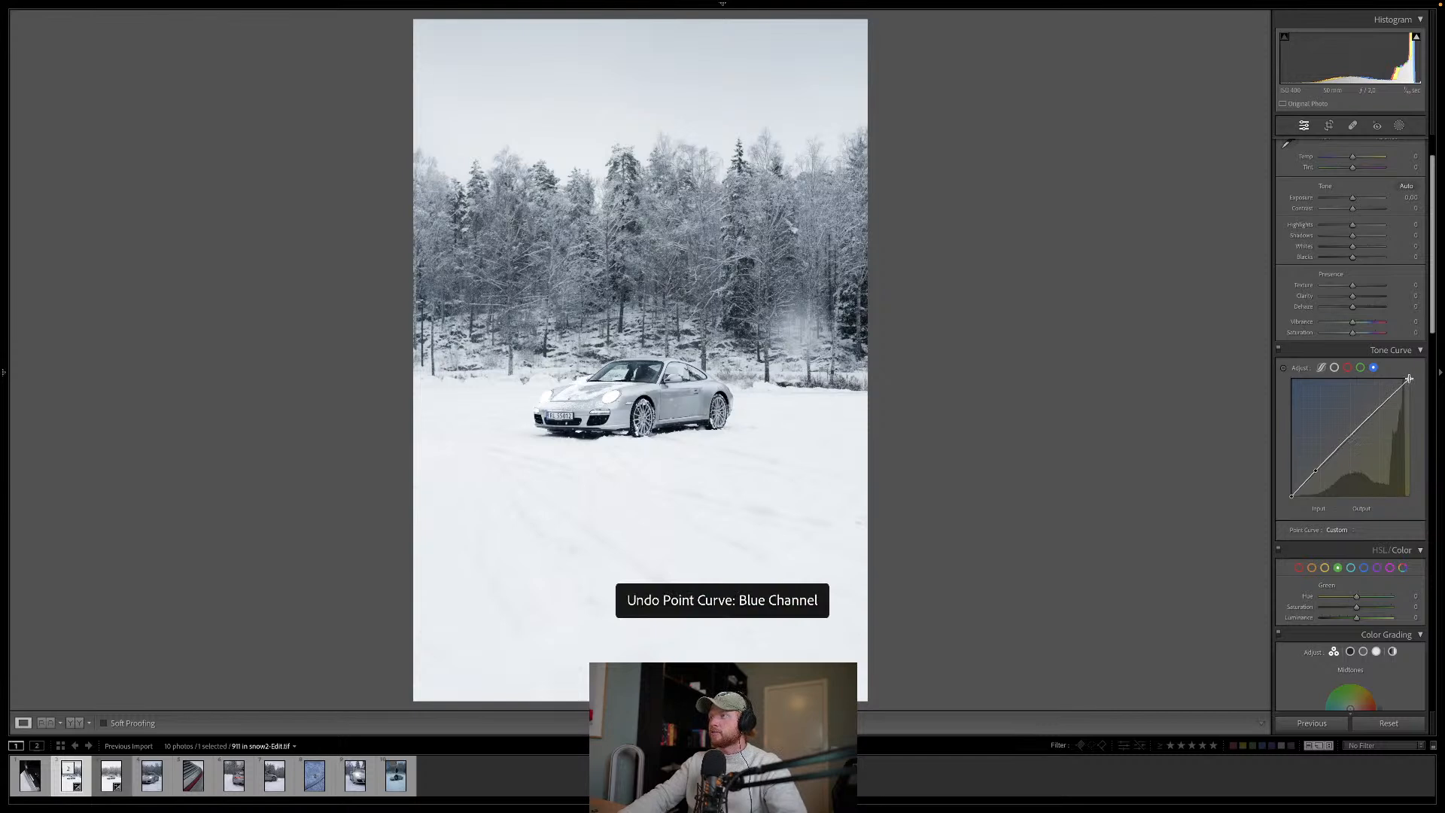
drag(1409, 379, 1399, 381)
key(ctrl+z)
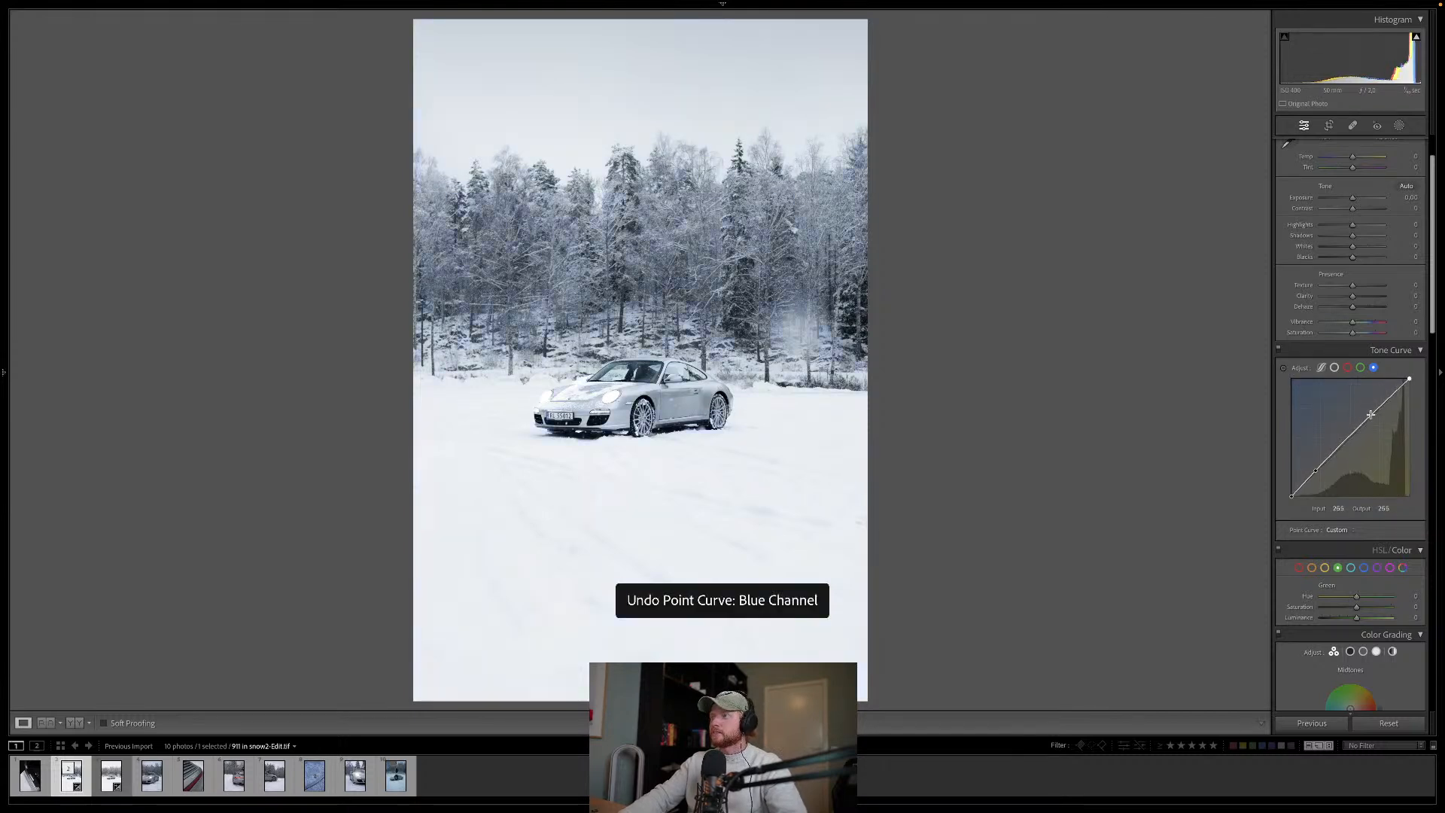
drag(1370, 415, 1369, 419)
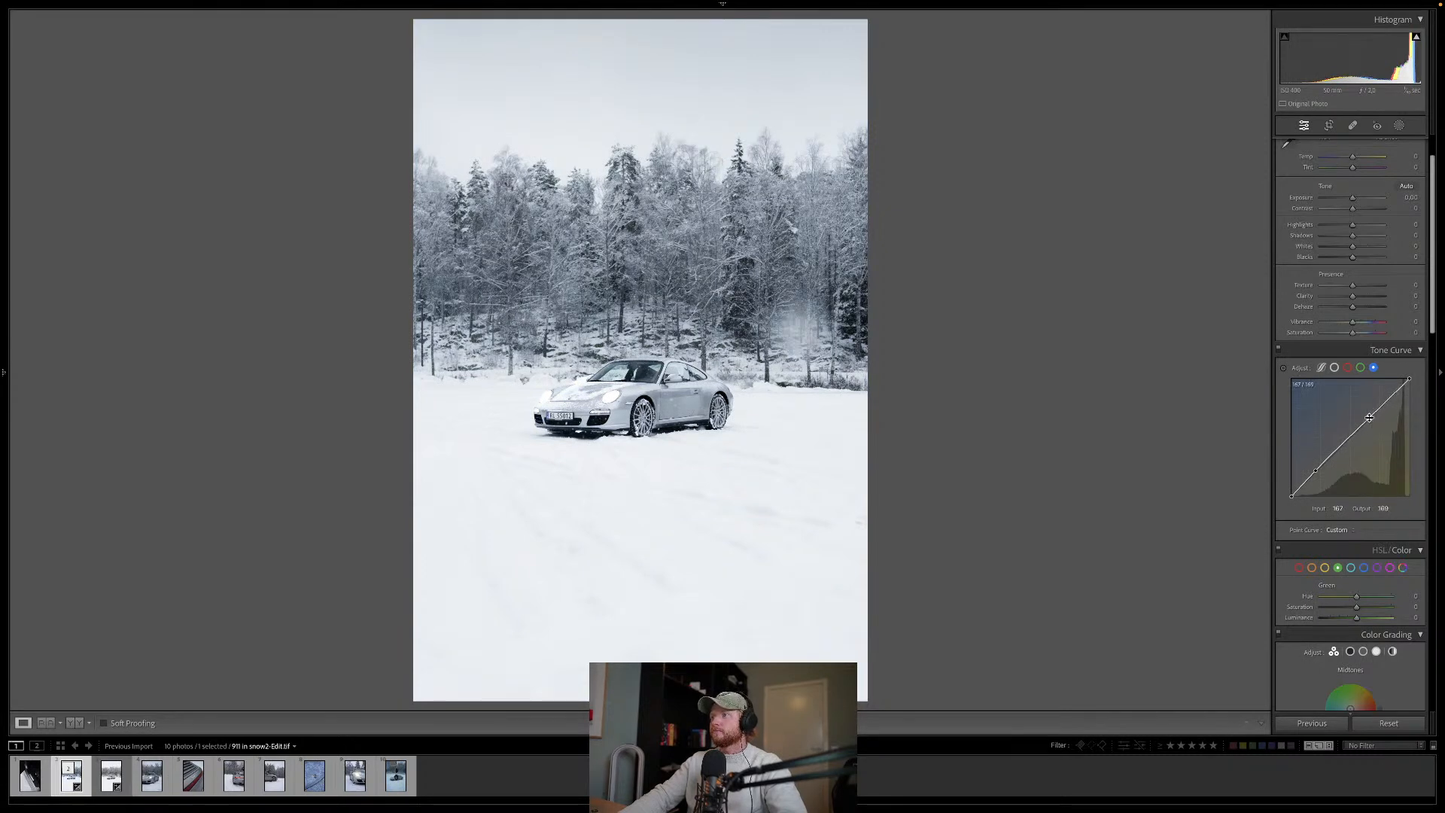
Step: Try a slightly shifted shadow point on the green channel's tone curve and reset that channel
click(1360, 368)
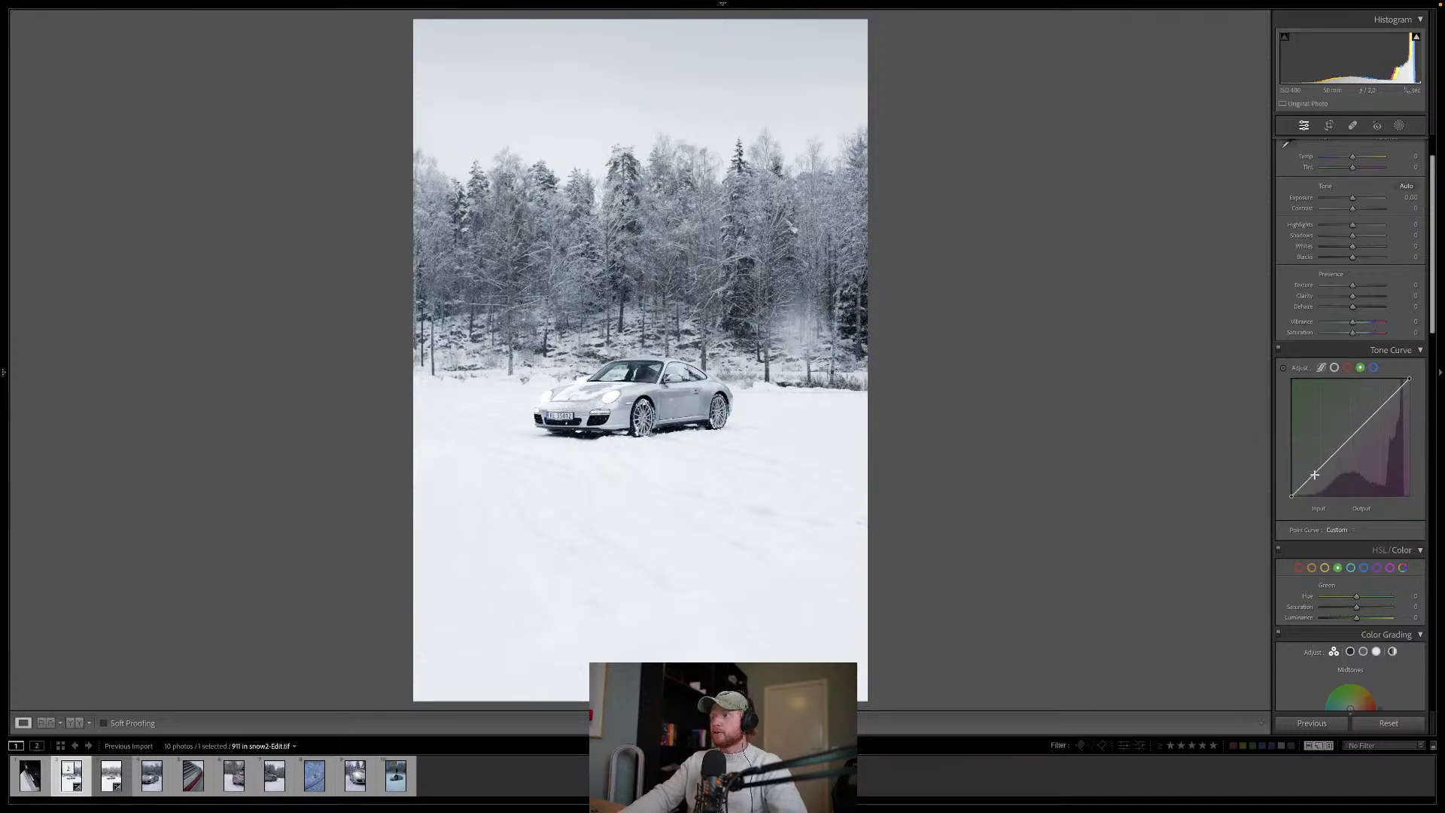
drag(1315, 473, 1315, 474)
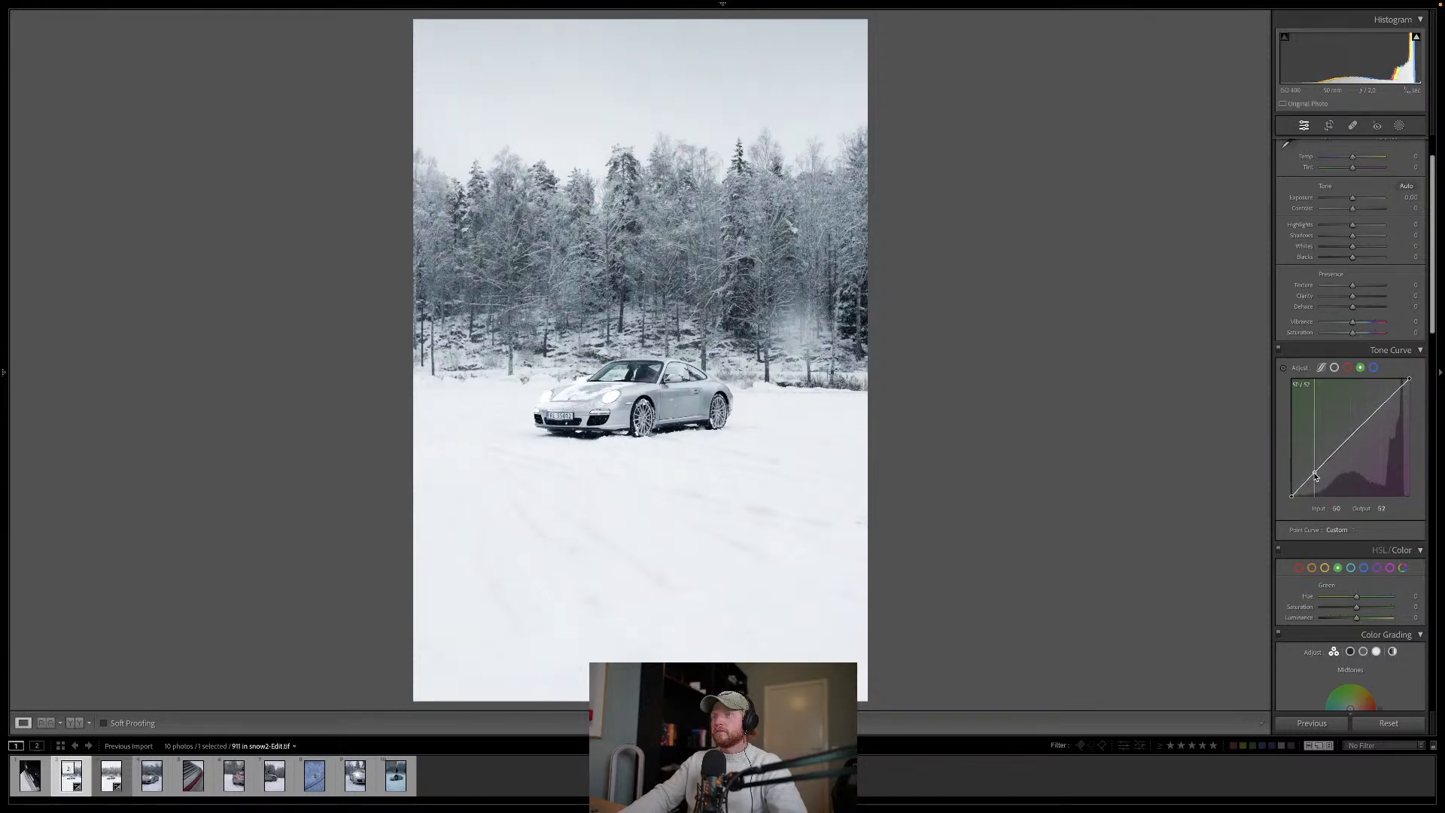
right_click(1315, 473)
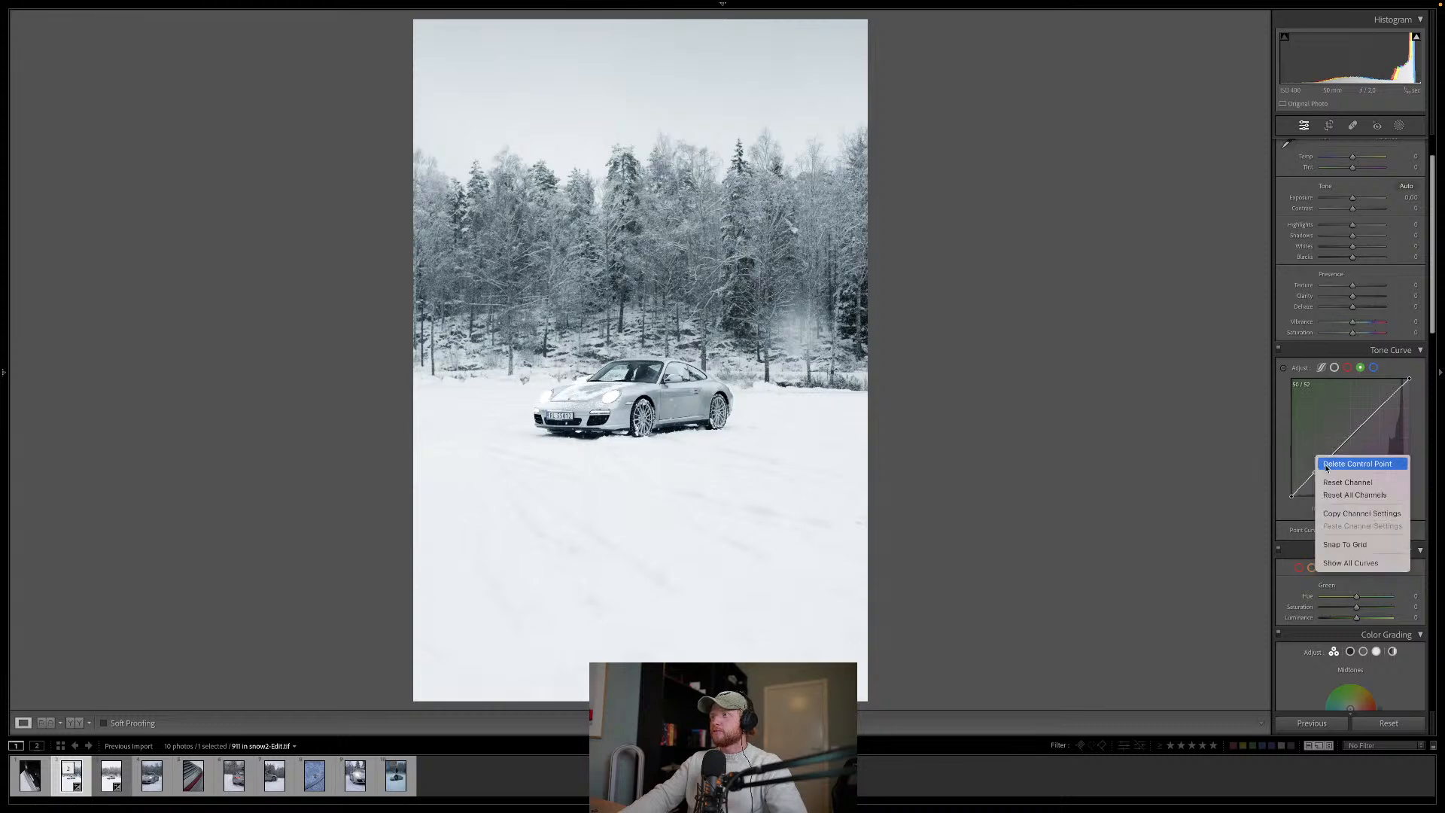
click(1334, 484)
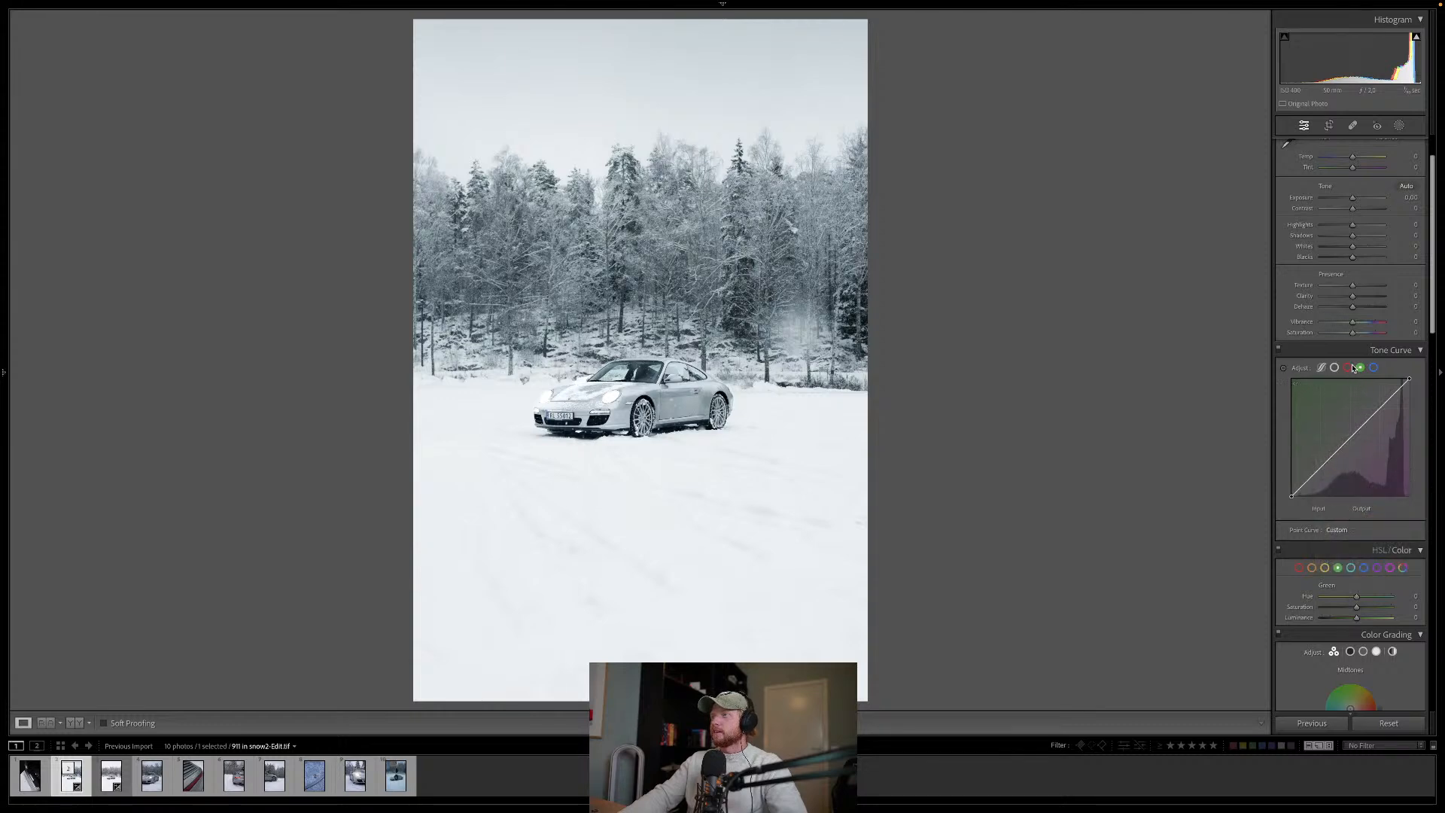
Step: Add a shadow point to the red channel's tone curve at input 69, output 67, and try a lower clarity before resetting it
click(1349, 368)
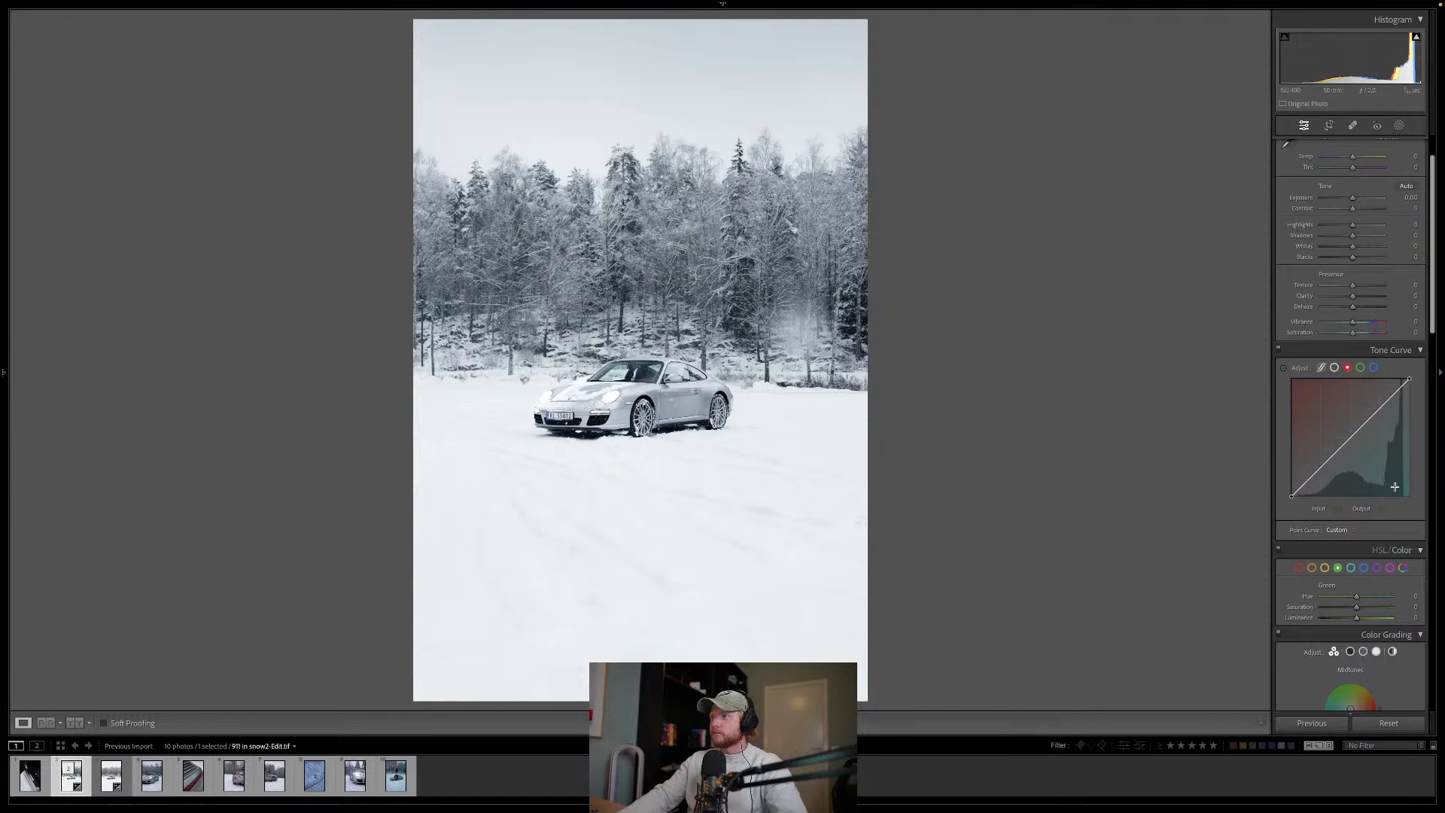
drag(1317, 471, 1319, 472)
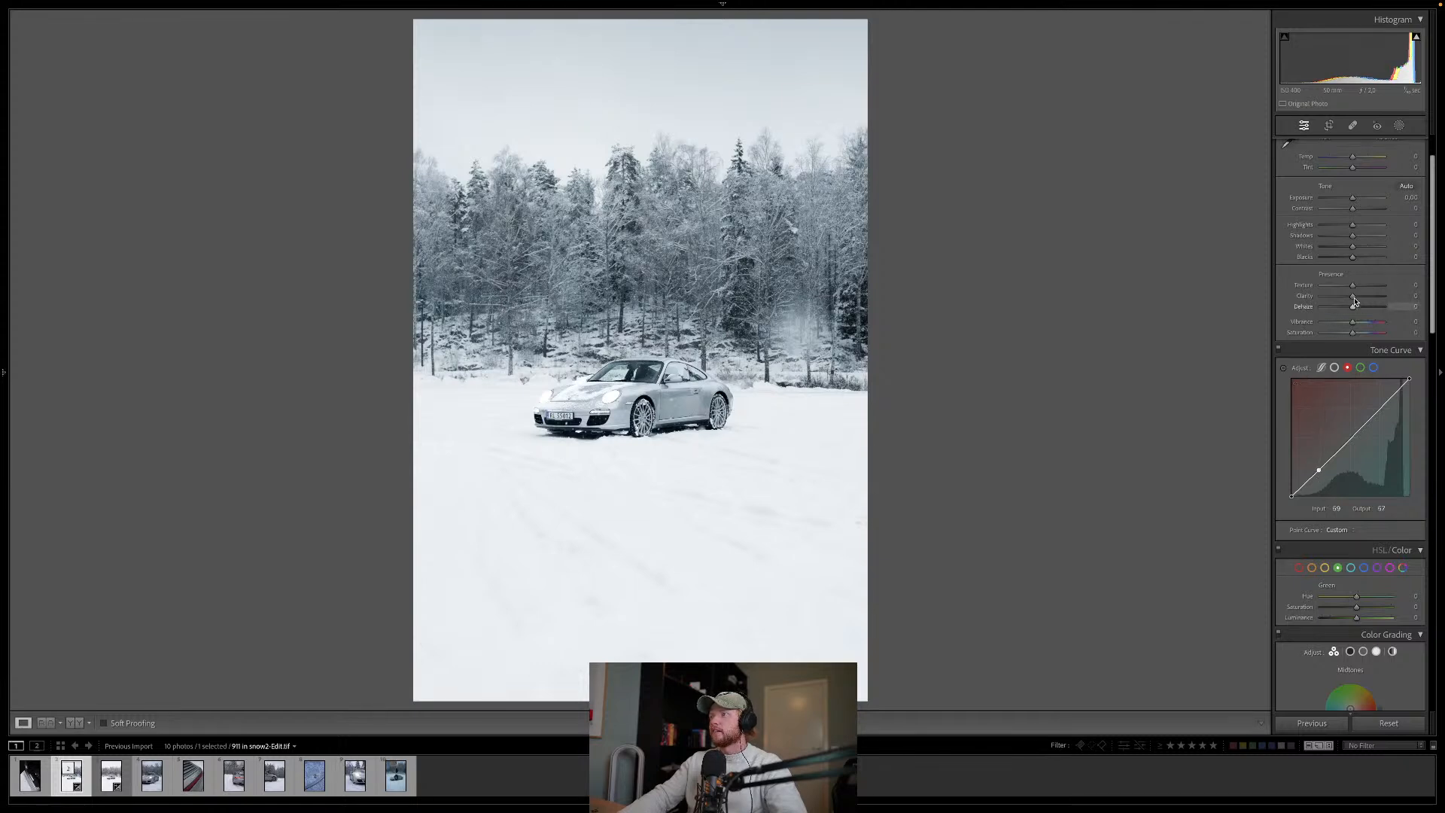
drag(1351, 299, 1349, 301)
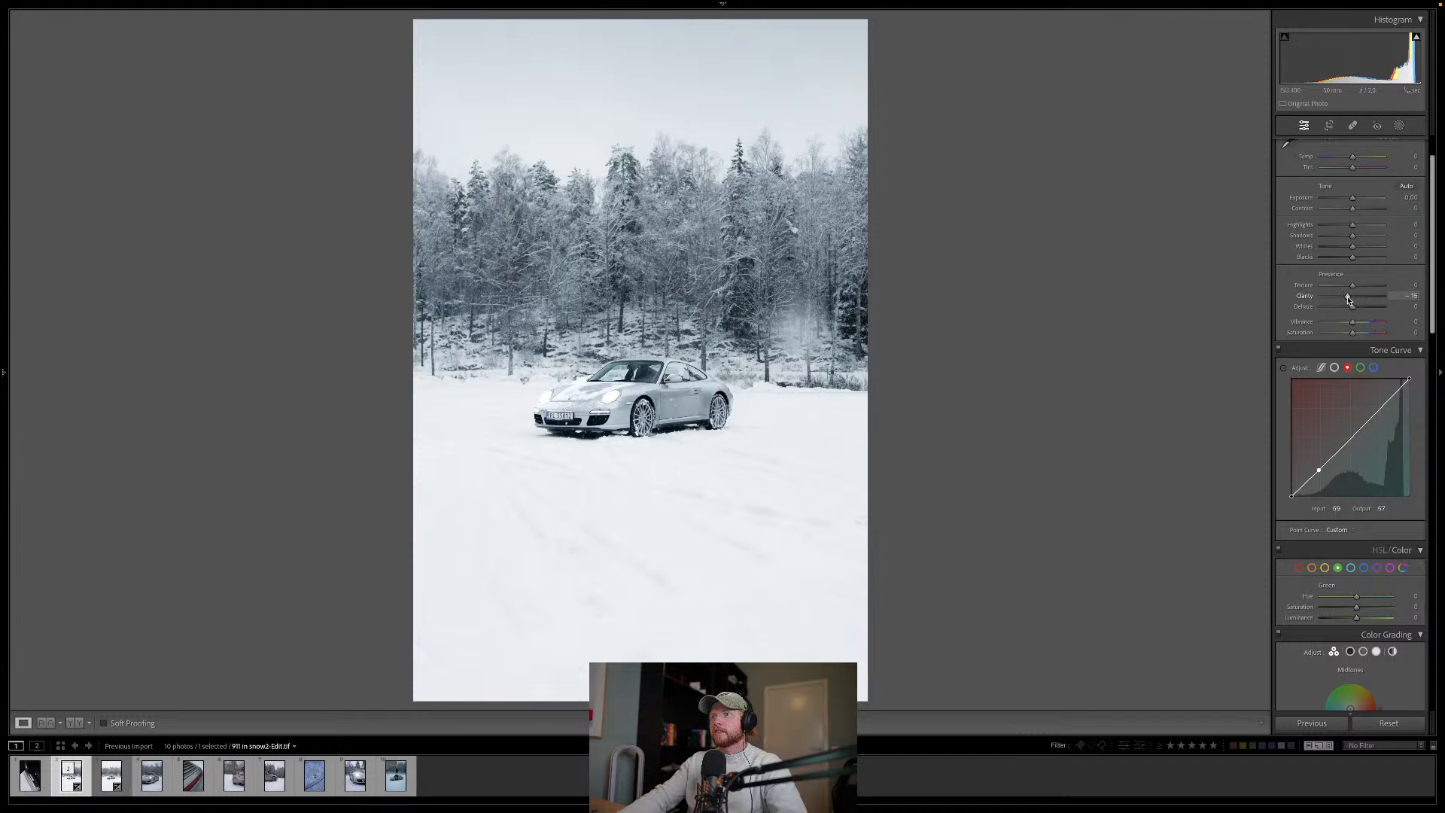
double_click(1357, 296)
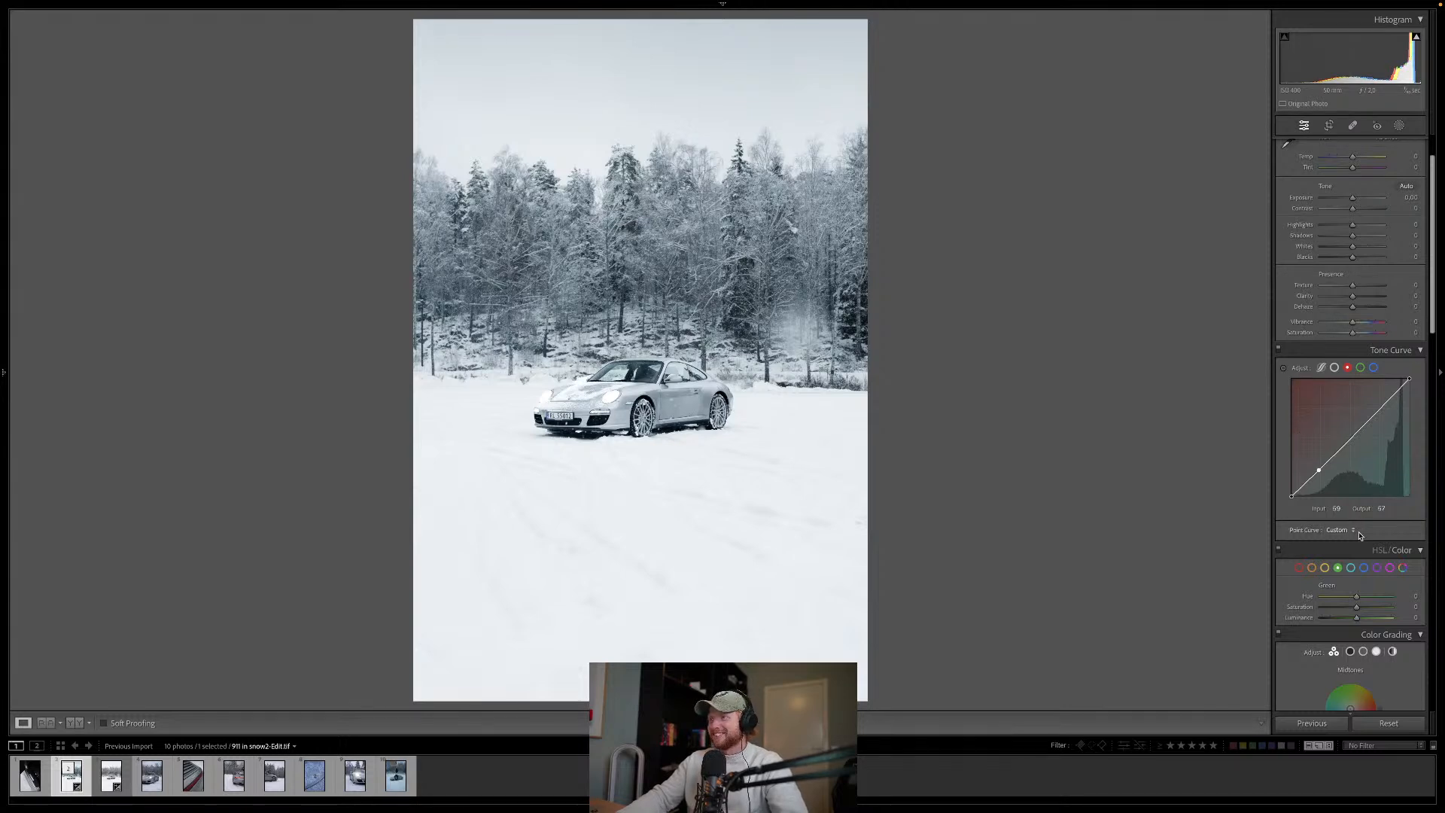
Step: Shift the purple hue to -40 in the HSL colour adjustments and test the purple saturation
scroll(1355, 482, down, 2)
click(1378, 507)
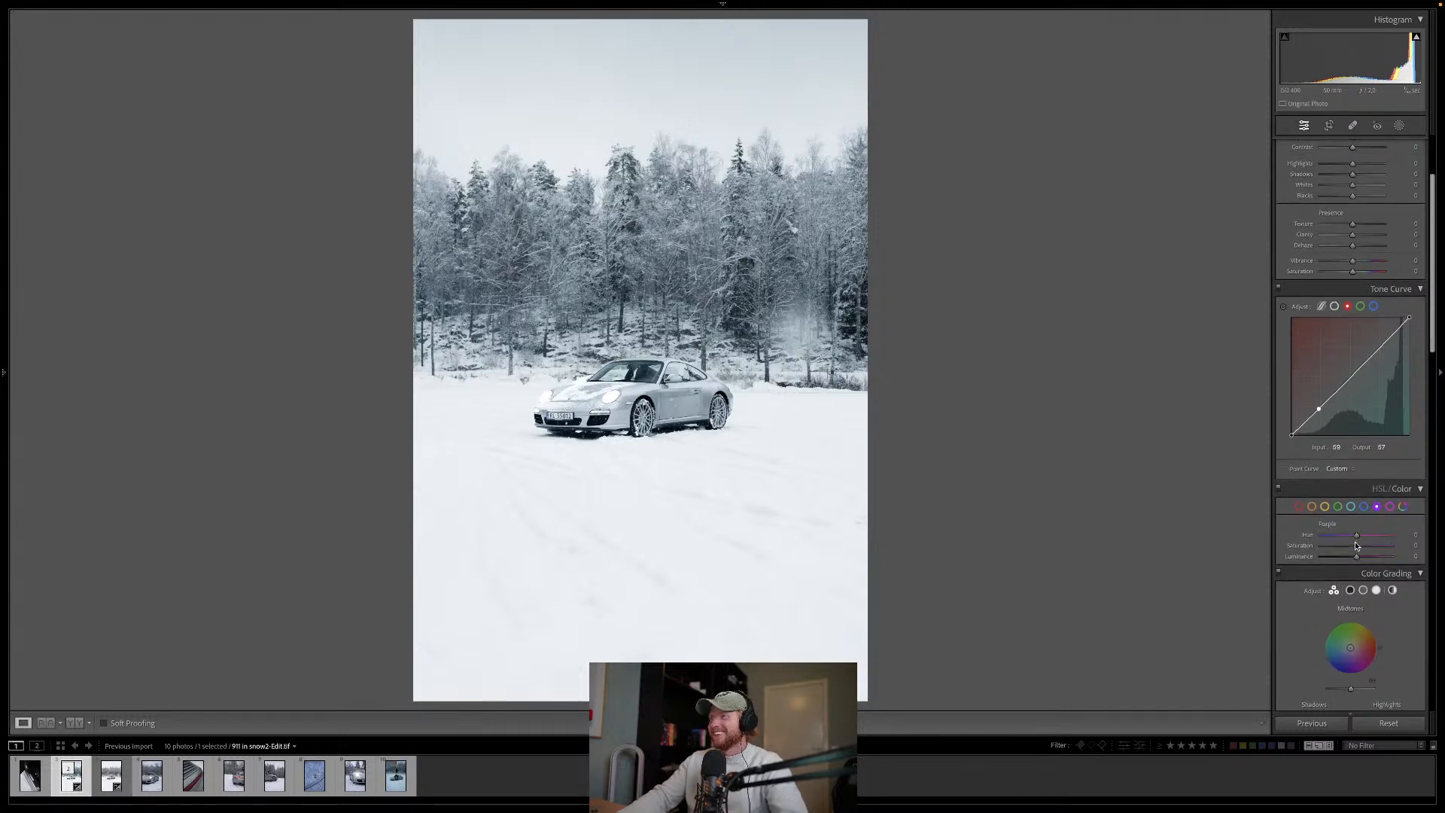
scroll(1393, 531, down, 11)
mouse_move(1353, 535)
mouse_down()
mouse_move(1324, 534)
mouse_move(1348, 540)
mouse_up()
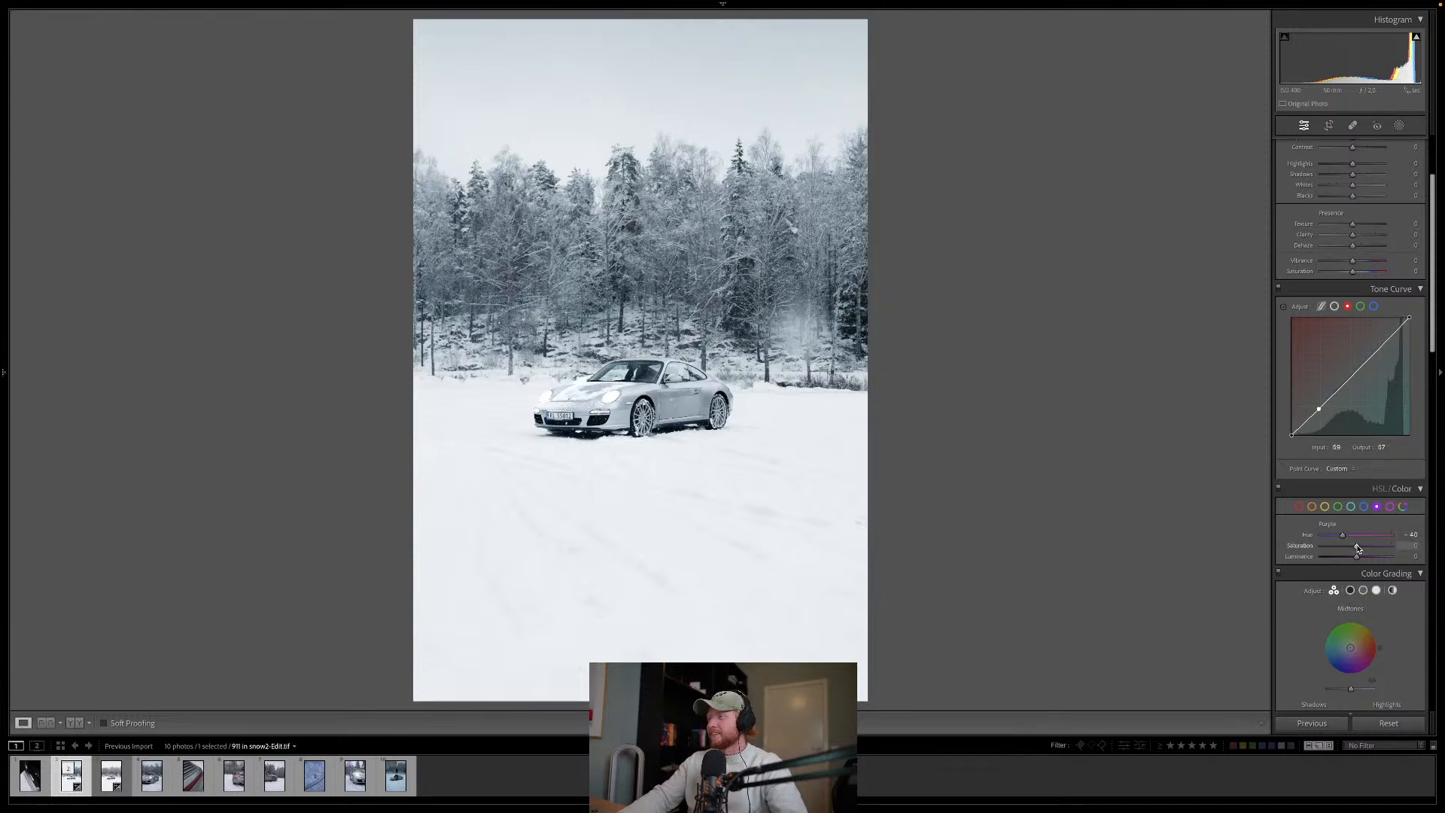
mouse_move(1356, 548)
mouse_down()
mouse_move(1326, 548)
mouse_move(1357, 547)
mouse_up()
Step: Set the blue saturation to -30 with slightly lower luminance, and set the aqua saturation to -20
click(1364, 507)
mouse_move(1352, 550)
mouse_down()
mouse_move(1329, 549)
mouse_move(1346, 549)
mouse_up()
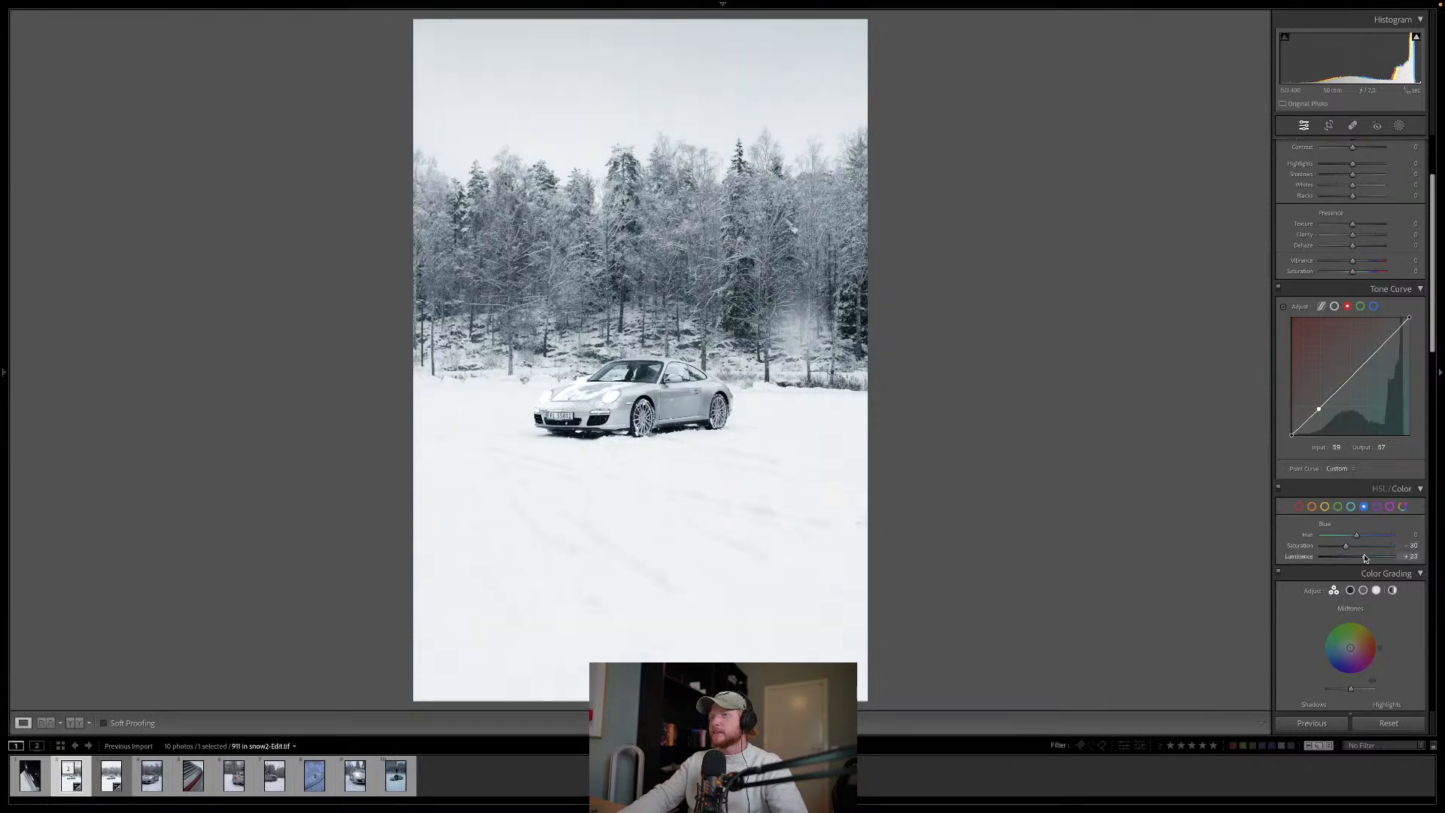
drag(1358, 557, 1353, 558)
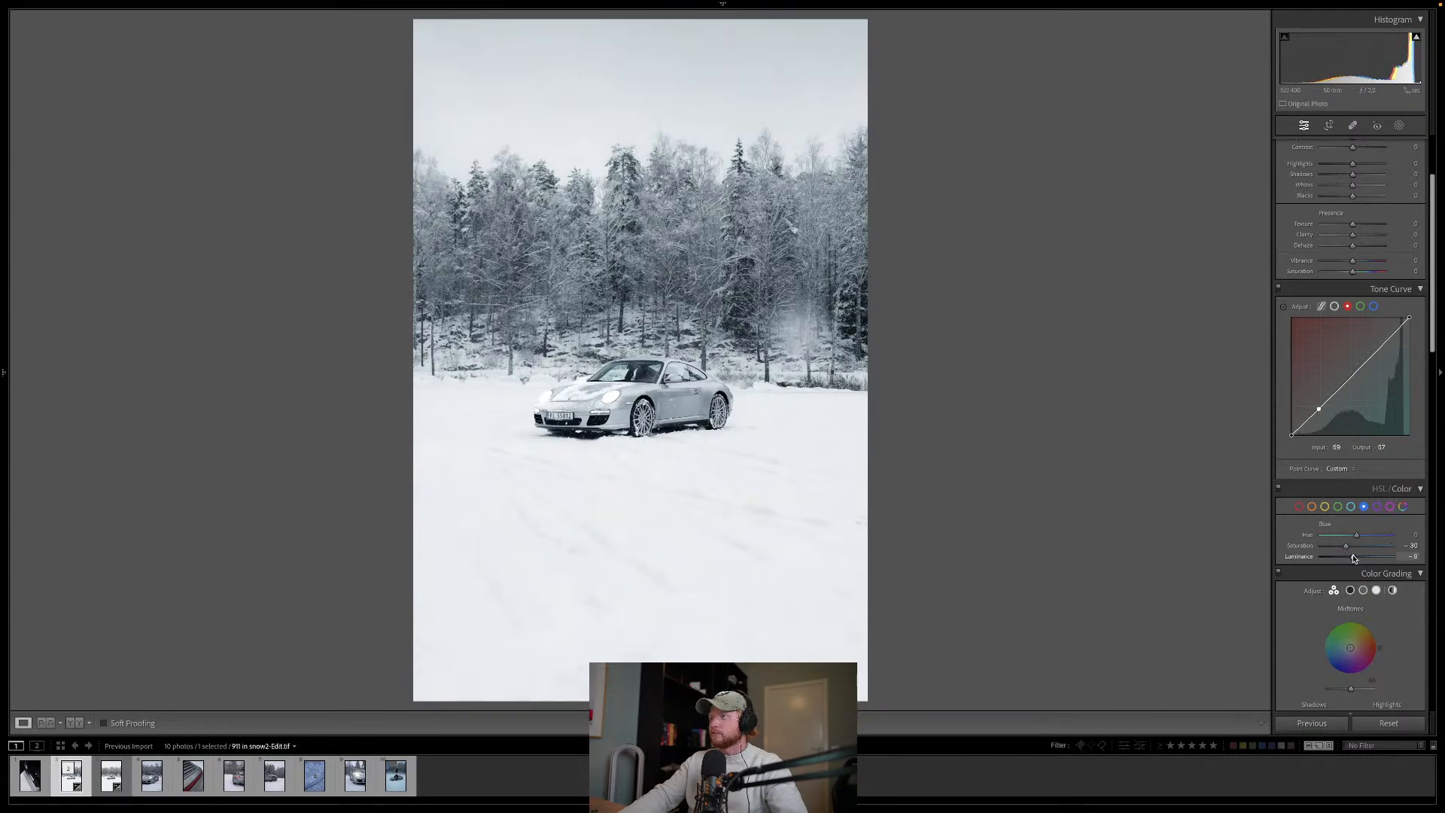
click(1350, 507)
drag(1353, 543, 1349, 552)
scroll(1333, 564, down, 6)
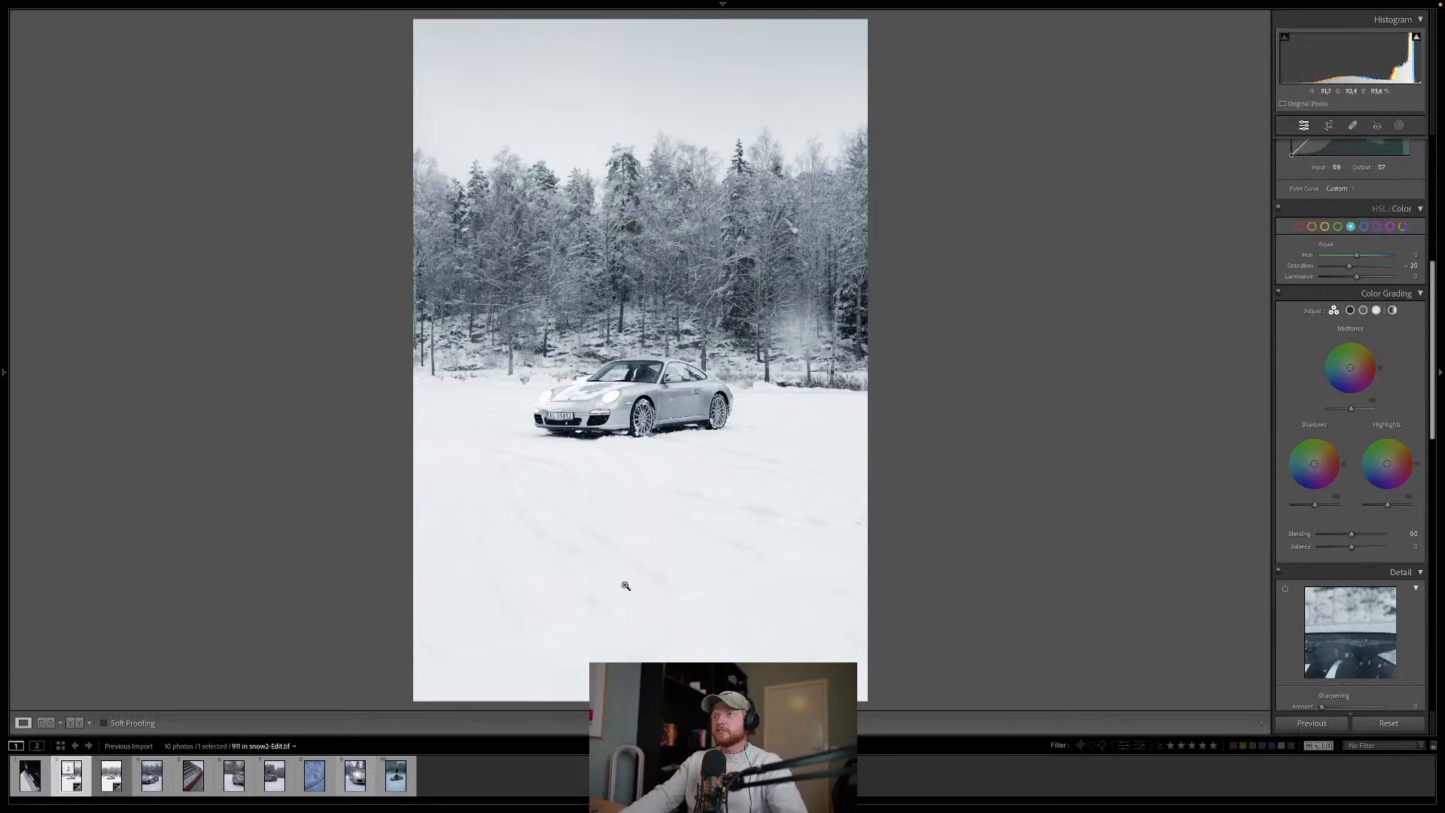
Step: Add a linear gradient mask with reduced exposure over the foreground snow, from the photo's bottom edge up to the car
click(1399, 125)
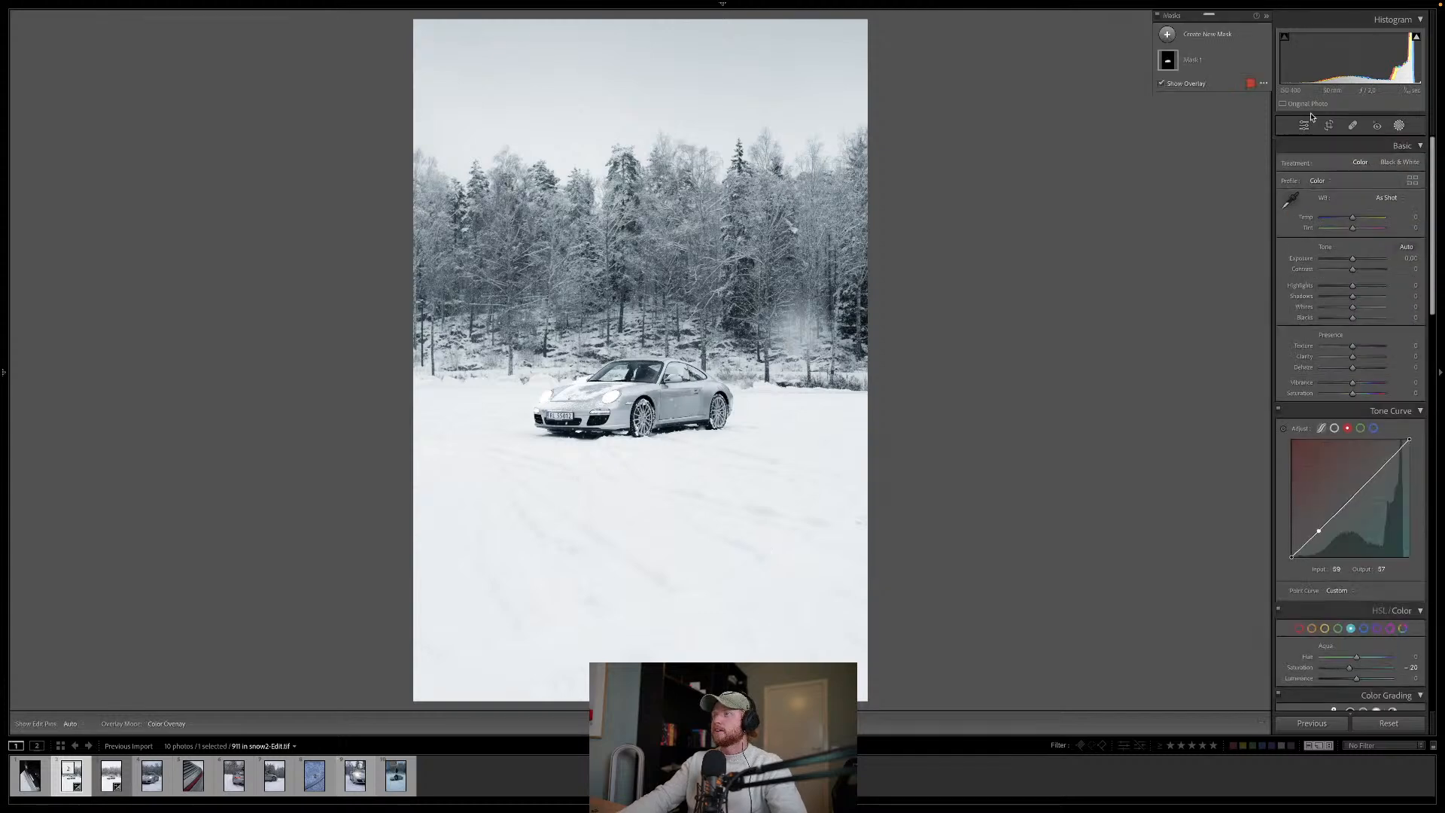
click(1167, 35)
click(1234, 154)
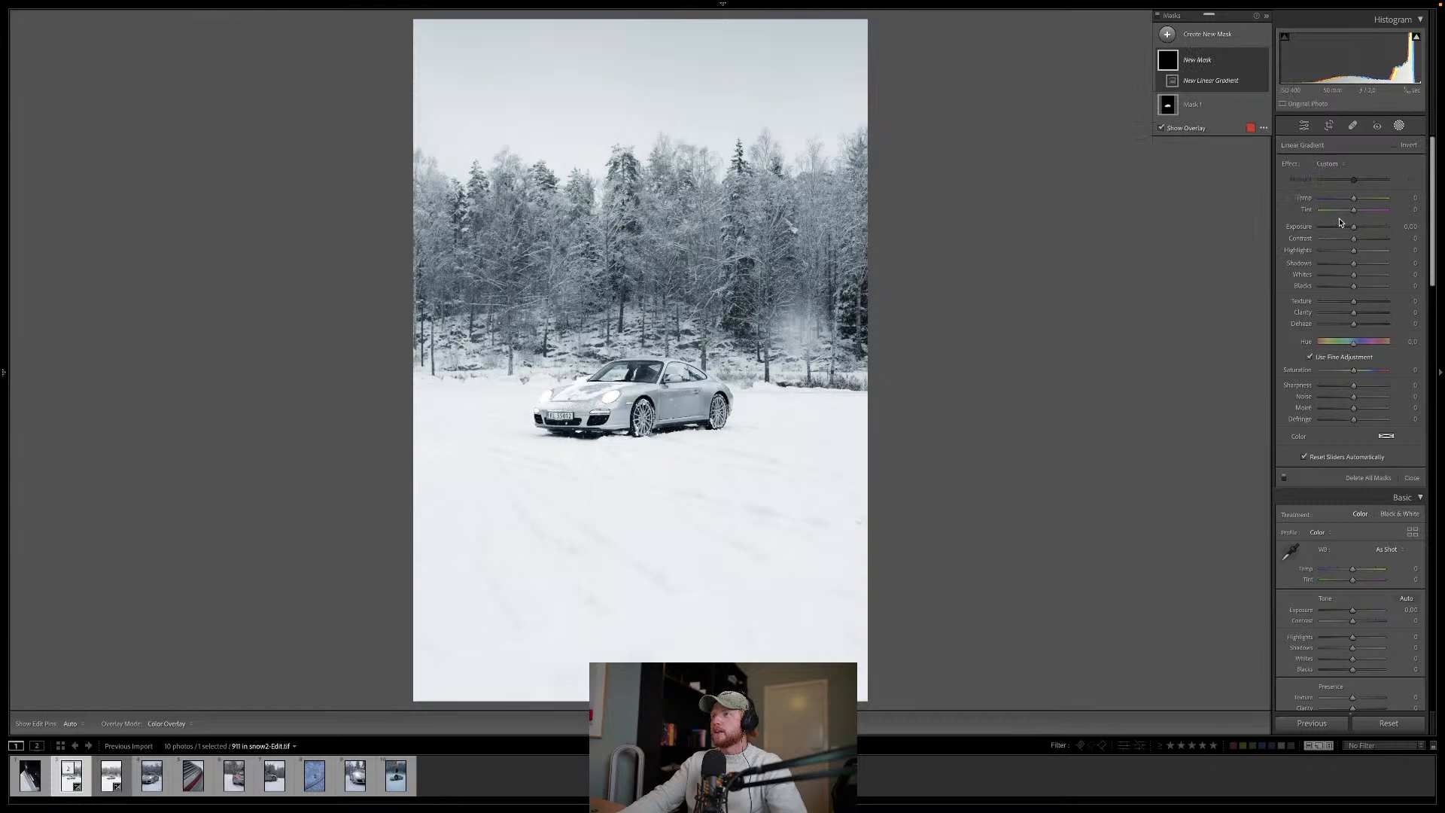
key(o)
drag(1353, 227, 1350, 228)
drag(688, 687, 690, 441)
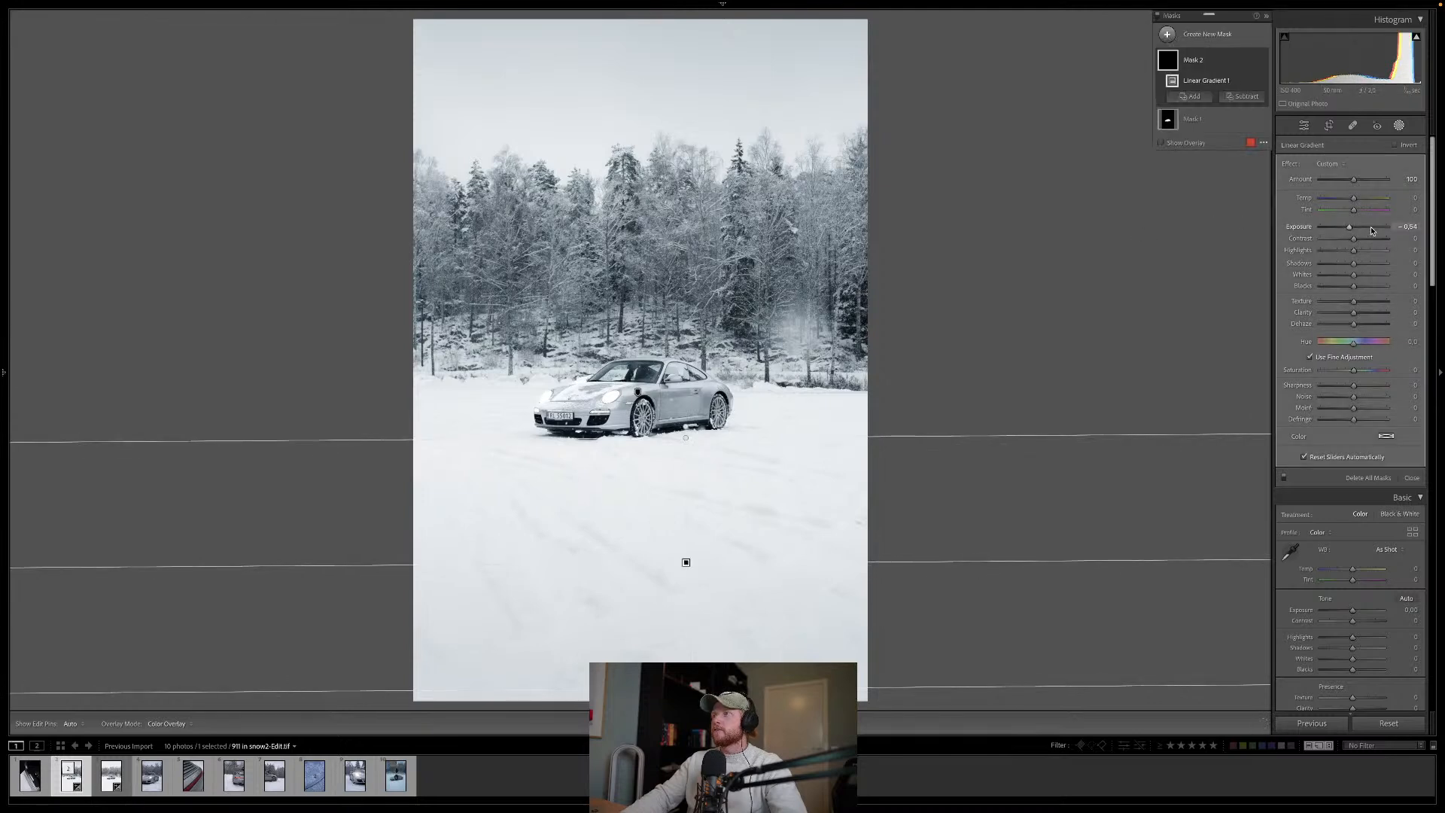
Step: Try a darker exposure on the foreground gradient, reset it, and set the exposure to 1.20
drag(1343, 228, 1337, 227)
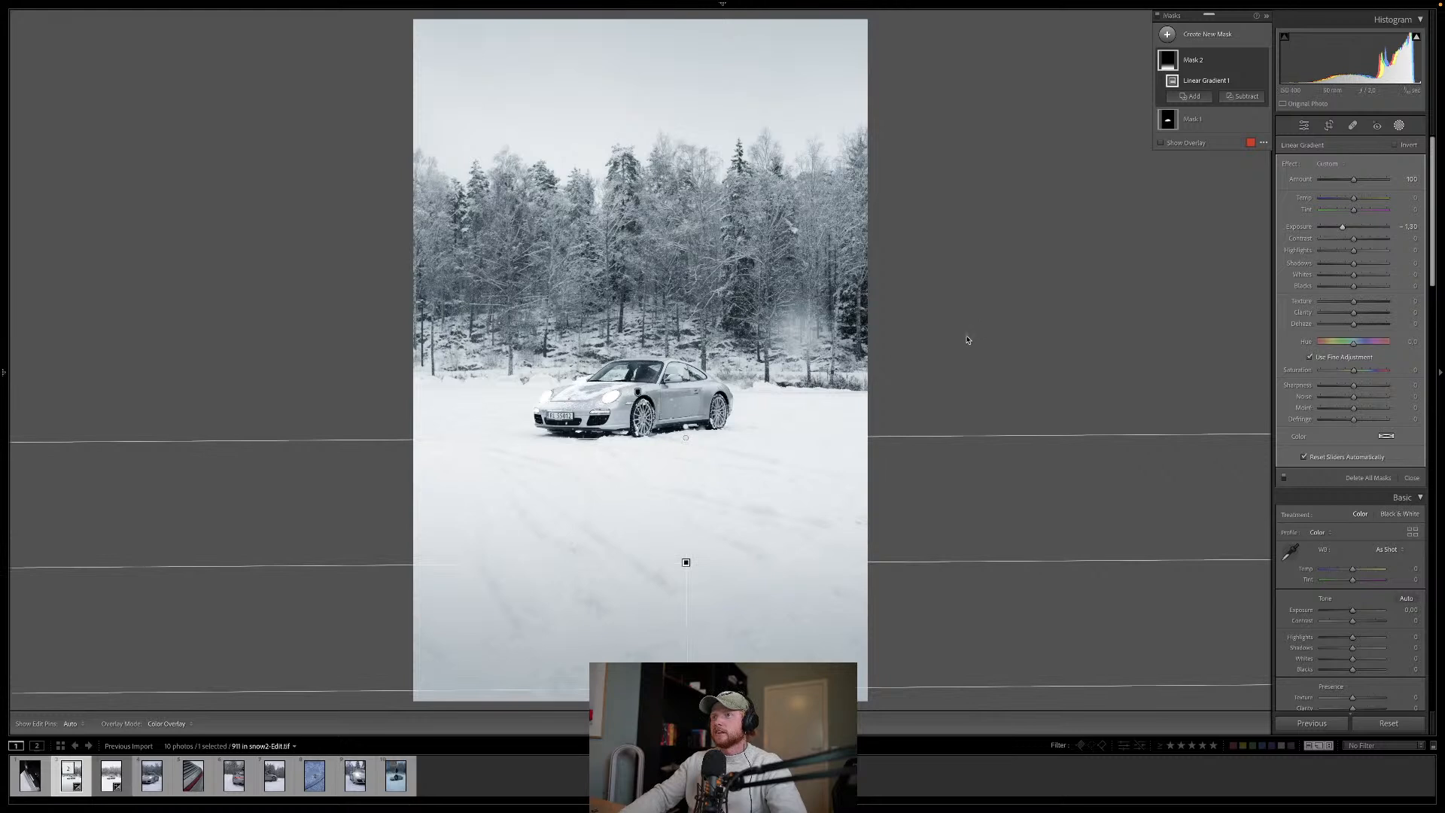
key(o)
double_click(1354, 227)
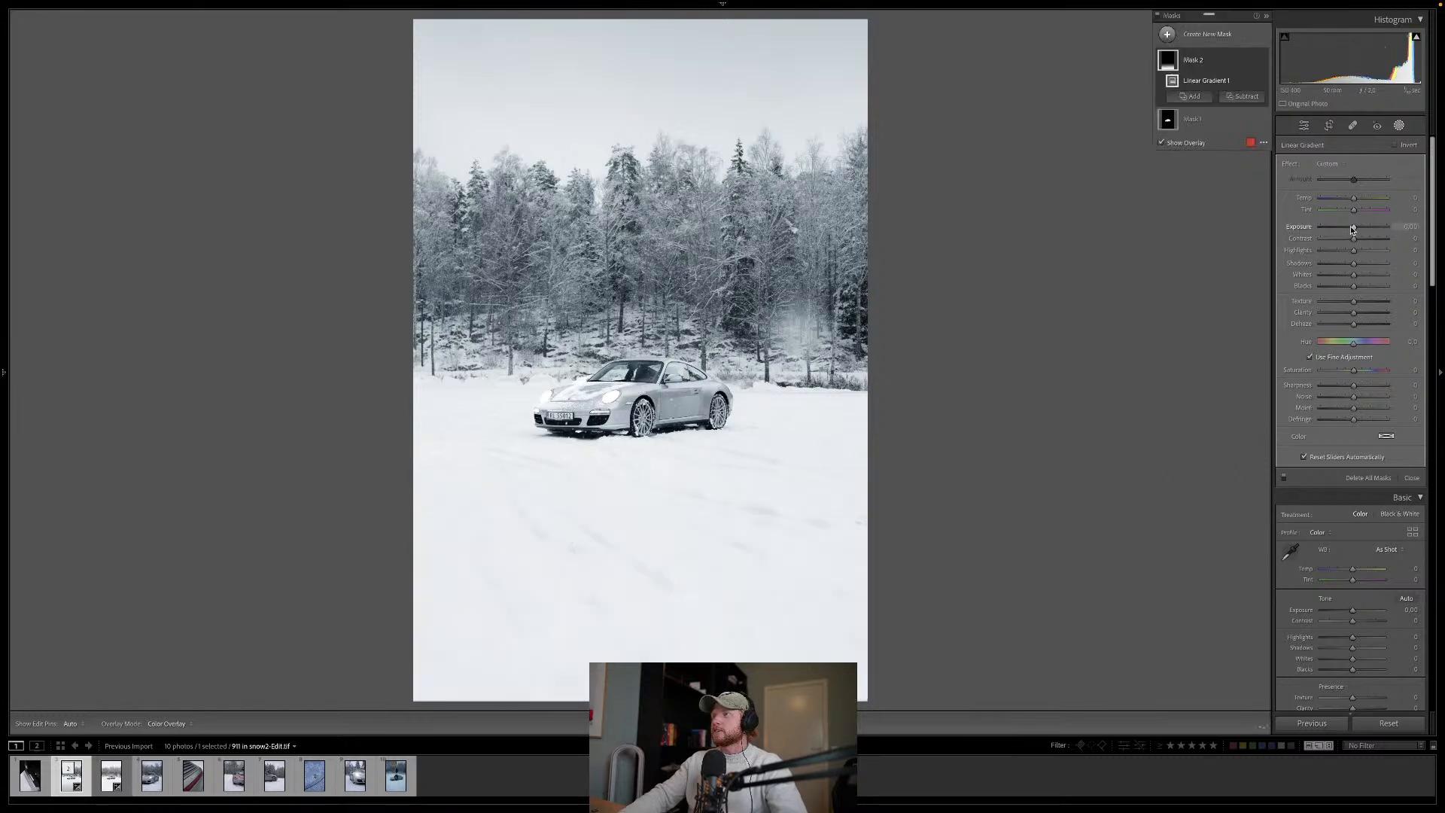
drag(1354, 230, 1363, 229)
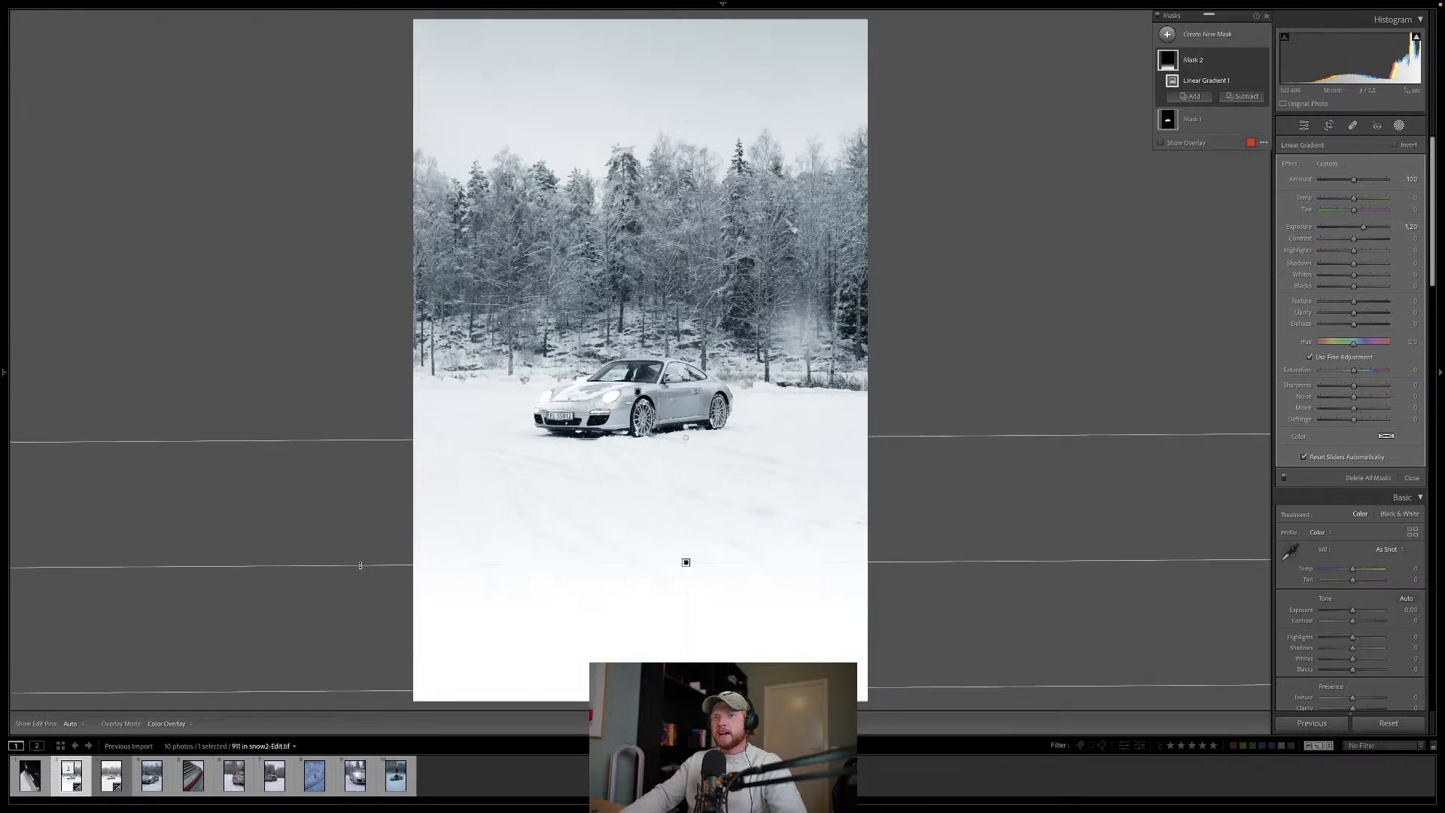
Step: Move the foreground gradient higher, tilt it, extend its lower edge past the photo's bottom, and finish the mask
drag(372, 565, 376, 511)
drag(551, 410, 570, 382)
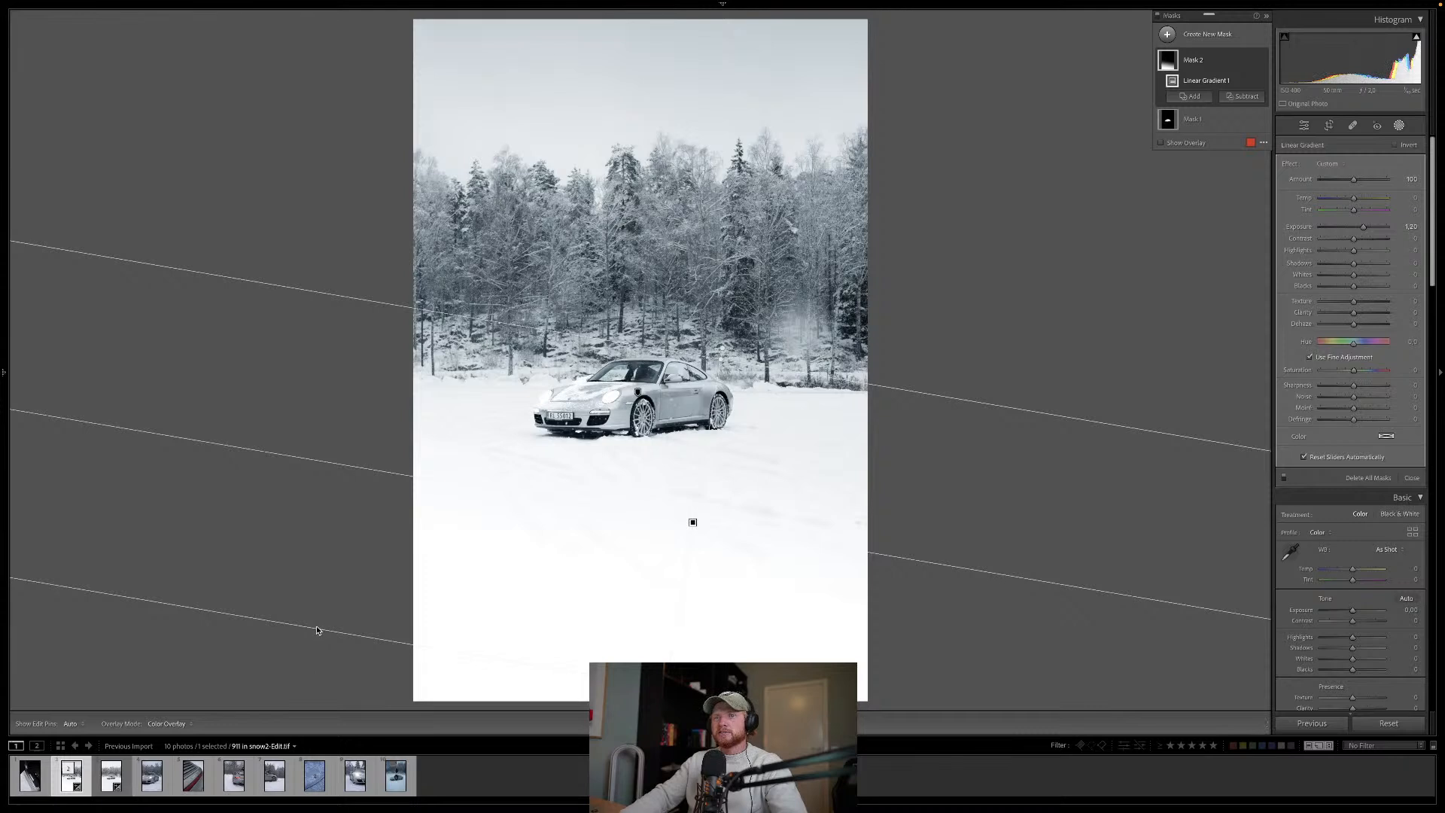
drag(413, 645, 409, 730)
key(Return)
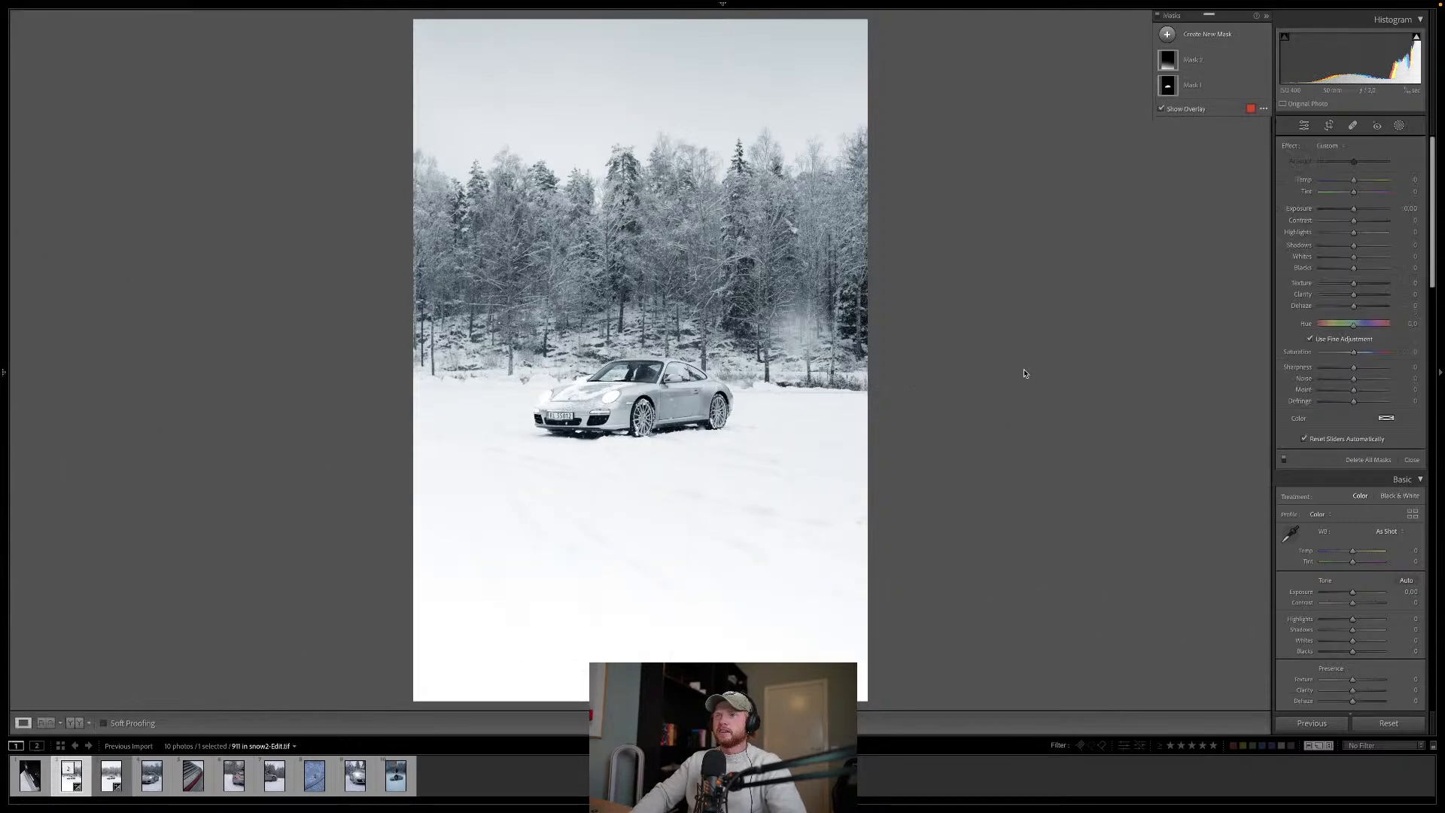
Step: Compare the finished edit with its before state and with the raw file 911 in snow2.arw, including that file's unedited state
key(backslash)
key(backslash)
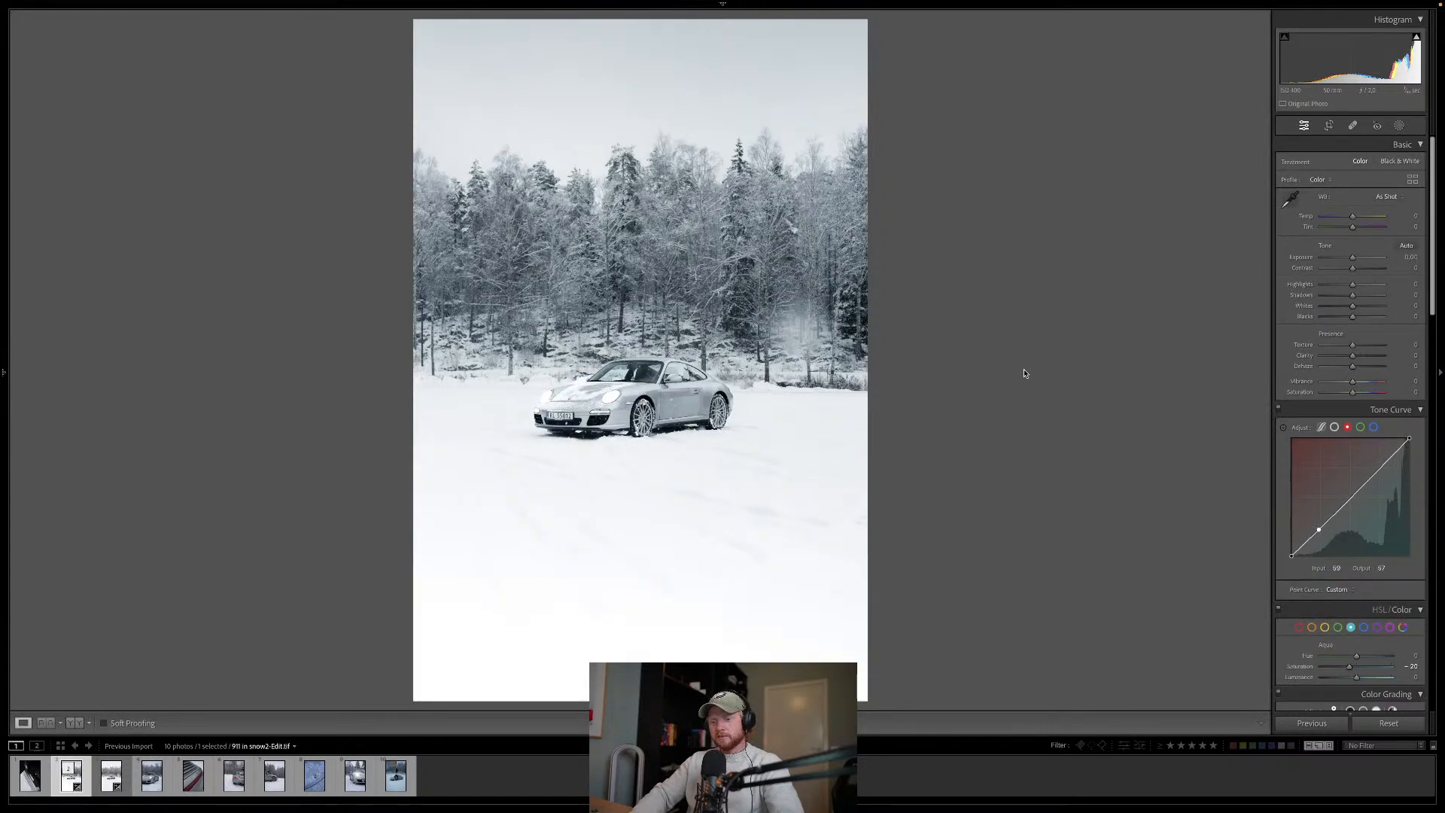
key(3)
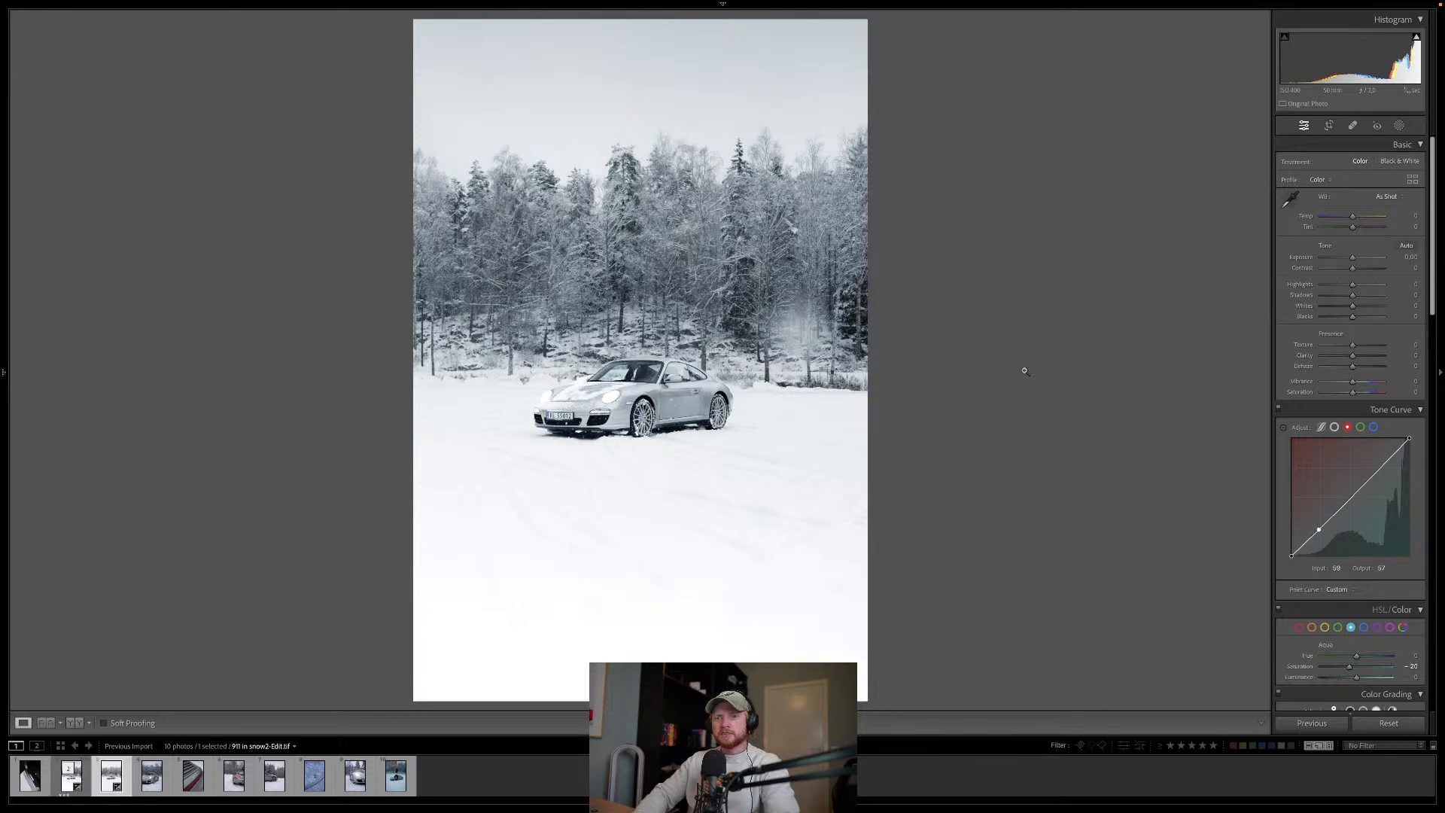
key(ctrl+shift+v)
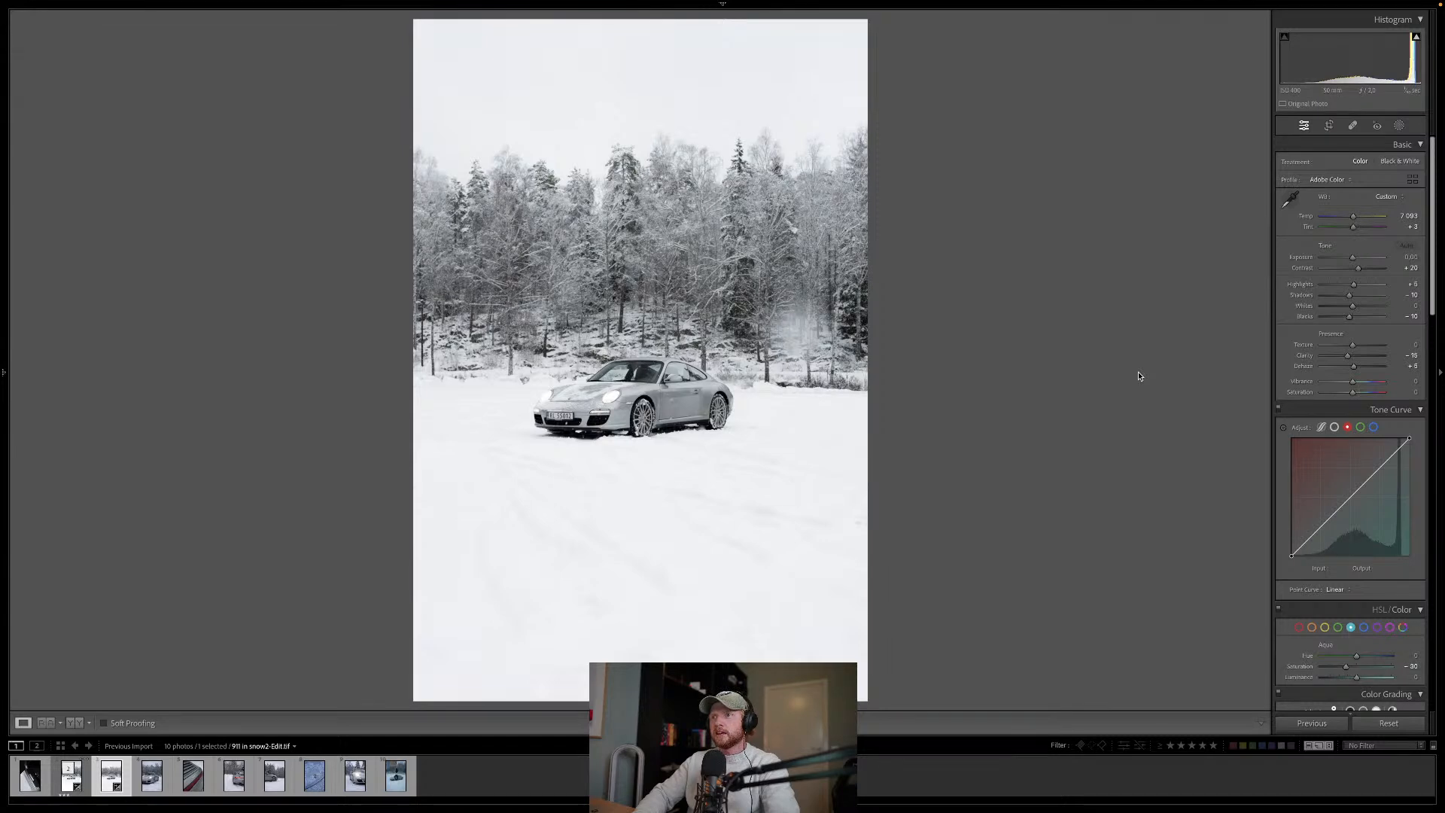
key(backslash)
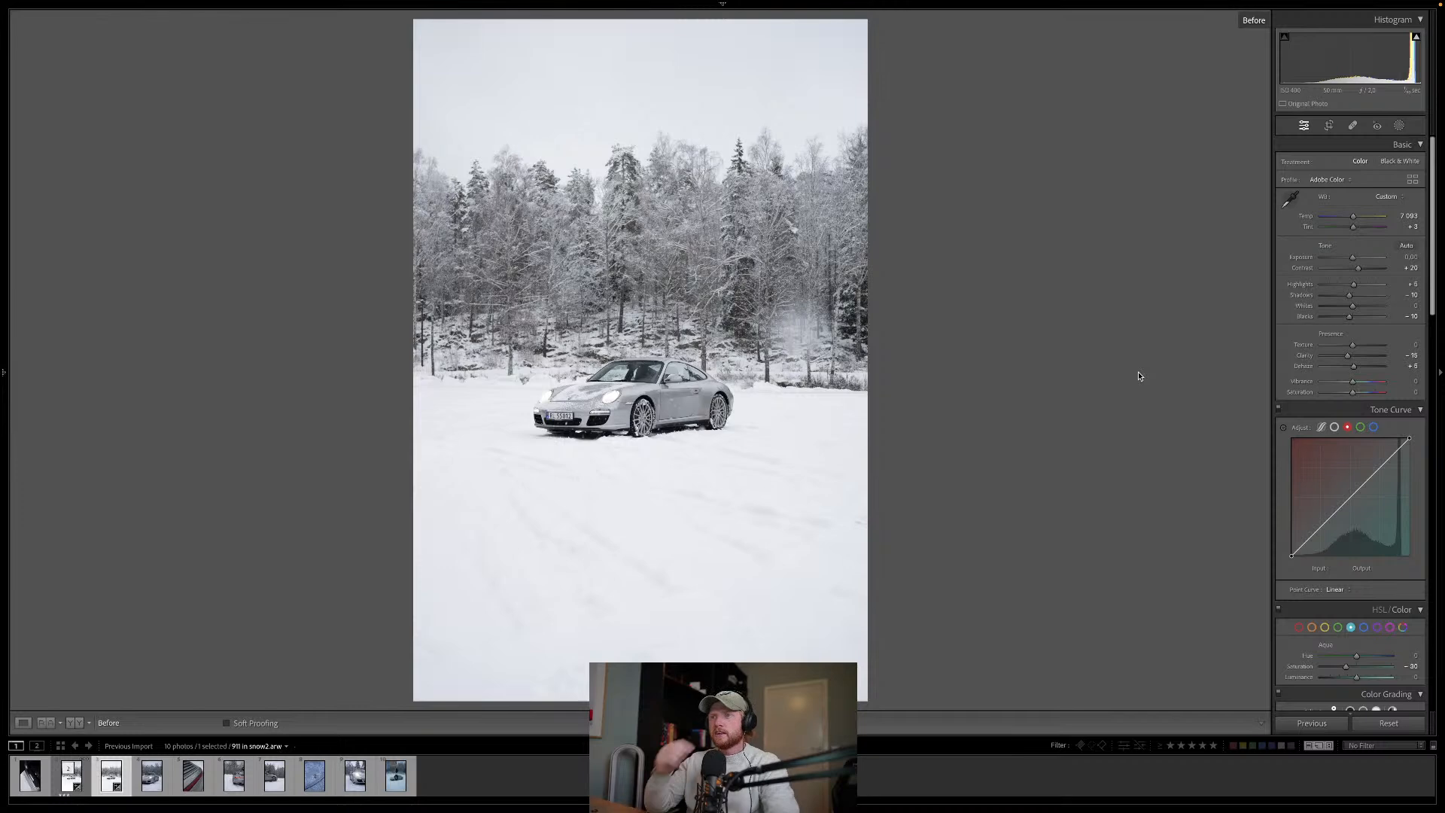
key(Left)
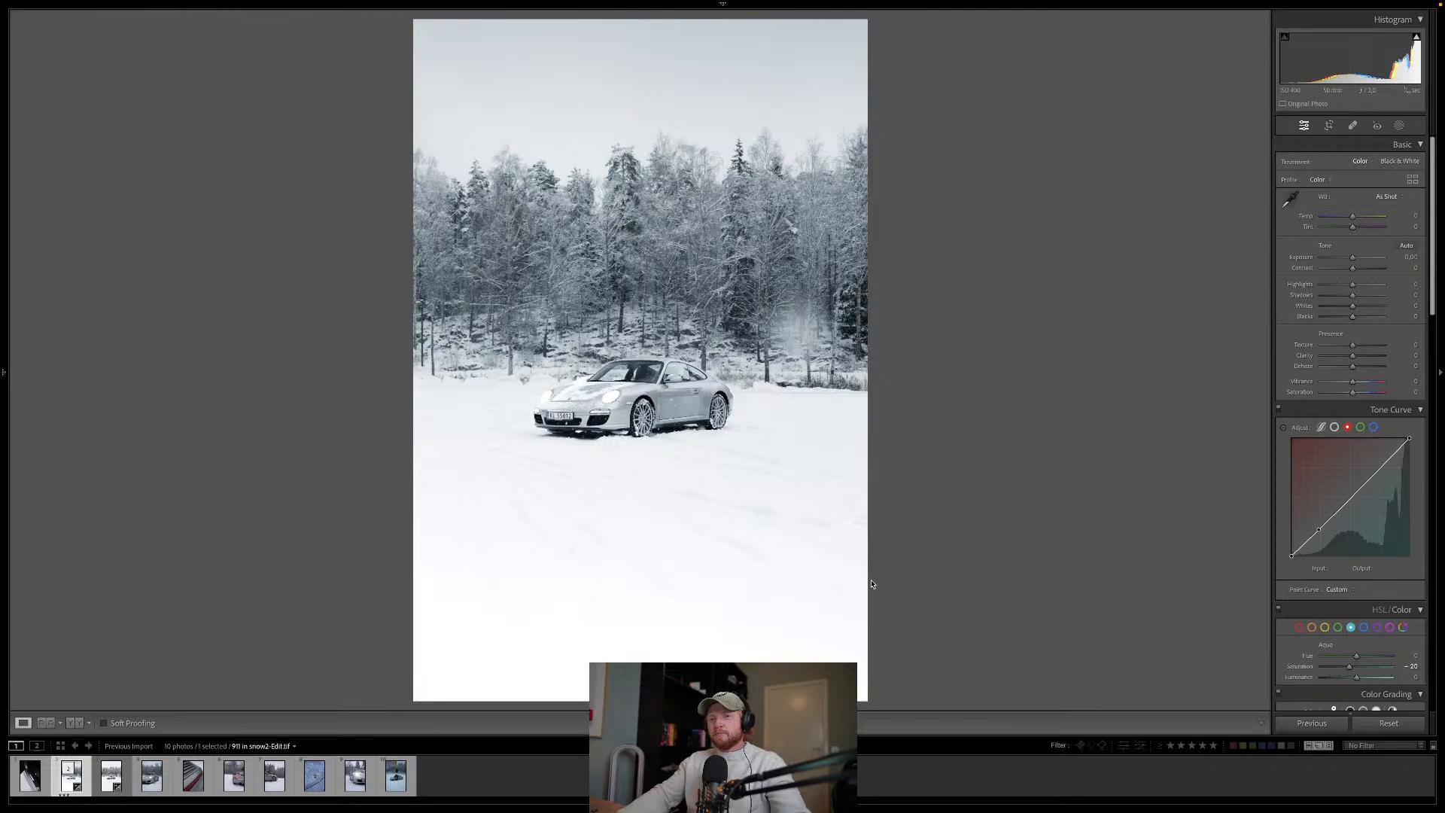
Step: Copy the develop settings from 911 in snow2.arw and paste them onto the close-up photo 911 in snow3.arw
click(111, 775)
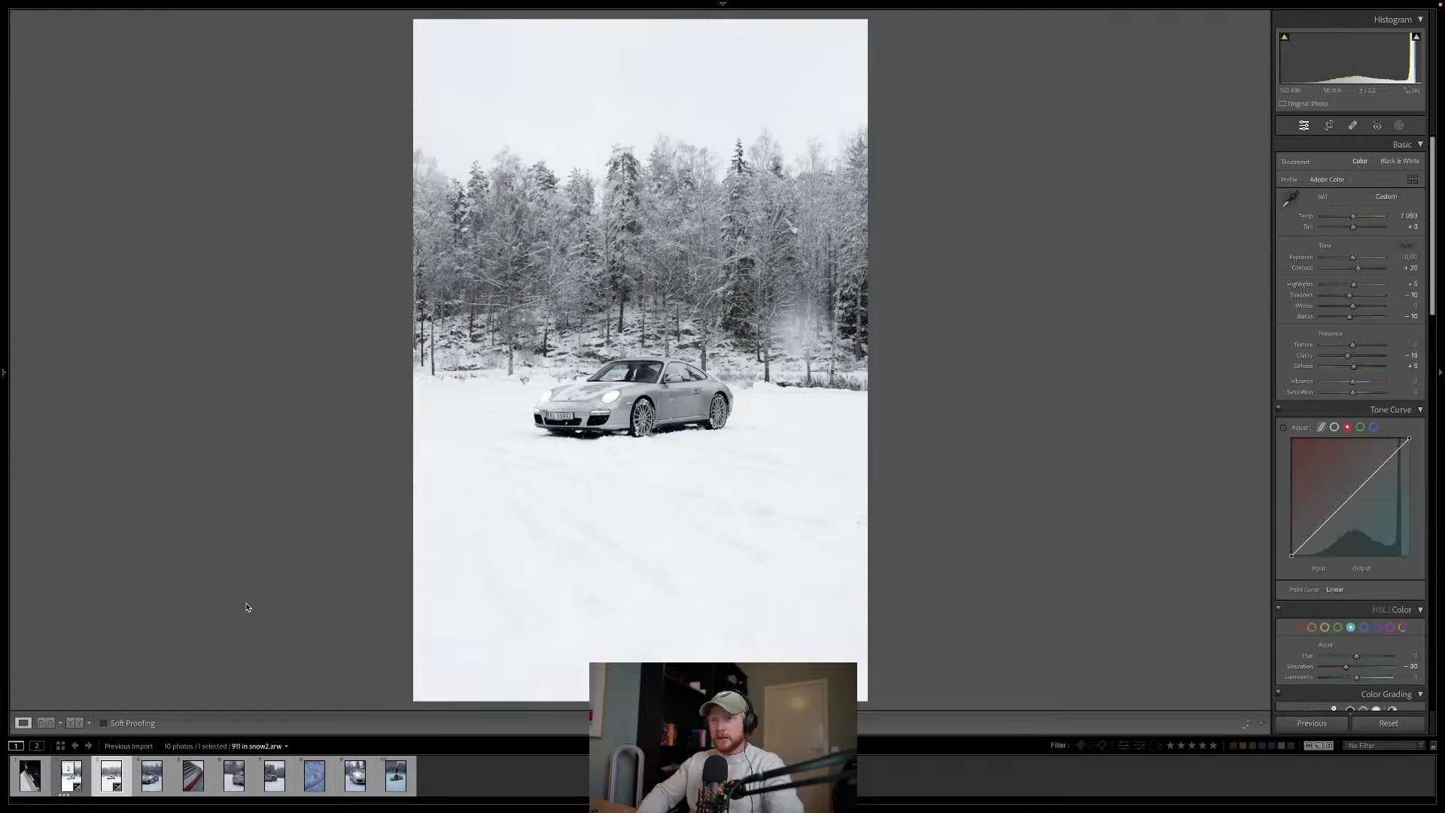
key(super+shift+c)
key(Return)
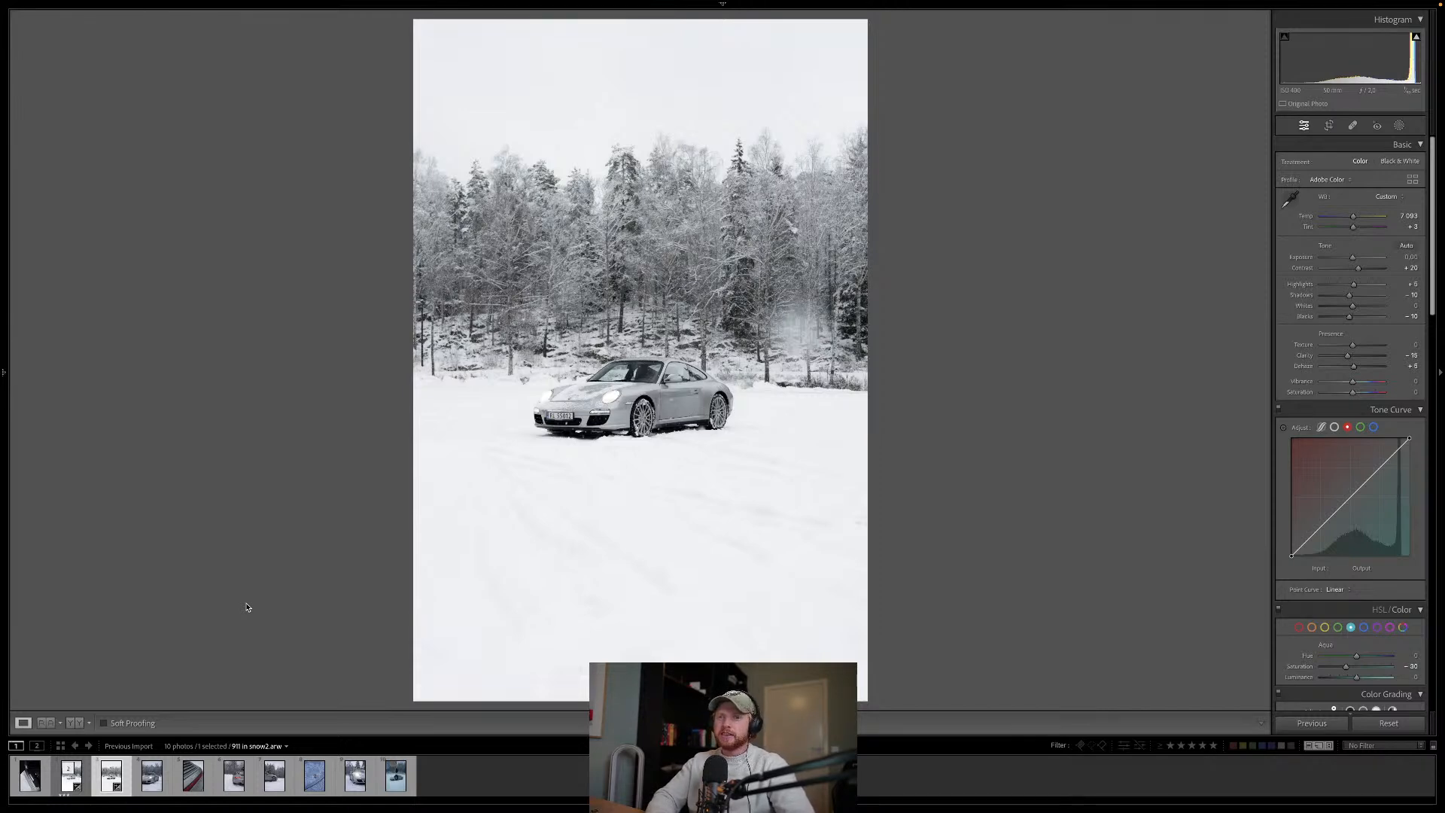
key(Right)
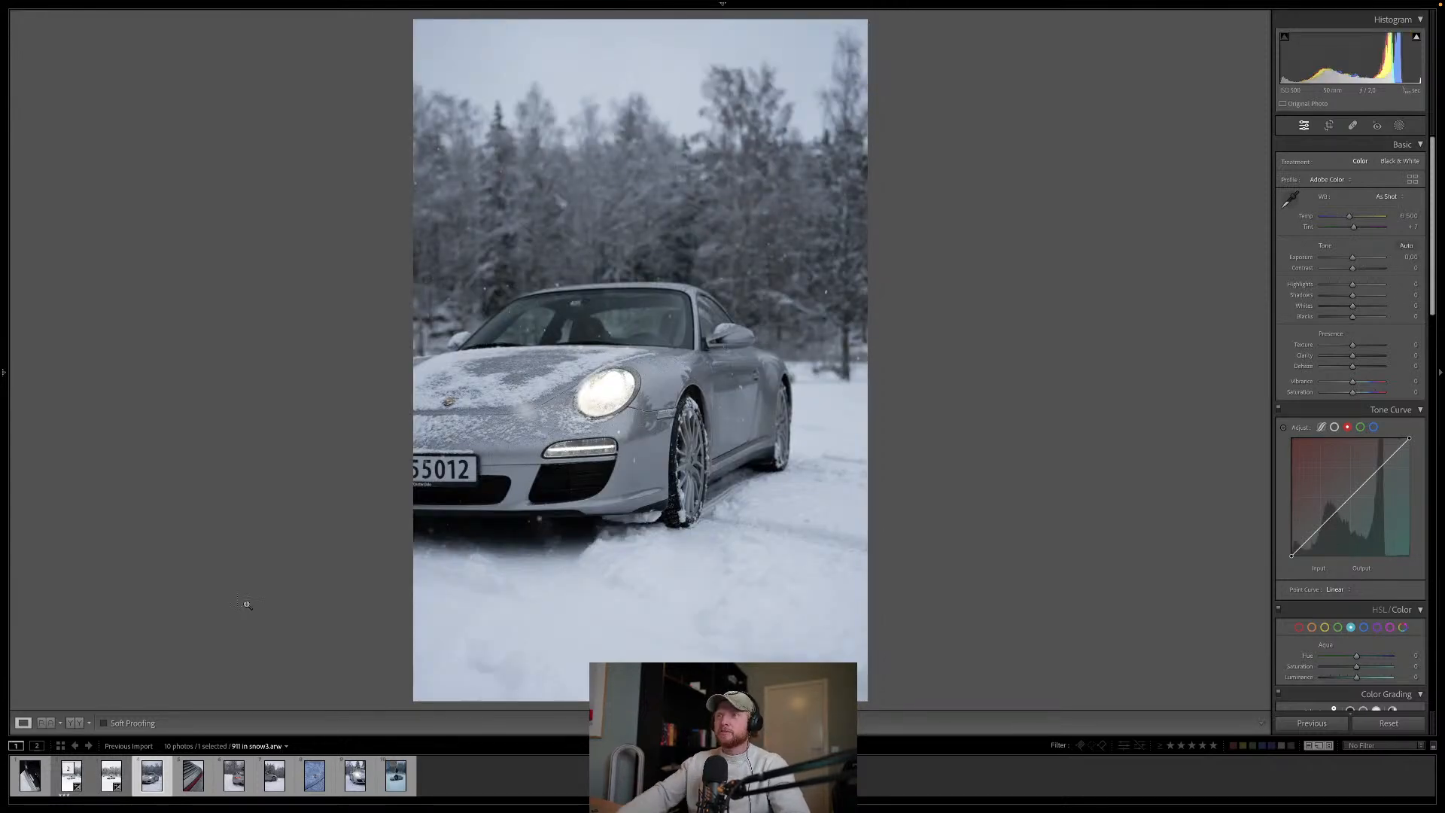
key(ctrl+shift+v)
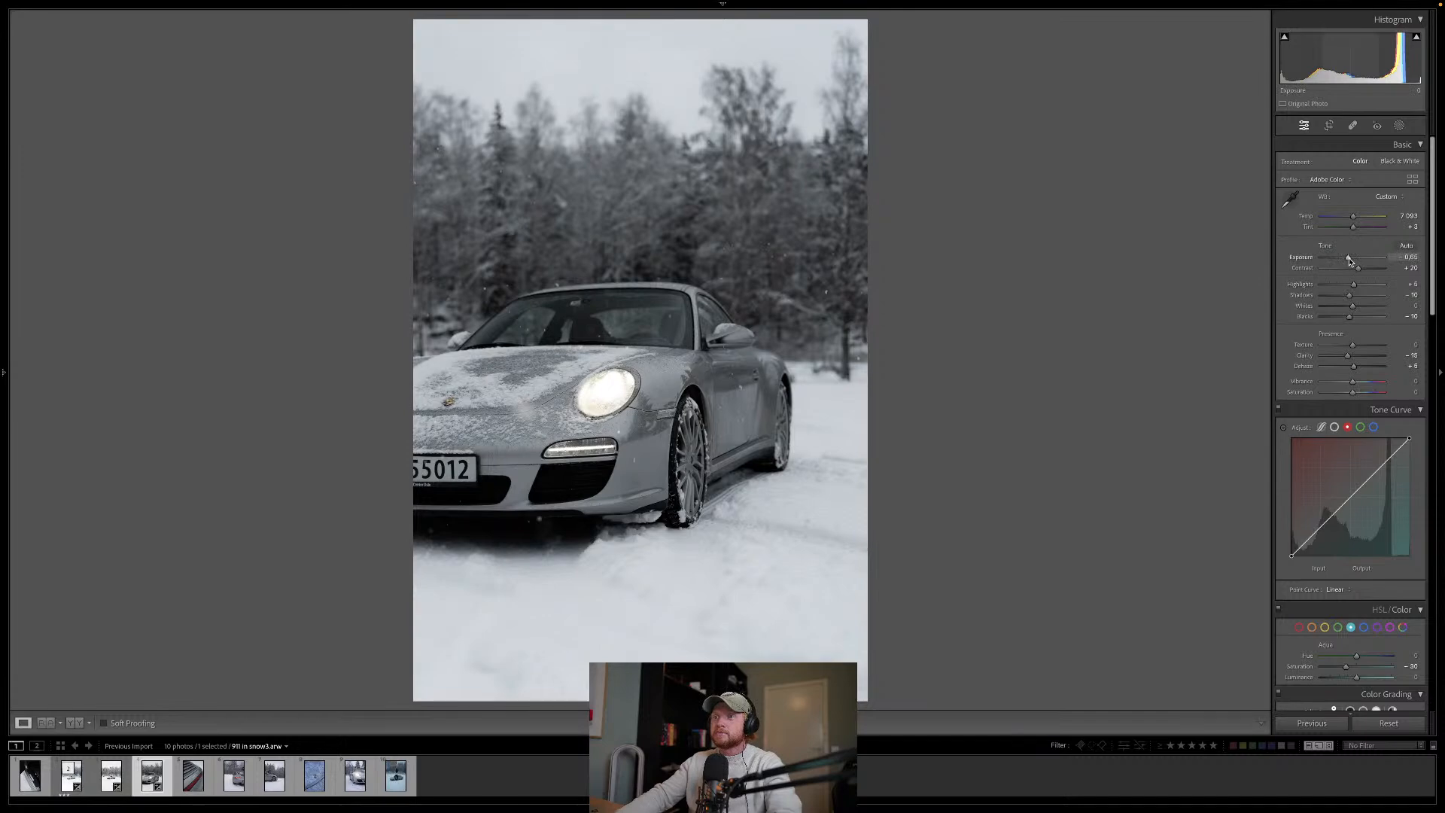
Step: Set the close-up photo's exposure to +0.40 and straighten it by slightly adjusting the crop angle
drag(1353, 258, 1356, 260)
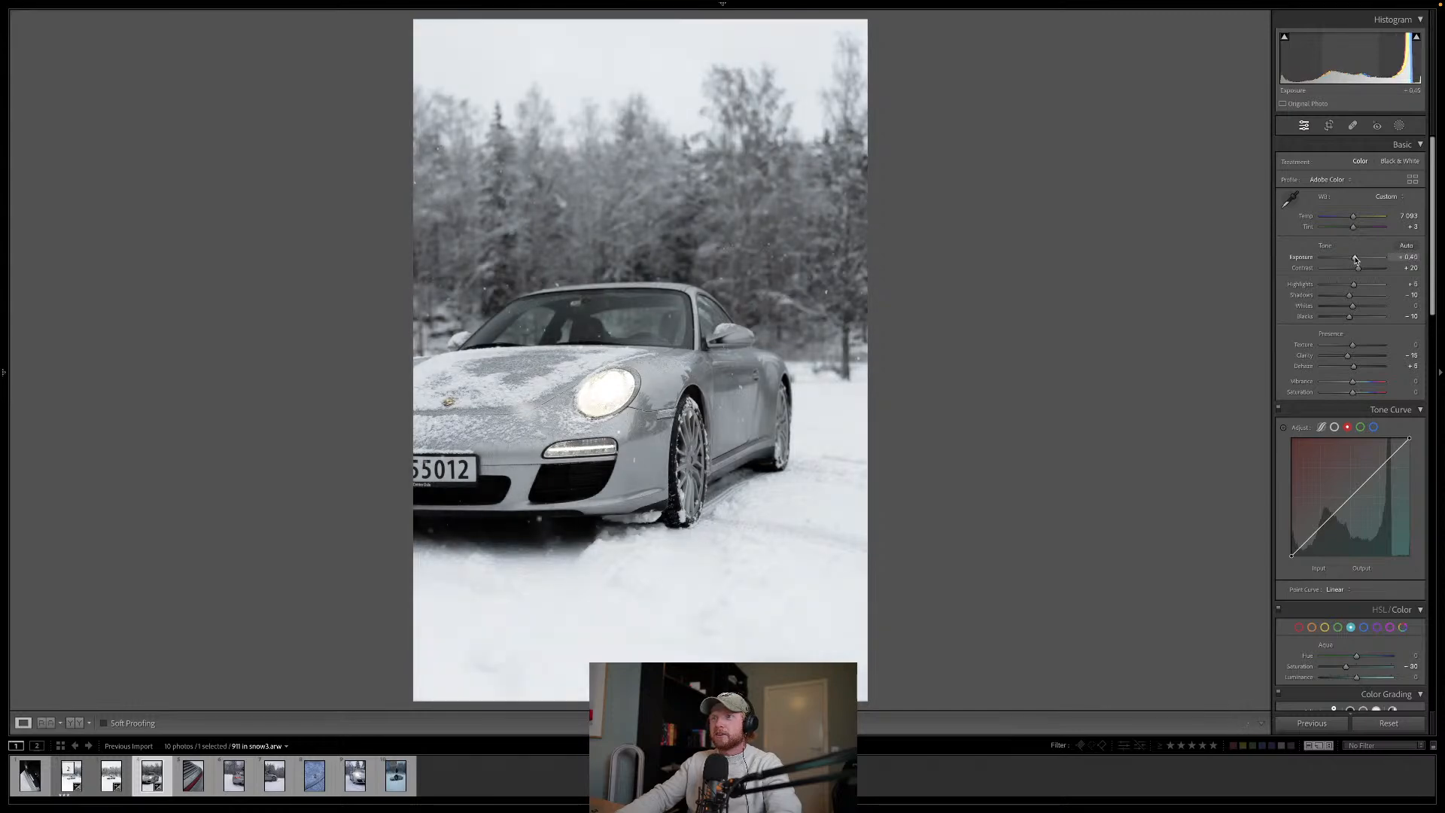
key(r)
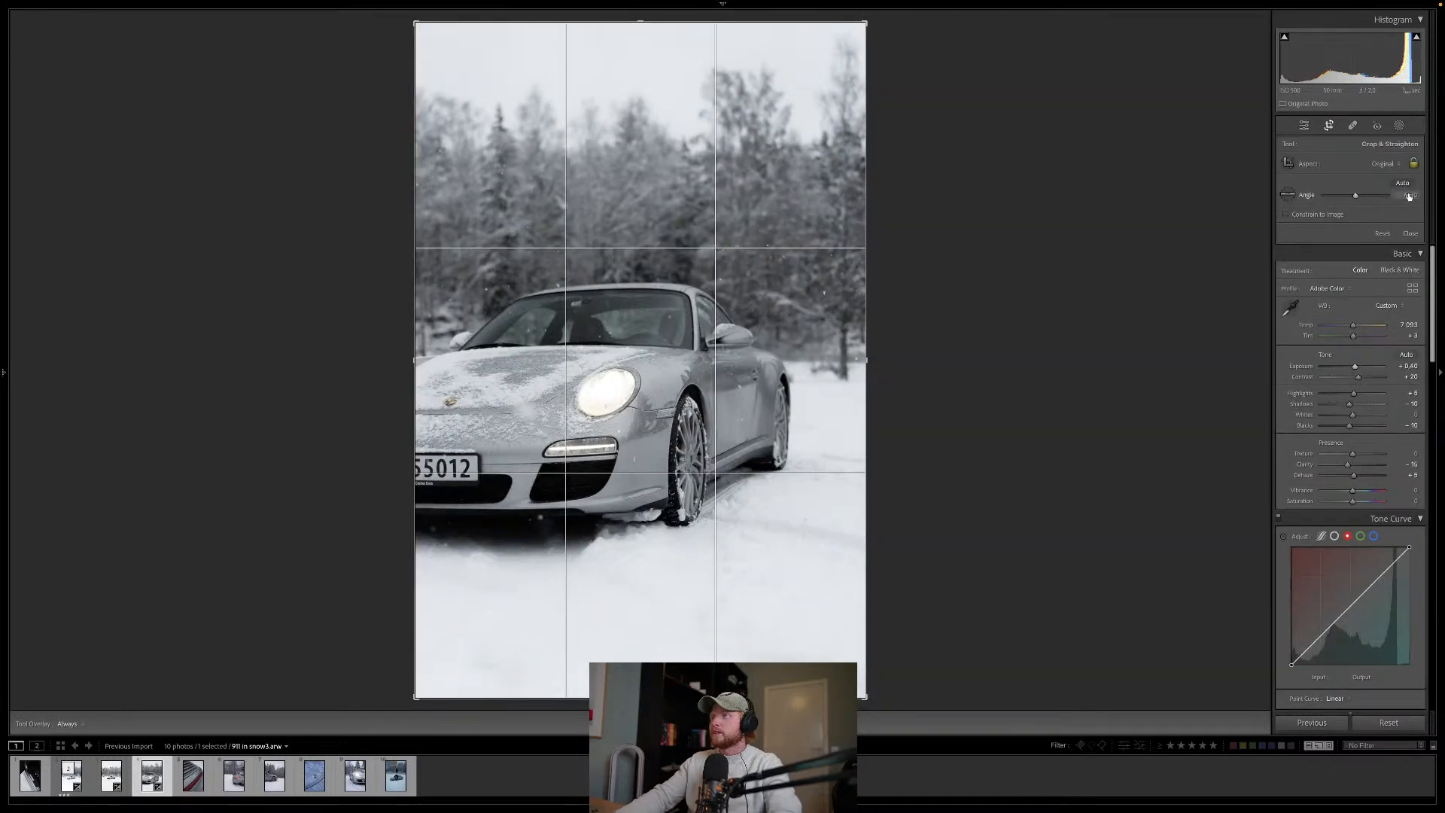
mouse_move(1408, 195)
mouse_down()
mouse_move(1428, 195)
mouse_move(1407, 195)
mouse_up()
key(Return)
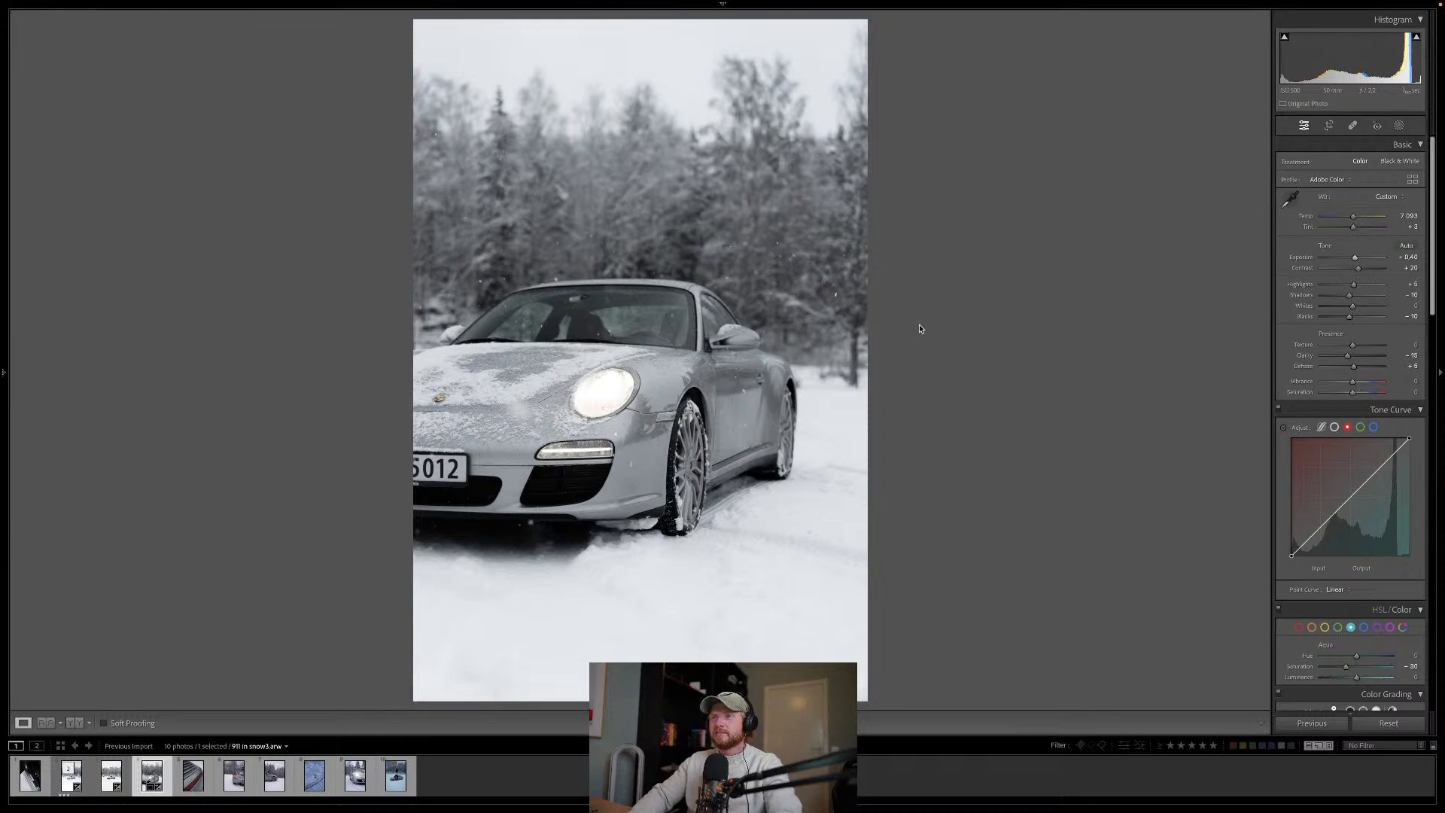
Step: Compare the close-up edit with its before state and open 911 in snow3.arw in Photoshop
key(backslash)
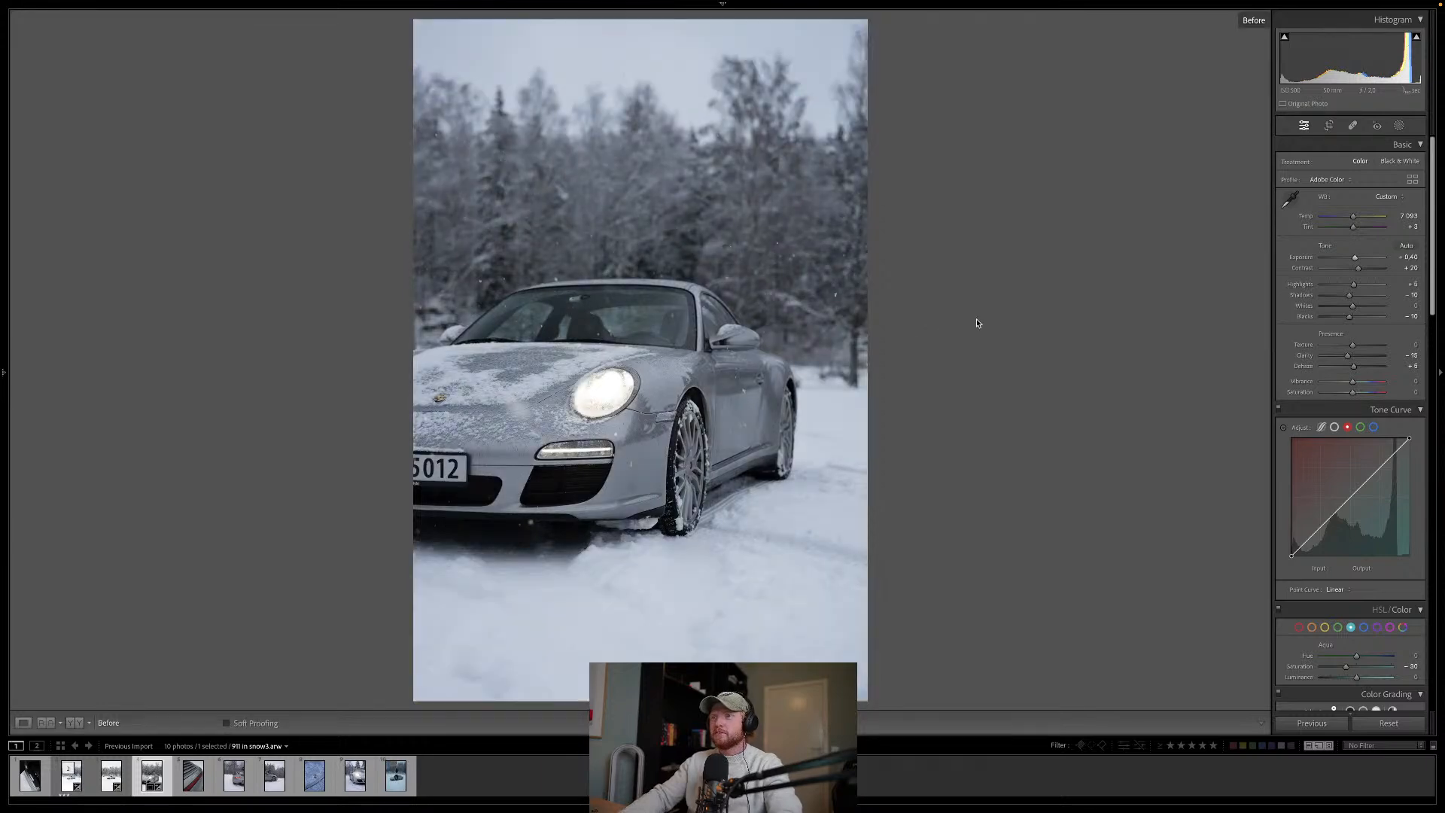
key(backslash)
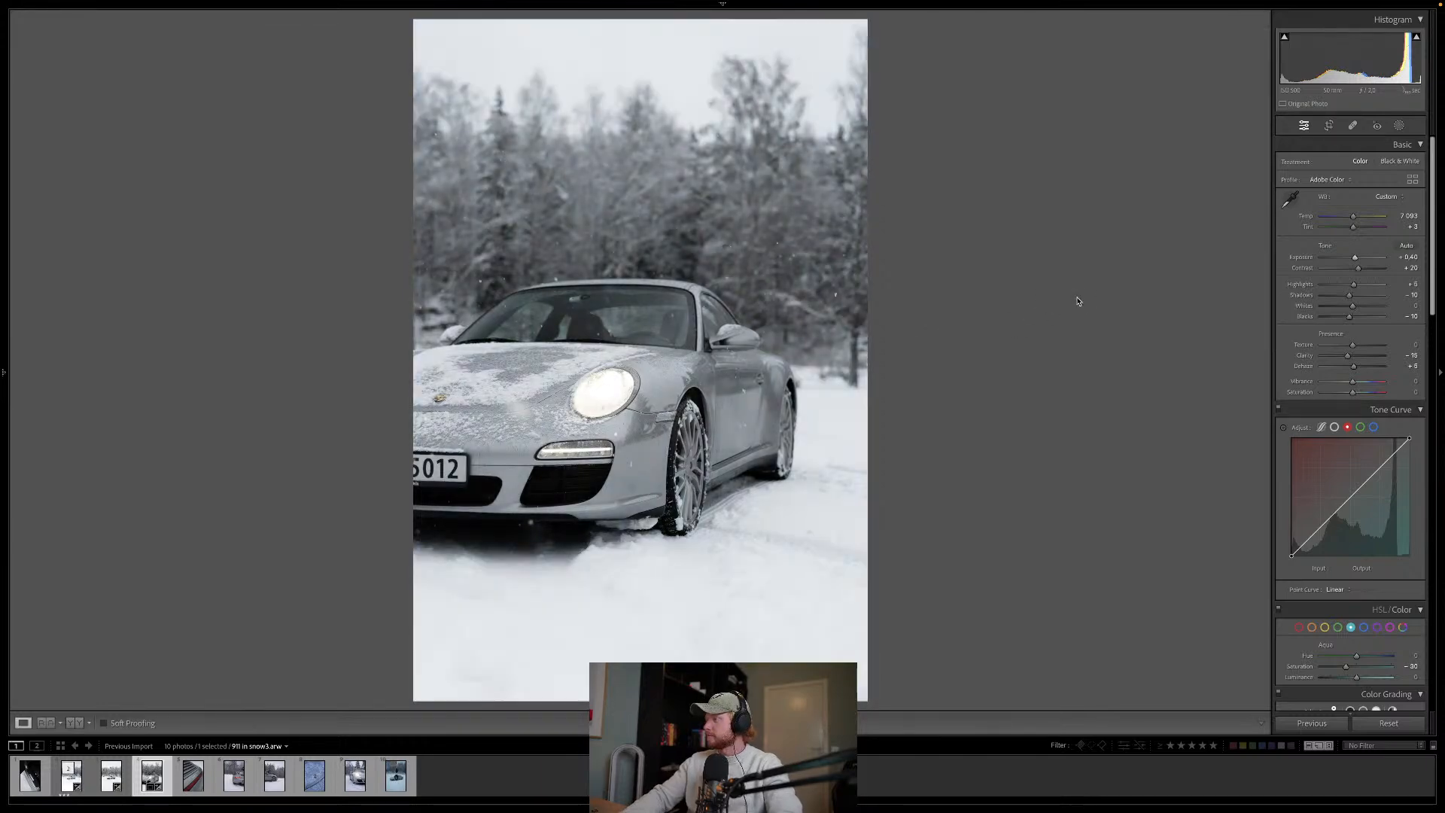
click(1361, 311)
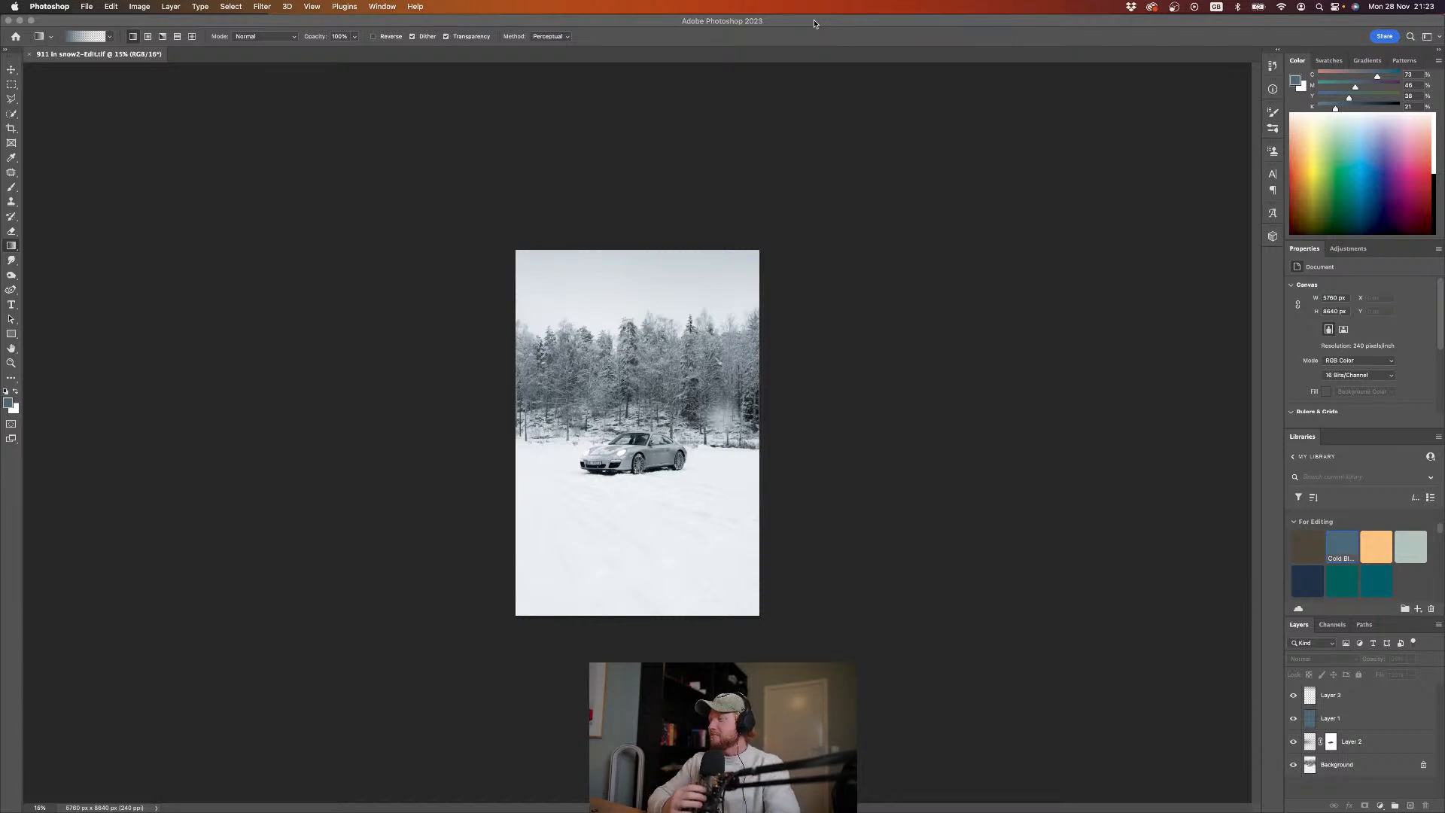
click(815, 22)
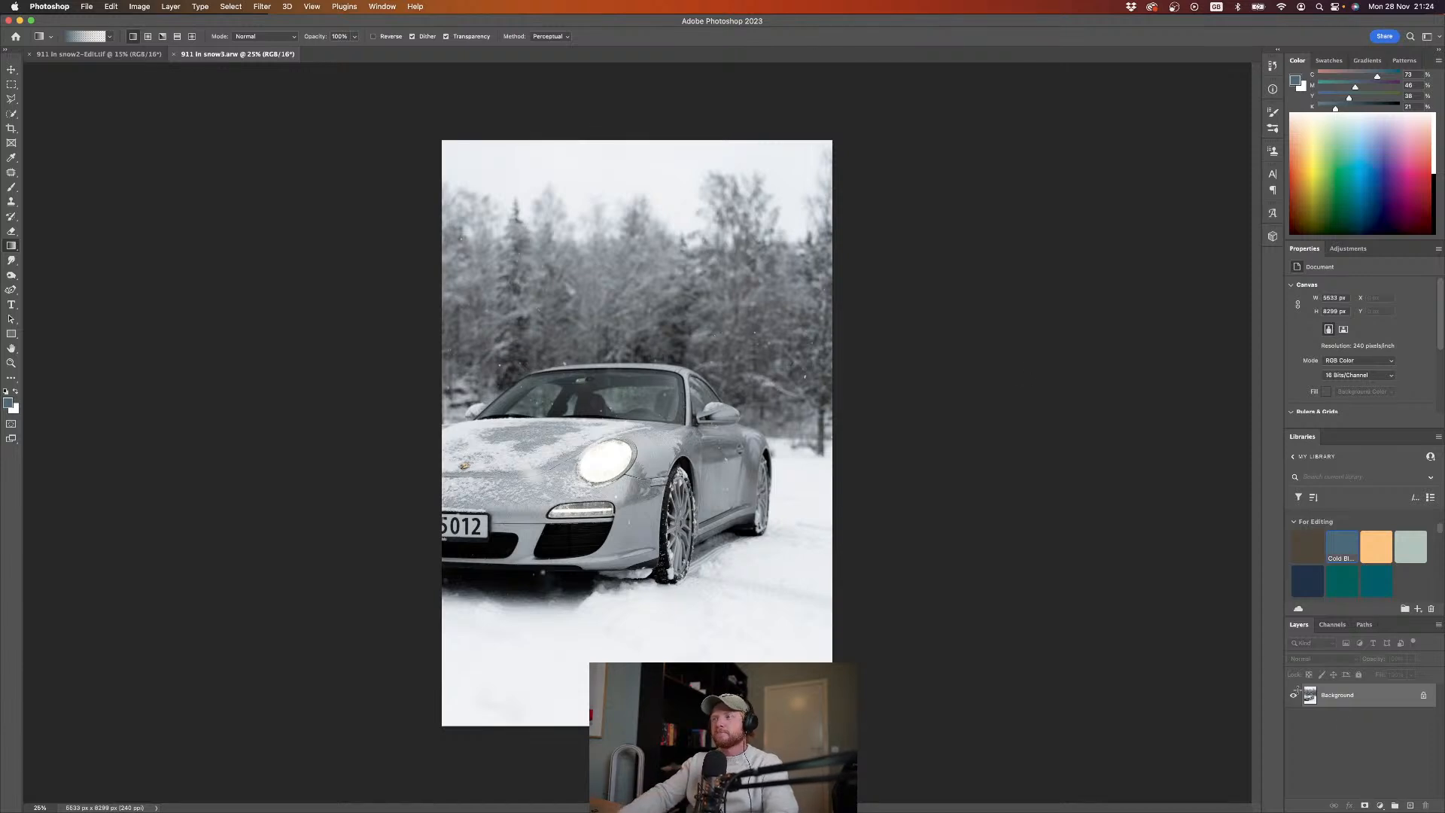
Step: Fill a new layer above the background with the cold blue and set its blend mode to Soft Light
click(1410, 806)
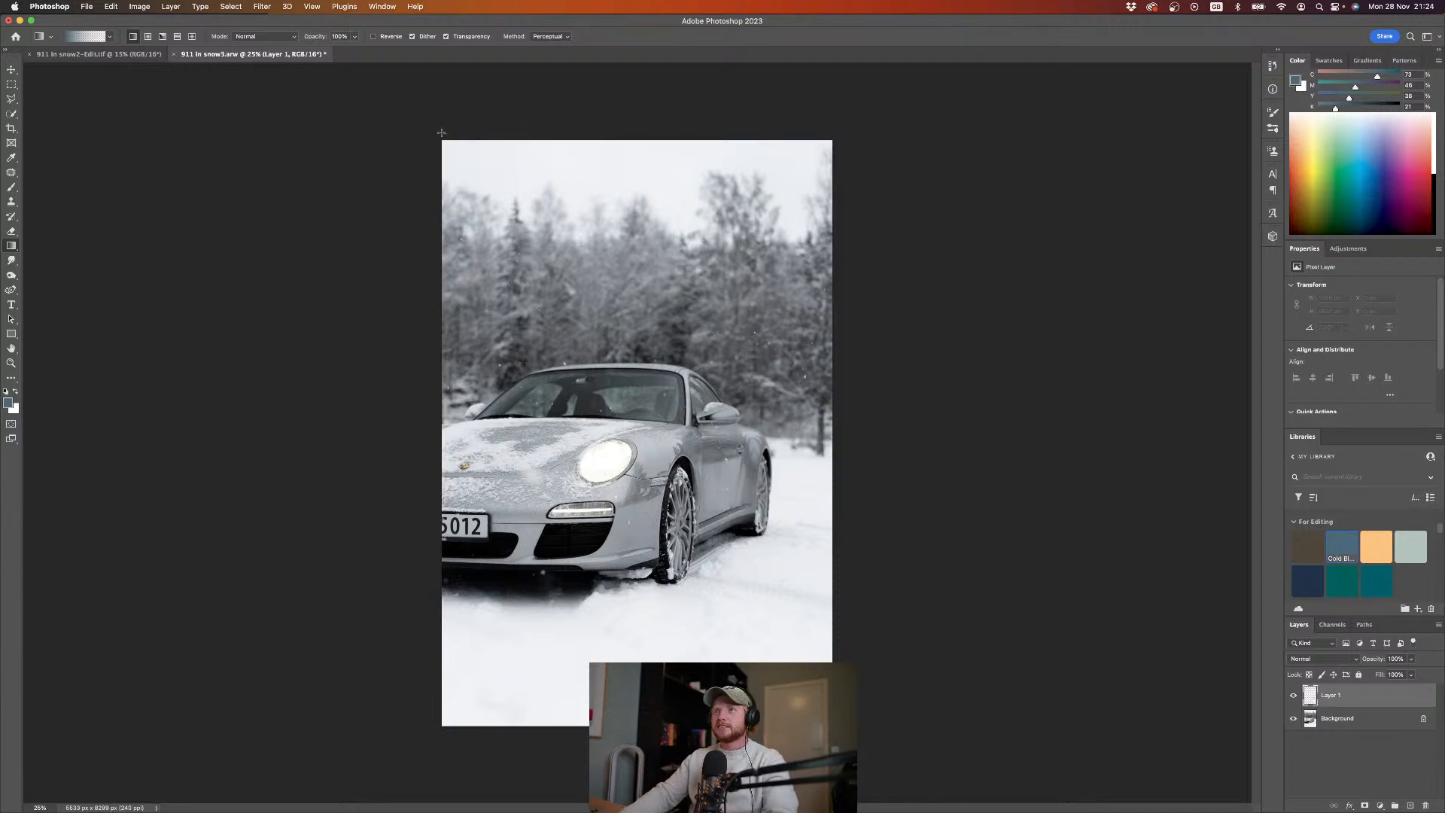
mouse_move(442, 133)
mouse_down()
mouse_move(424, 114)
mouse_move(439, 119)
mouse_up()
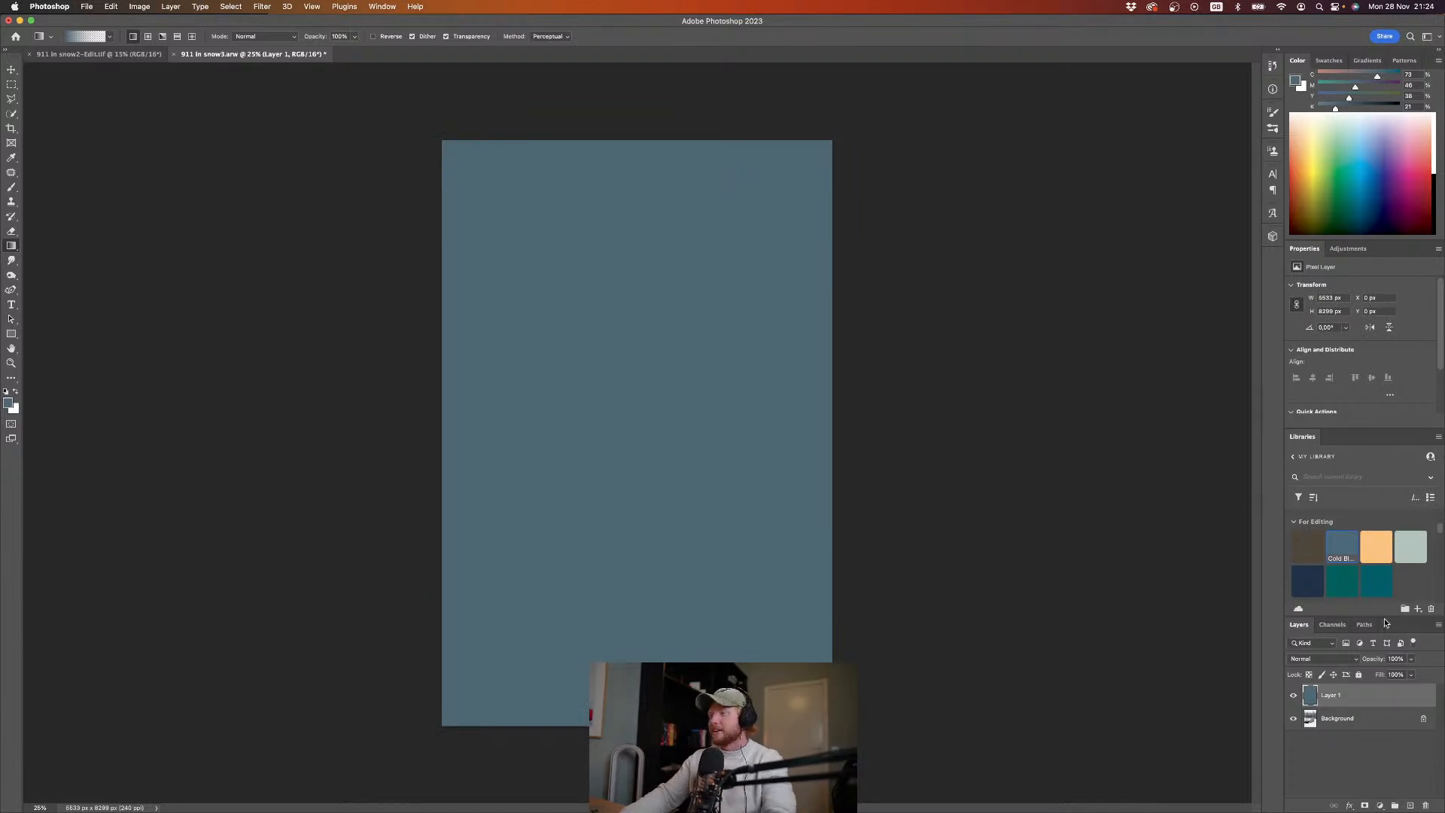
click(1358, 661)
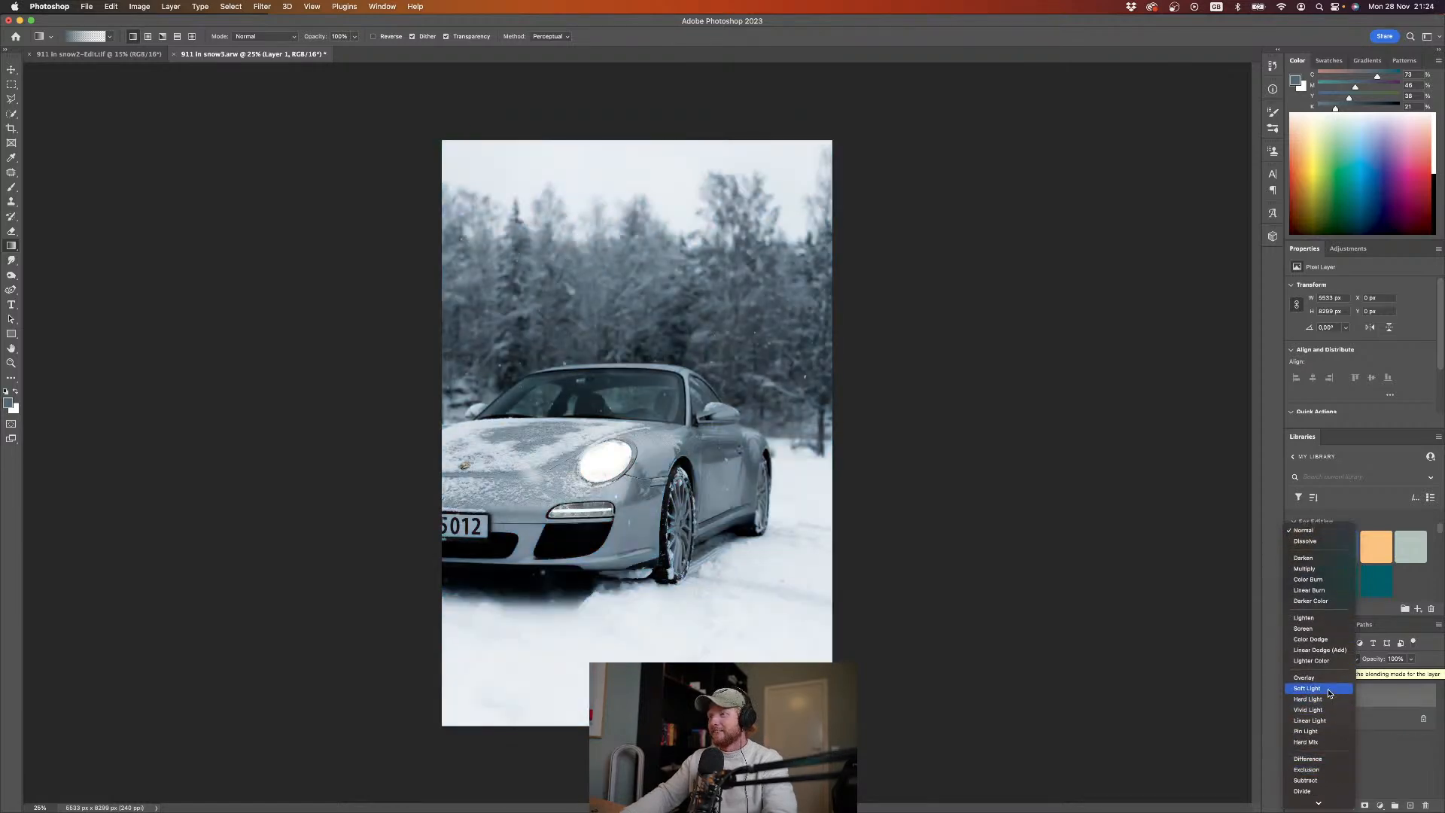
click(1316, 774)
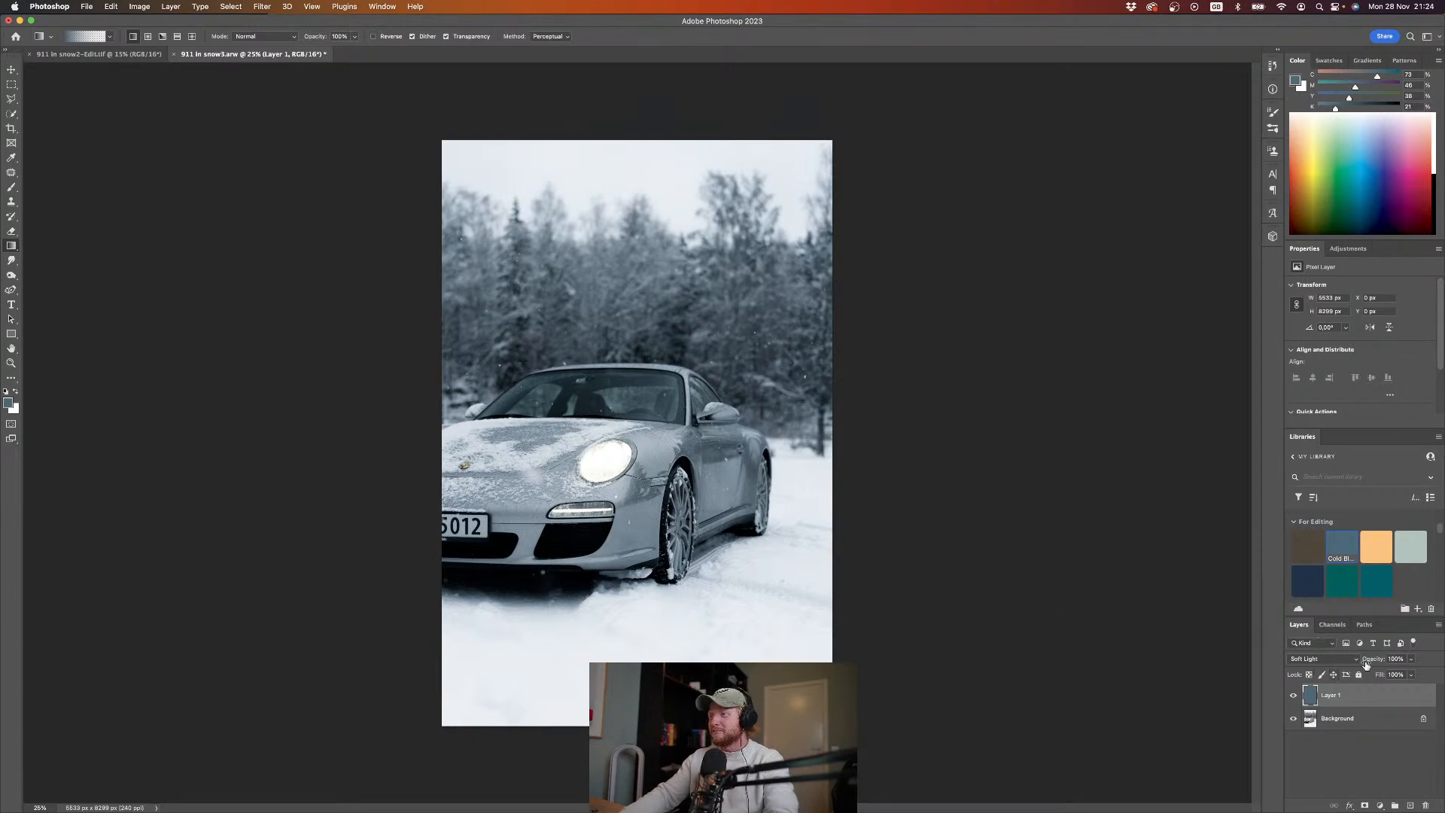
Step: Lower the blue layer's opacity to 50%, compare the photo with the layer hidden and shown, and deselect the layer
drag(1370, 662, 1347, 671)
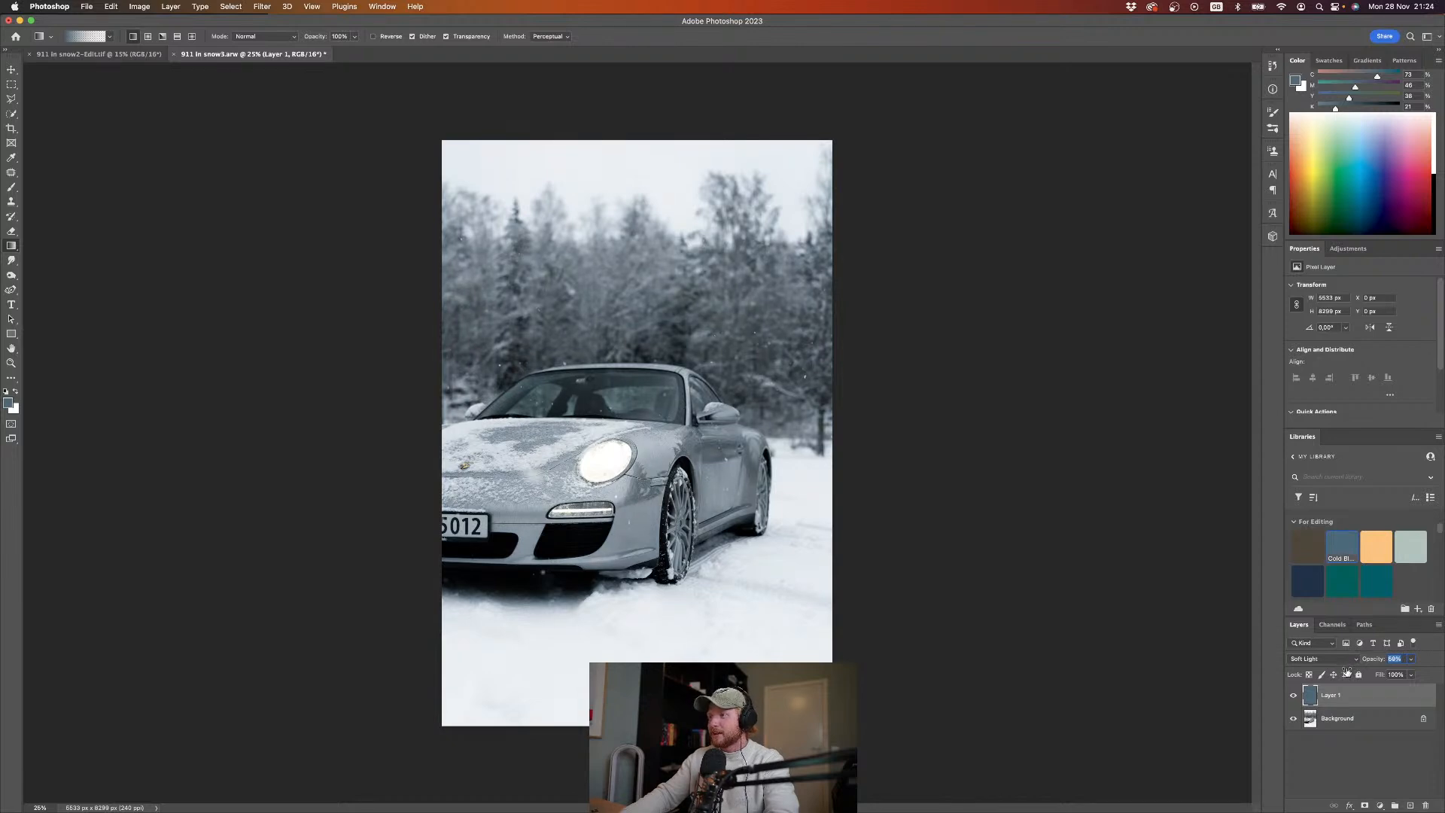
click(1294, 695)
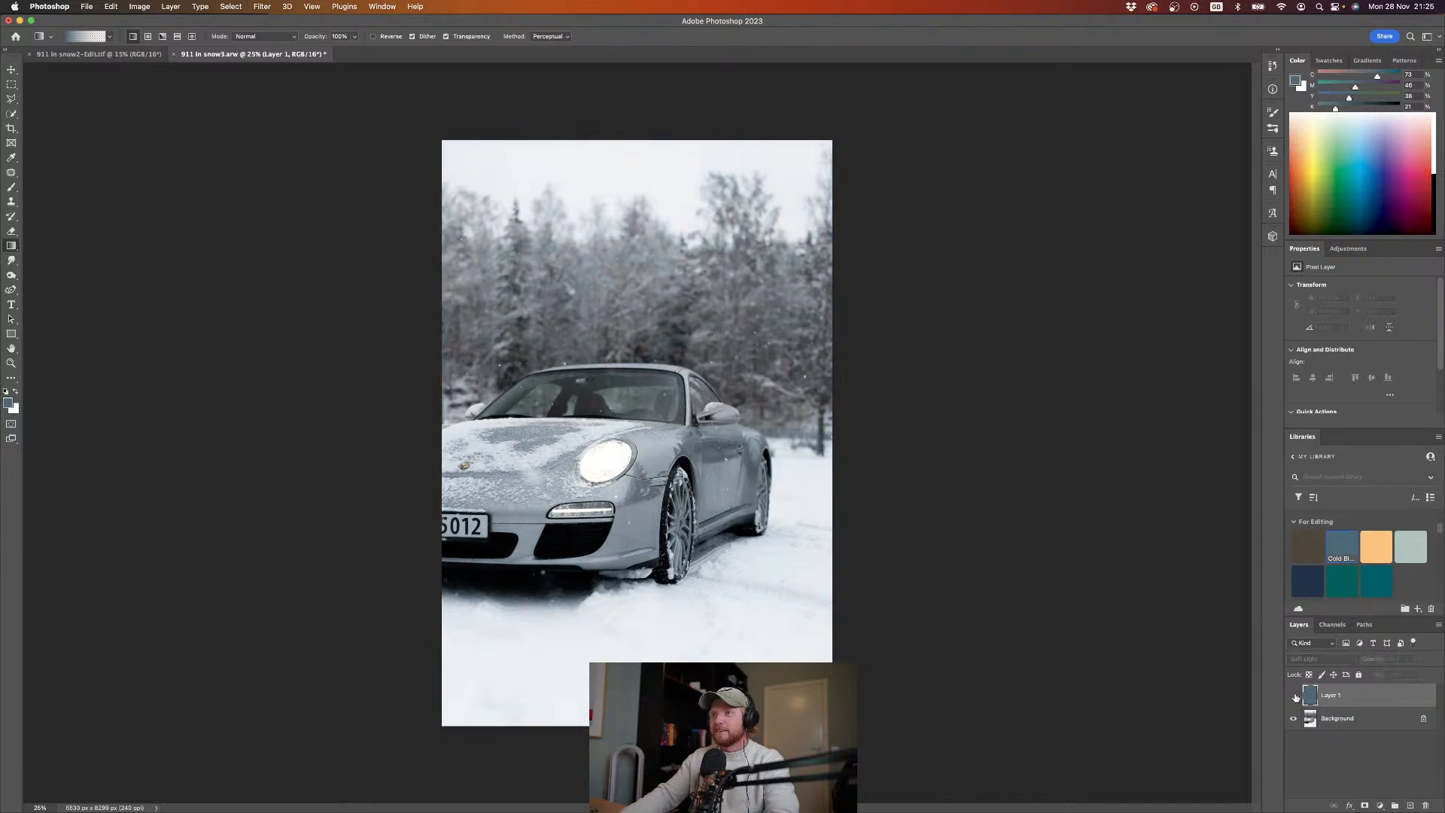
click(1294, 696)
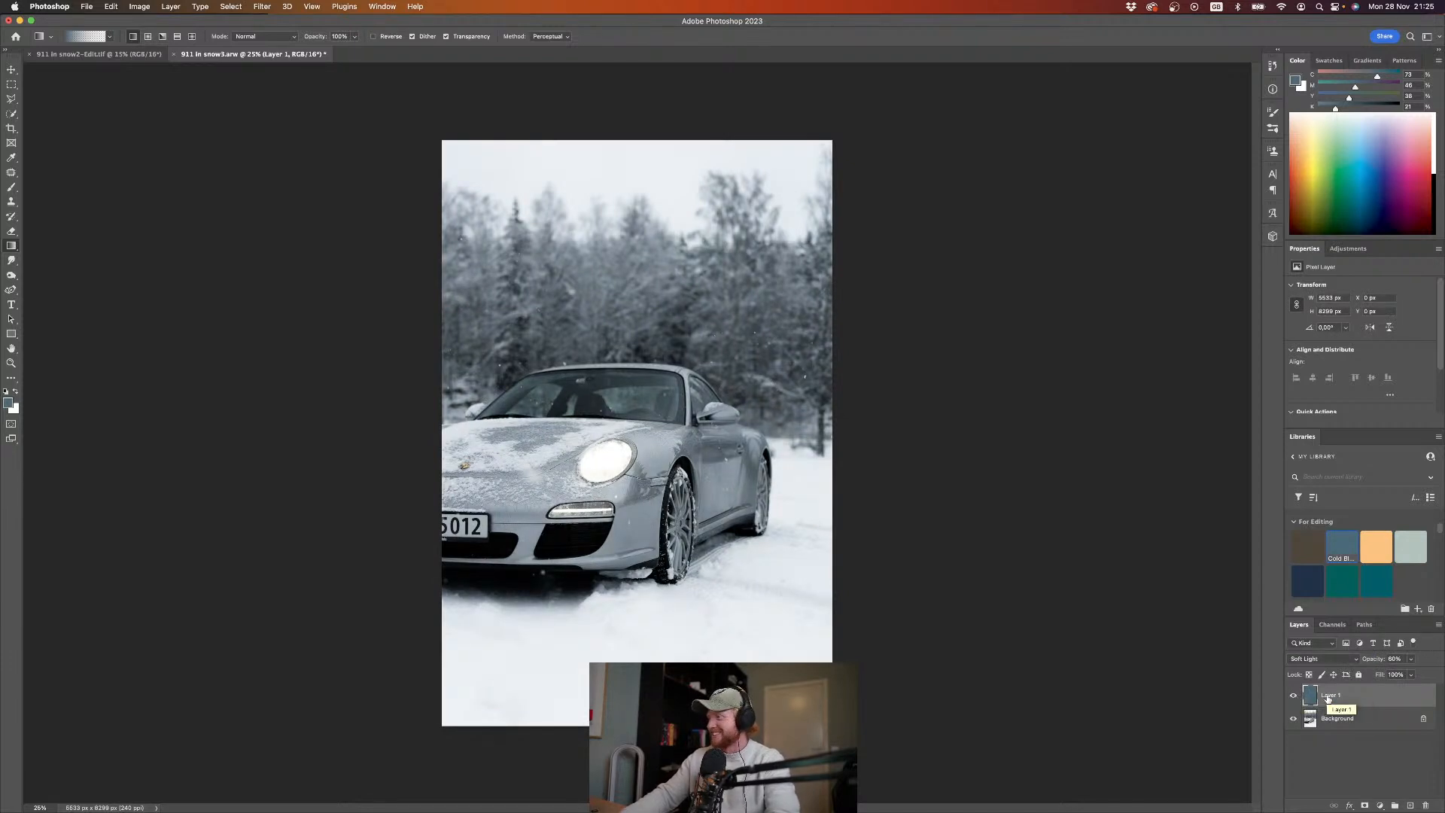
click(1342, 741)
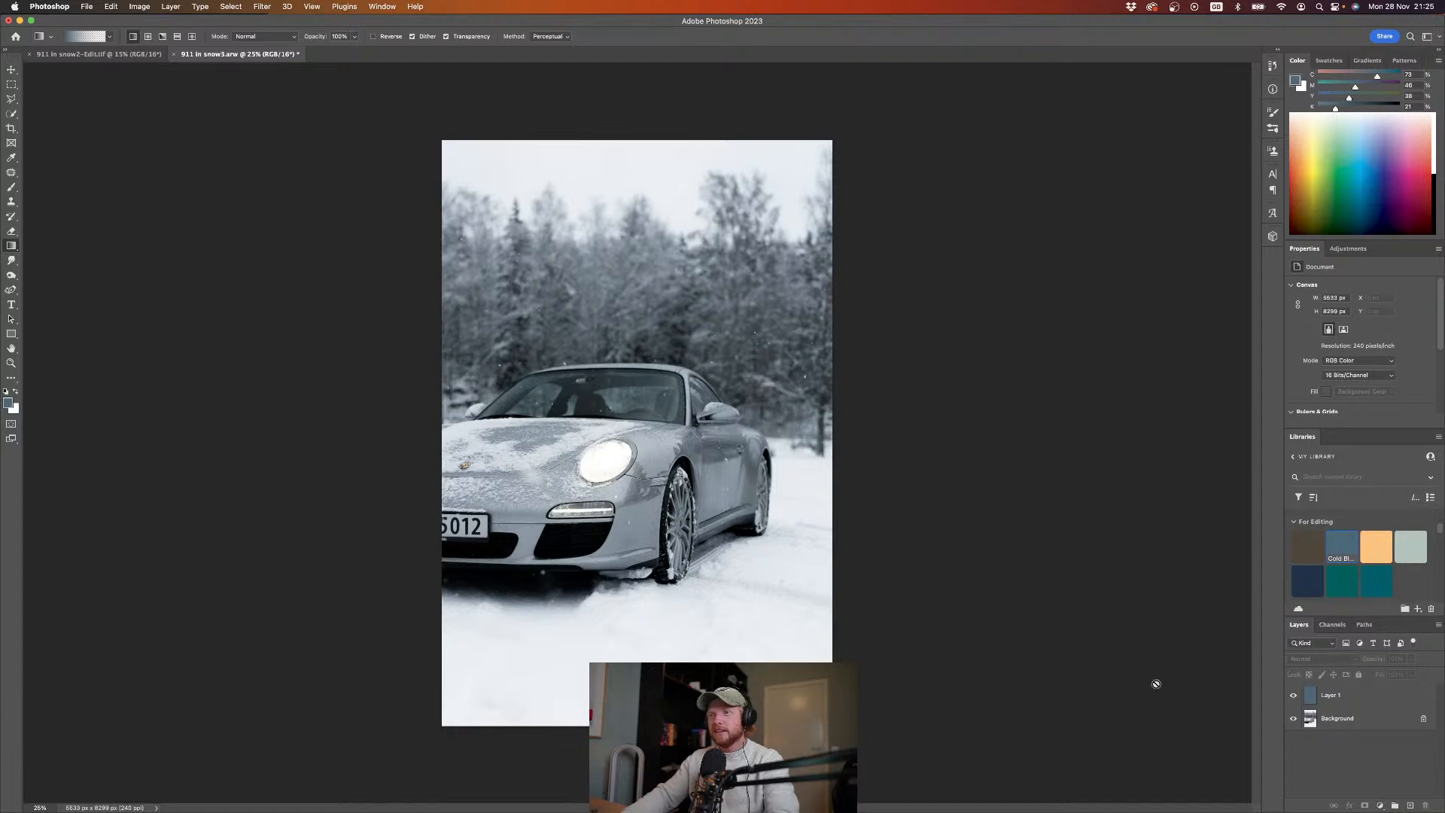
Step: Add an empty layer between the blue layer and the background, and bring up the brush presets for the Brush tool
click(1410, 806)
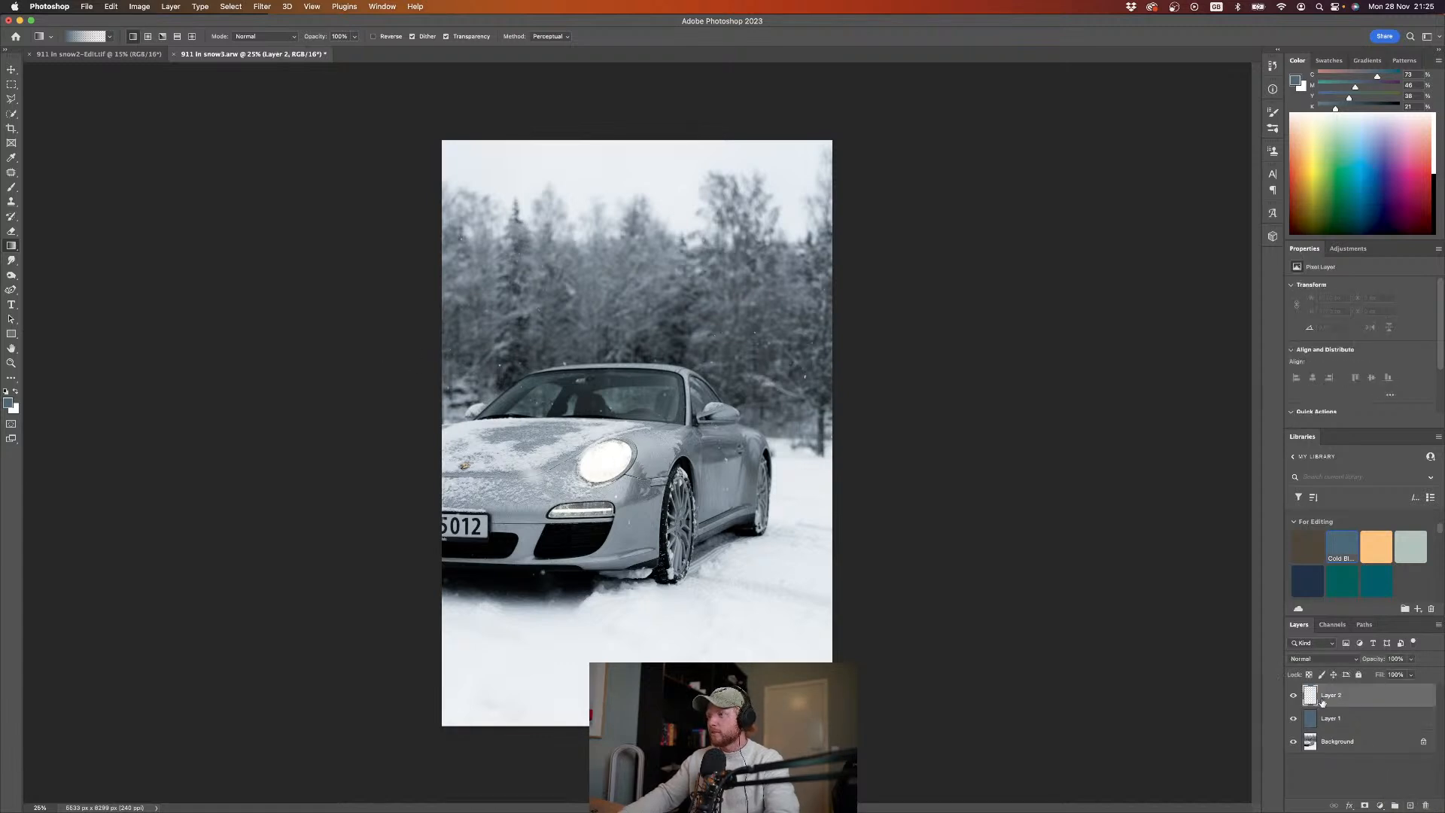
drag(1323, 702, 1314, 723)
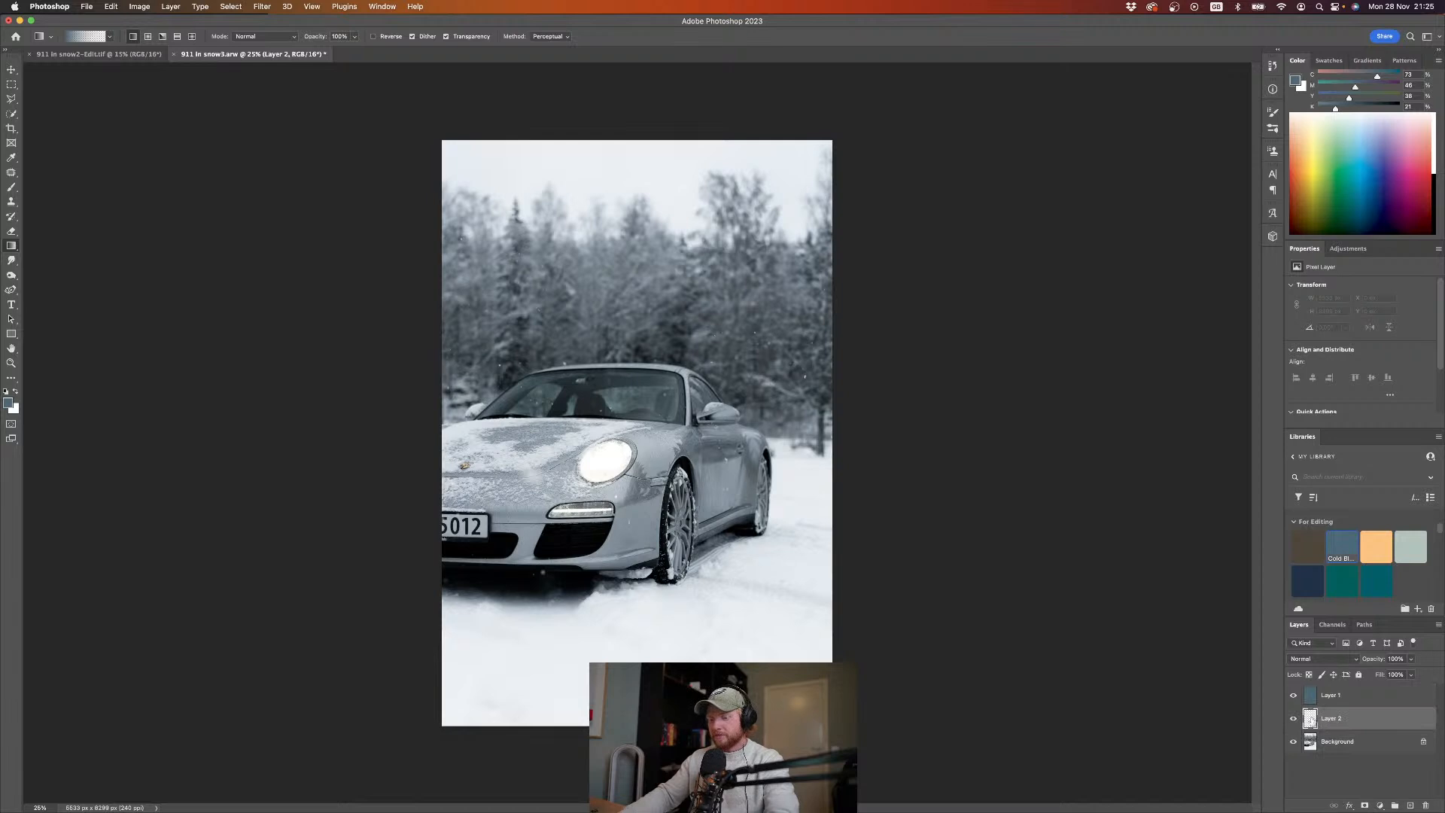
key(b)
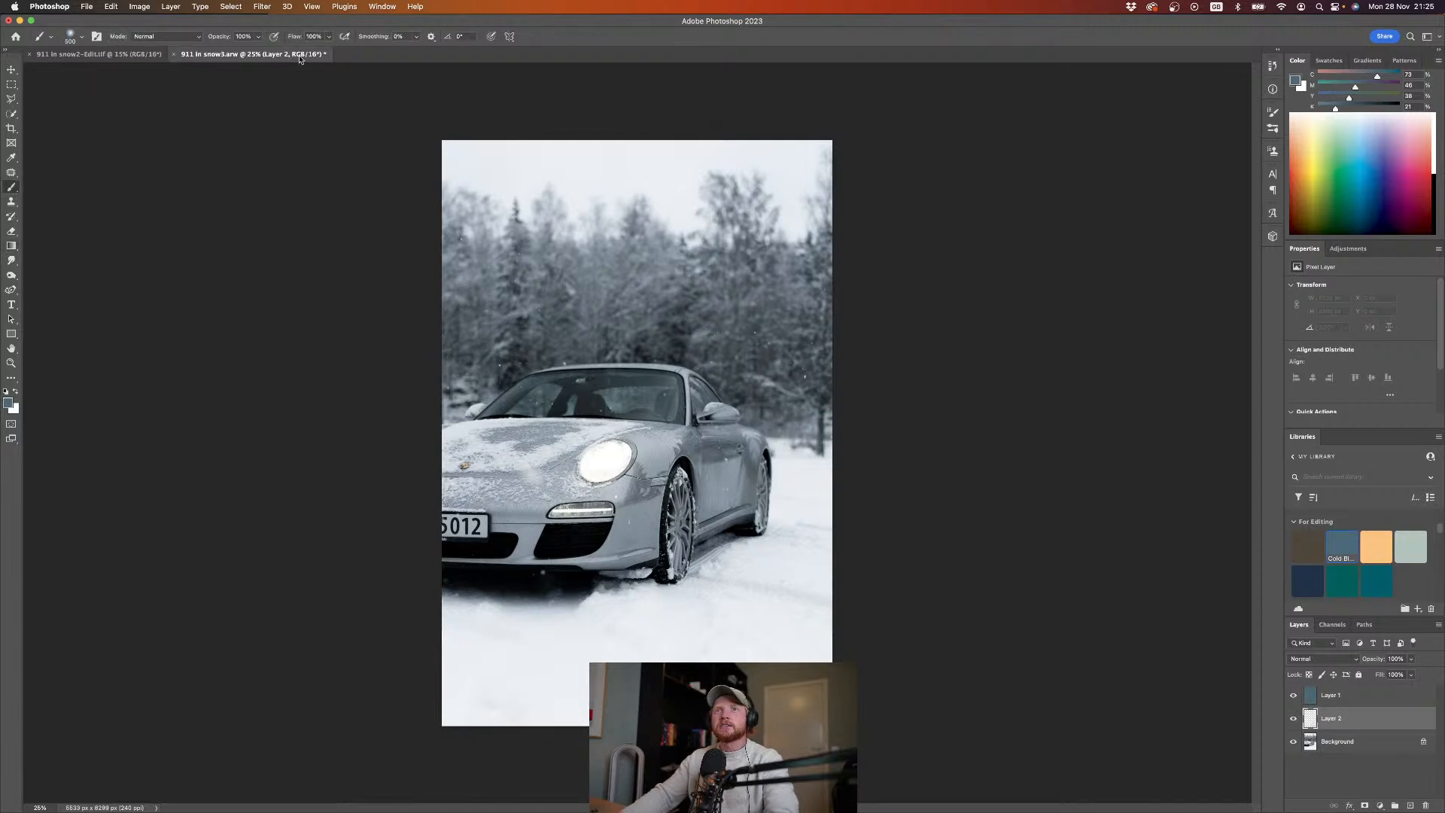
click(1273, 112)
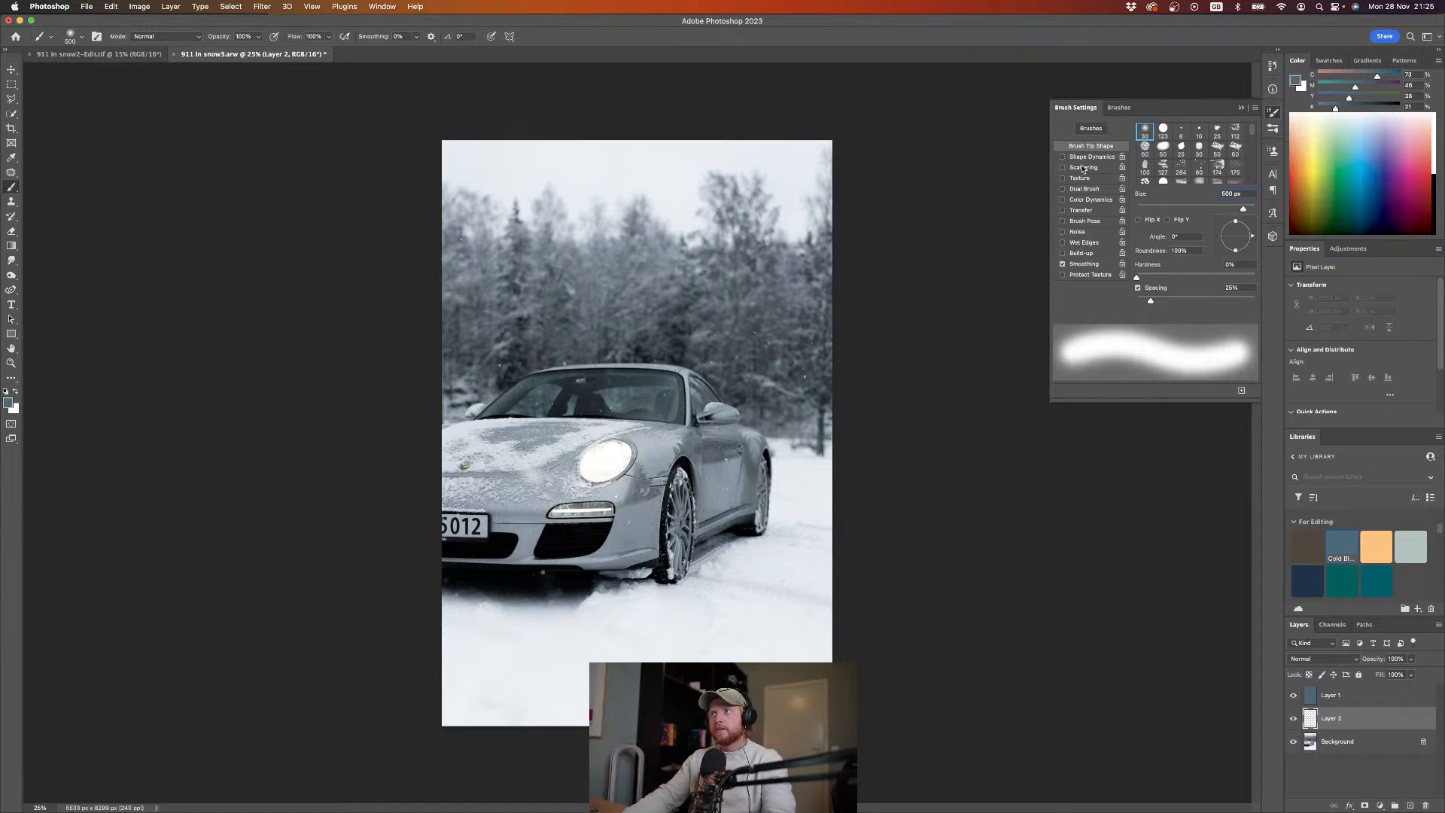
click(1109, 111)
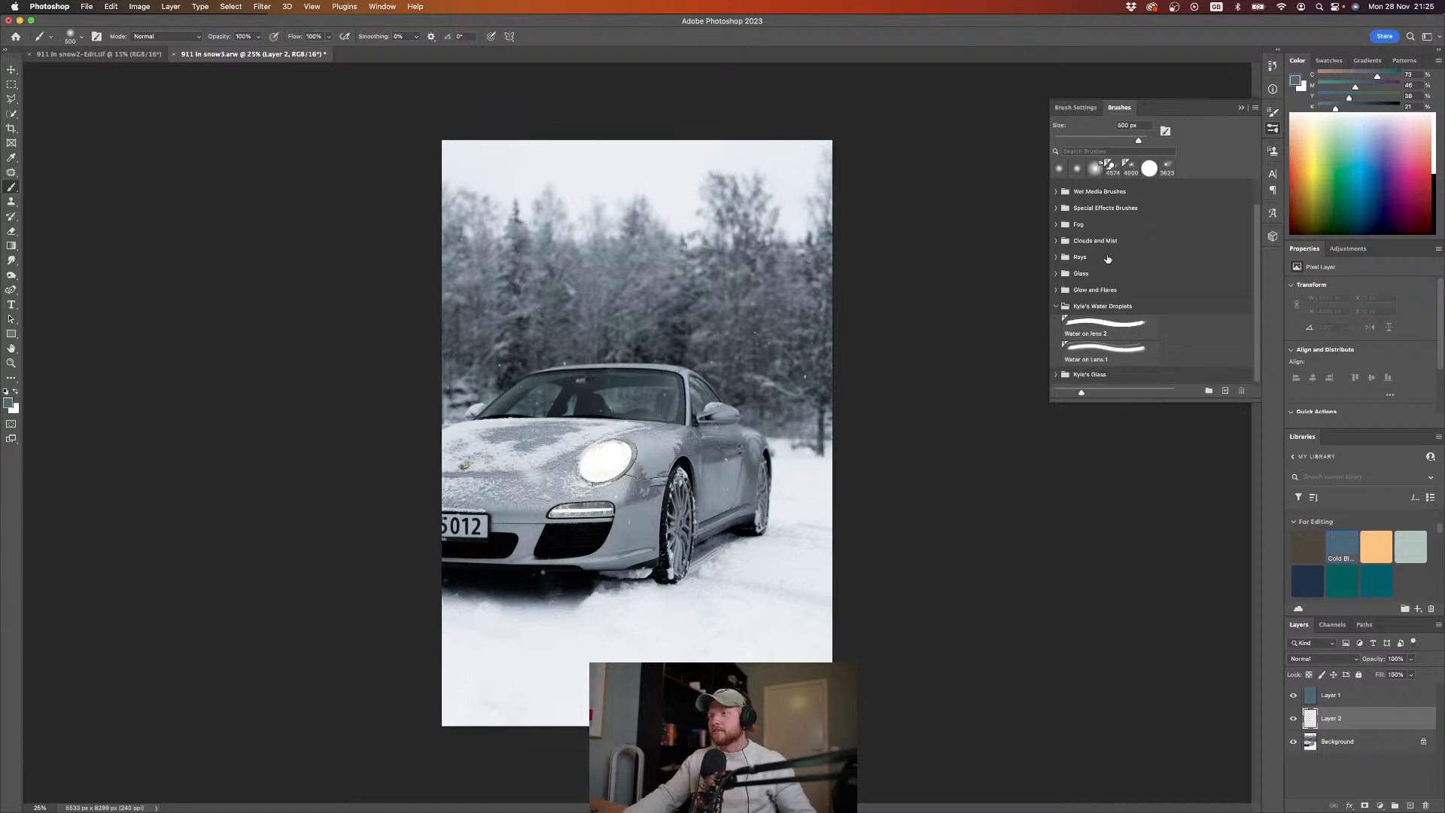
Step: Try the Water on lens 2 brush preset and close the Kyle's Water Droplets group
scroll(1108, 258, down, 2)
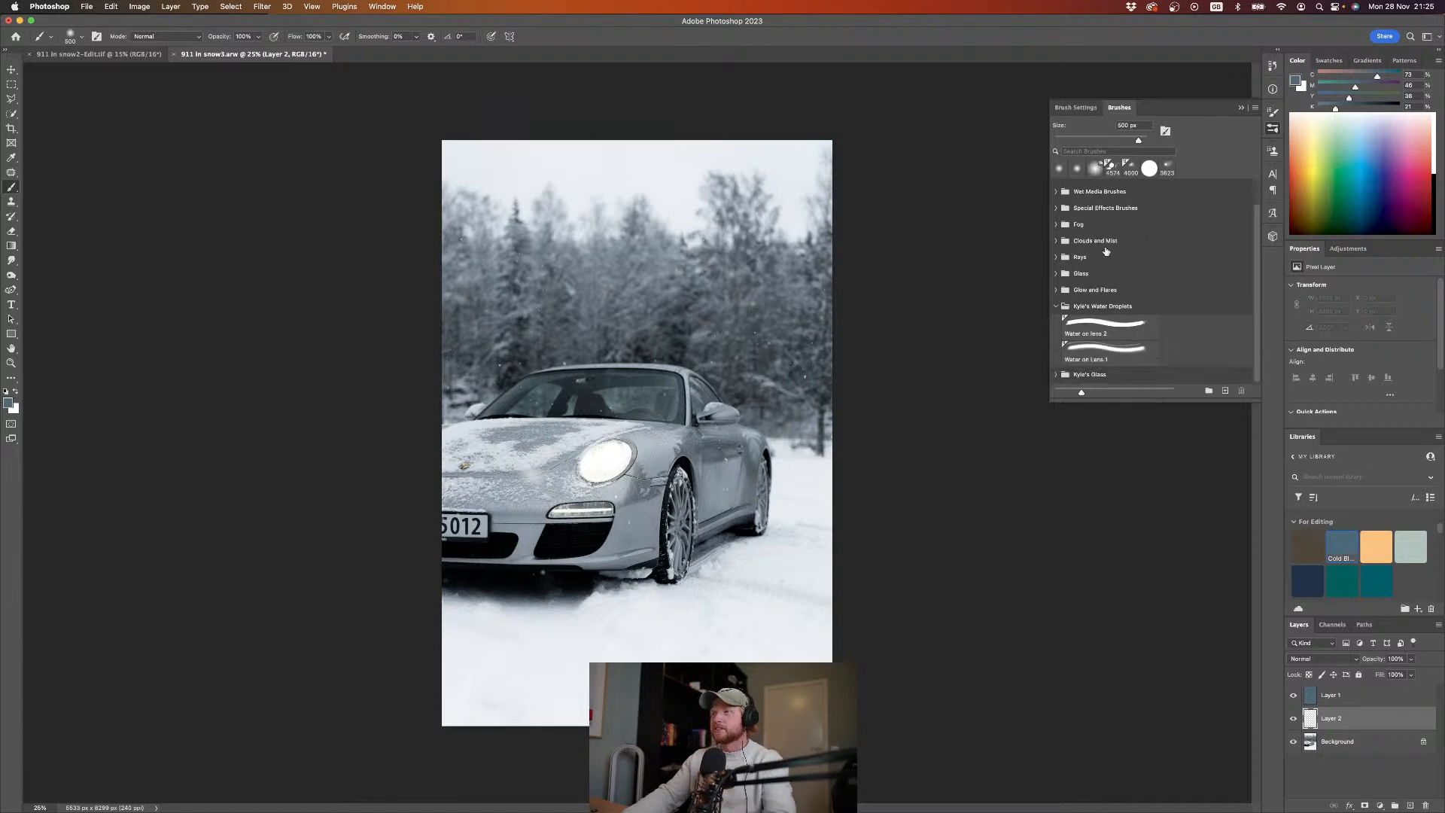
click(1098, 329)
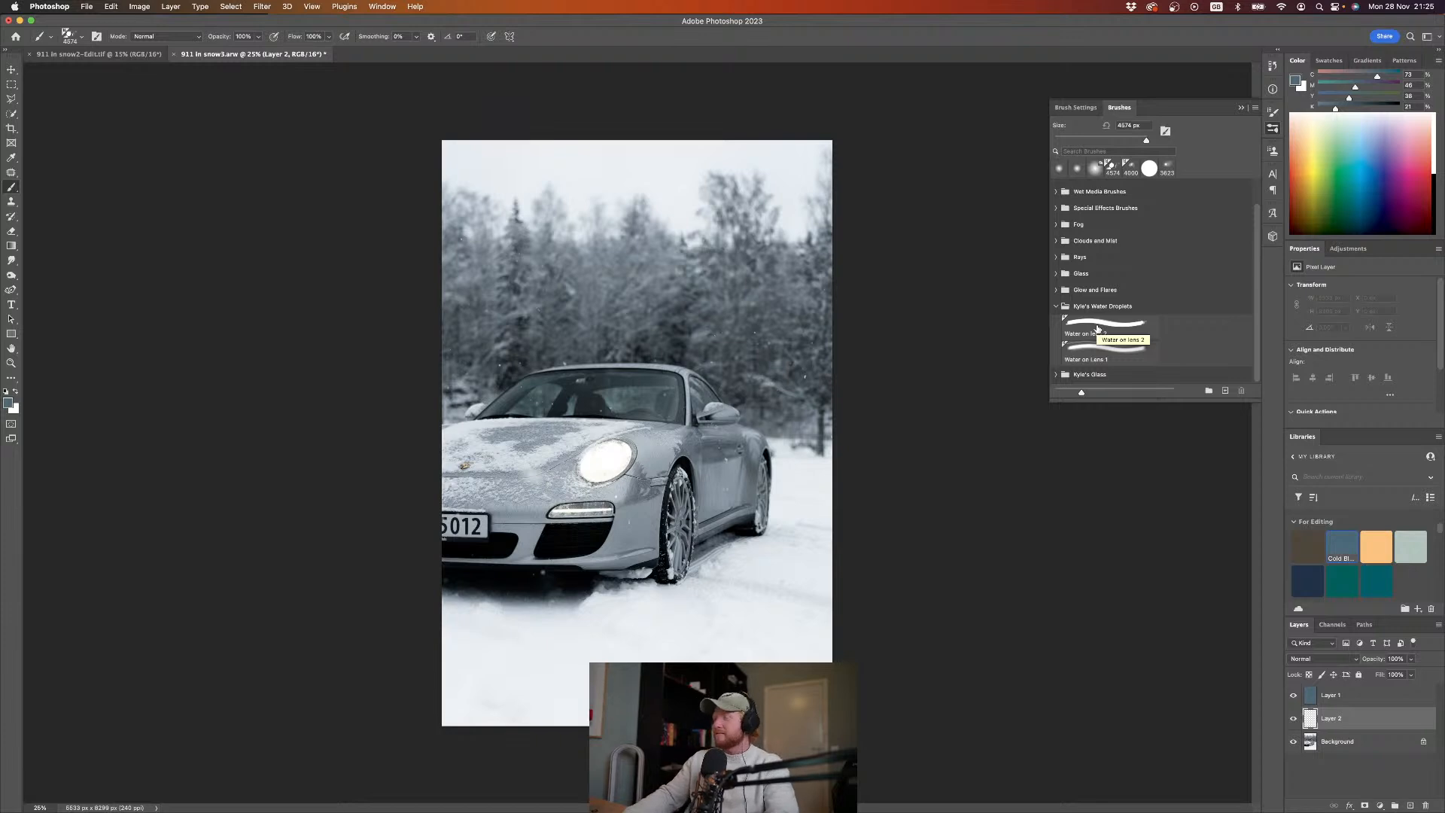
click(1098, 338)
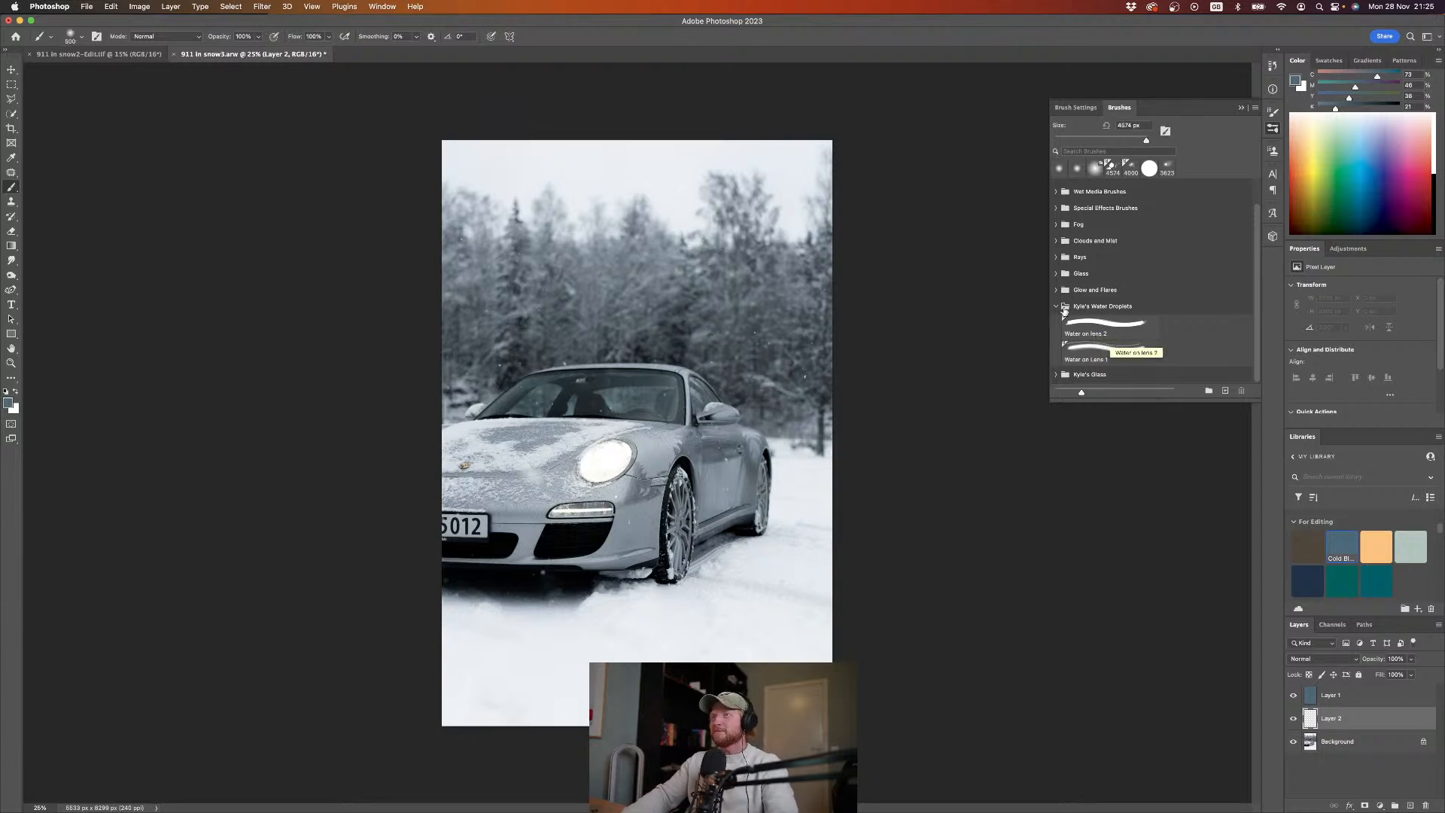
click(1057, 308)
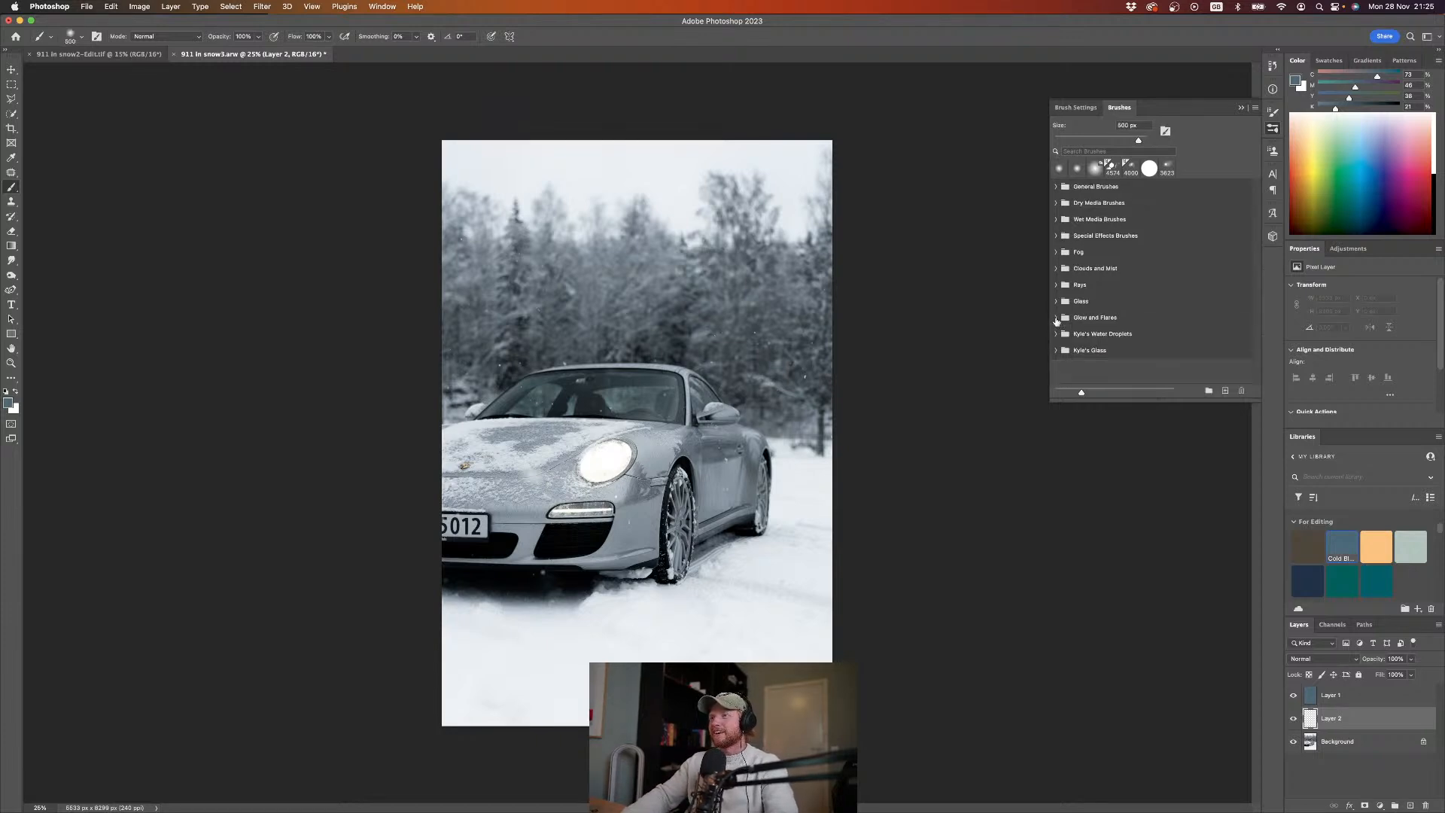
Step: Try a blue Glow 4.jpg stamp from the Glow and Flares brushes over the headlight and undo it
click(1056, 319)
scroll(1117, 348, down, 2)
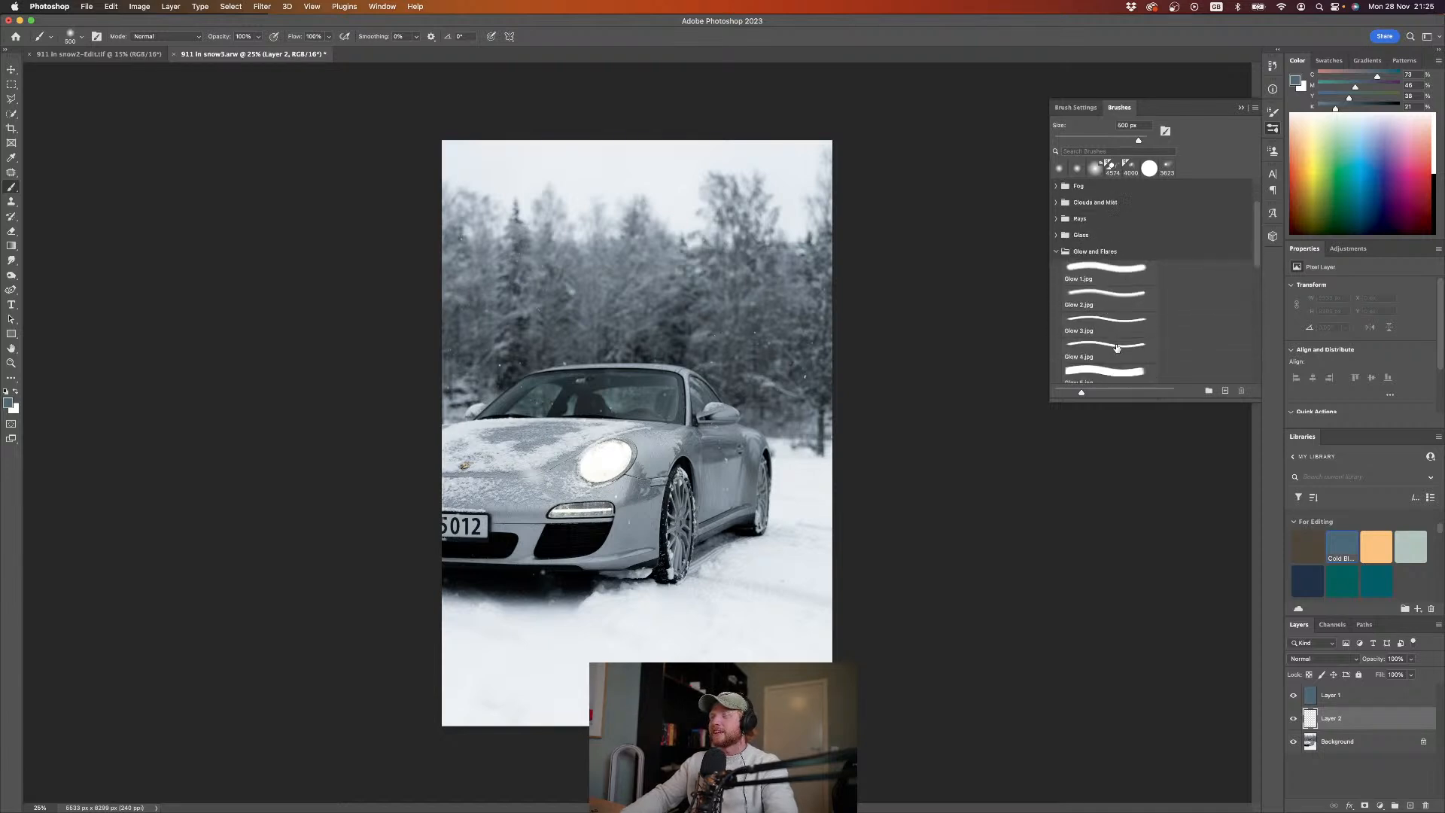
scroll(1118, 347, down, 1)
click(1115, 288)
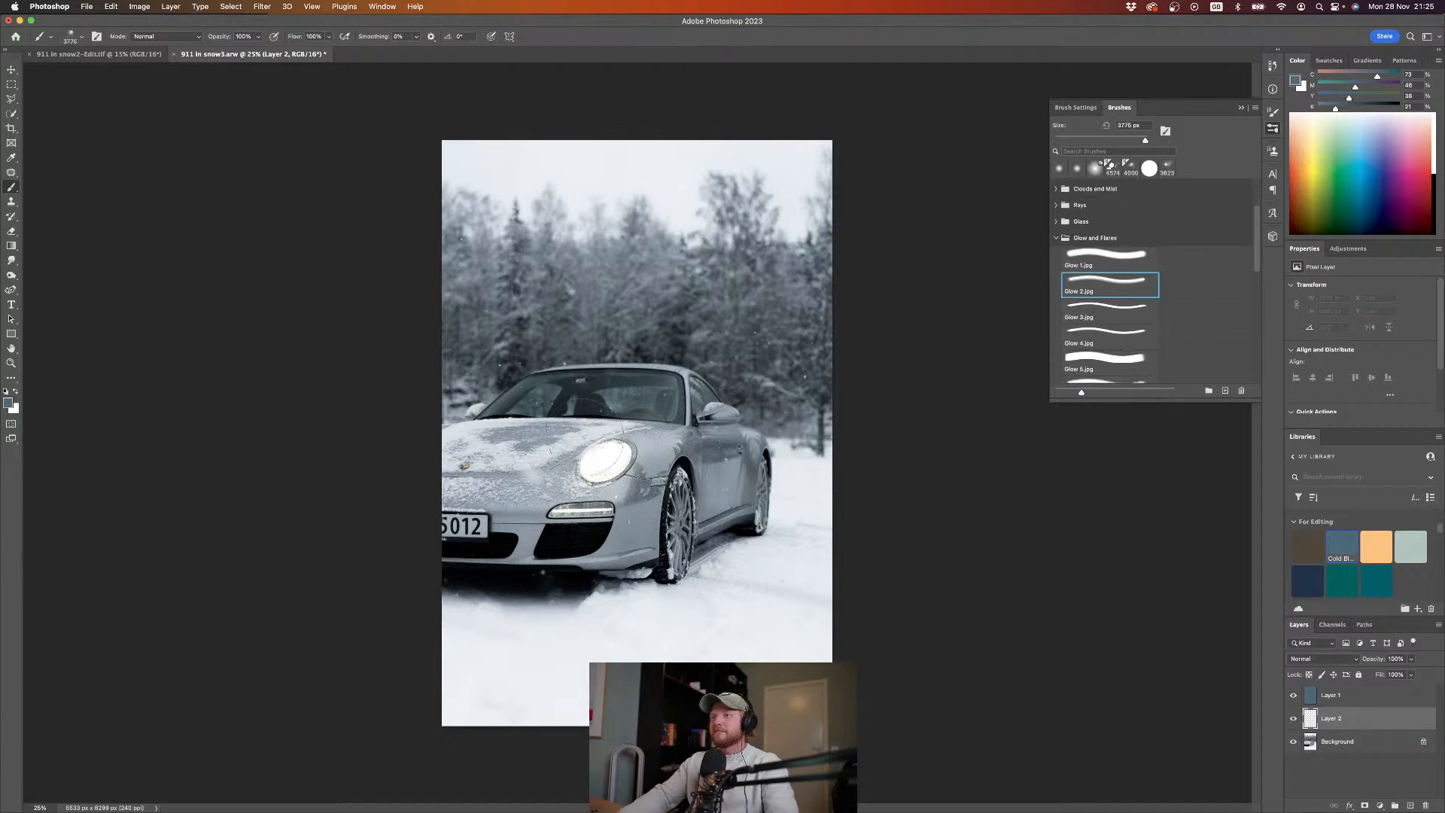
click(1118, 339)
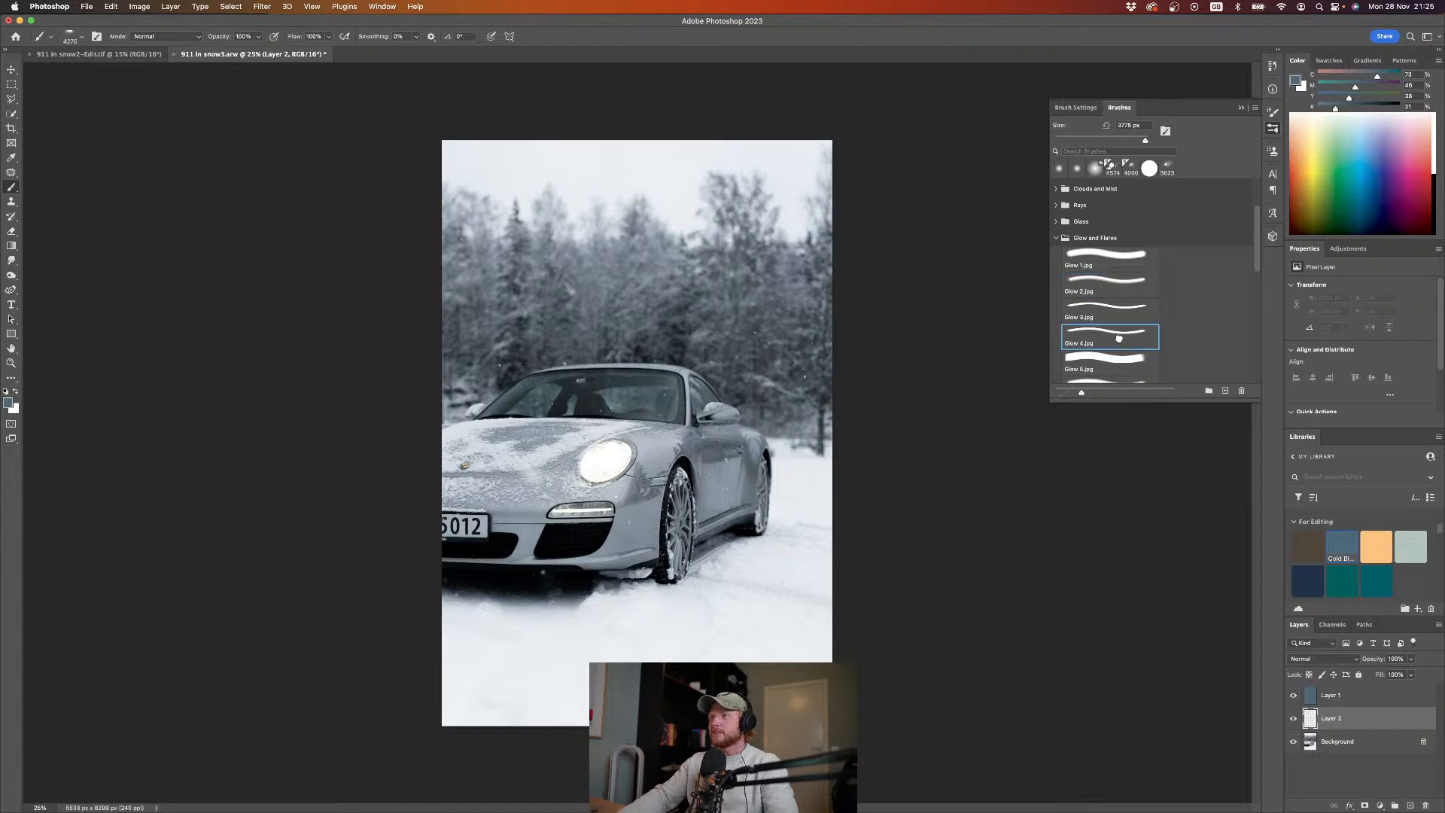
click(580, 460)
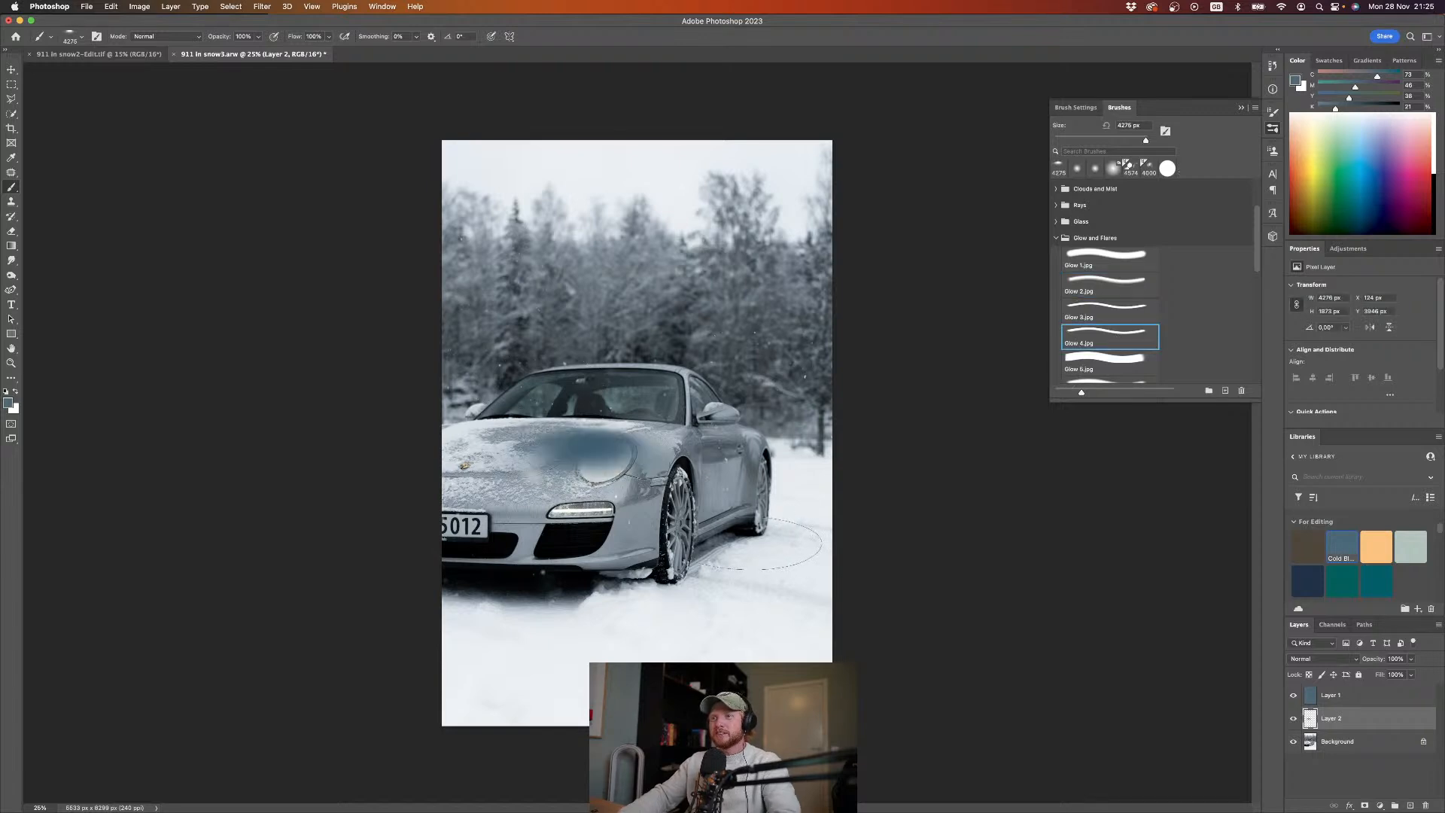
key(super+z)
Step: Try a Glow 5.jpg stamp and a Glow 6.jpg stamp over the front of the car, undoing each one
click(1110, 361)
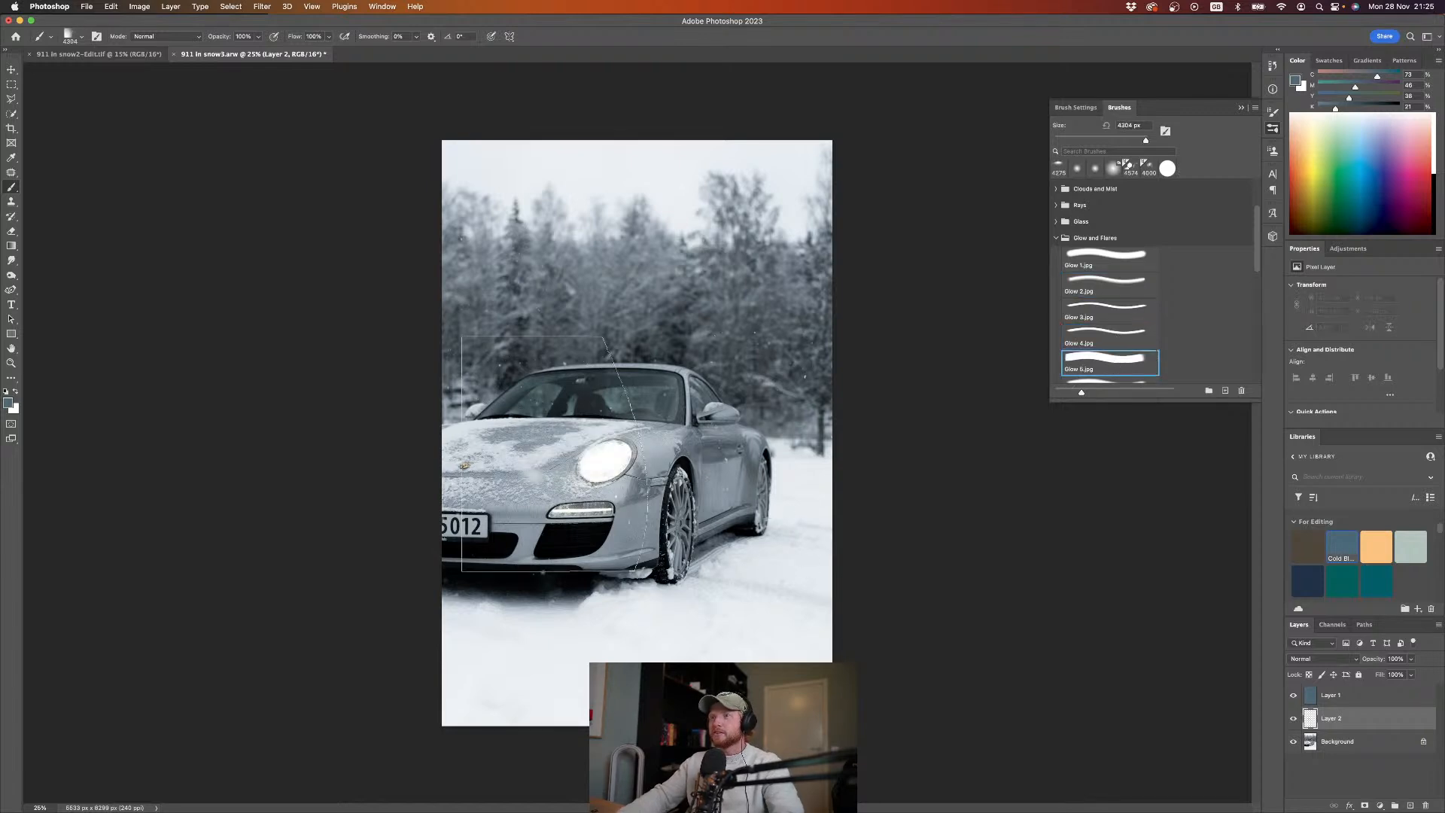
click(555, 454)
key(super+z)
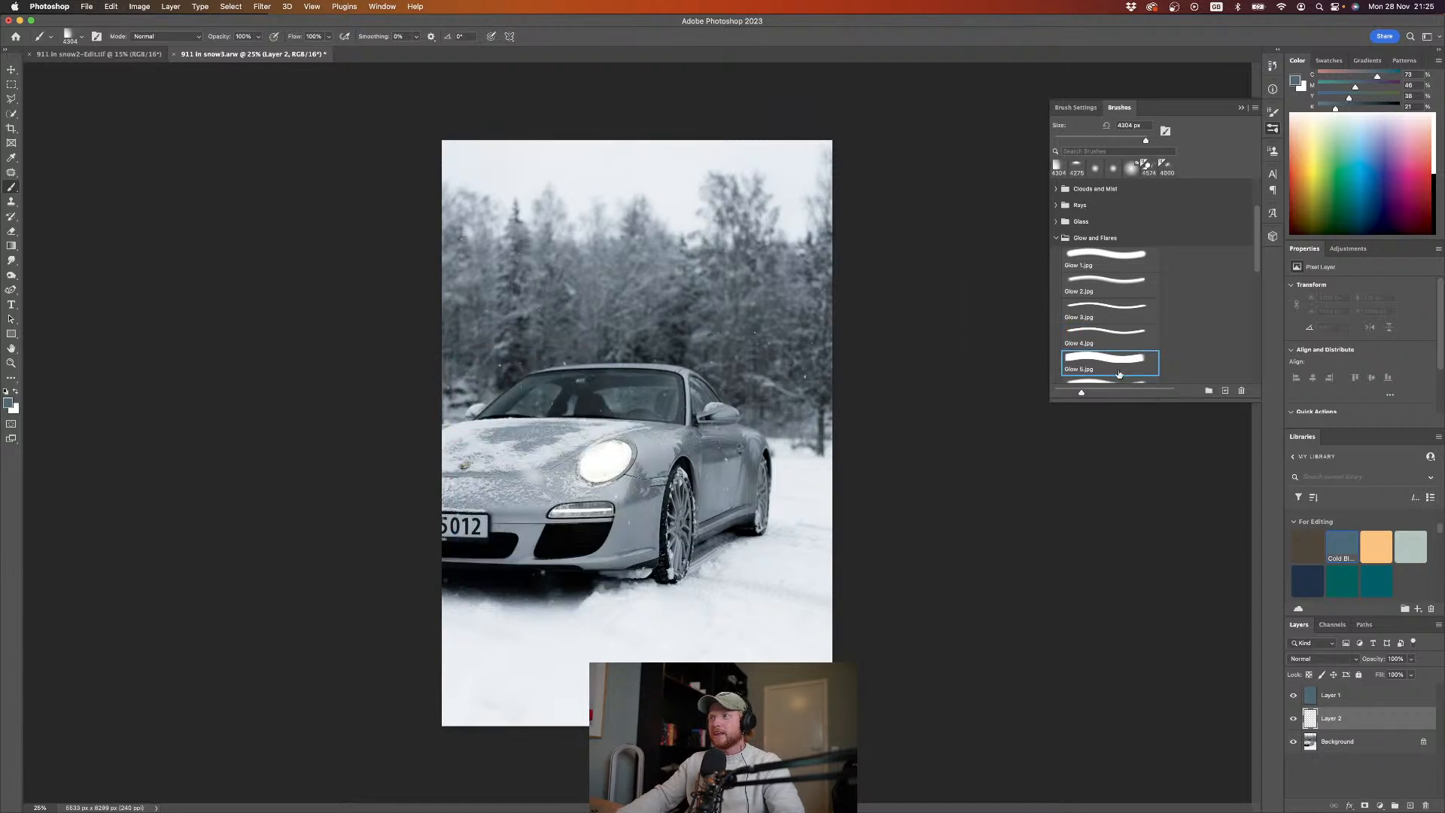
scroll(1119, 375, down, 3)
click(1111, 296)
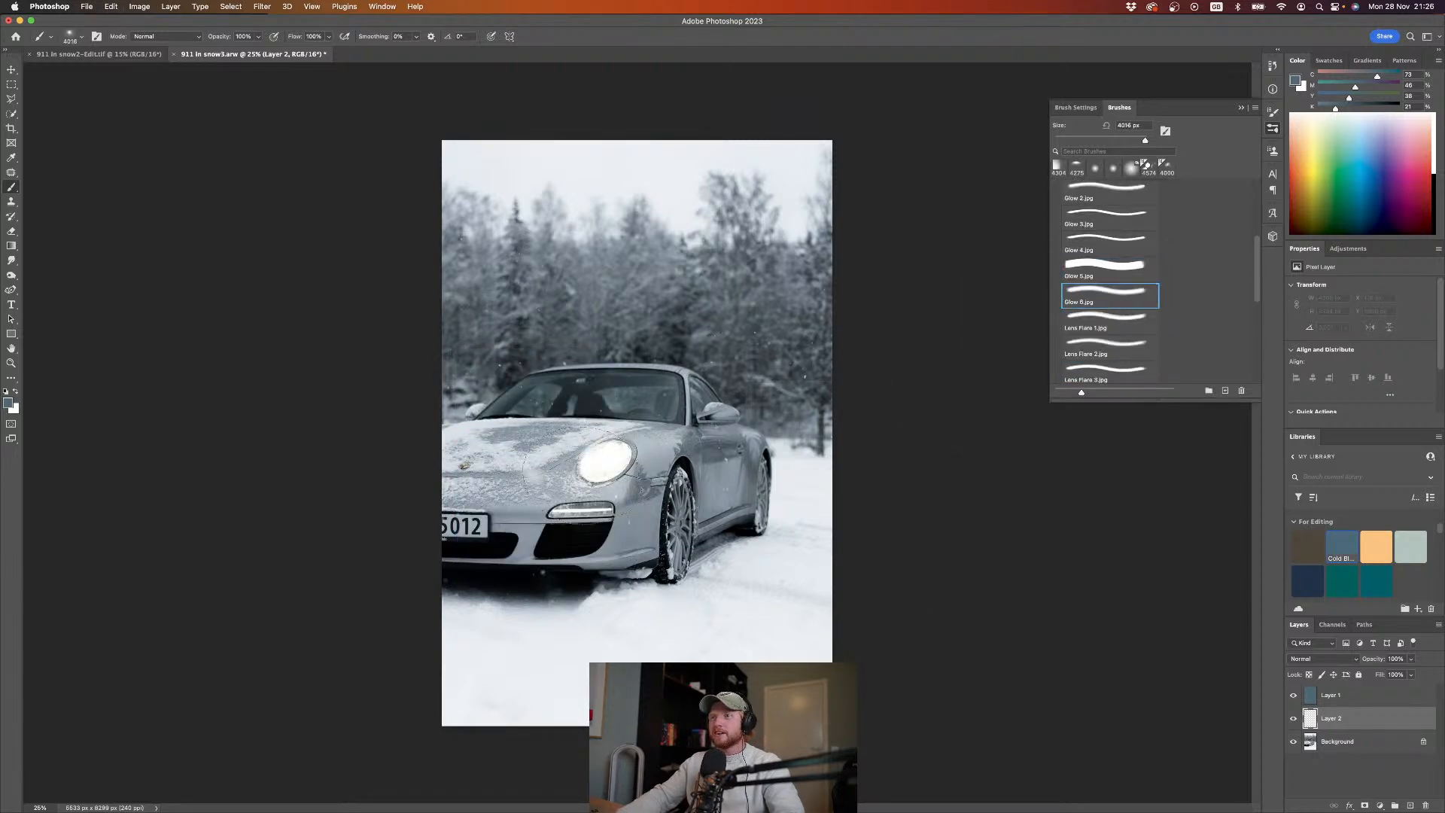
click(576, 480)
key(super+z)
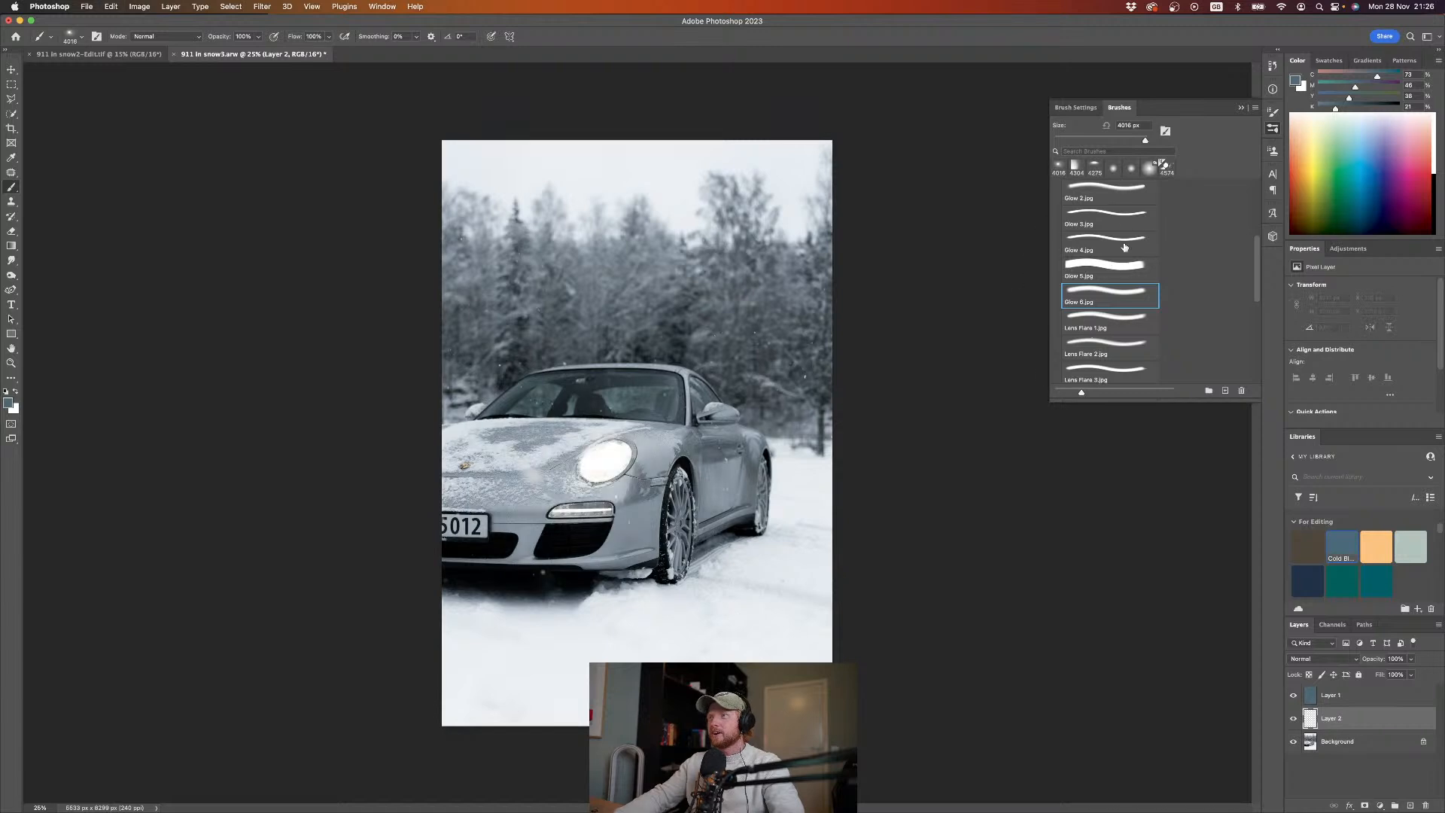
Step: Choose the Glow 4.jpg brush and set the foreground colour to the soft orange swatch from the For Editing library group
click(1125, 247)
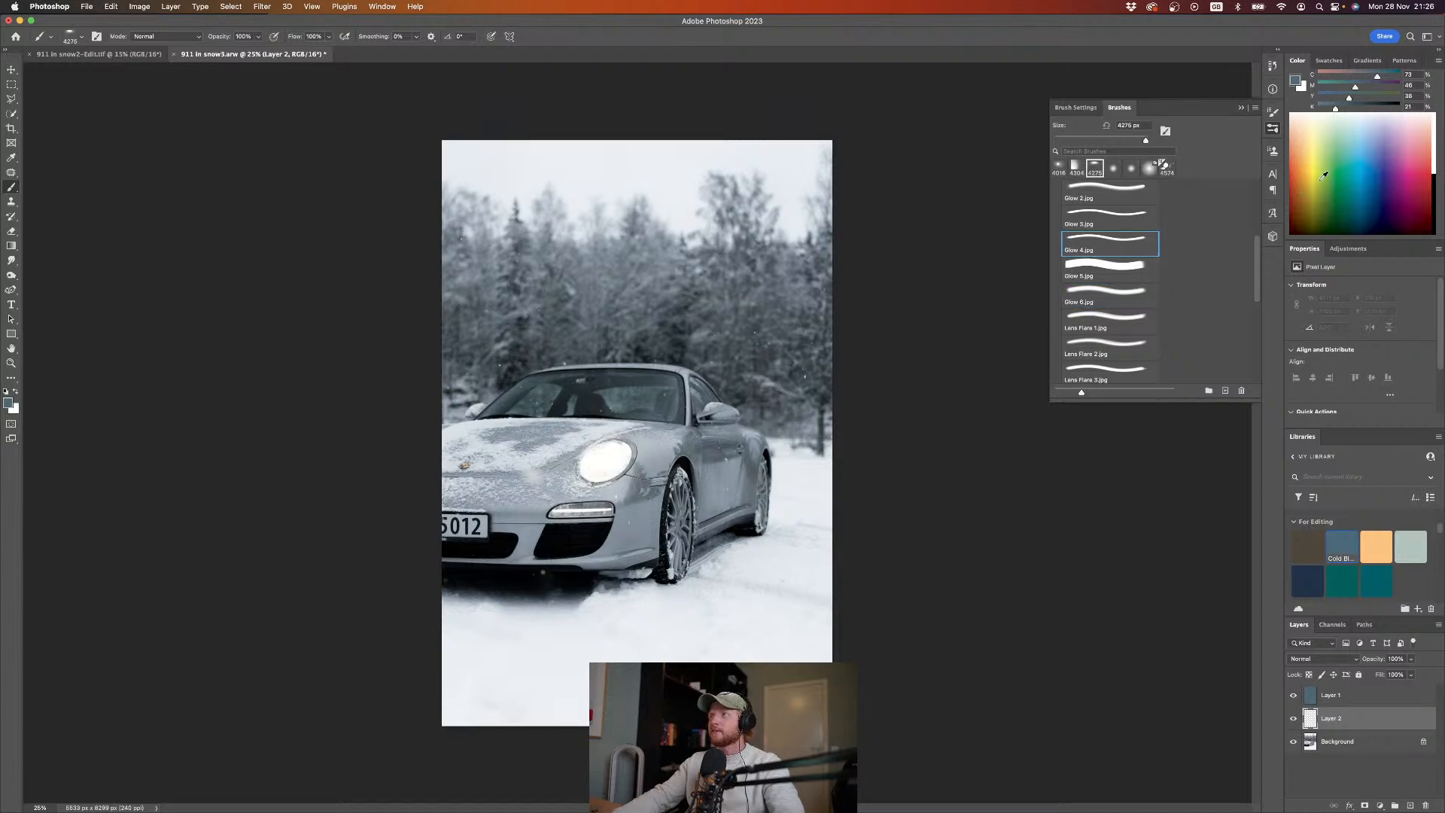
click(1312, 134)
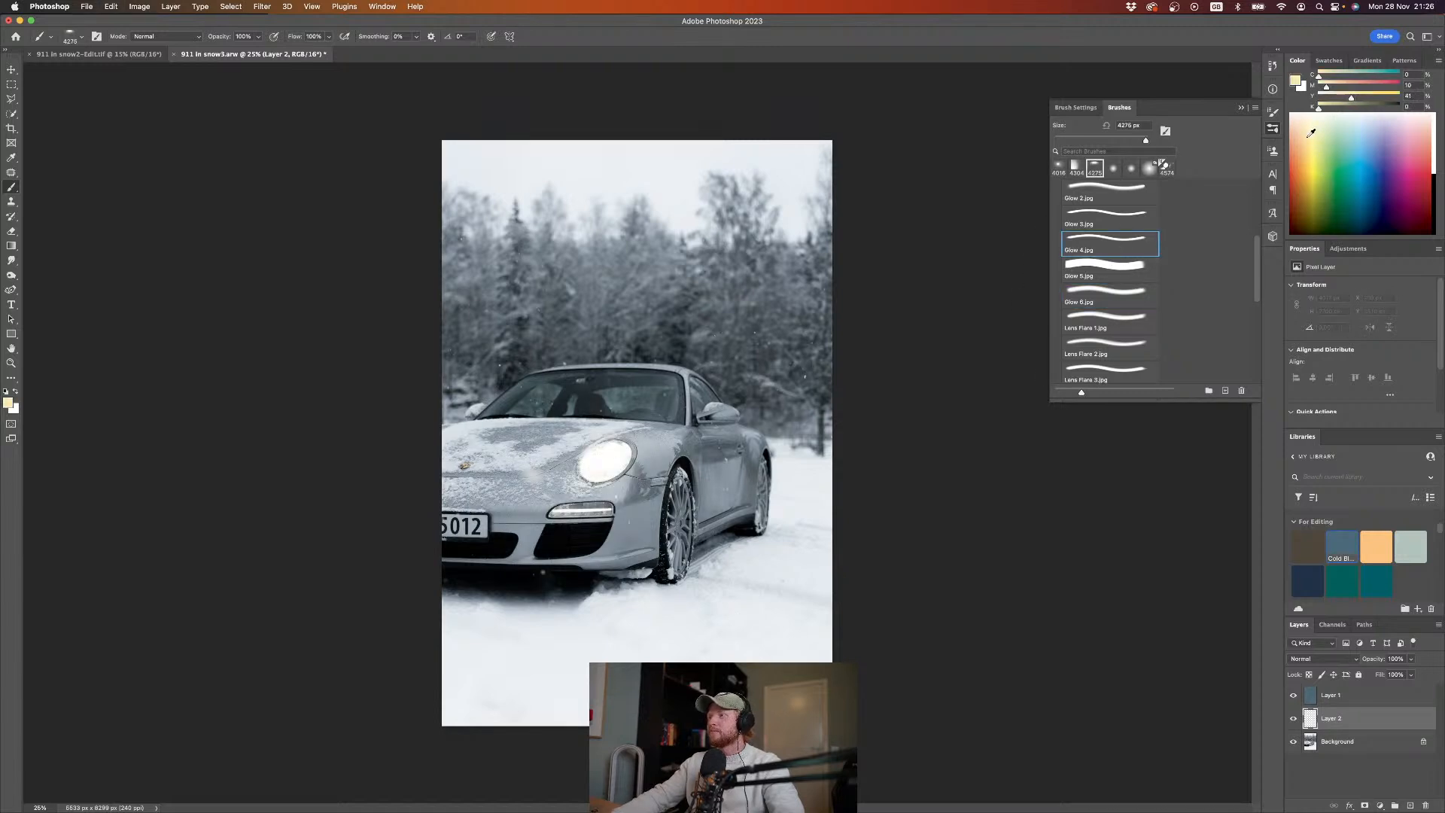
click(1376, 547)
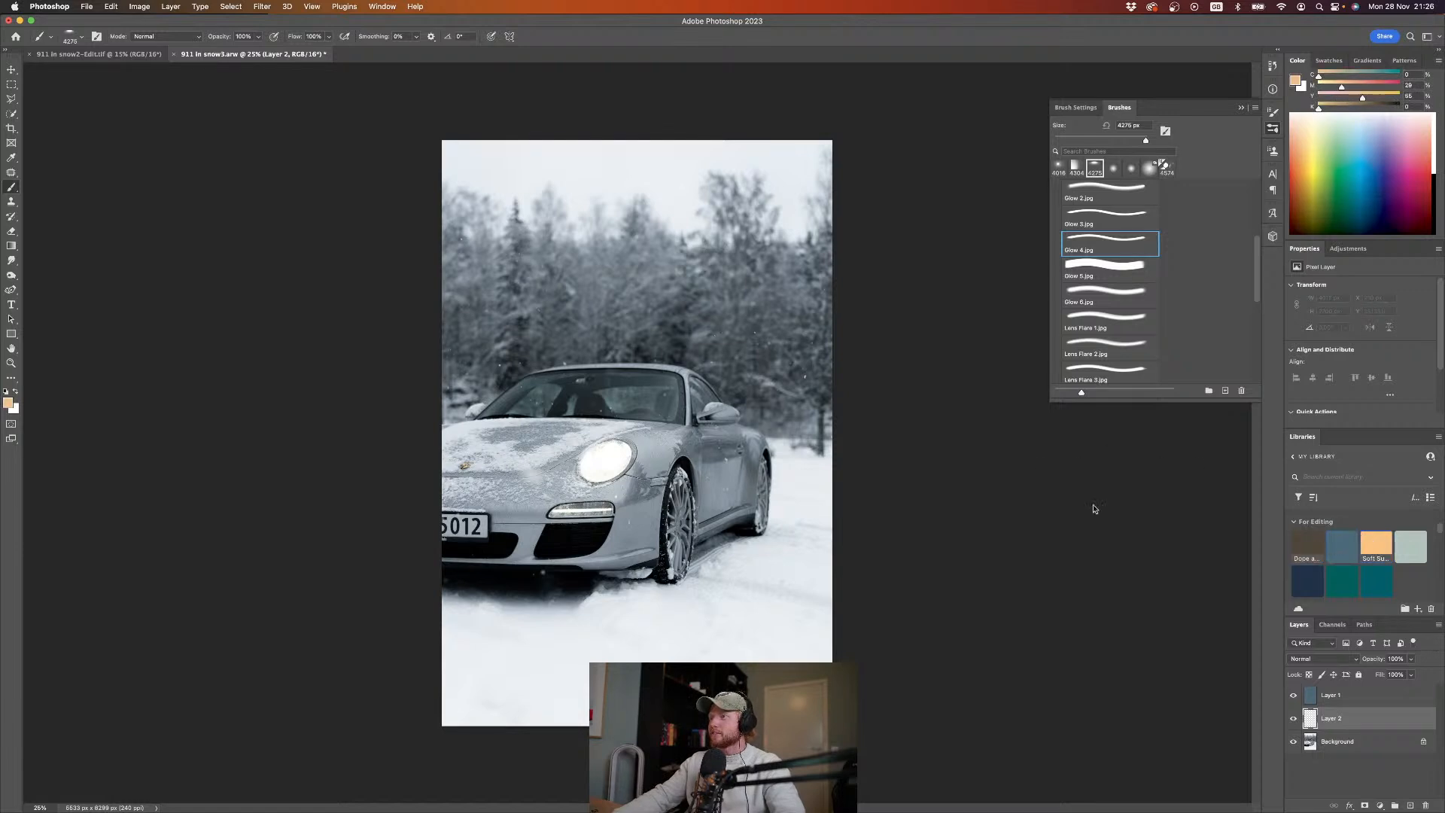
Step: Enlarge the Glow 4.jpg brush to 5000 px and stamp a soft orange glow over the headlight on Layer 2
key(bracketright)
key(bracketright)
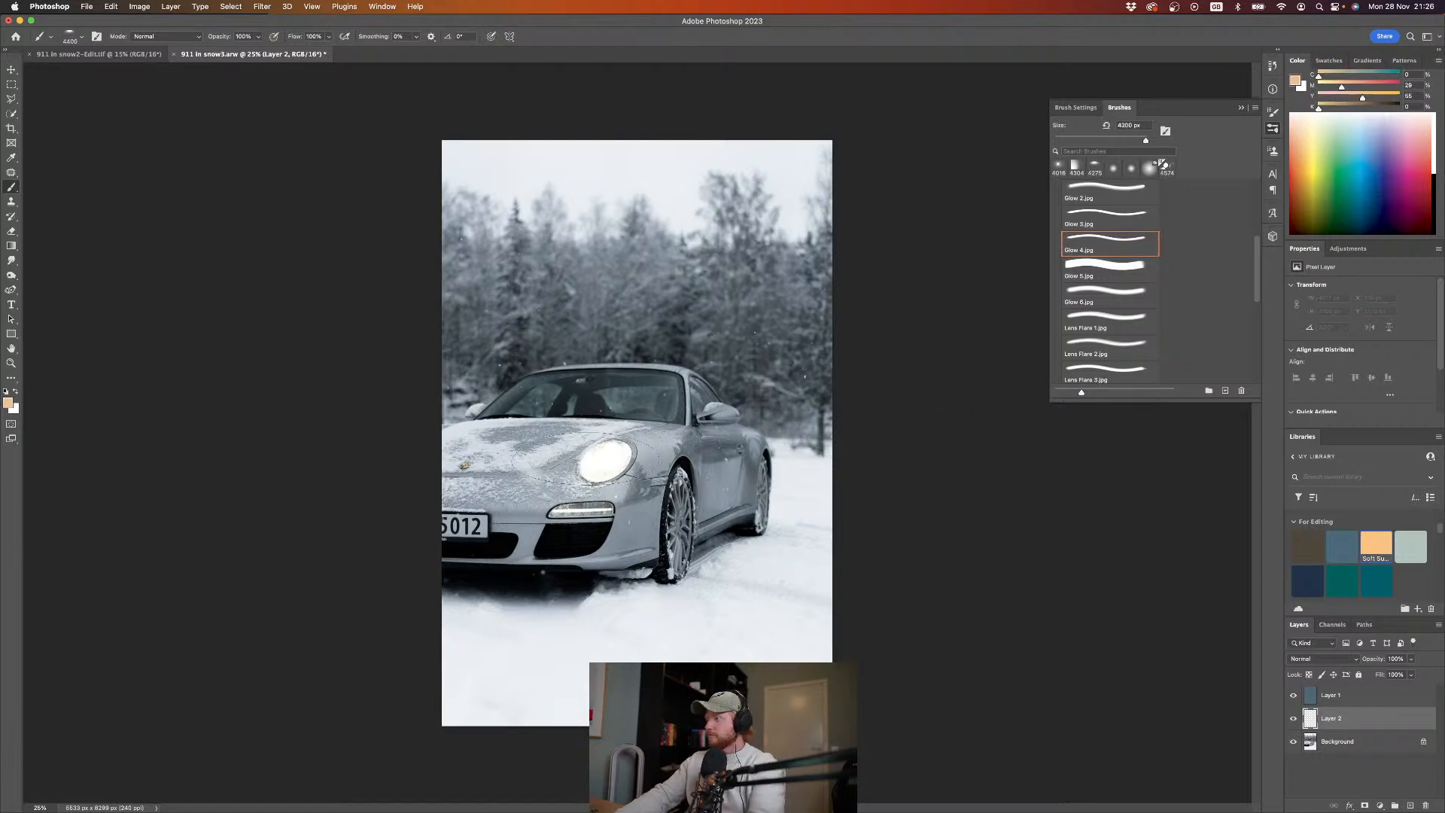
key(bracketright)
key(bracketright)
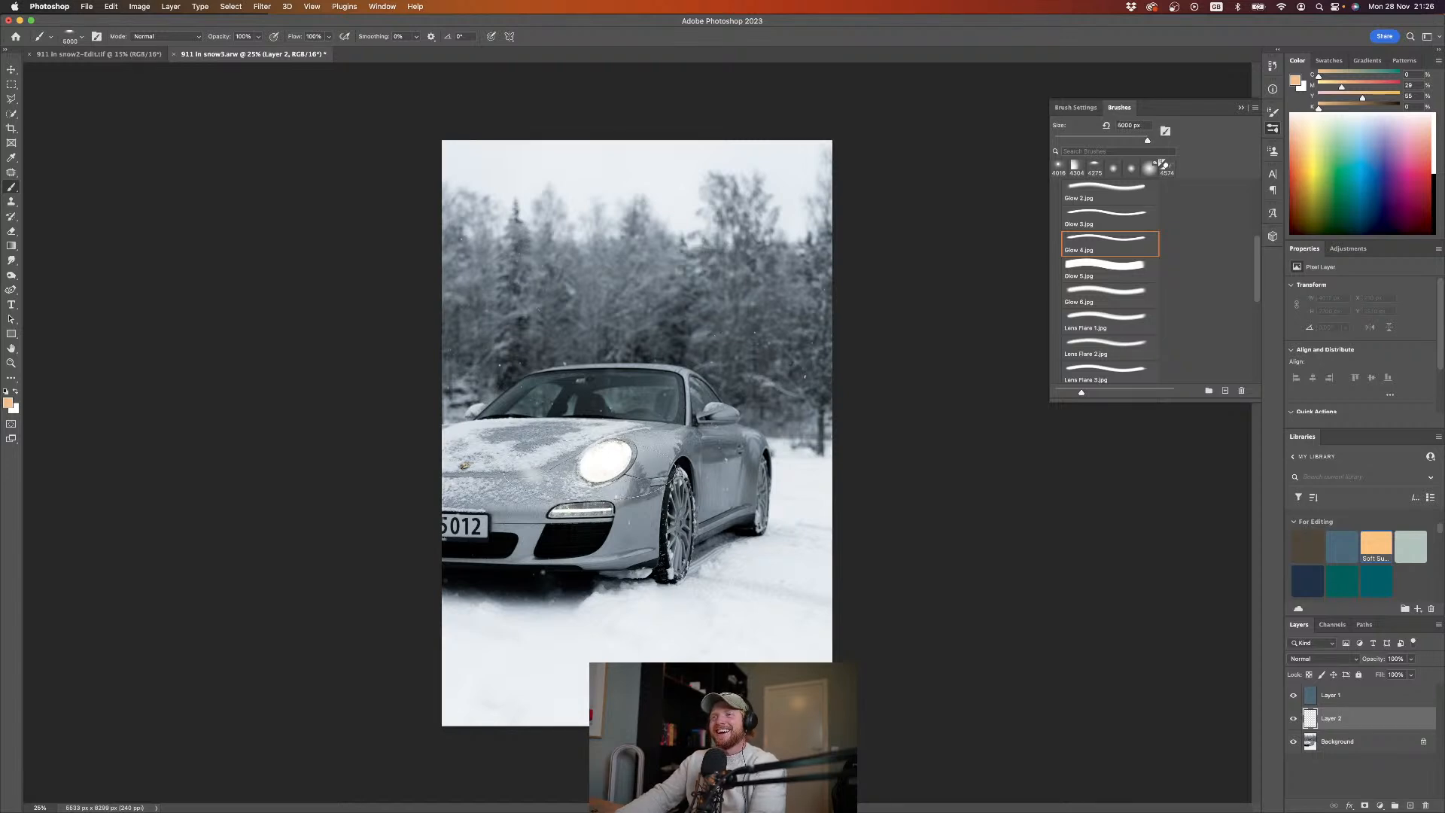
click(591, 461)
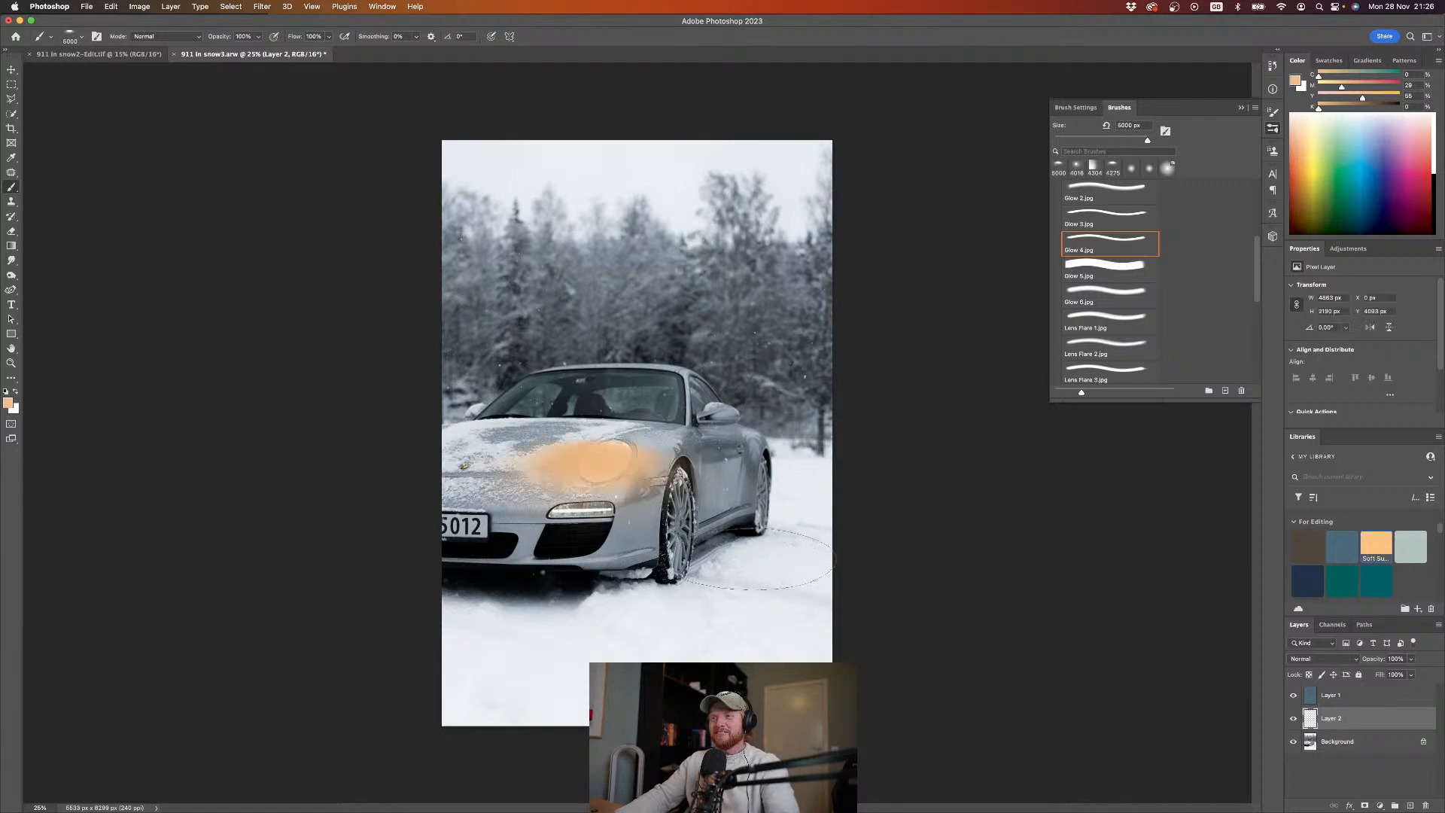
key(v)
drag(575, 467, 600, 477)
key(super+z)
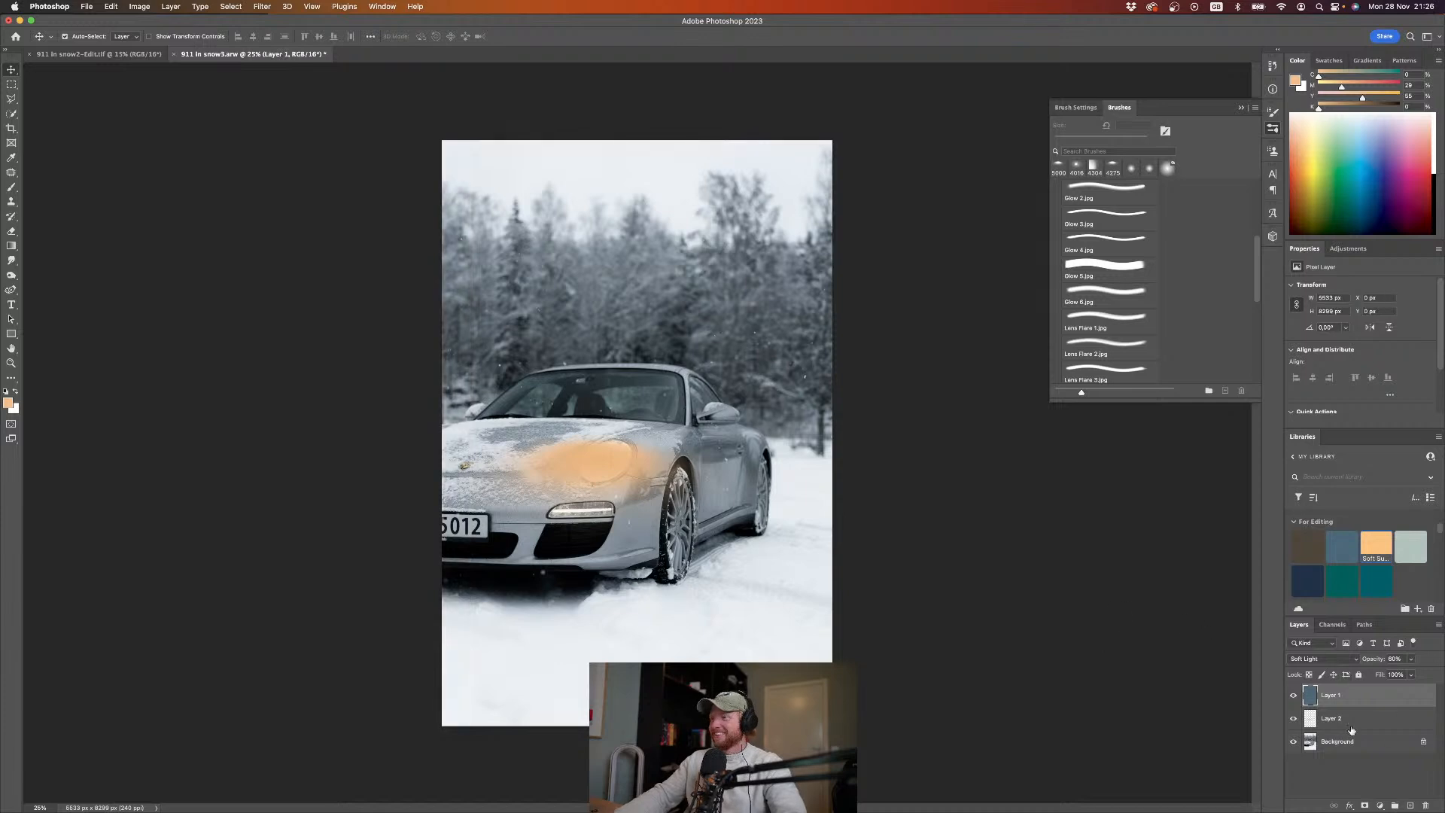
Step: Free-transform the orange glow on Layer 2, stretching it to about 148% width and 171% height below the headlight
click(1310, 719)
key(super+t)
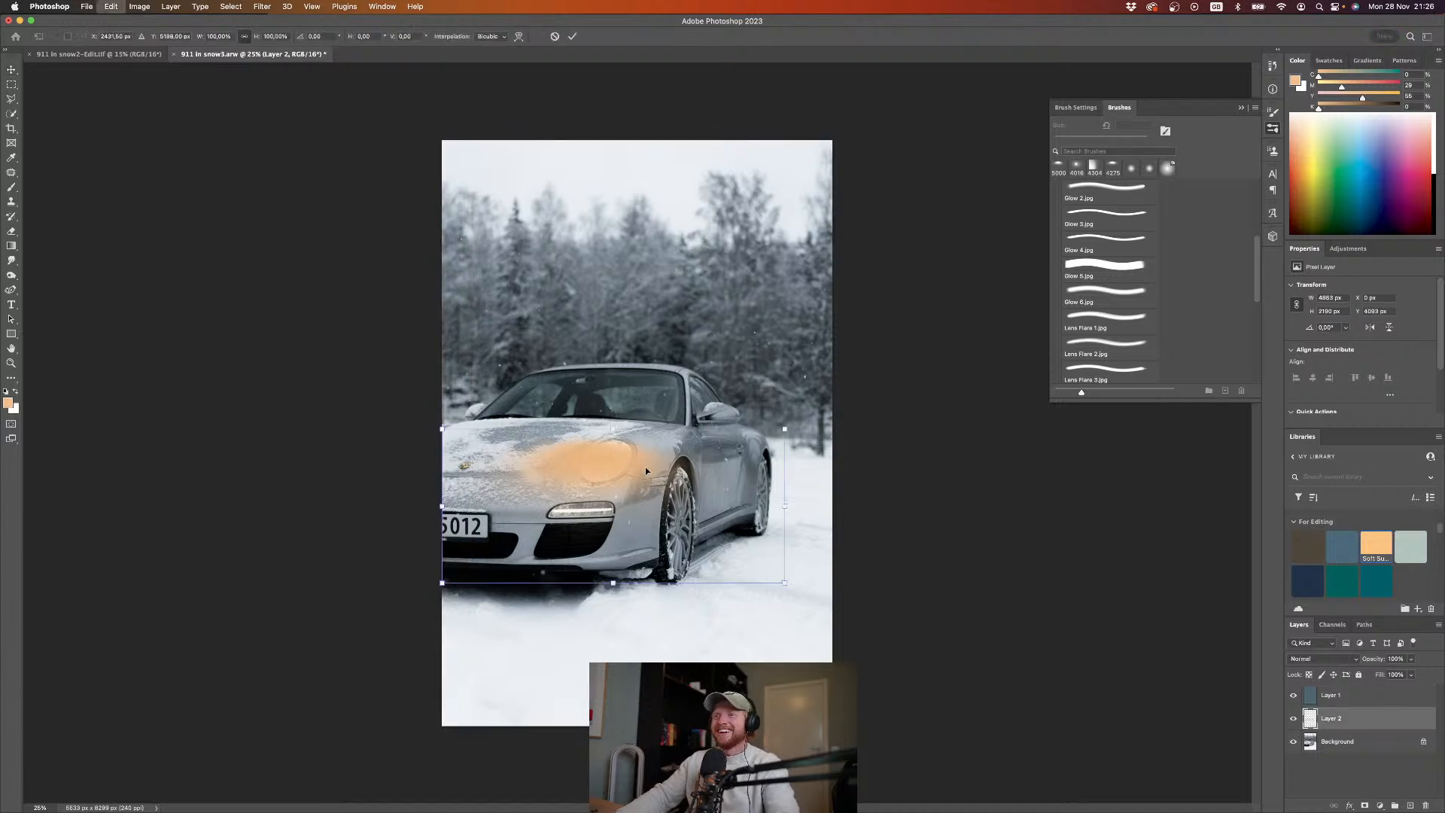
drag(645, 467, 631, 462)
drag(635, 585, 632, 699)
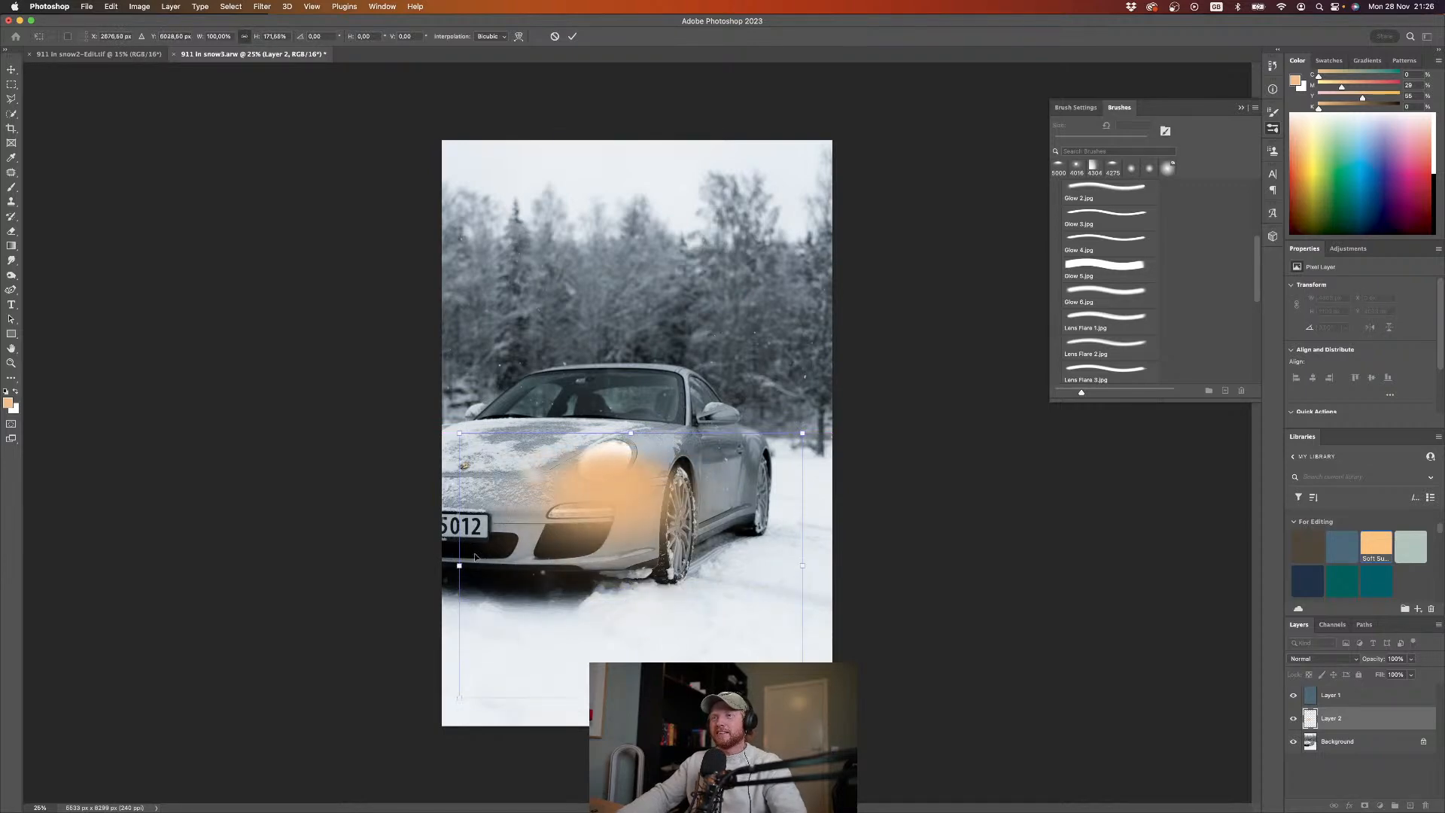
drag(458, 565, 377, 565)
drag(606, 483, 606, 482)
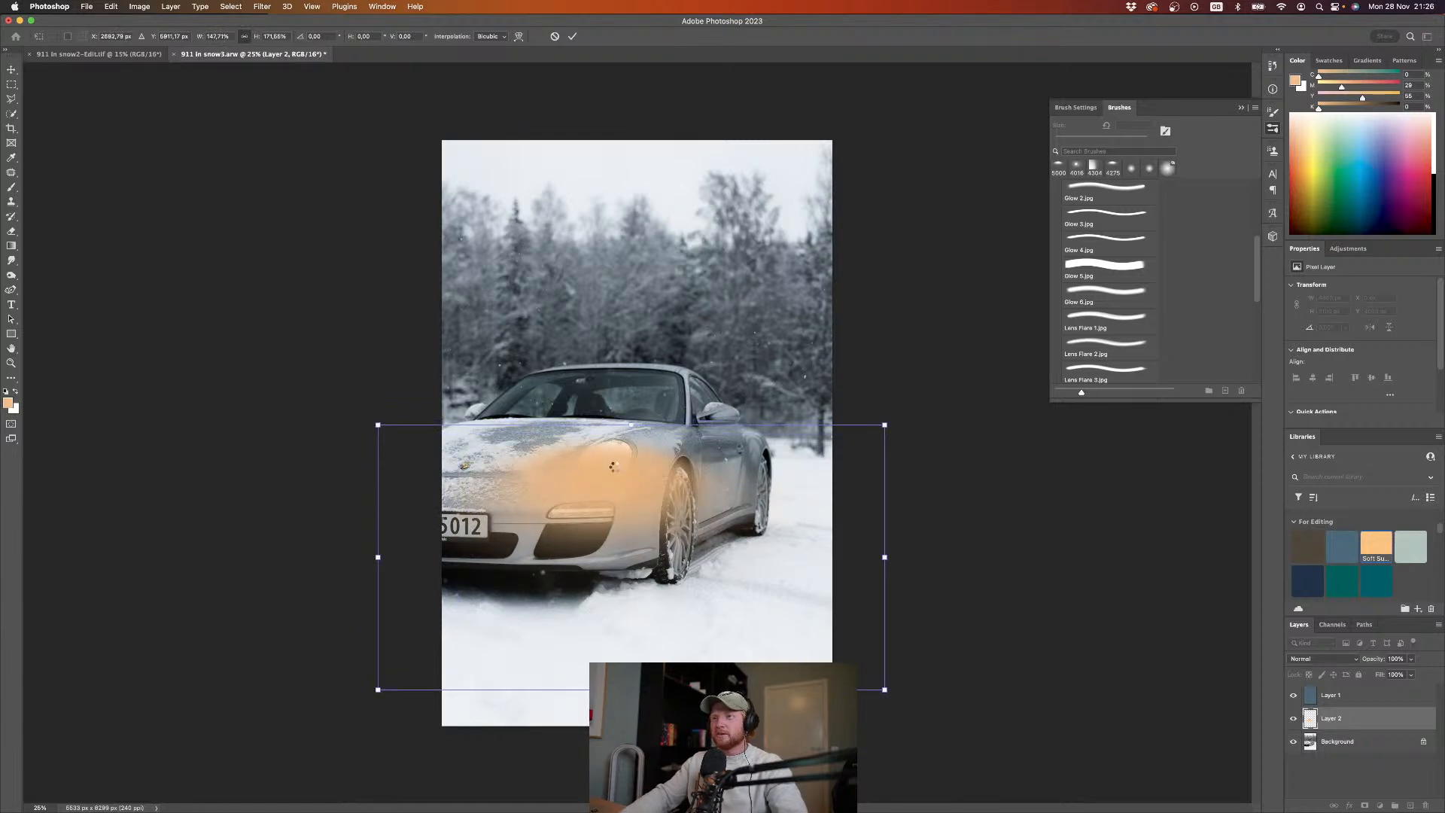
key(Return)
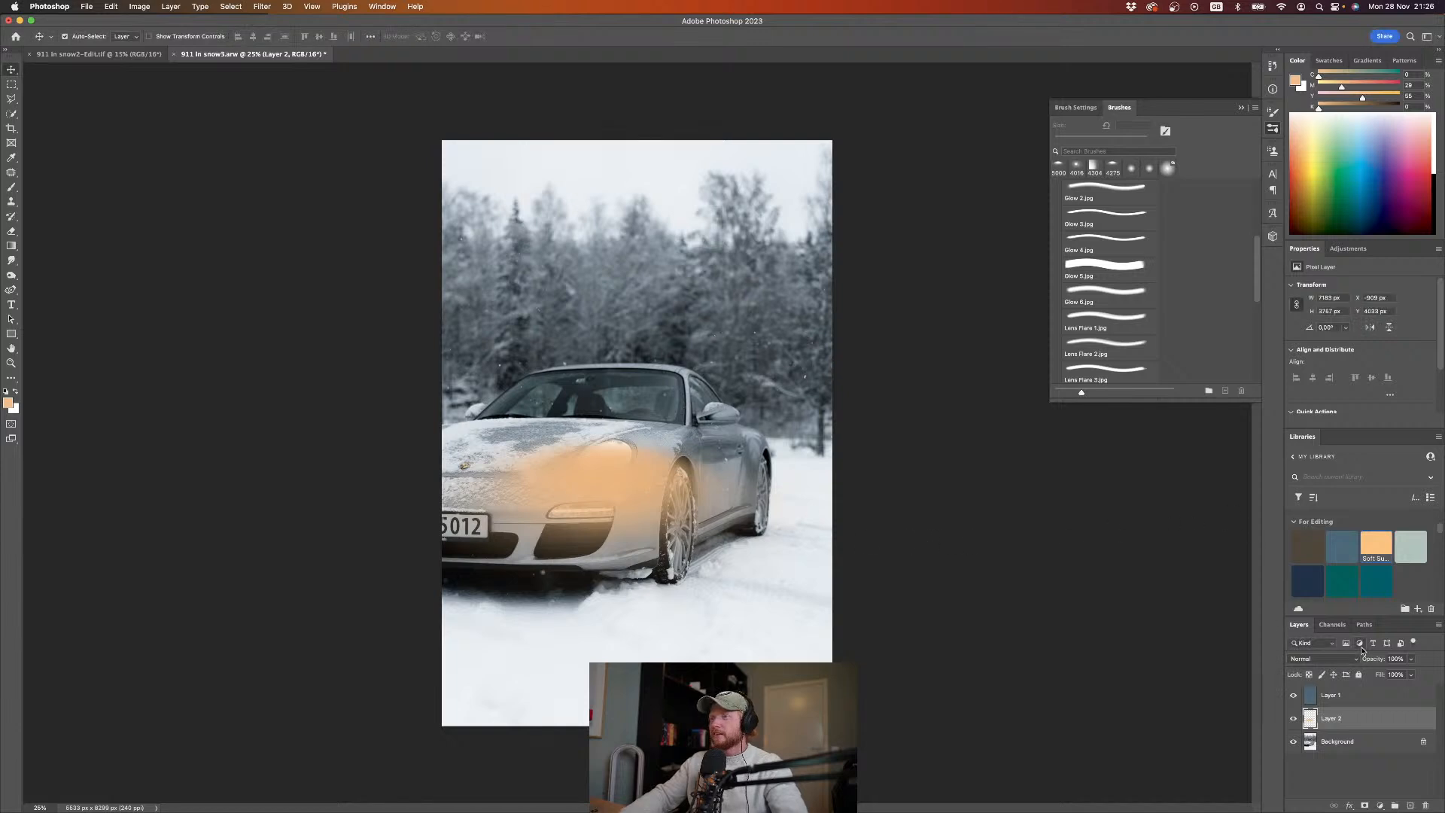
Step: Preview blend modes on the orange glow layer and set it to Screen
click(1346, 658)
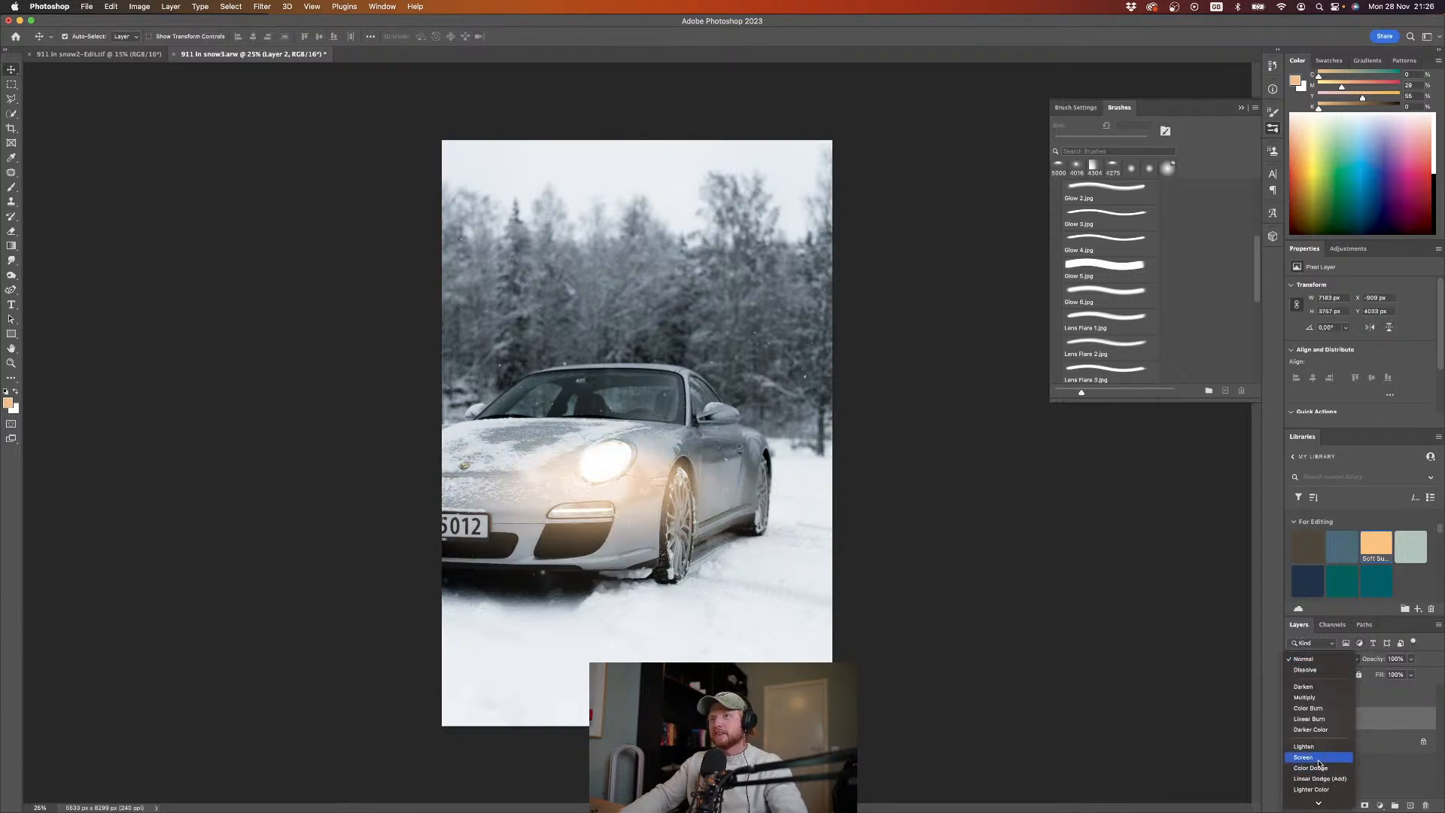
scroll(1319, 765, down, 3)
scroll(1319, 774, down, 3)
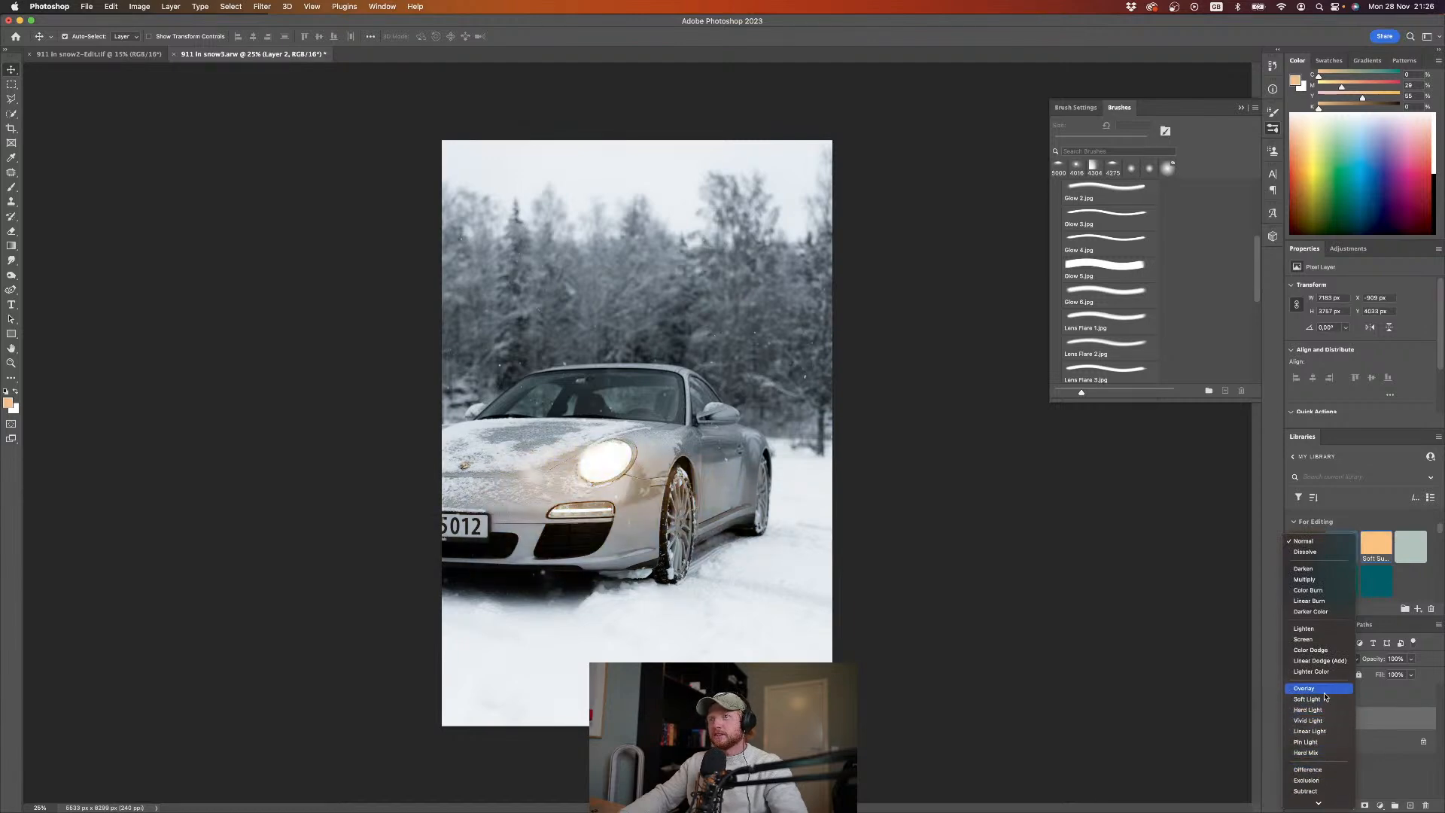
click(1324, 646)
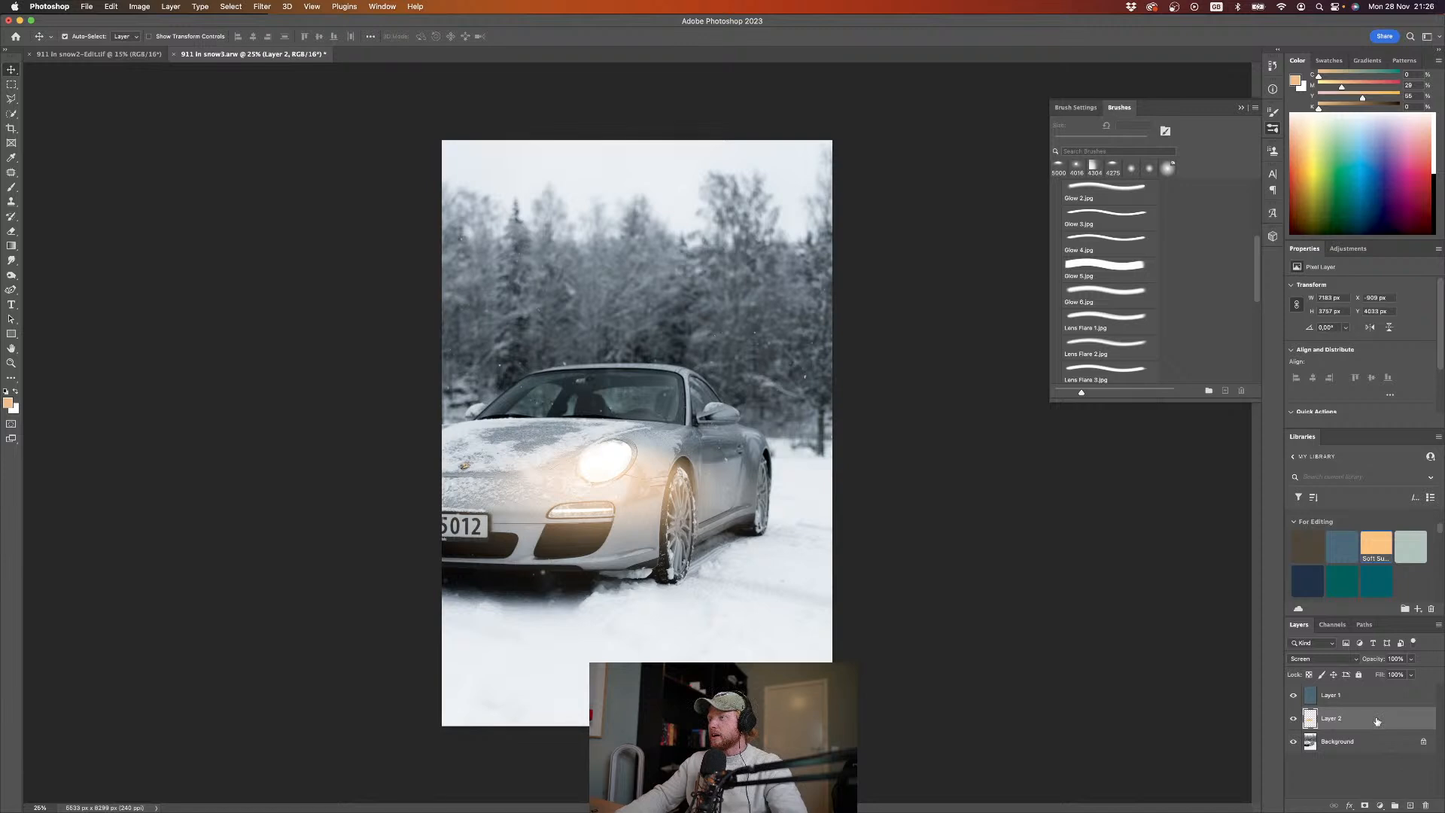
Step: Add a new layer, shift the foreground colour to a yellower tone with magenta 18 and yellow 65, and delete Layer 2
click(1411, 805)
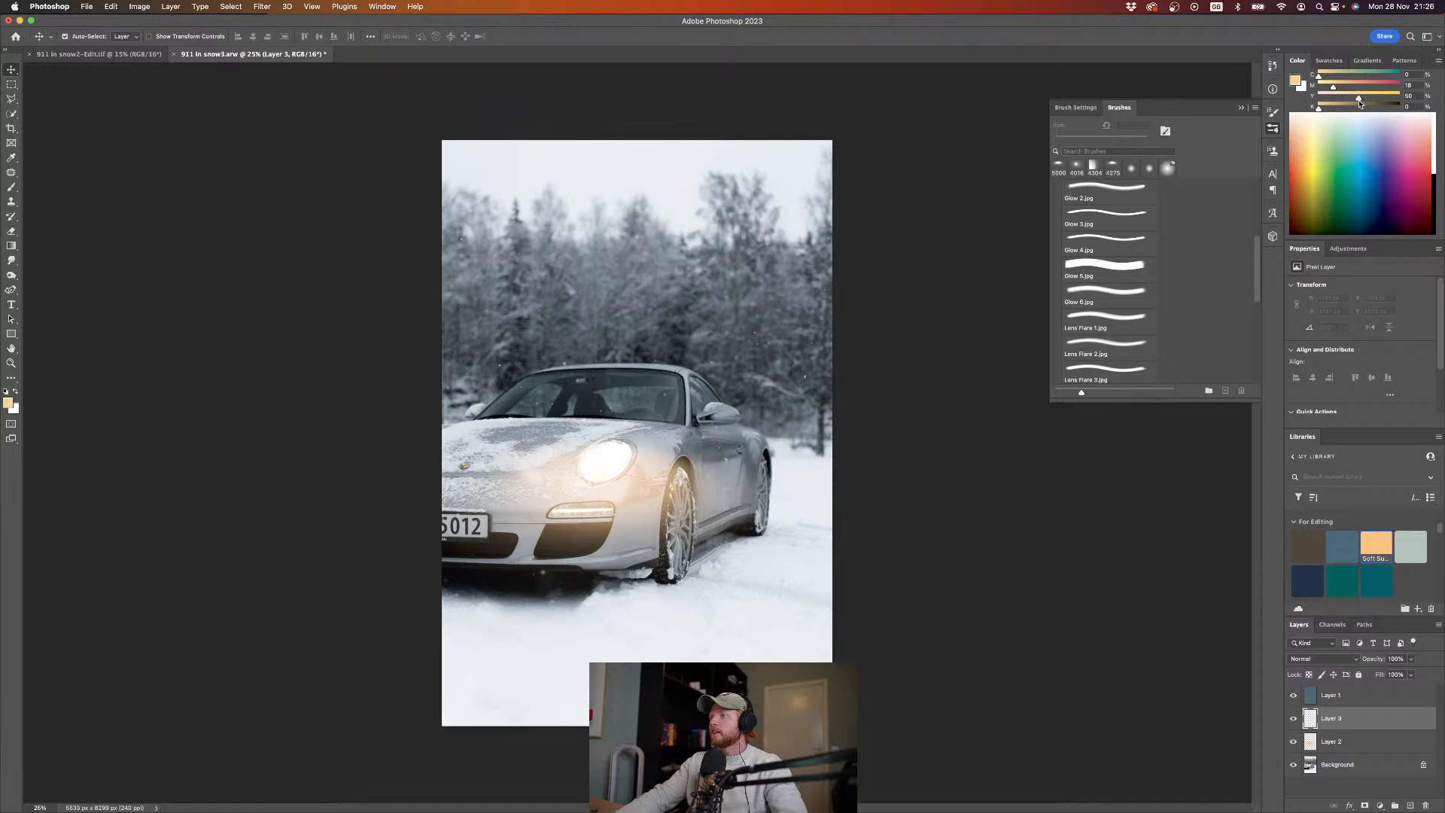
drag(1361, 103, 1378, 99)
click(1311, 744)
key(BackSpace)
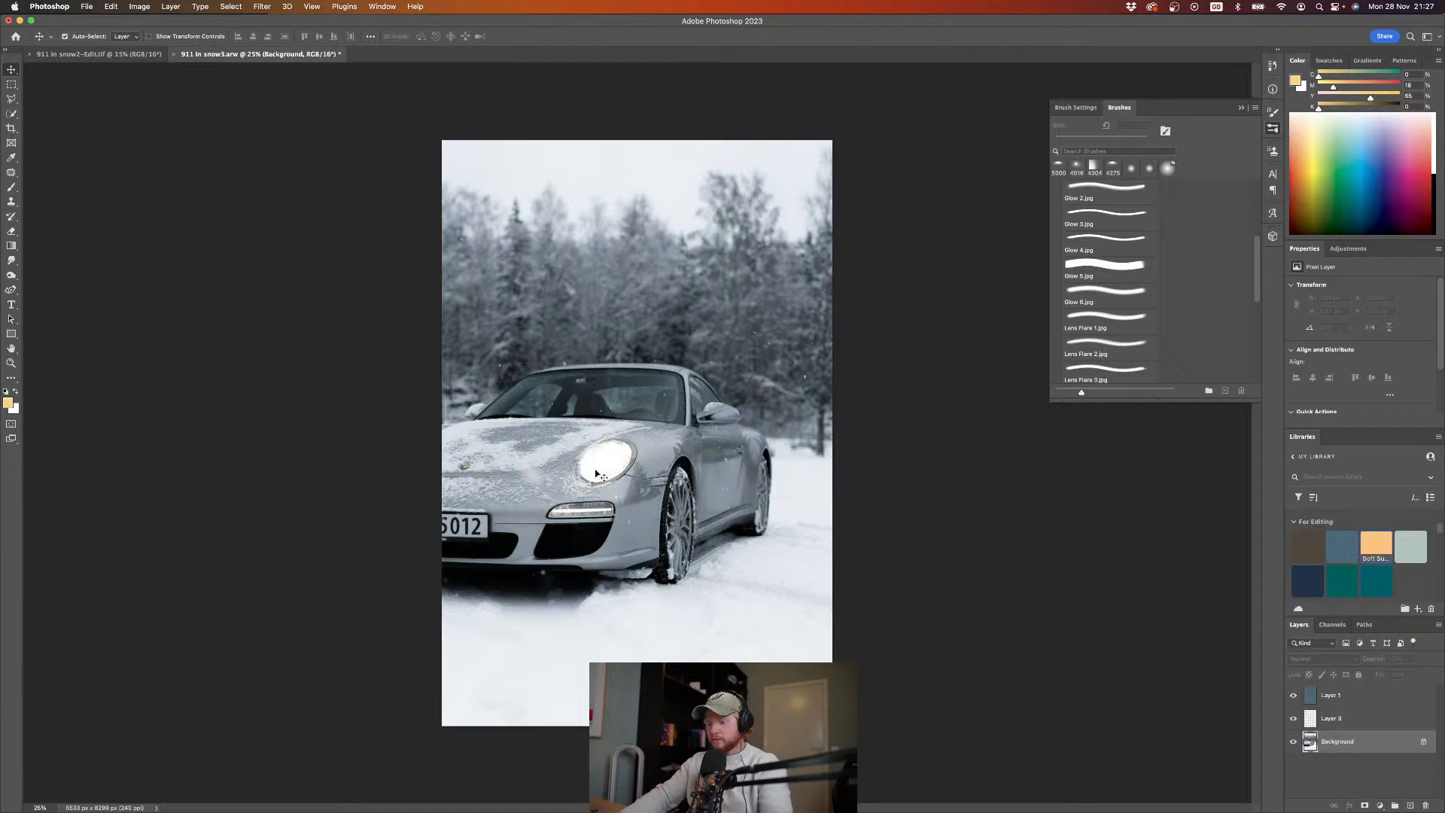
Step: Stamp a yellow Glow 4.jpg glow over the headlight on Layer 3 and set the layer's blend mode to Screen
click(1316, 719)
key(b)
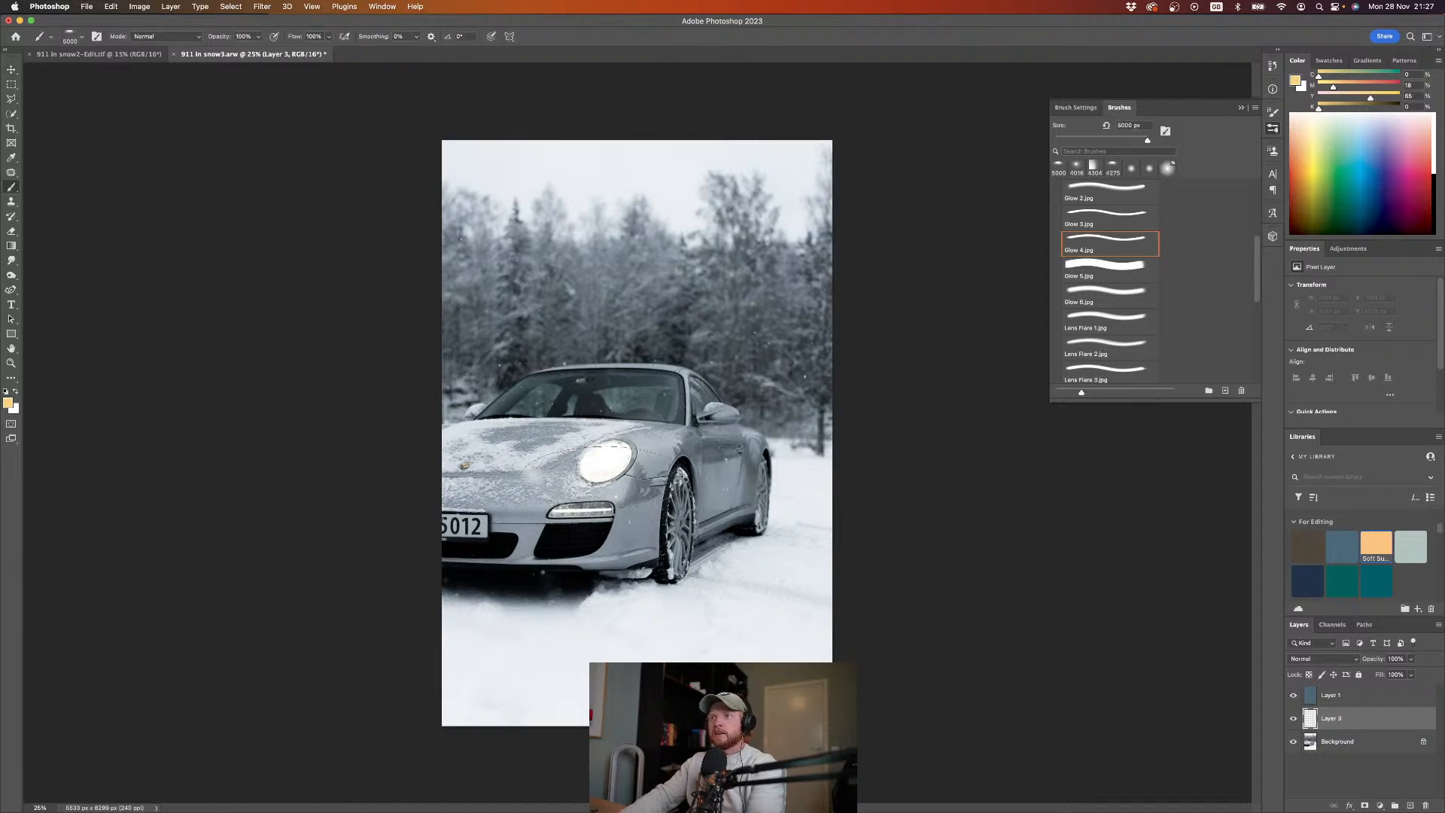
click(594, 467)
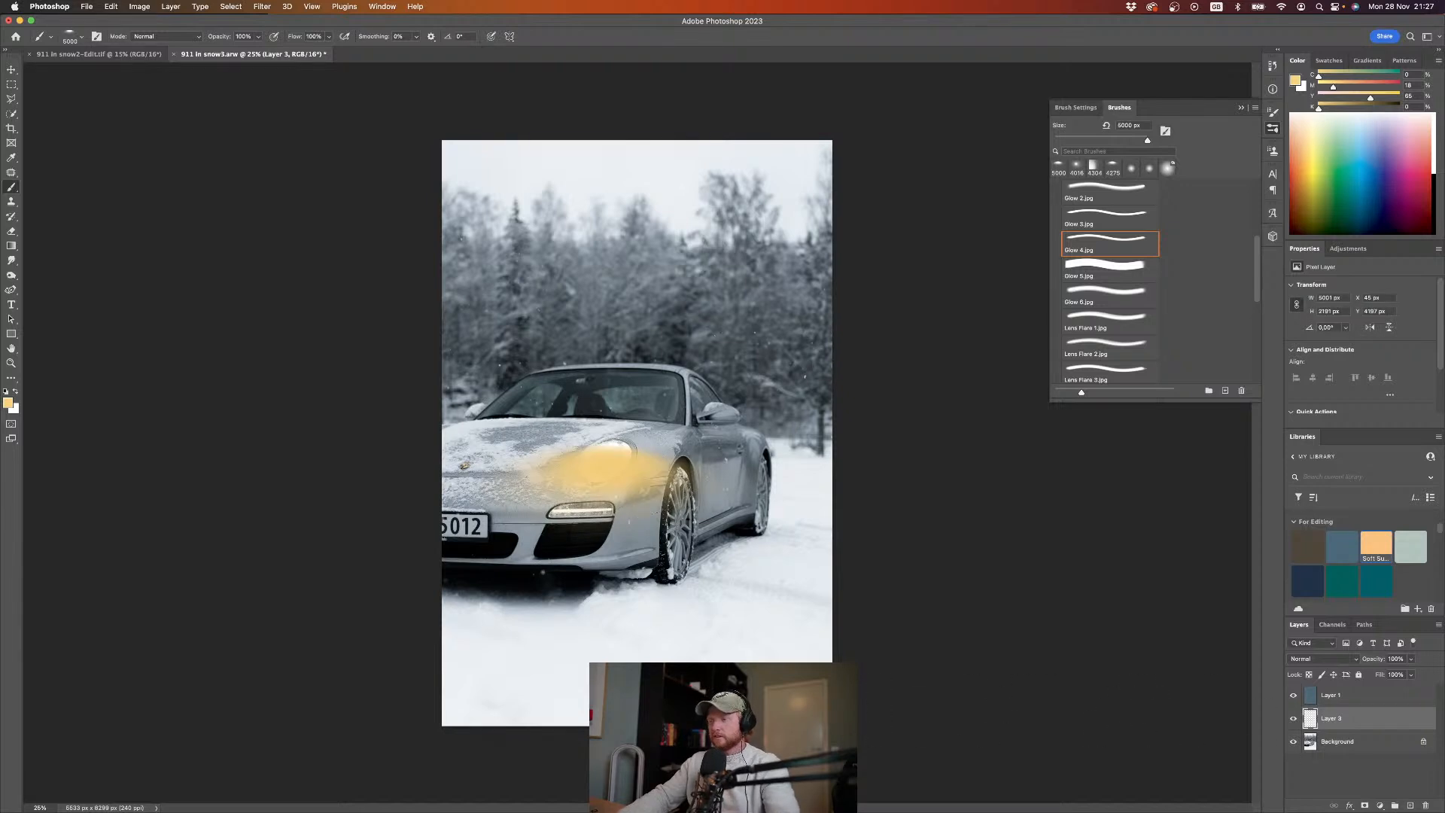
click(1332, 659)
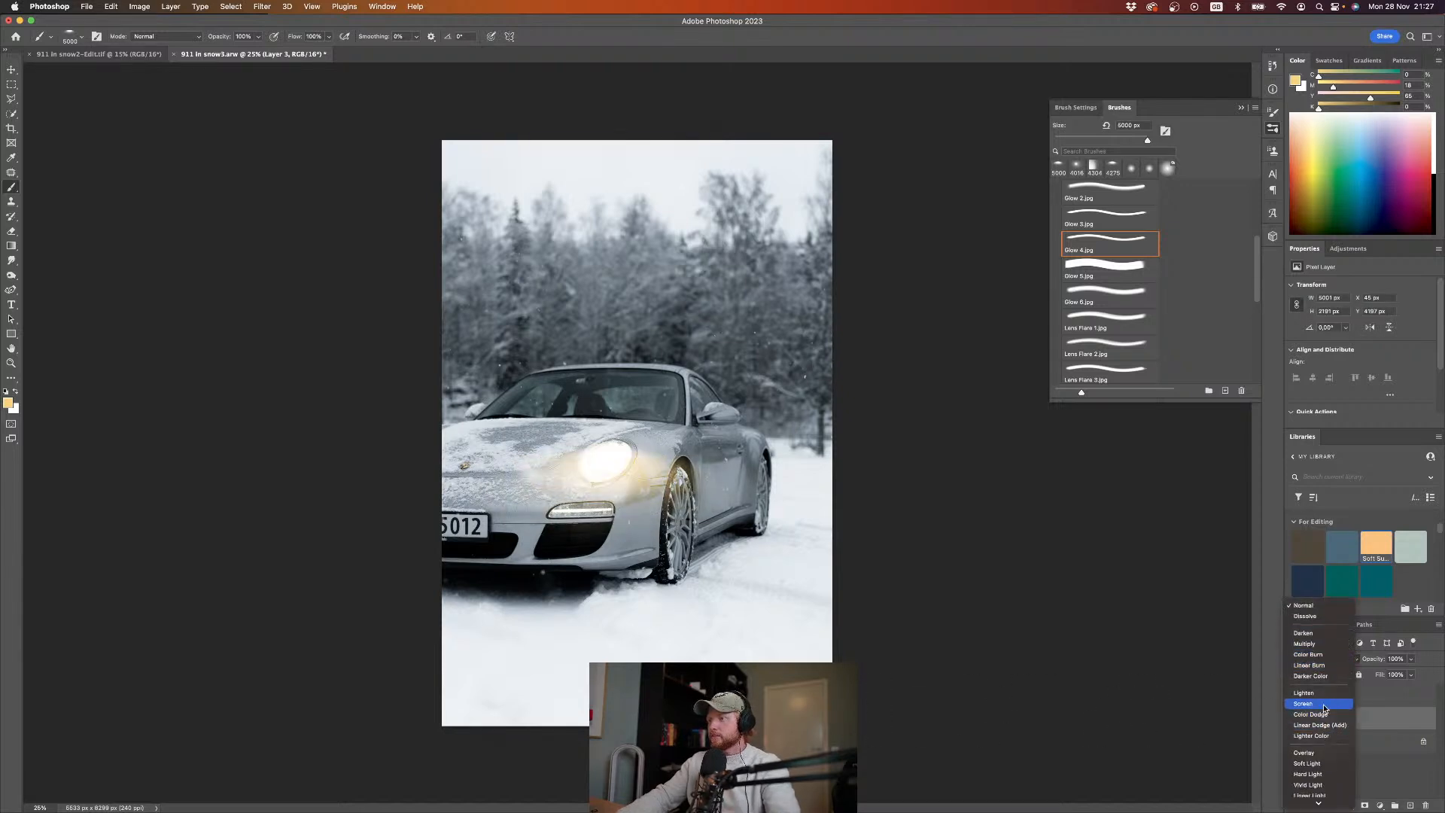
click(1325, 705)
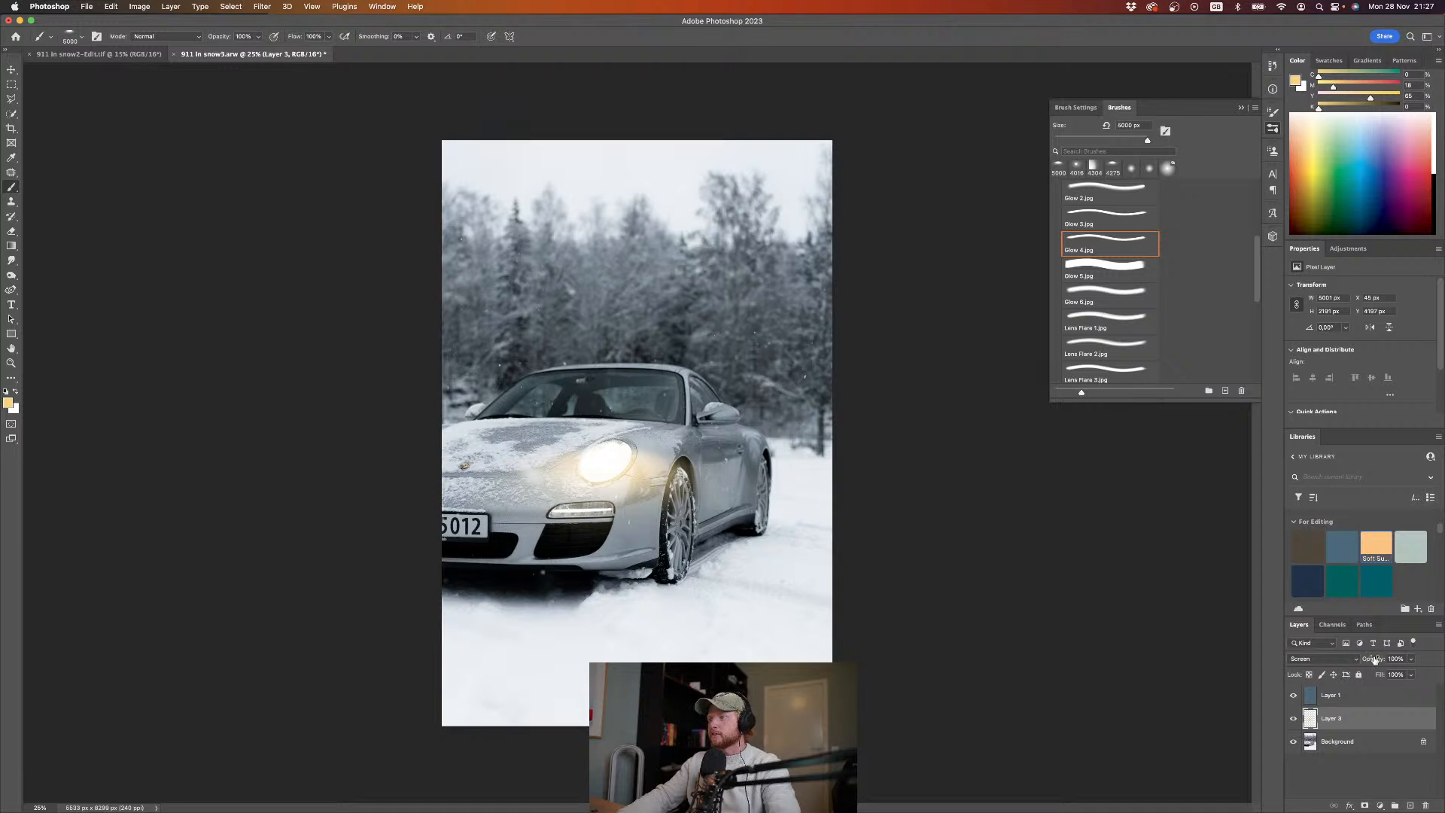
Step: Free-transform the yellow glow, stretching it downwards to about 243% height and positioning it just below the headlight
key(super+t)
drag(624, 592, 624, 812)
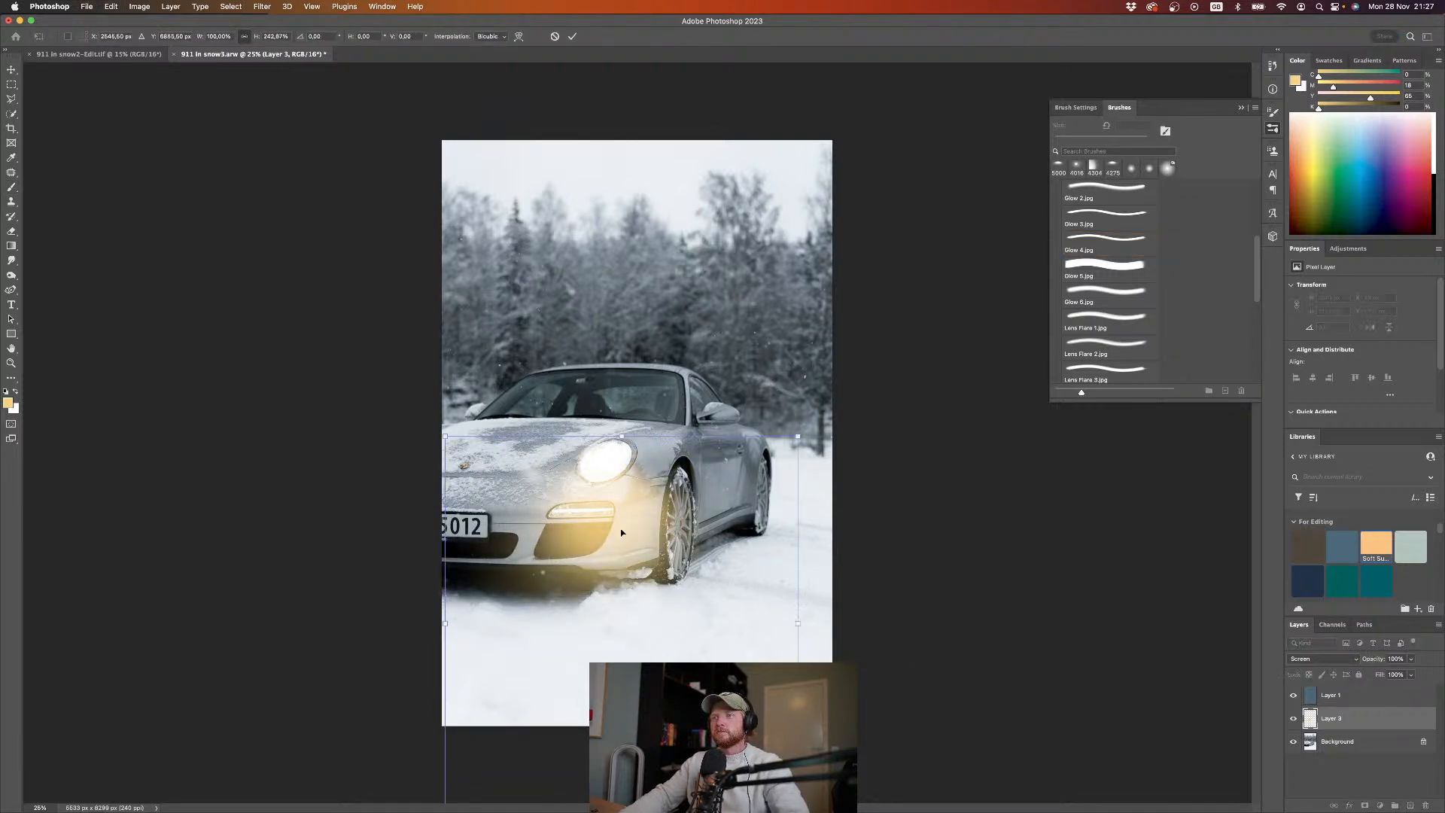
drag(646, 512, 638, 489)
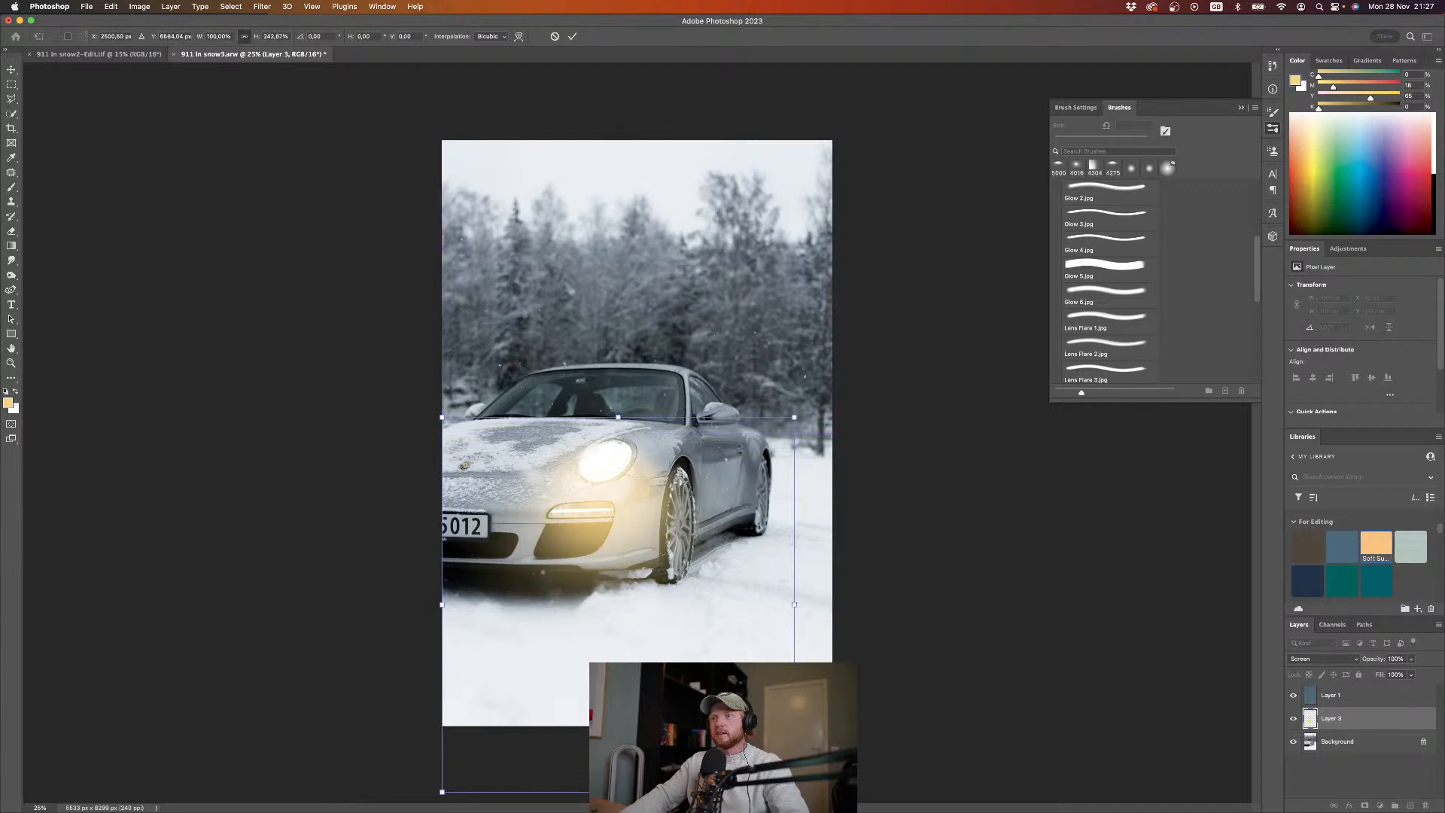
Step: Skew the yellow glow towards the number plate so it angles down from the headlight, and apply the transform
right_click(627, 481)
click(645, 551)
drag(622, 759, 372, 758)
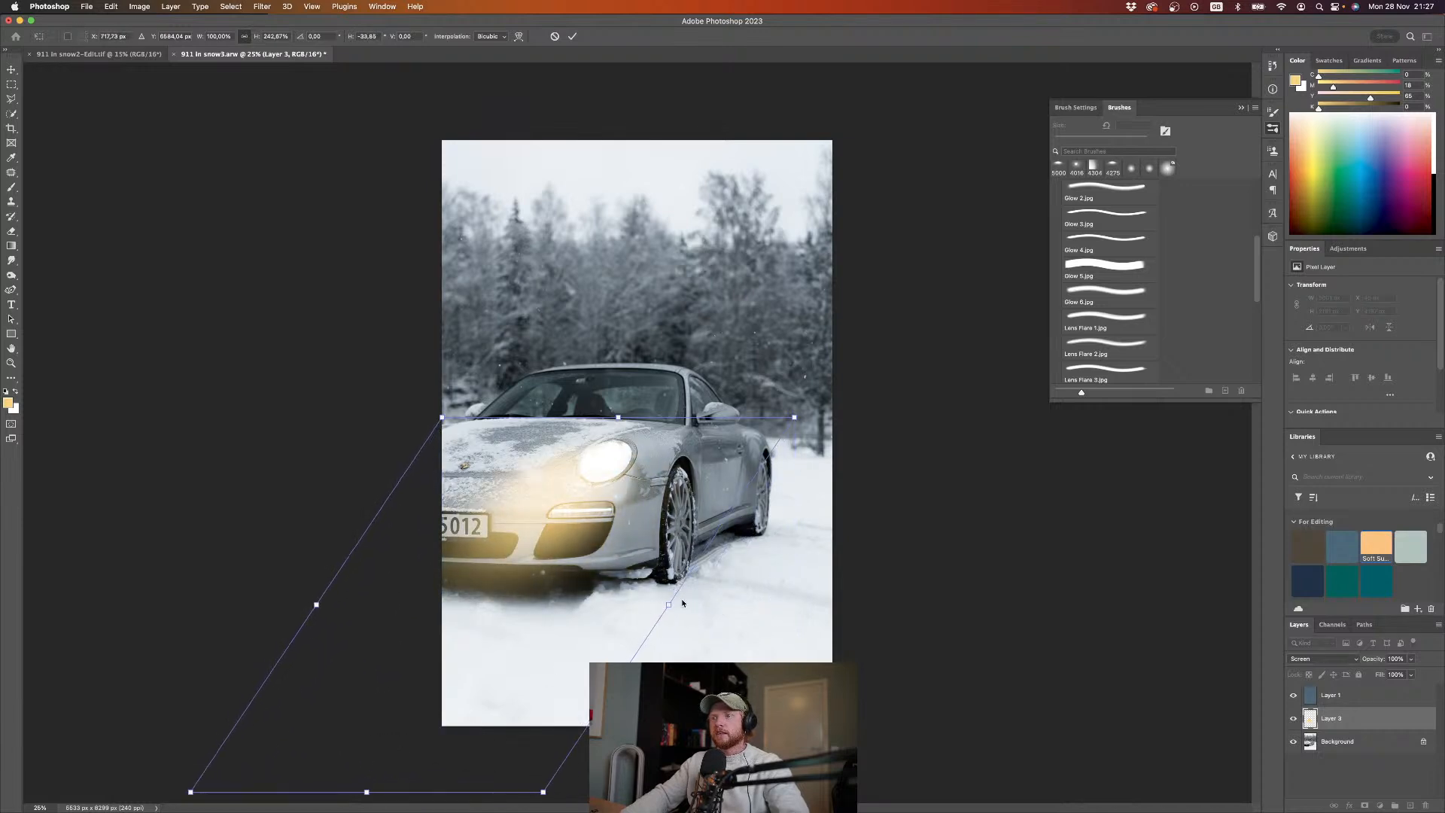
drag(670, 610, 745, 591)
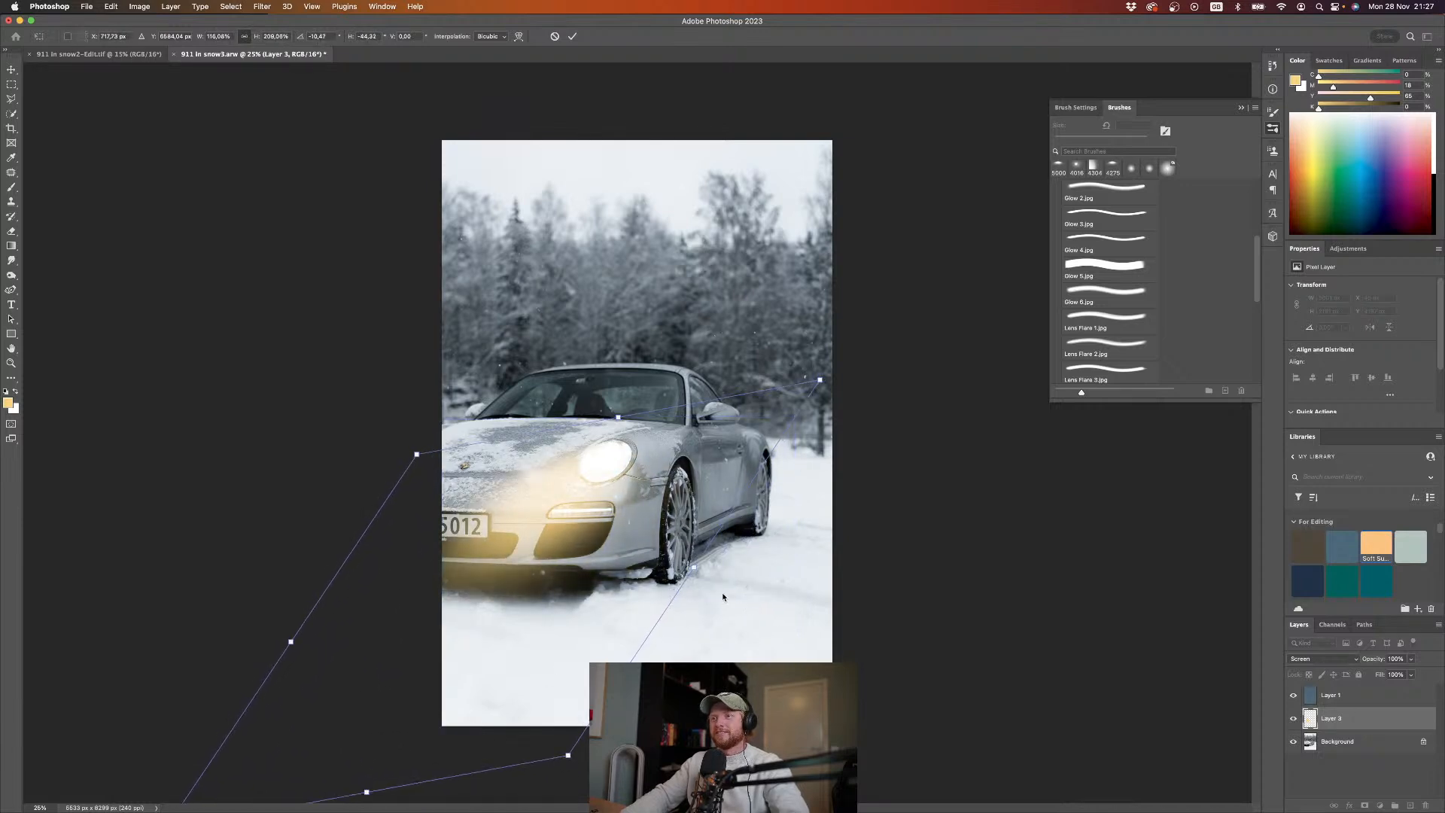
drag(573, 474, 586, 472)
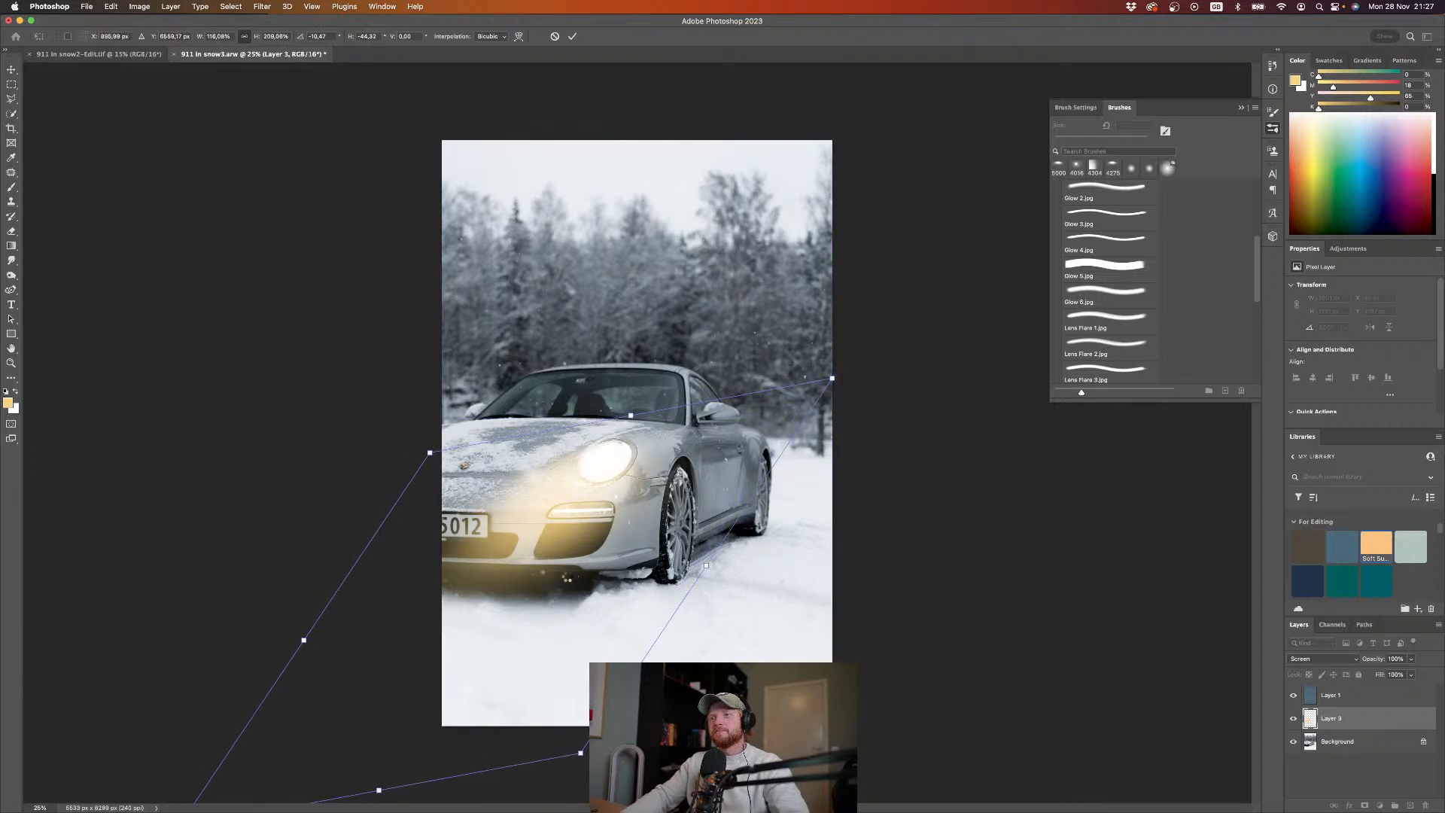
key(Return)
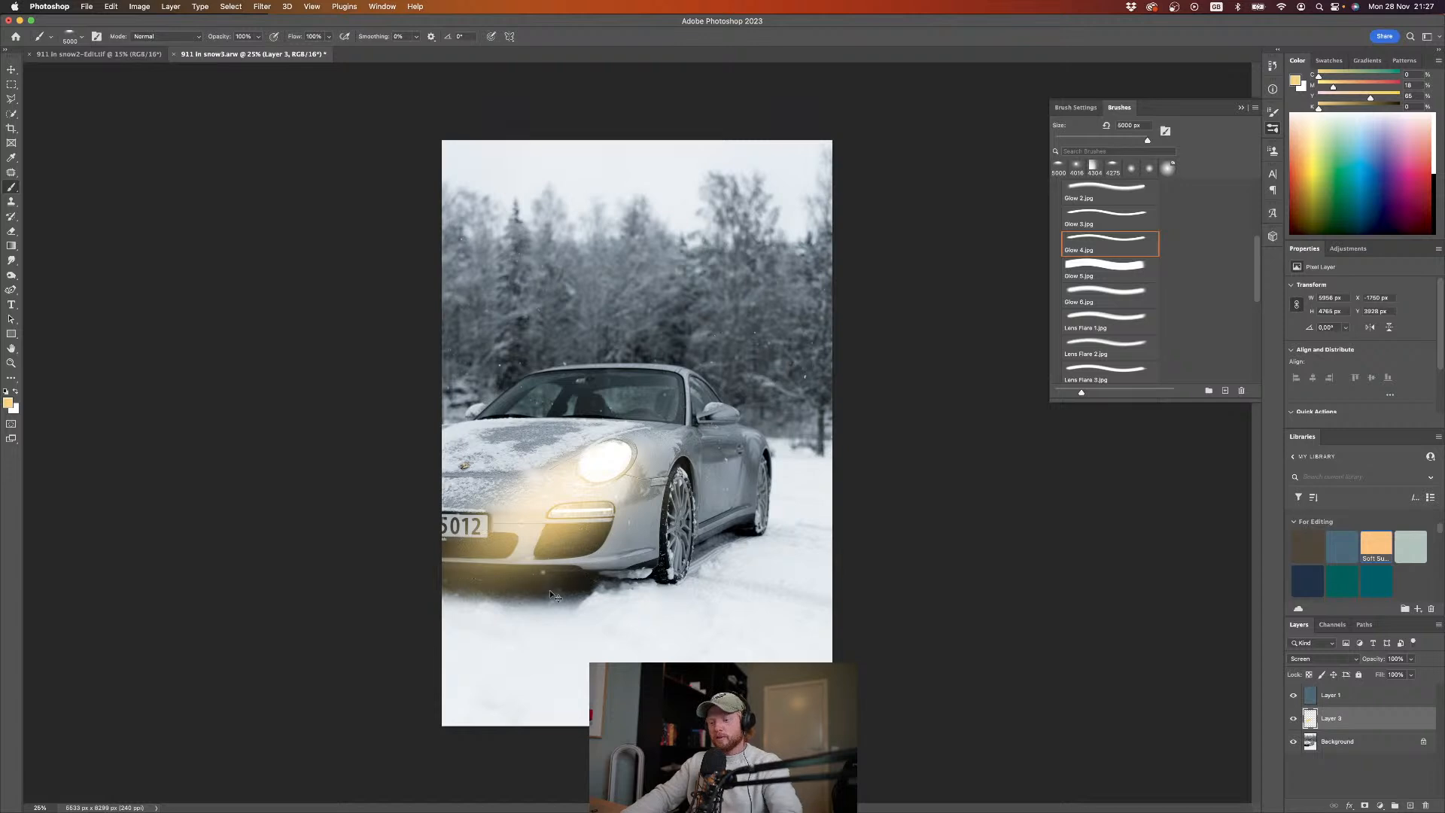
Step: Widen the yellow glow to about 138% across the front of the car
key(super+t)
drag(320, 585, 234, 515)
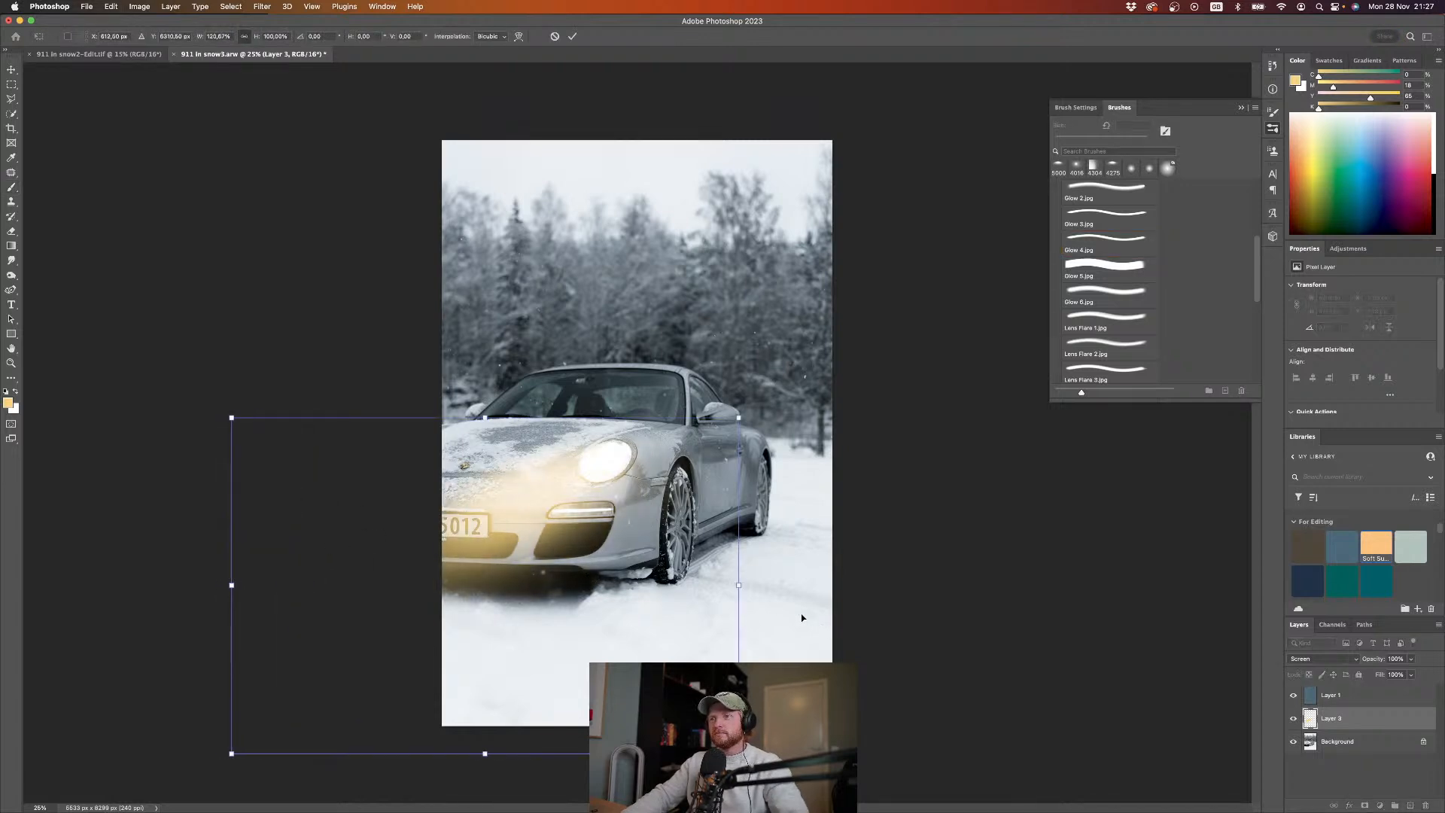
drag(735, 585, 769, 585)
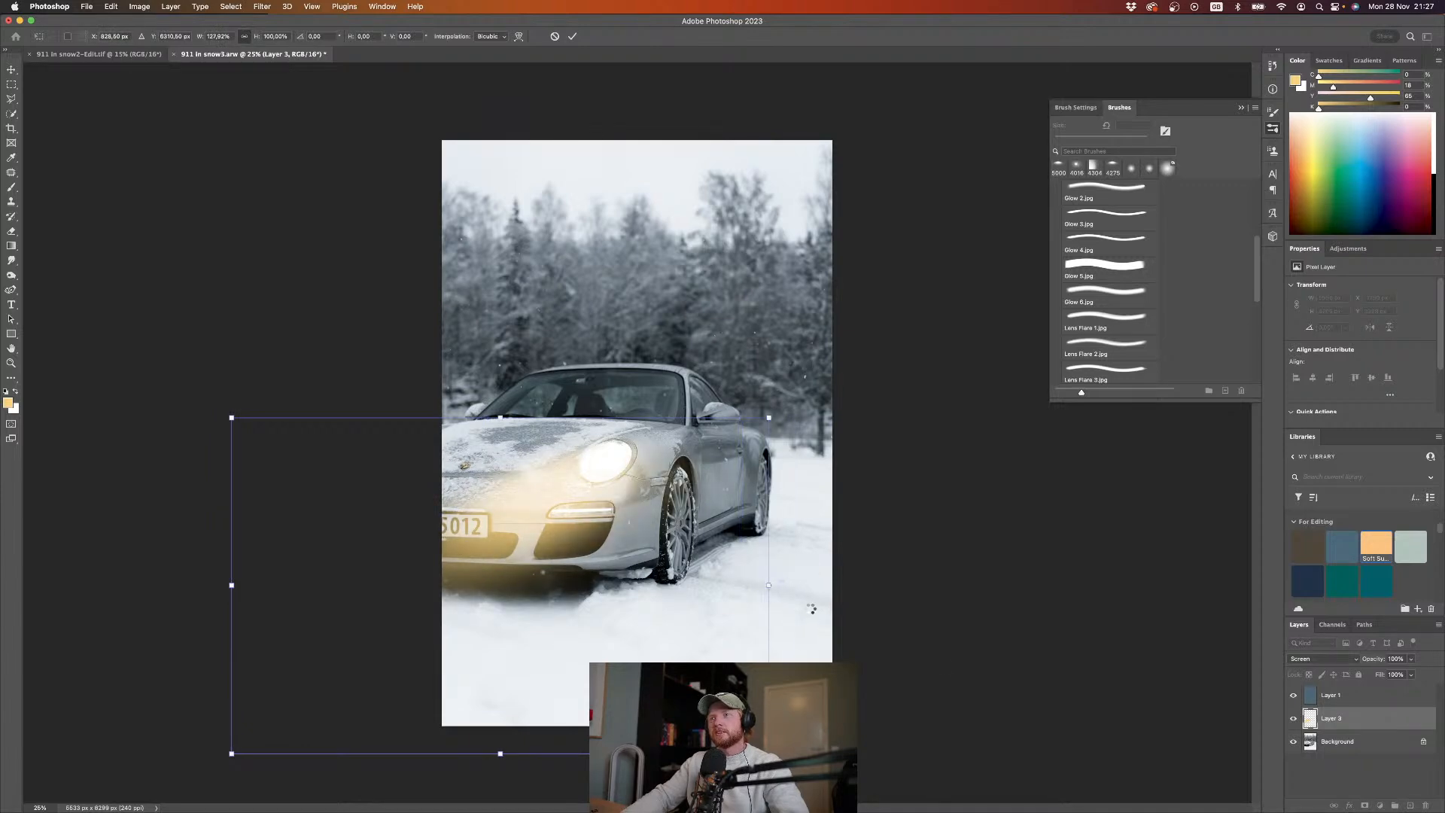
key(Return)
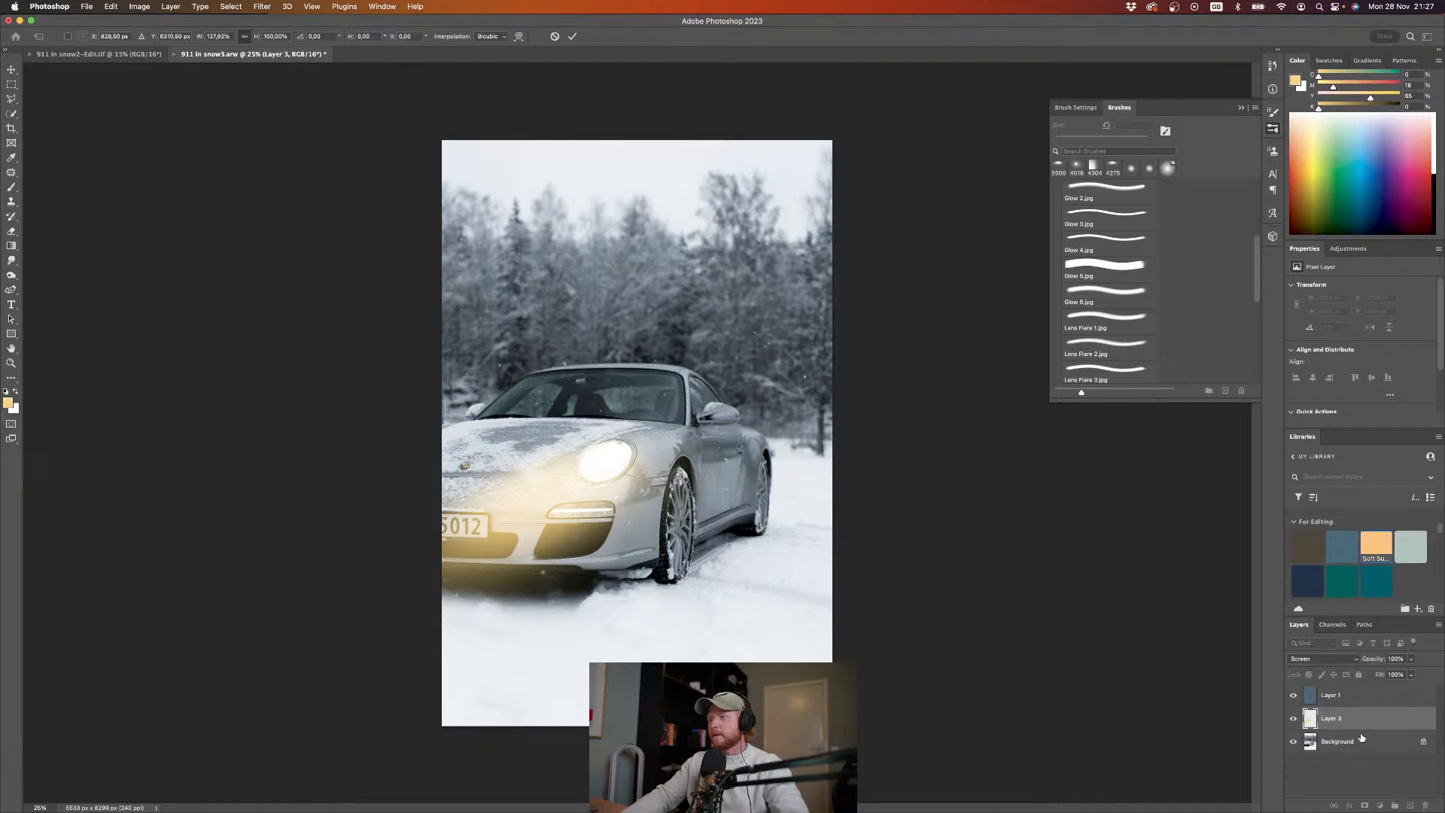
Step: Add a layer mask to Layer 3 and fade the glow beside the headlight and at its lower outer end with black gradients
click(1365, 806)
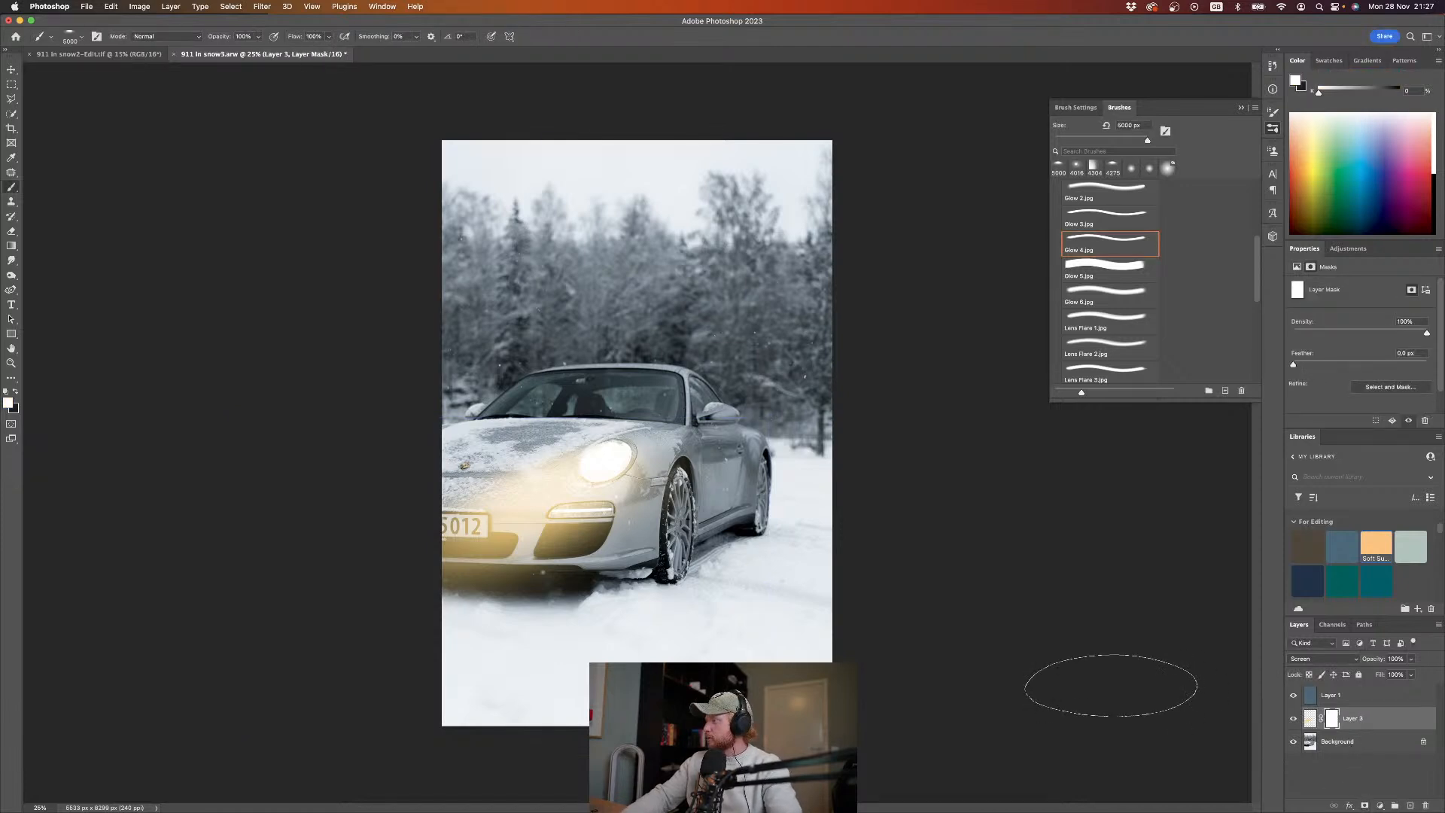
key(g)
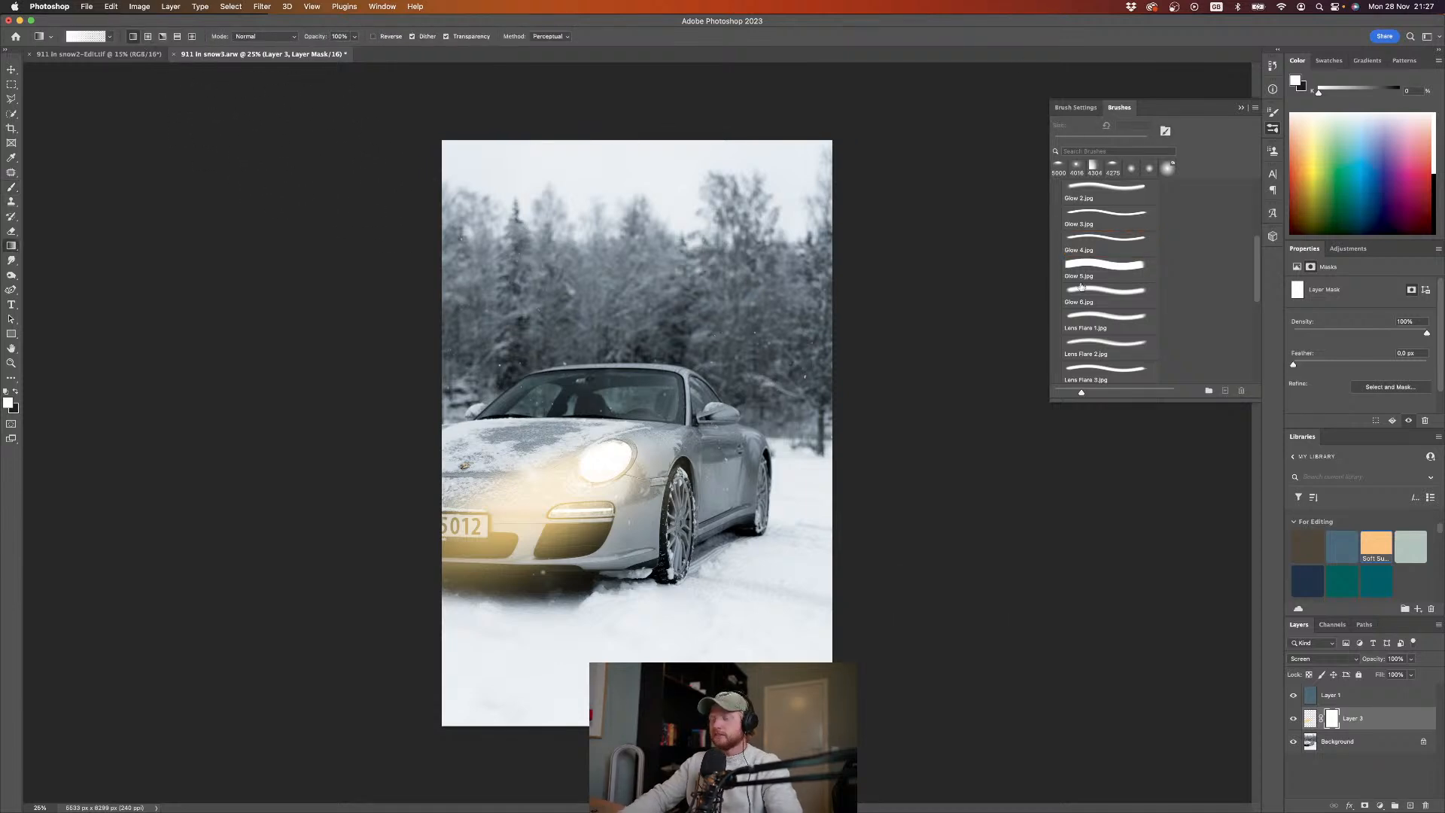
key(x)
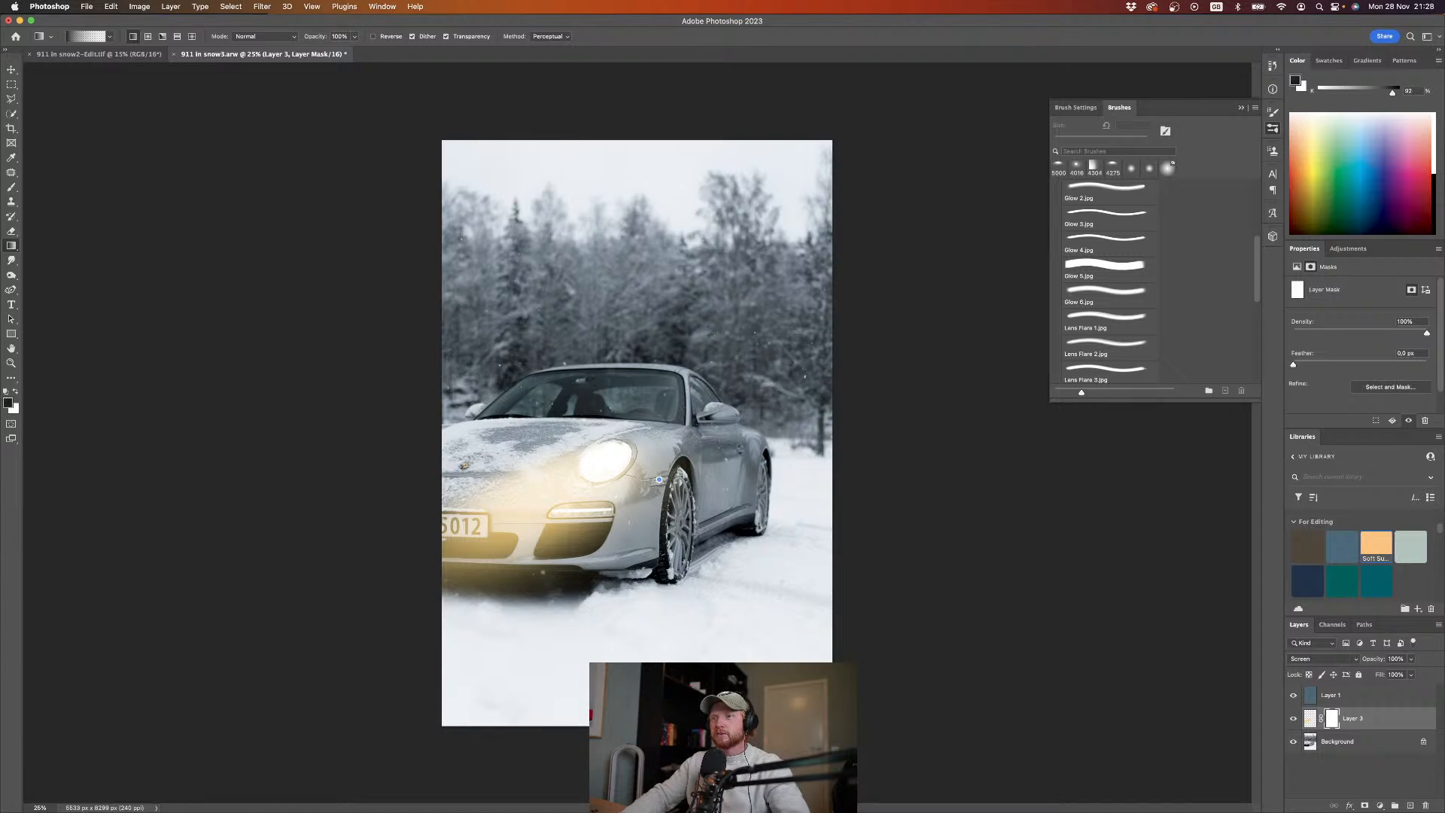
drag(658, 479, 660, 480)
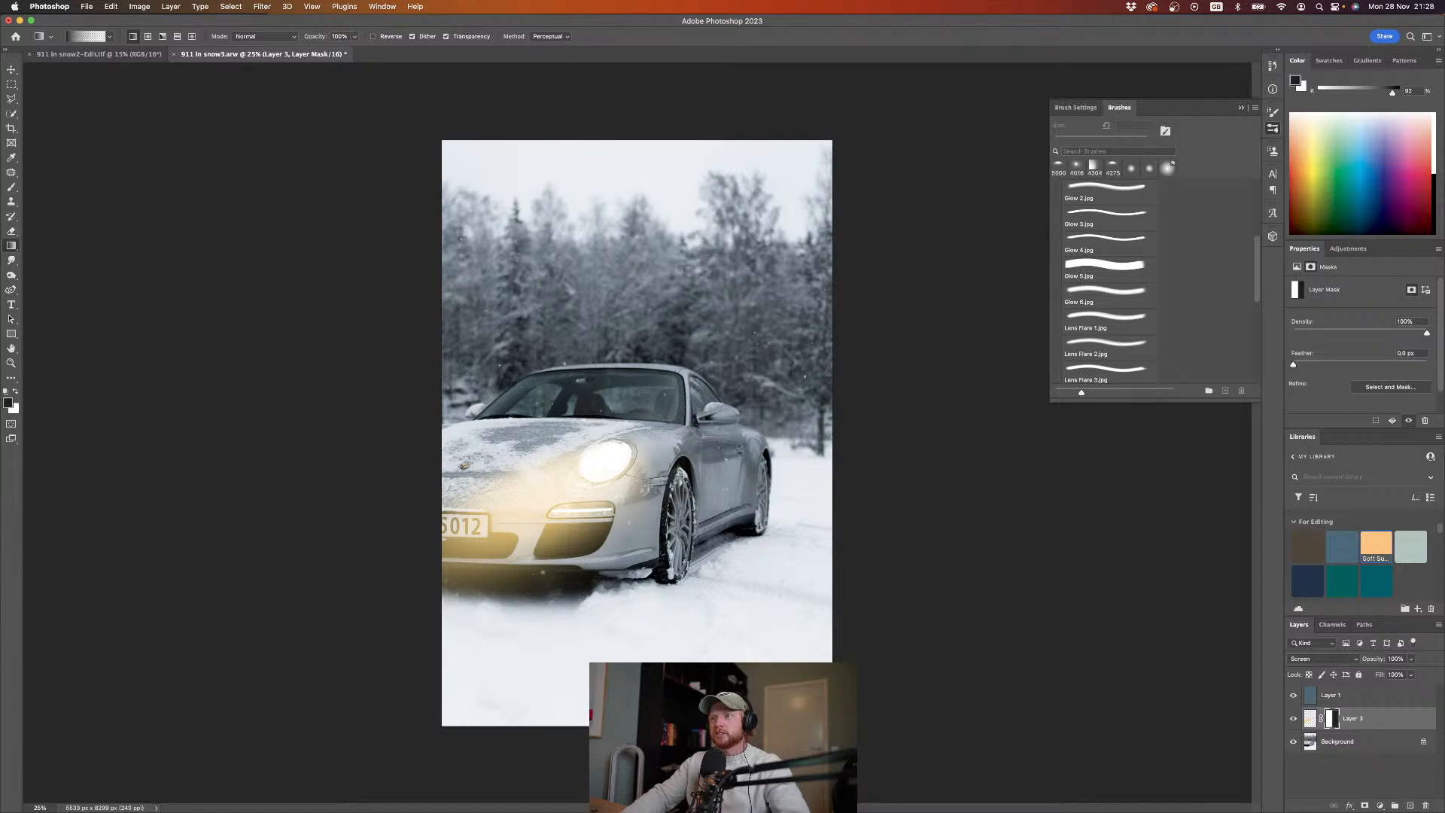
key(super+z)
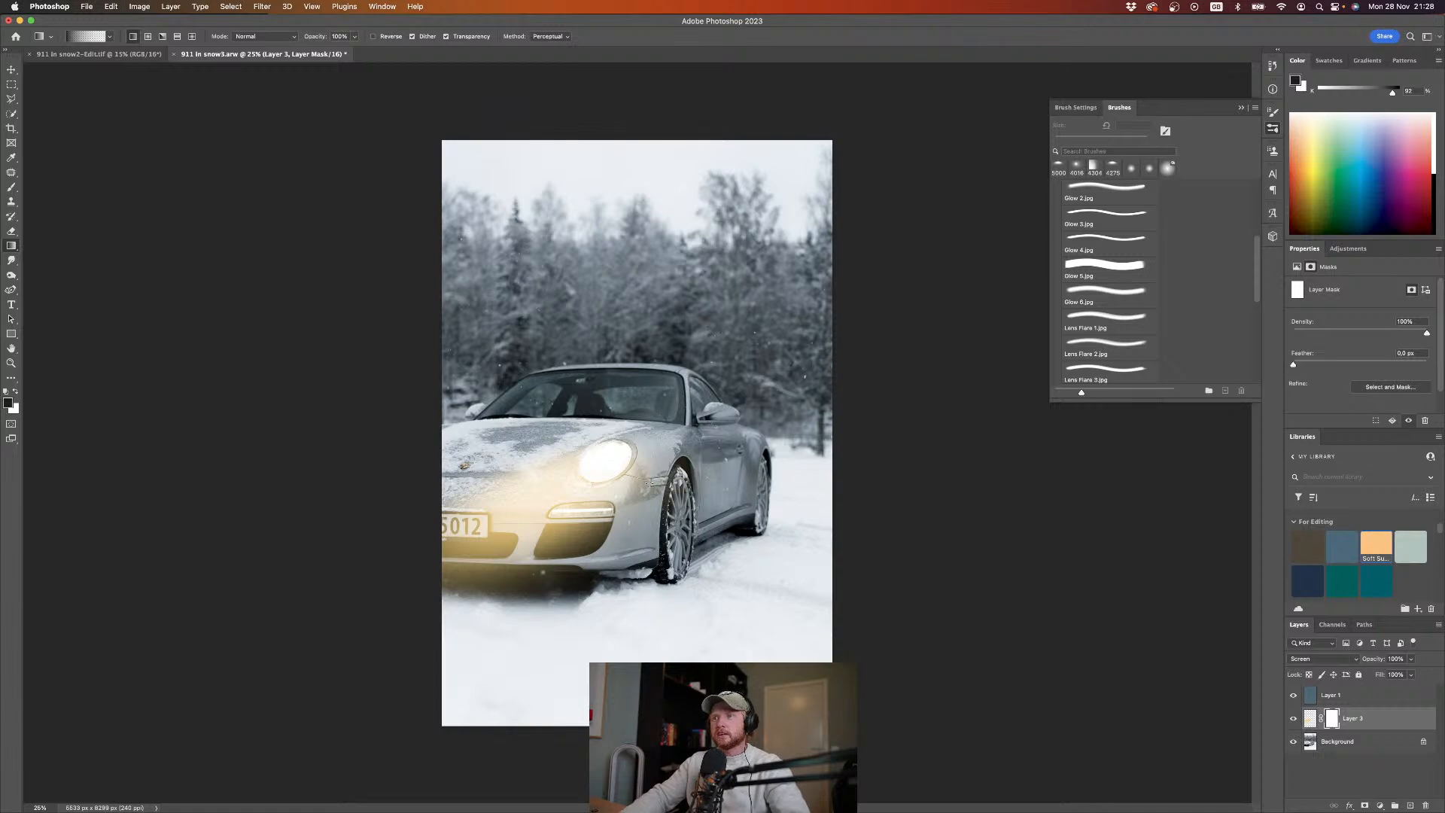
drag(649, 482, 599, 472)
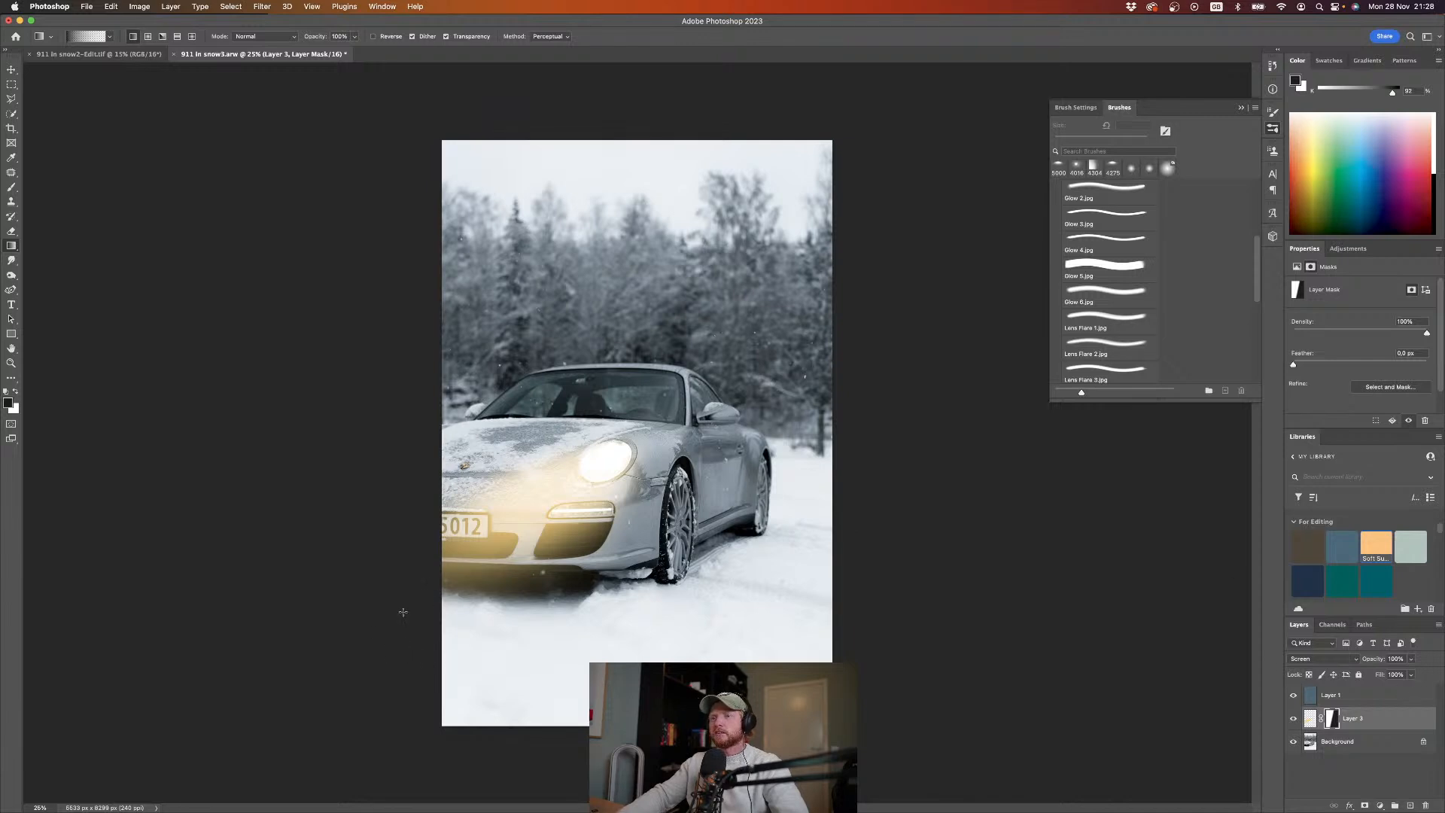
drag(345, 645, 546, 452)
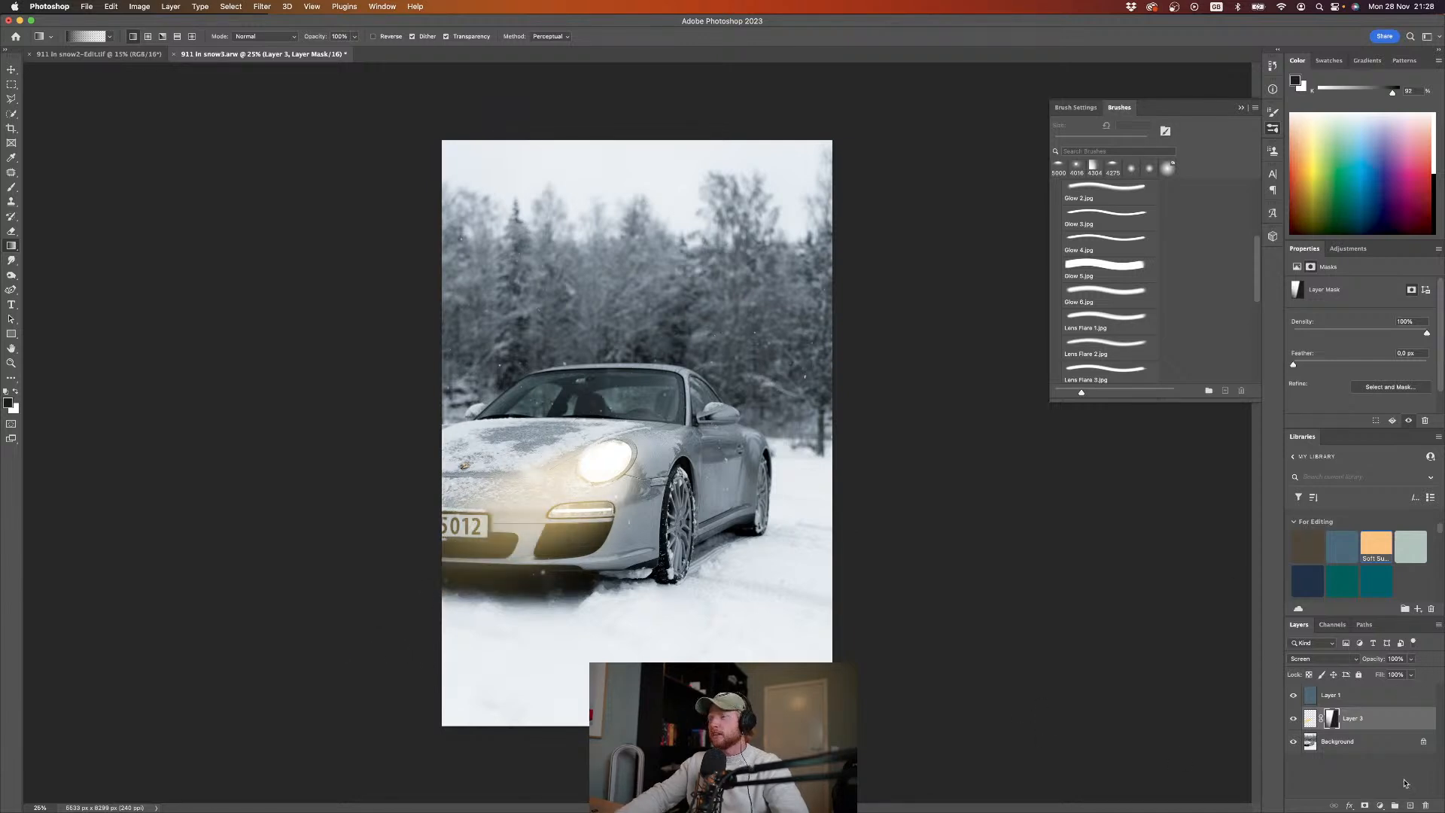
Step: Reduce the opacity of the glow on Layer 3 to about 56%
click(1311, 718)
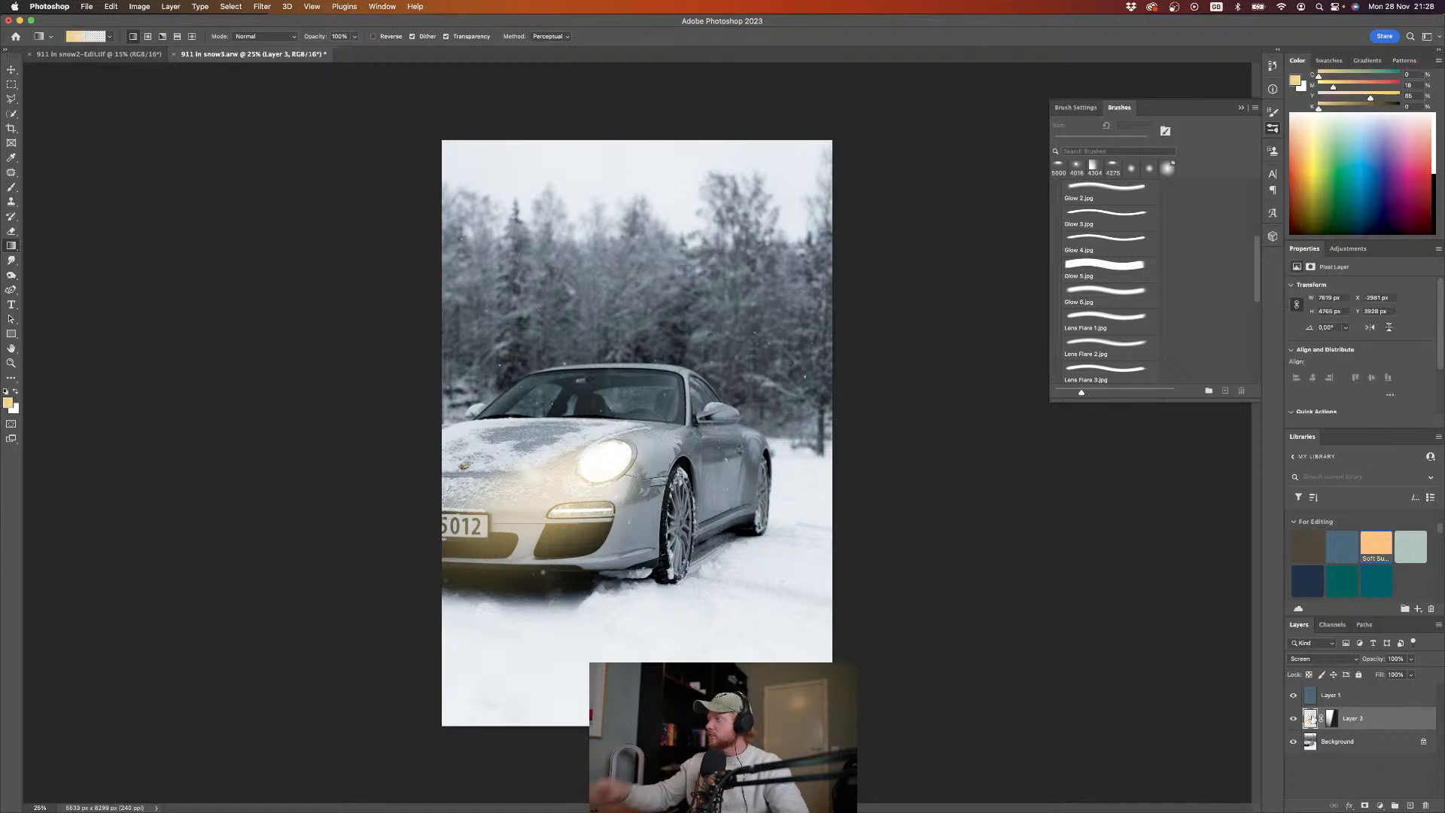
mouse_move(1376, 661)
mouse_down()
mouse_move(1402, 659)
mouse_move(1379, 659)
mouse_up()
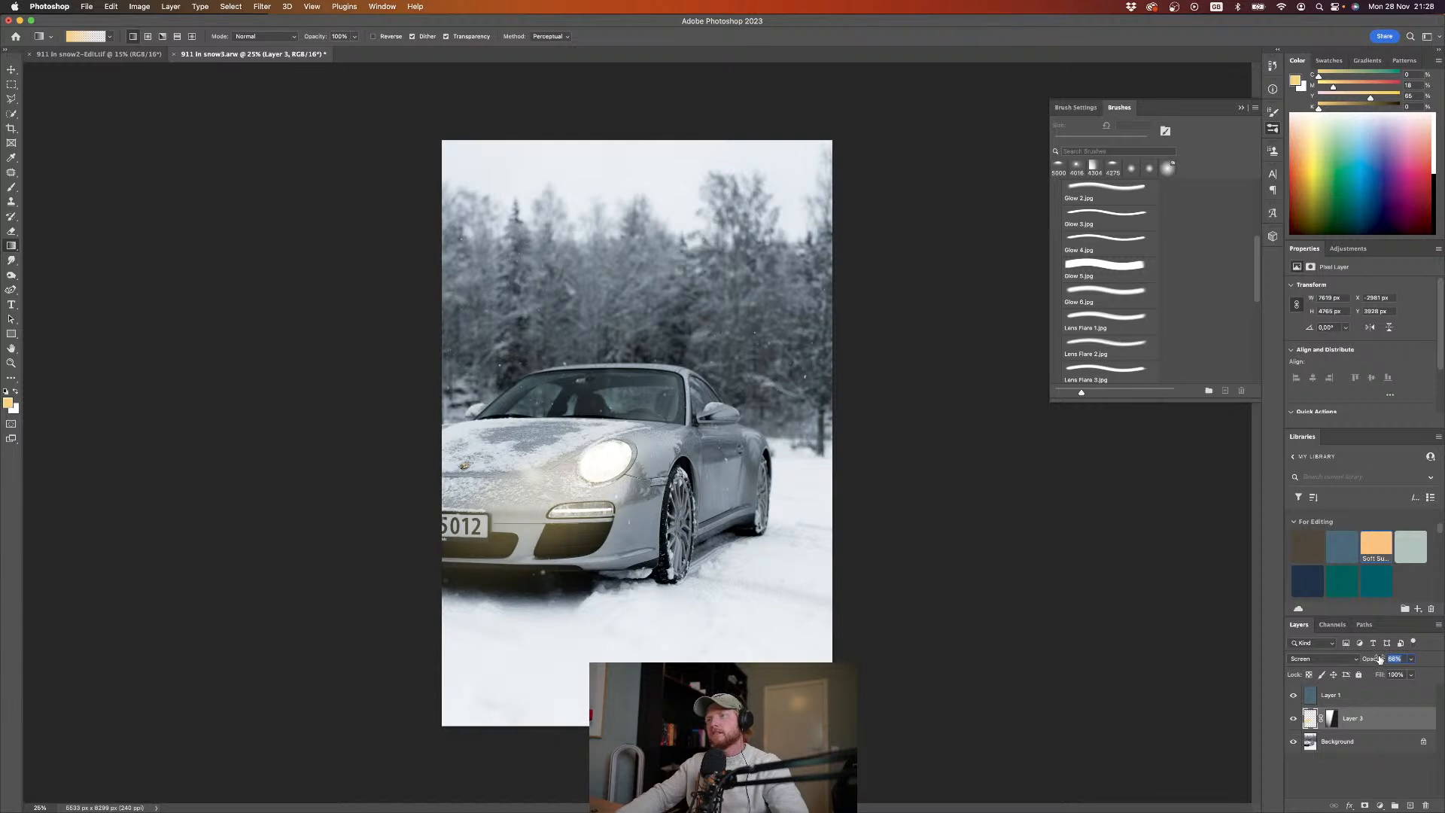
Step: Add a new empty layer and place it directly beneath the blue tint layer, Layer 1
drag(1379, 658, 1376, 659)
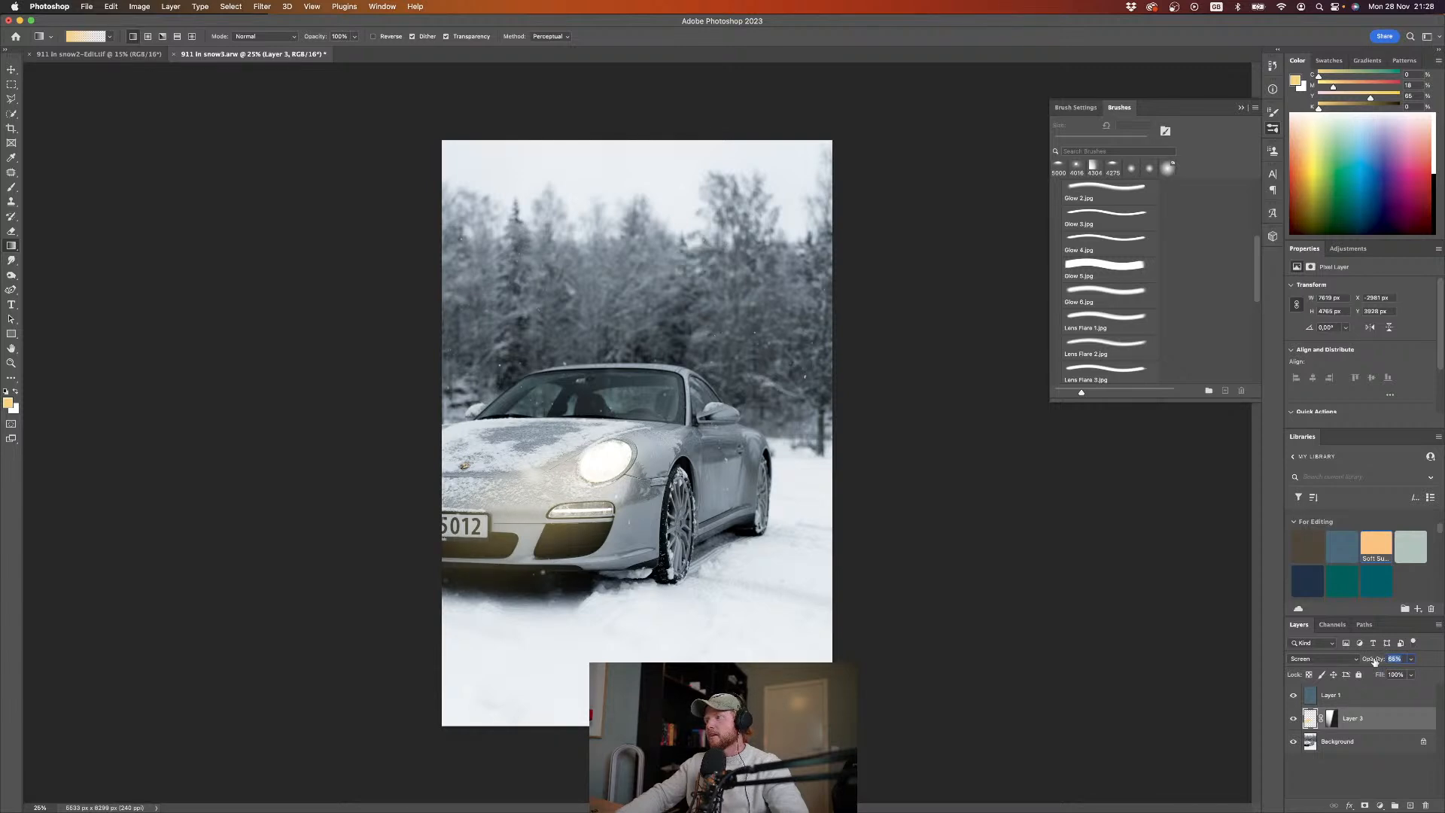
click(1412, 804)
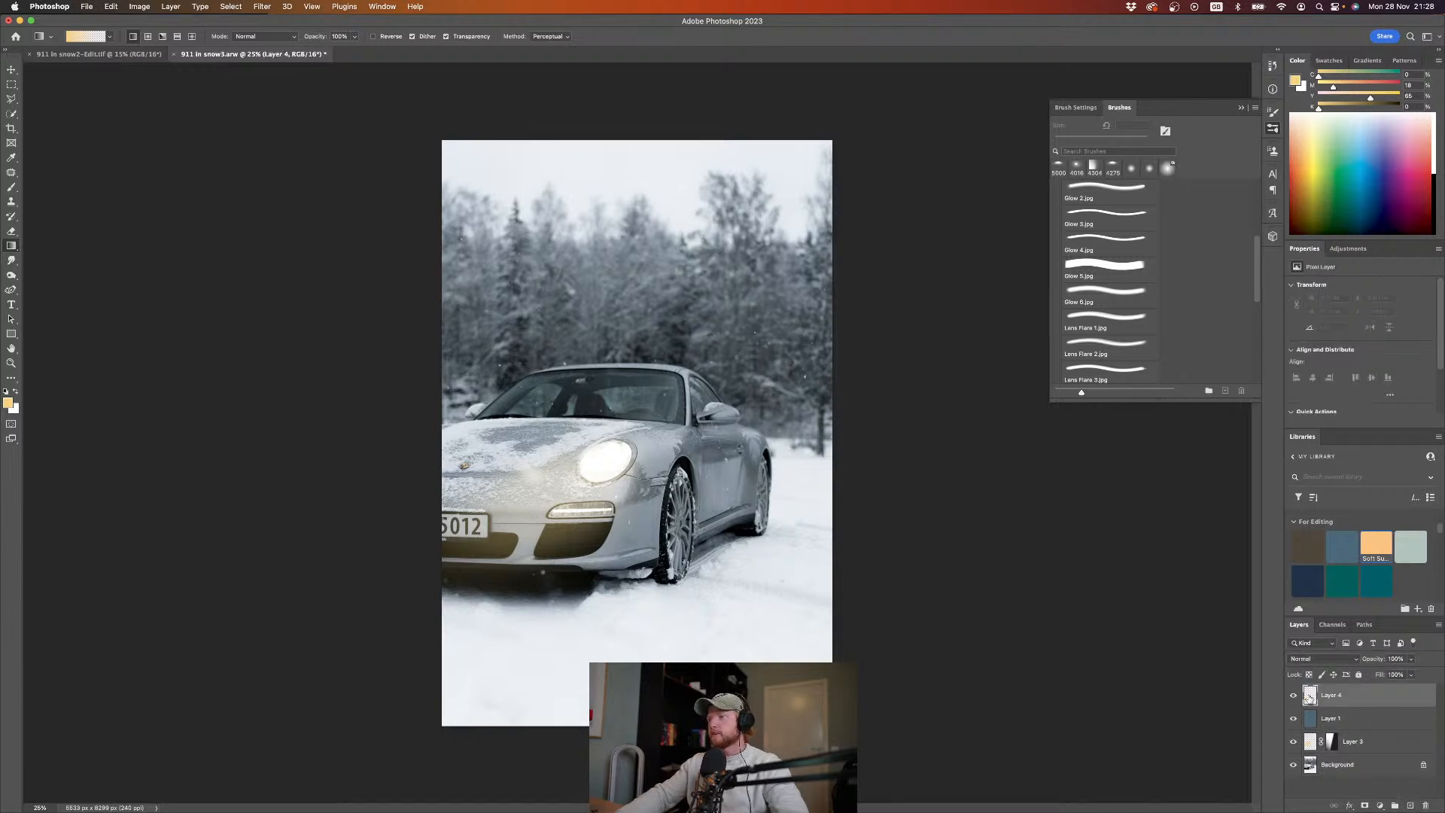
drag(1309, 696, 1311, 730)
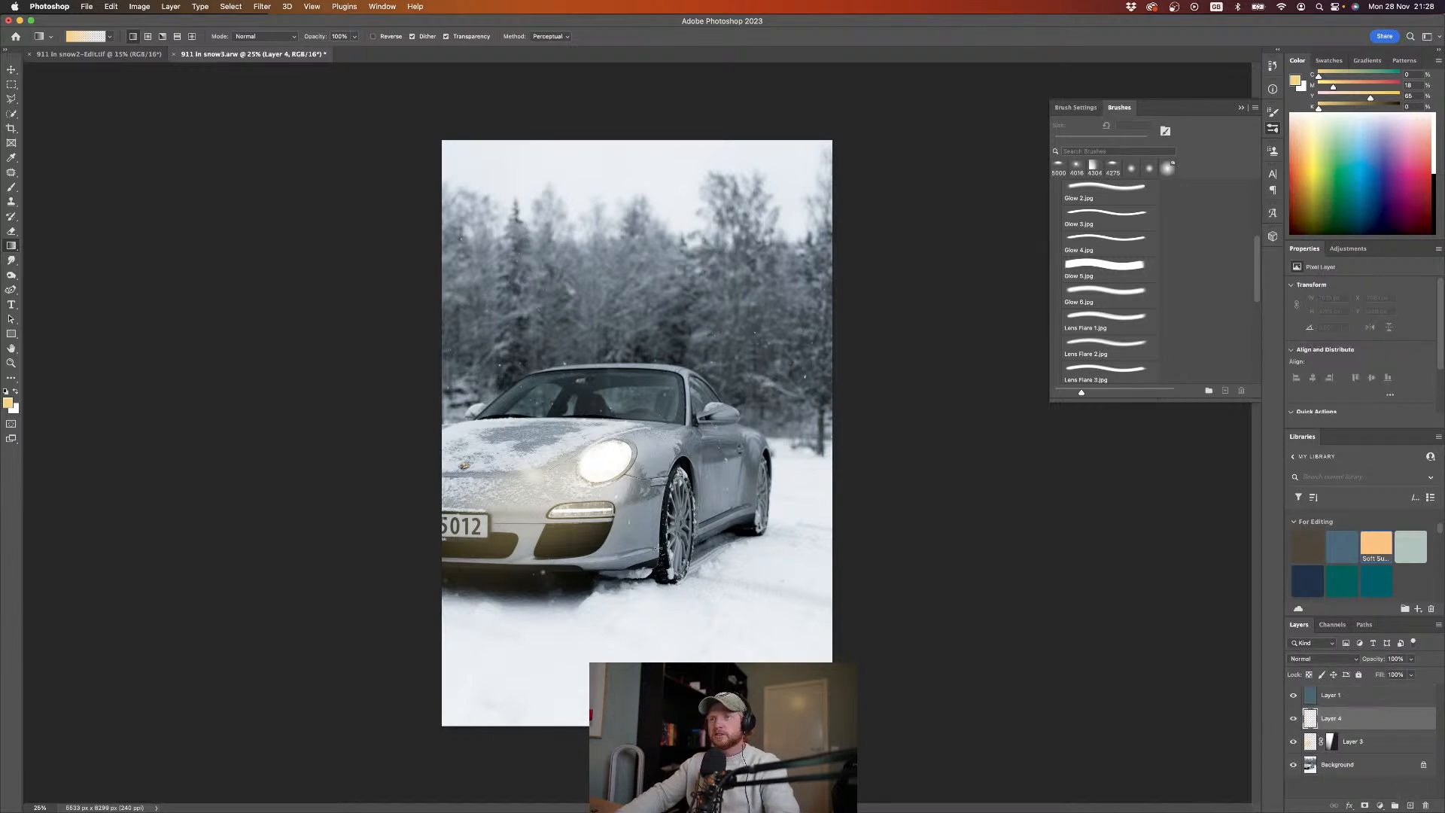
Step: Switch to the Brush tool and choose the Soft Round brush from the General Brushes
key(b)
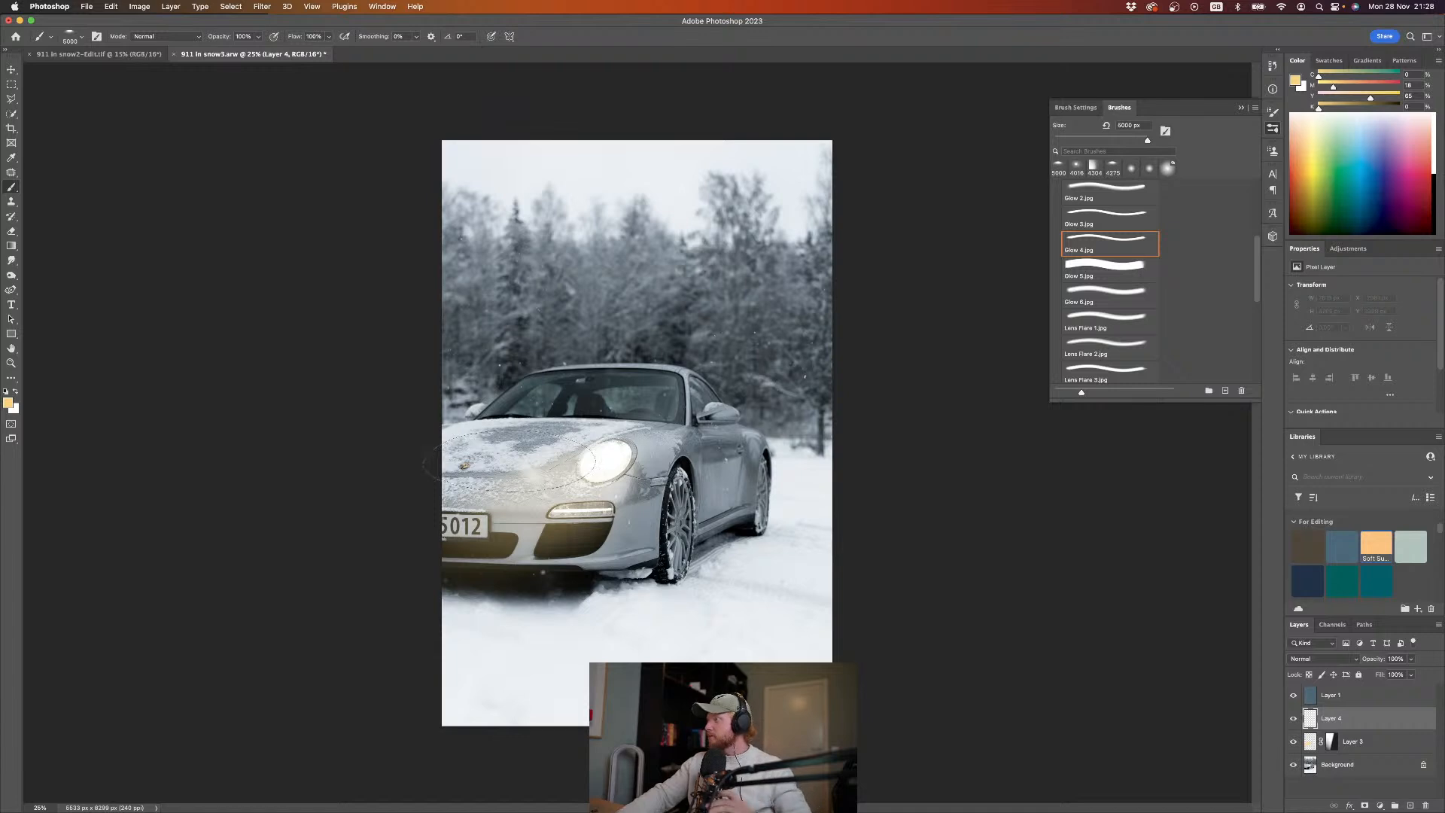
click(86, 6)
key(Escape)
scroll(1116, 217, up, 5)
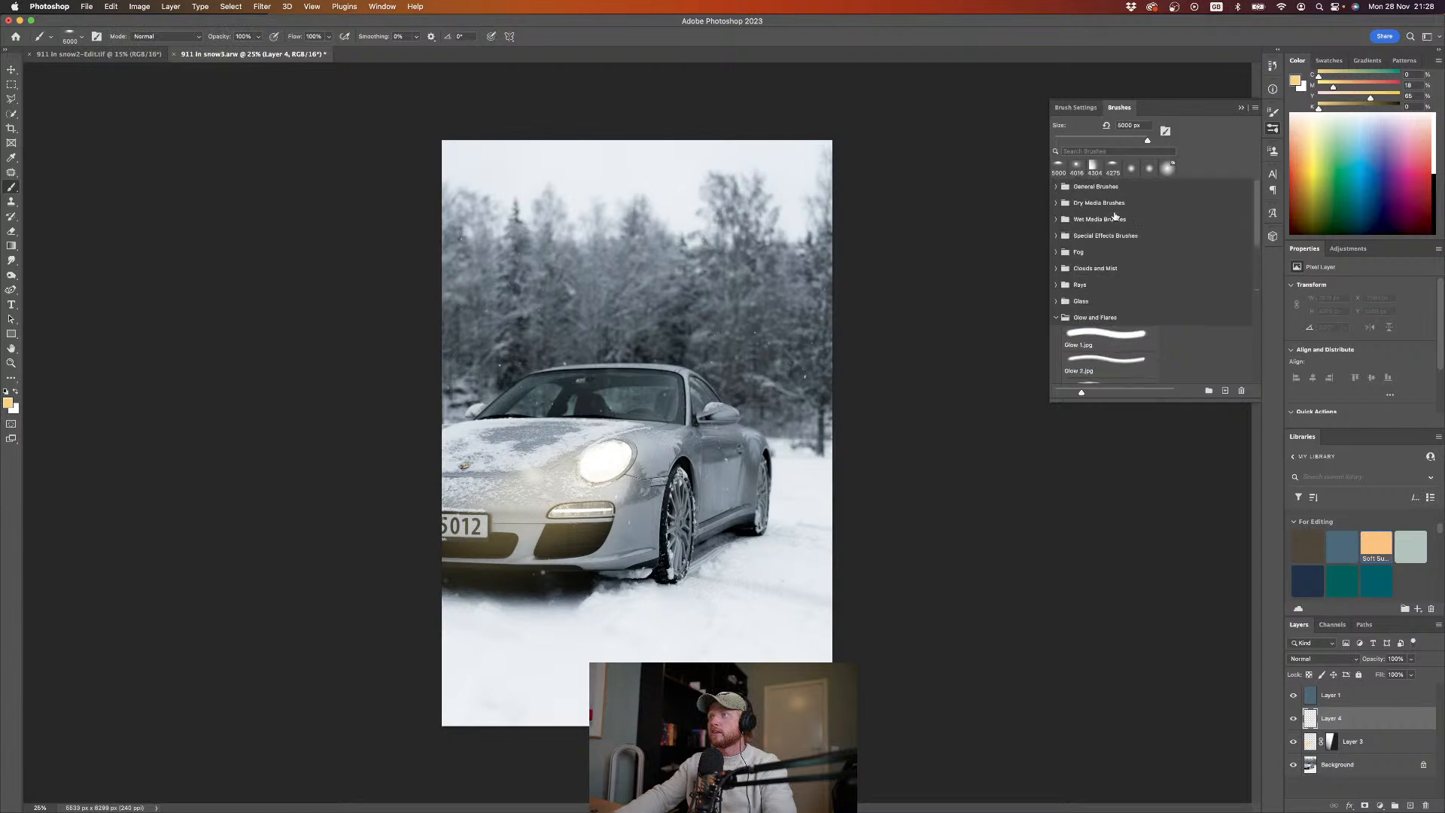
click(1056, 186)
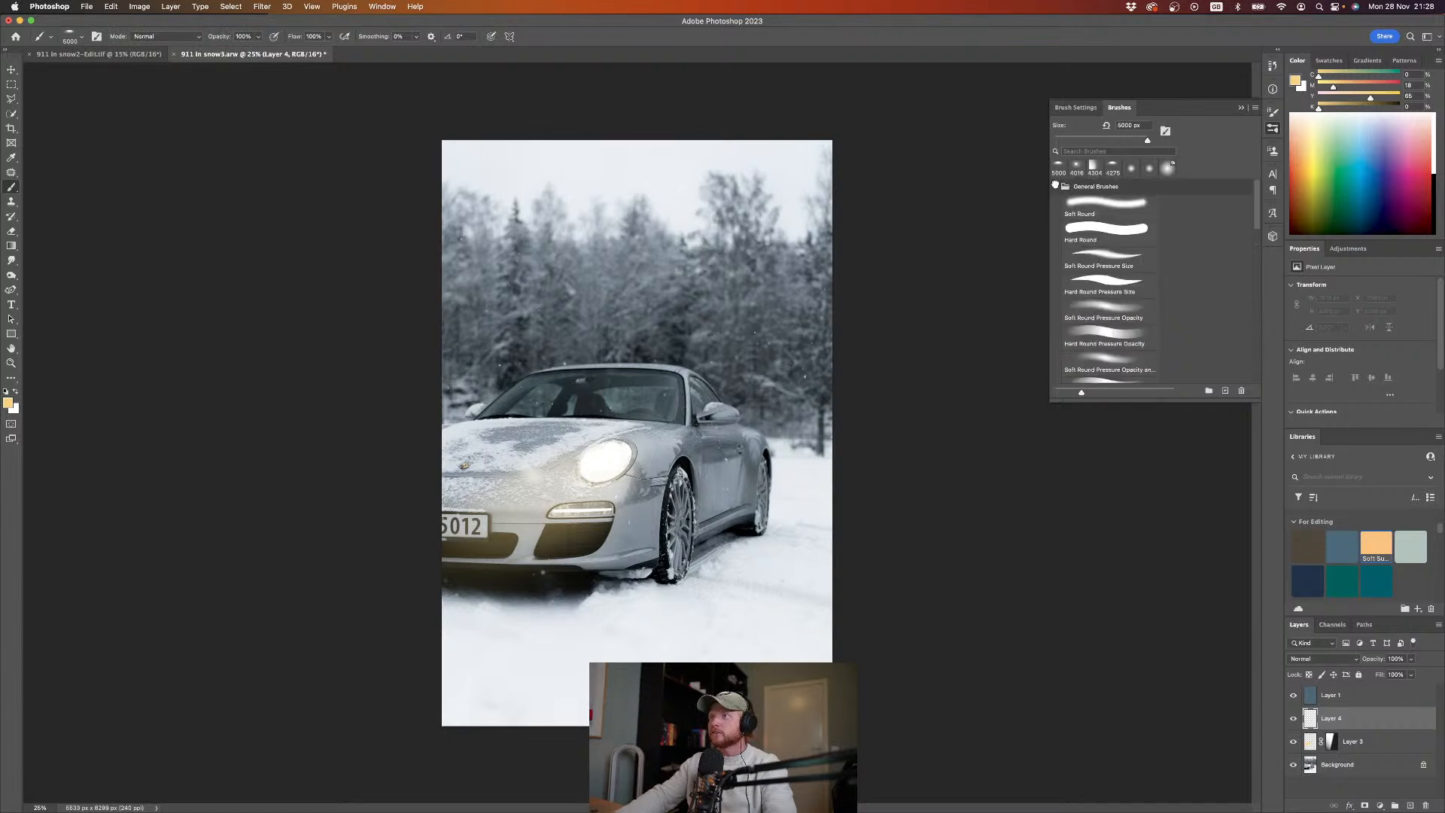
click(1093, 216)
click(1242, 109)
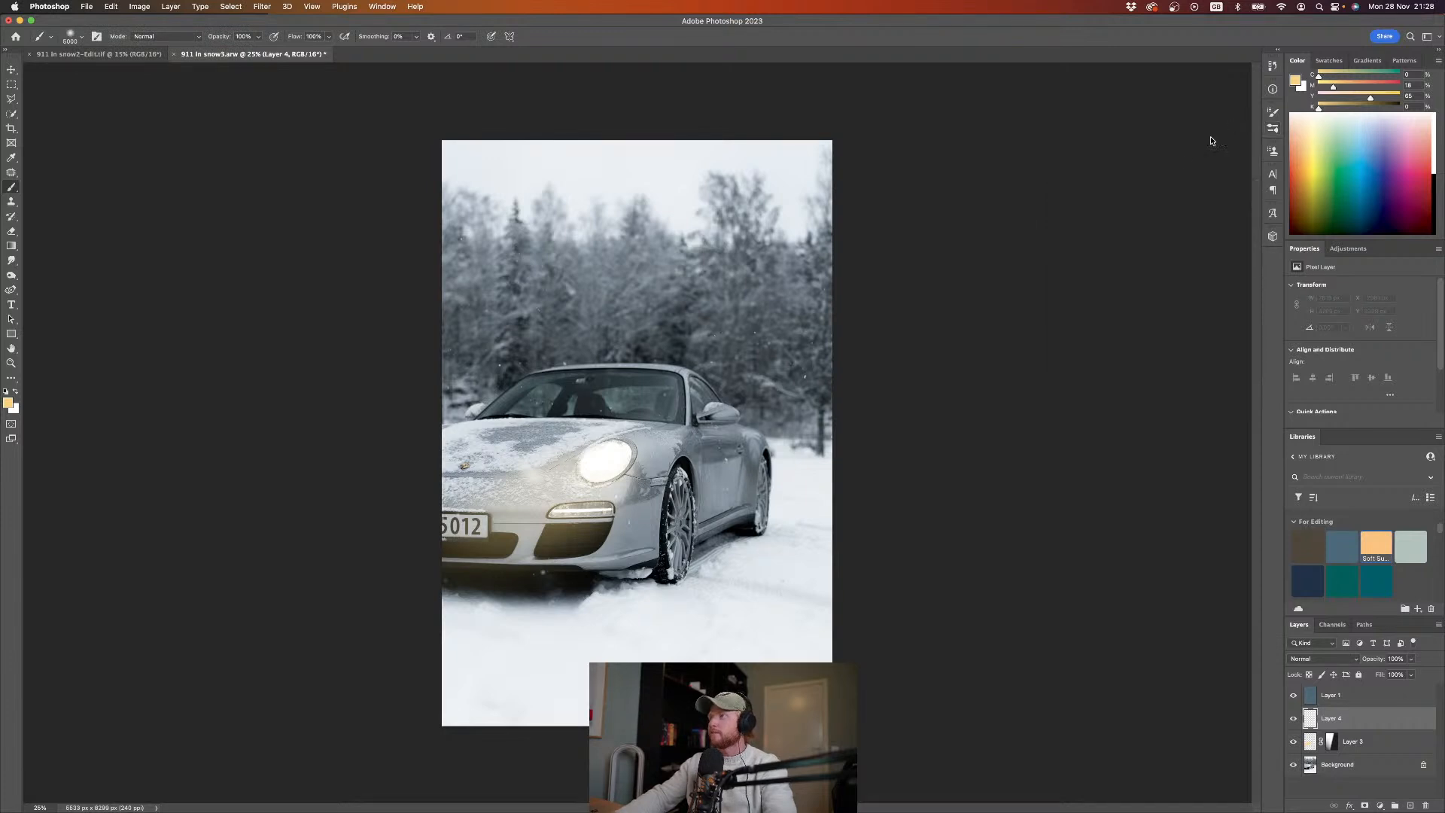
Step: Shrink the brush to about 700 px and paint a soft yellow spot on the car's nose beside the headlight
key(bracketleft)
key(bracketleft)
key(bracketleft)
key(bracketleft)
key(bracketleft)
key(bracketleft)
key(bracketleft)
key(bracketleft)
key(bracketleft)
key(bracketleft)
key(bracketleft)
key(bracketleft)
key(bracketleft)
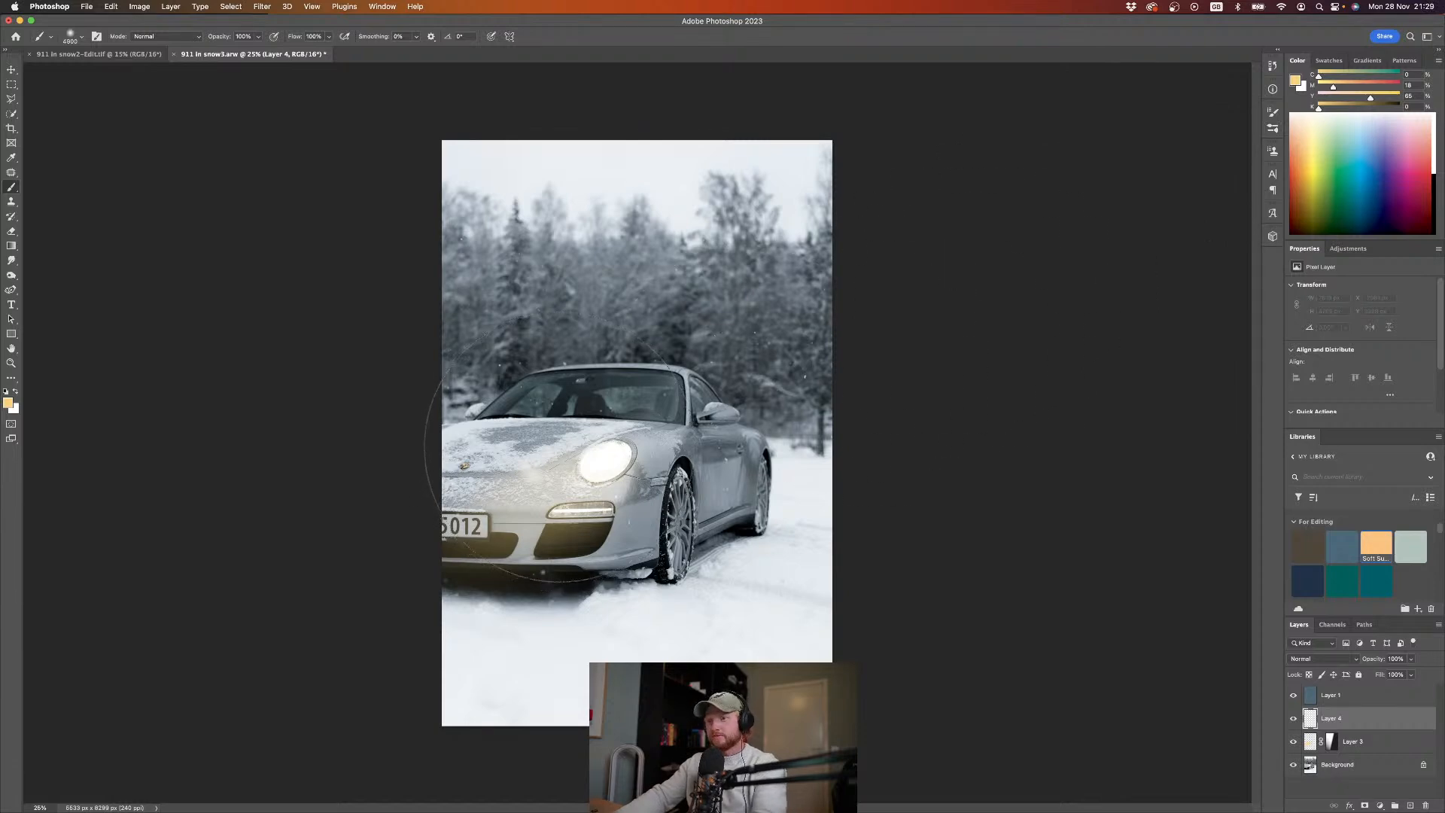
key(bracketleft)
key(bracketleft)
key(bracketleft)
key(bracketleft)
key(bracketleft)
key(bracketleft)
key(bracketleft)
key(bracketleft)
key(bracketleft)
key(bracketleft)
key(bracketleft)
key(bracketleft)
key(bracketleft)
key(bracketleft)
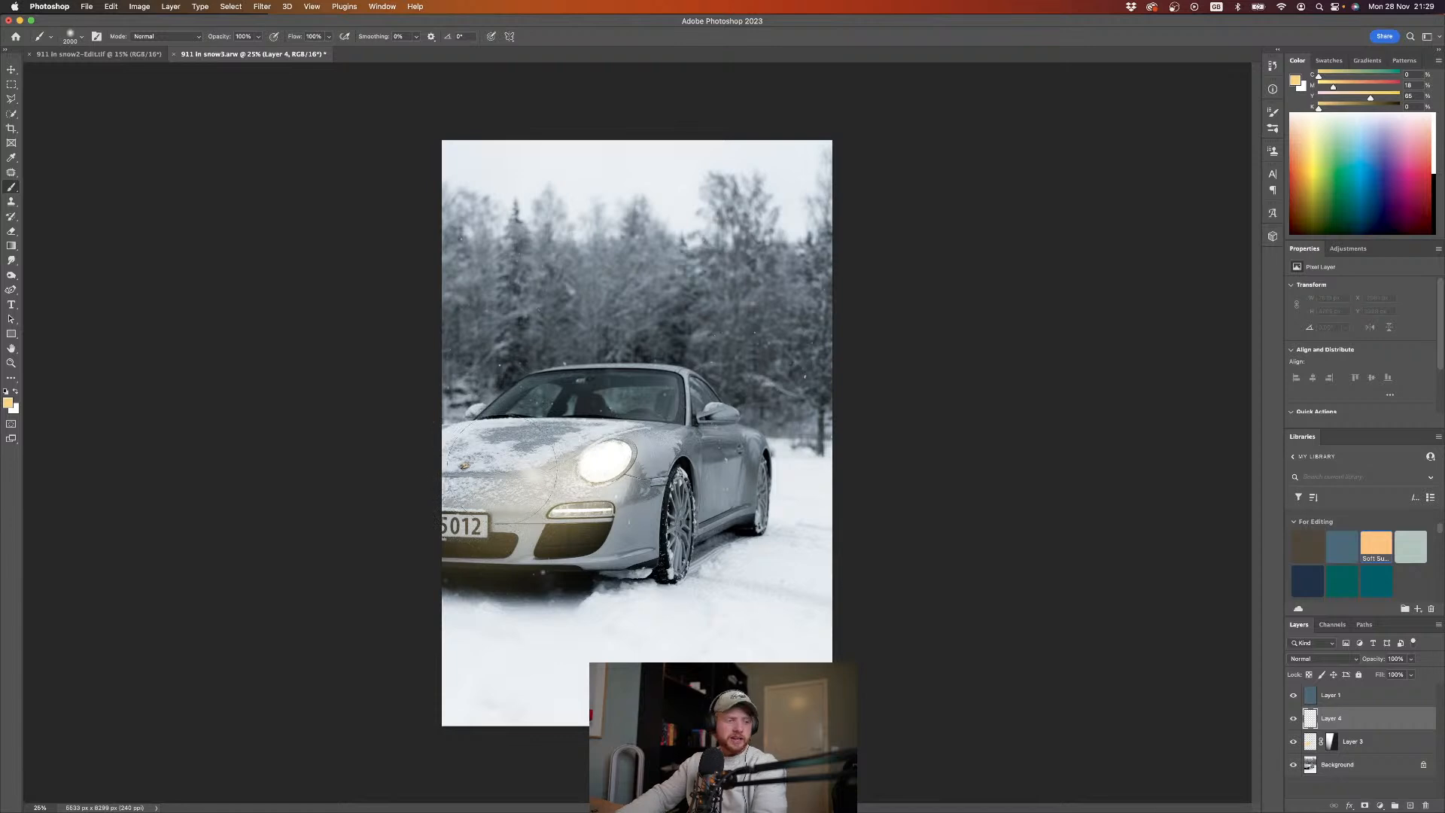
key(bracketleft)
key(bracketleft)
key(bracketleft)
key(bracketleft)
key(bracketleft)
key(bracketleft)
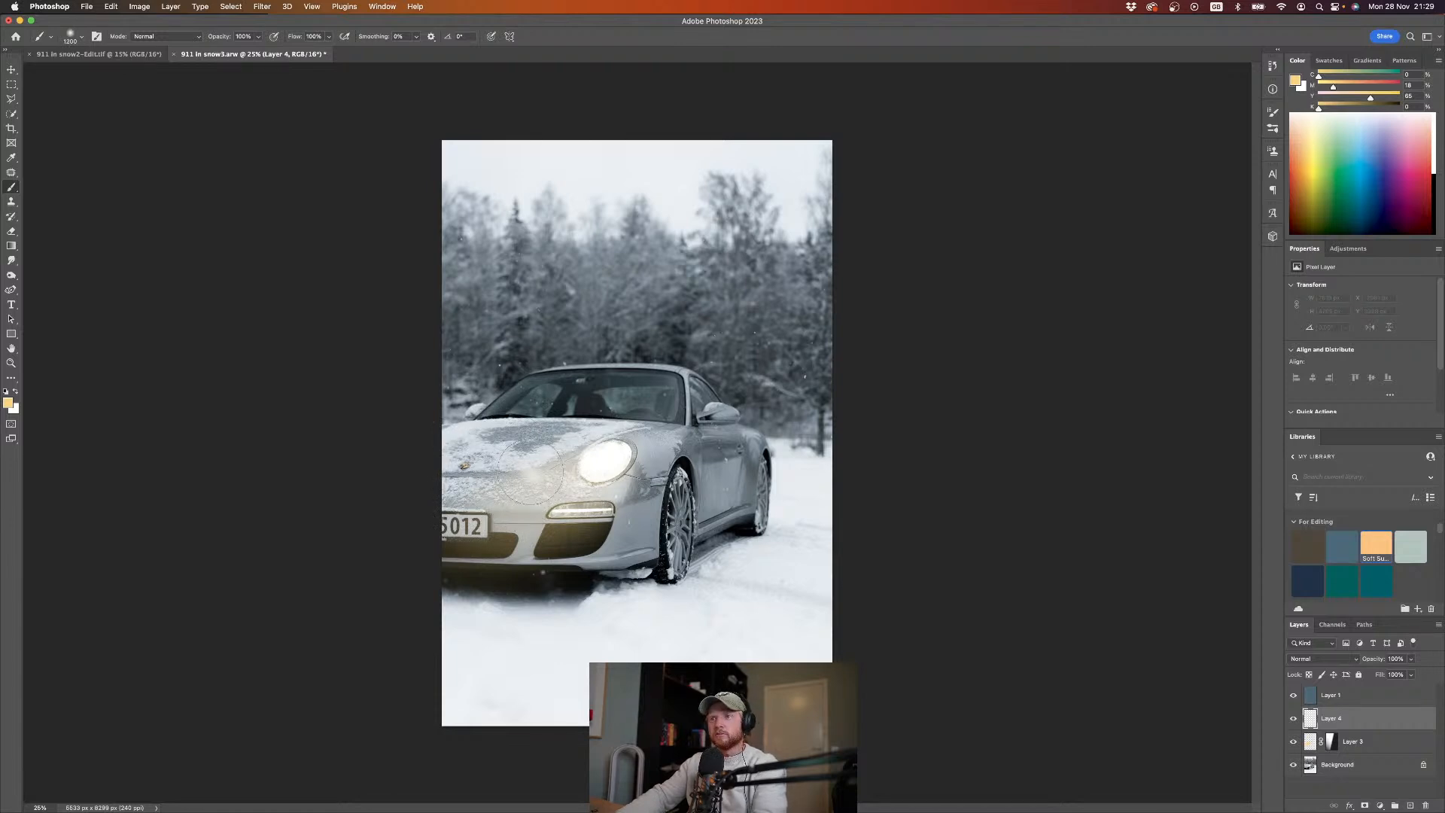
key(bracketleft)
key(bracketleft)
key(bracketleft)
click(535, 476)
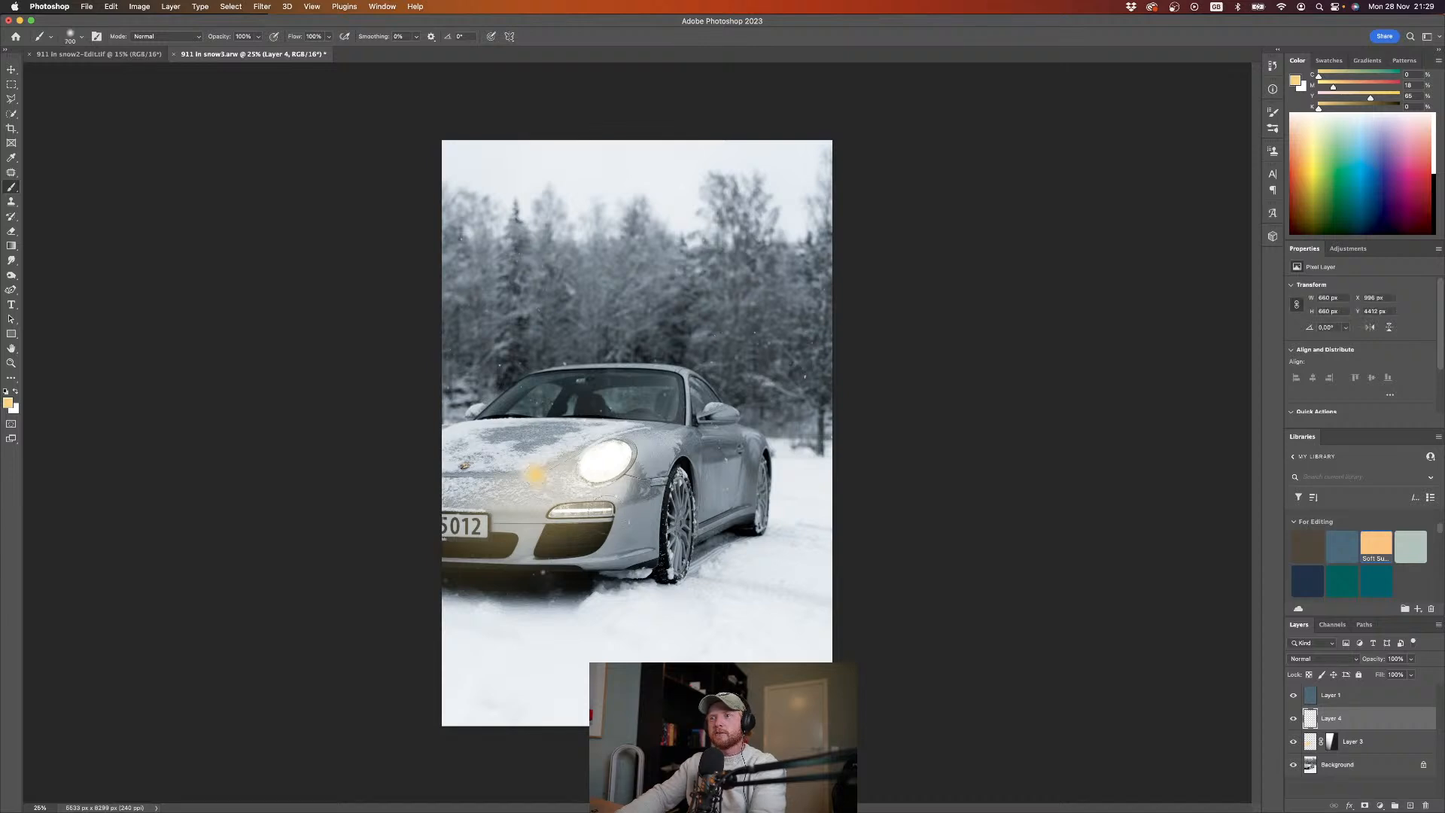
Step: Paint more soft yellow spots at the headlight's inner edge, below the number plate and on the bonnet near the photo's edge
click(581, 456)
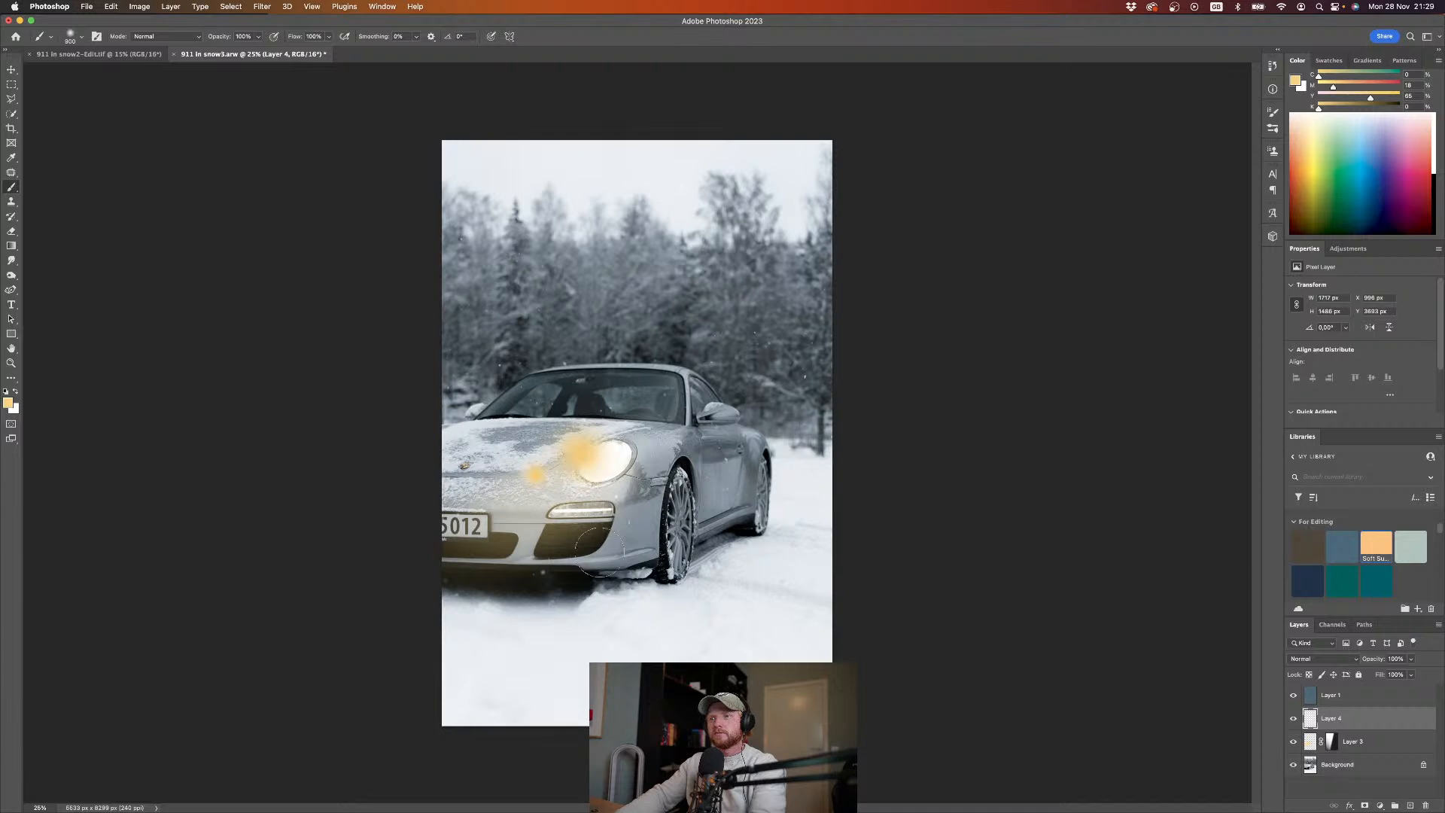
key(bracketleft)
key(bracketleft)
key(bracketleft)
click(501, 536)
click(451, 472)
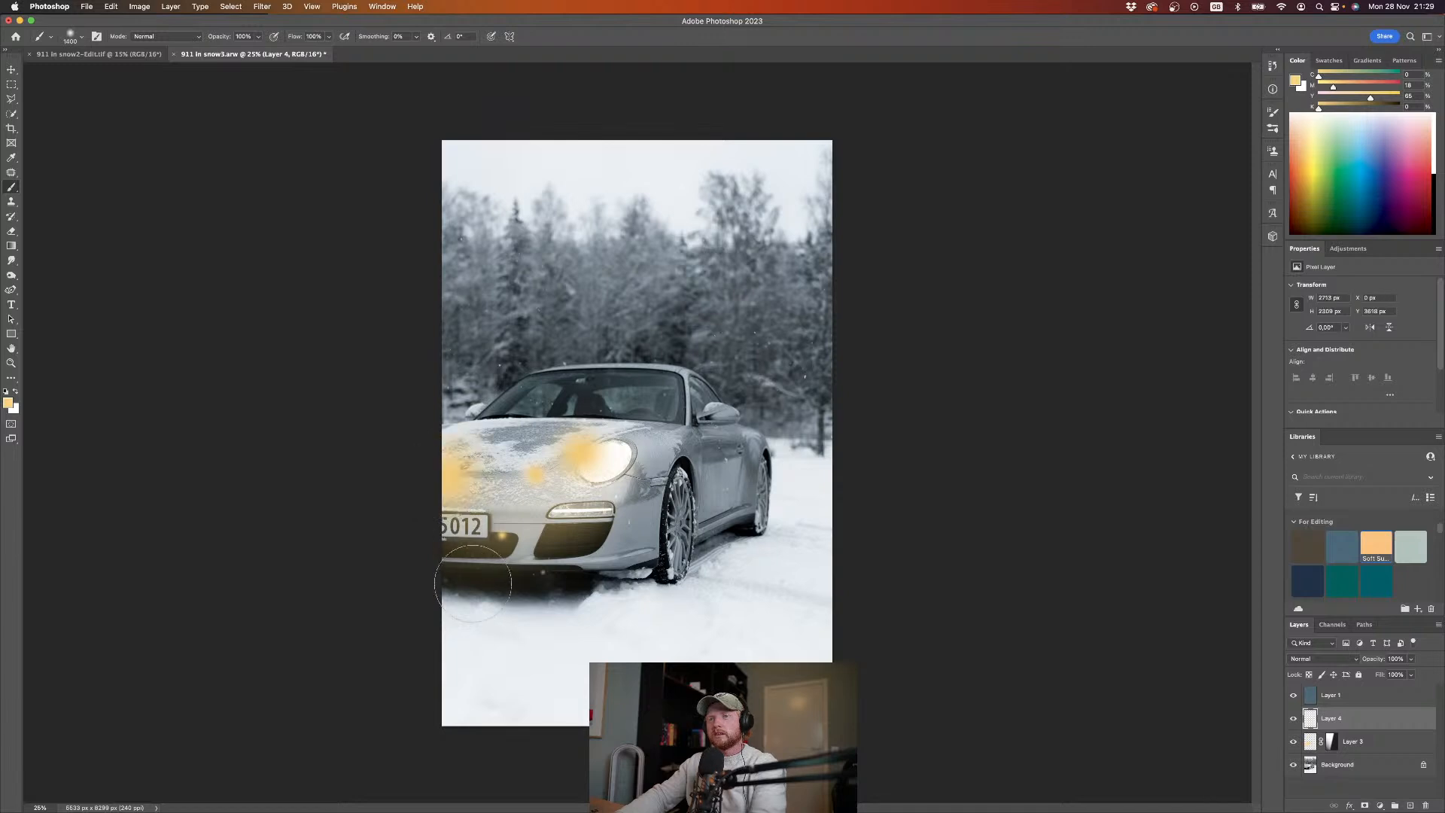
Step: Enlarge the brush and paint one big soft yellow spot on the snow in front of the bumper
key(bracketright)
key(bracketright)
key(bracketright)
key(bracketright)
key(bracketright)
key(bracketright)
key(bracketright)
key(bracketright)
key(bracketright)
key(bracketright)
key(bracketright)
key(bracketright)
key(bracketright)
key(bracketright)
click(463, 614)
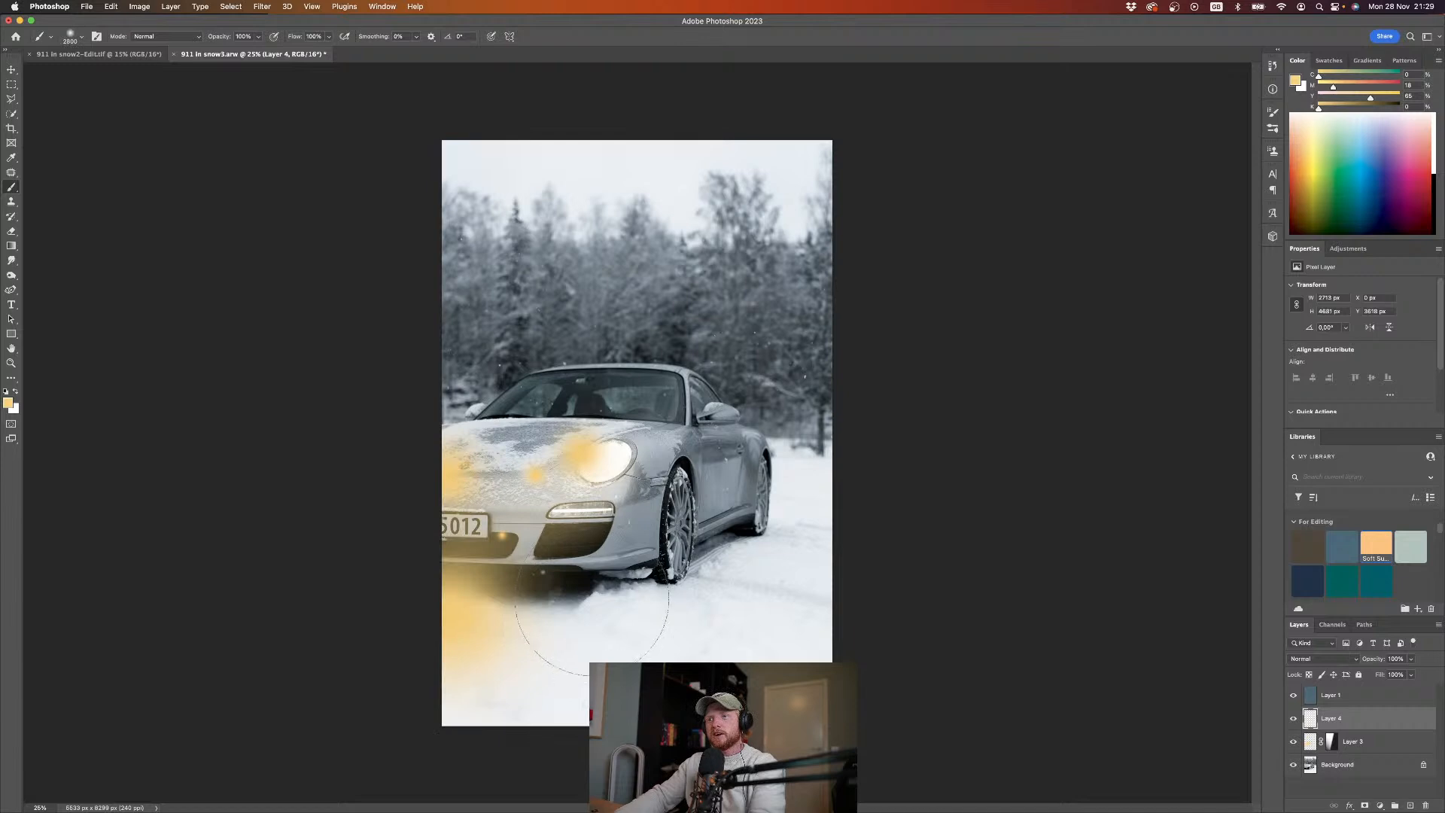
Step: Reduce the brush to about 700 px and paint a small yellow spot at the air intake below the headlight
key(bracketleft)
key(bracketleft)
key(bracketleft)
key(bracketleft)
key(bracketleft)
key(bracketleft)
key(bracketleft)
key(bracketleft)
key(bracketleft)
key(bracketleft)
key(bracketleft)
key(bracketleft)
key(bracketleft)
key(bracketleft)
key(bracketleft)
key(bracketleft)
key(bracketleft)
key(bracketleft)
key(bracketleft)
key(bracketleft)
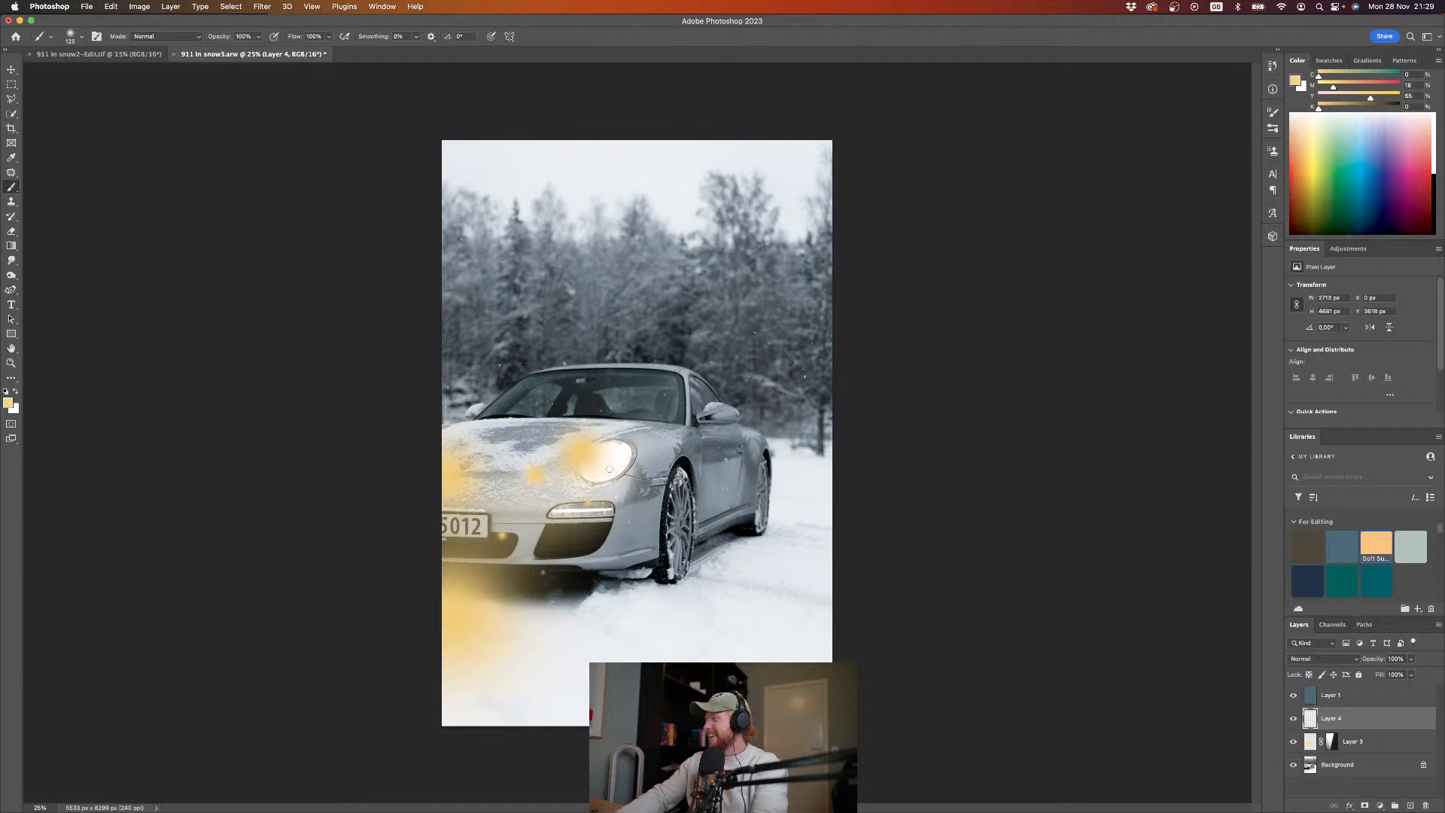
key(bracketleft)
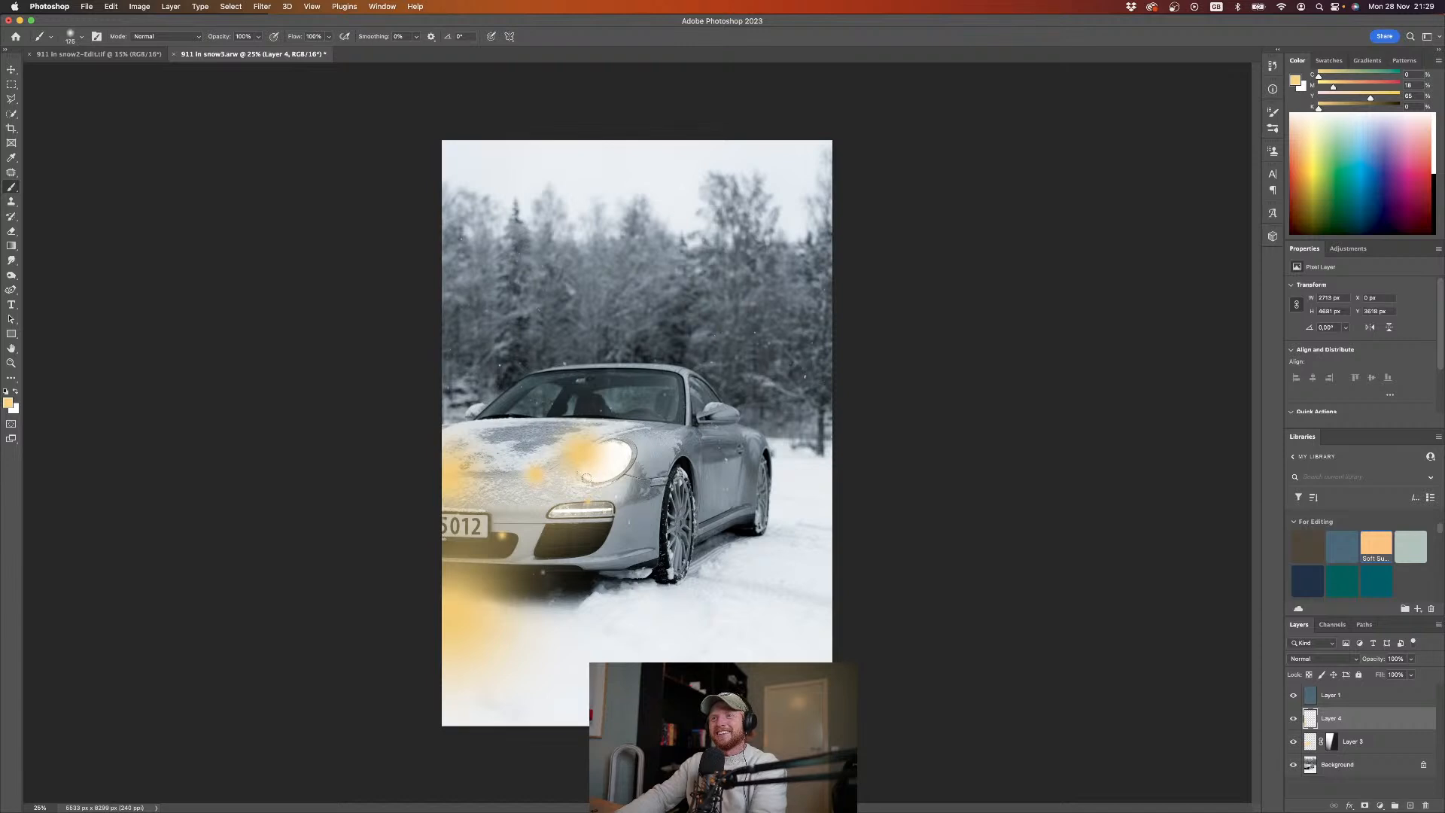
key(bracketright)
key(bracketright)
key(bracketright)
key(bracketright)
key(bracketright)
click(553, 529)
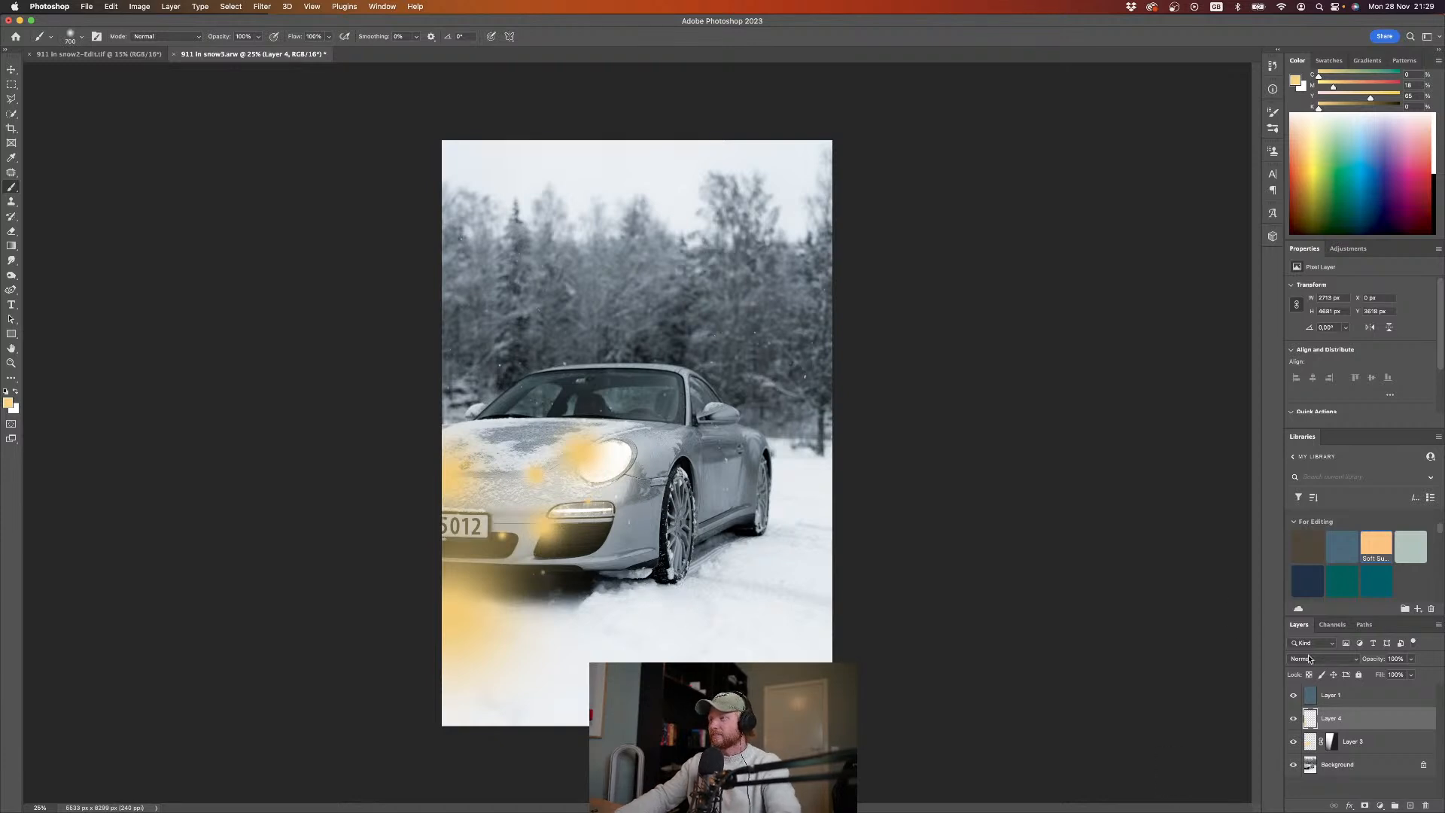
Step: Apply a Motion Blur to the painted yellow spots with an angle of about 89° and a distance of about 200 pixels
click(262, 6)
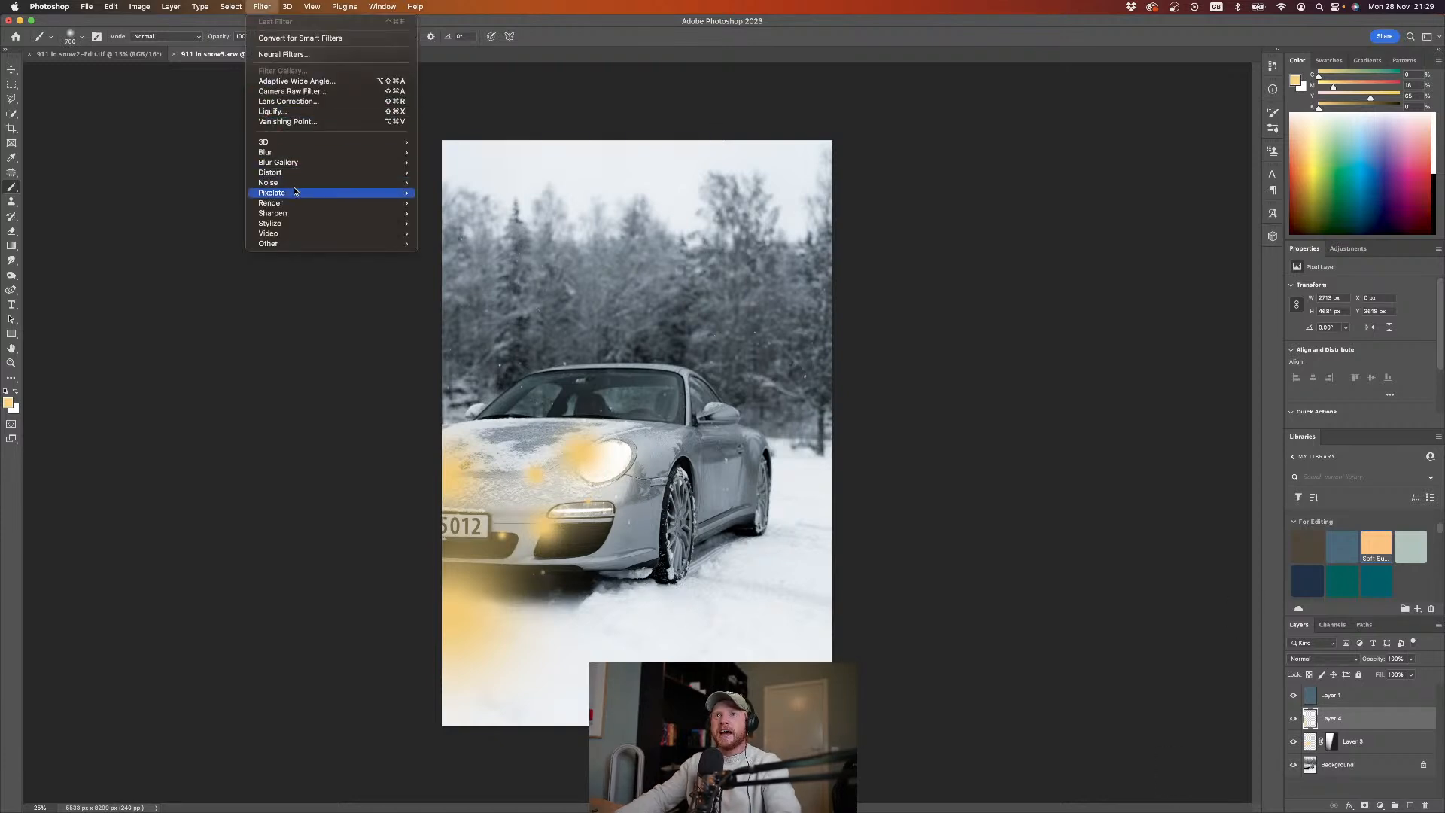
mouse_move(296, 188)
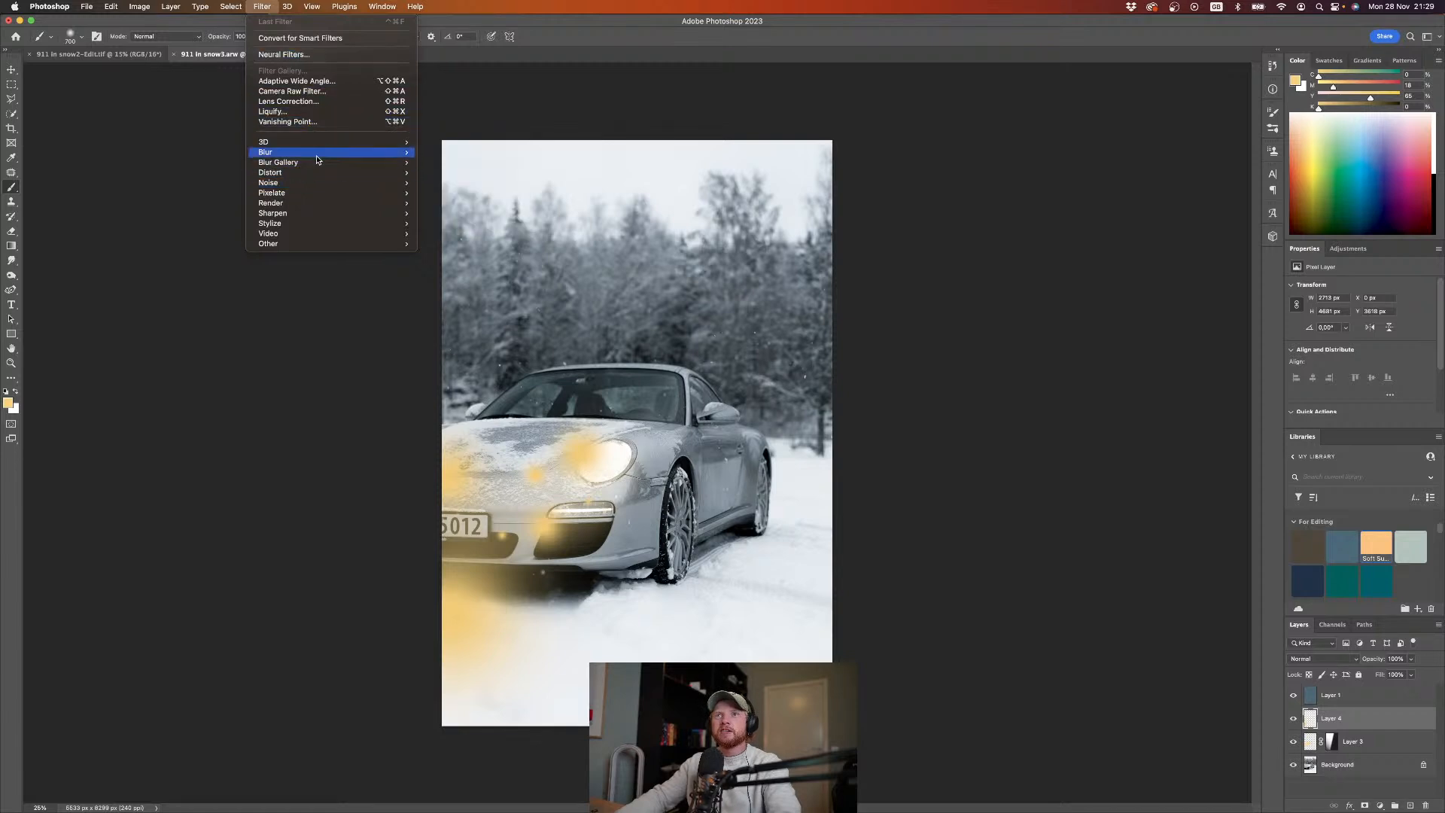
mouse_move(318, 165)
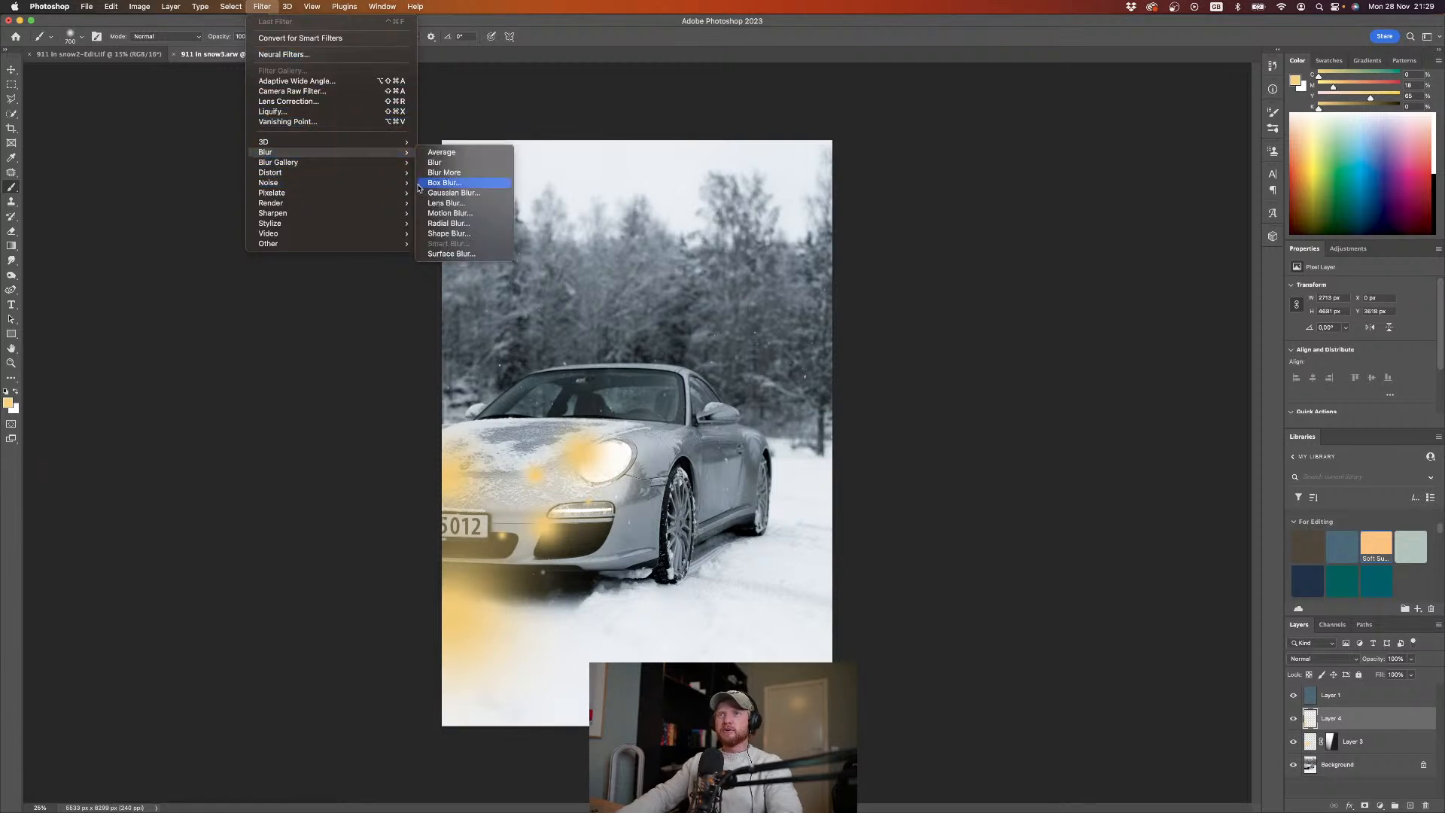
click(442, 216)
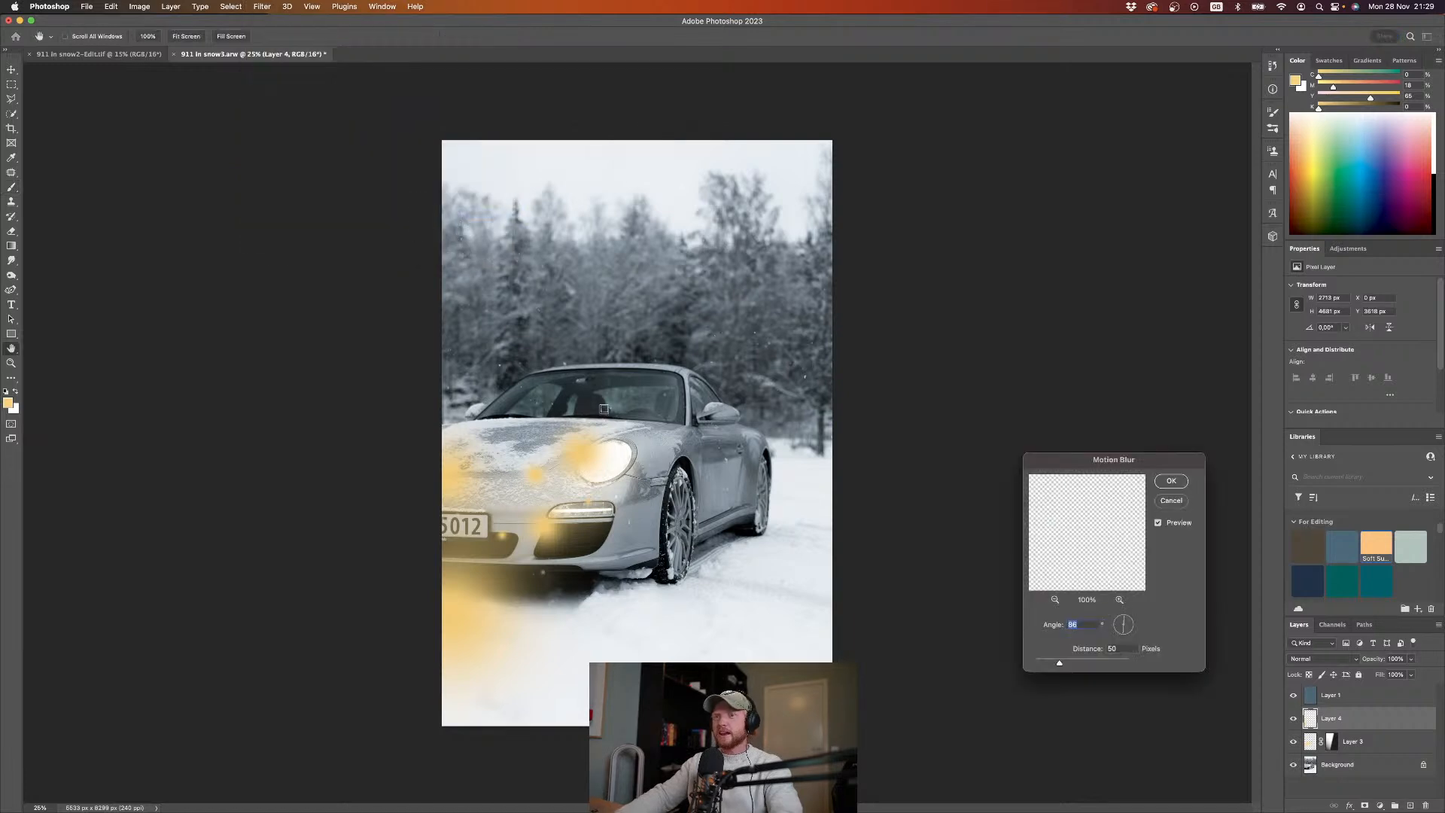
click(1126, 618)
mouse_move(1060, 661)
mouse_down()
mouse_move(1096, 664)
mouse_move(1084, 665)
mouse_up()
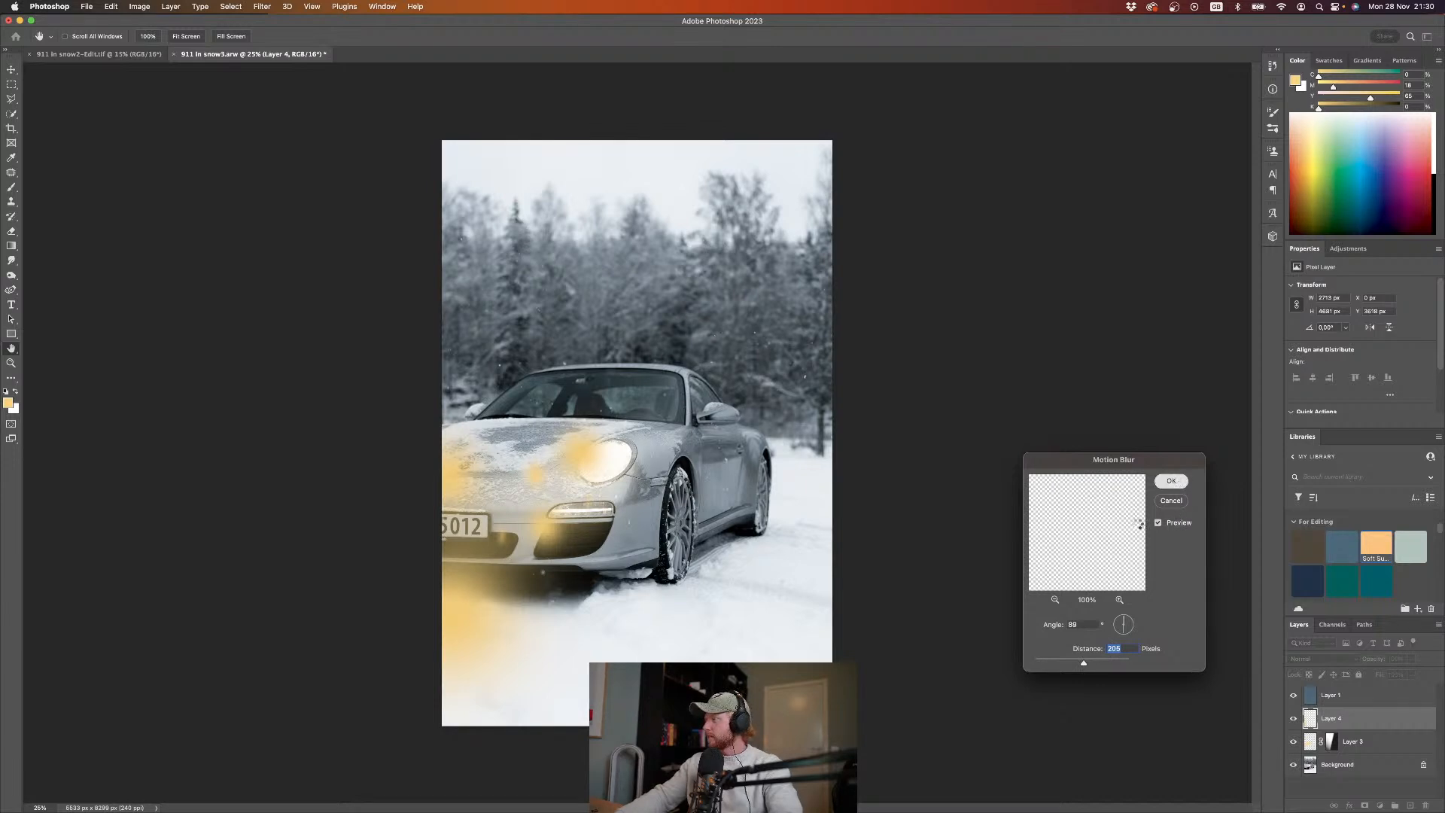
key(Return)
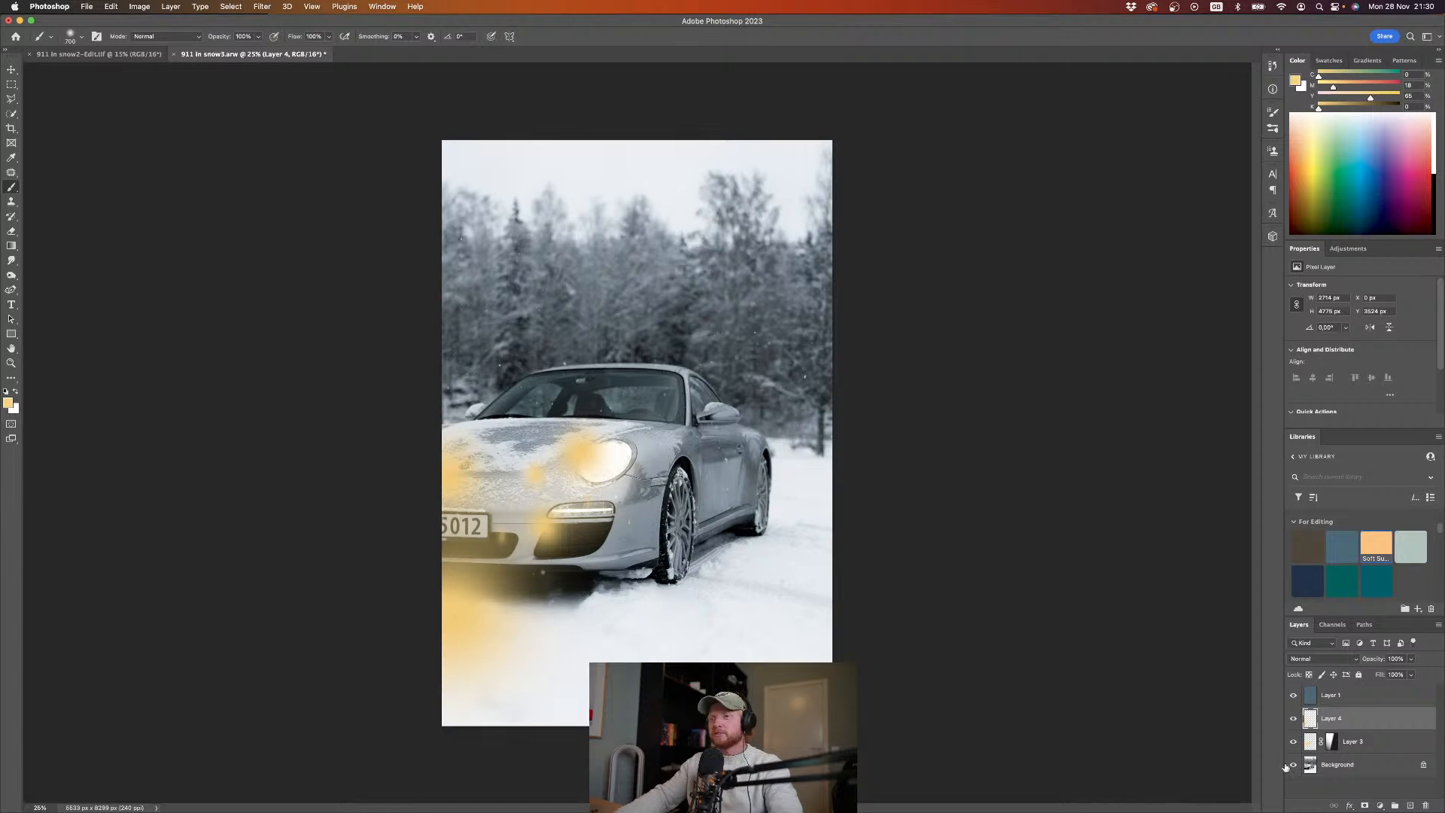
Step: Compare Screen and Soft Light blending on Layer 4 and keep it on Screen
click(1323, 660)
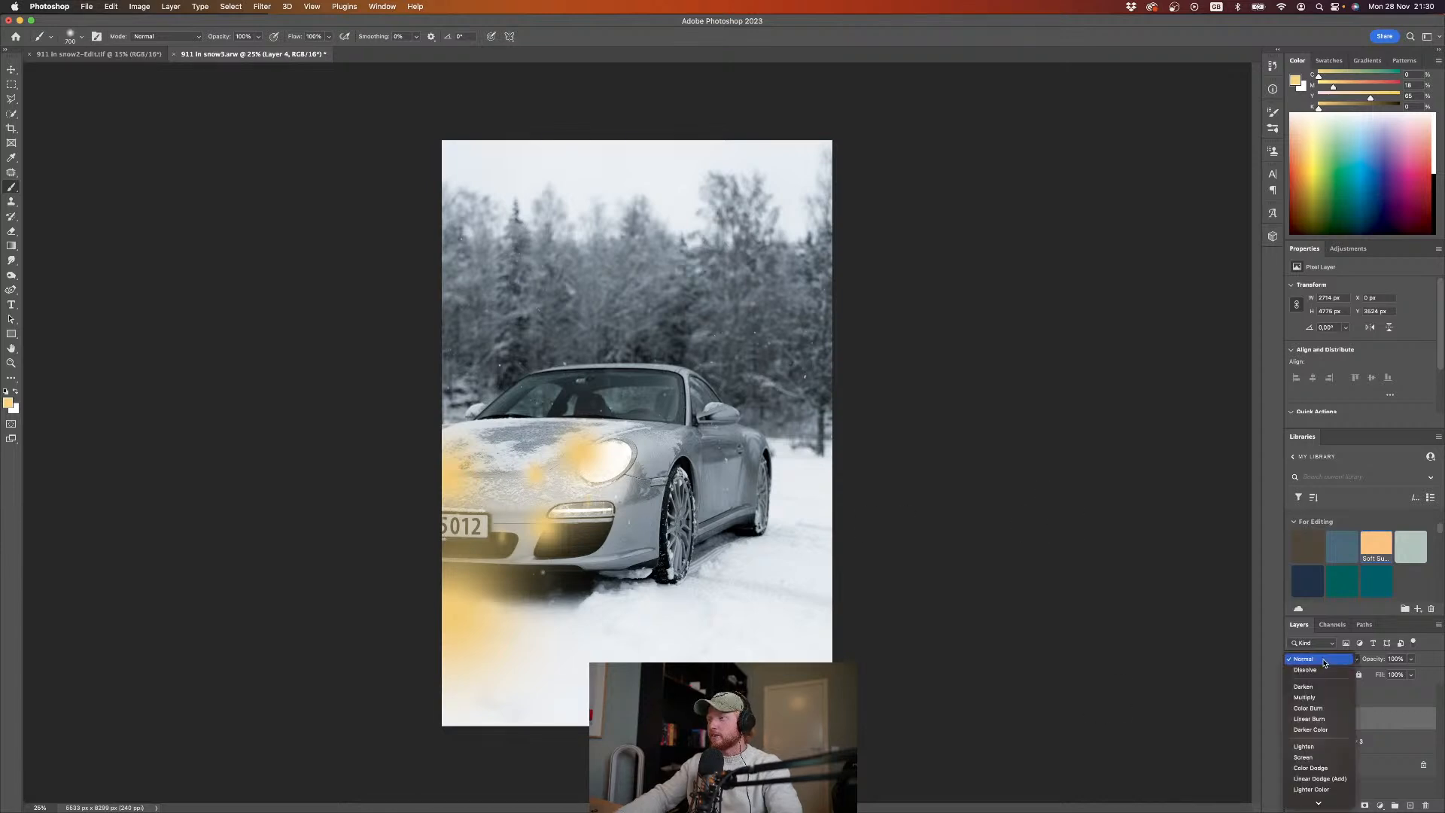
click(1324, 758)
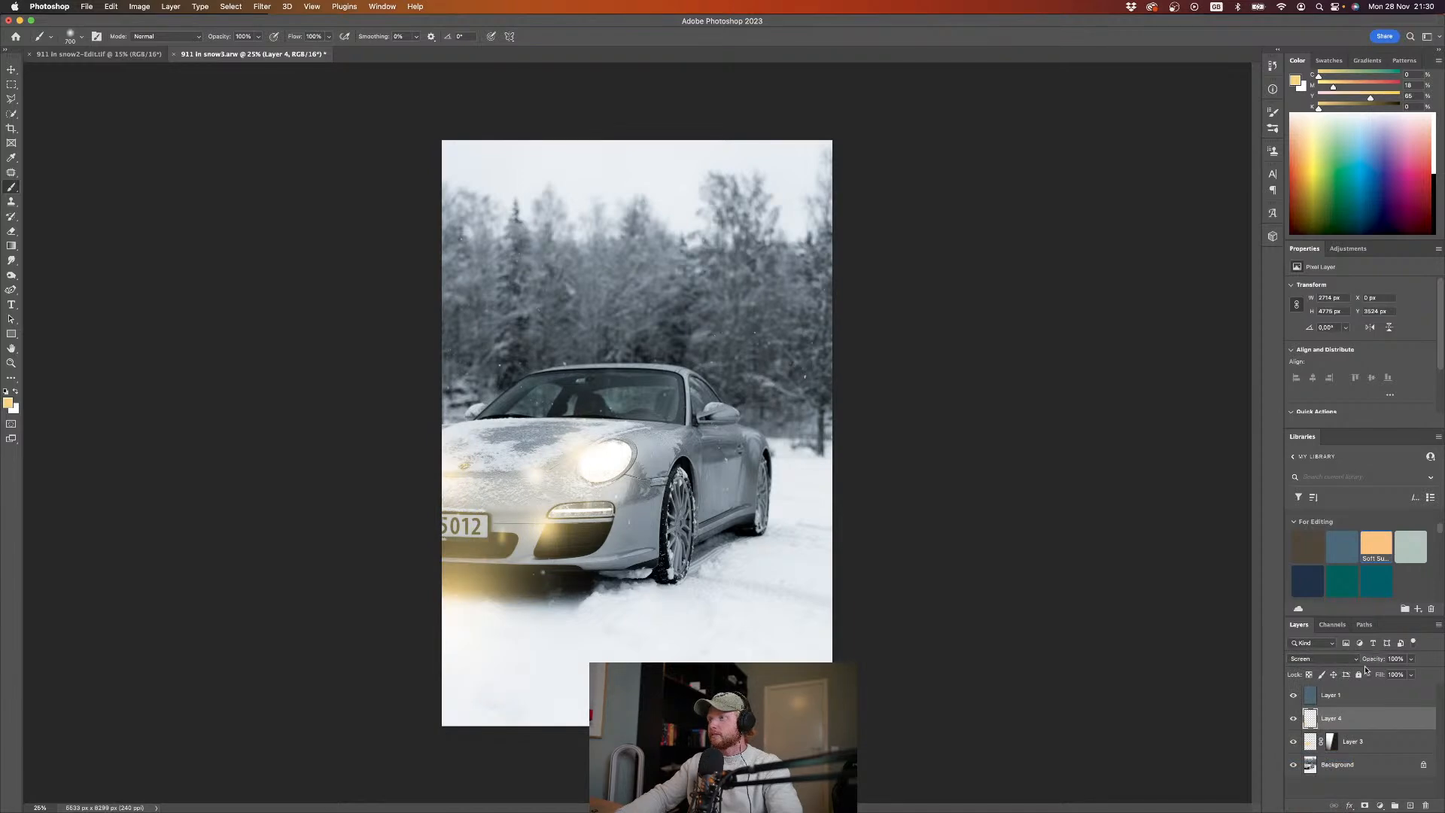
click(1309, 662)
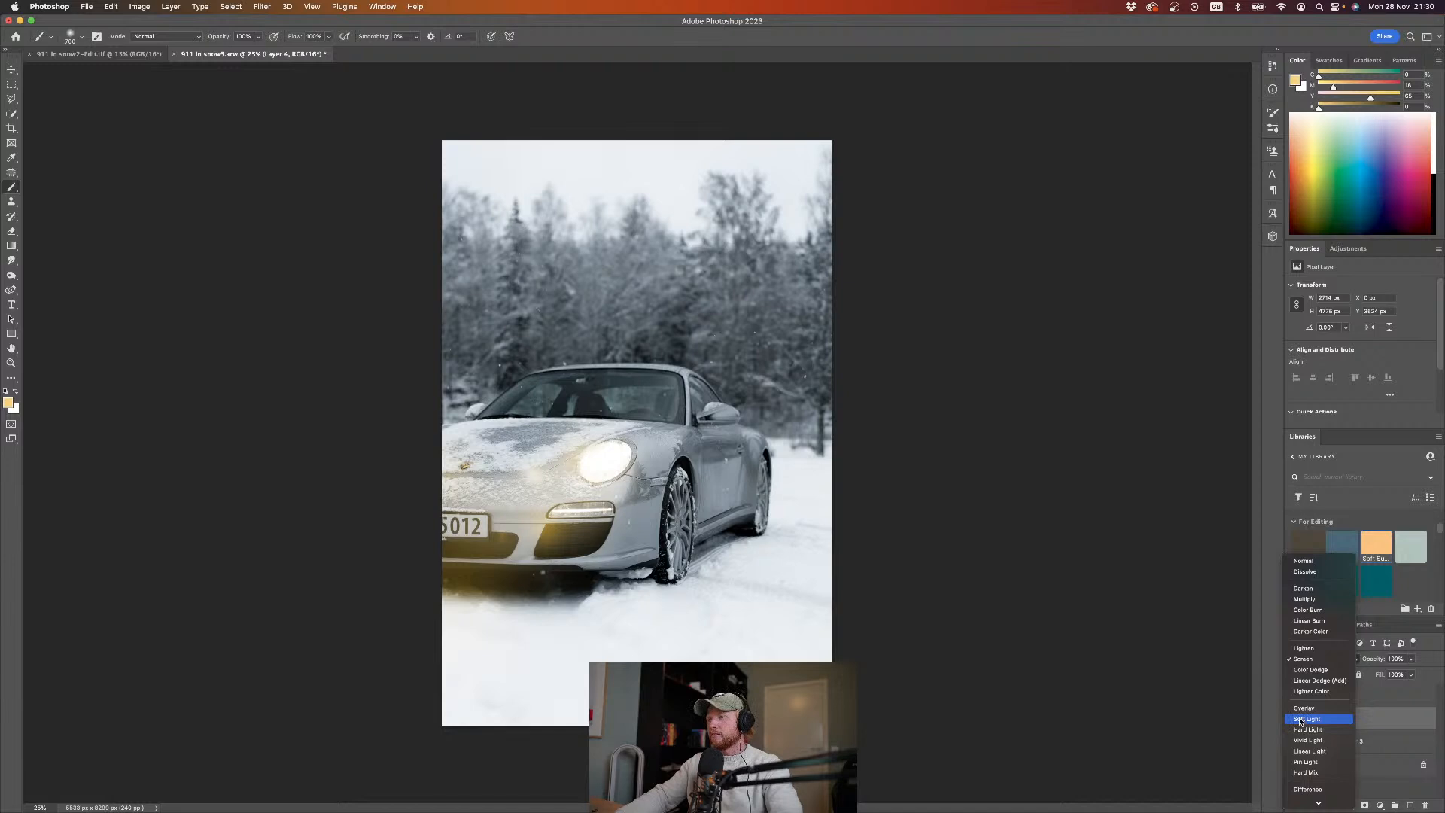
click(1300, 720)
click(1309, 660)
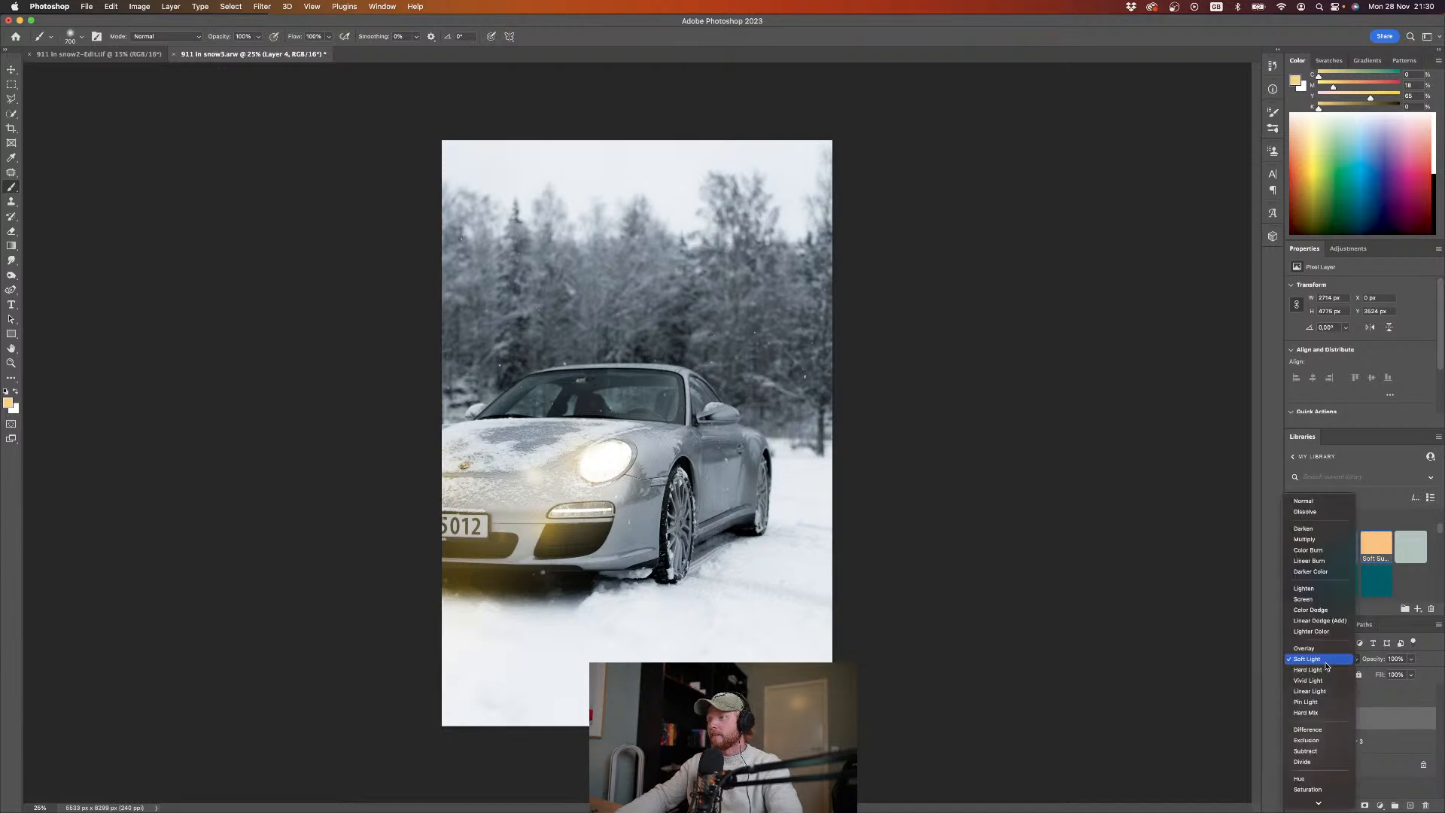
click(1287, 599)
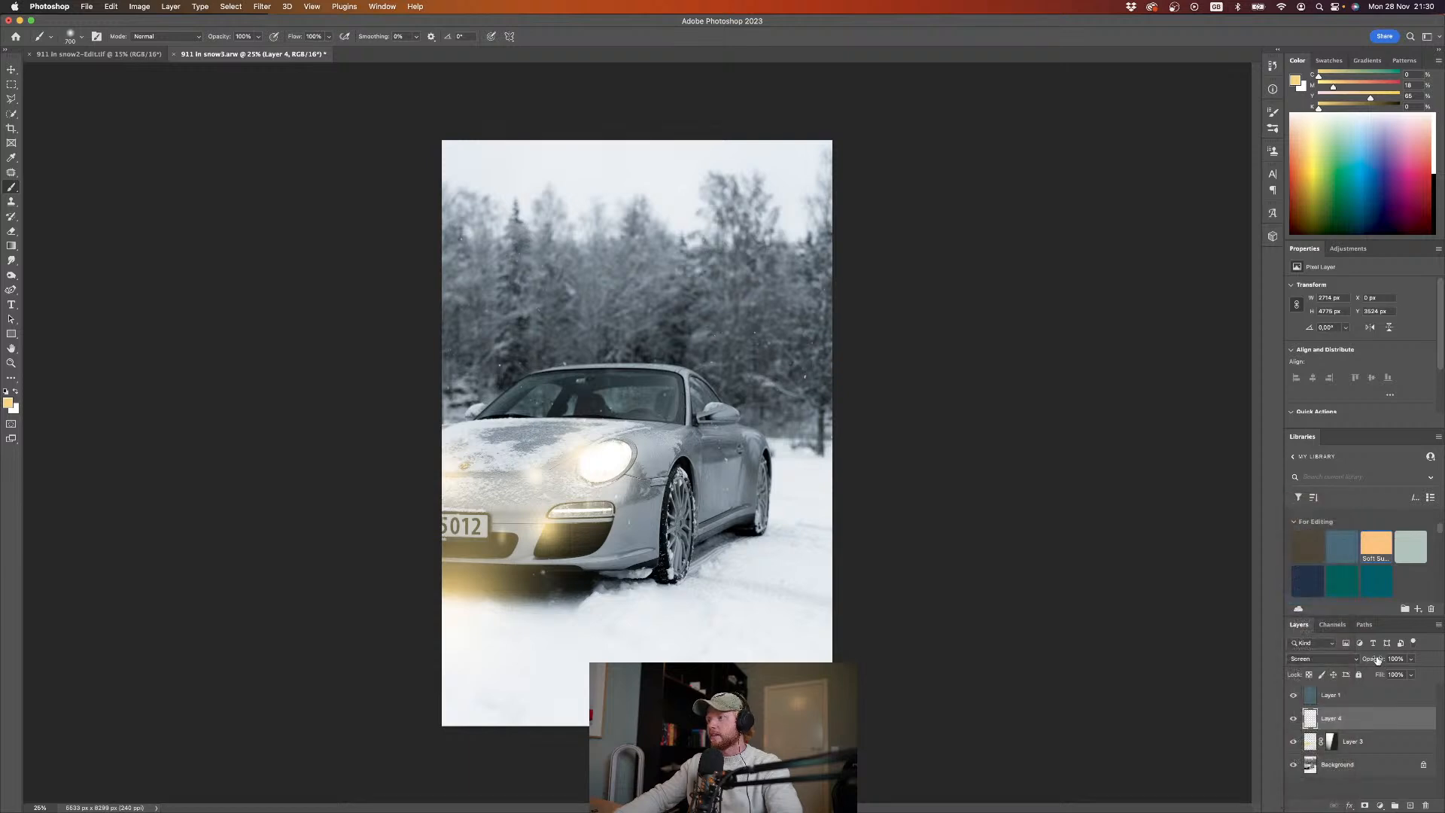
Step: Lower the opacity of Layer 4 to 5% and toggle its visibility to compare the result
drag(1376, 658, 1285, 664)
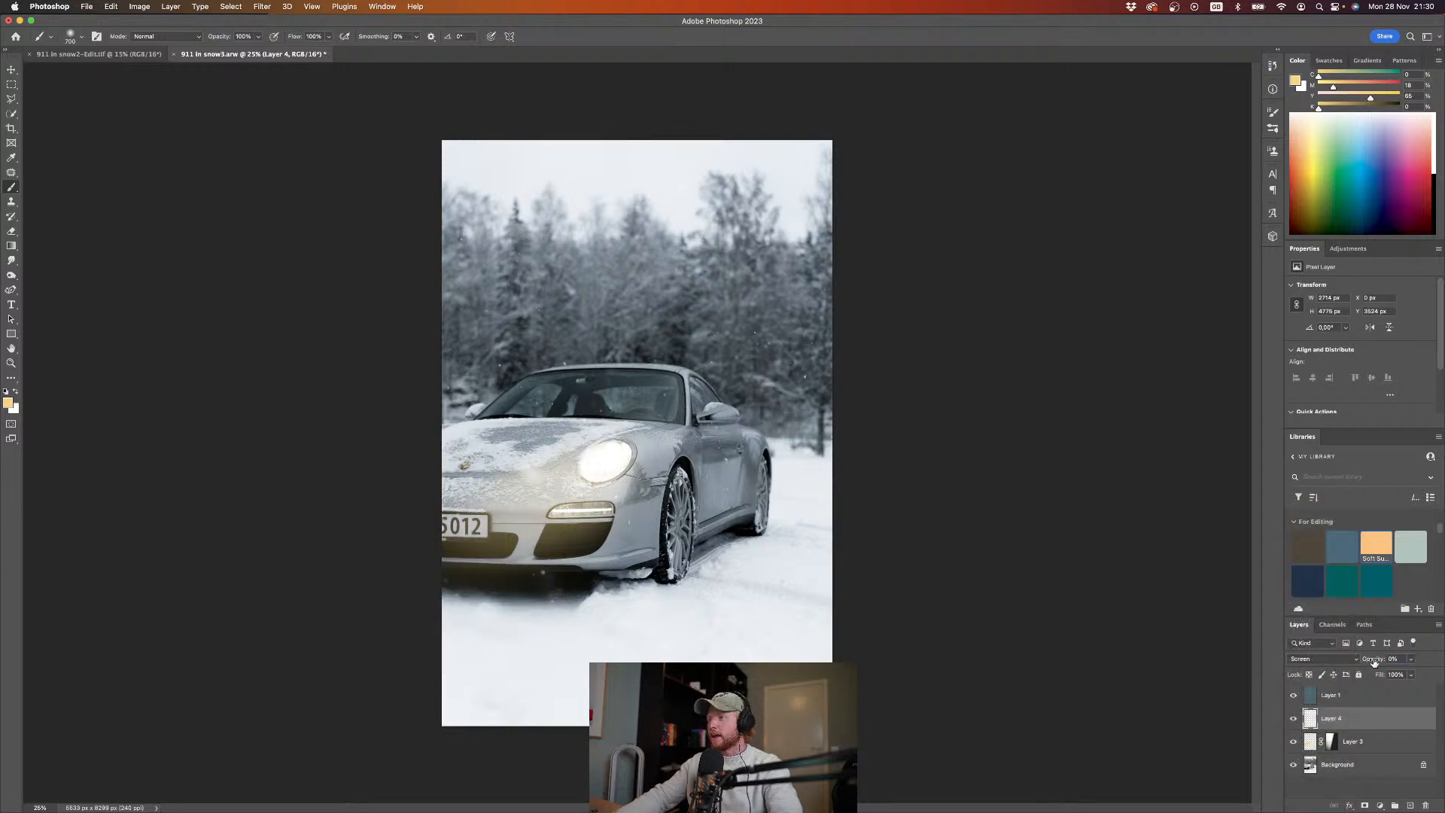
drag(1378, 661, 1381, 661)
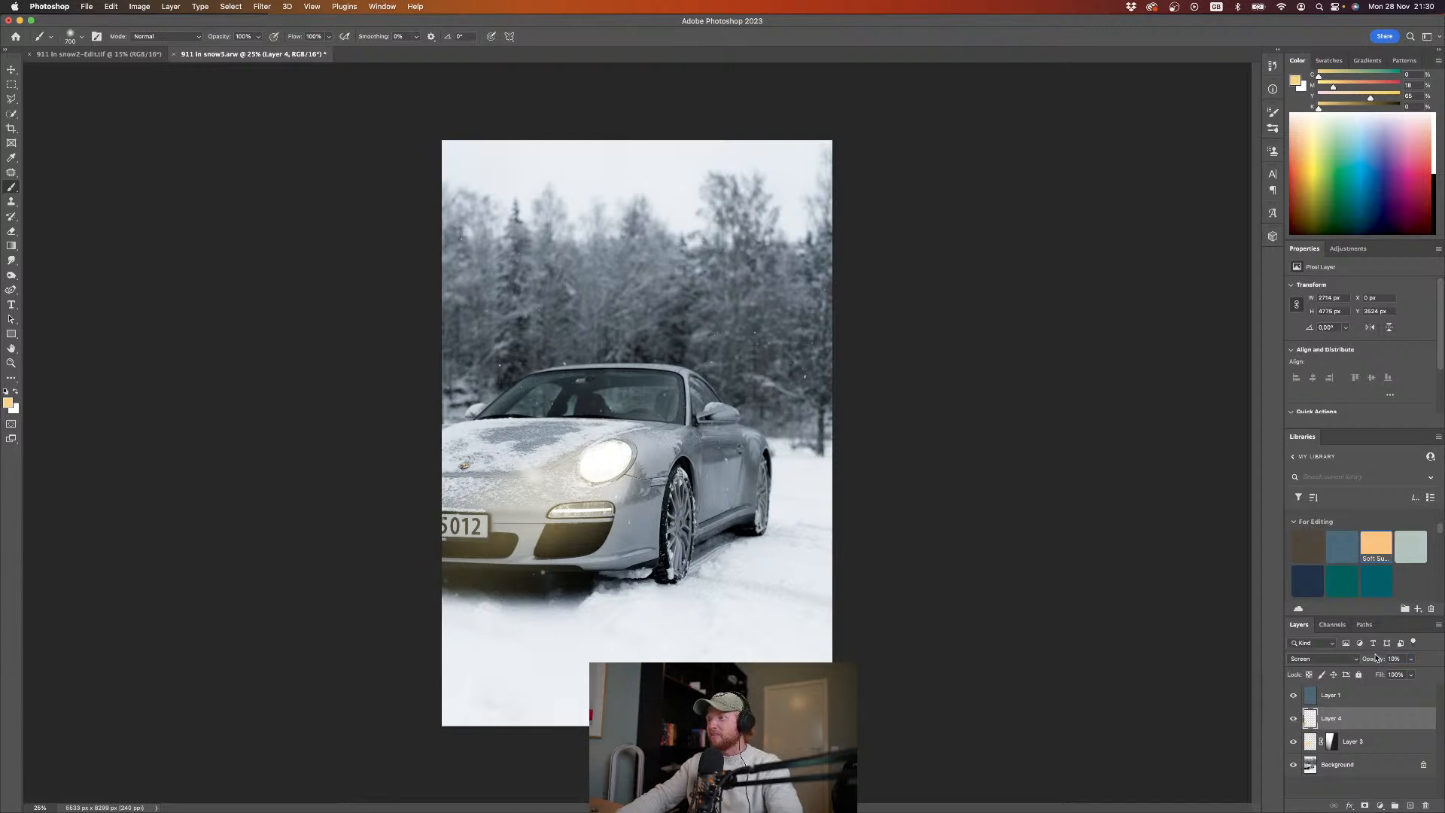
drag(1376, 660, 1371, 662)
click(1293, 718)
click(1294, 719)
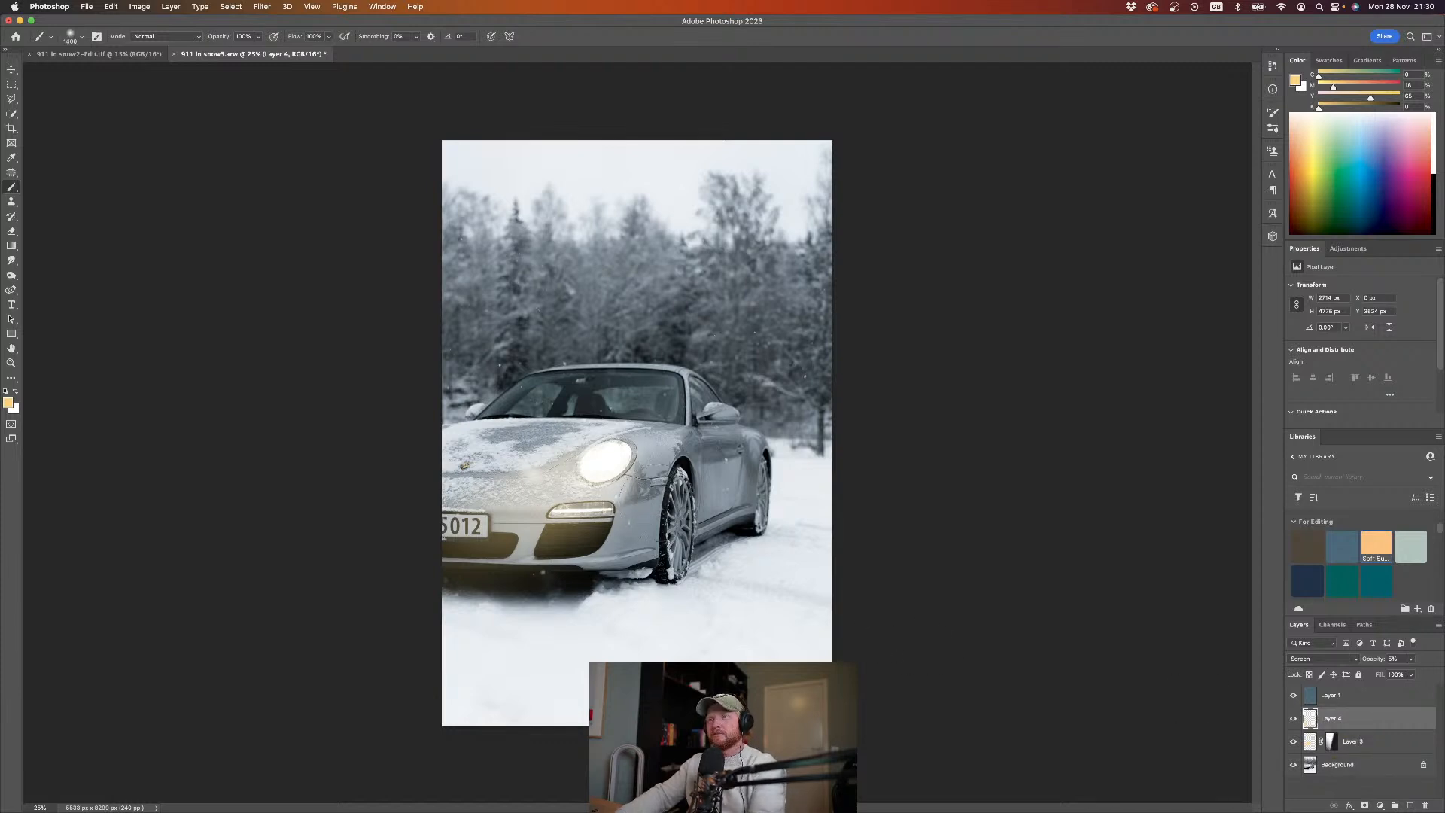
Step: Enlarge the brush to about 5000 px, add a broad soft yellow glow over the car's front on Layer 4, and undo the extra stroke
key(bracketright)
key(bracketright)
key(bracketright)
key(bracketright)
key(bracketright)
key(bracketright)
key(bracketright)
key(bracketright)
key(bracketright)
key(bracketright)
key(bracketright)
key(bracketright)
key(bracketright)
key(bracketright)
key(super+z)
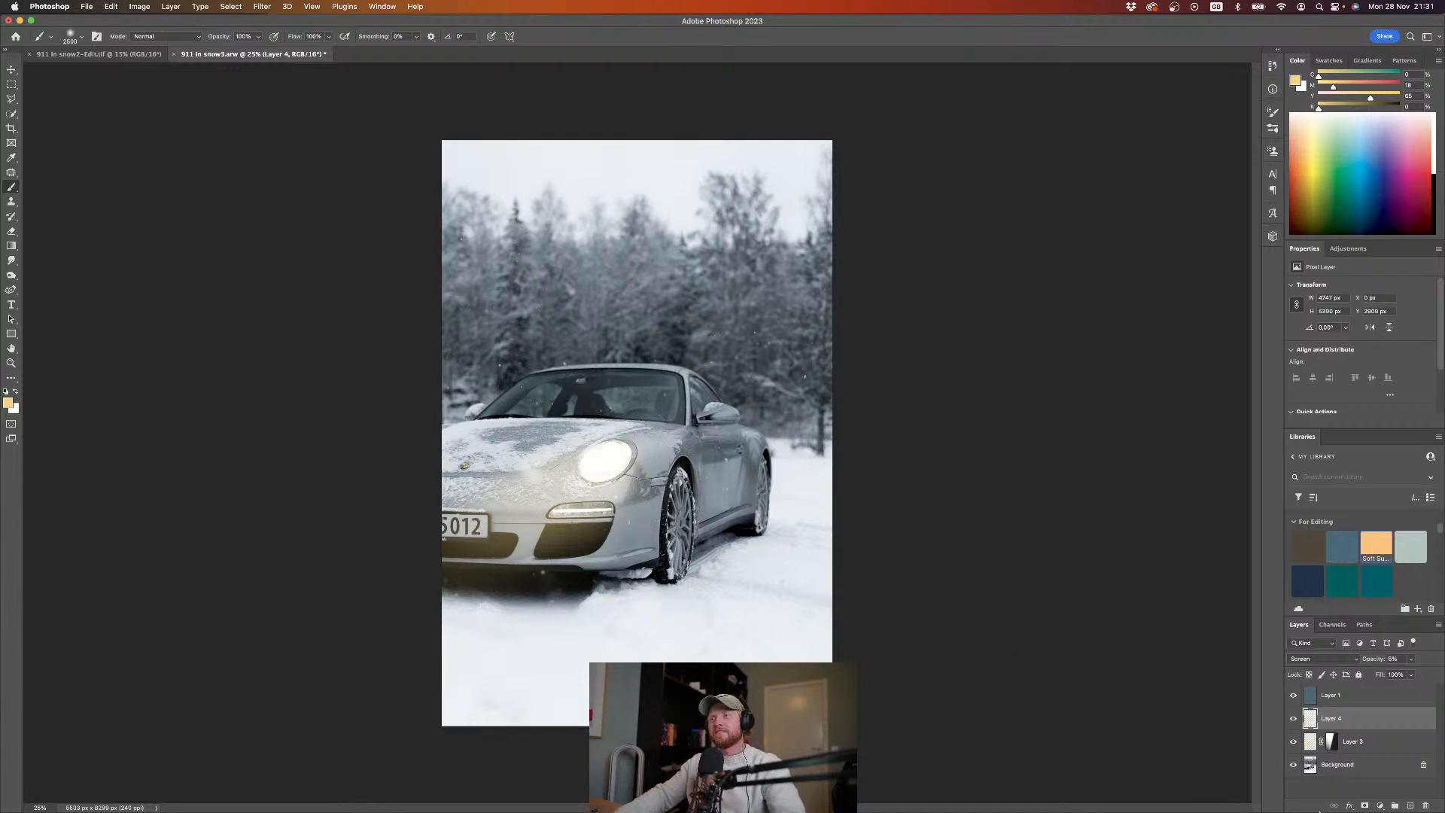
Step: Add a new layer on top and draw a cold blue gradient down from the upper edge of the sky
click(1347, 793)
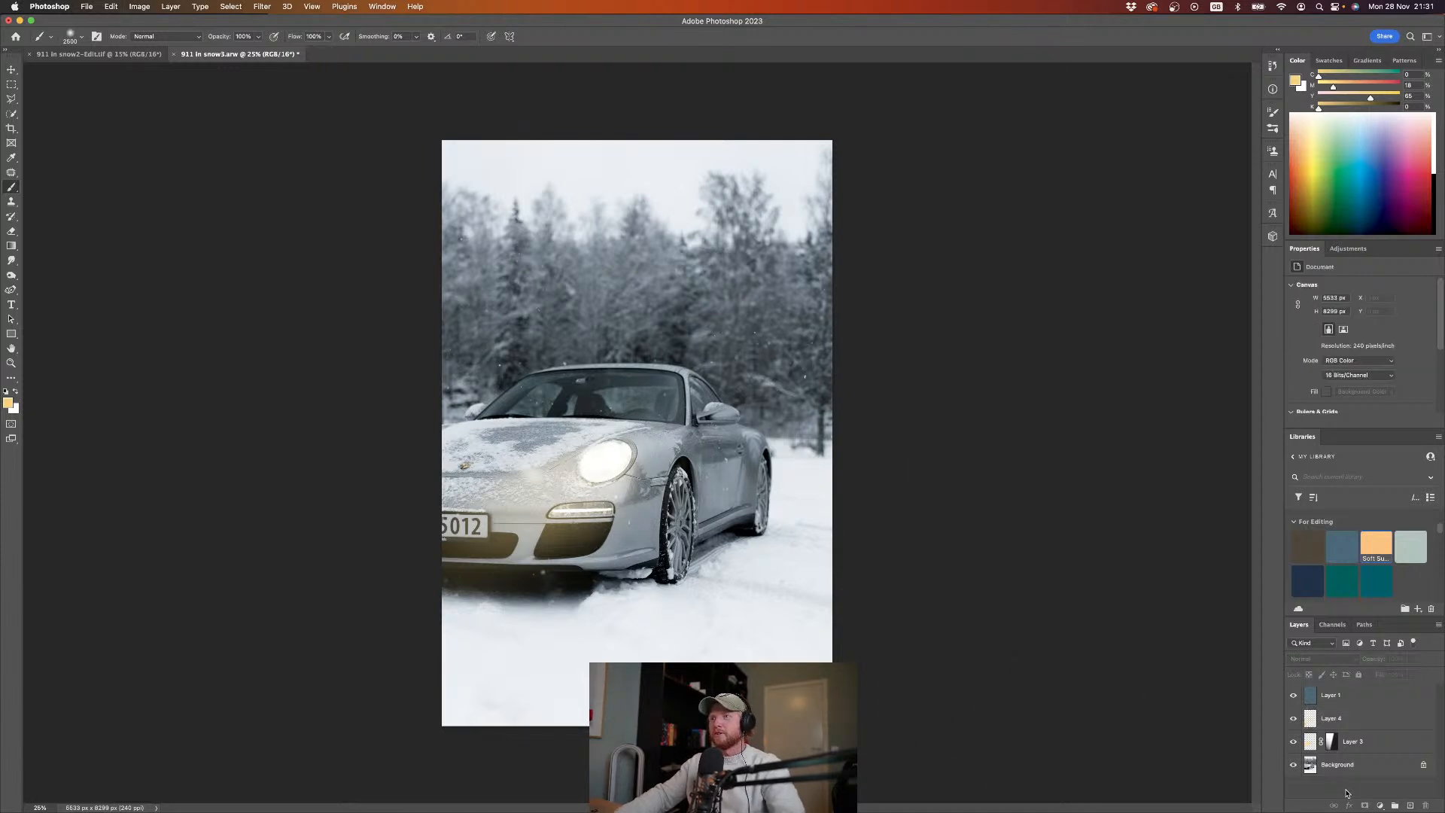
click(1411, 806)
key(g)
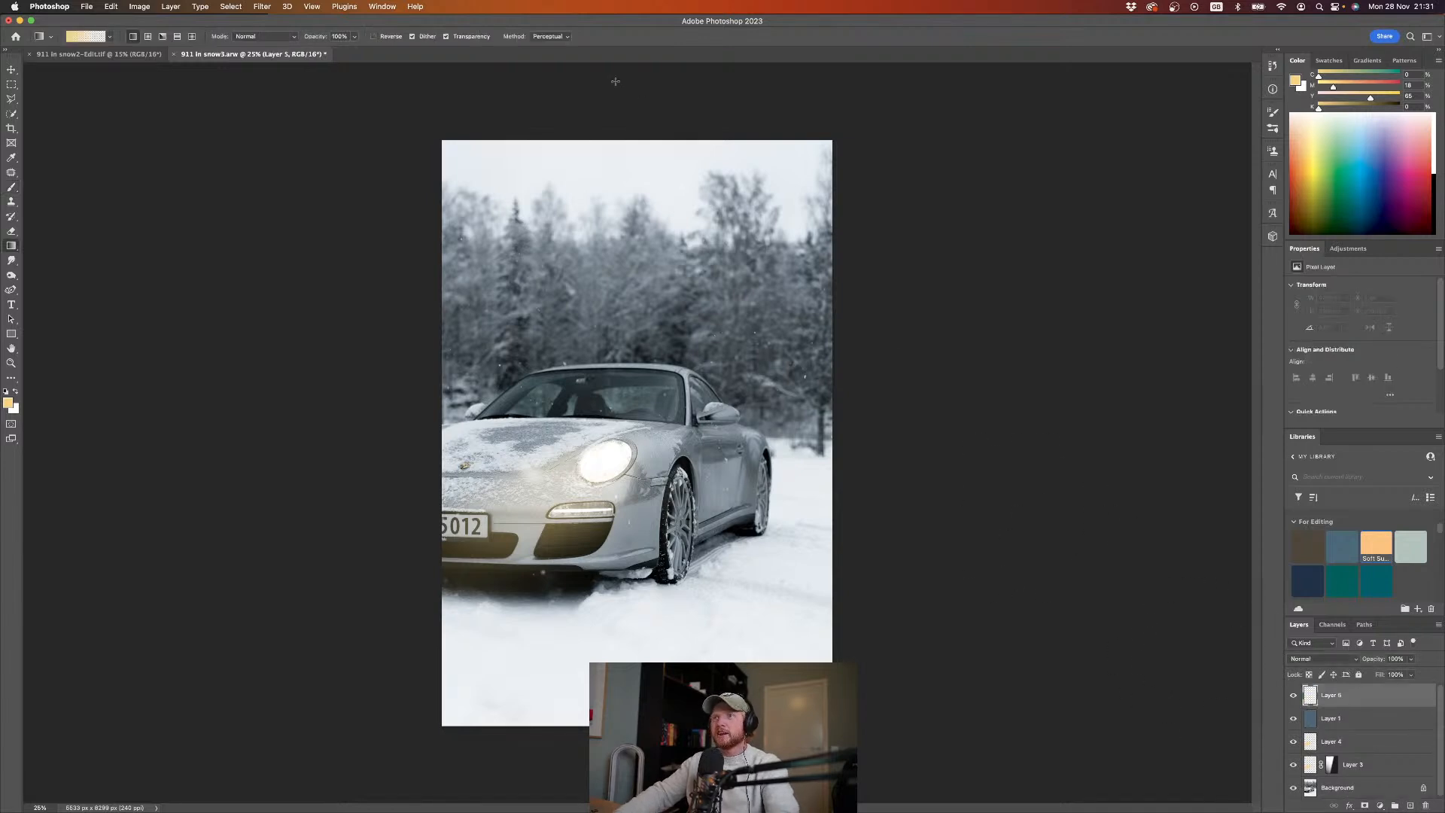
click(1344, 543)
drag(762, 120, 762, 247)
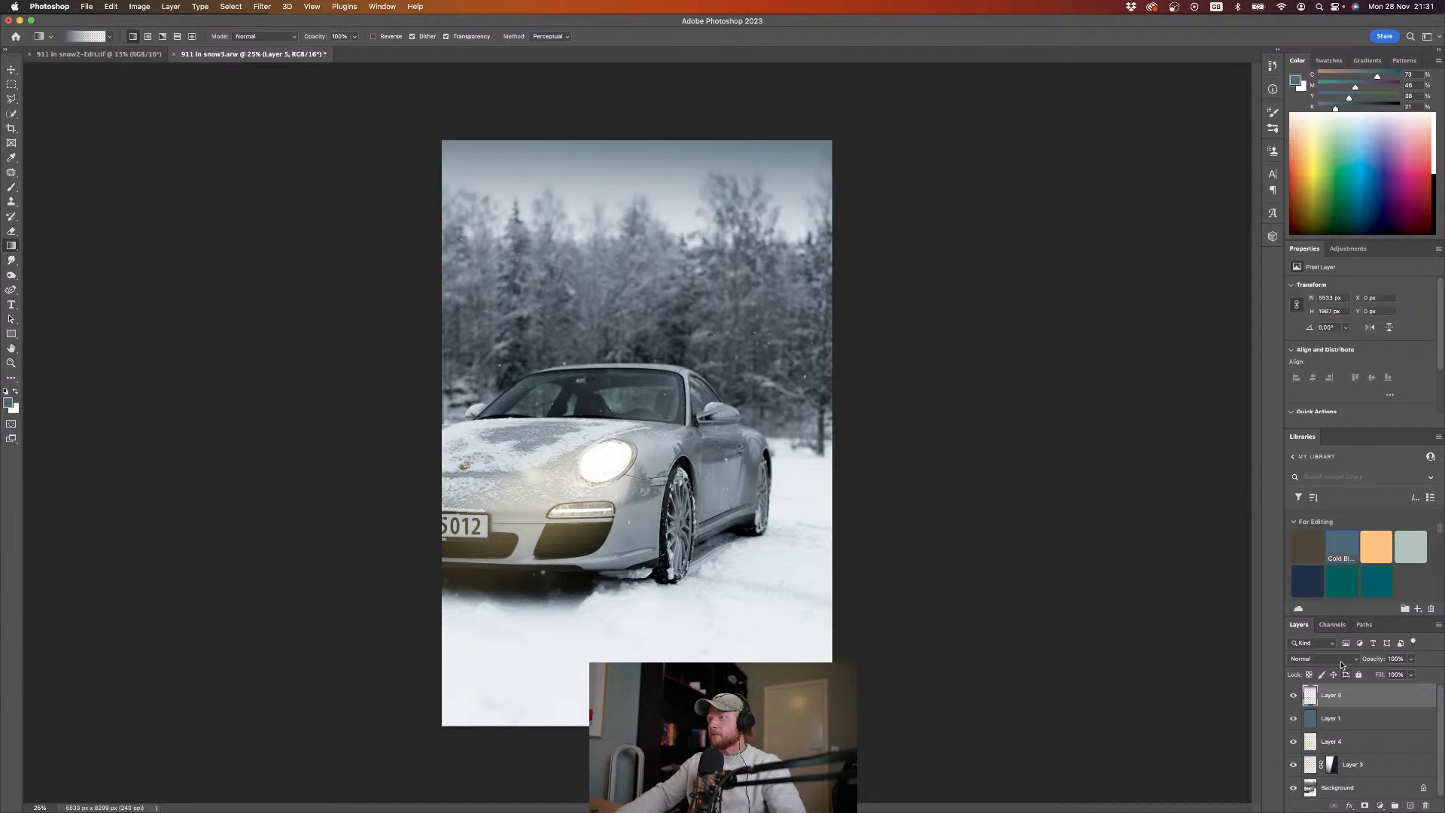
Step: Reduce the opacity of the sky gradient's layer to 30% and save the edited photo
click(1395, 658)
text(0)
key(Return)
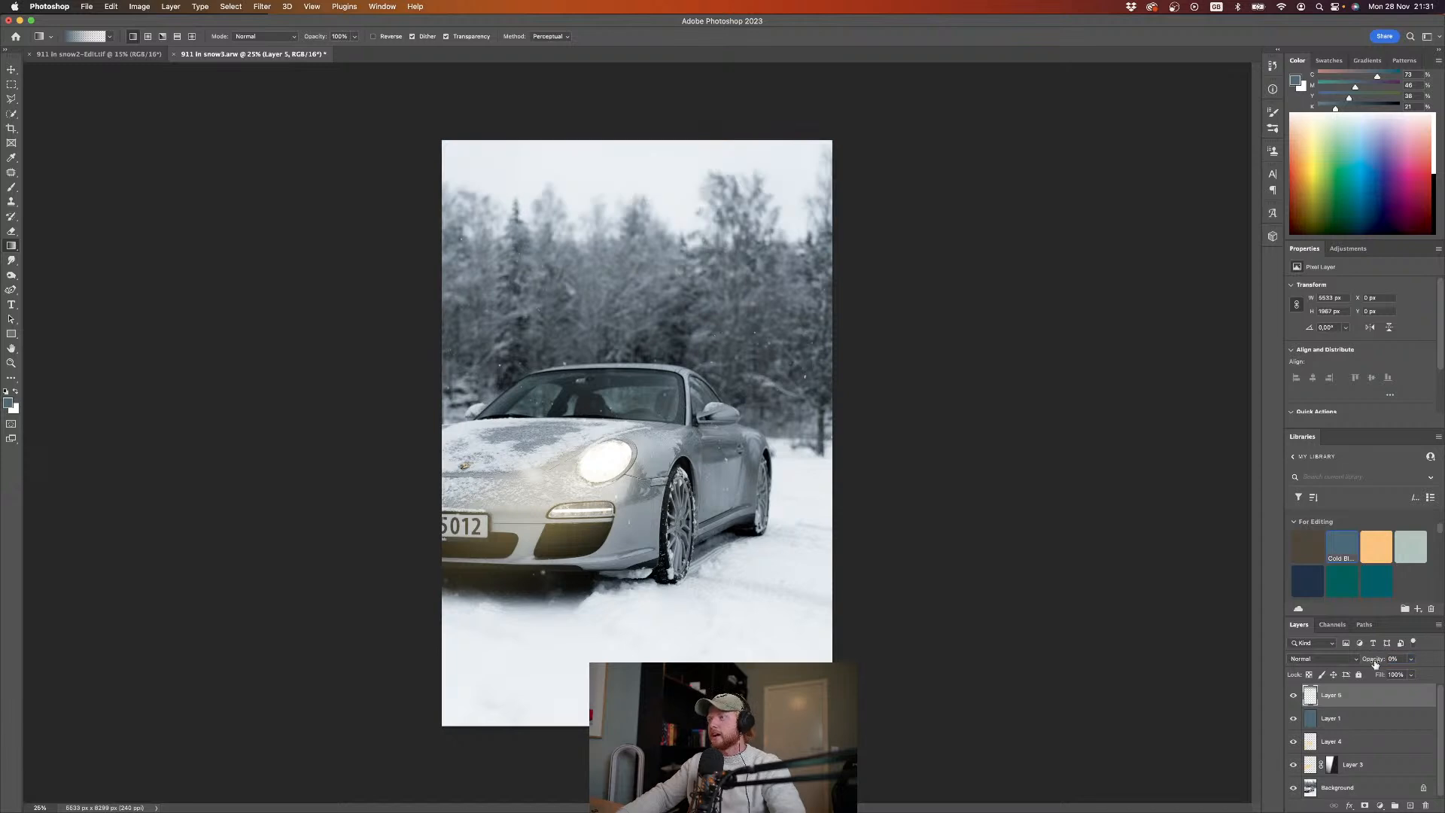
mouse_move(1375, 662)
mouse_down()
mouse_move(1391, 662)
mouse_move(1370, 660)
mouse_up()
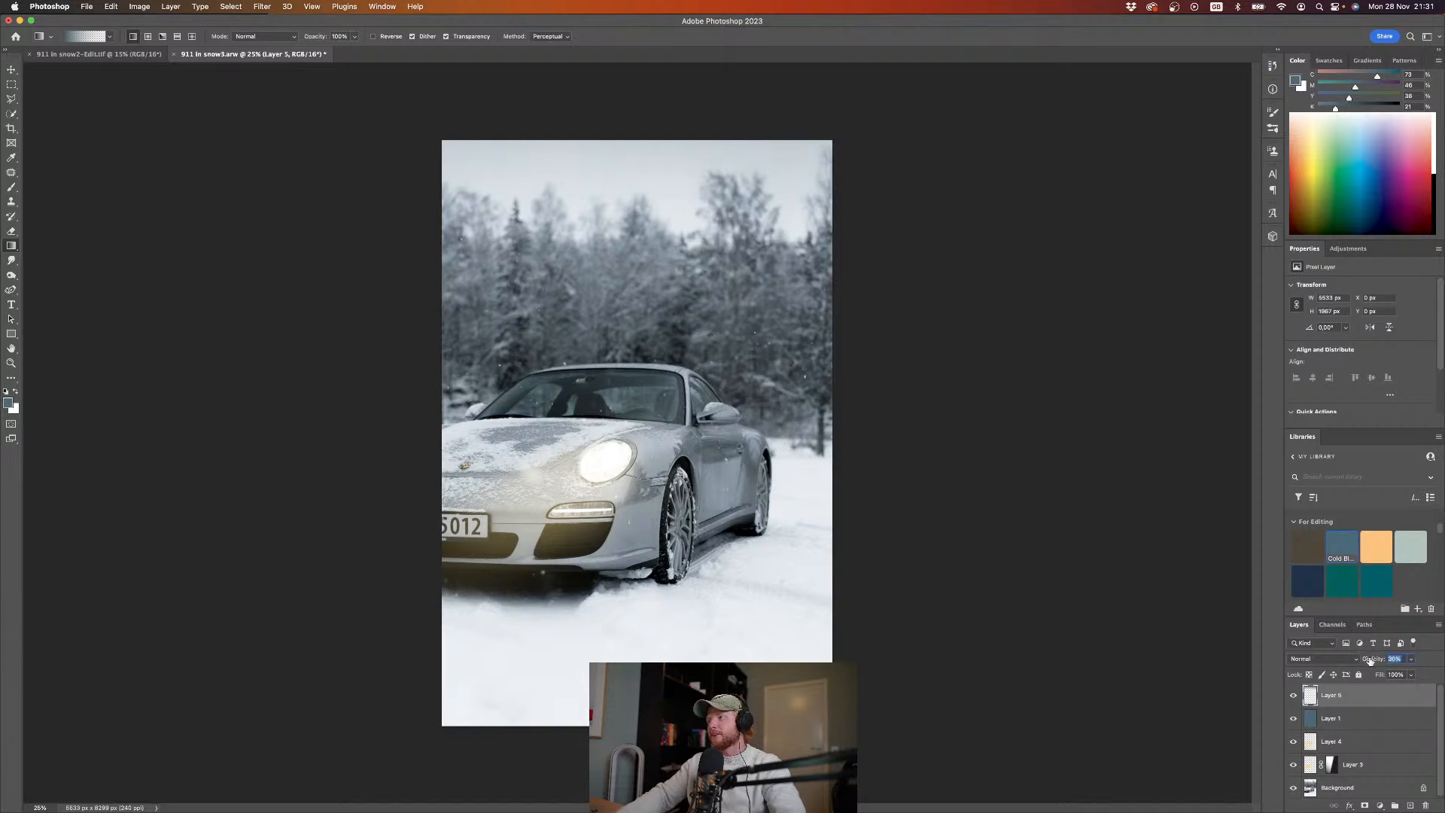
key(Return)
key(super+s)
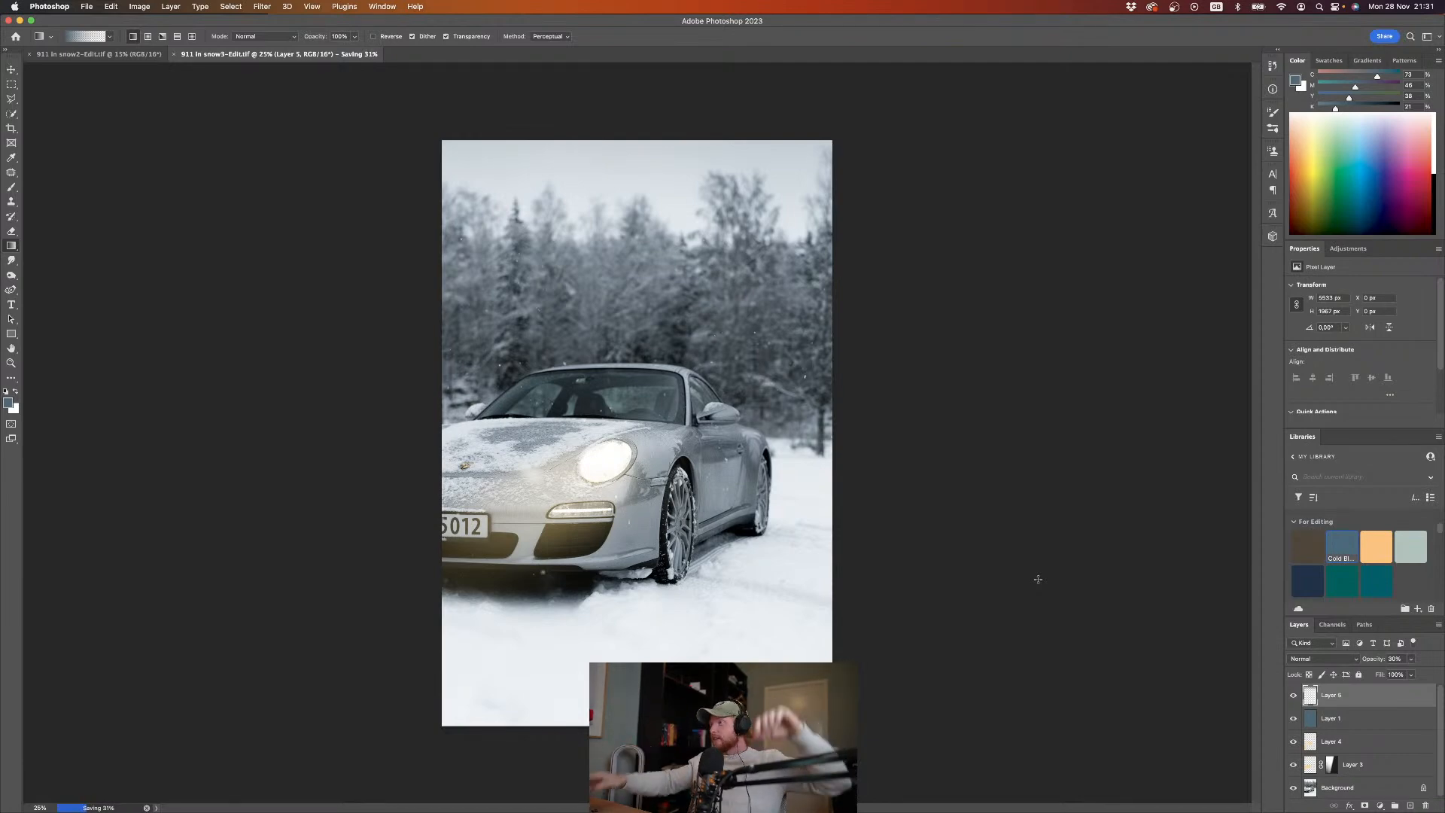
Step: Switch to Lightroom to check the close-up photo there and return to Photoshop
key(ctrl+Right)
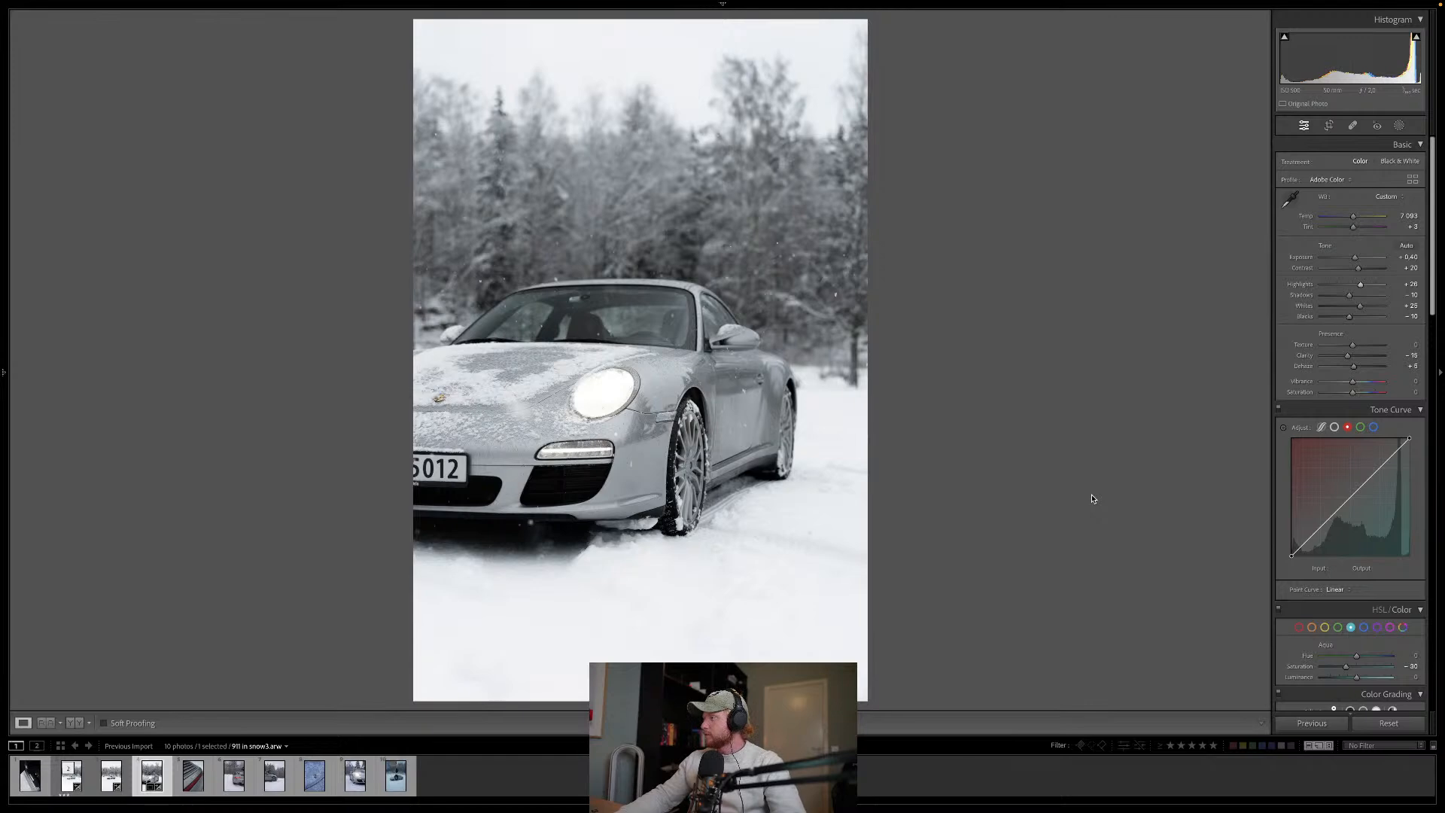
key(ctrl+apostrophe)
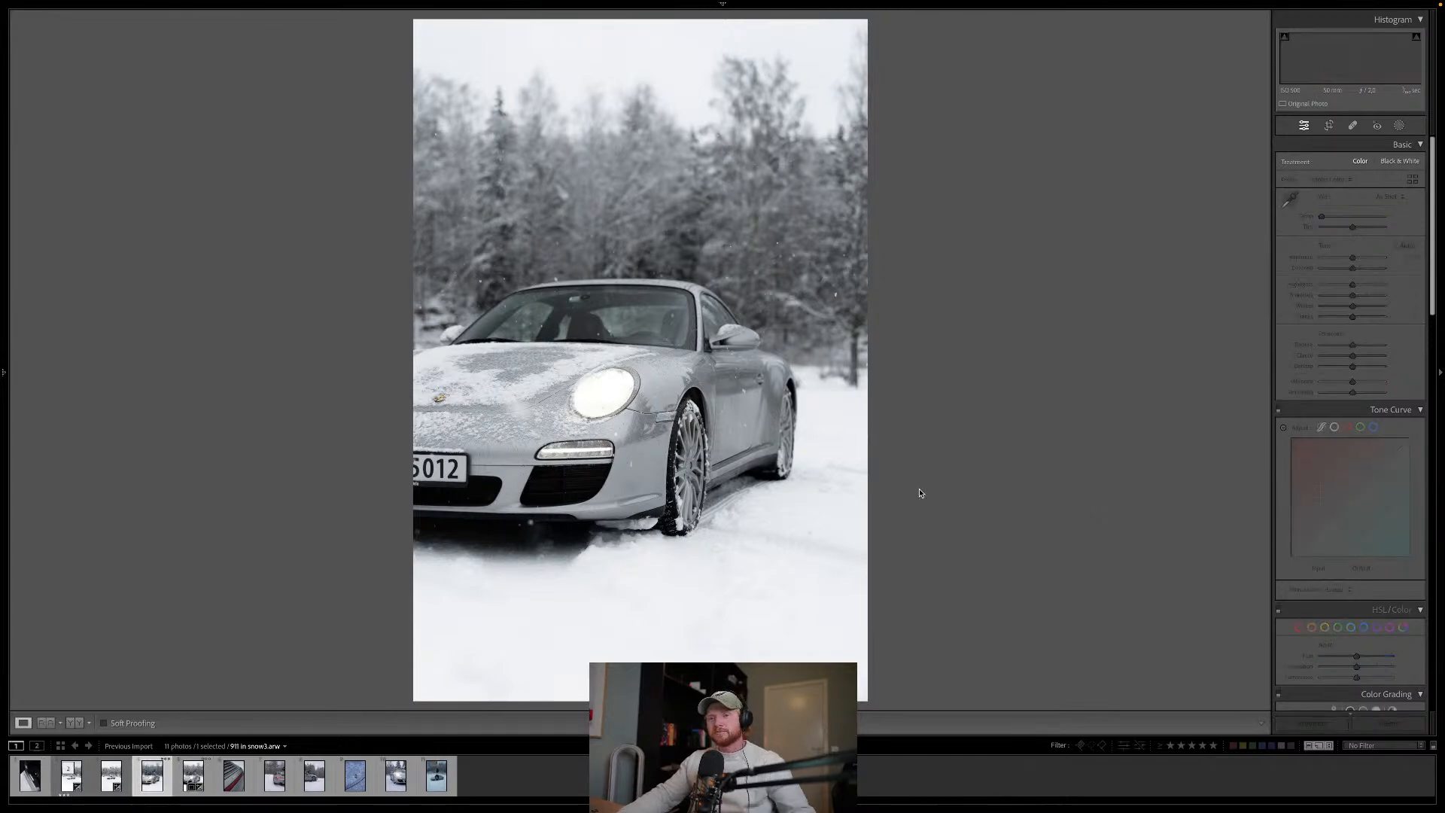
key(ctrl+e)
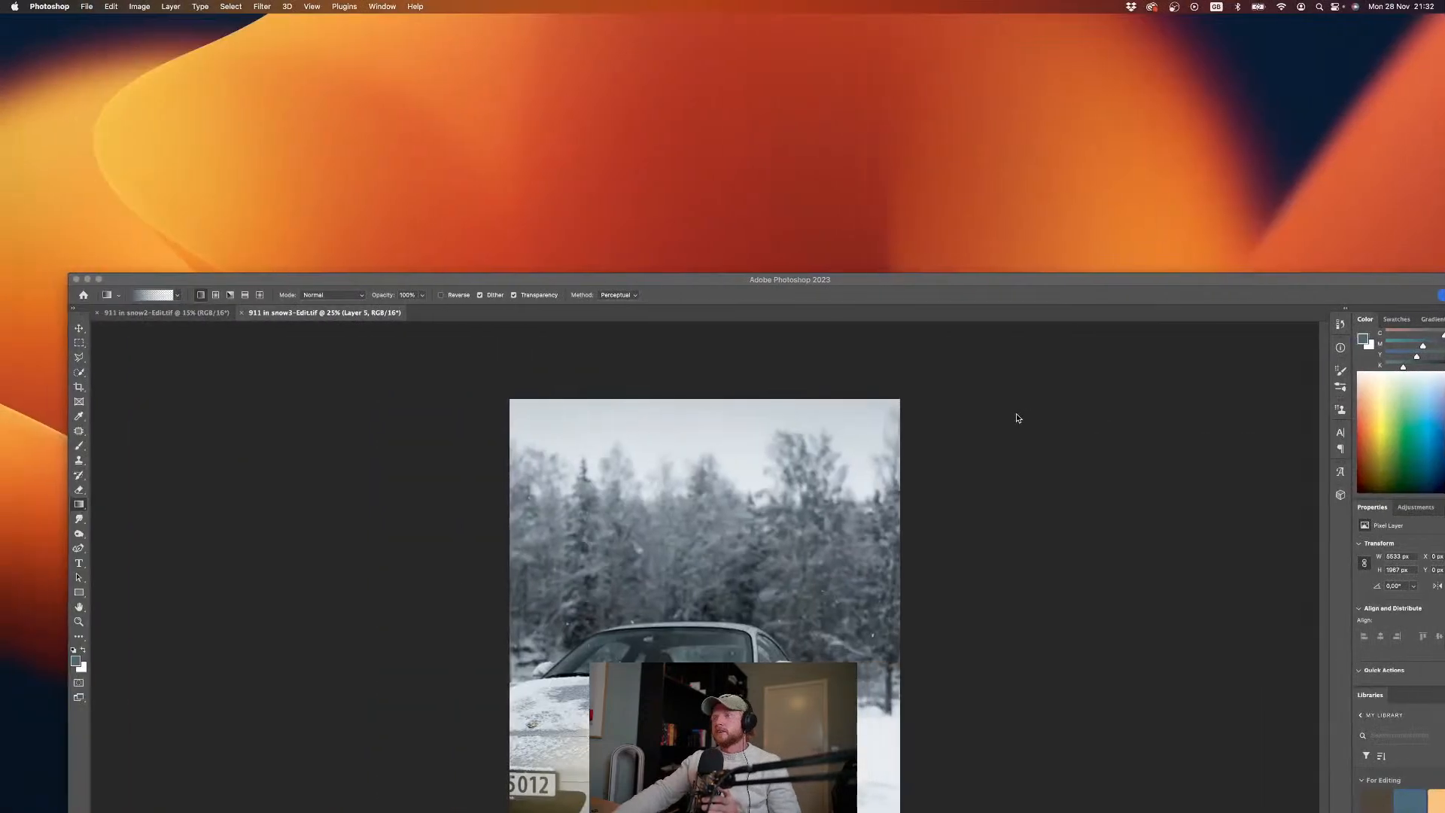
key(ctrl+alt+Return)
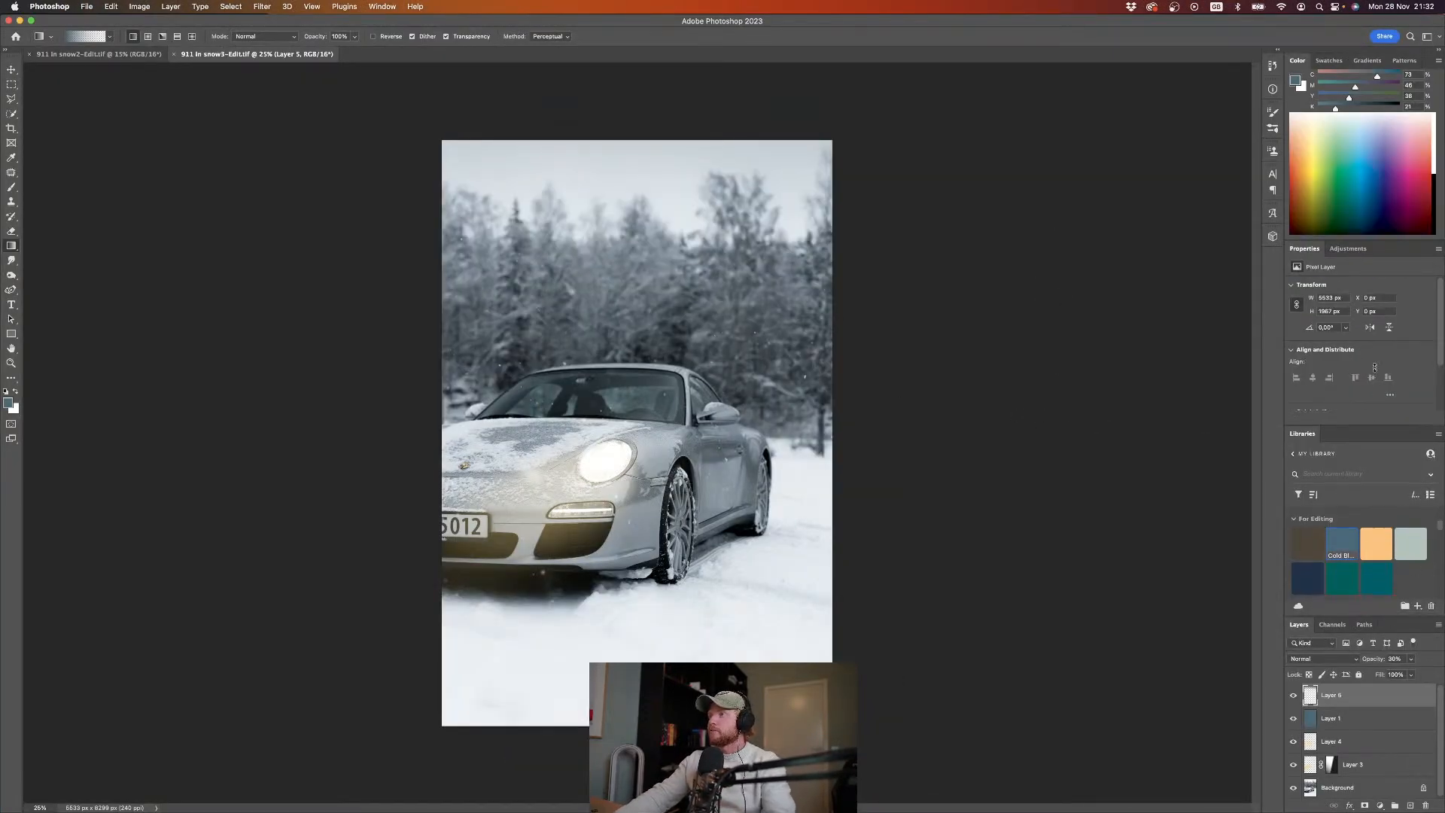
Step: Enlarge the colour library view, add a new layer on top and fill it with black
drag(1372, 428, 1373, 292)
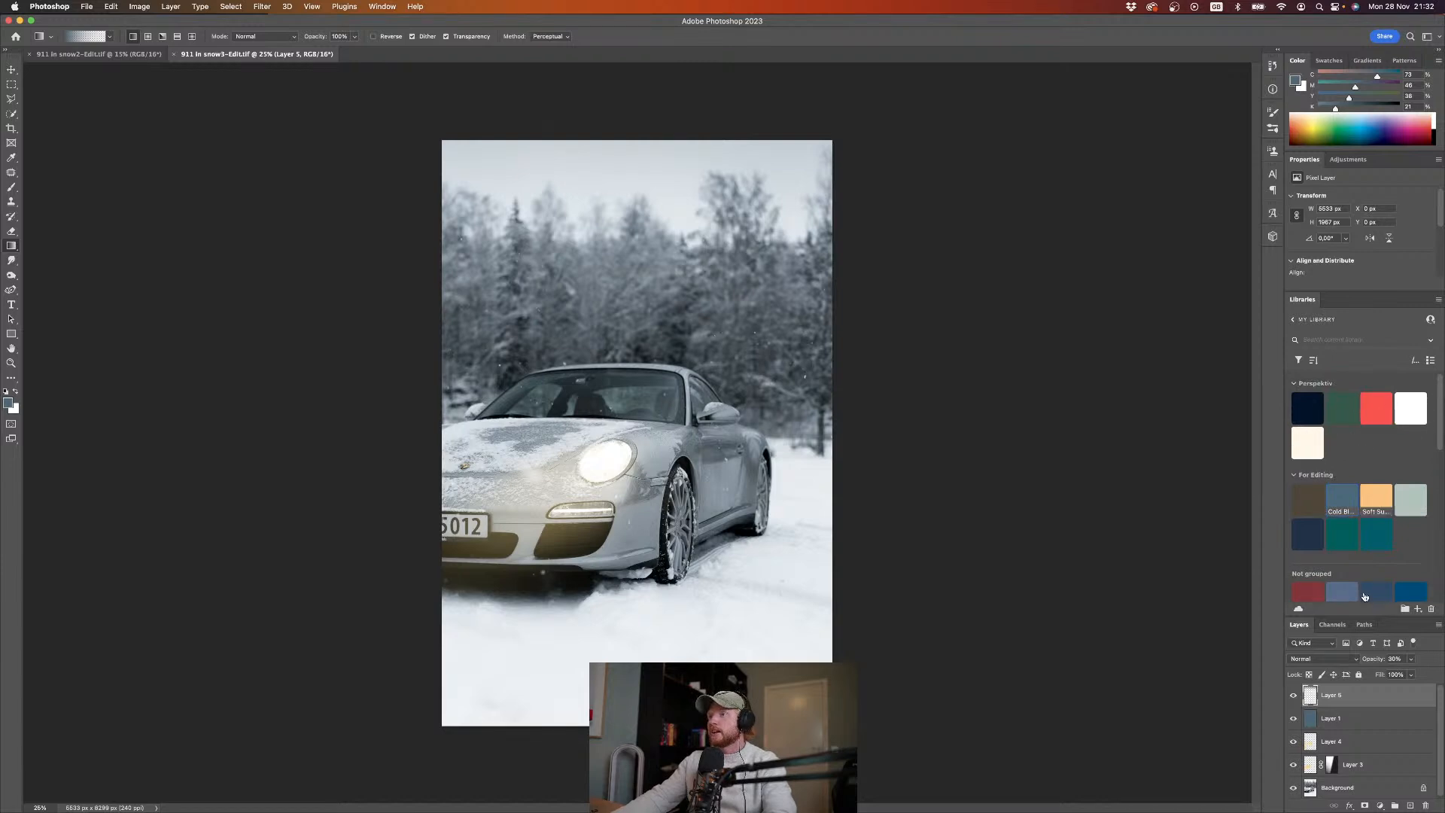
click(1411, 806)
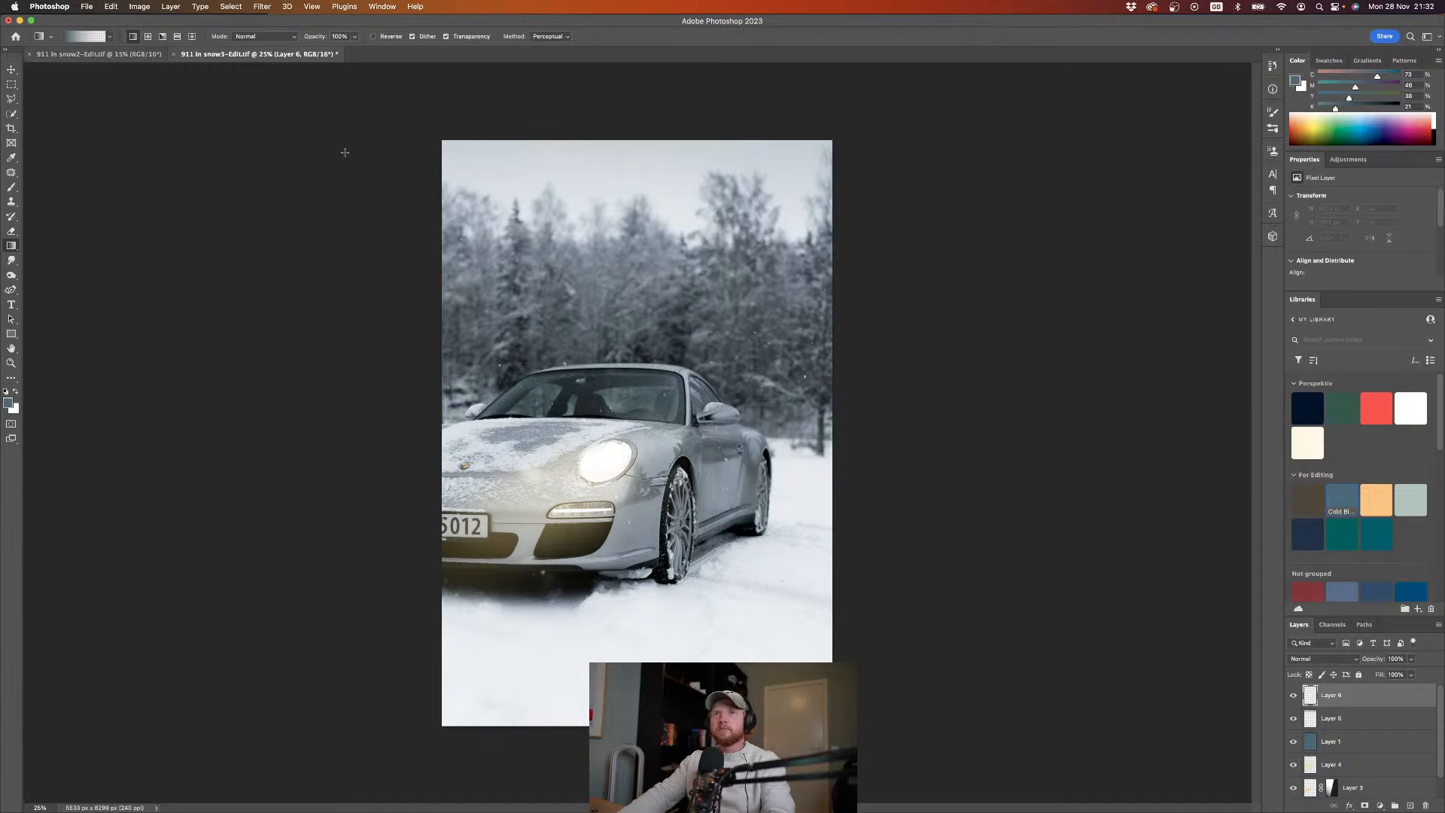
click(1436, 134)
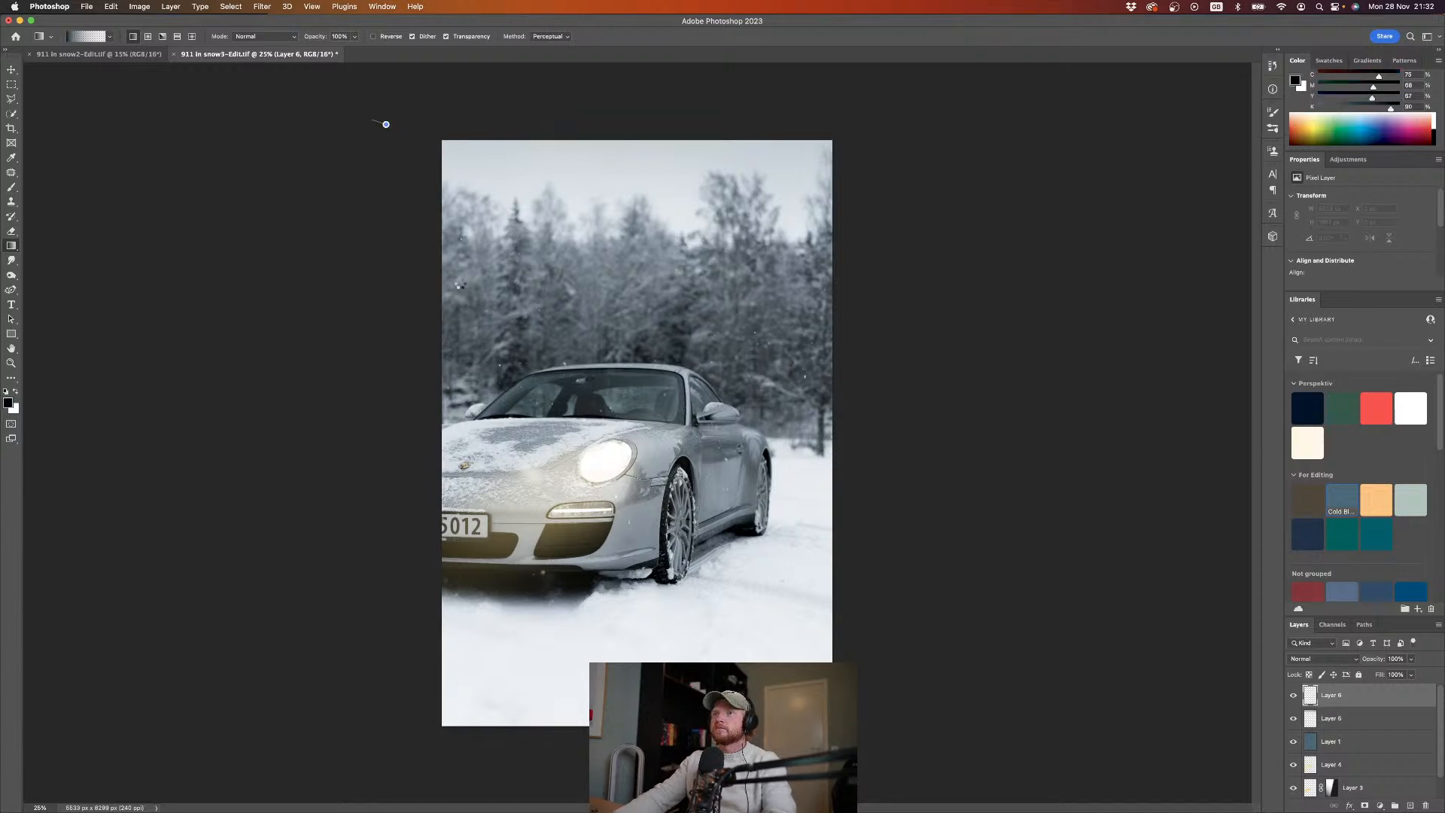
key(alt+BackSpace)
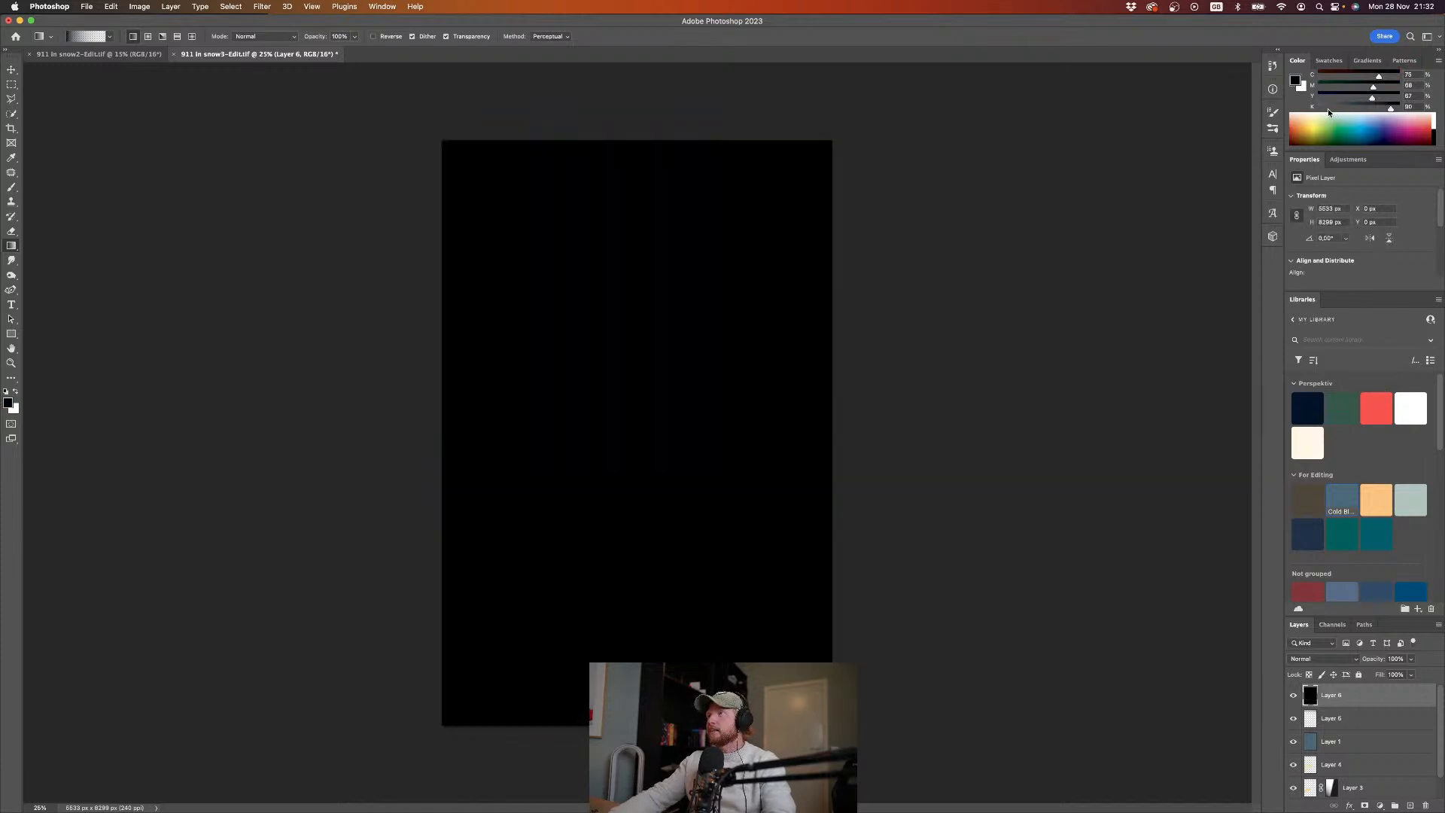
Step: Choose a green foreground colour and paint four separate soft brush spots on the black layer
drag(1327, 118, 1338, 129)
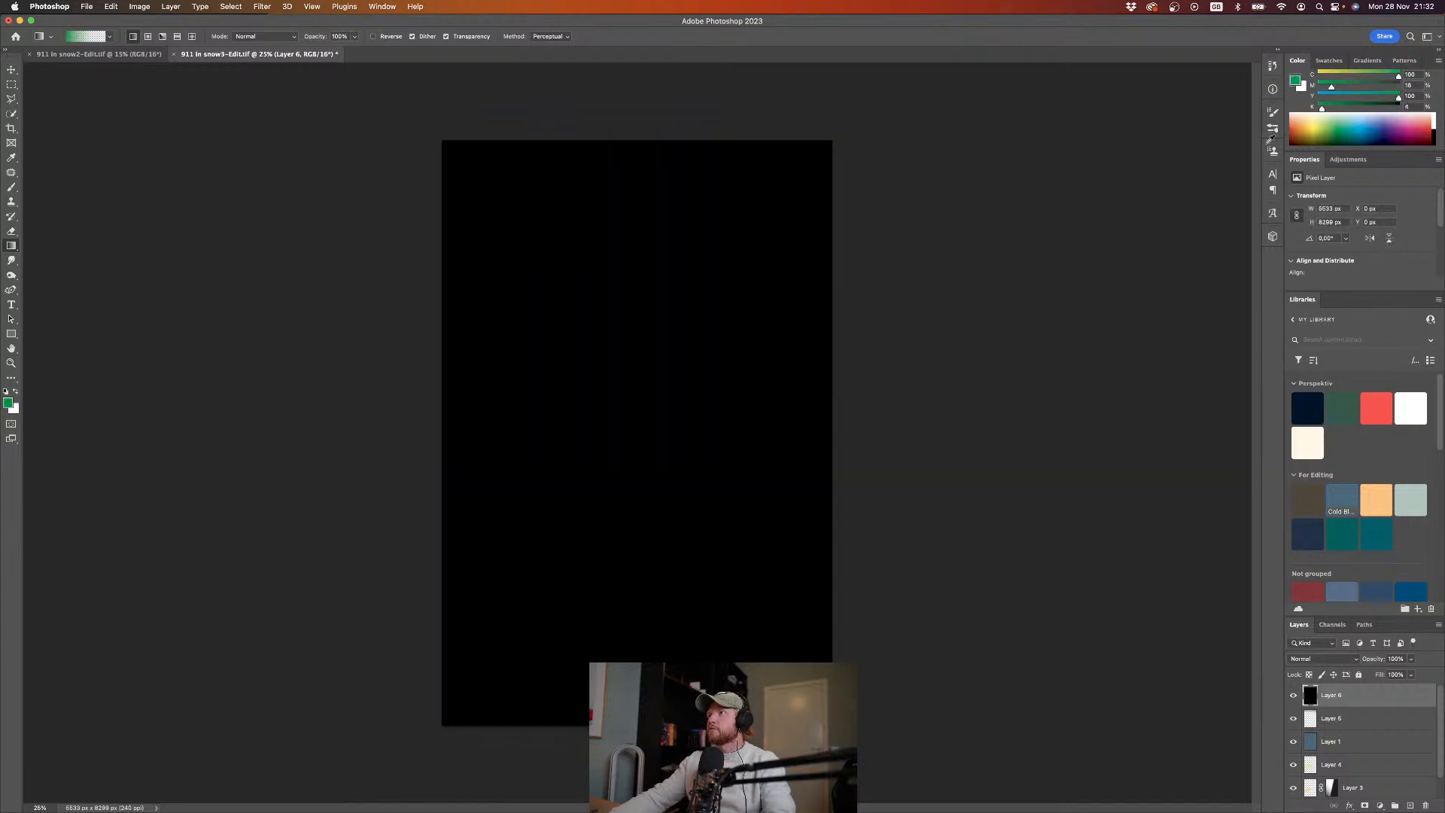
key(b)
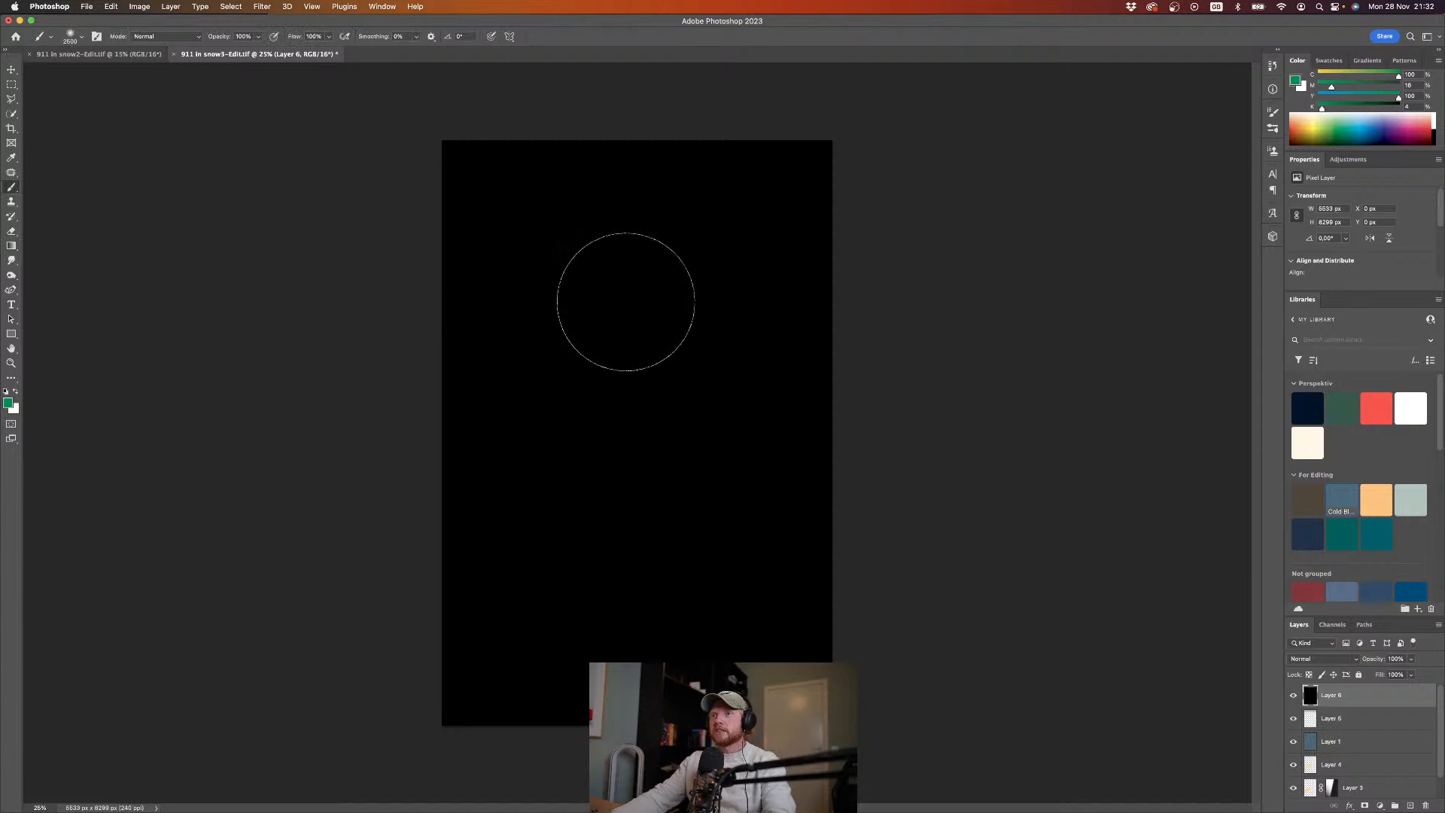
click(625, 300)
click(630, 500)
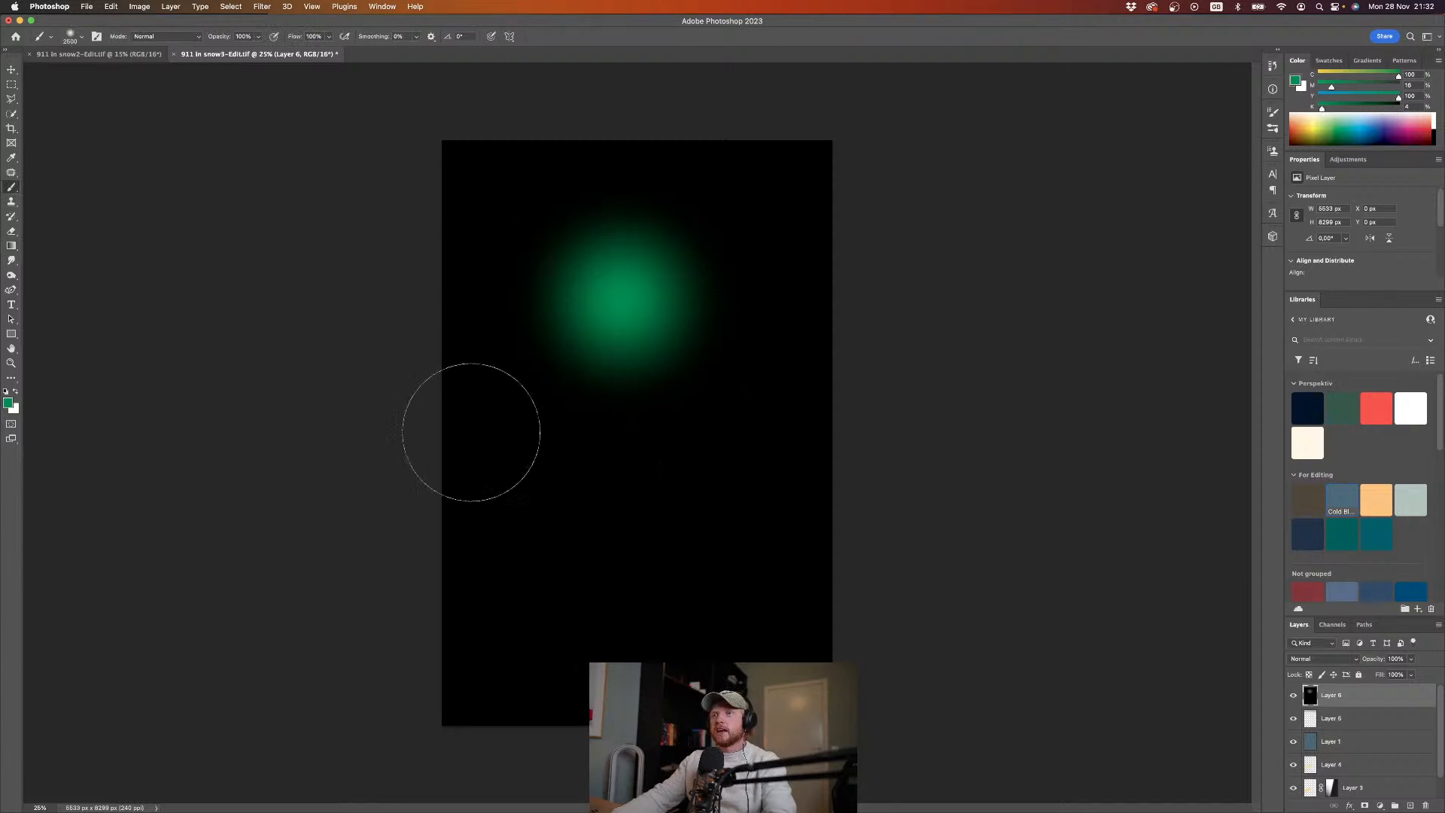
click(487, 364)
click(806, 397)
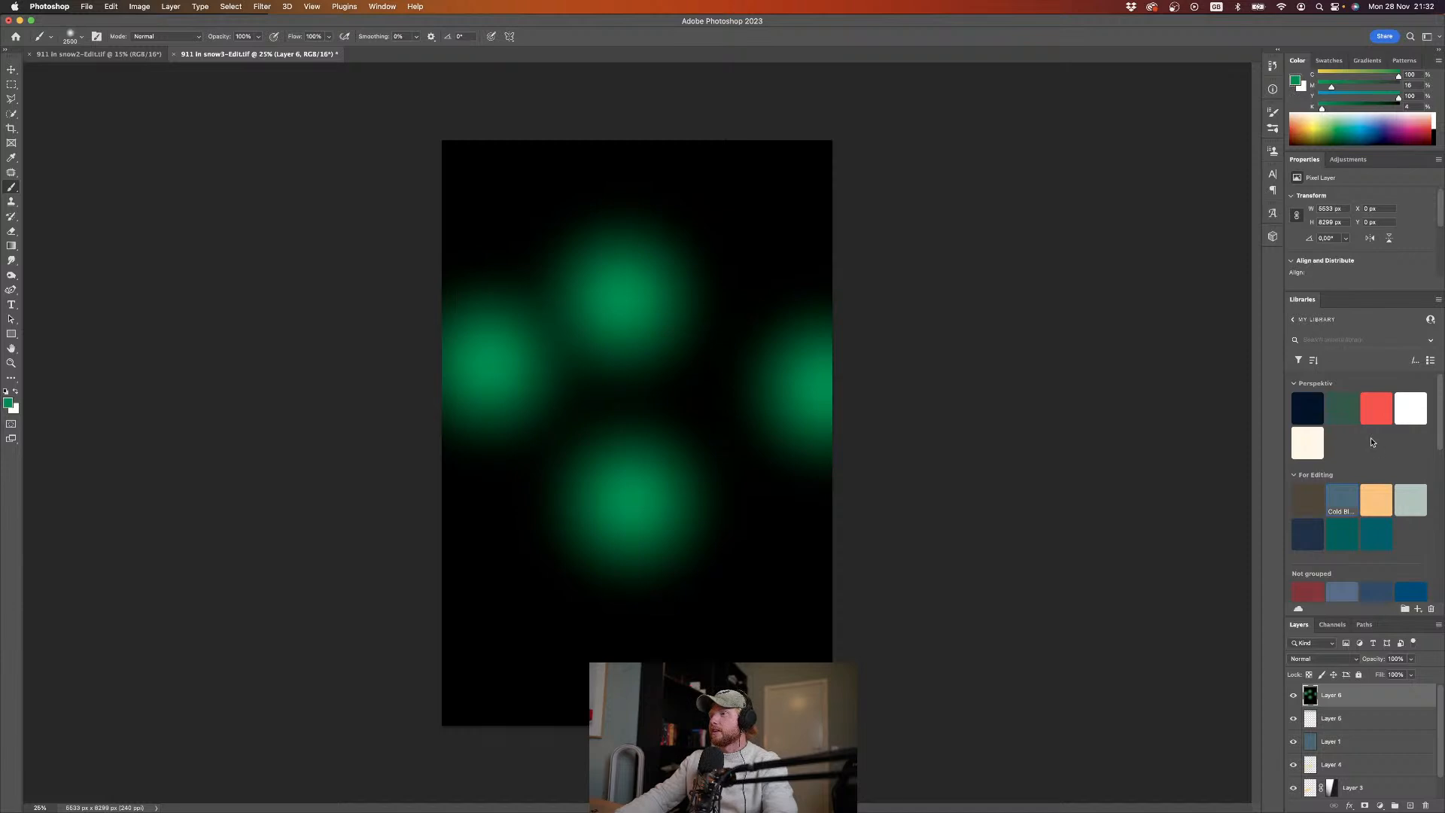
Step: Save the green foreground colour to the library's For Editing group and name it Viper Green
click(1417, 609)
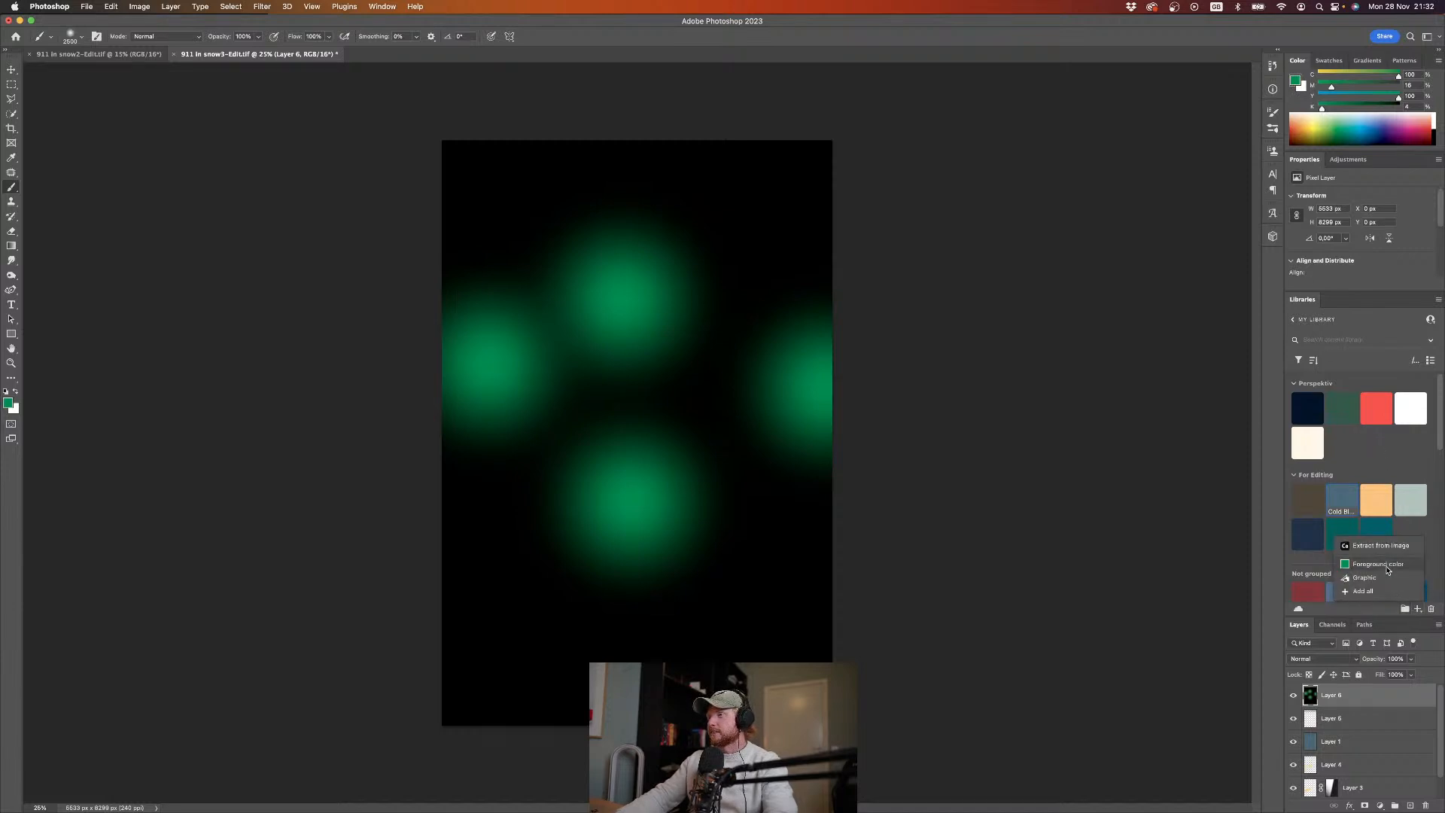
click(1389, 570)
scroll(1310, 527, down, 1)
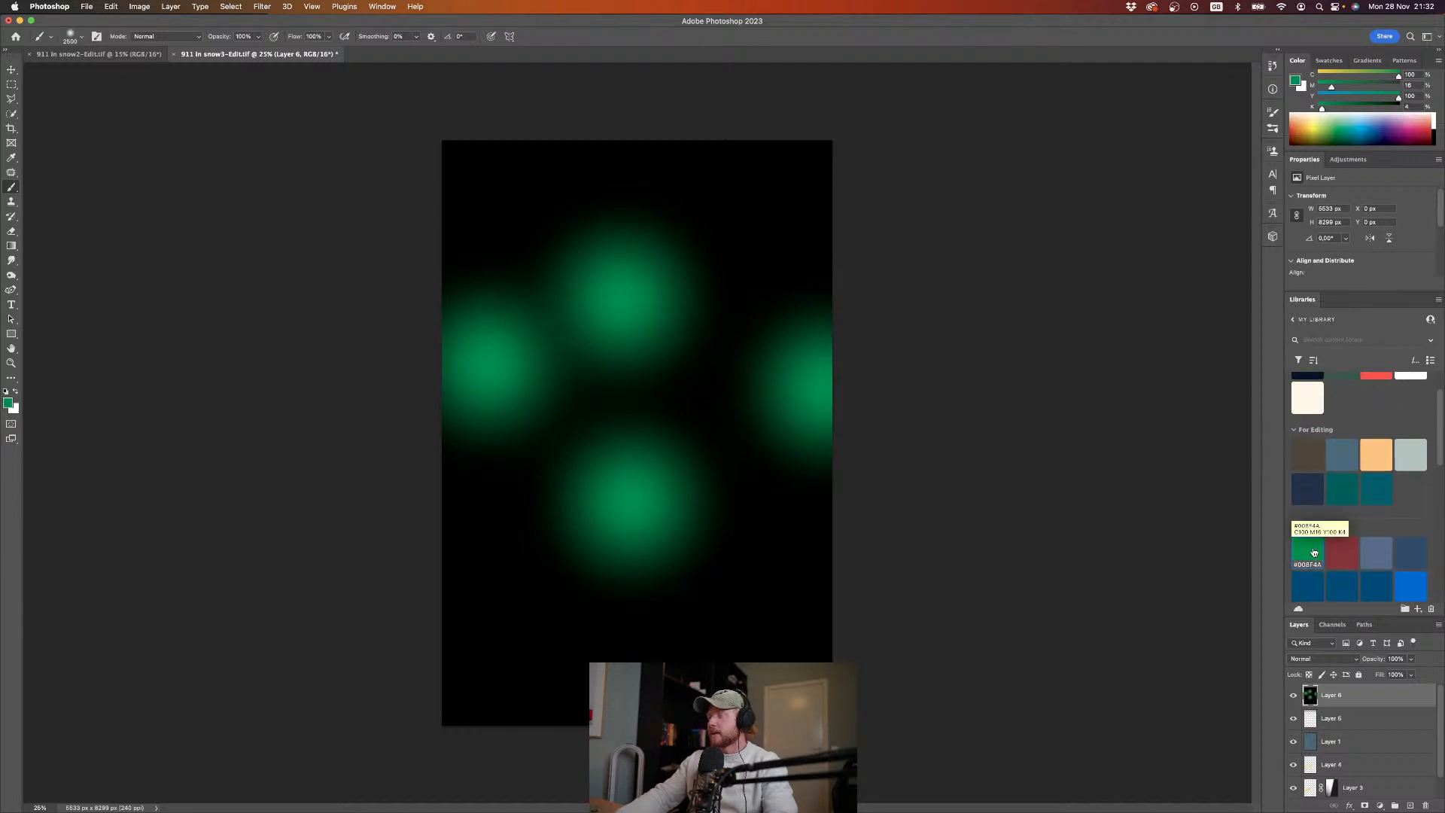
drag(1314, 552, 1412, 490)
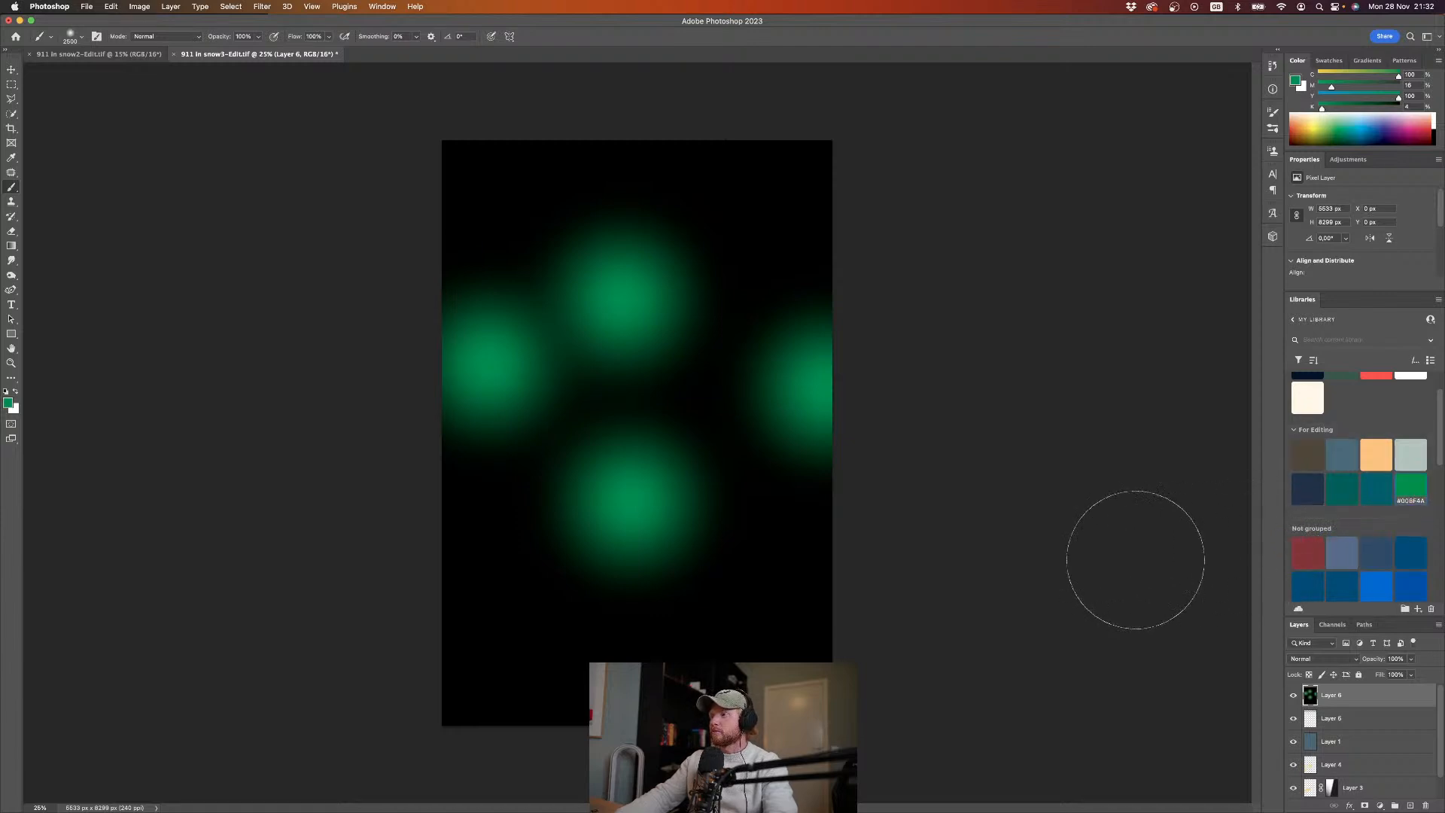
double_click(1411, 502)
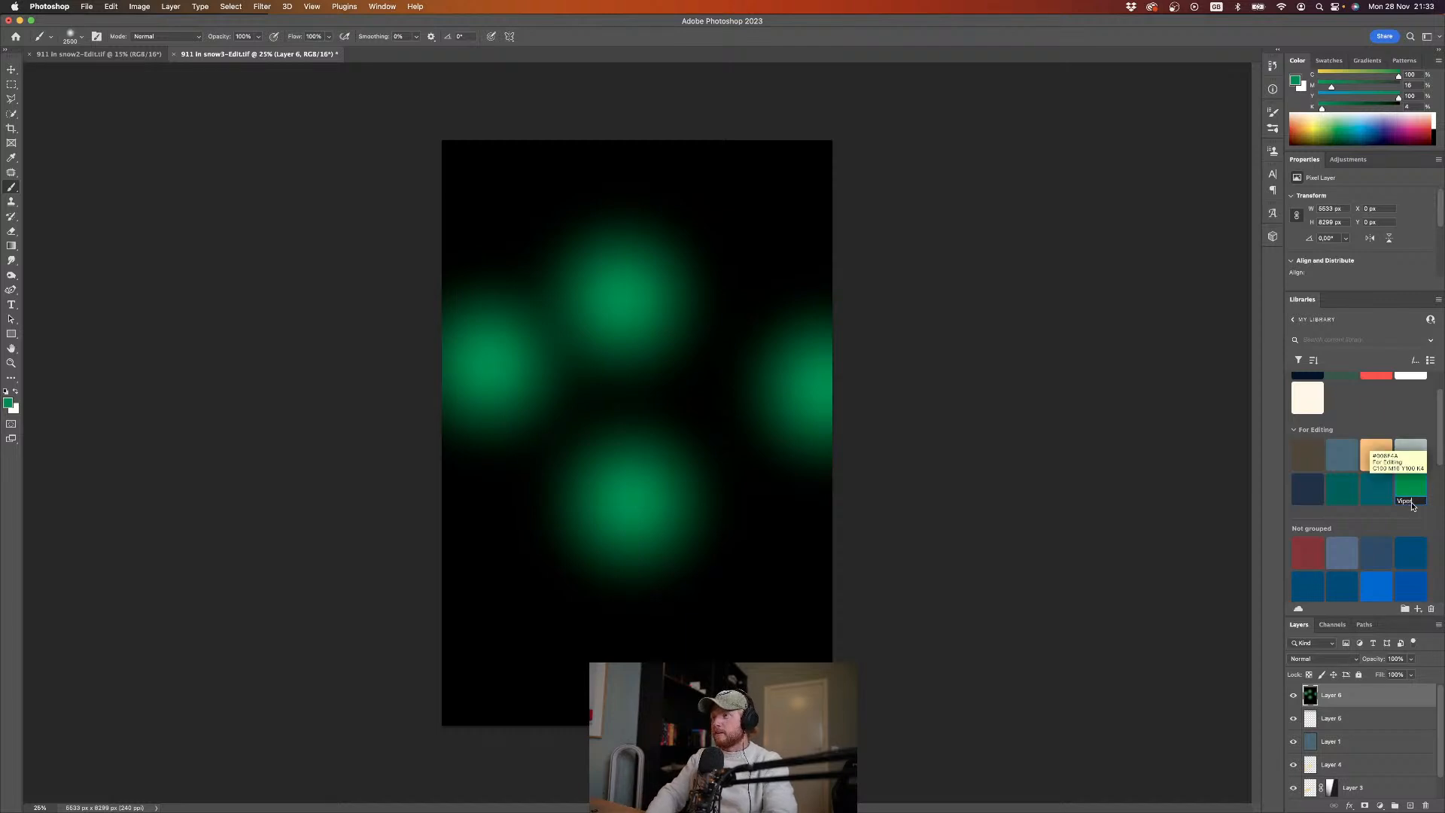
text(Viper Green)
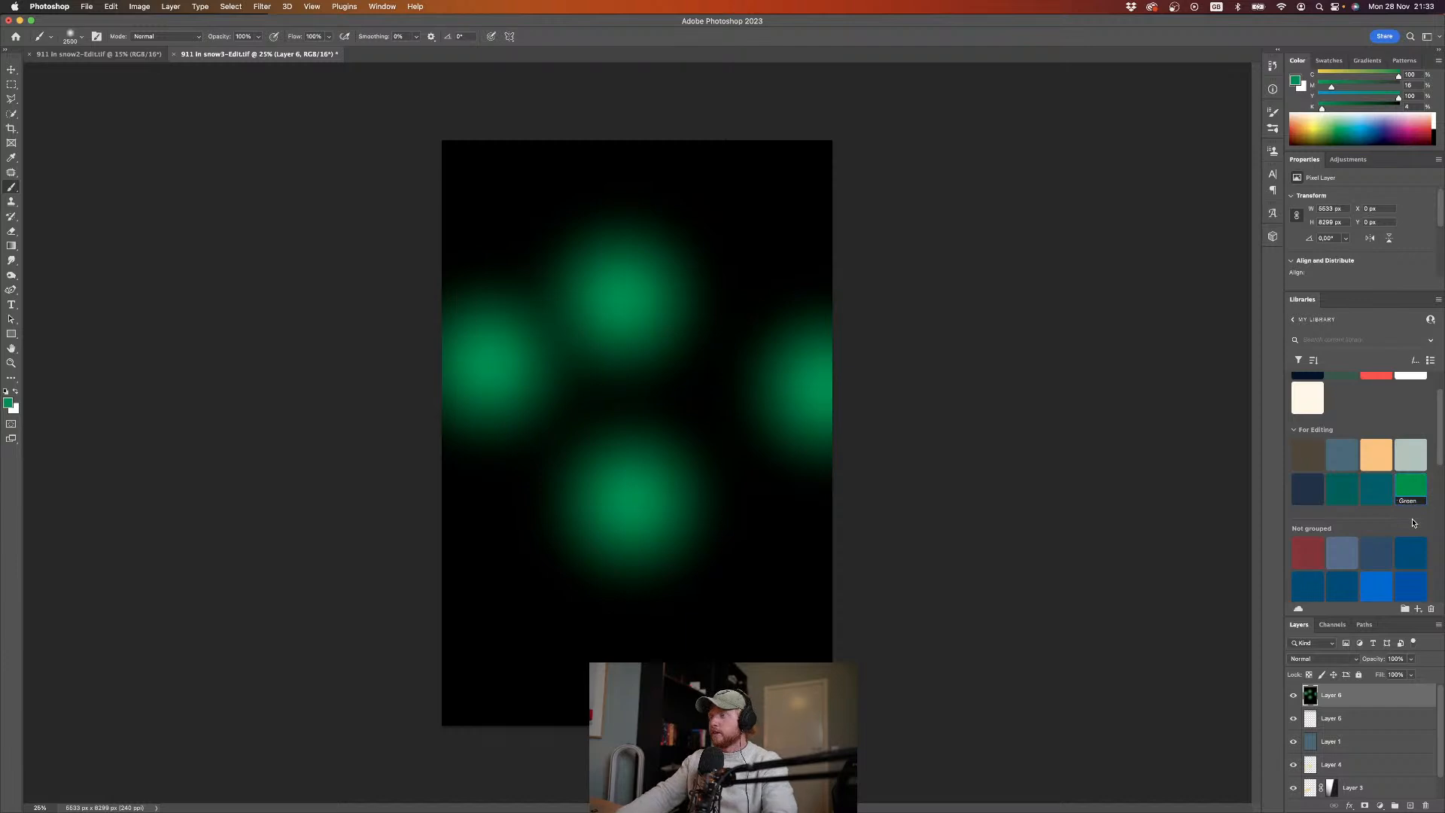
key(Return)
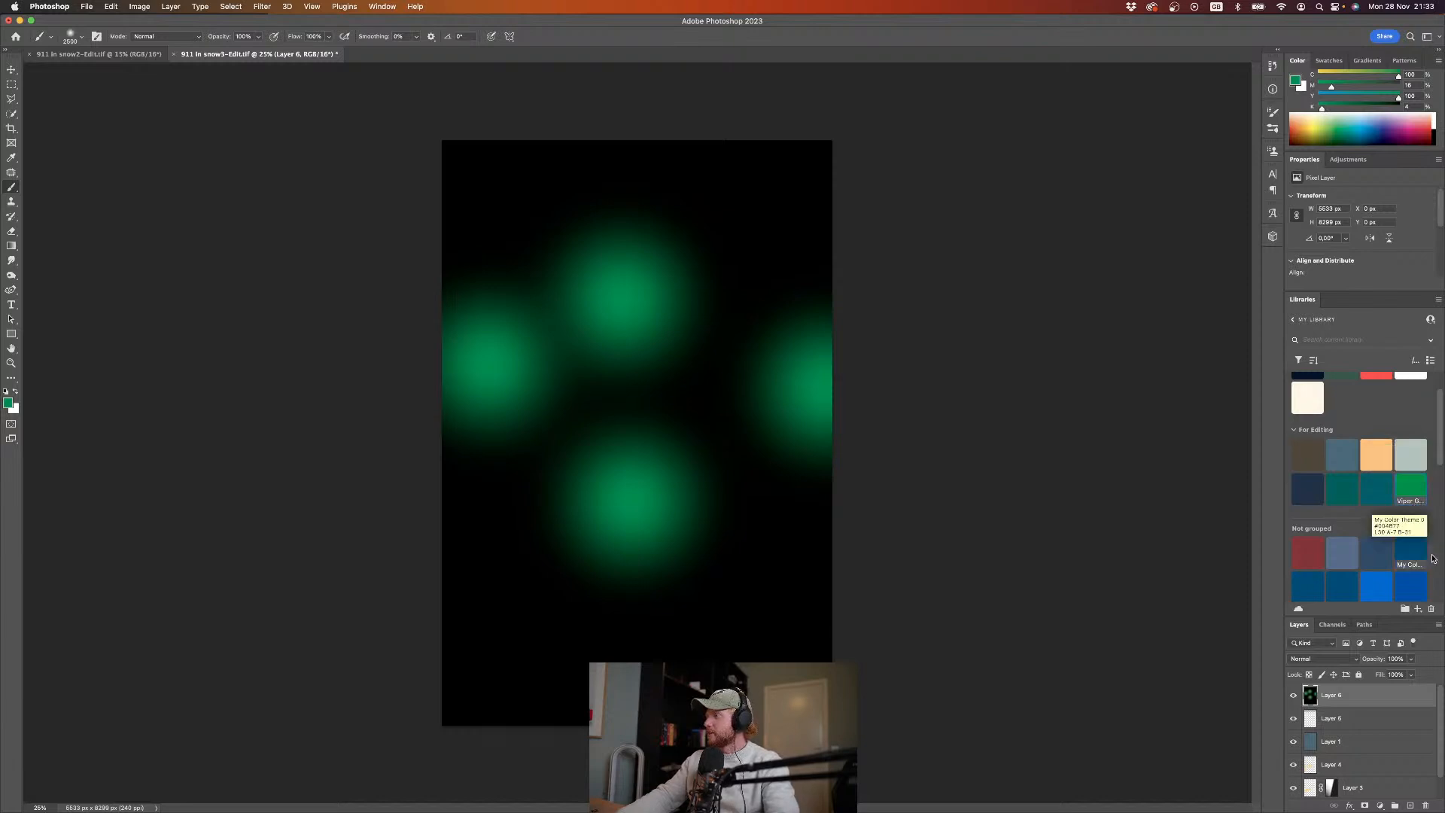
Step: Delete the Viper Green swatch from the library and the black layer with the green spots
click(1431, 609)
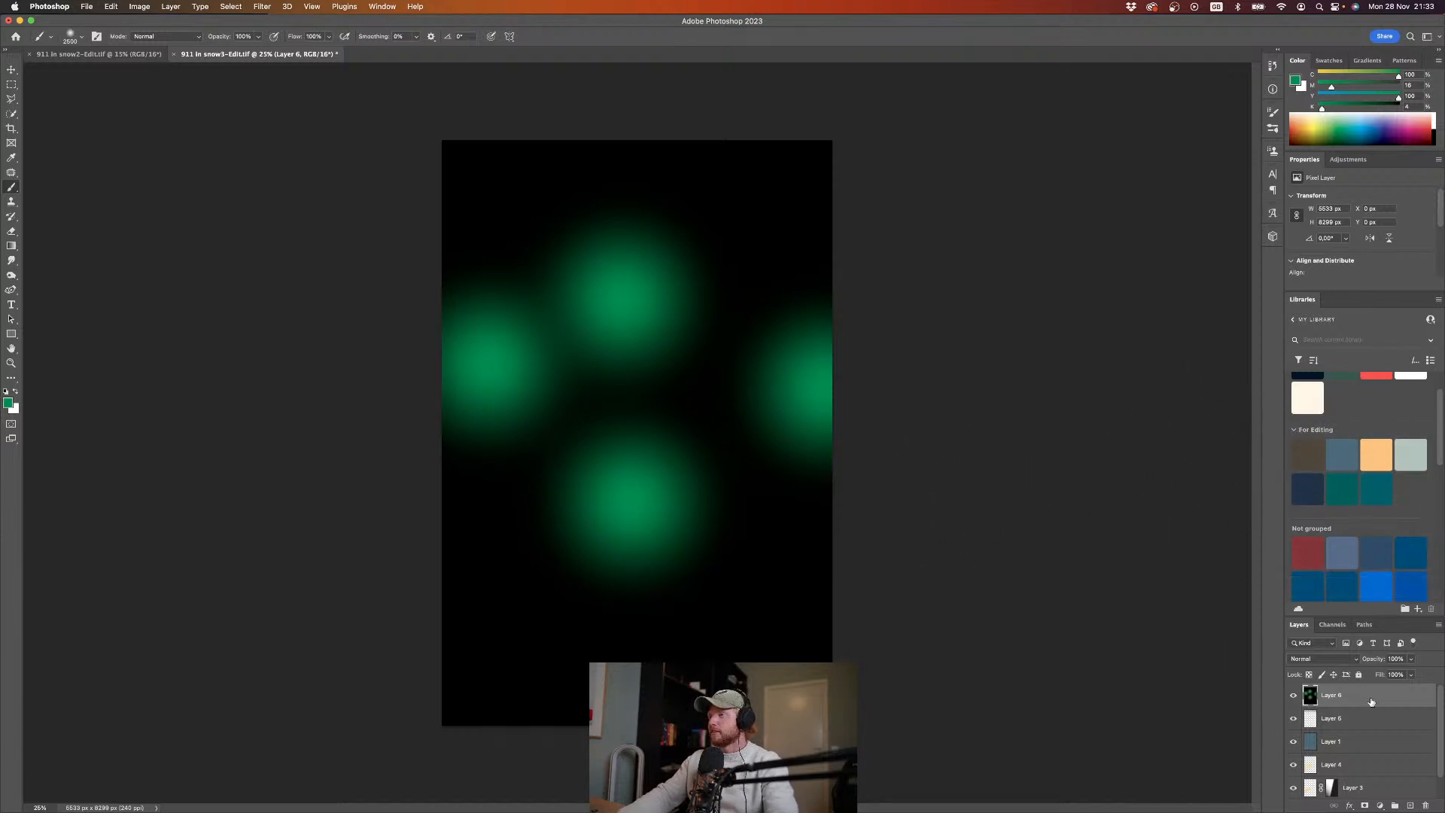
key(BackSpace)
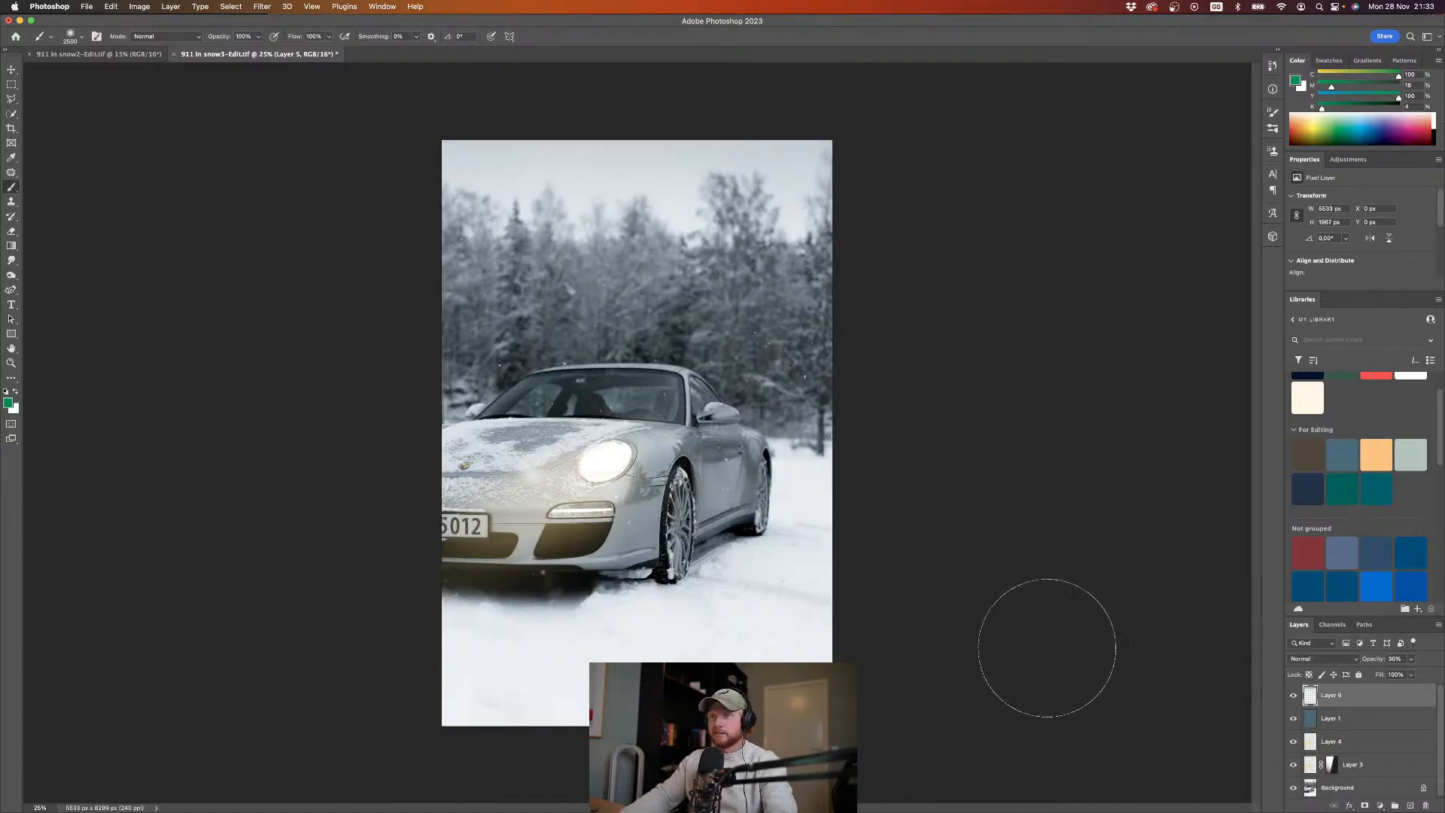
Step: Switch to Lightroom and copy the develop settings of 911 in snow2-Edit.tif onto 911 in snow3-Edit.tif
key(super+Tab)
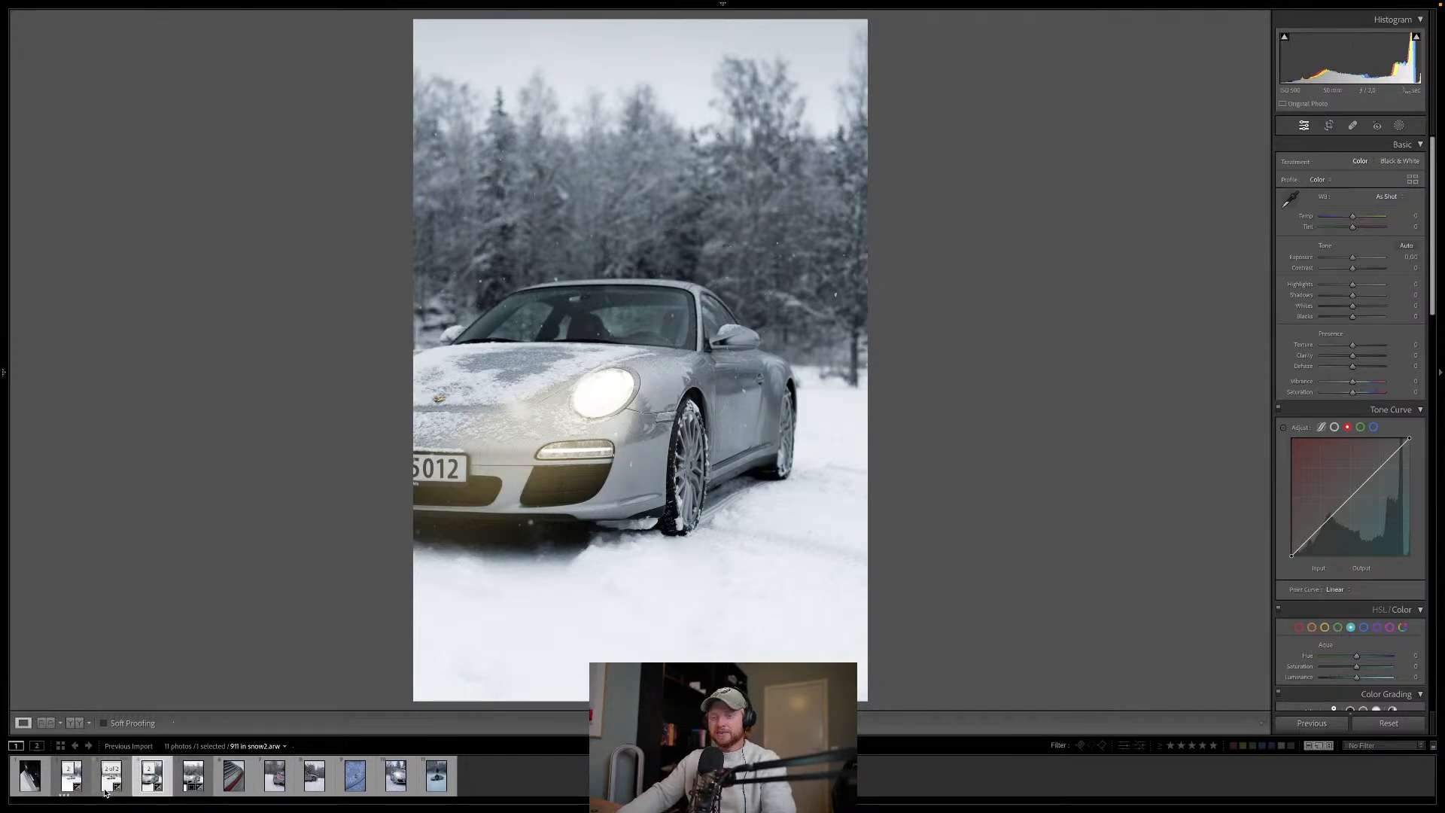
key(2)
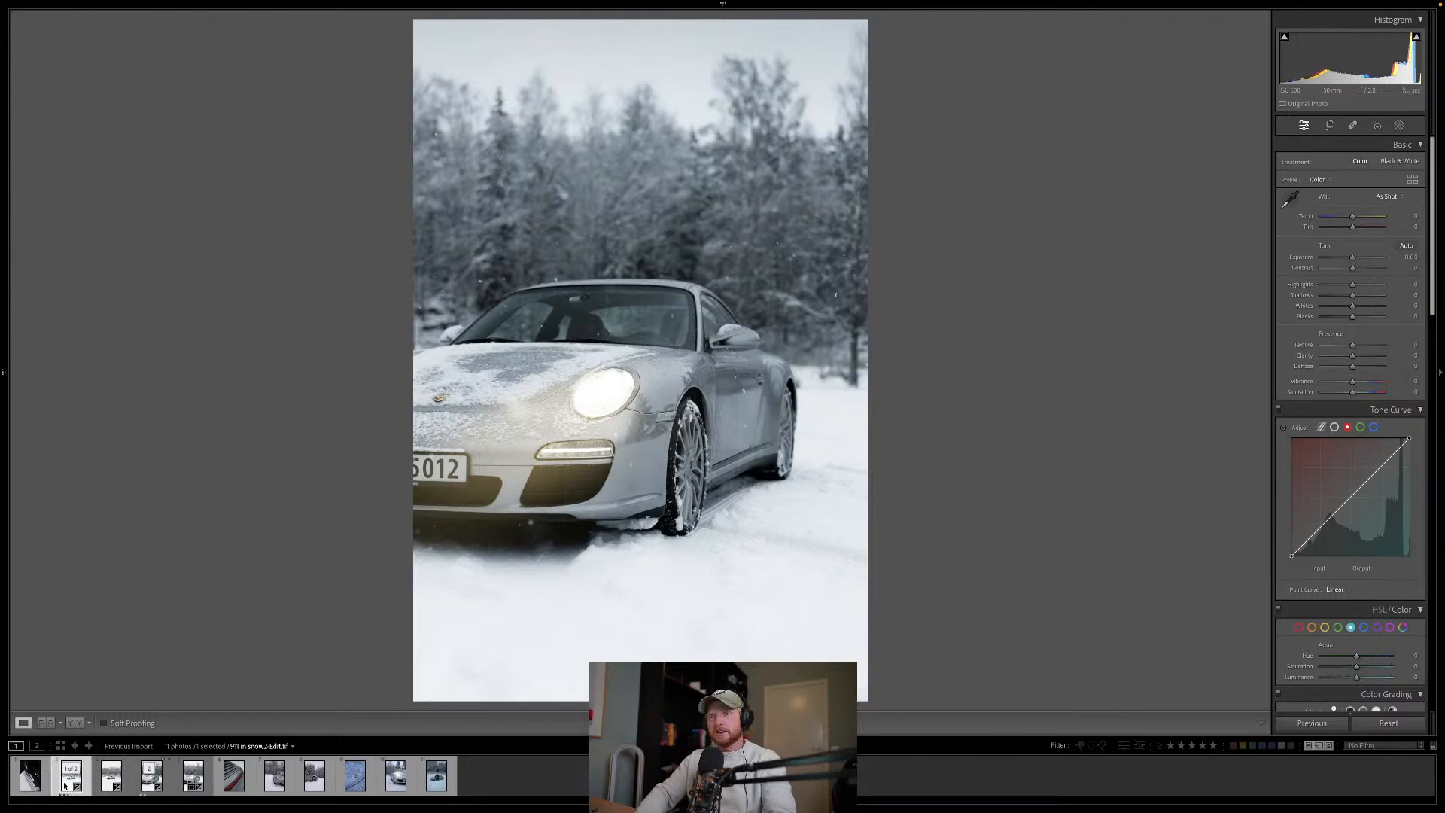
click(64, 785)
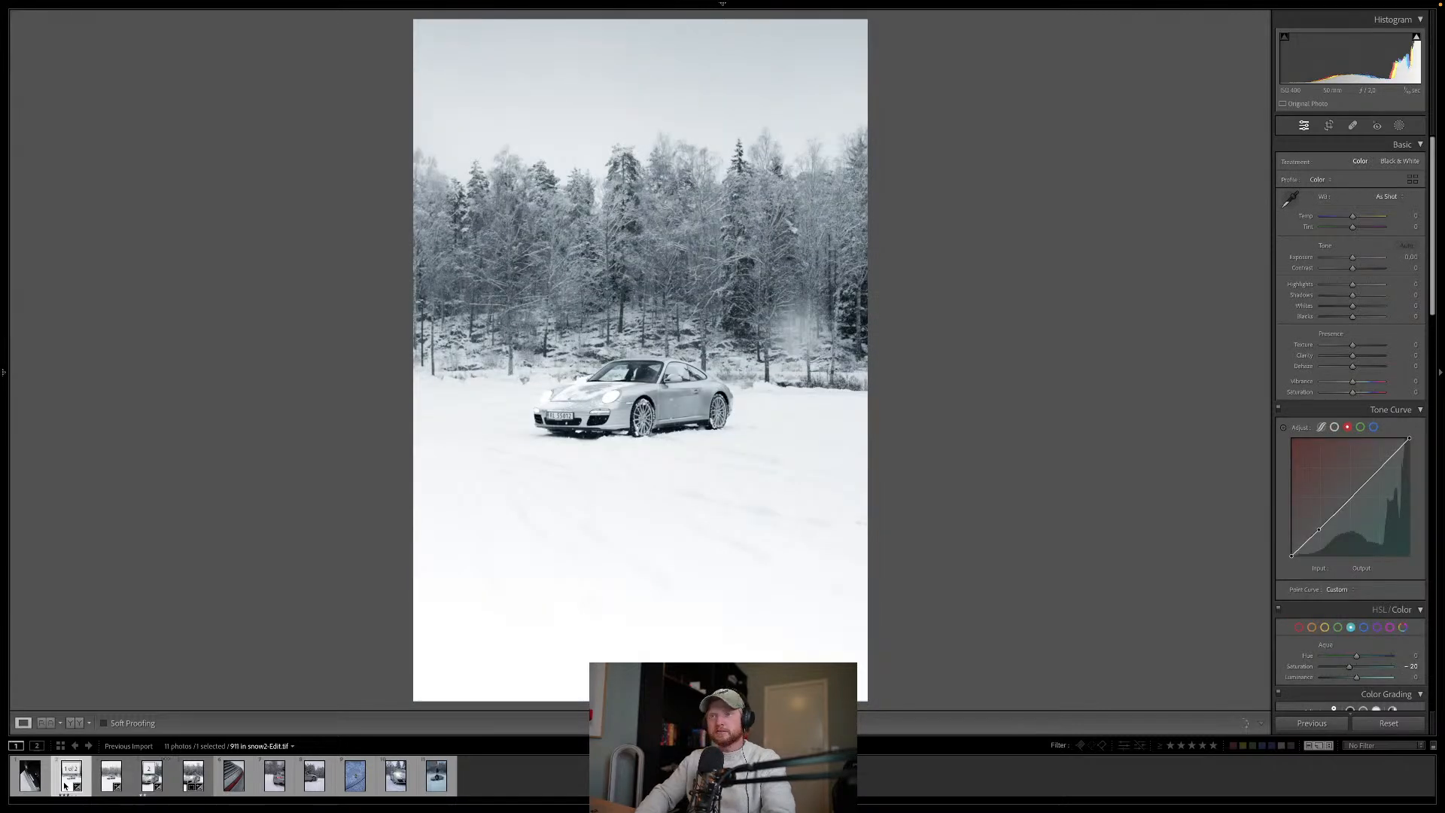
key(super+shift+c)
key(Return)
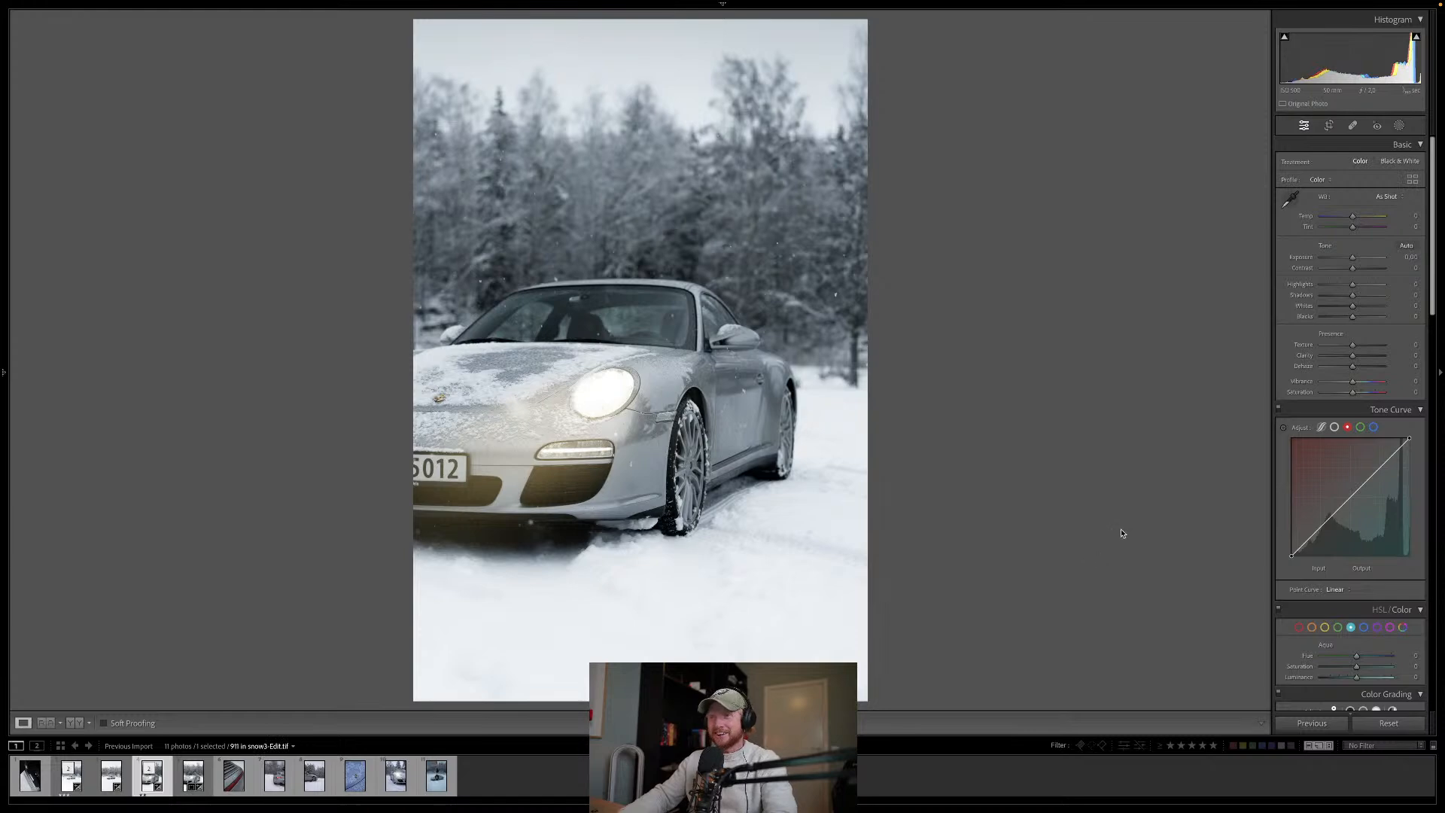
key(super+z)
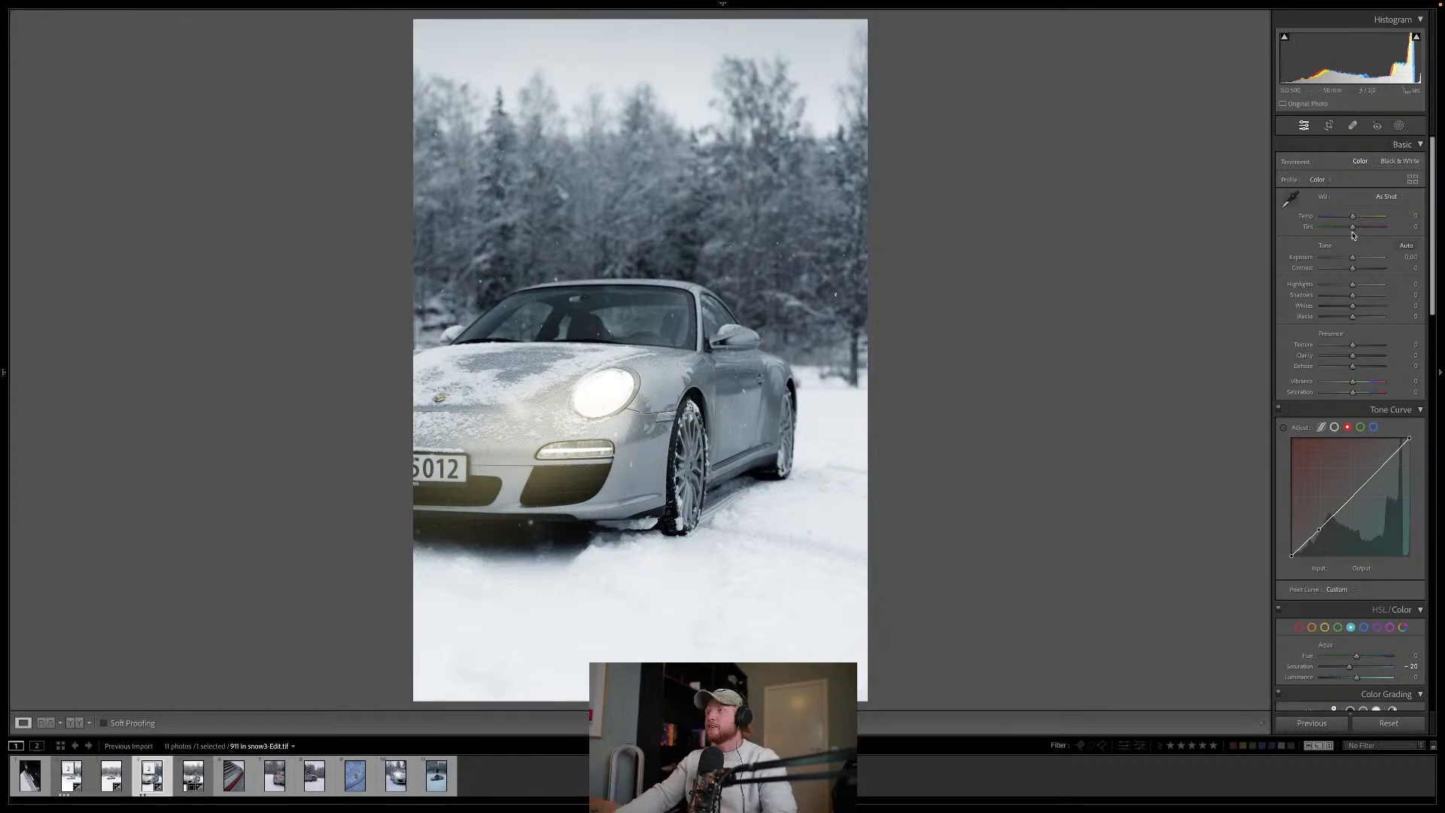
Step: Try an exposure of -1.18 on the close-up photo and undo it
drag(1353, 257, 1346, 262)
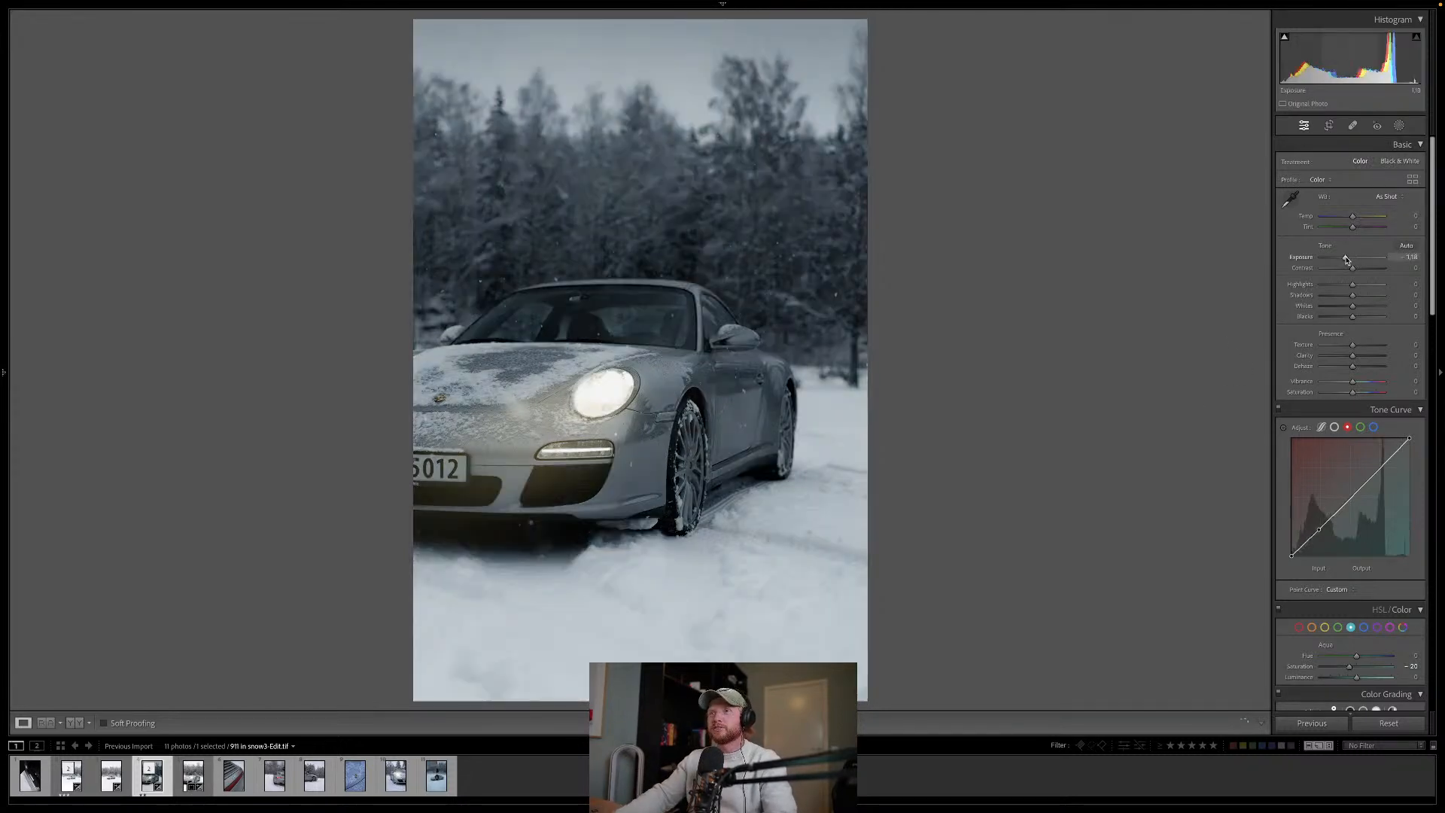
key(ctrl+z)
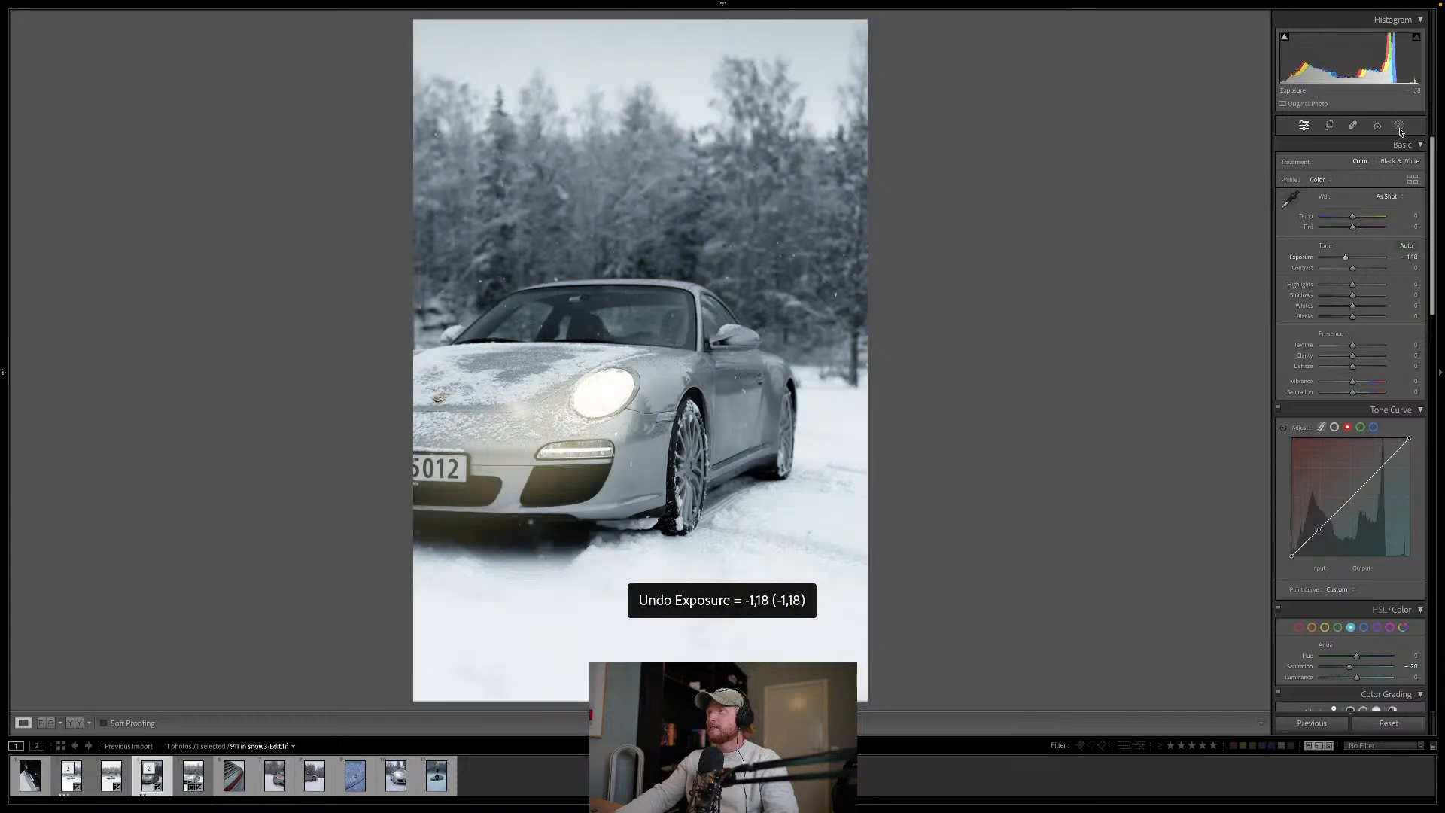
Step: Add a linear gradient mask running diagonally from the upper-right trees to the car's lower front, with Exposure lowered to about -1.1
key(shift+w)
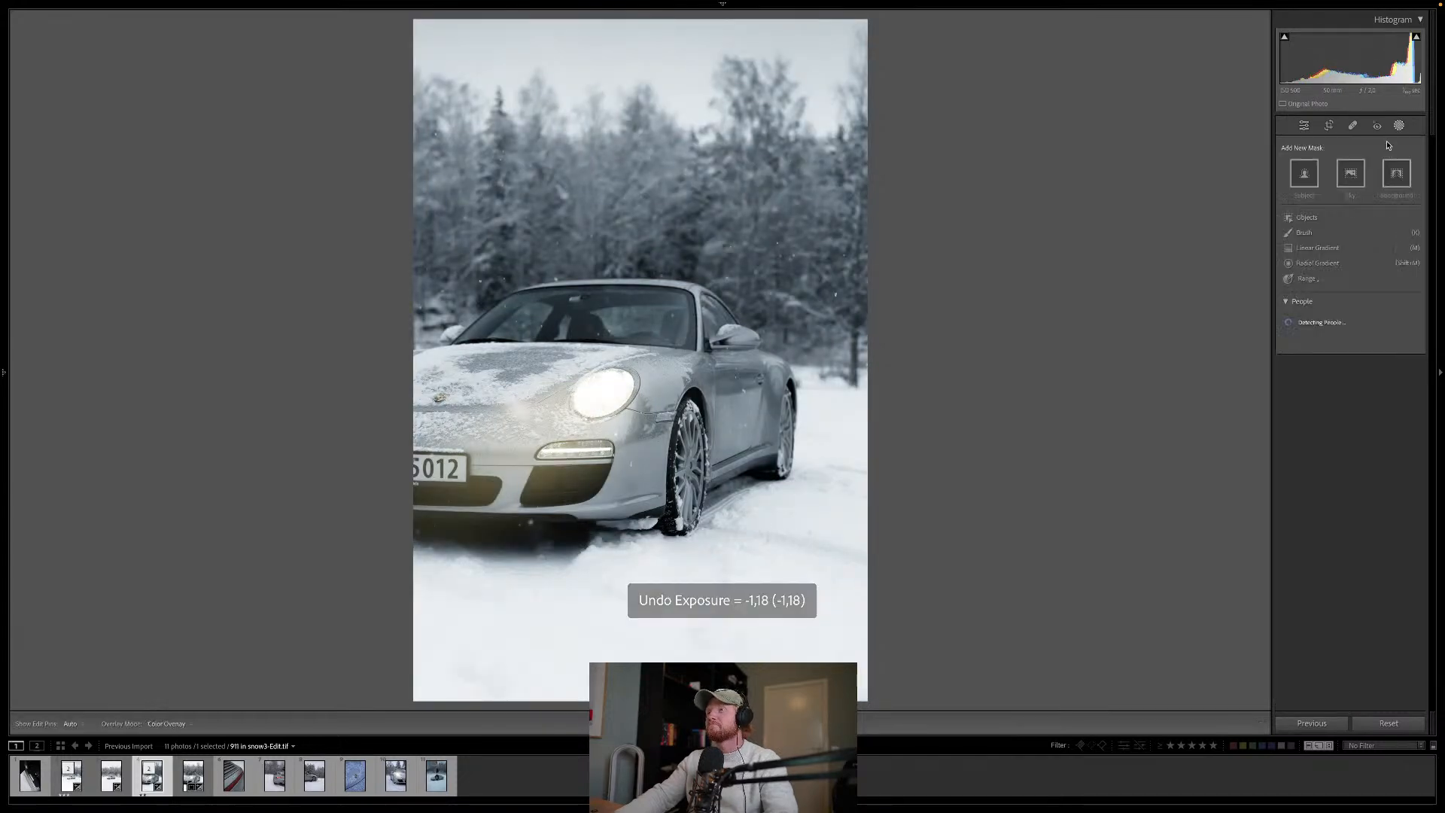
click(1320, 247)
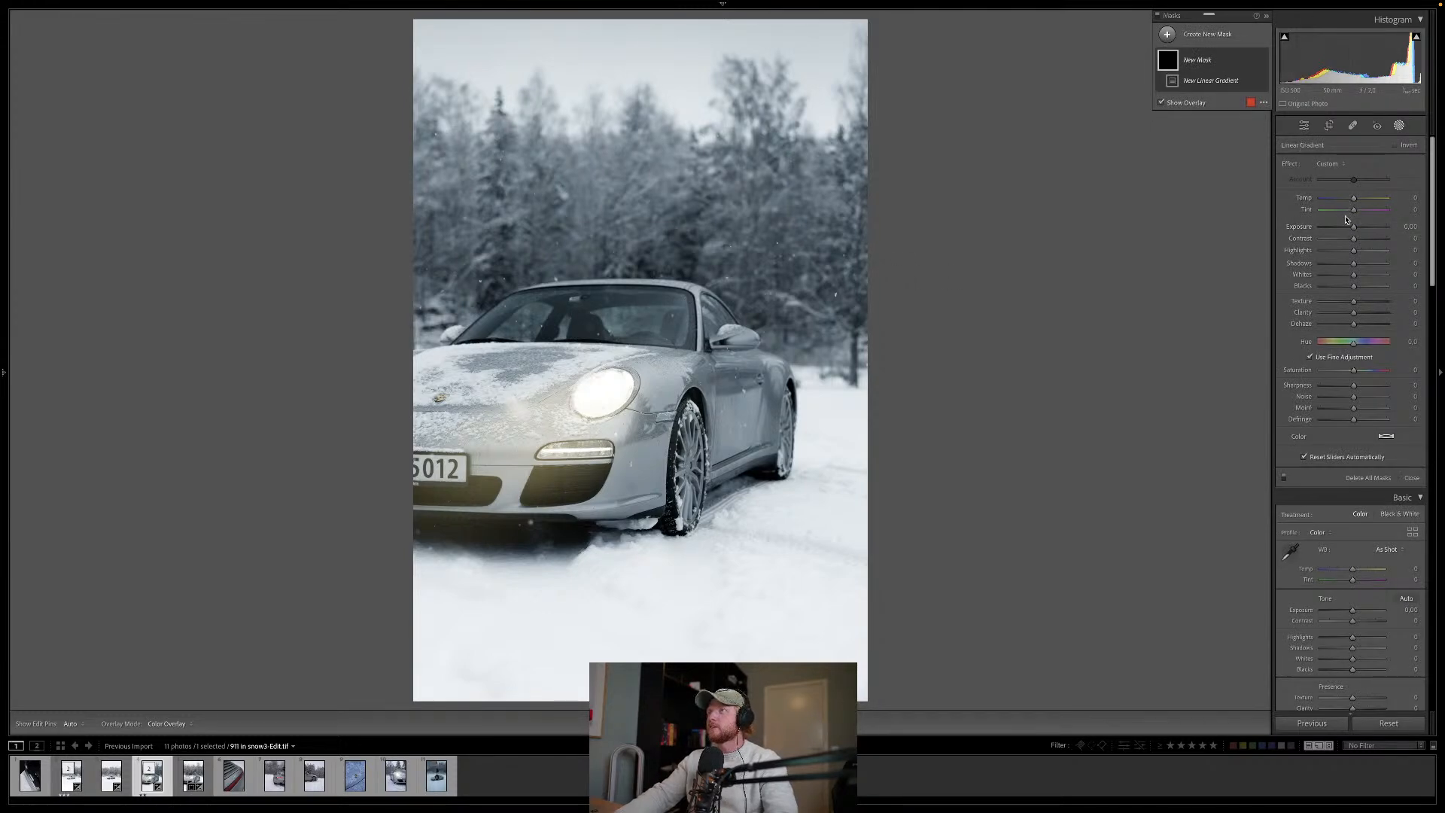
drag(1354, 226, 1352, 229)
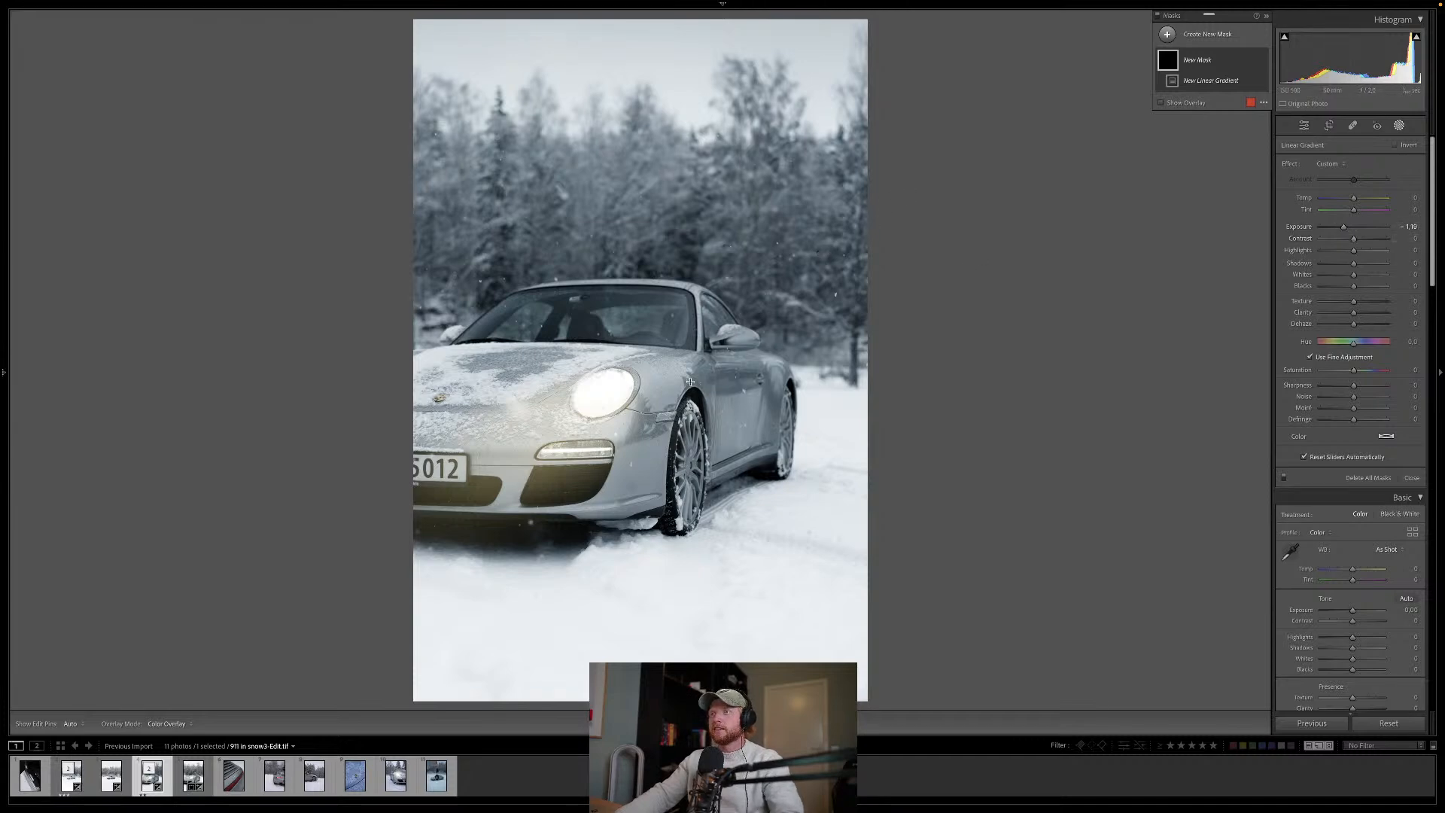
mouse_move(907, 193)
mouse_down()
mouse_move(396, 596)
mouse_move(417, 564)
mouse_move(406, 534)
mouse_up()
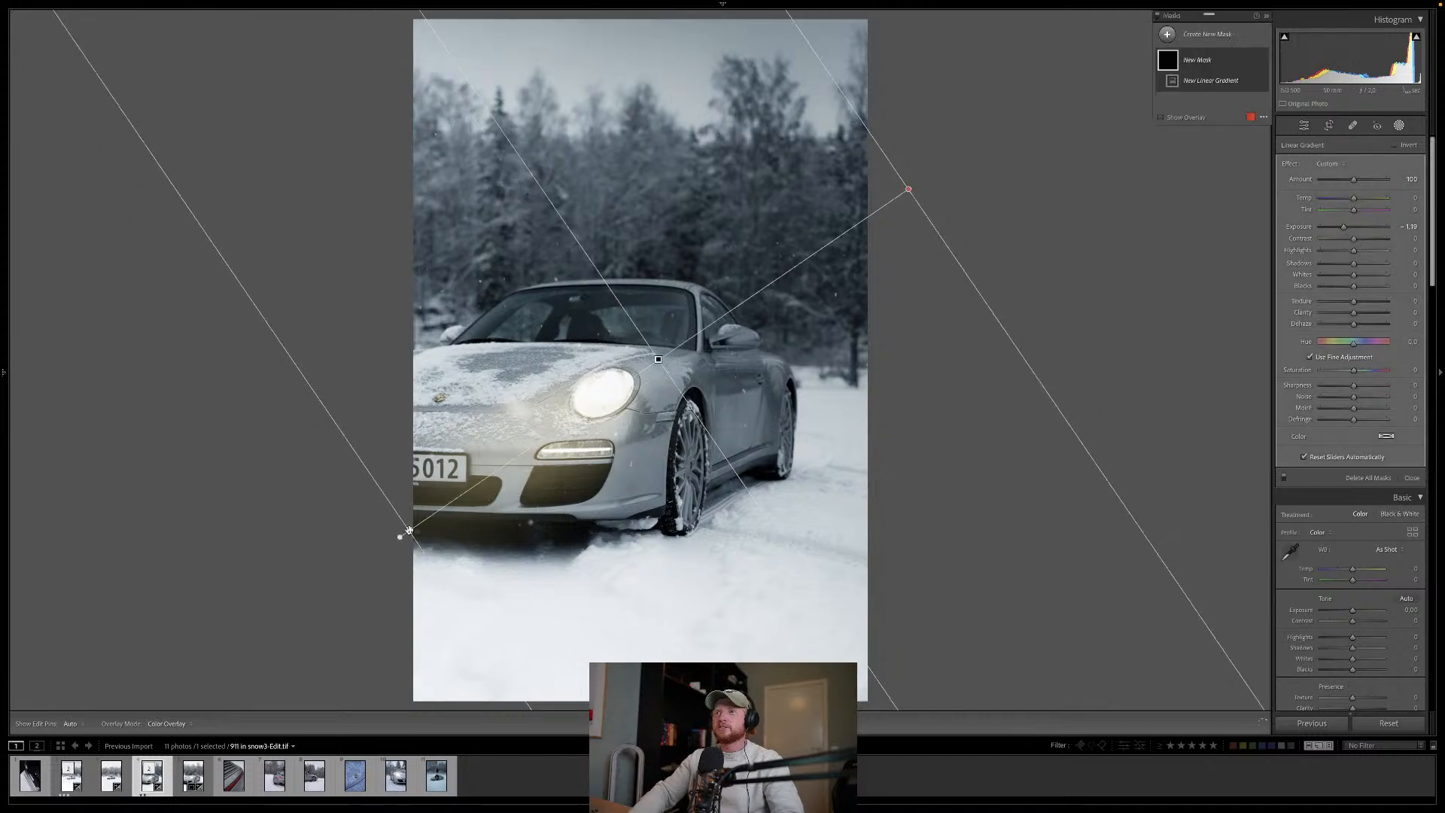
key(super+z)
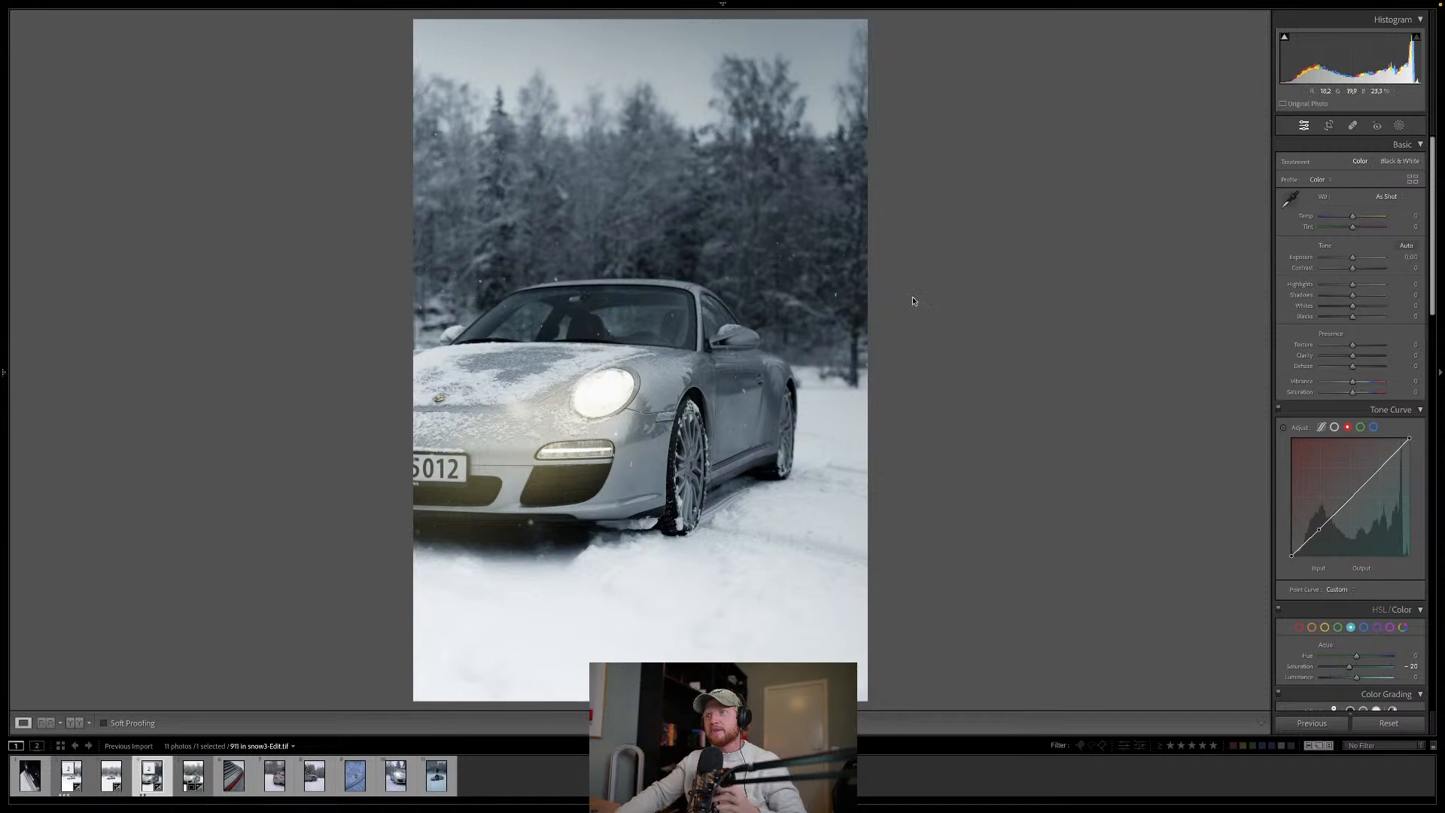
Step: Subtract the car's front area from the darkening linear gradient mask with a size 27 brush
click(1399, 125)
click(1168, 60)
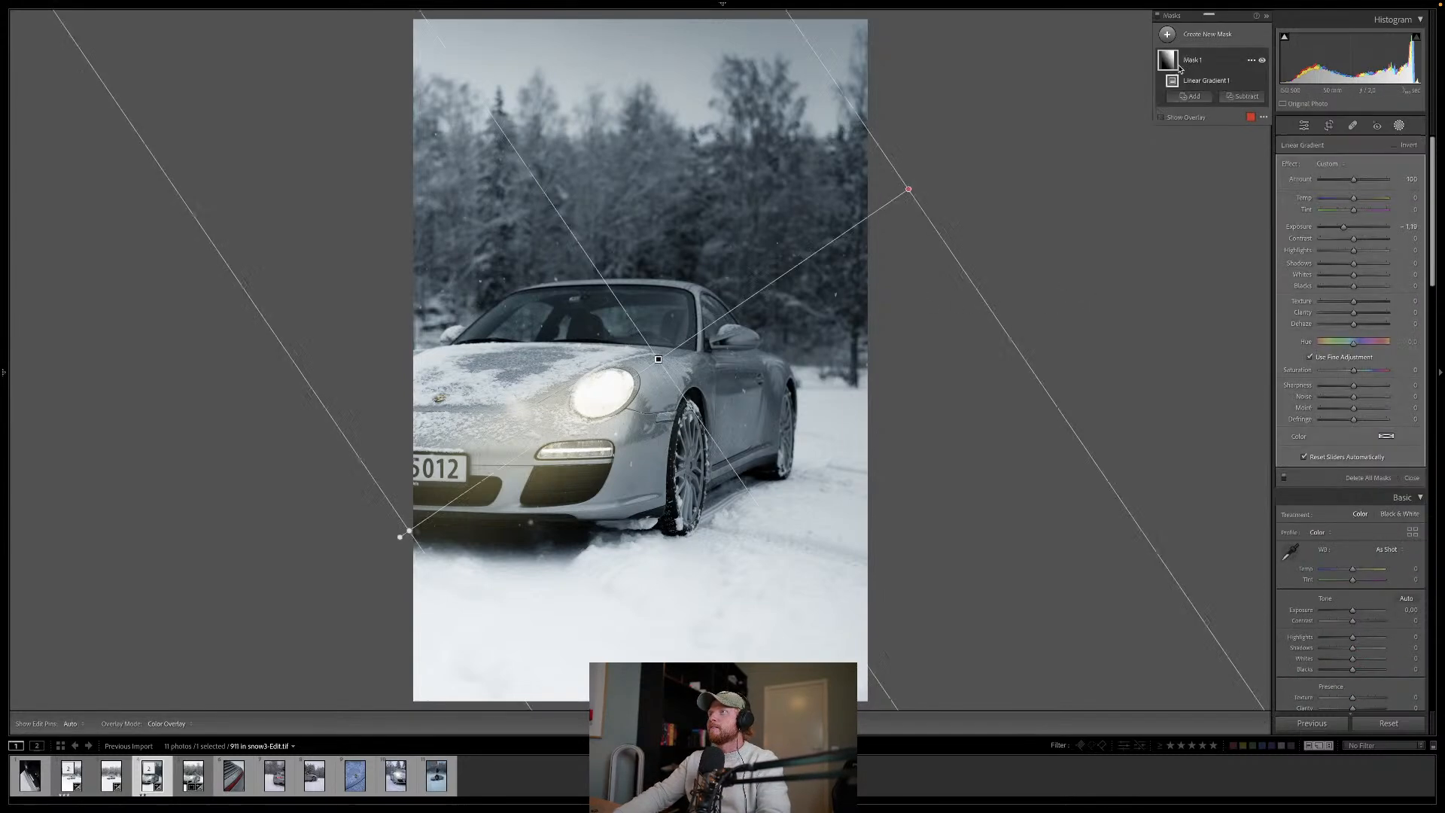
click(1238, 97)
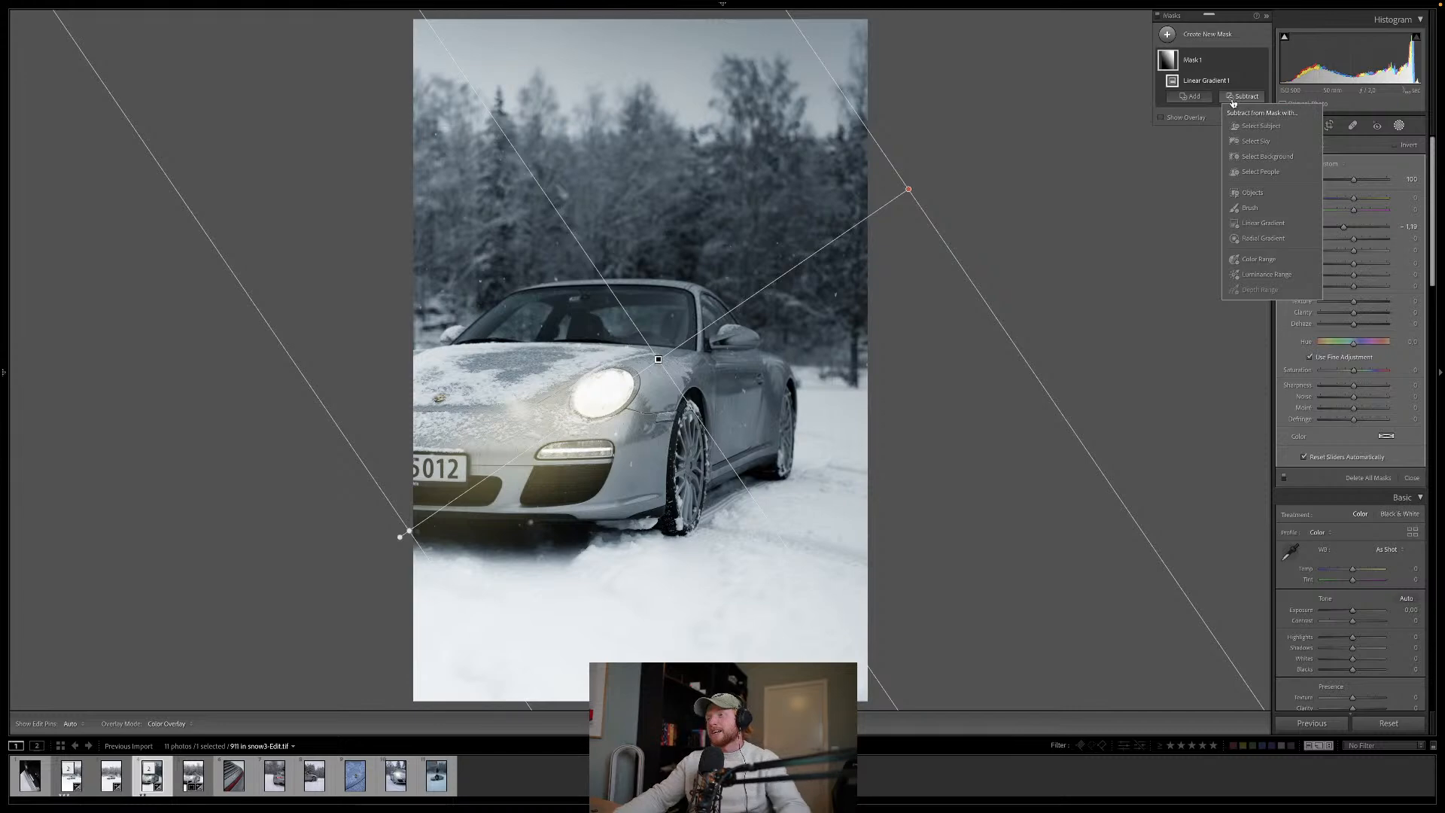
click(1251, 209)
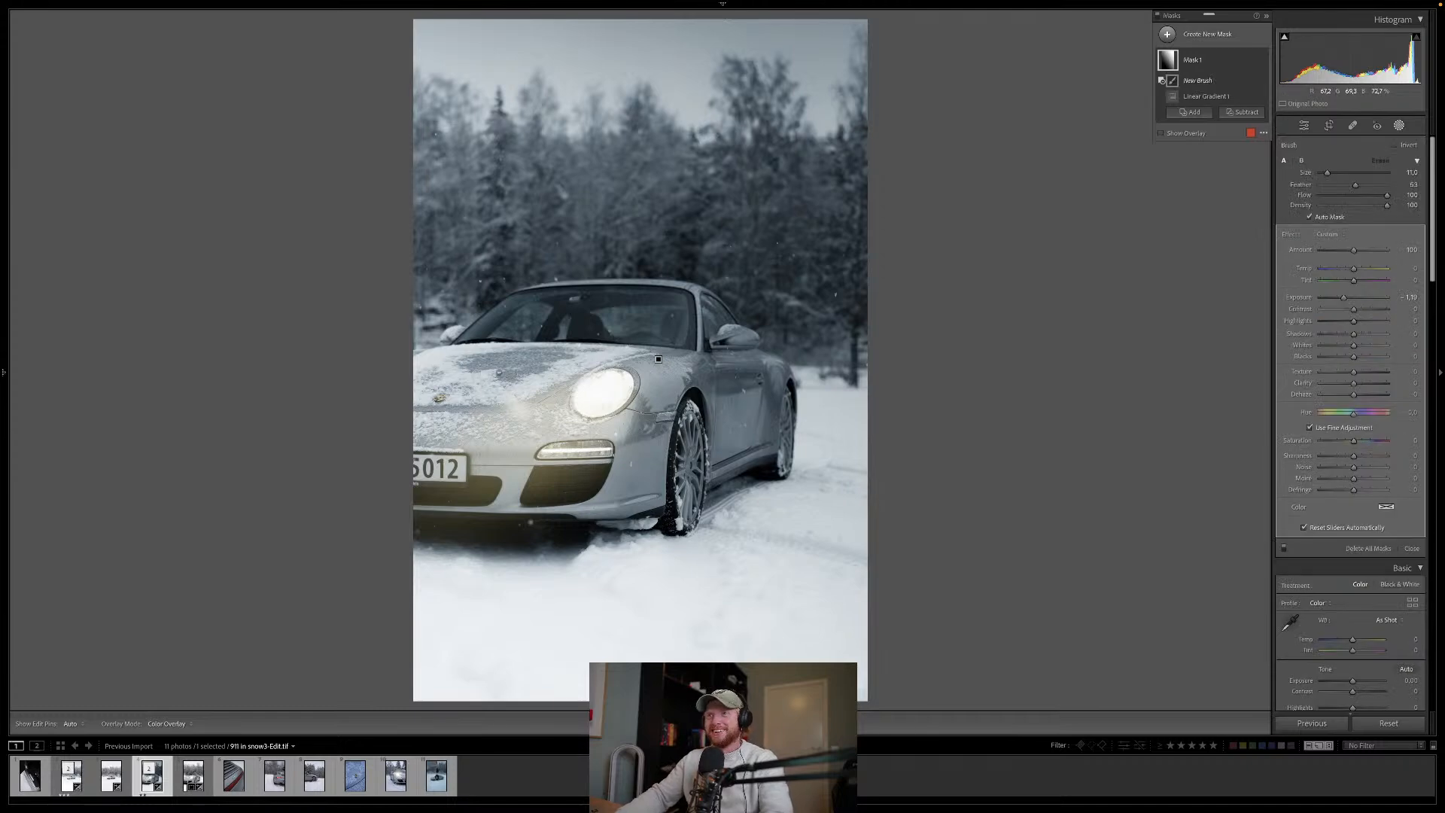
scroll(499, 373, up, 5)
key(h)
key(h)
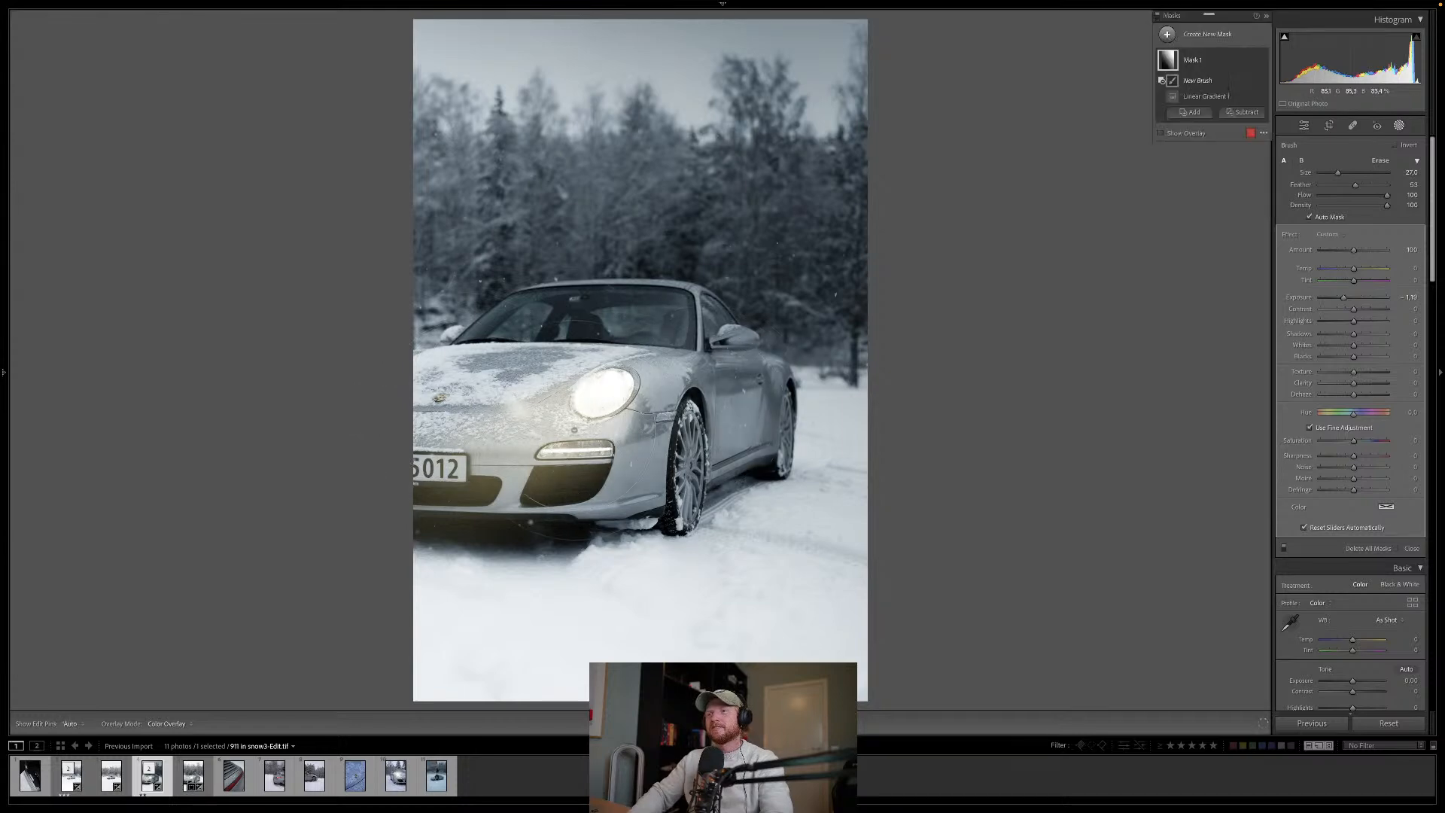
key(shift+w)
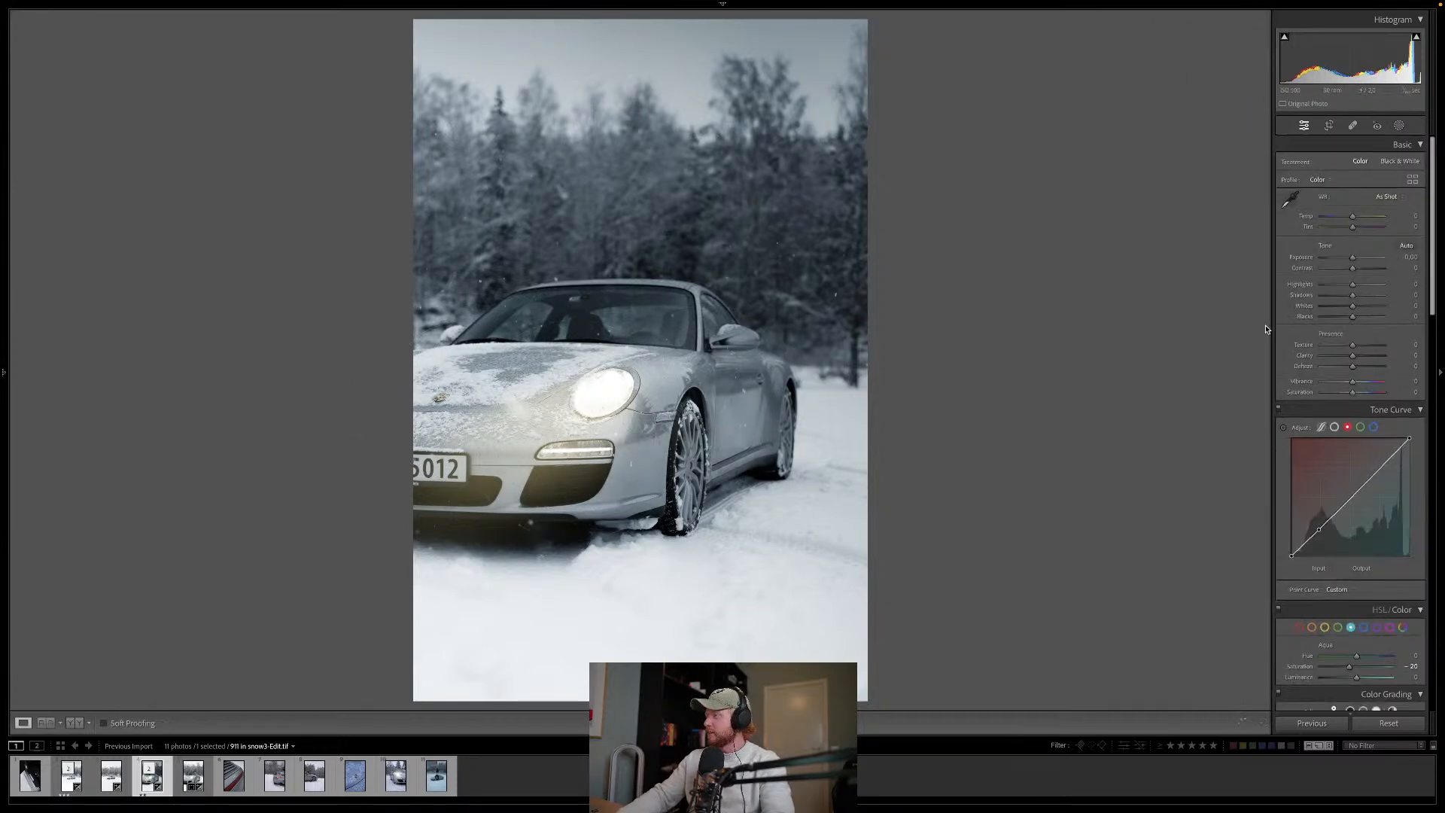
Step: Try a warming radial gradient mask with Temp 23 and Tint 12, narrowed around the car's headlight and bumper
click(1399, 124)
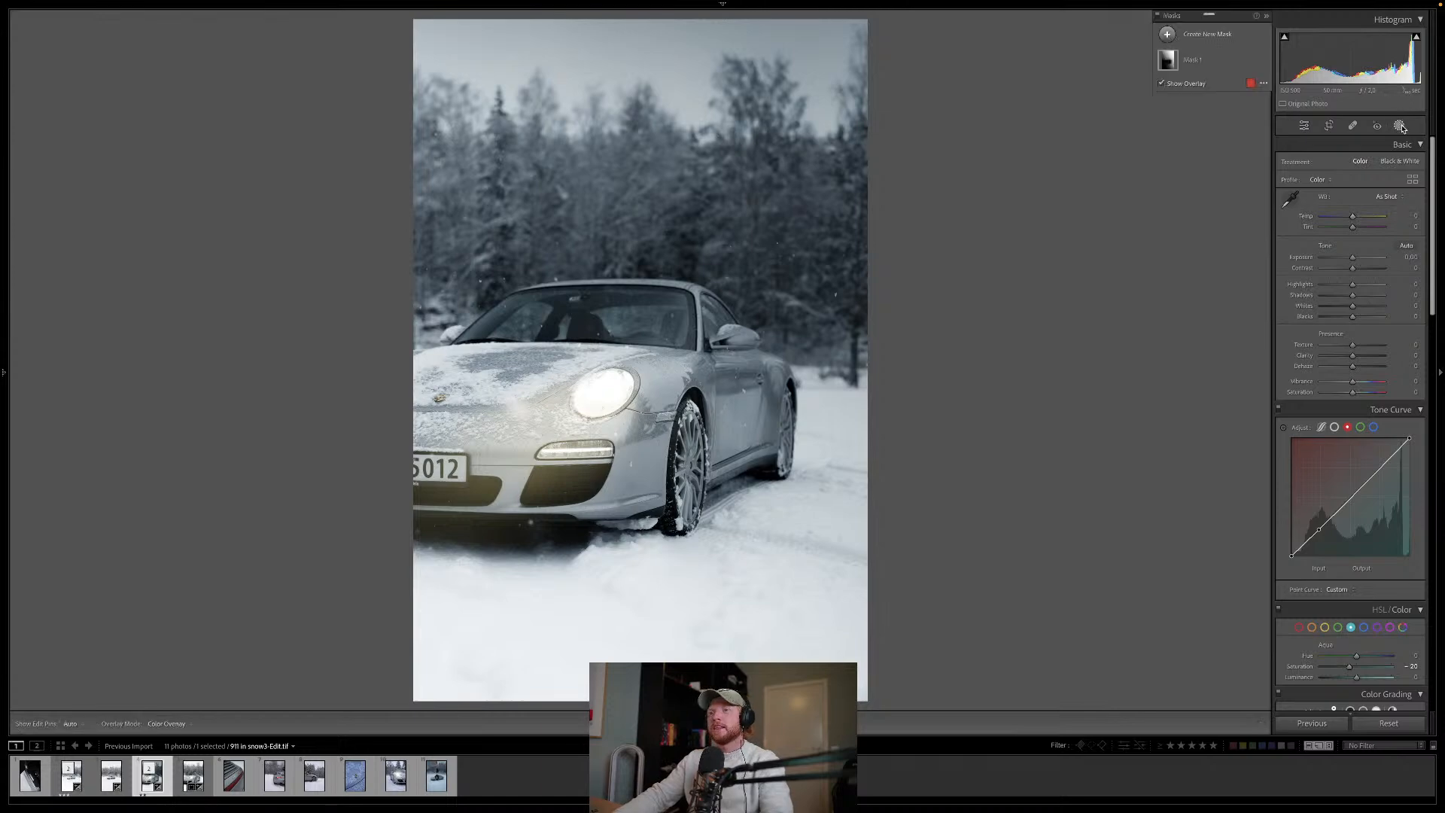
click(1168, 34)
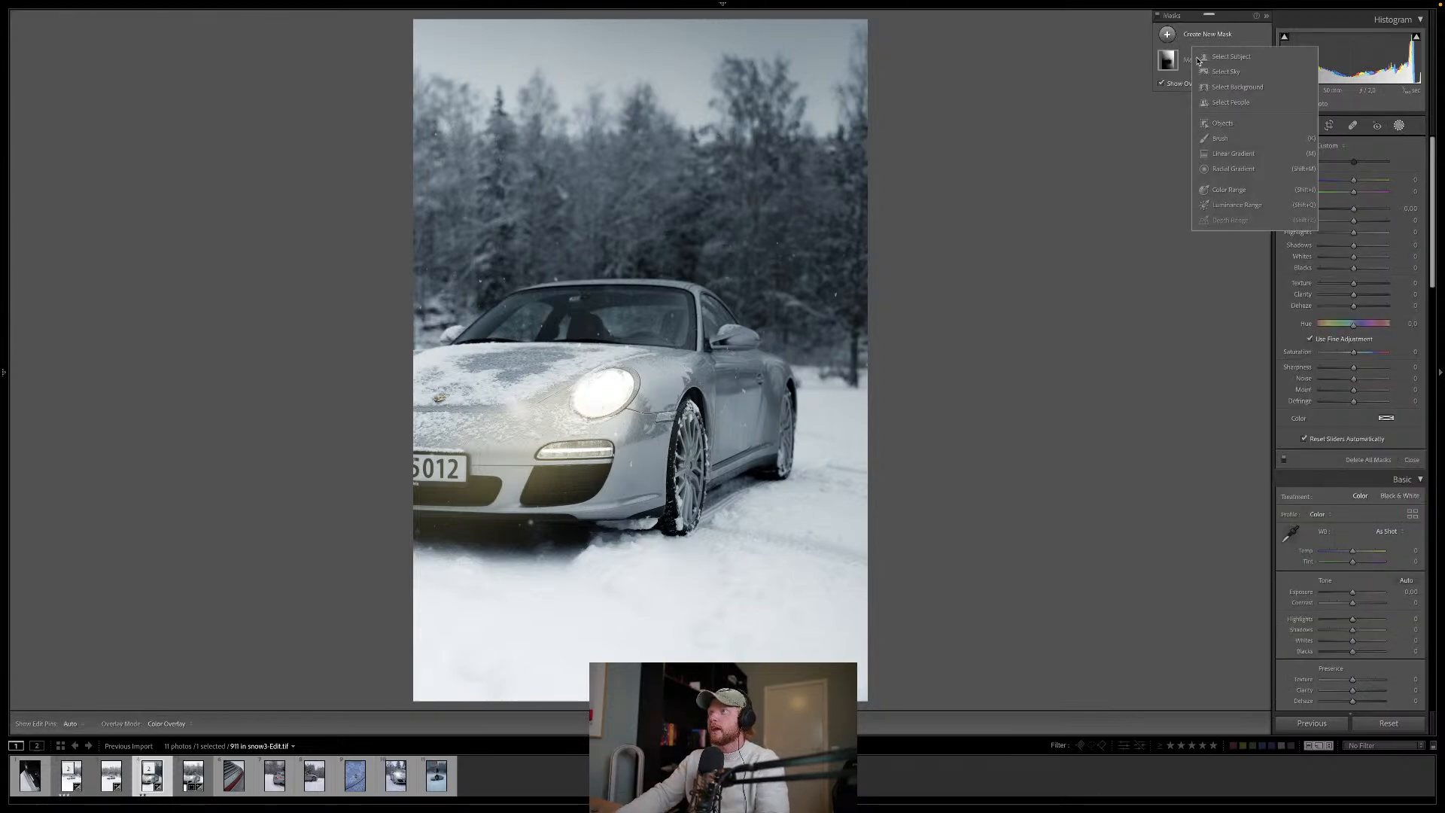
click(1233, 168)
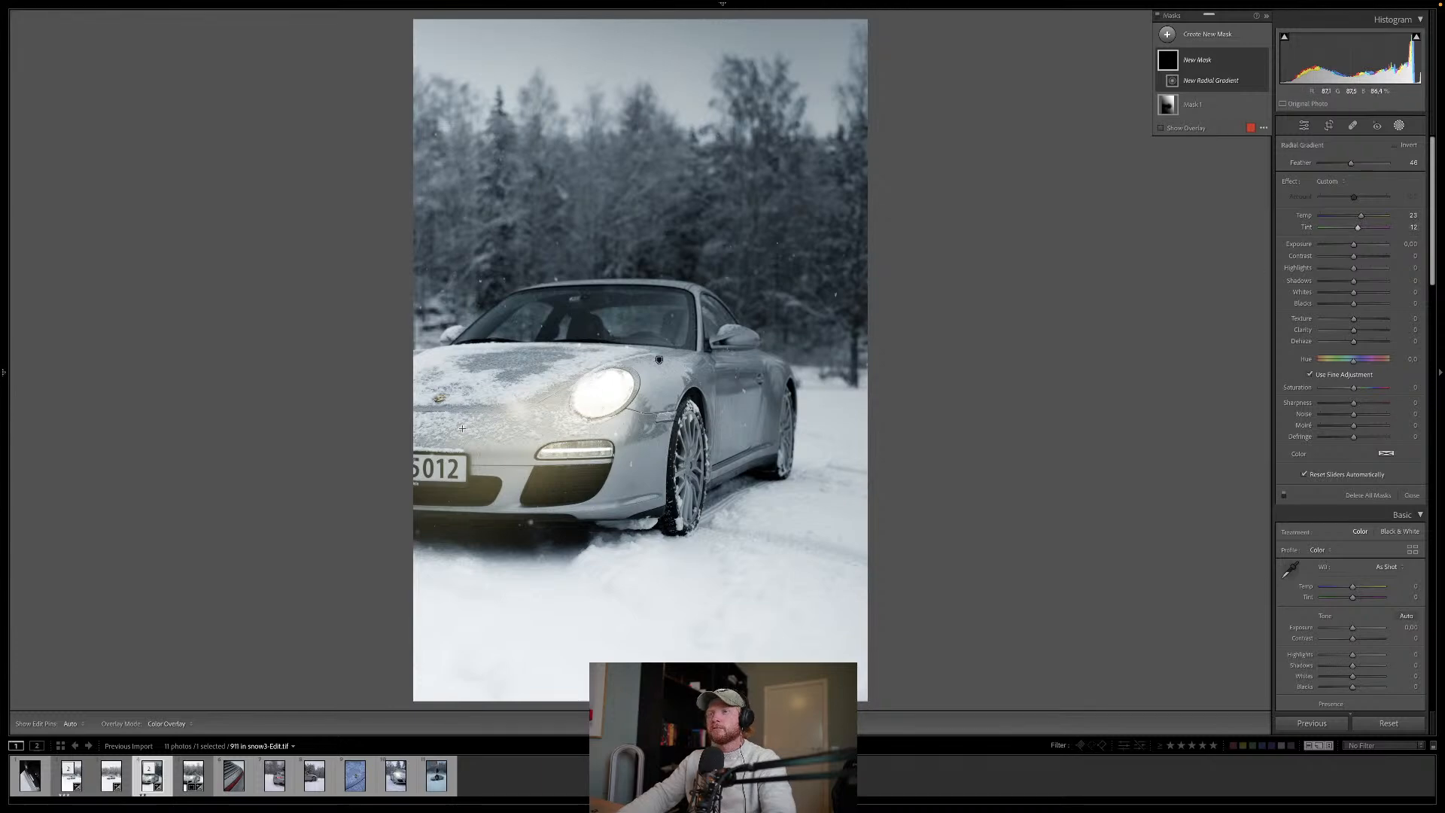
mouse_move(435, 422)
mouse_down()
mouse_move(467, 450)
mouse_move(873, 599)
mouse_move(887, 620)
mouse_move(877, 612)
mouse_up()
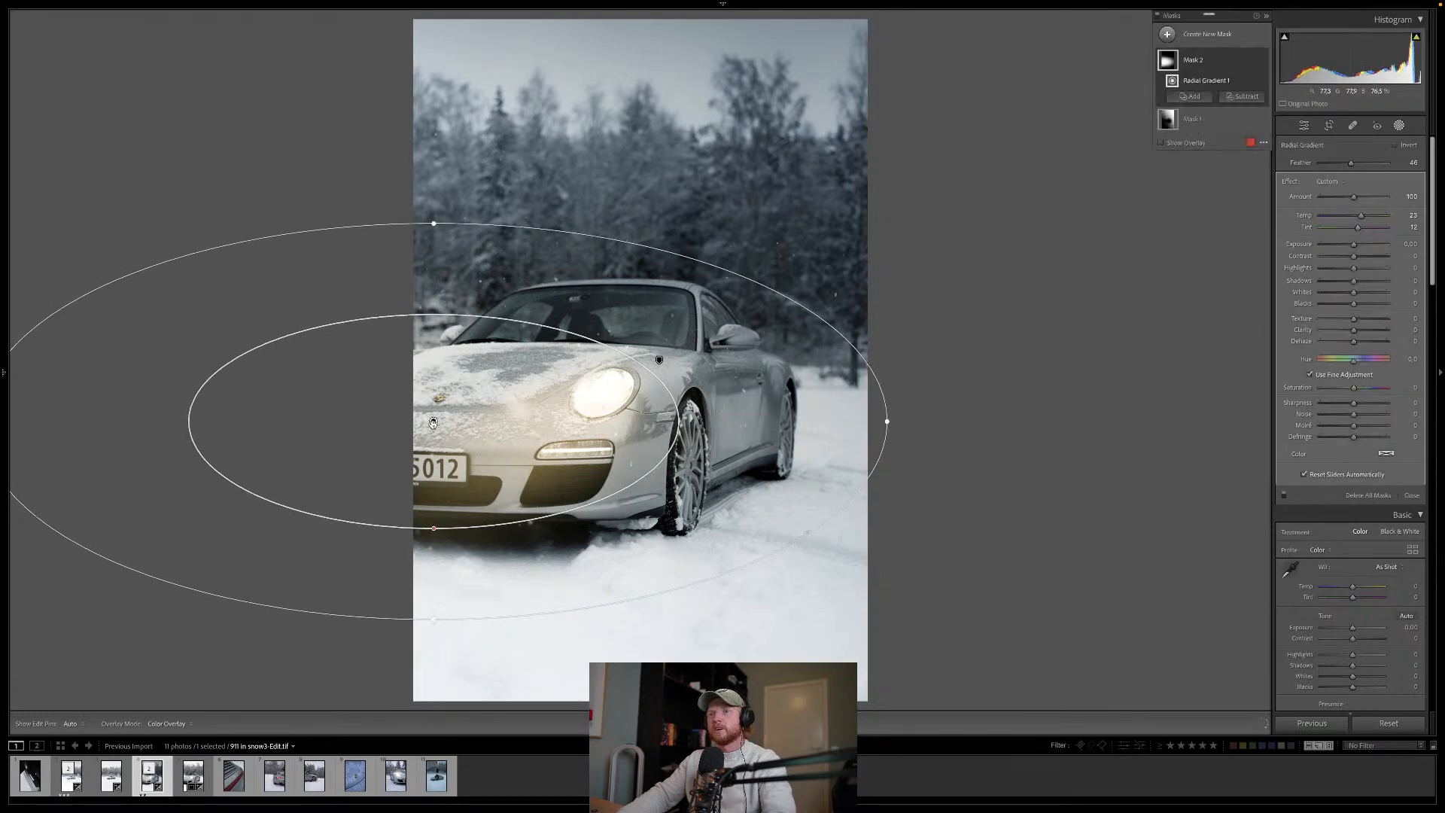
drag(433, 423, 531, 422)
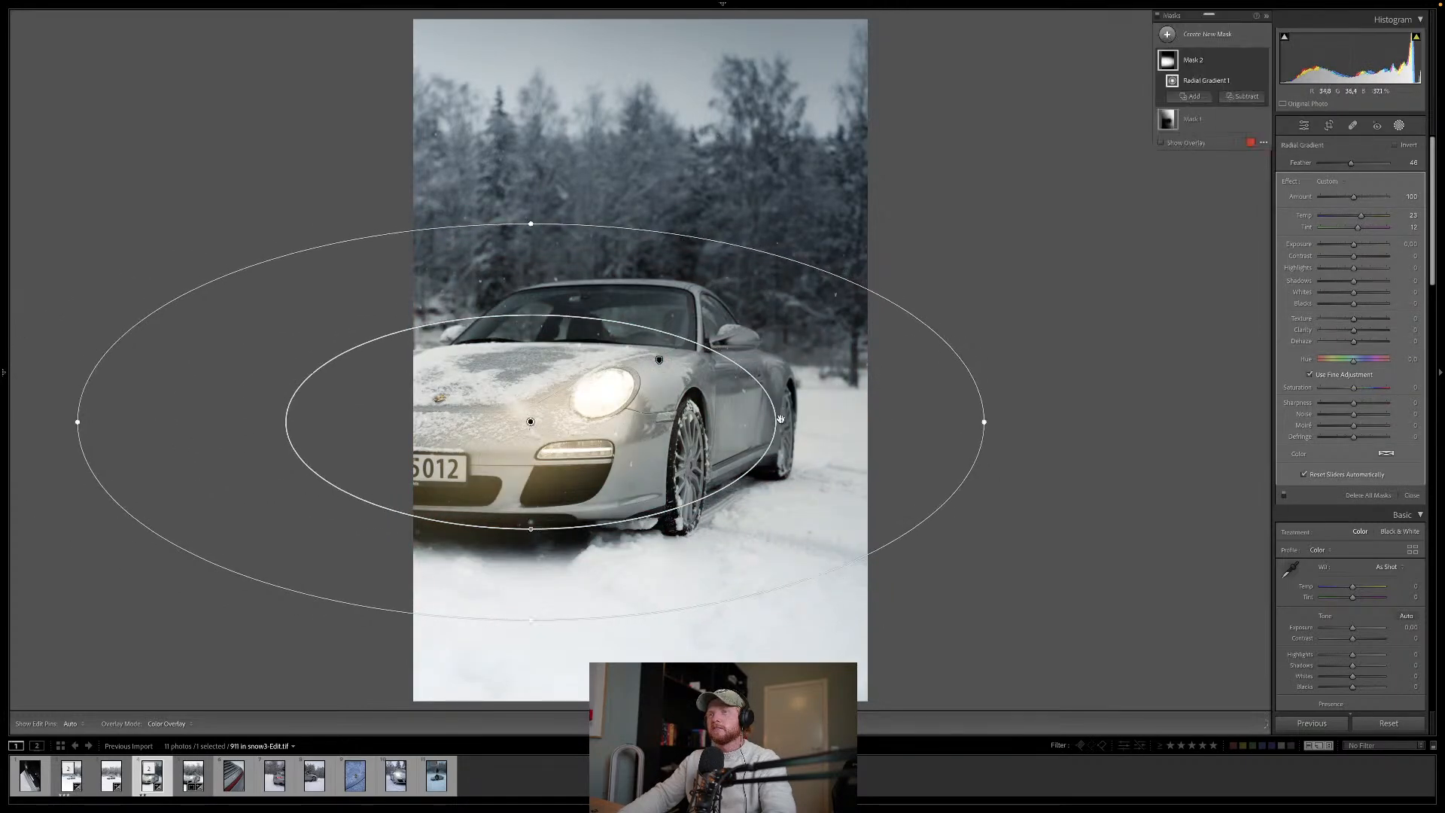
drag(530, 223, 515, 302)
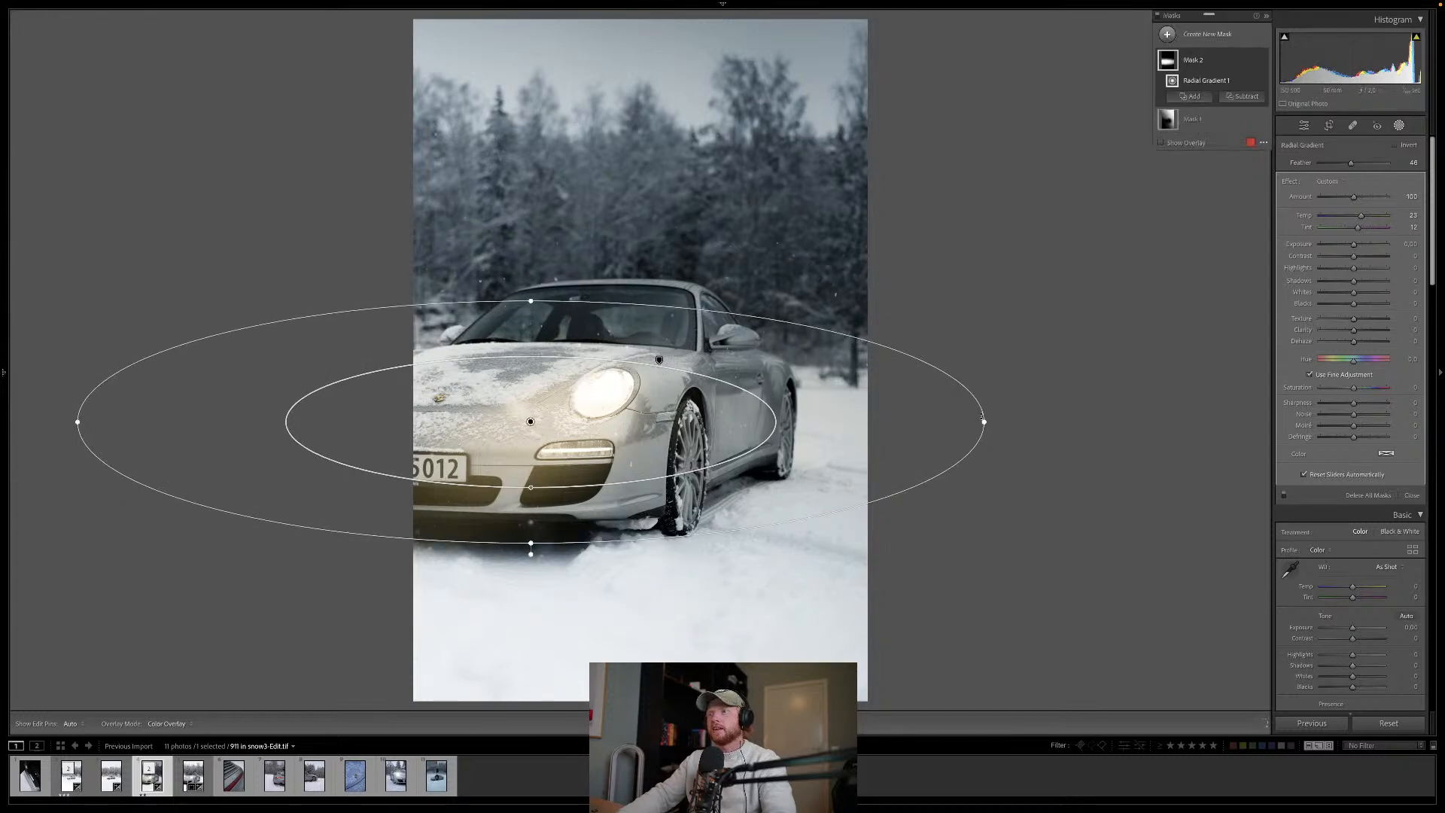
drag(984, 422, 868, 420)
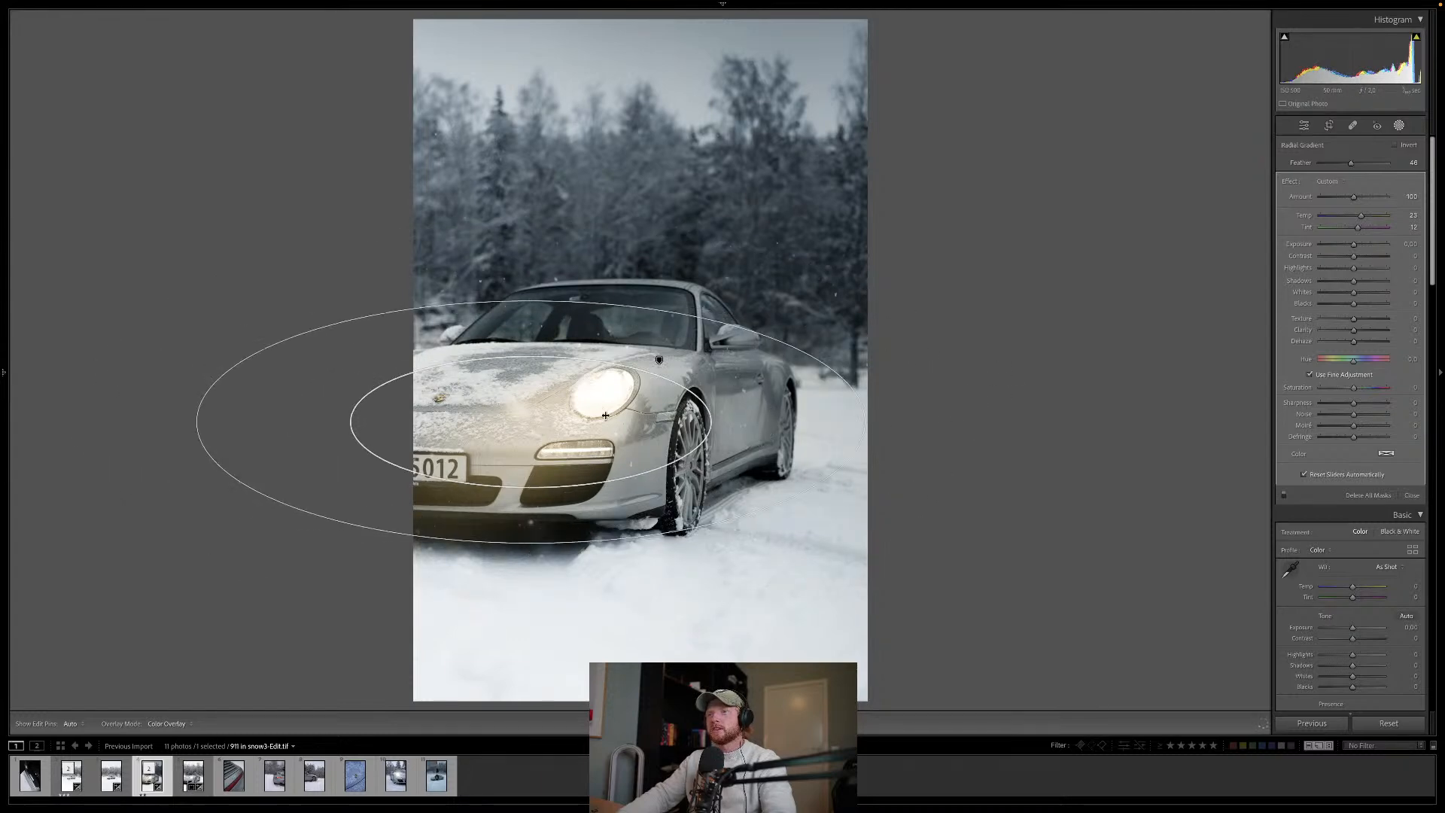
drag(606, 415, 716, 421)
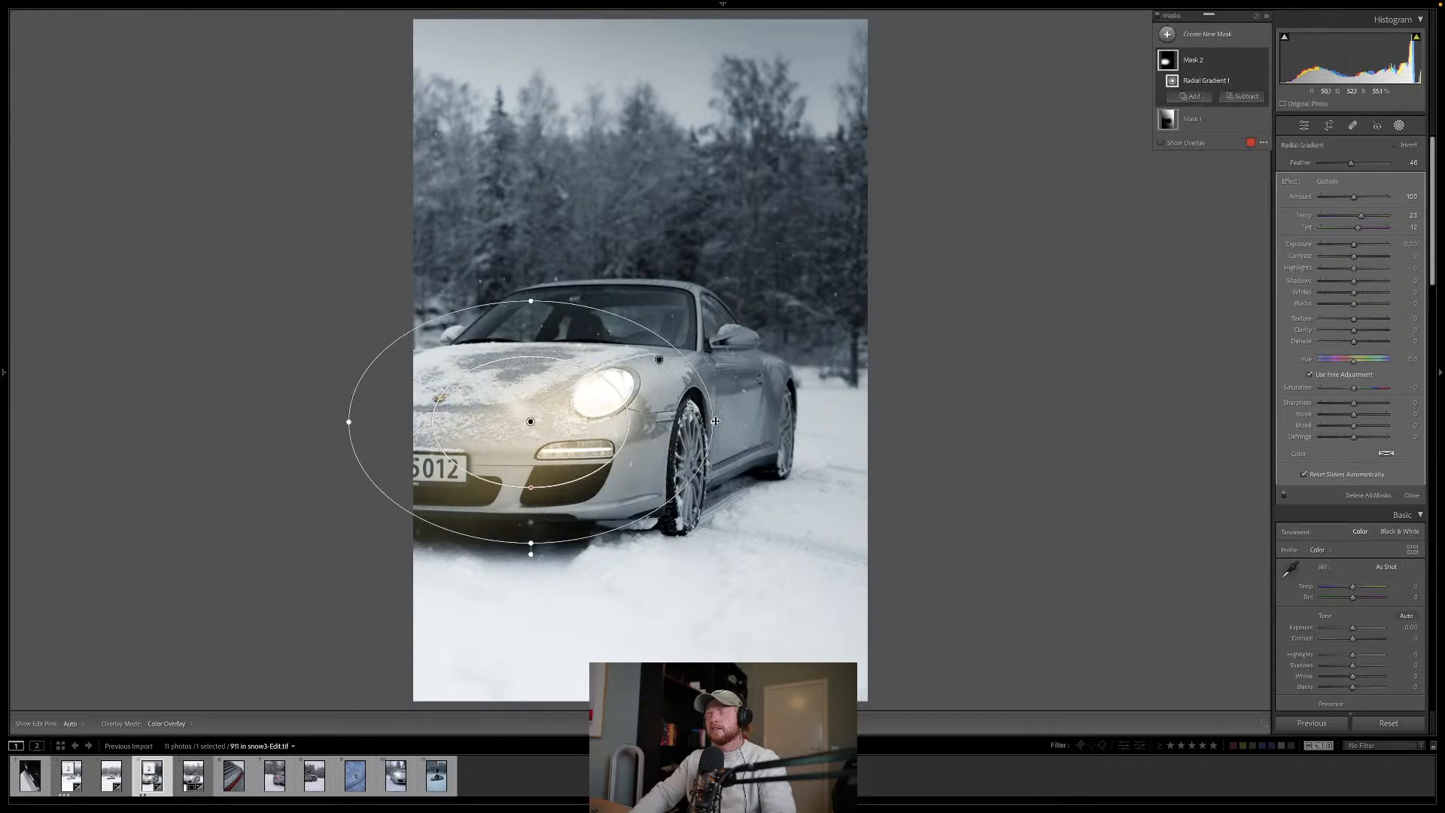
Step: Delete the warming radial gradient mask and leave masking
key(h)
key(Delete)
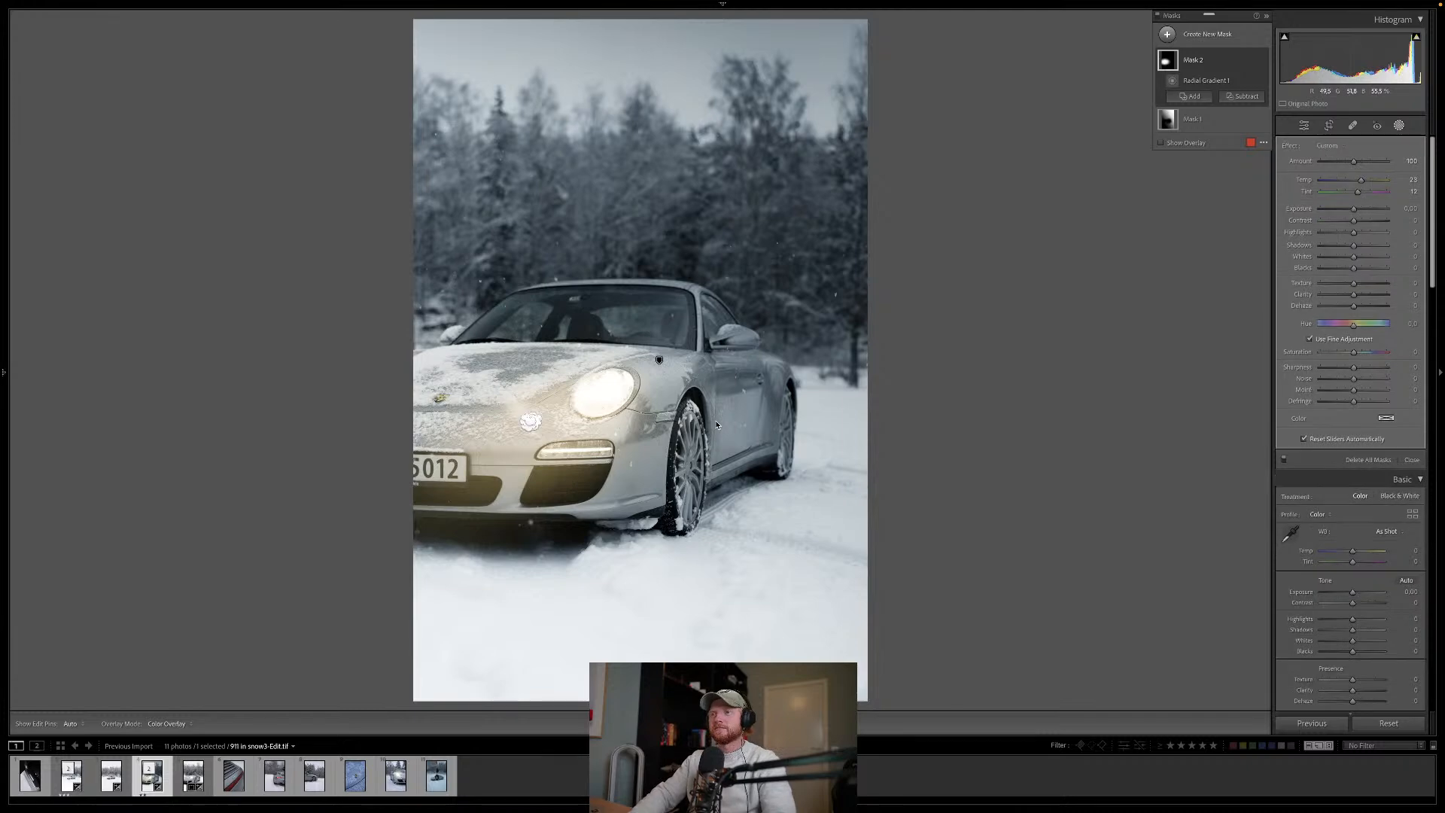
key(shift+w)
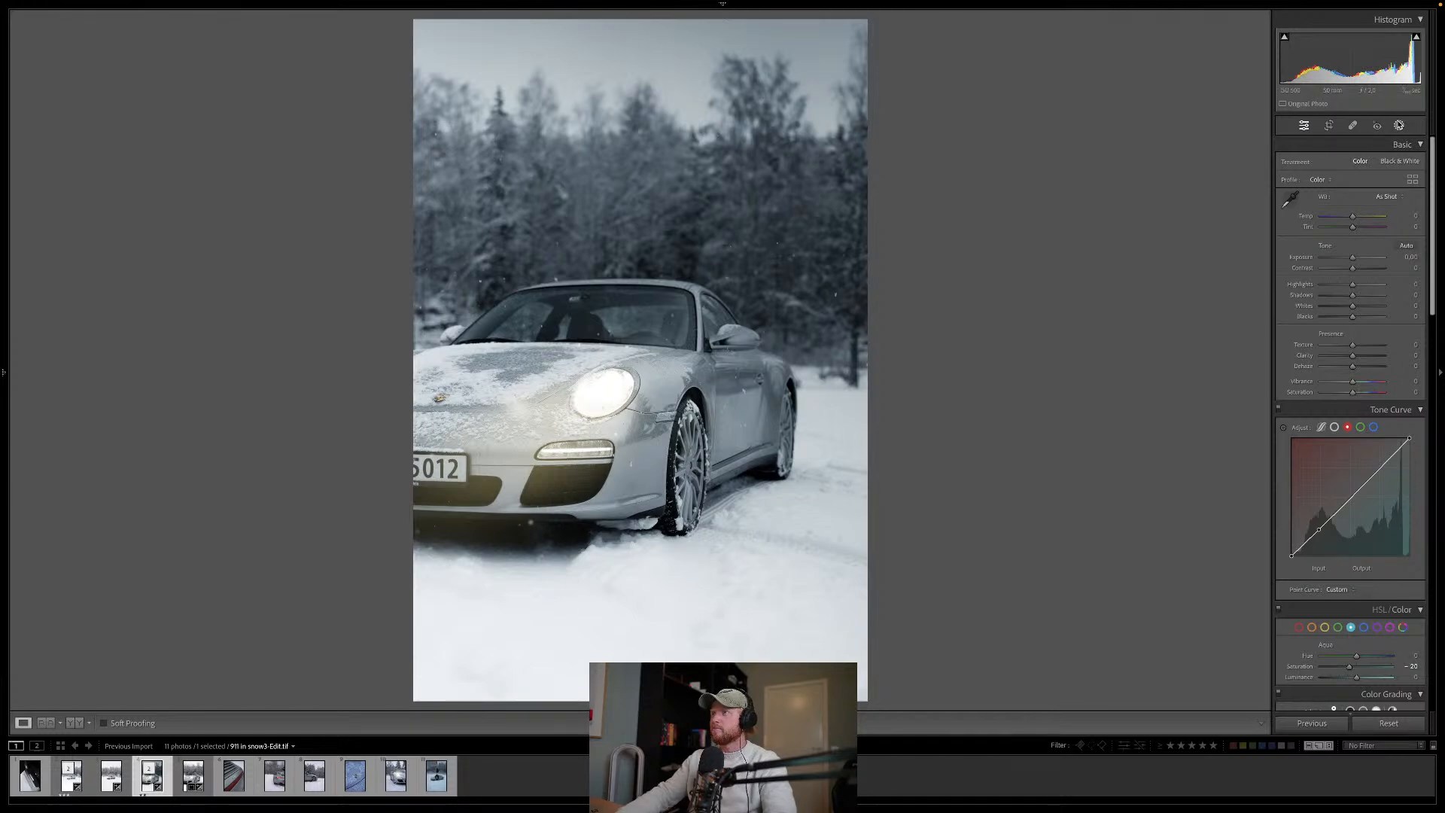
Step: Brighten the lower-right snow with a linear gradient mask at Exposure 0.47, and rate the photo three stars
click(1399, 125)
click(1180, 38)
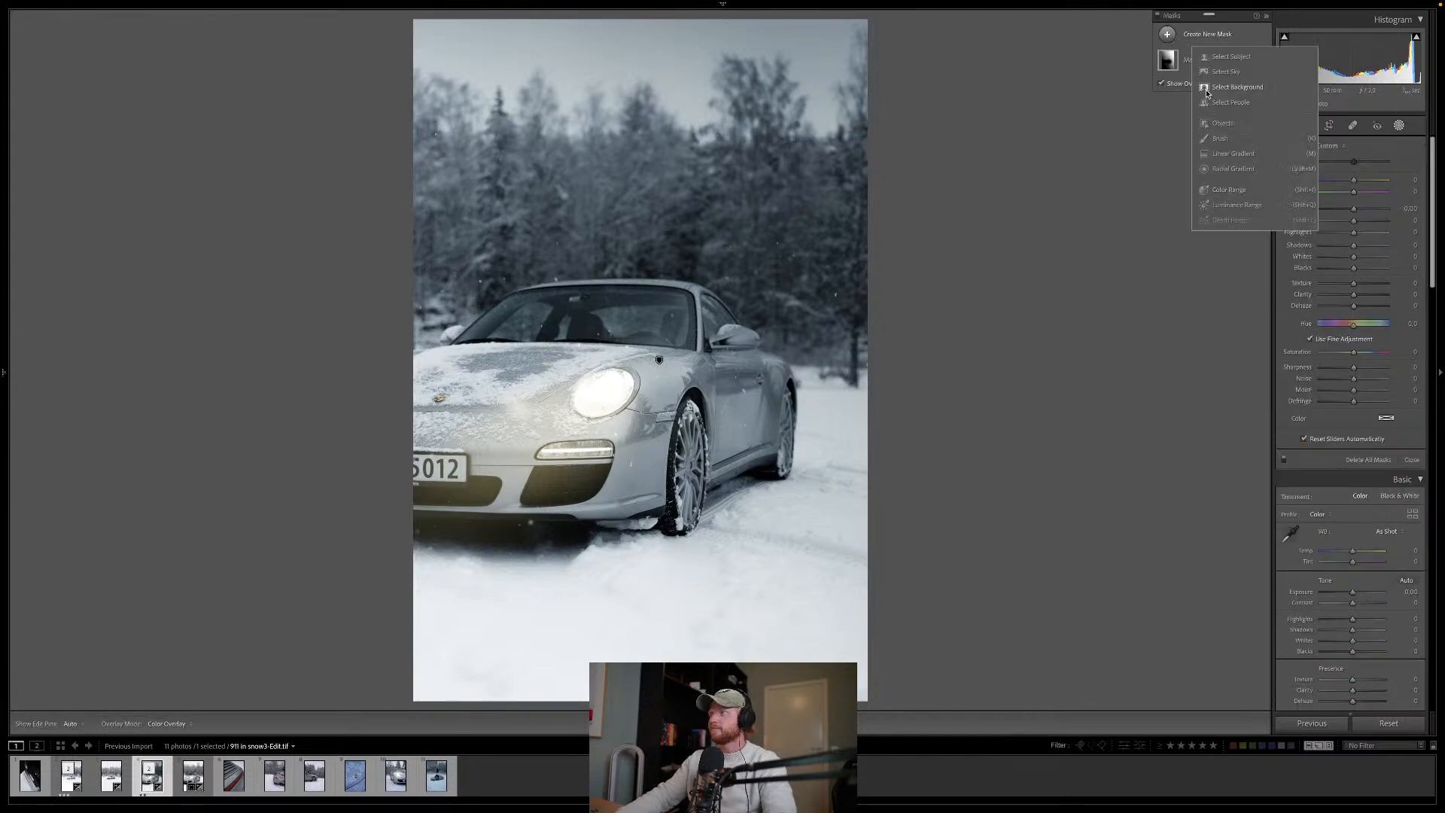
click(1232, 154)
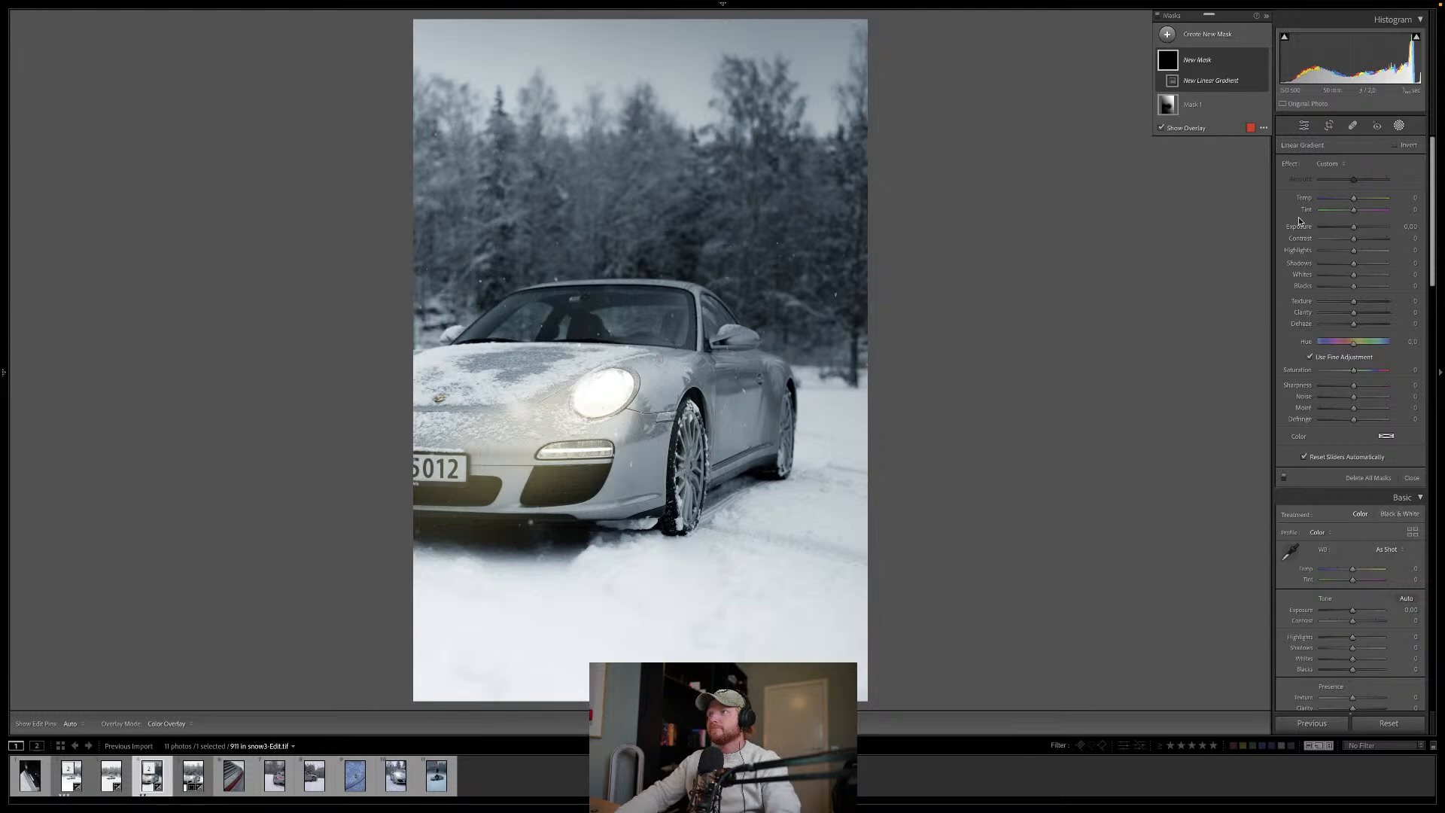
drag(1360, 233, 1359, 233)
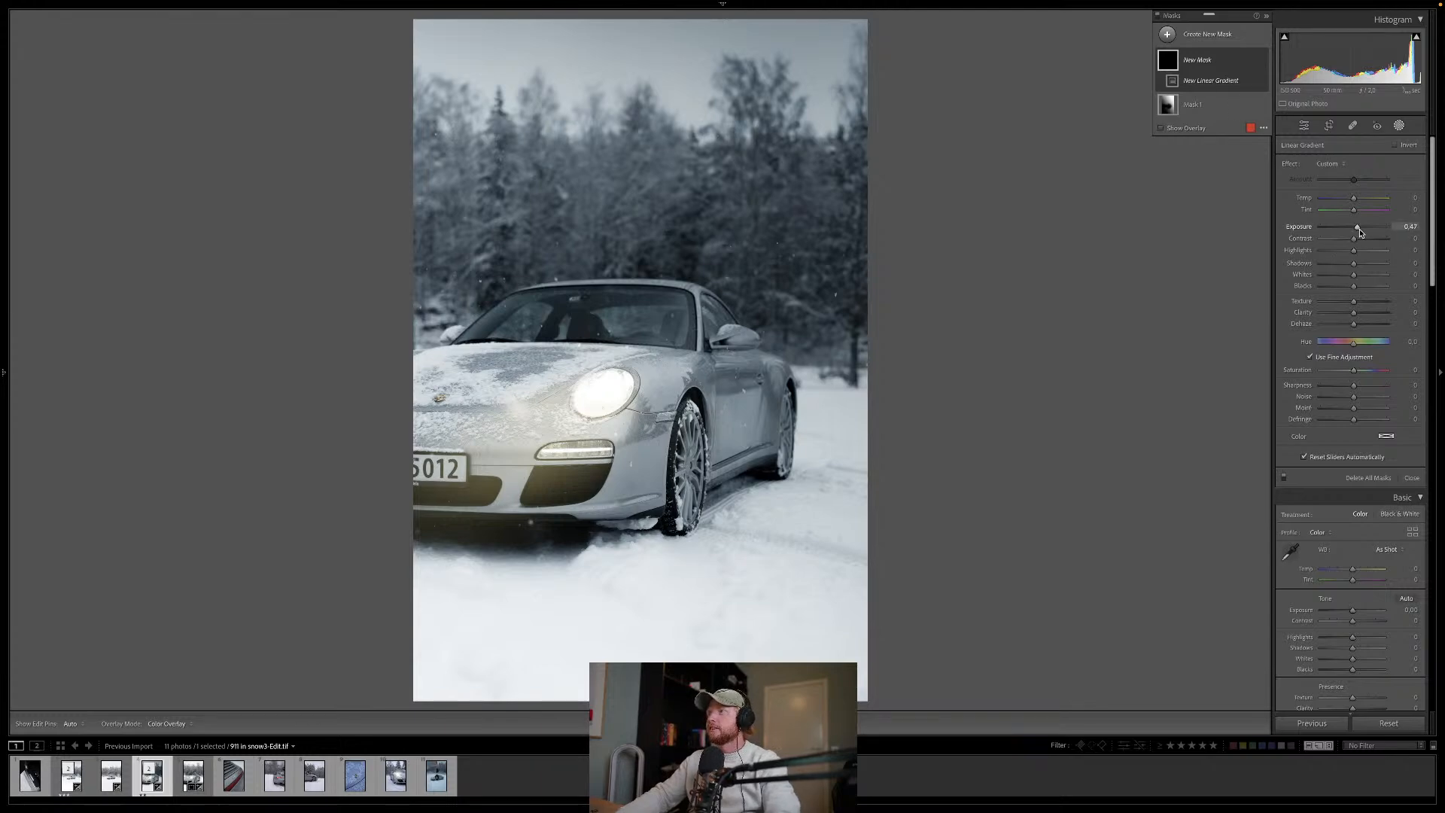
mouse_move(893, 526)
mouse_down()
mouse_move(874, 482)
mouse_move(841, 239)
mouse_move(785, 252)
mouse_up()
key(shift+w)
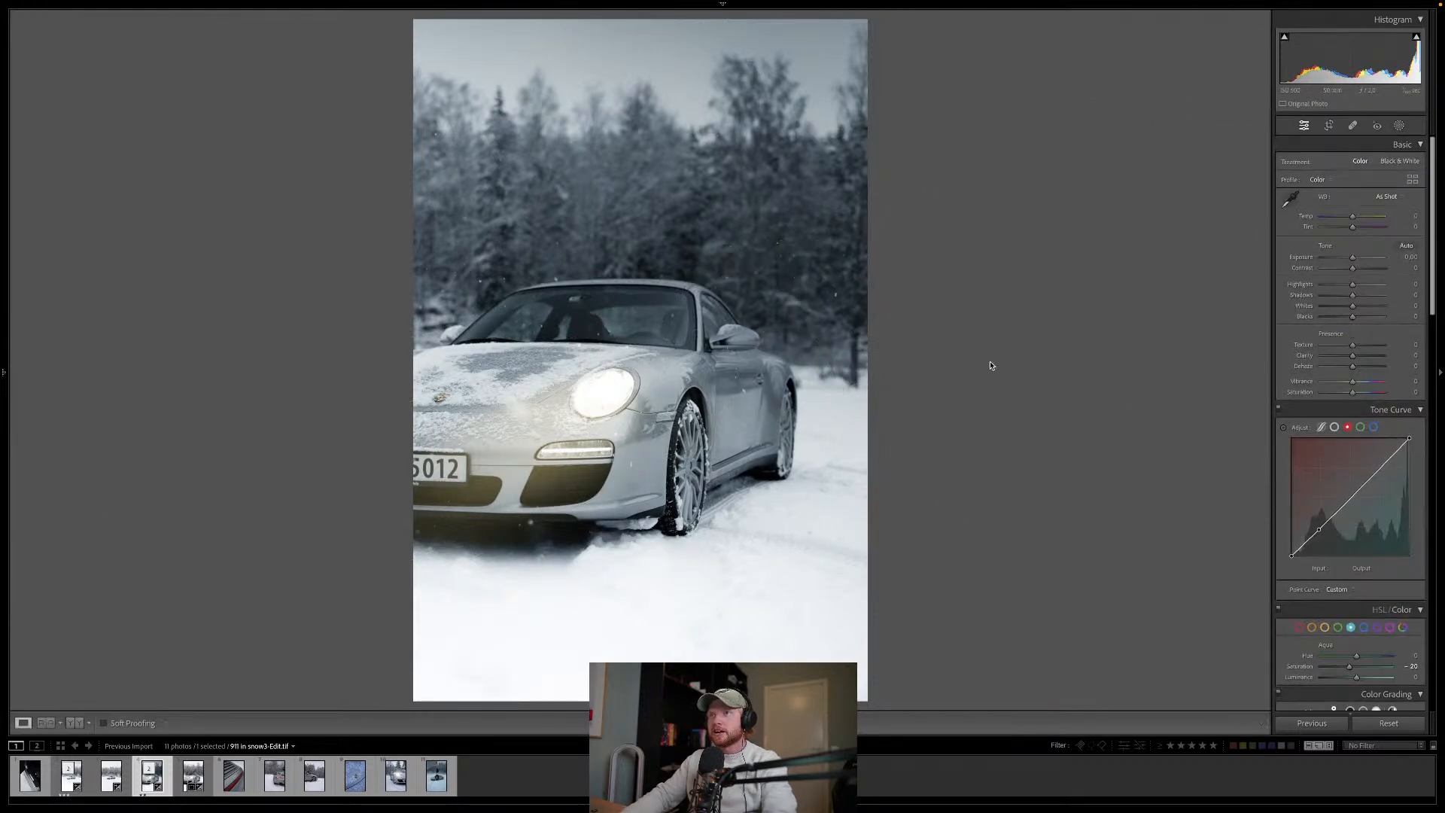
key(3)
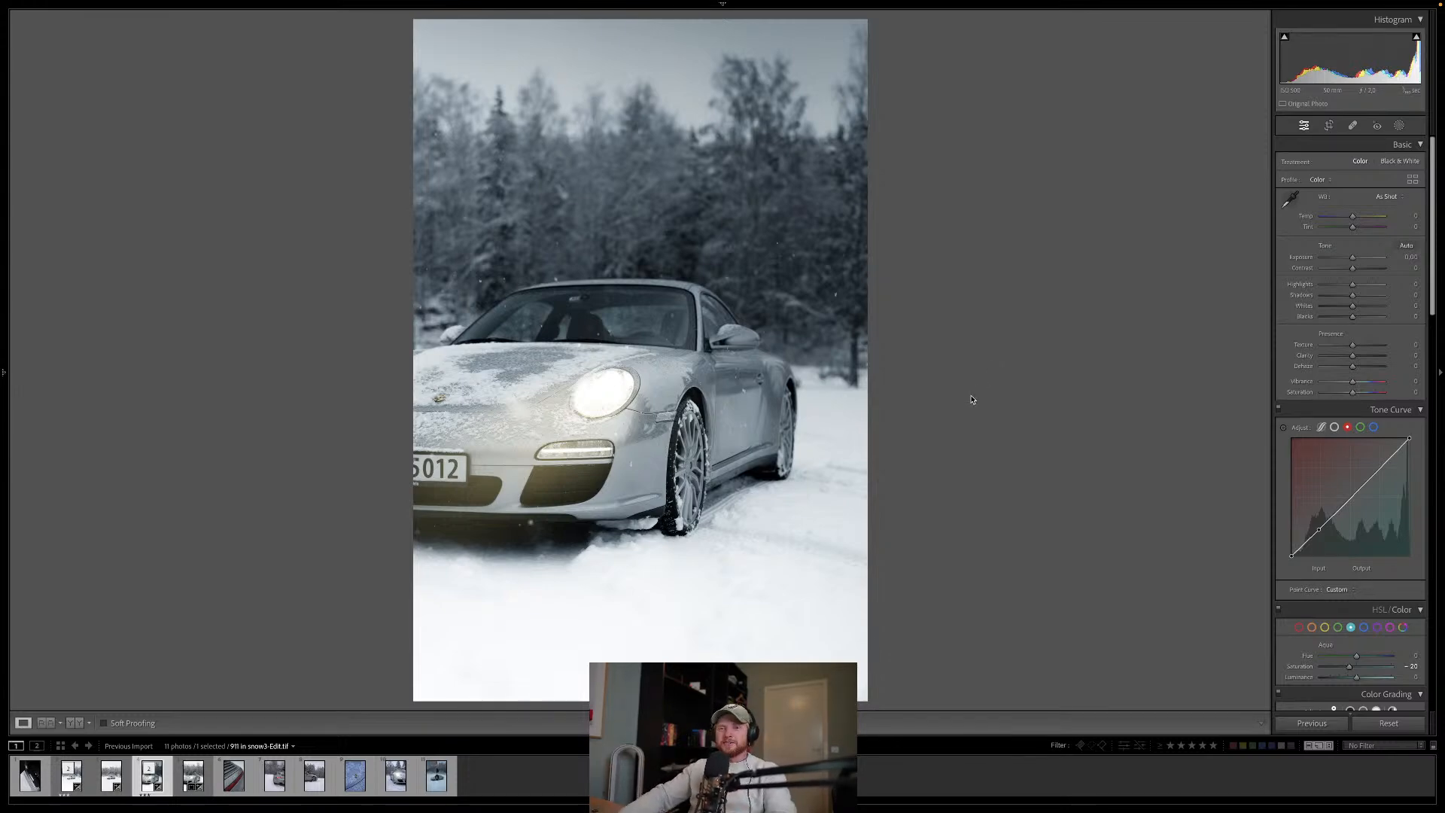
Step: Compare the edited Porsche photo with the raw version's edited and unedited looks
key(Right)
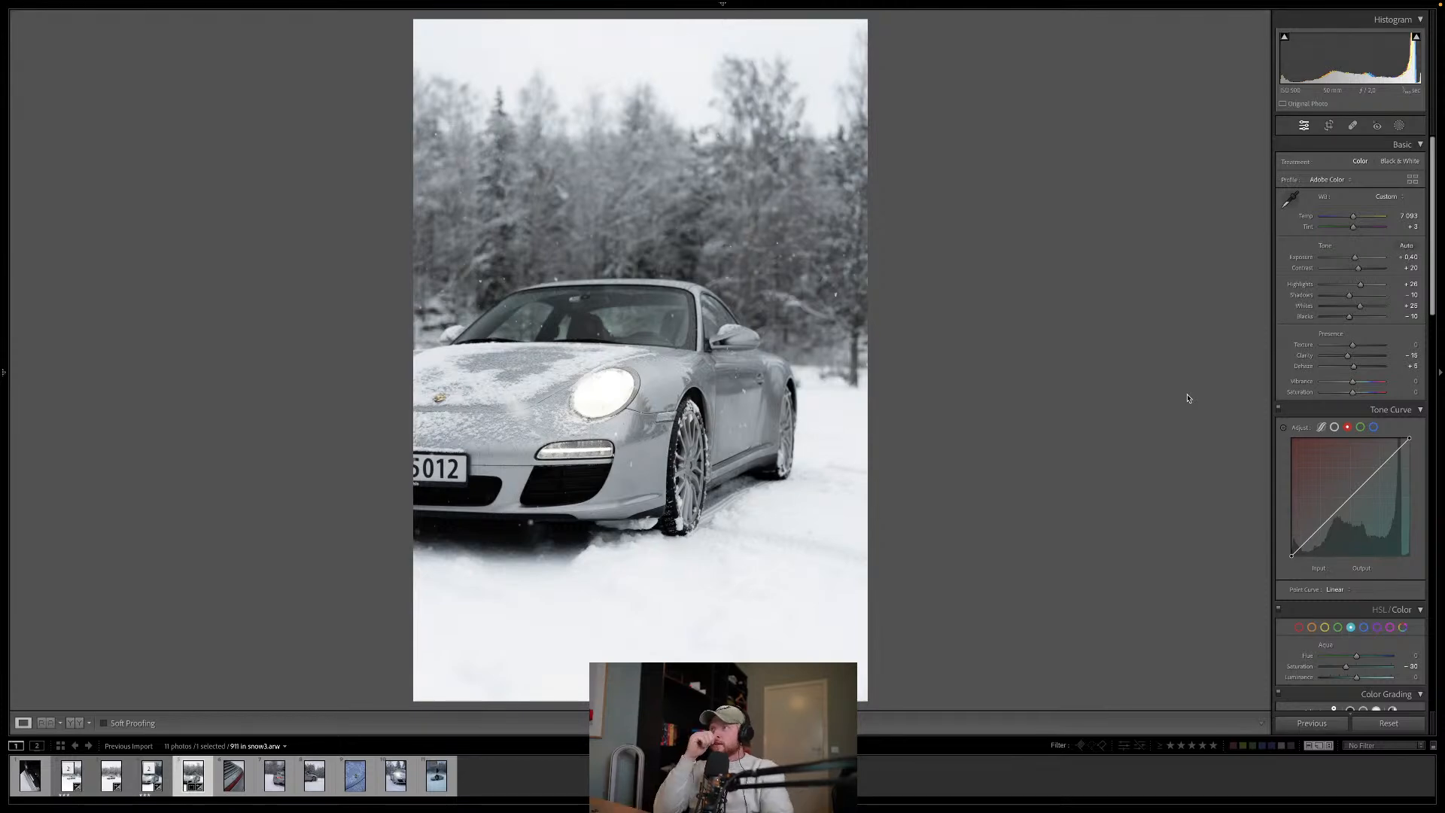
key(backslash)
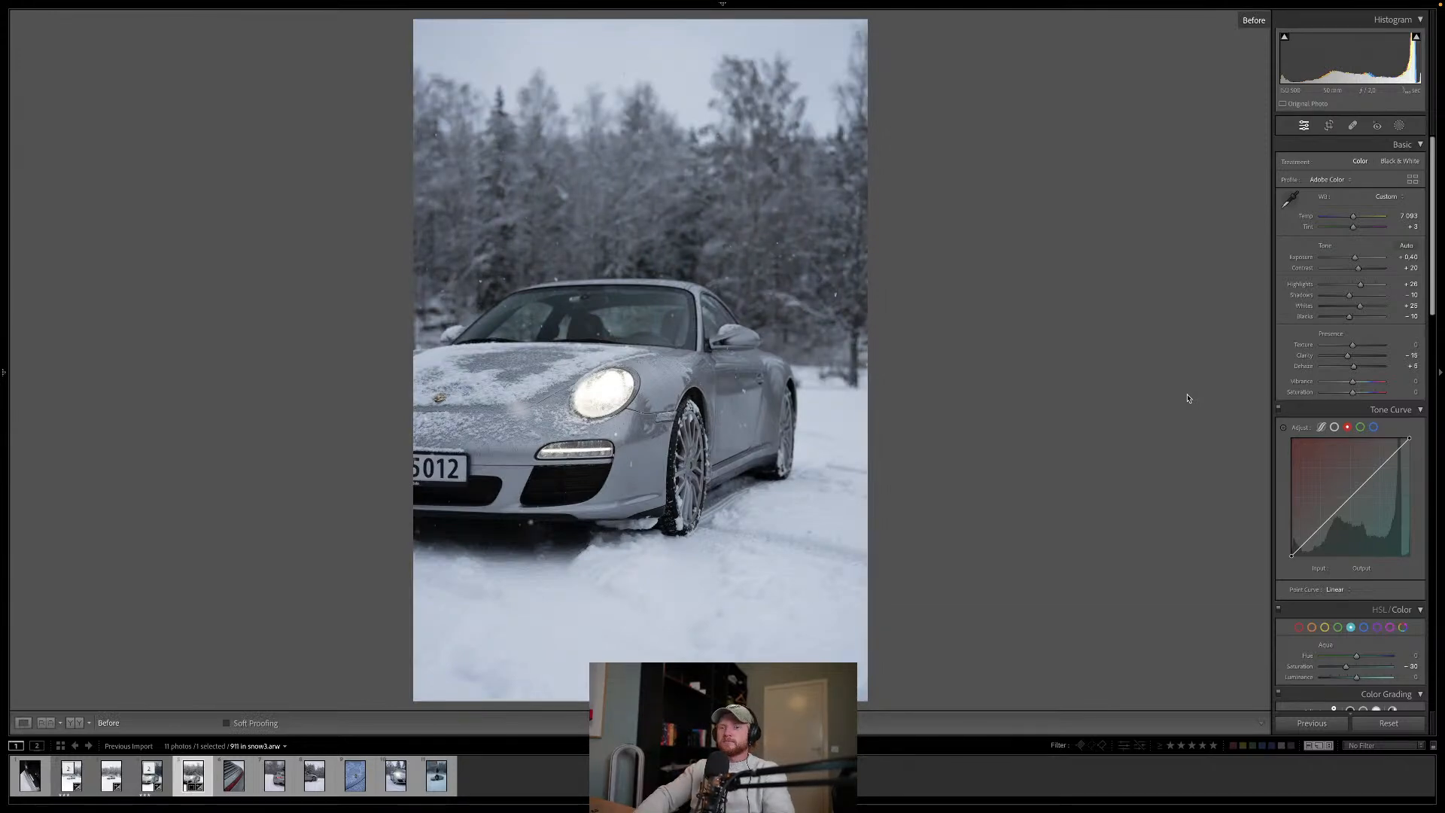
key(Left)
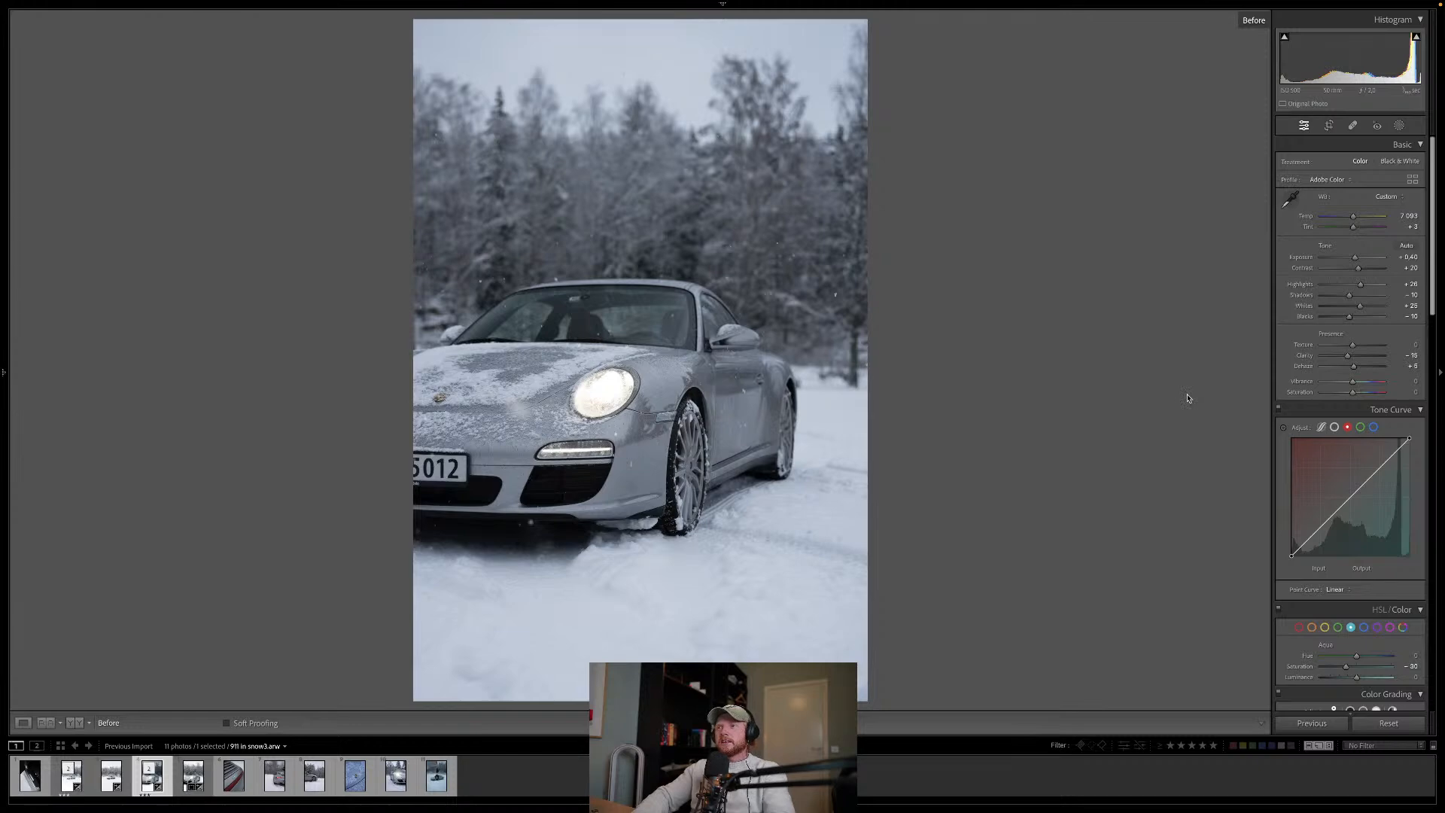
key(backslash)
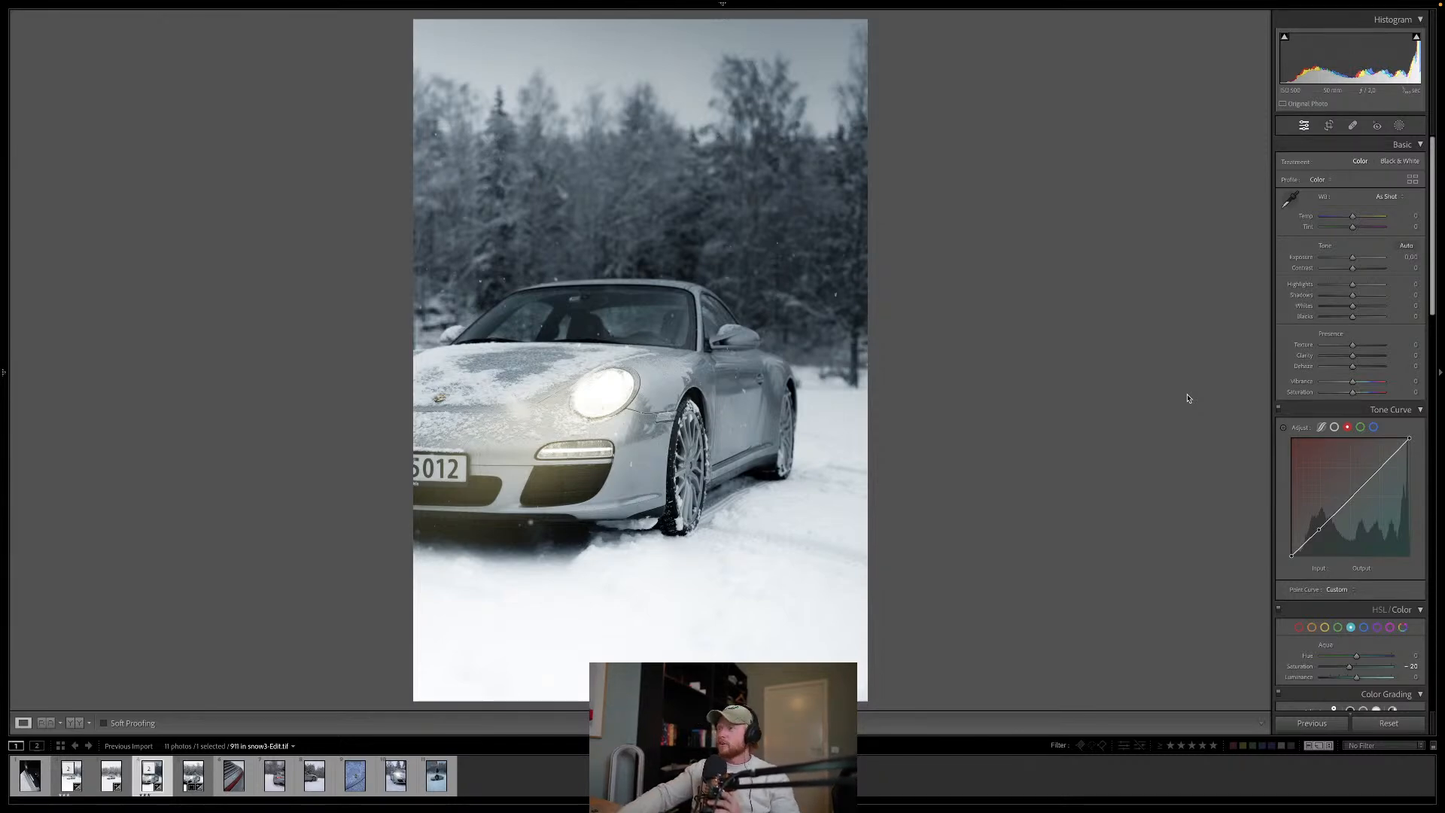
Step: Copy the develop settings from 911 in snow3.arw to 911 in snow4.arw and set the latter's Exposure to +0.60
key(Right)
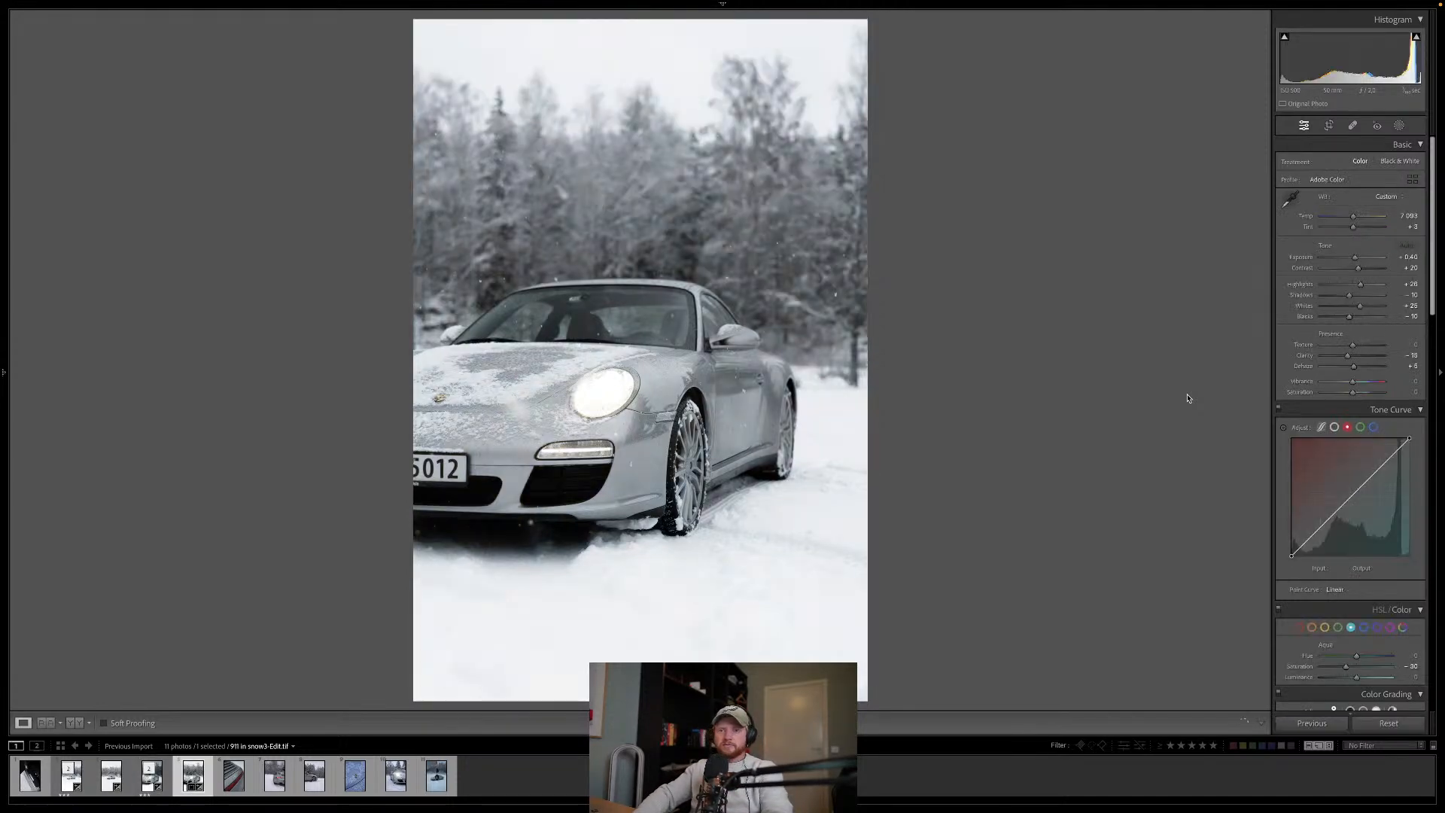
key(ctrl+shift+c)
key(Return)
key(Right)
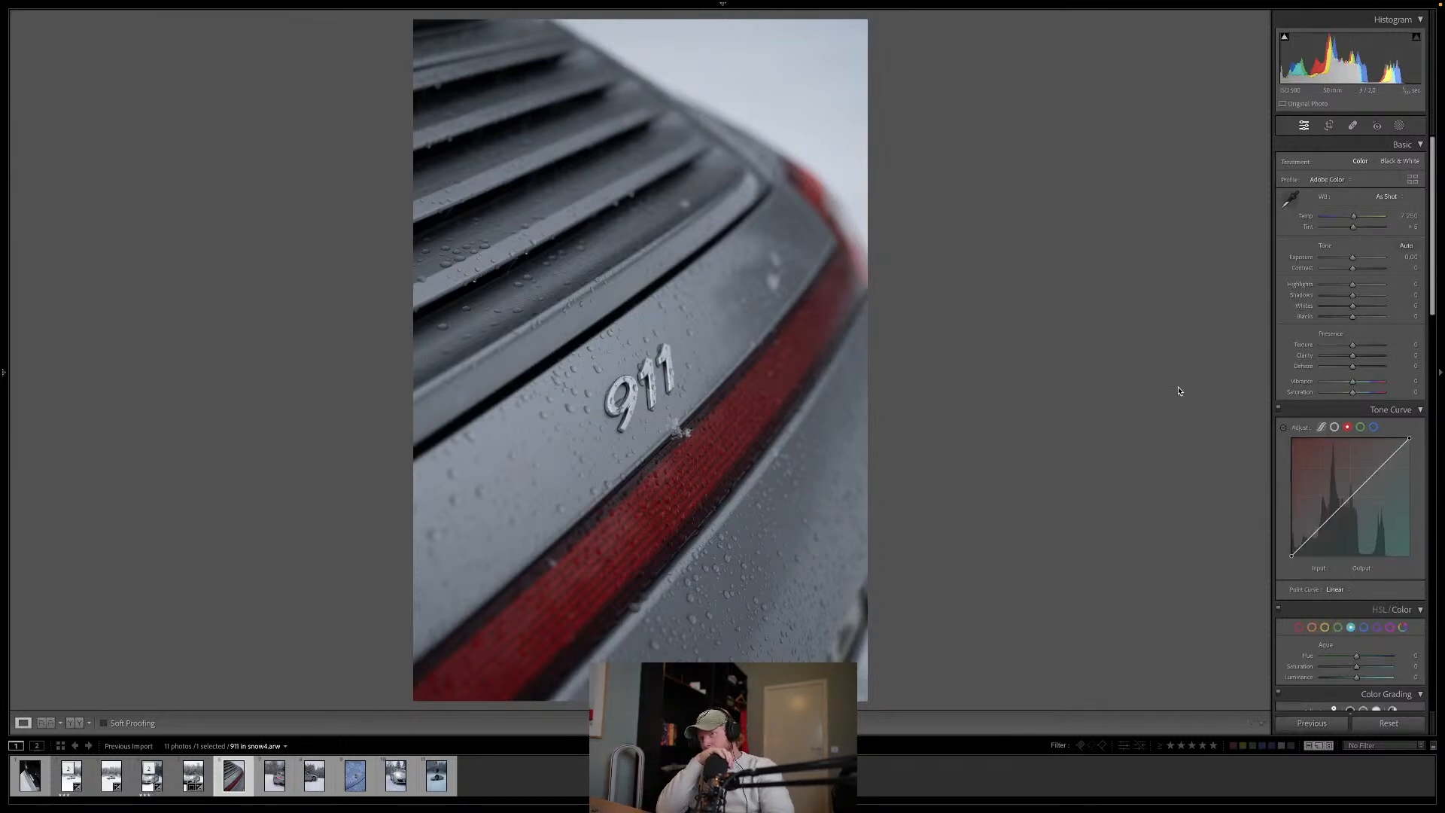
key(super+shift+v)
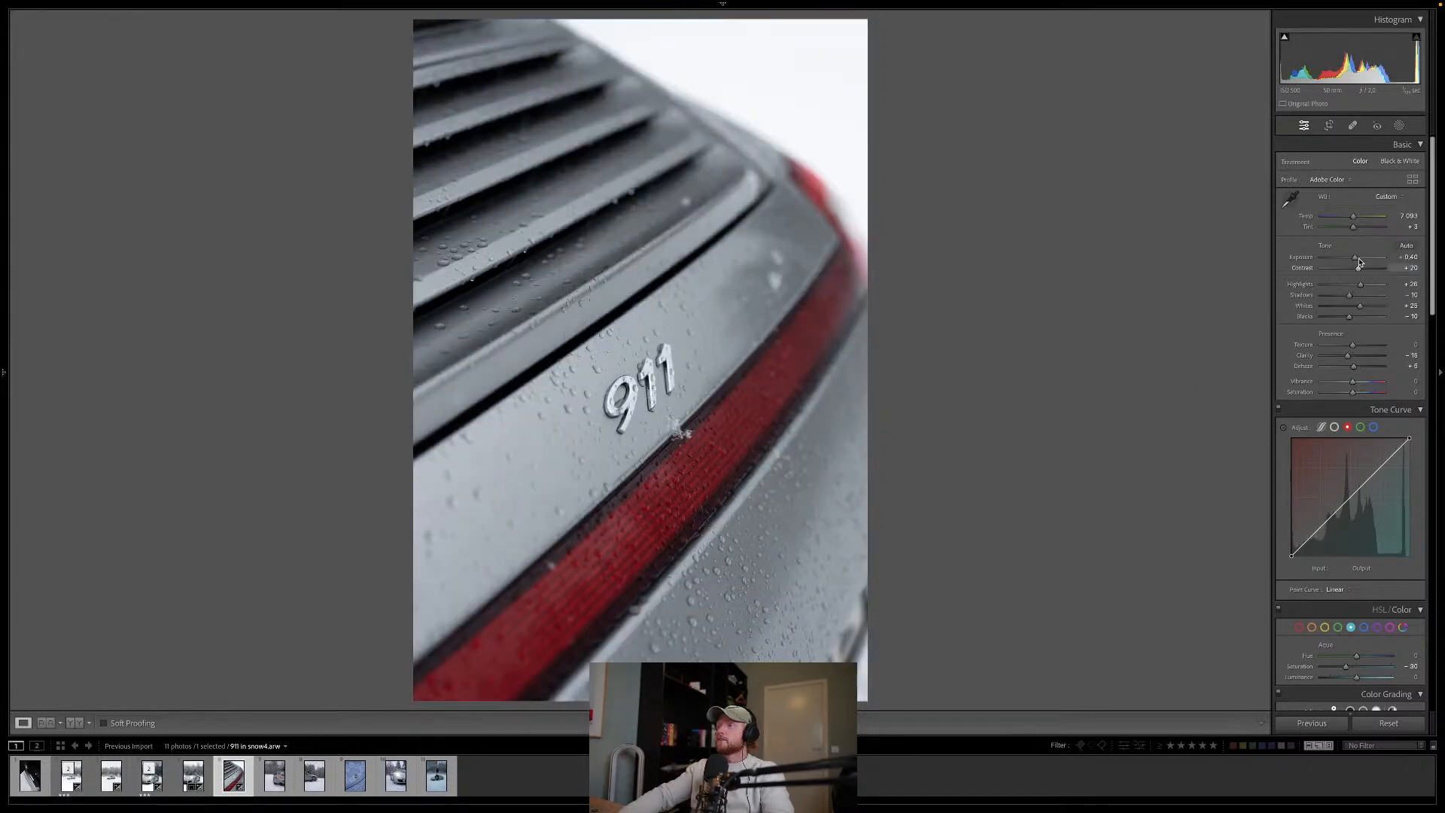
drag(1357, 259, 1359, 260)
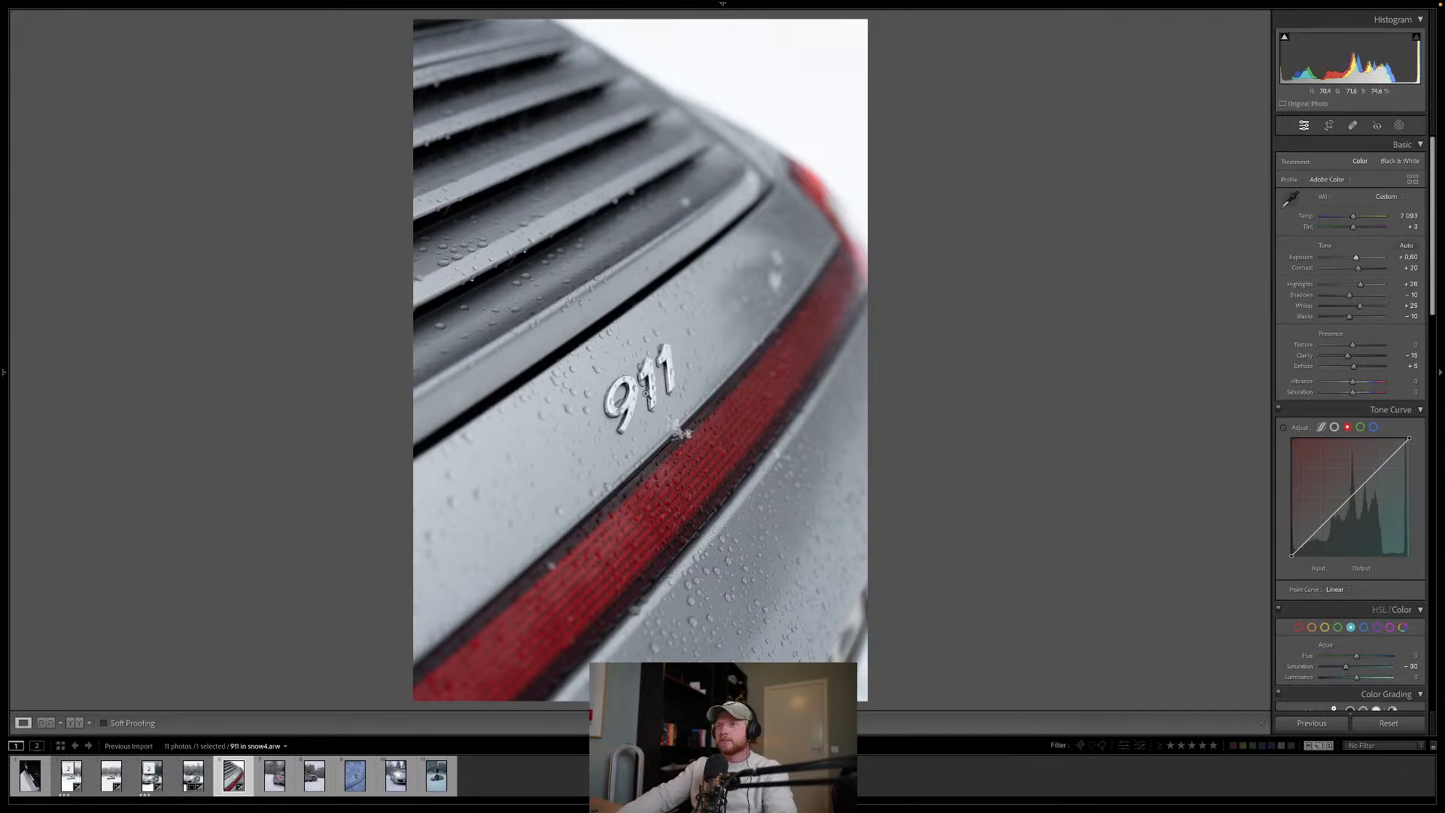
click(647, 392)
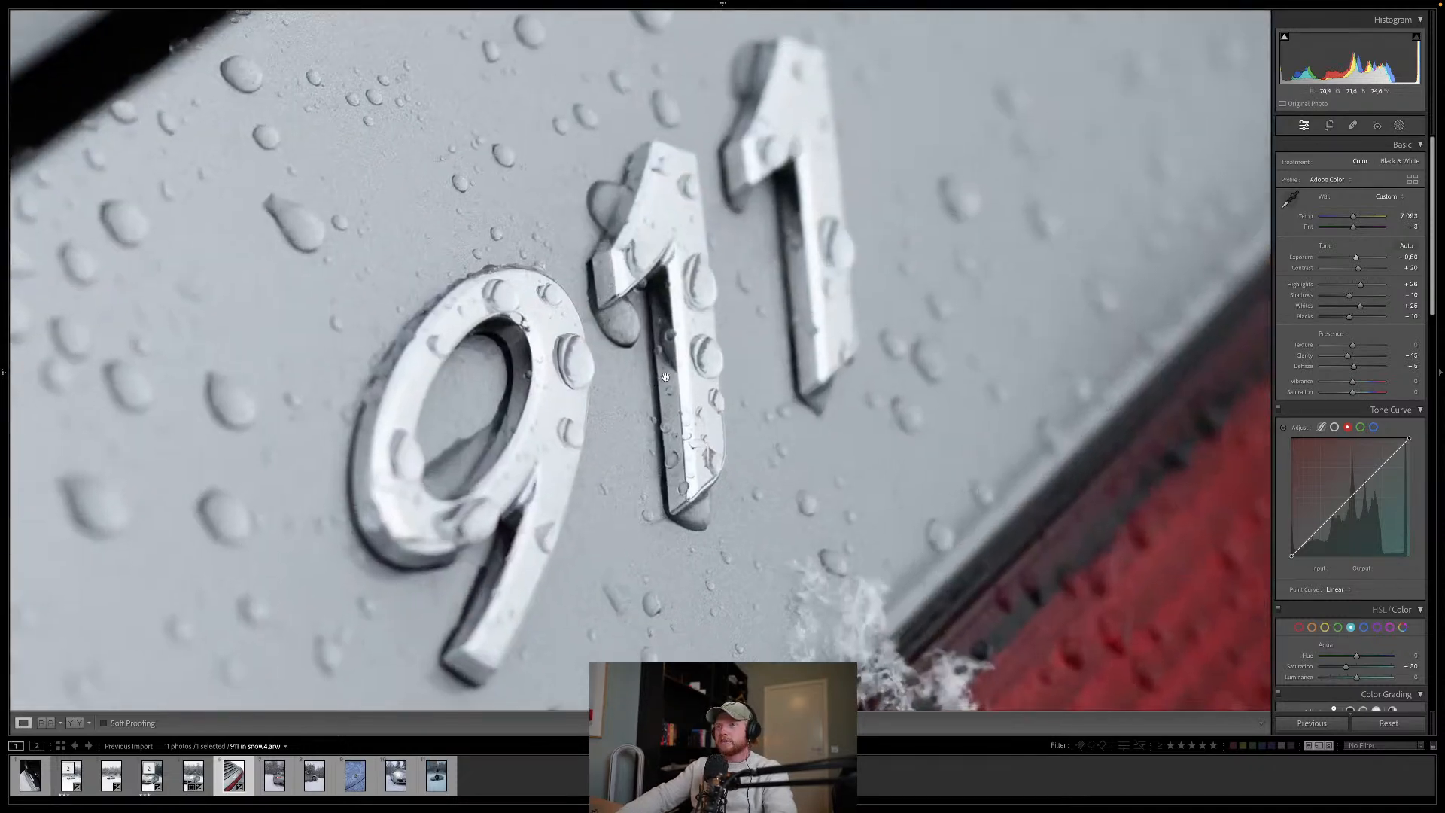
click(1399, 125)
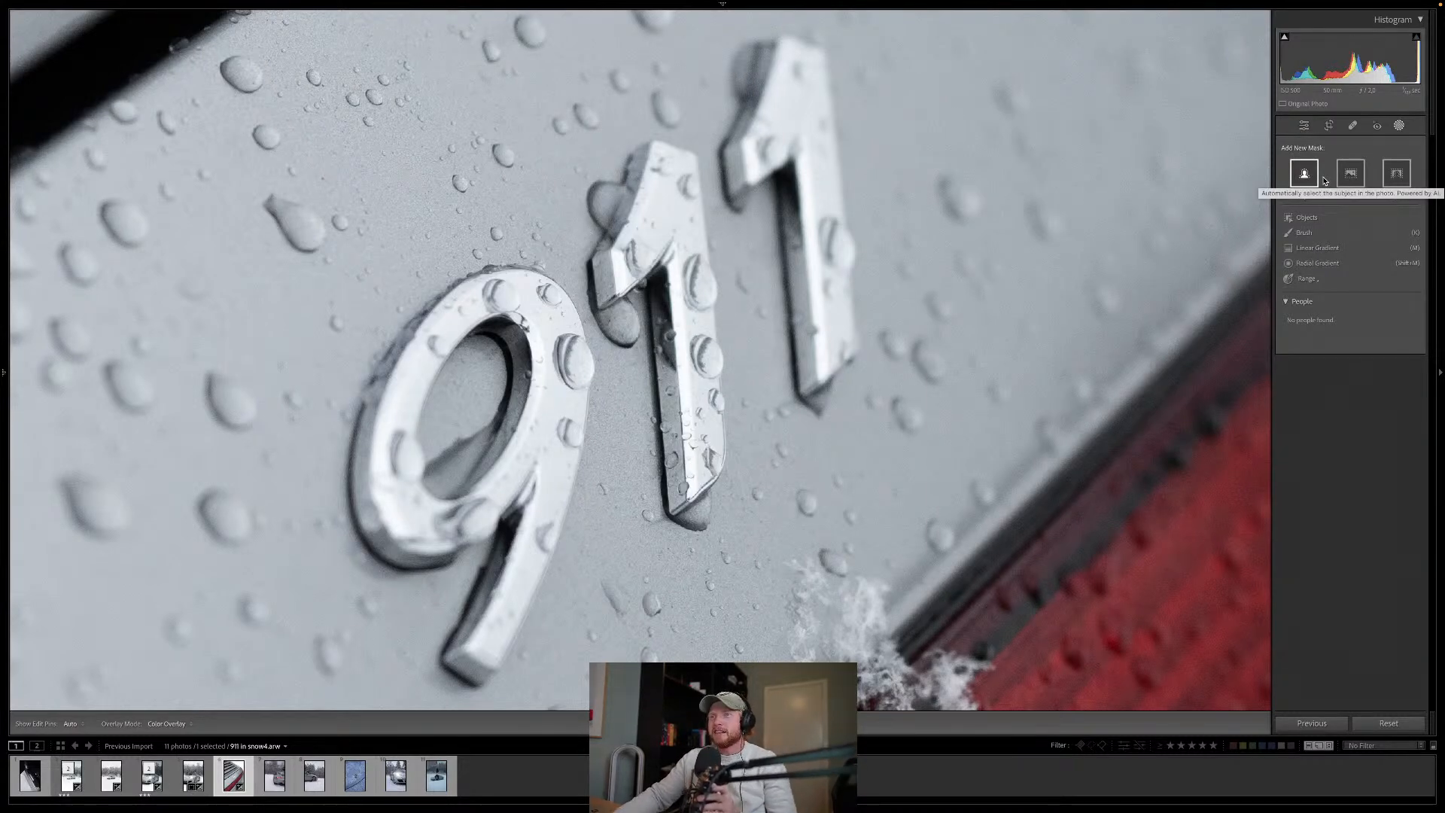
click(1305, 233)
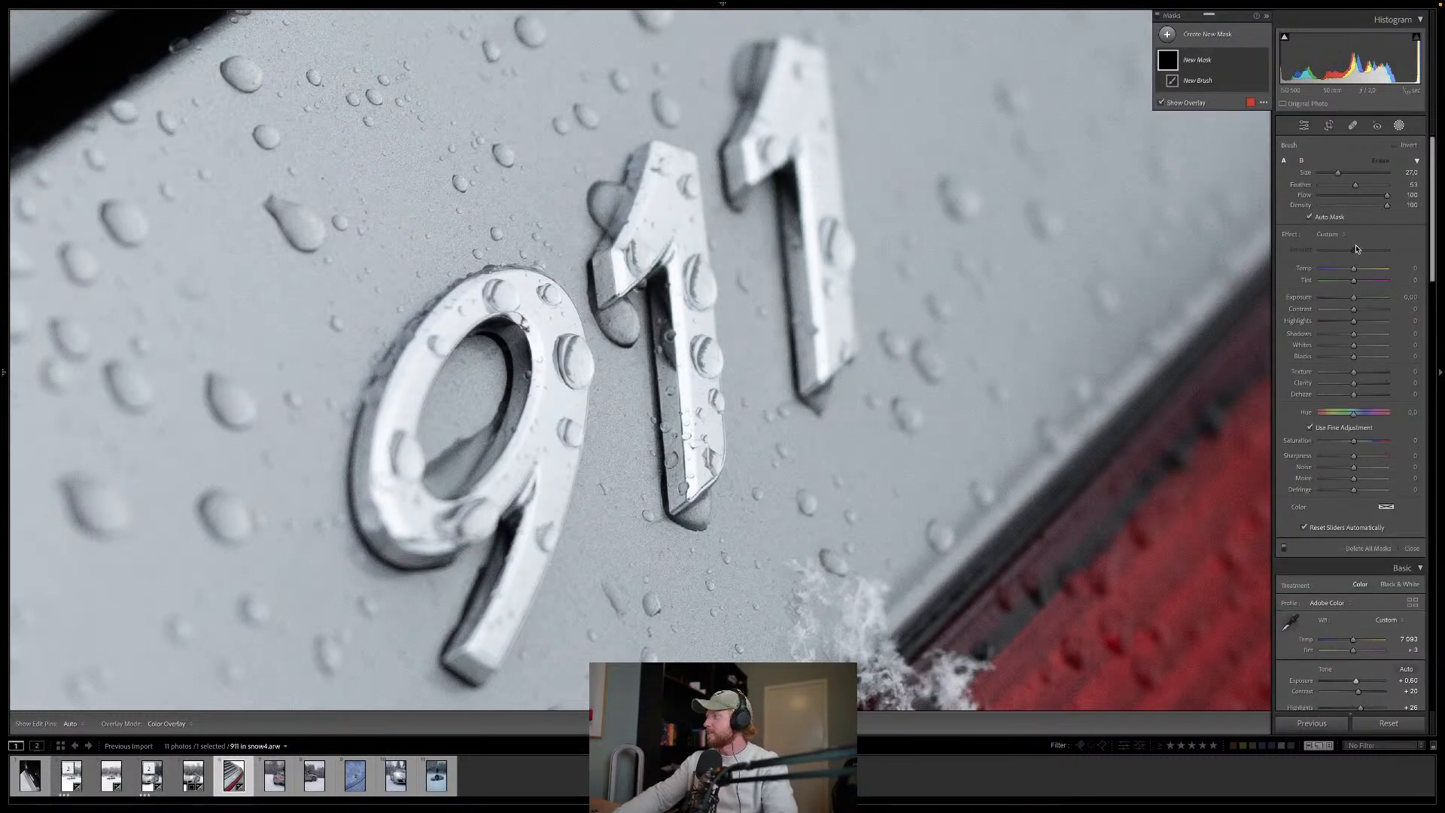
key(o)
drag(1354, 298, 1359, 299)
scroll(542, 365, down, 3)
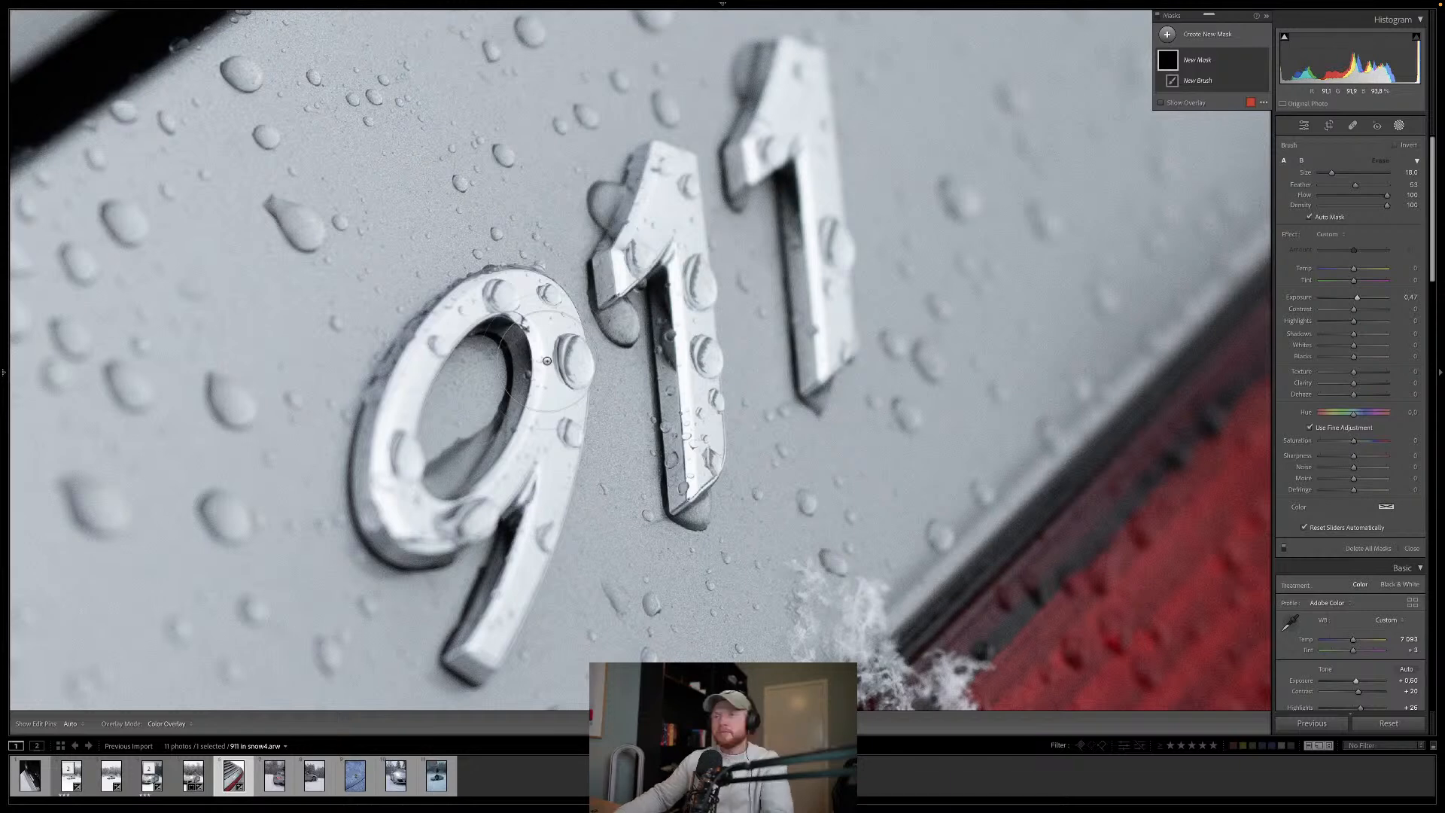
mouse_move(547, 361)
mouse_down()
mouse_move(557, 414)
mouse_move(533, 491)
mouse_move(519, 377)
mouse_move(561, 357)
mouse_move(557, 316)
mouse_up()
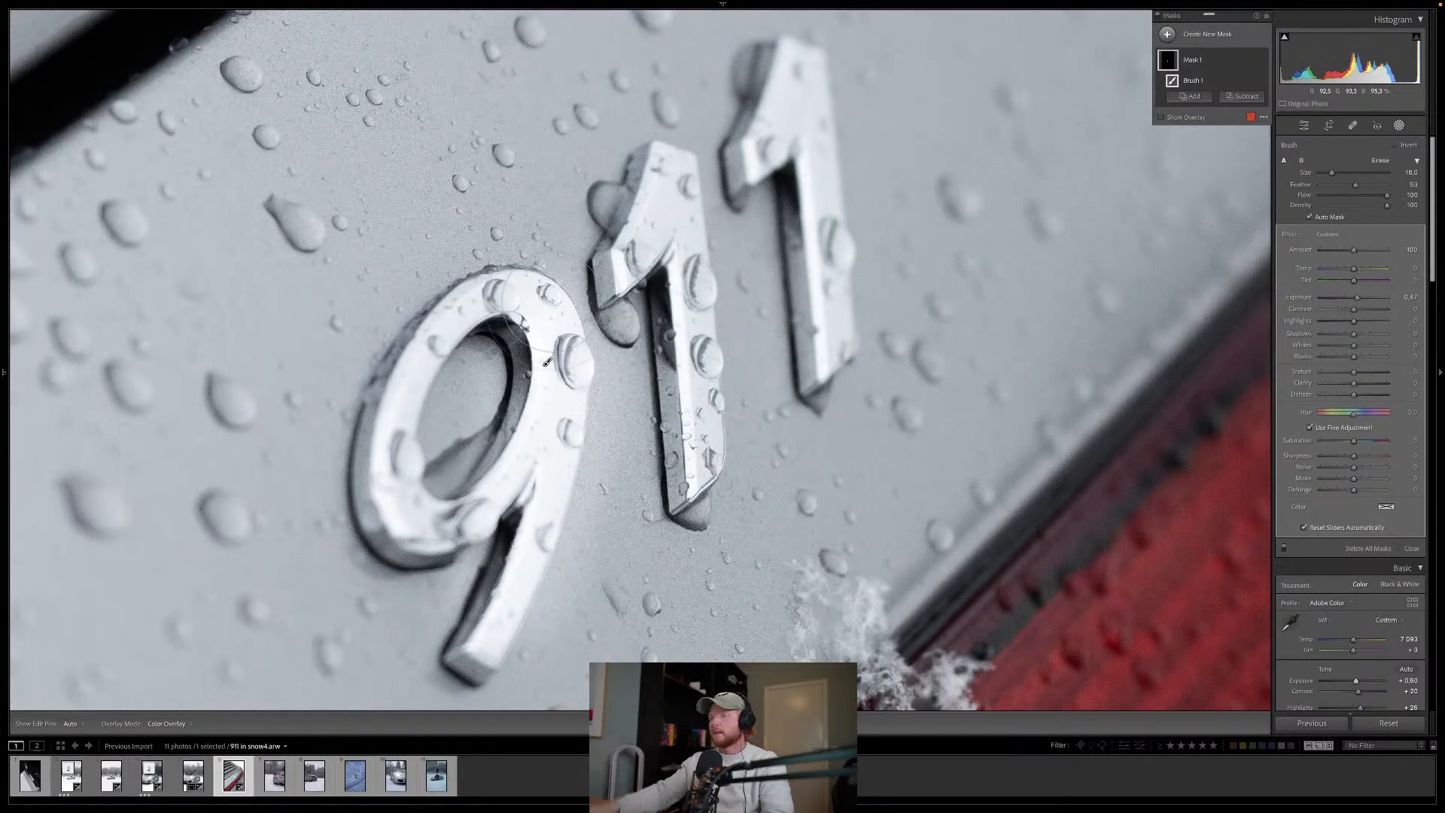
key(ctrl+z)
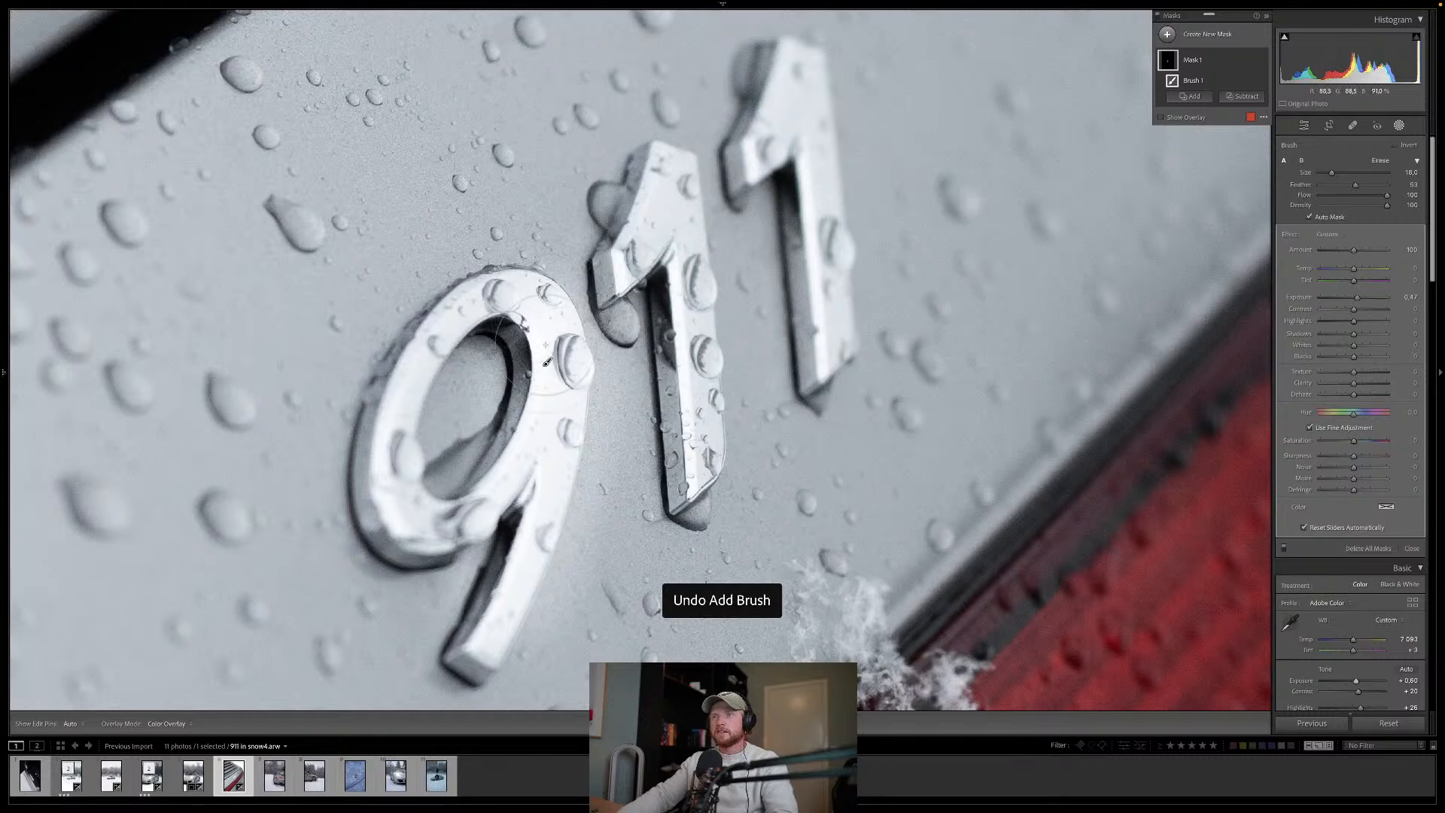
key(ctrl+z)
key(ctrl+z)
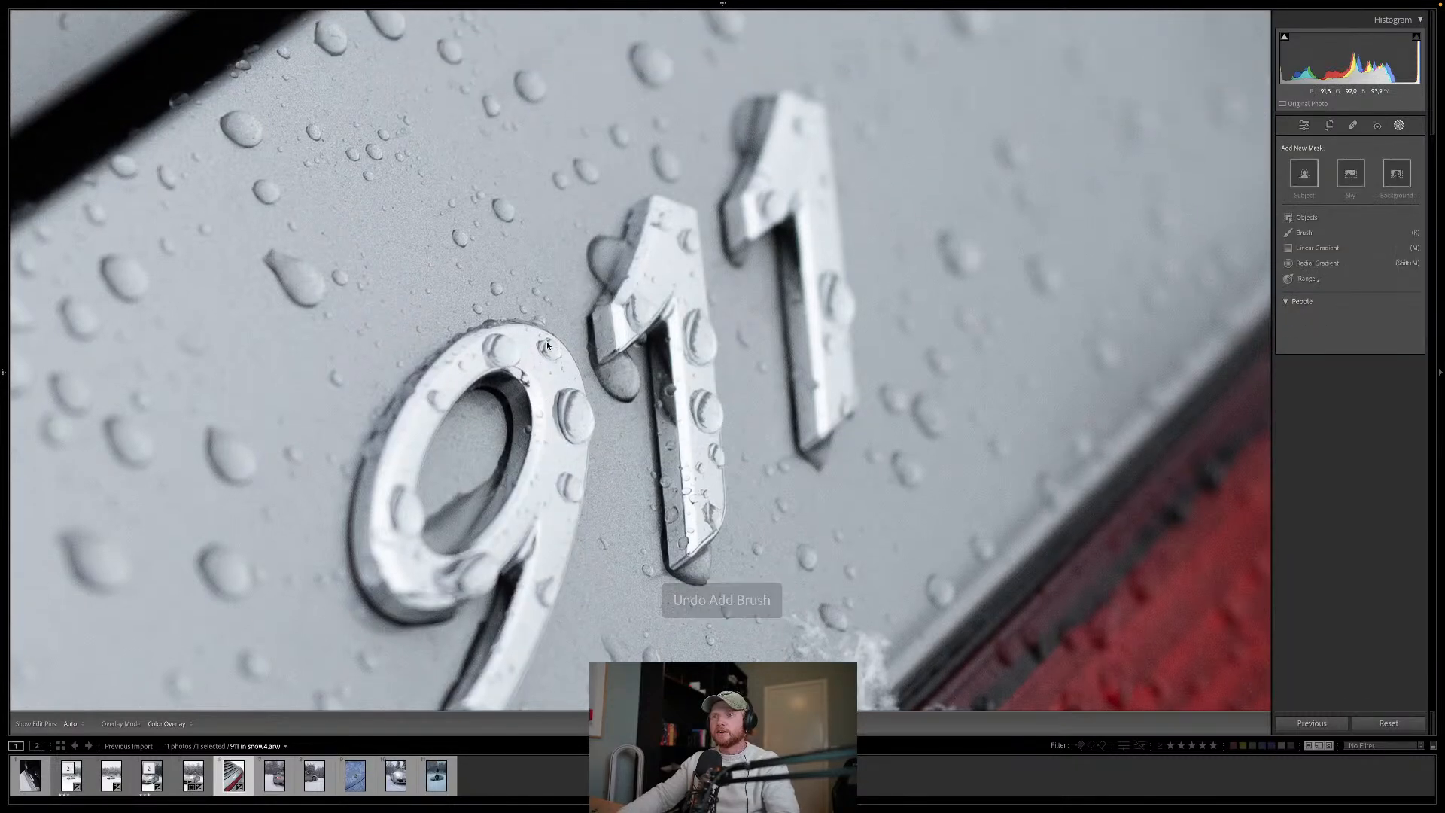
Step: Create a brush mask with raised Whites and set the brush size to 7
click(1305, 232)
click(1359, 345)
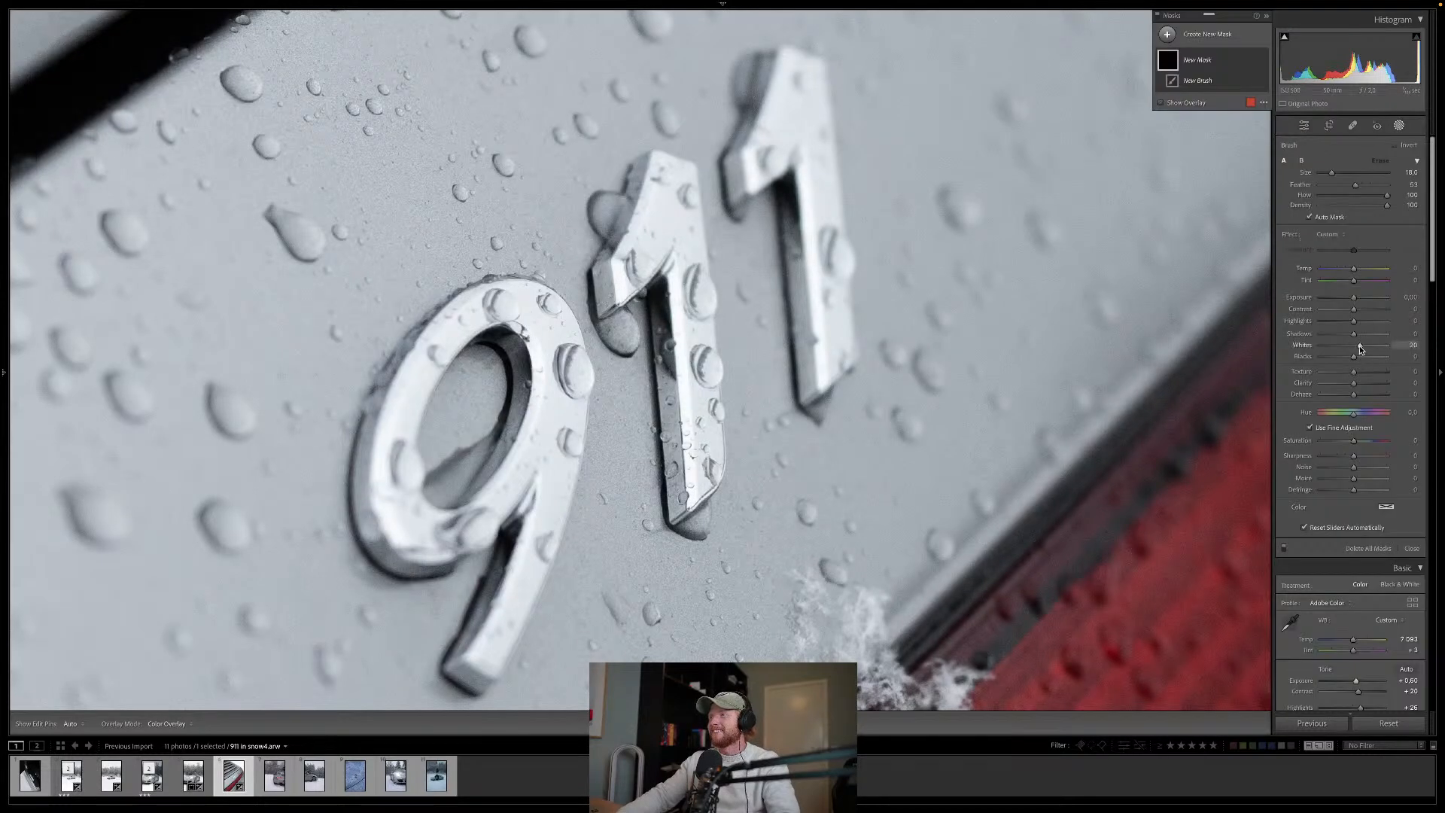
scroll(543, 359, down, 4)
key(o)
scroll(543, 358, down, 7)
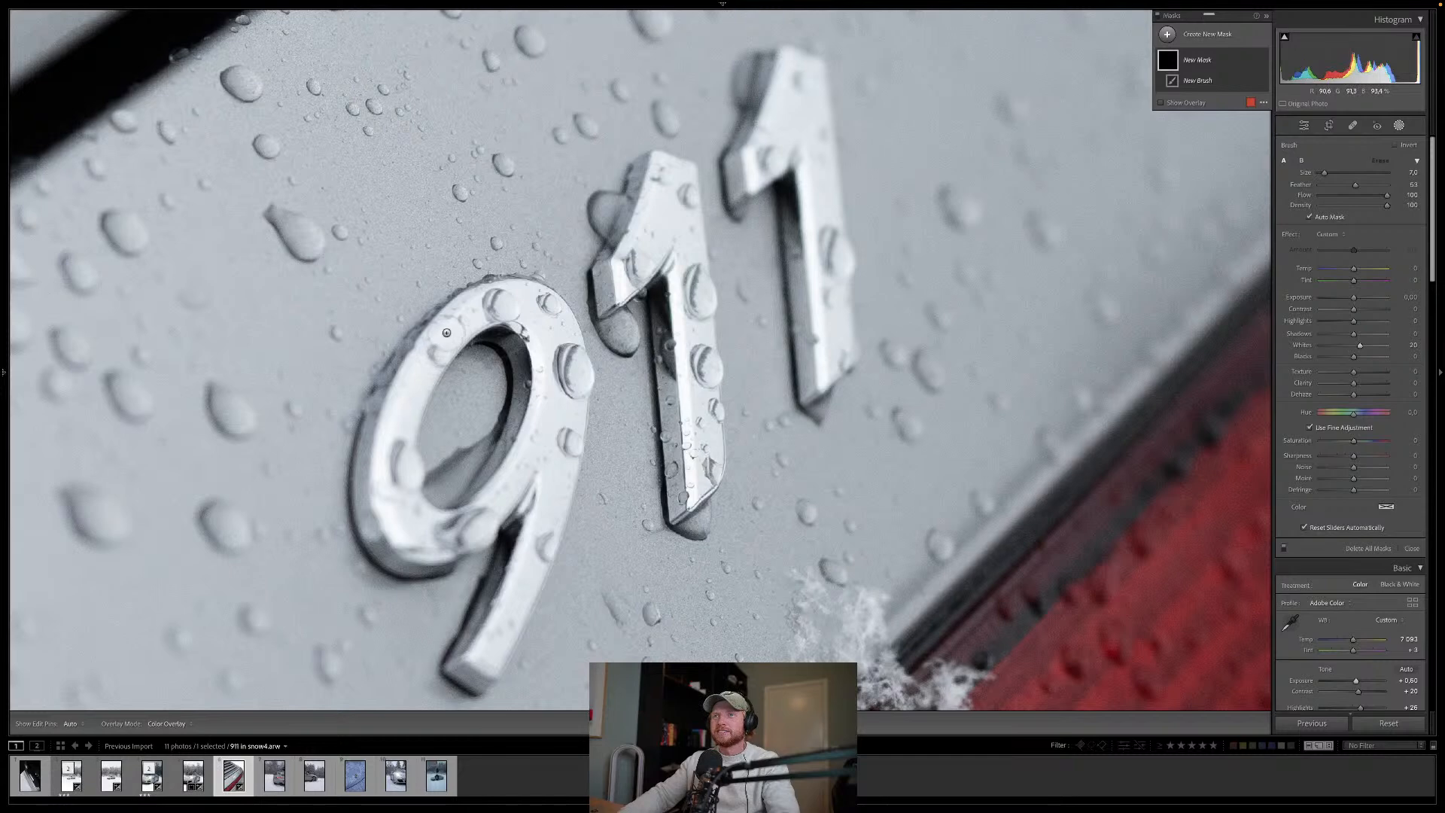
Step: Paint the brush mask over the bright faces of all three digits on the 911 badge, and leave masking
key(h)
mouse_move(444, 340)
mouse_down()
mouse_move(413, 388)
mouse_move(391, 510)
mouse_move(427, 537)
mouse_move(543, 453)
mouse_move(531, 561)
mouse_move(489, 651)
mouse_move(569, 350)
mouse_move(519, 297)
mouse_move(508, 305)
mouse_up()
key(h)
key(h)
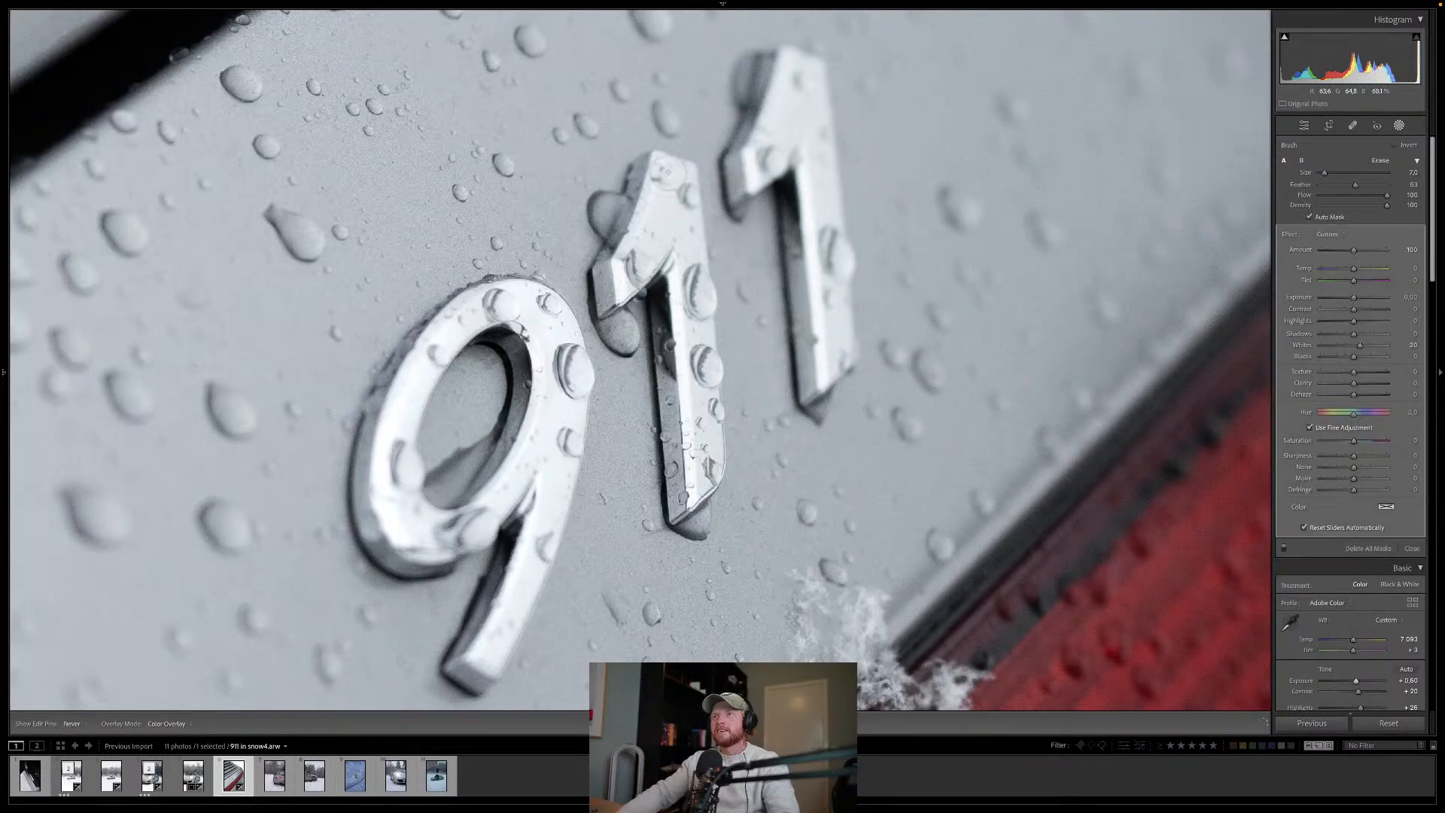
mouse_move(662, 209)
mouse_down()
mouse_move(689, 248)
mouse_move(678, 211)
mouse_move(694, 271)
mouse_move(706, 458)
mouse_up()
key(h)
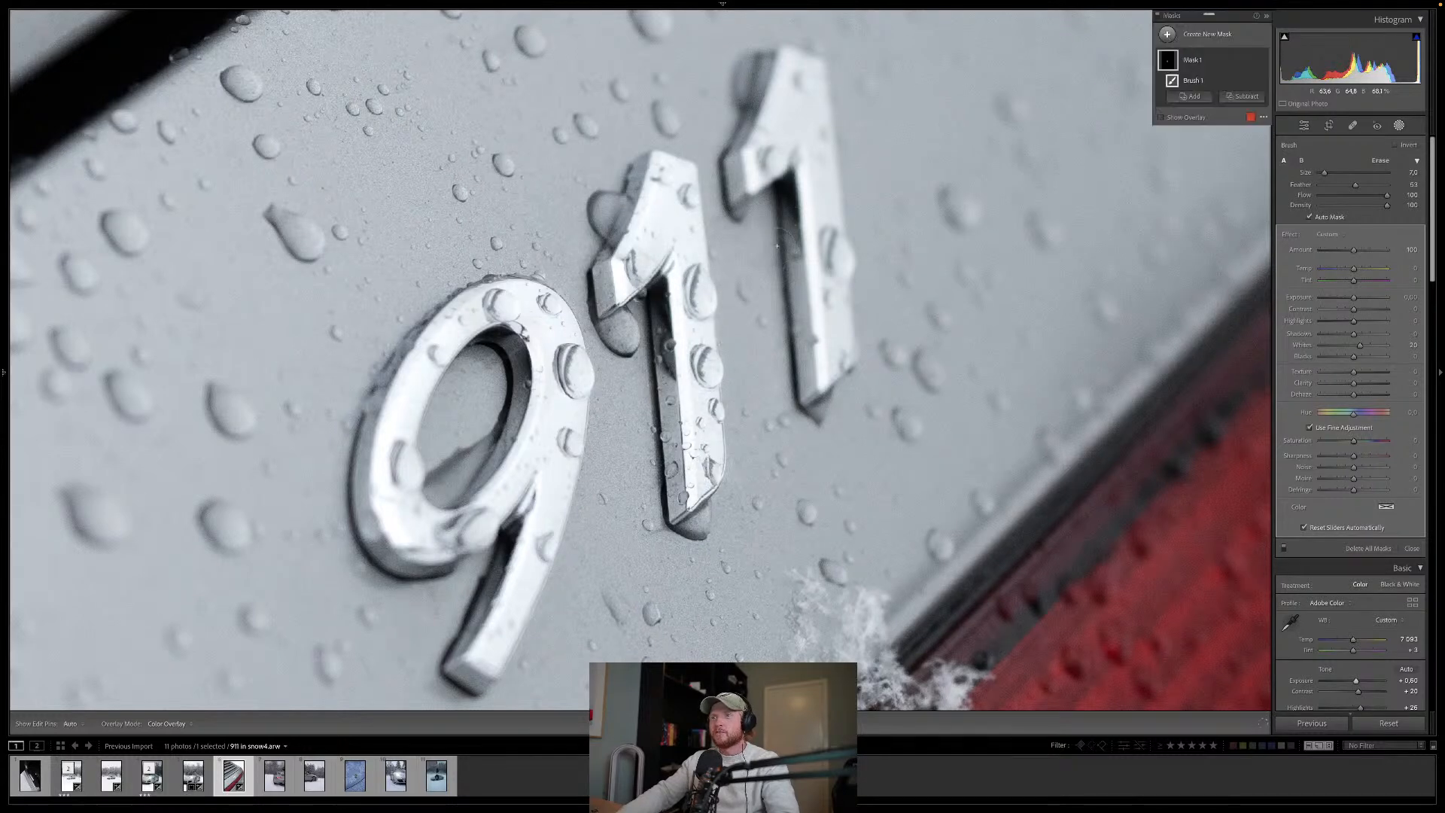
key(h)
mouse_move(837, 352)
mouse_down()
mouse_move(804, 71)
mouse_move(753, 157)
mouse_move(791, 120)
mouse_move(782, 146)
mouse_up()
key(h)
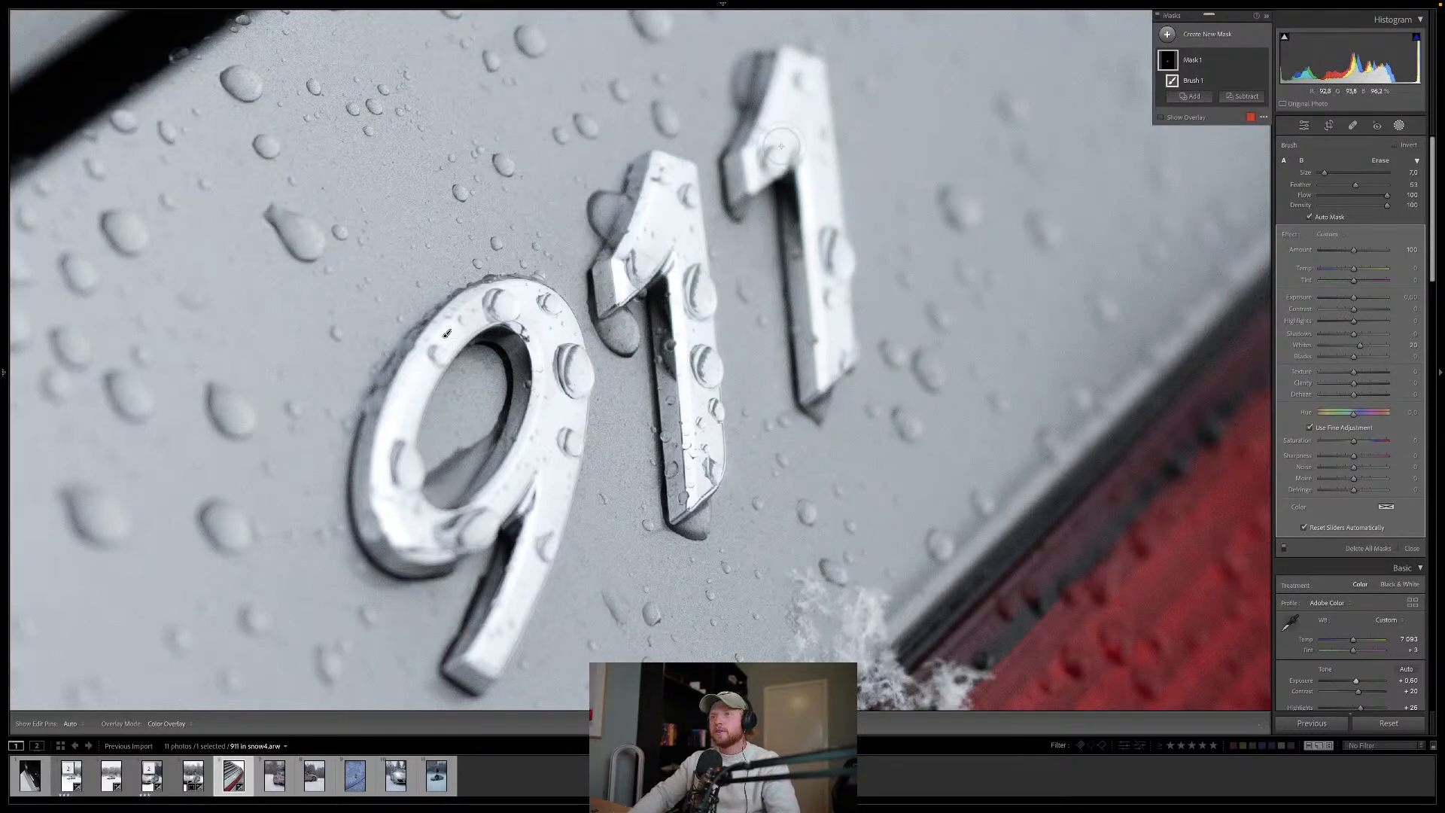
key(shift+w)
click(1038, 198)
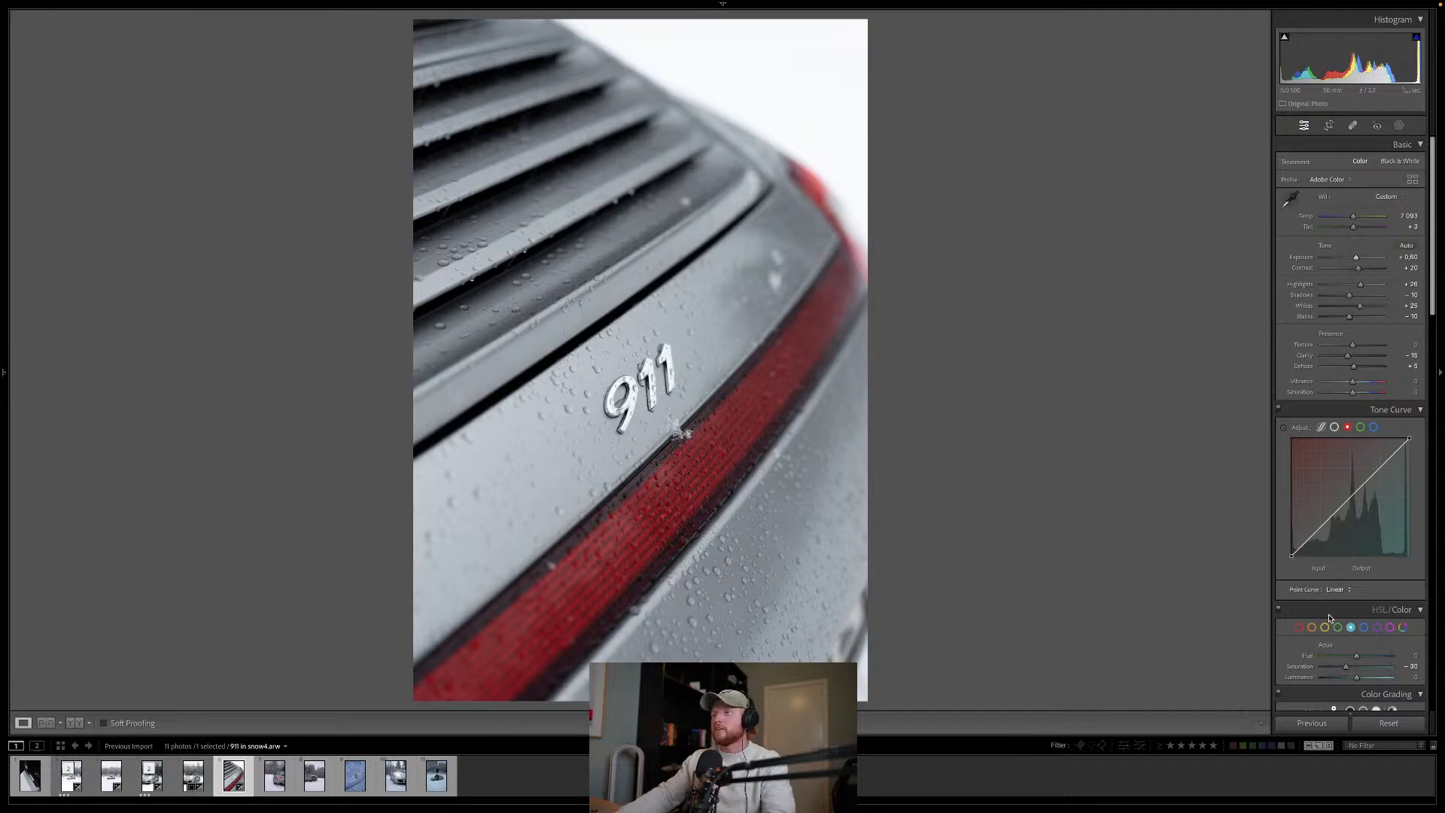
Step: Set the reds' Saturation to +35 and Luminance to +20, raise Highlights, and set the overall Exposure to +0.65
click(1300, 627)
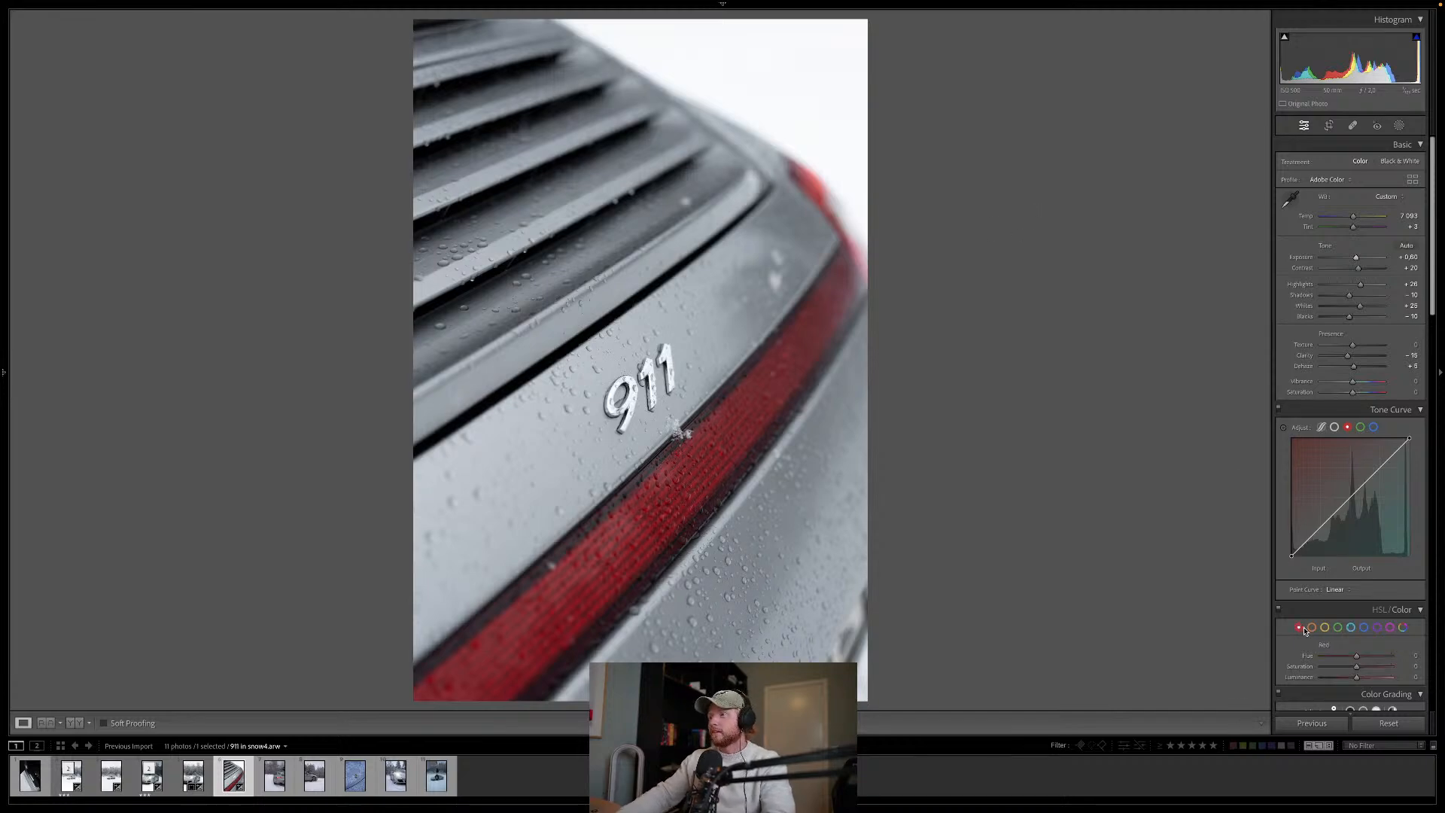
mouse_move(1358, 669)
mouse_down()
mouse_move(1401, 671)
mouse_move(1349, 672)
mouse_move(1368, 673)
mouse_up()
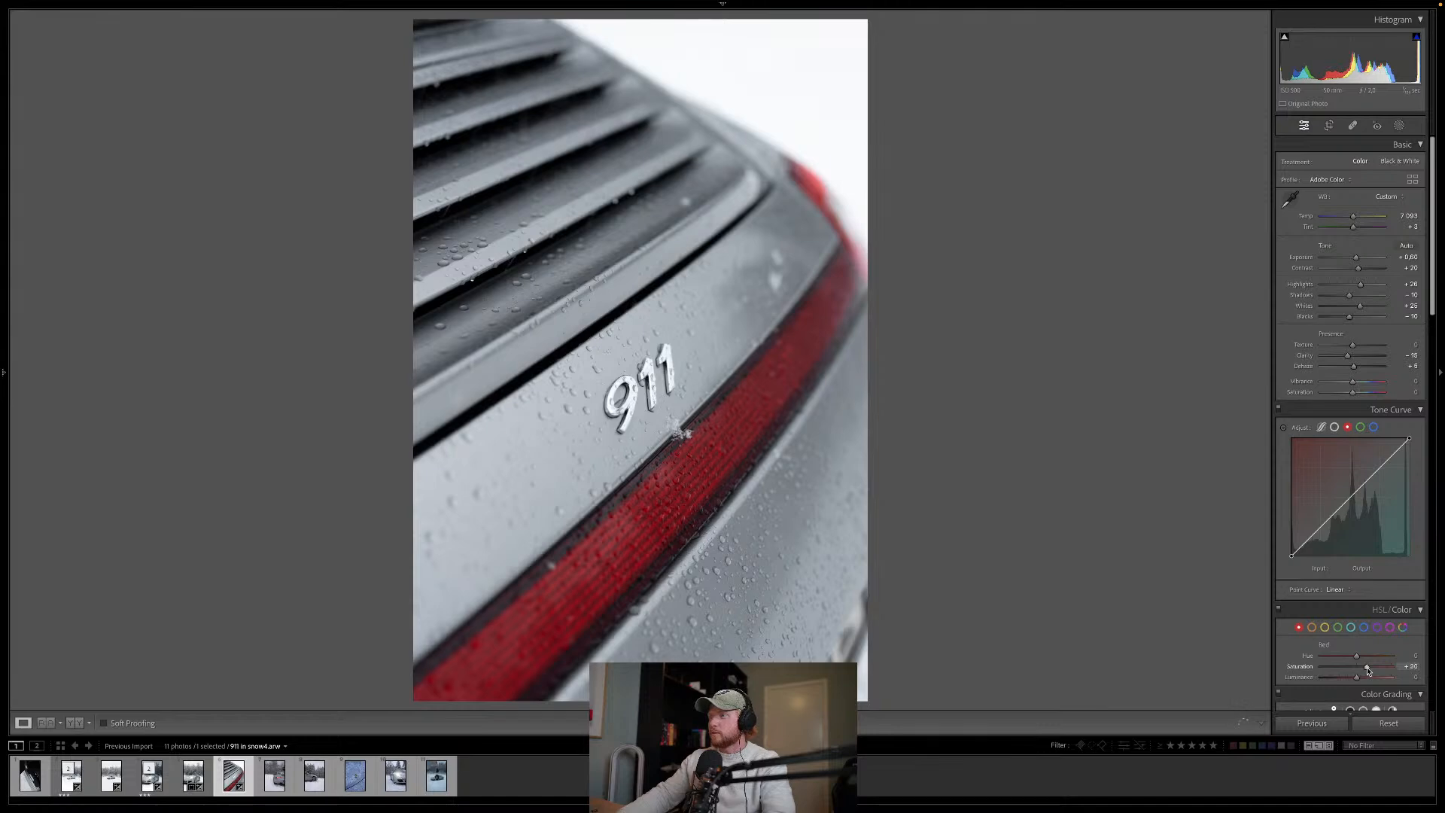
drag(1359, 677, 1364, 680)
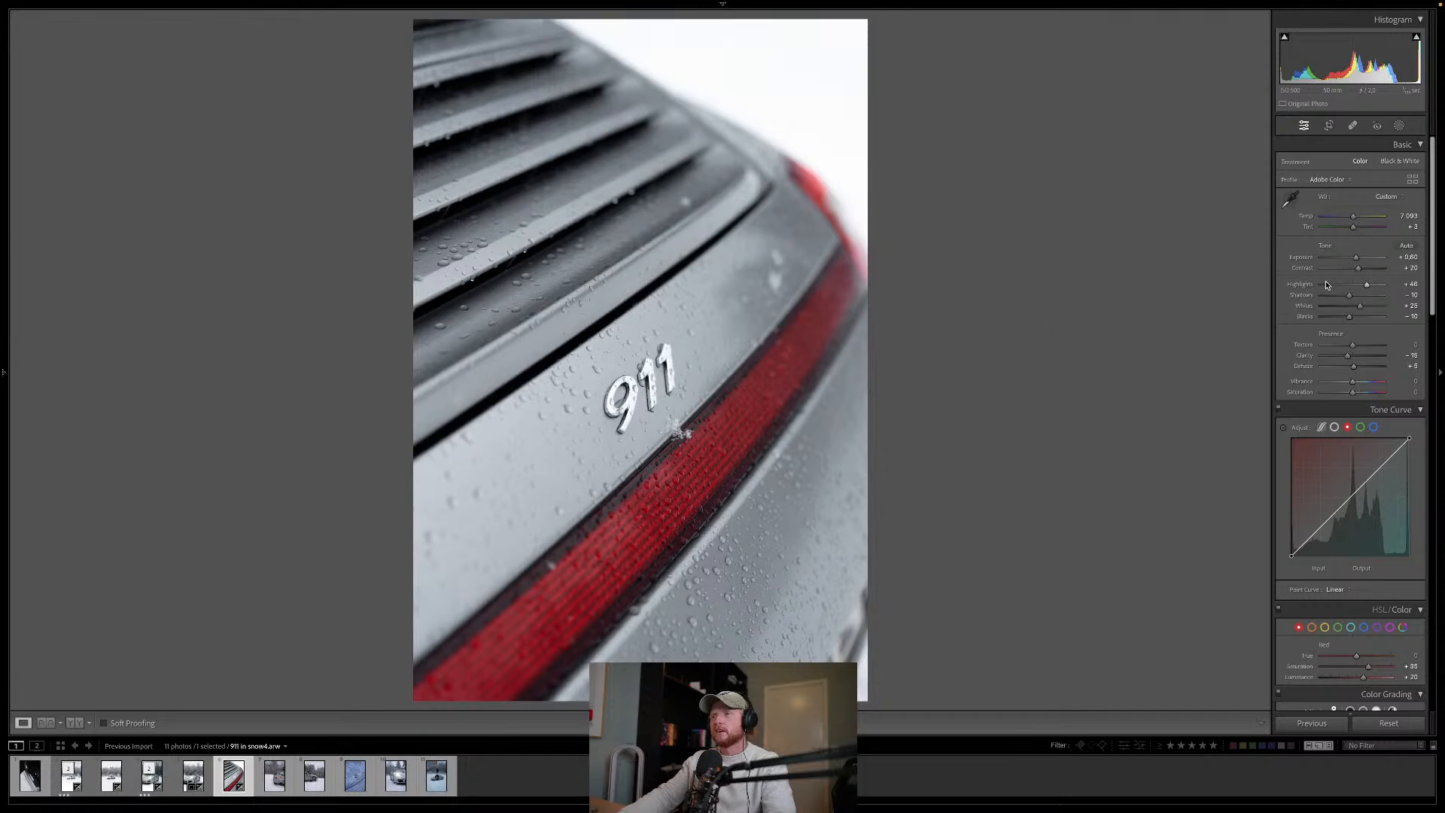
drag(1356, 258, 1357, 261)
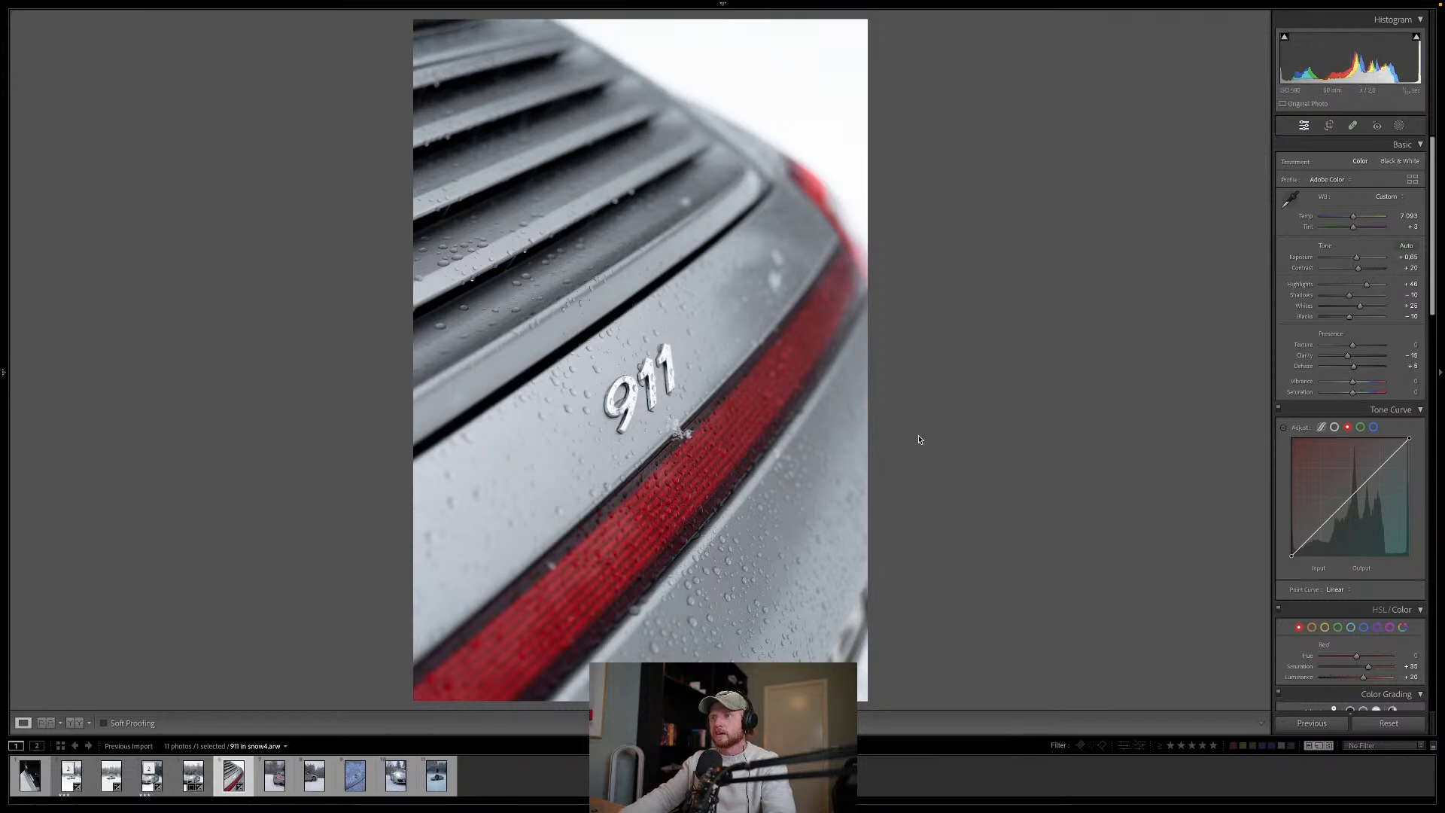
Step: Add a linear gradient mask at Exposure about 0.6, running from the photo's upper-right corner down past the red light strip
click(1400, 126)
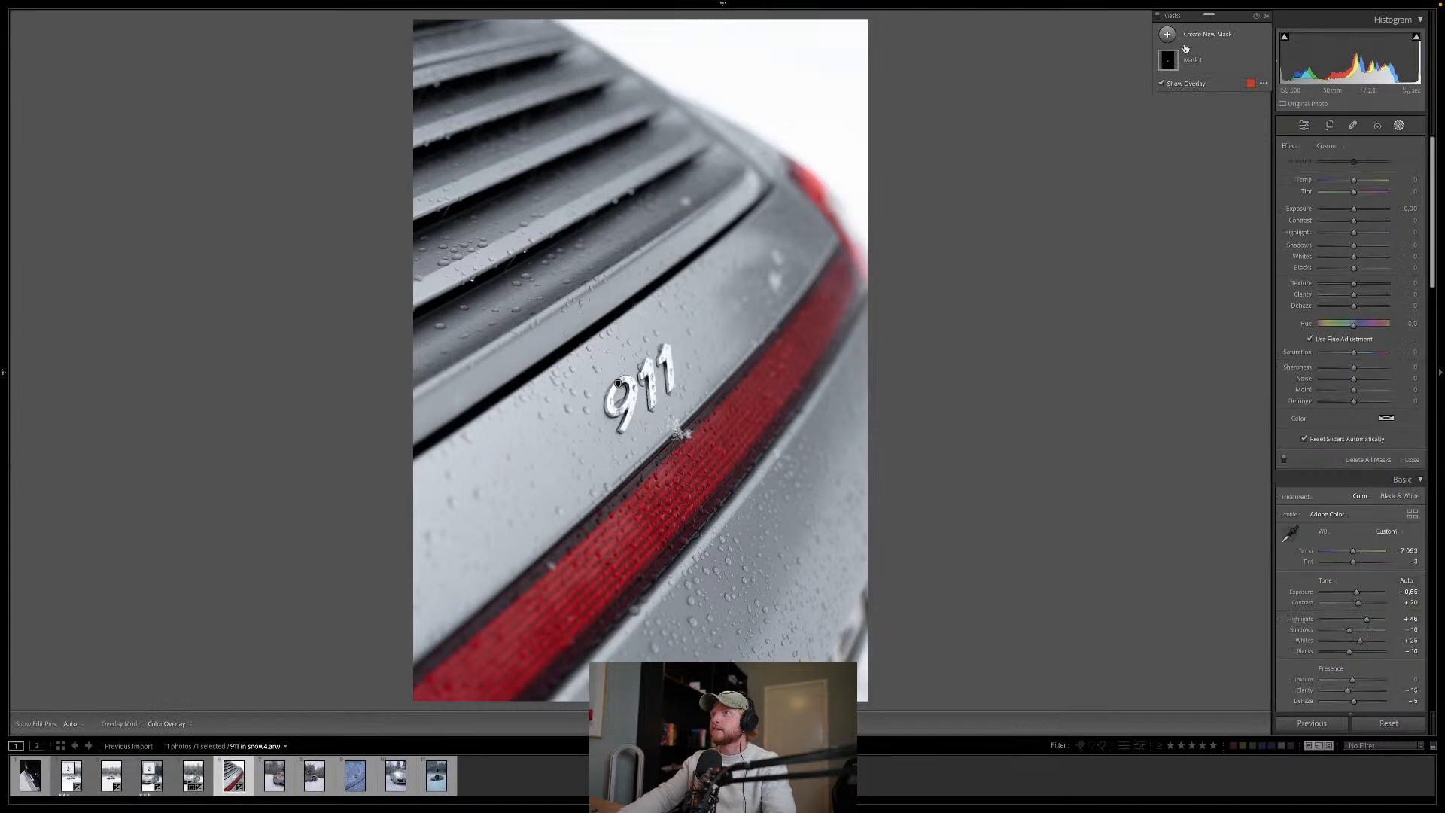
click(1167, 36)
click(1221, 151)
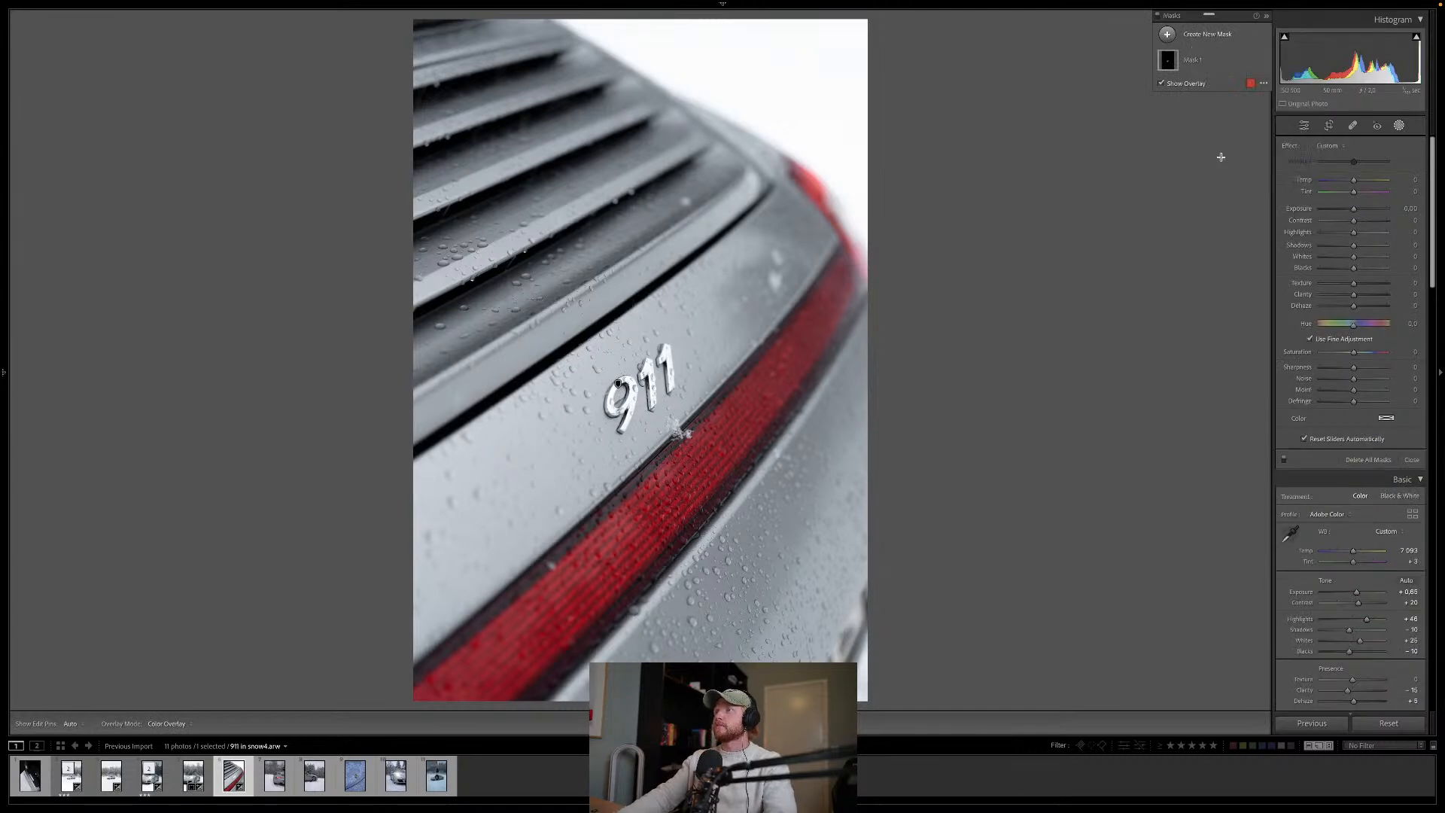
drag(1363, 225, 1359, 226)
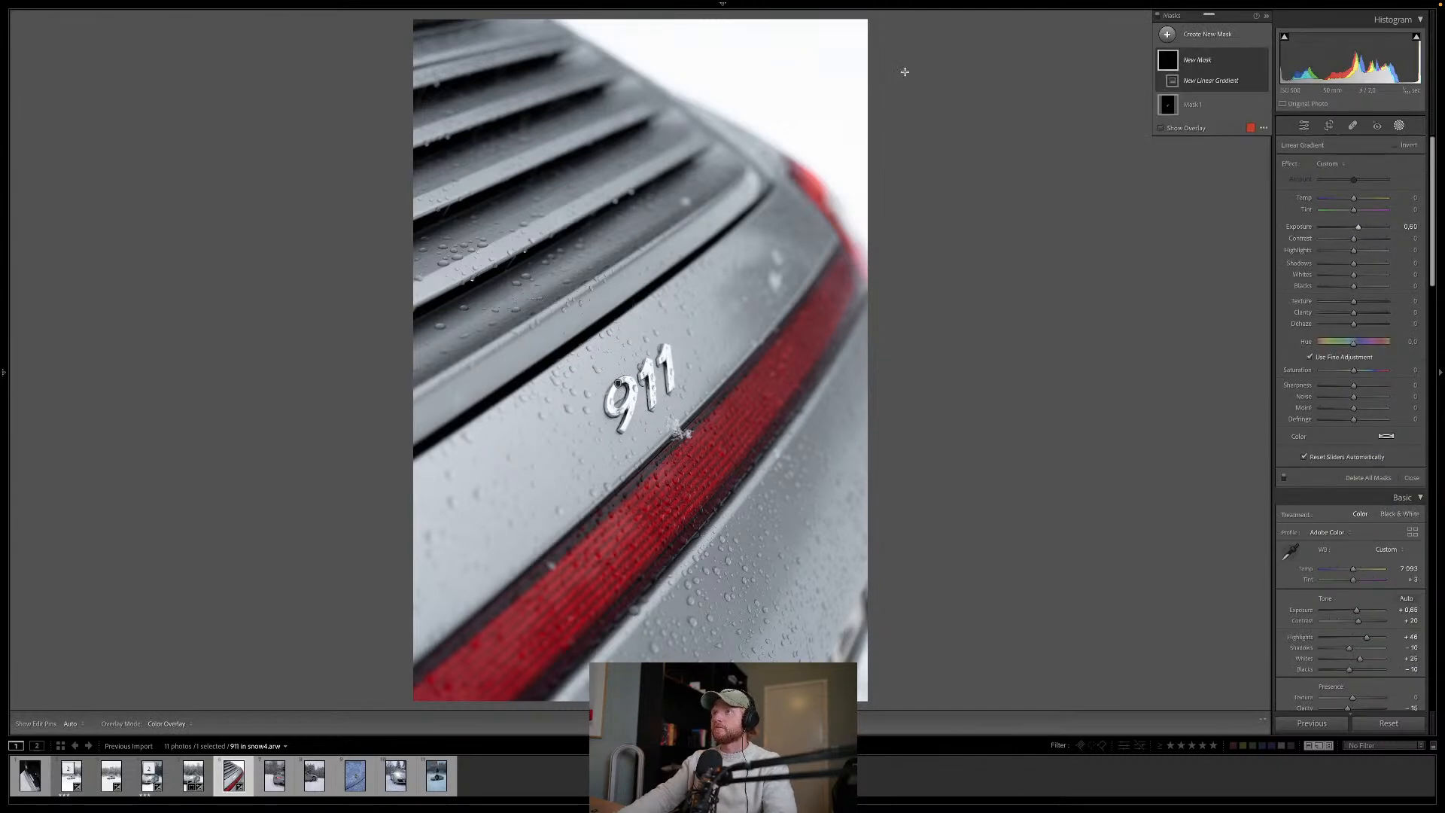
drag(906, 72, 753, 491)
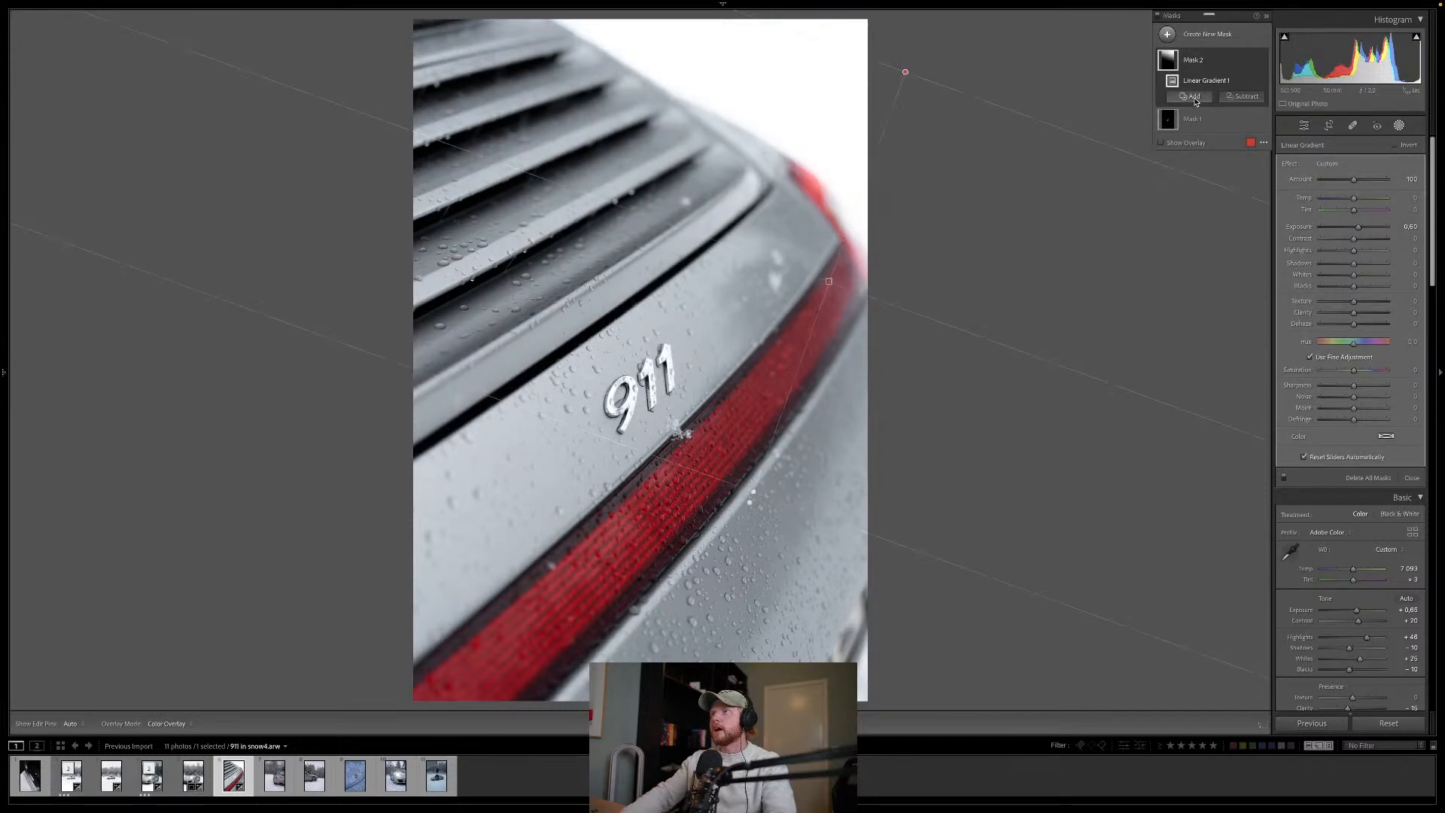
Step: Extend the gradient mask with a second linear gradient from the photo's lower-left corner and raise the mask's Exposure to about 0.9
click(1196, 98)
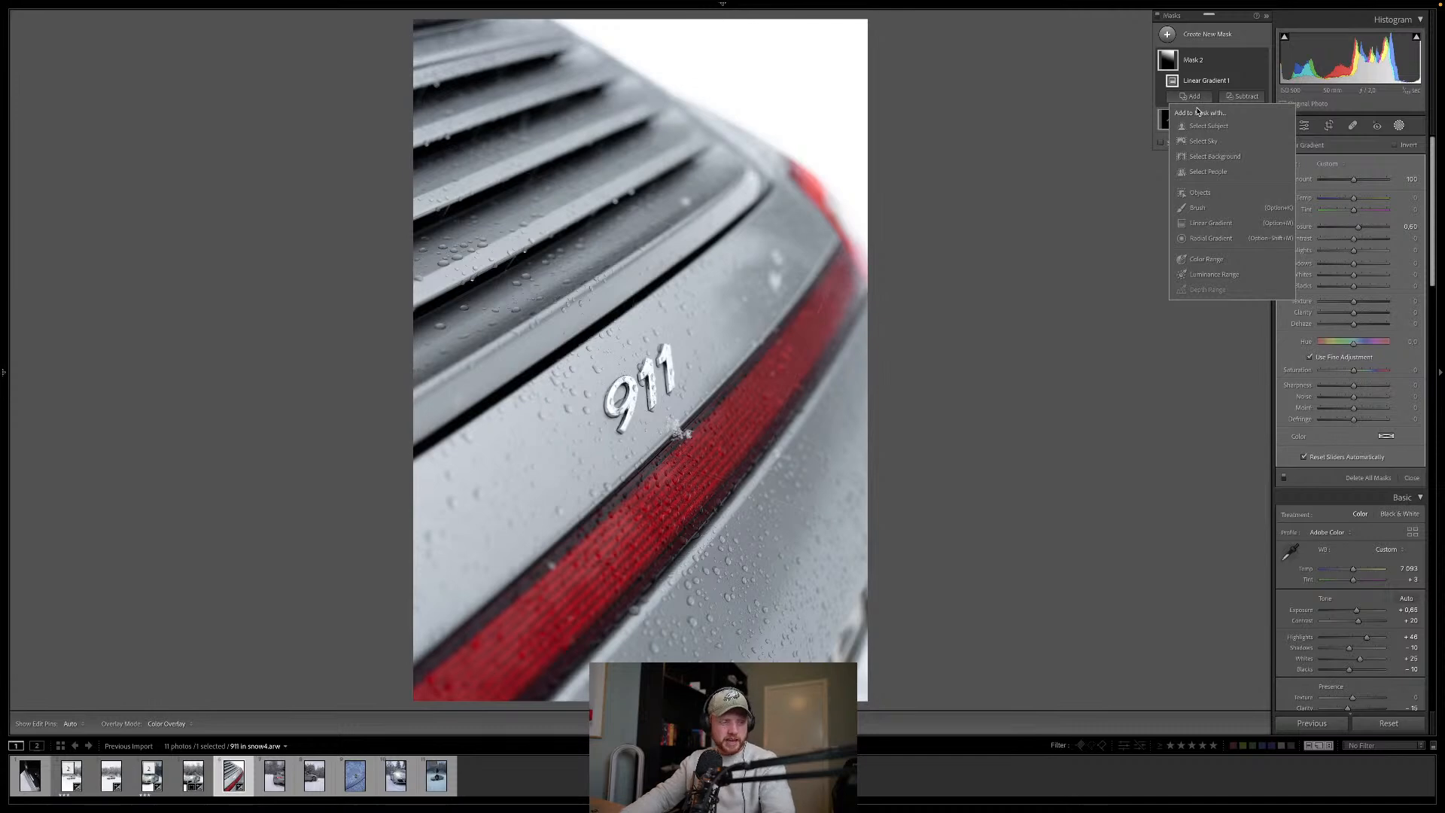
click(1214, 224)
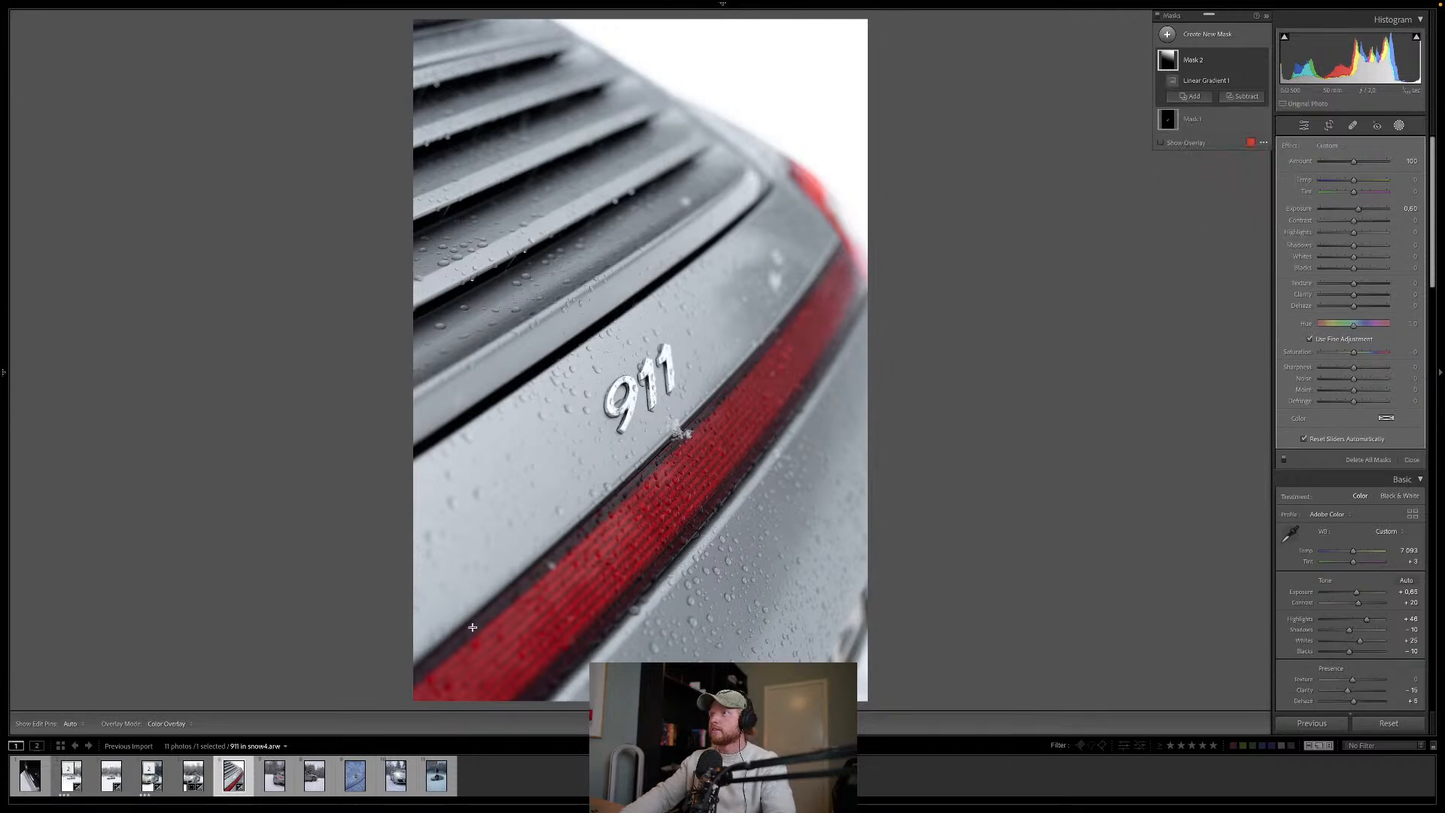
drag(390, 687, 513, 268)
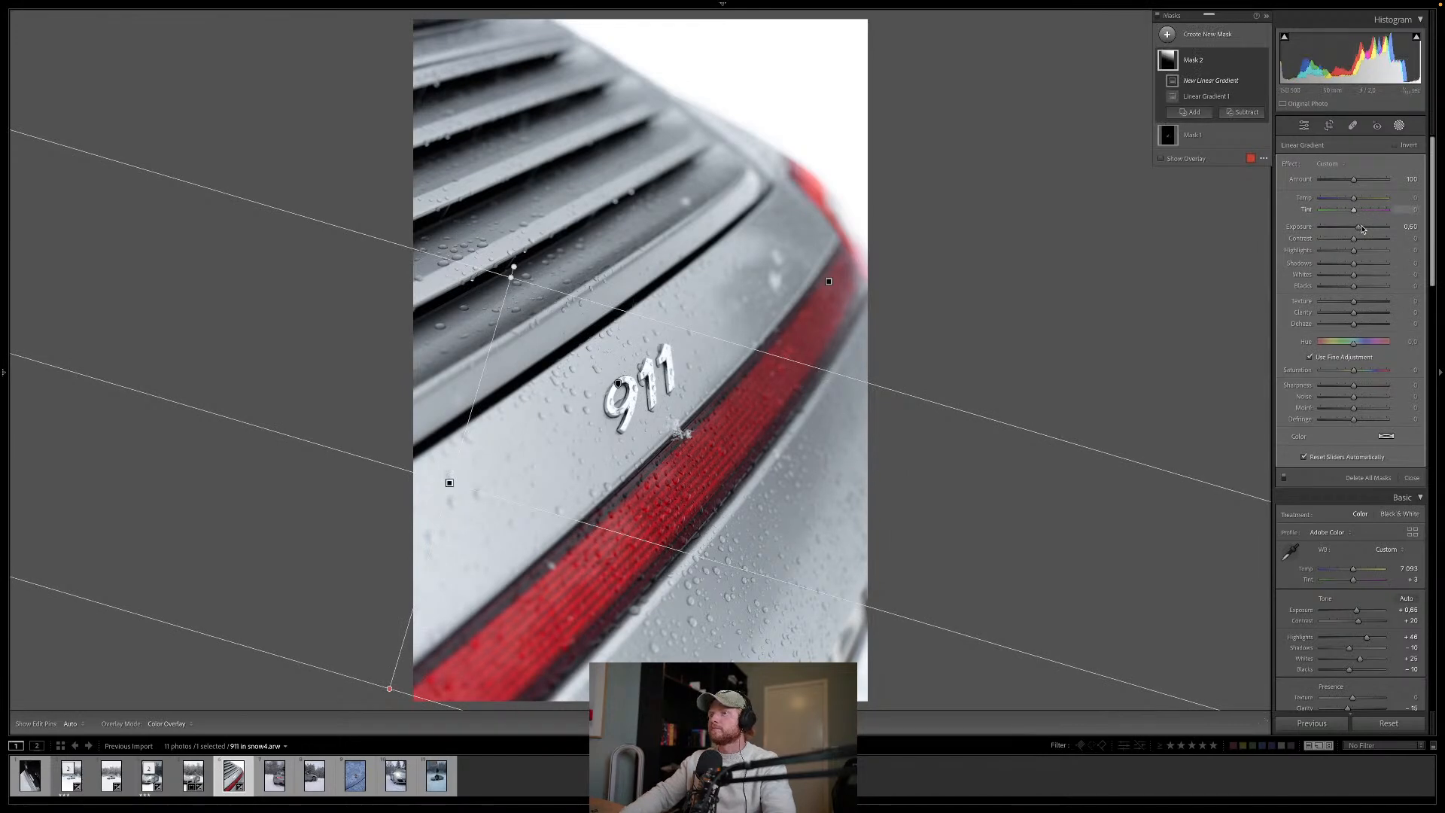
drag(1359, 227, 1363, 228)
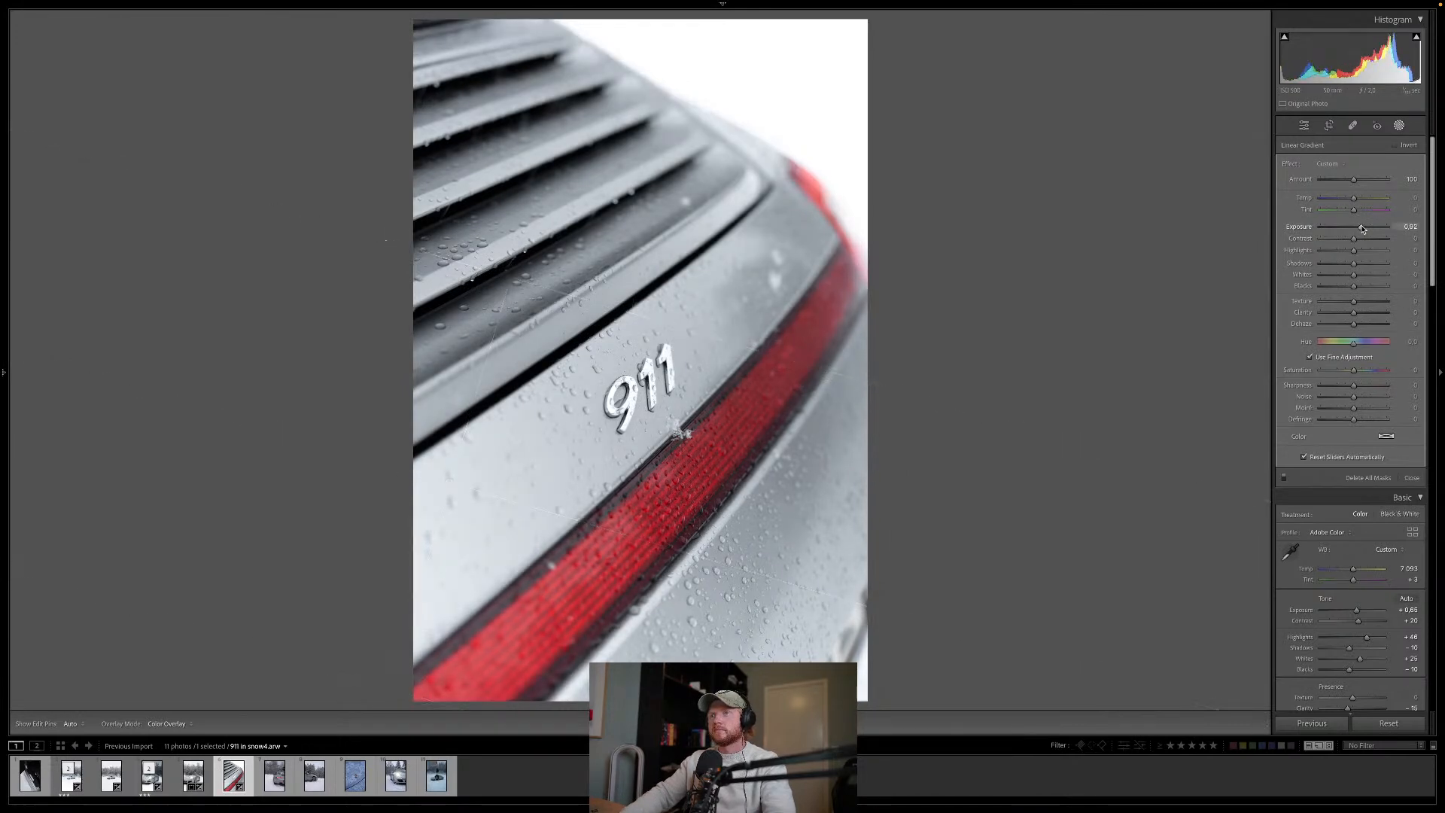
scroll(1351, 225, down, 1)
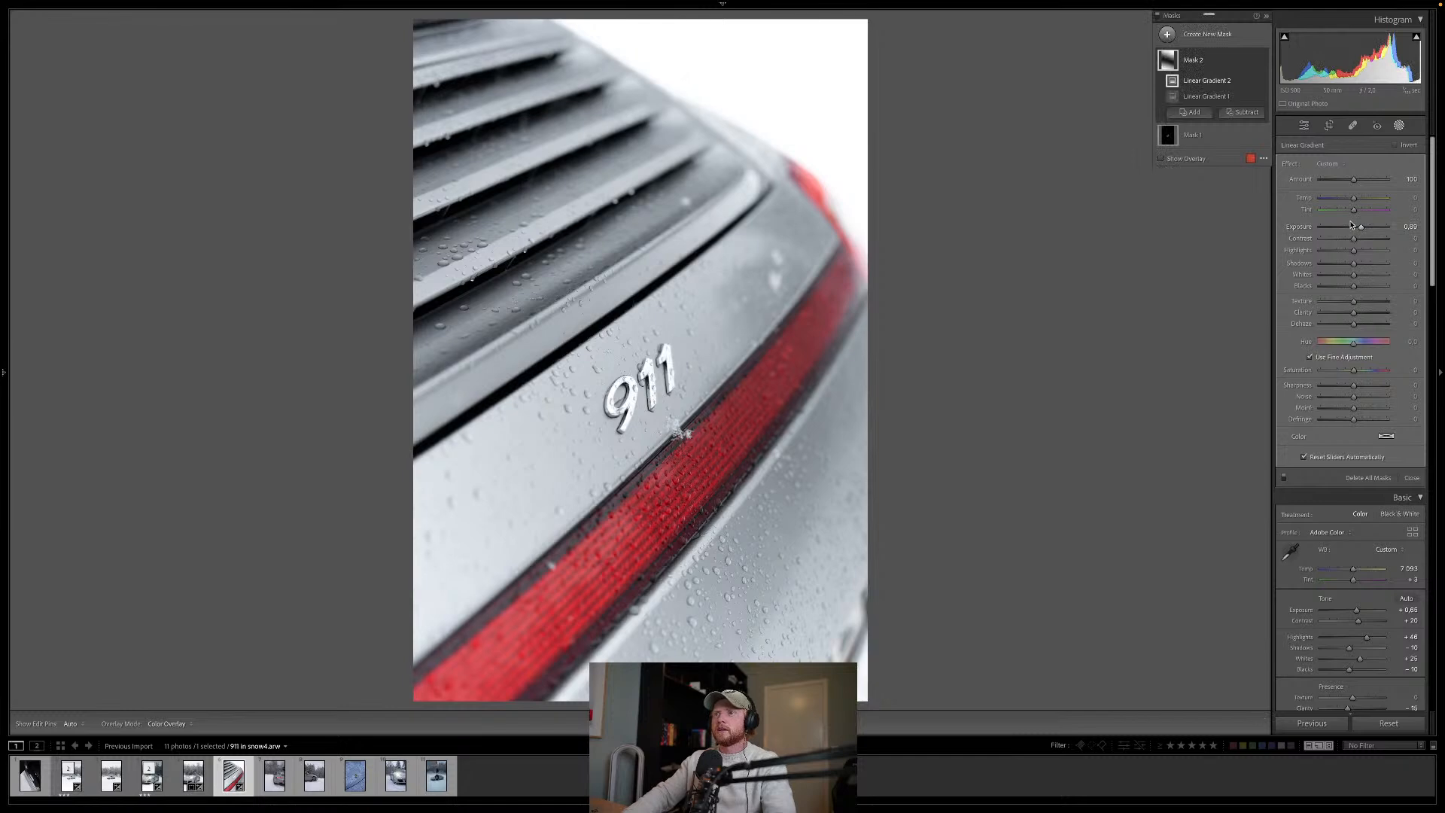
key(shift+w)
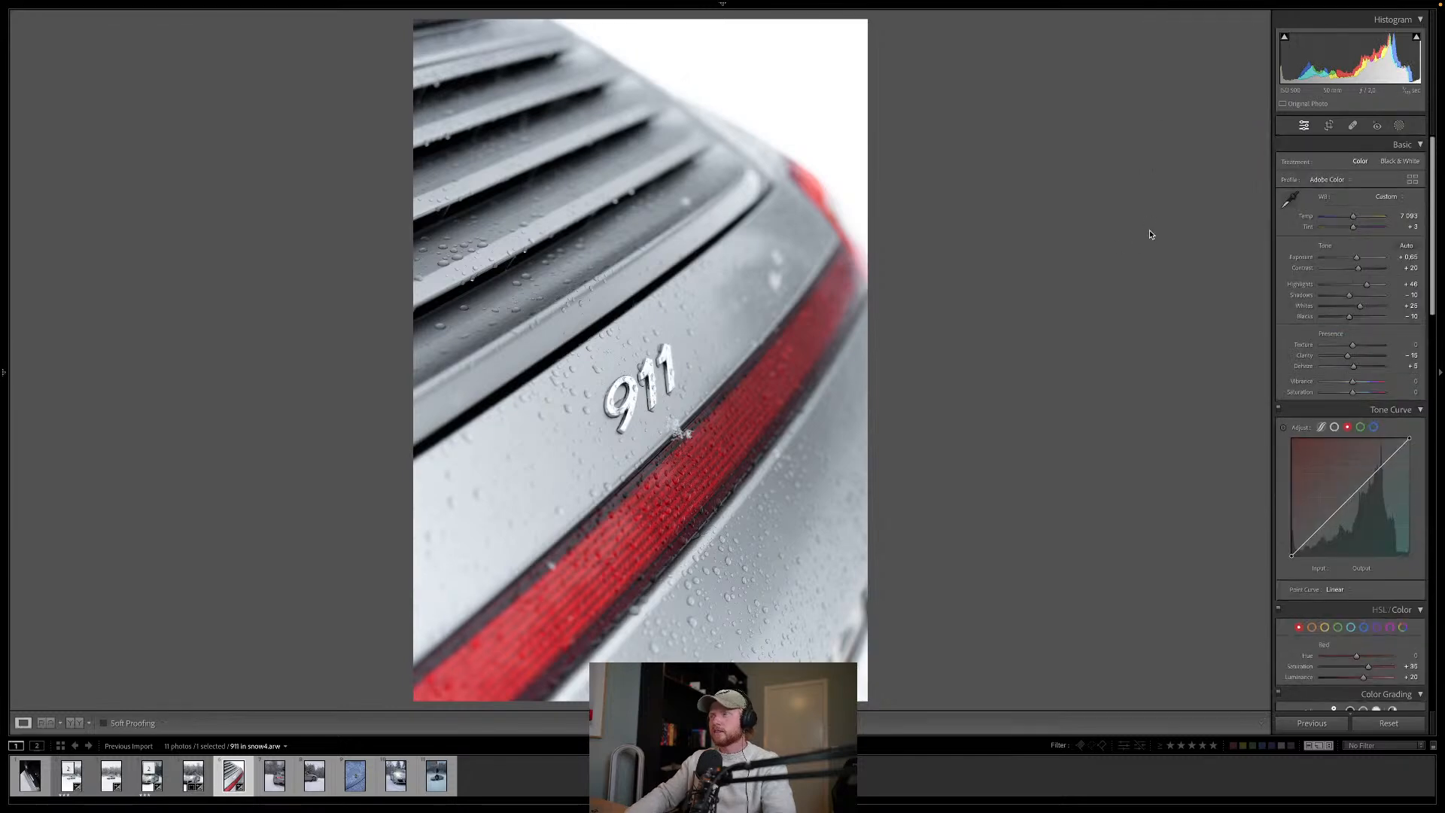
Step: Rate the badge photo three stars and copy its develop settings without the masks to 911 in snow5.arw
key(3)
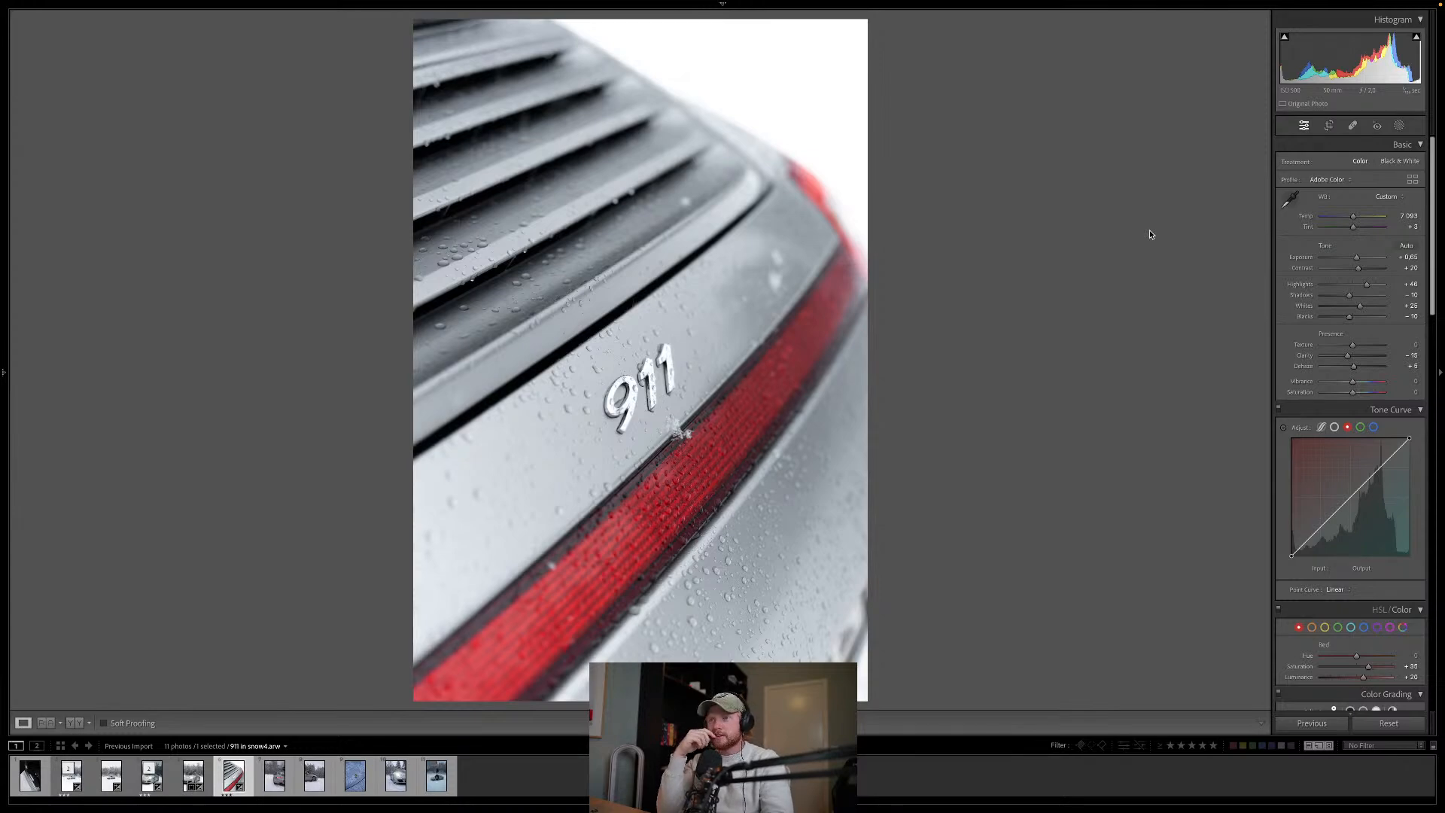
key(ctrl+shift+c)
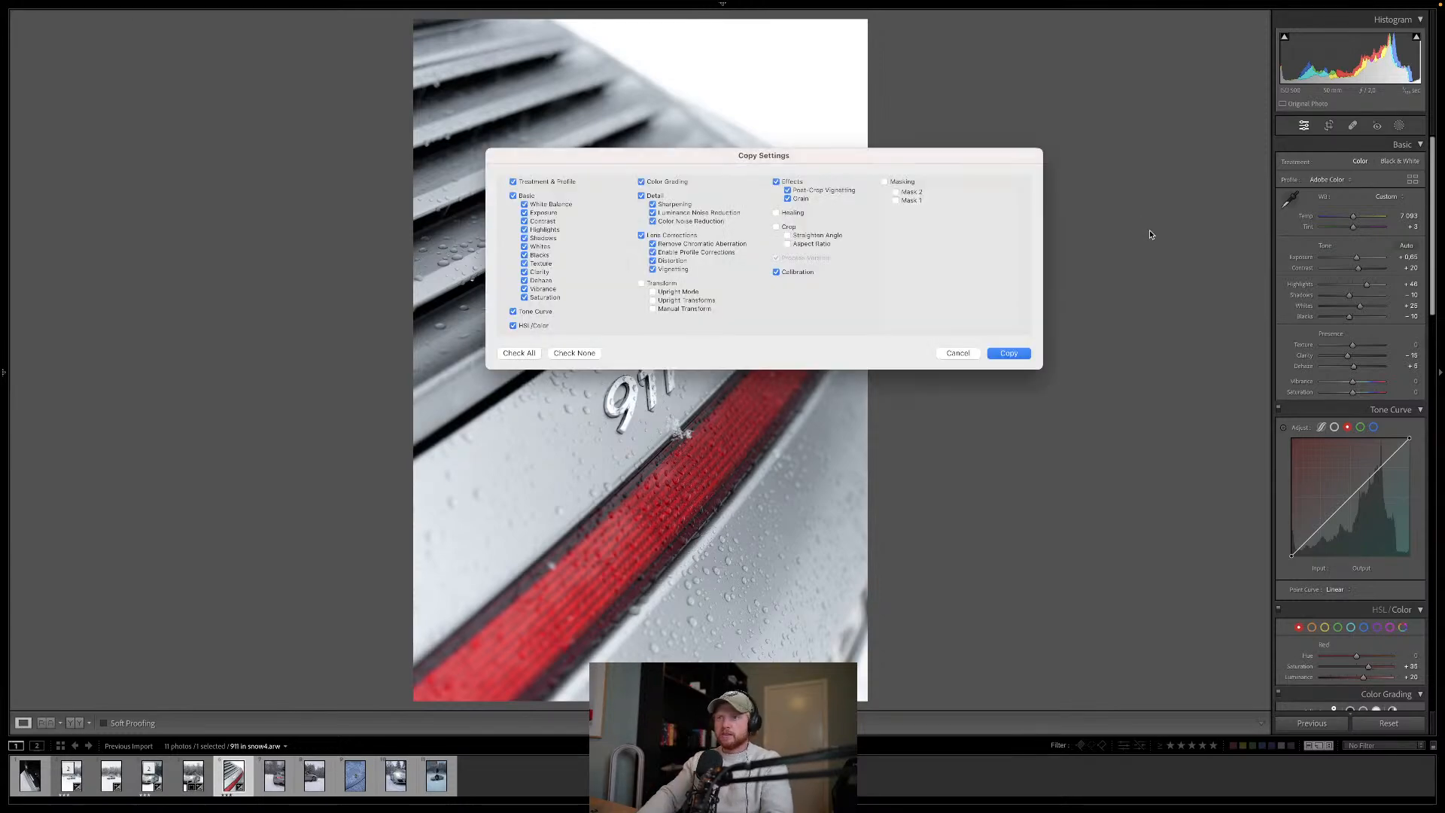
key(Return)
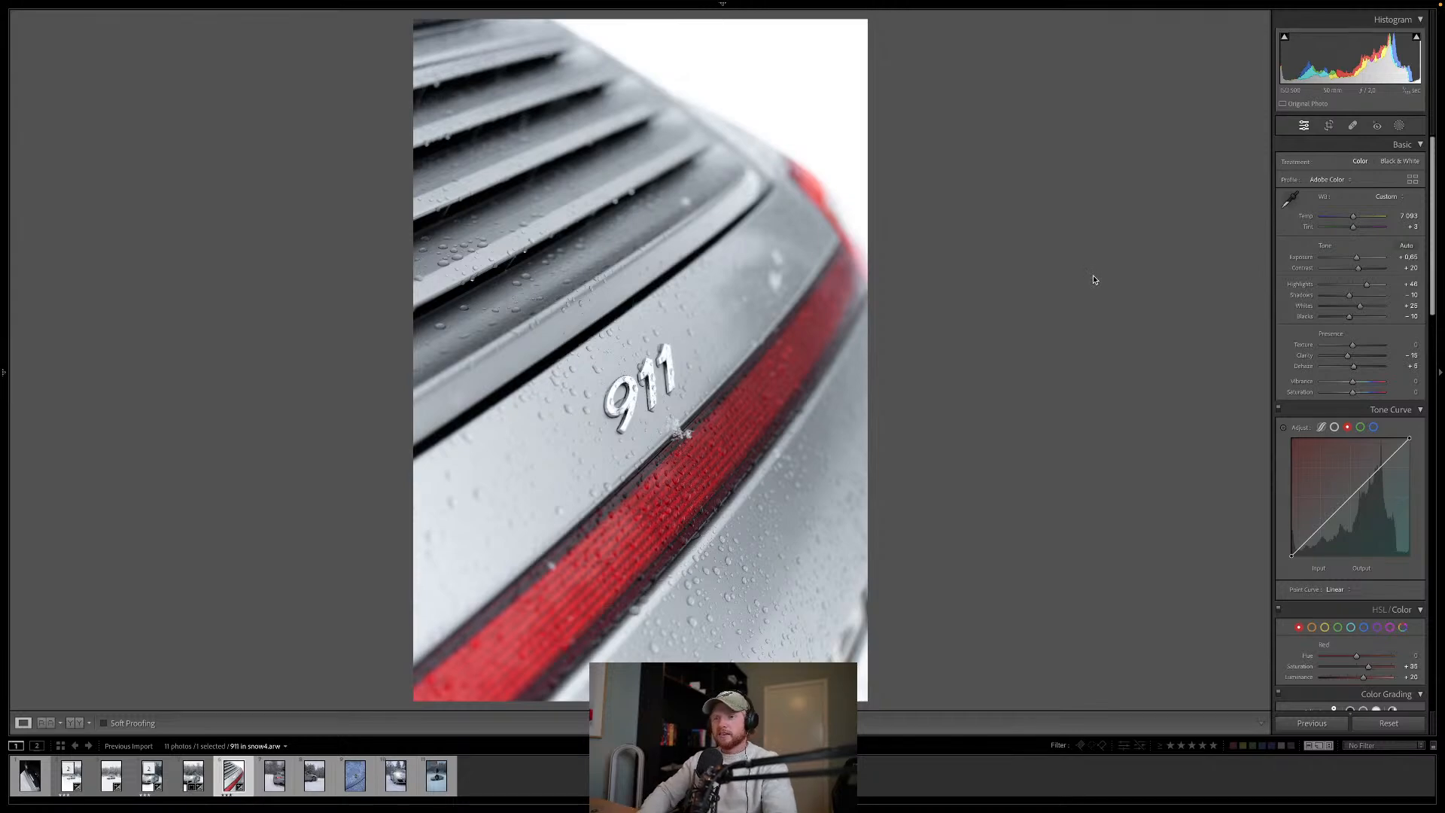
key(Right)
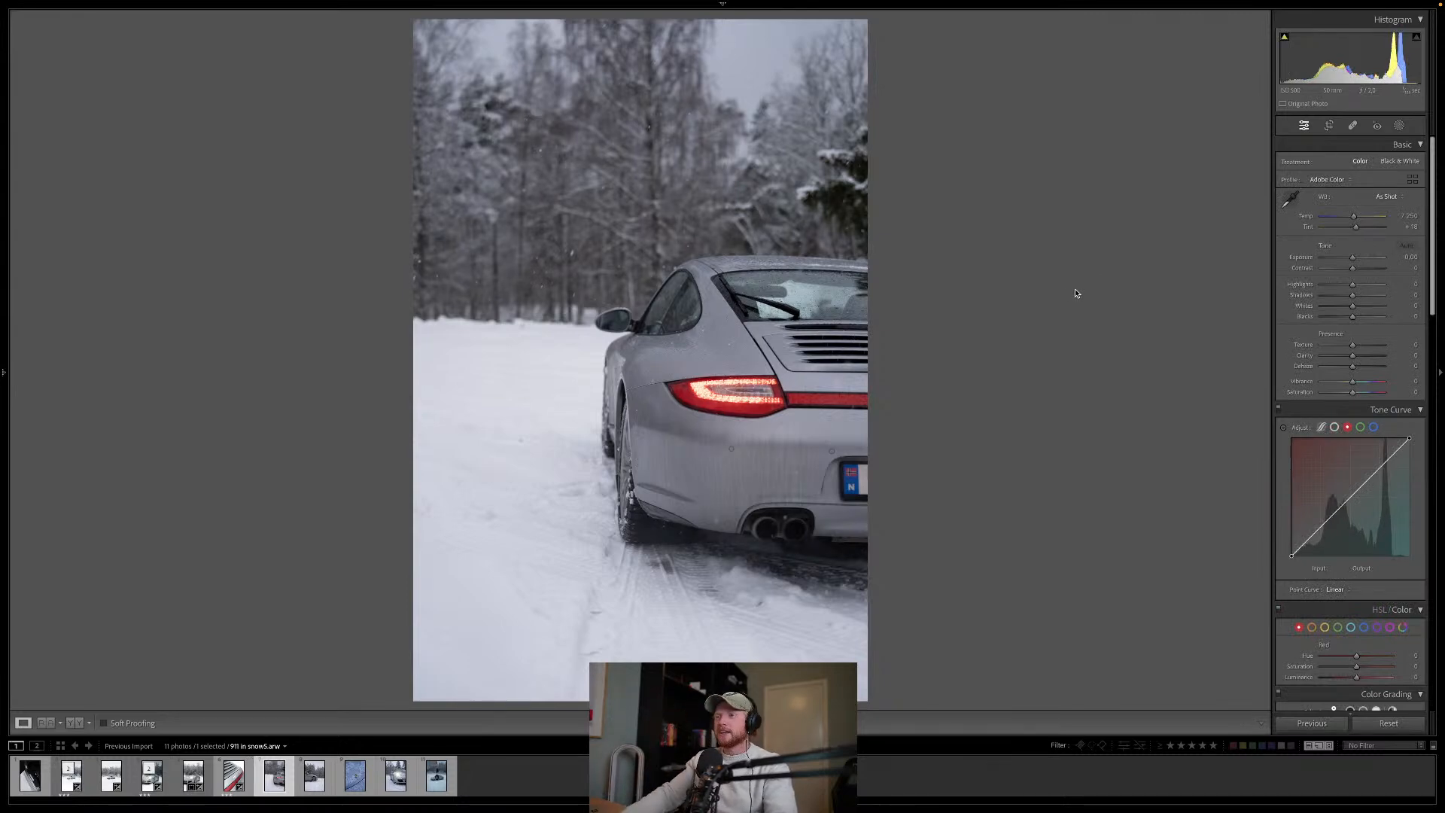
key(ctrl+shift+v)
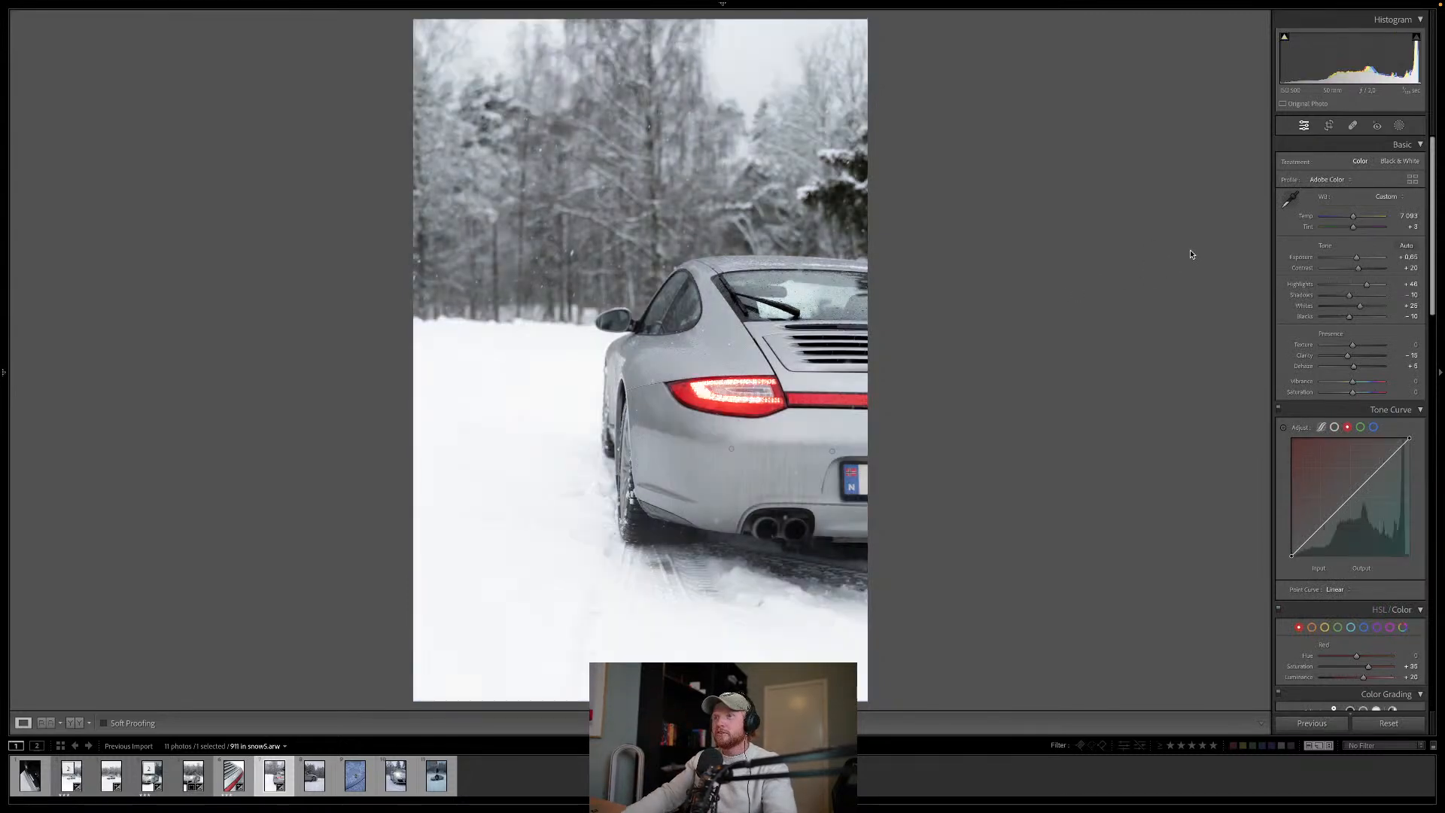
Step: Set the reds' Saturation to +7, reset their Luminance to default, and view the photo's unedited version
drag(1368, 667, 1359, 667)
click(1350, 677)
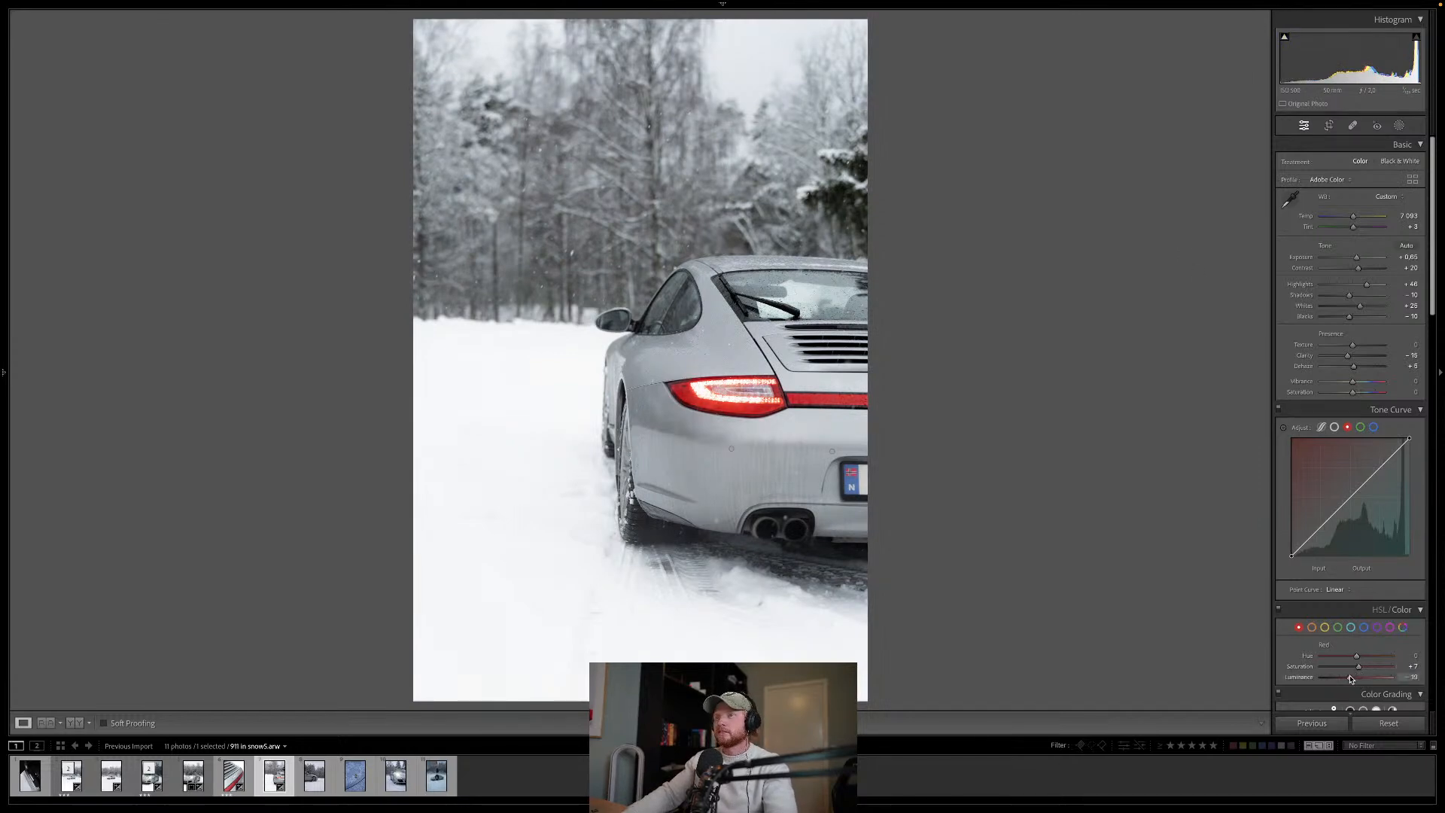
double_click(1352, 678)
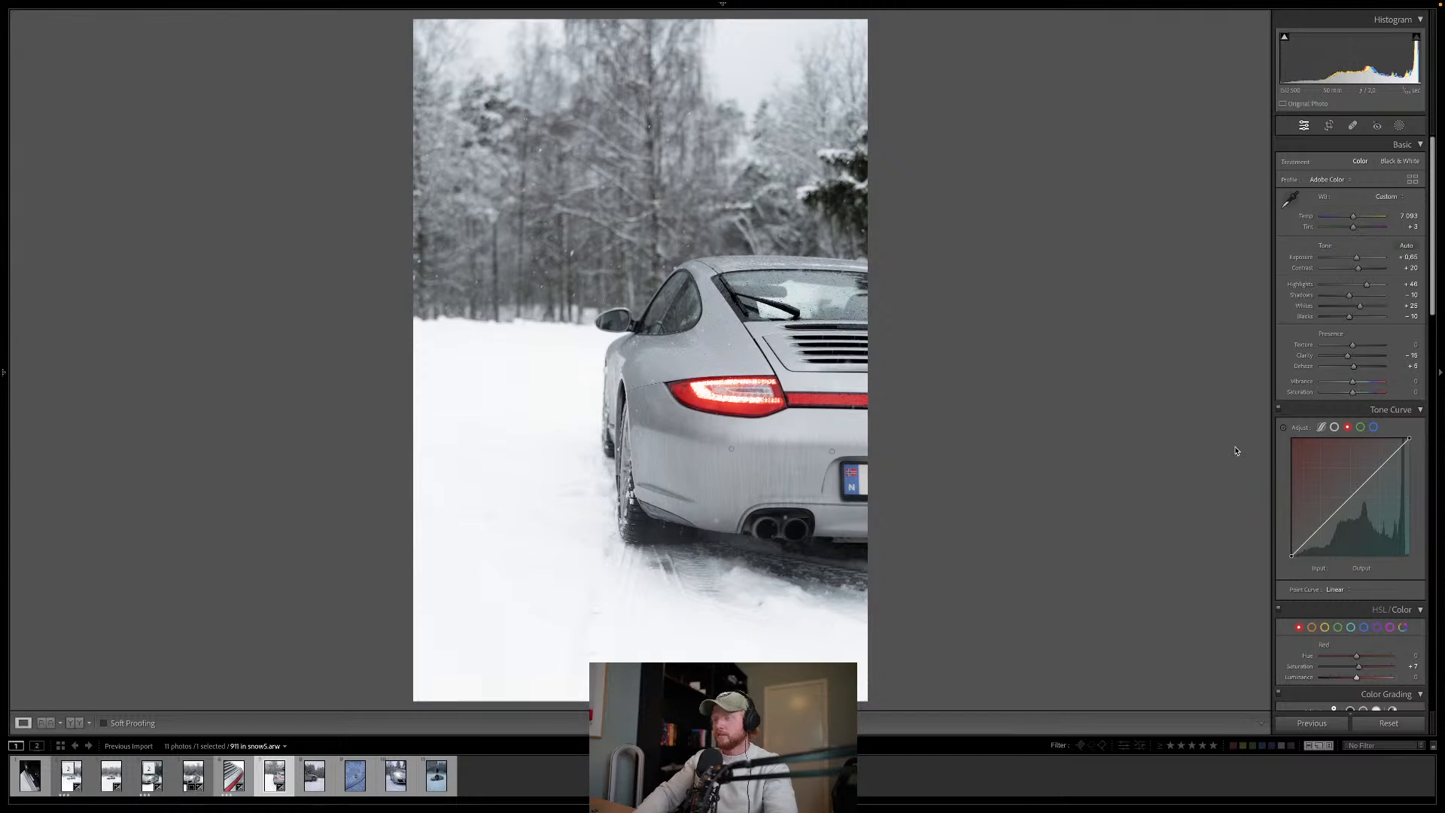
key(backslash)
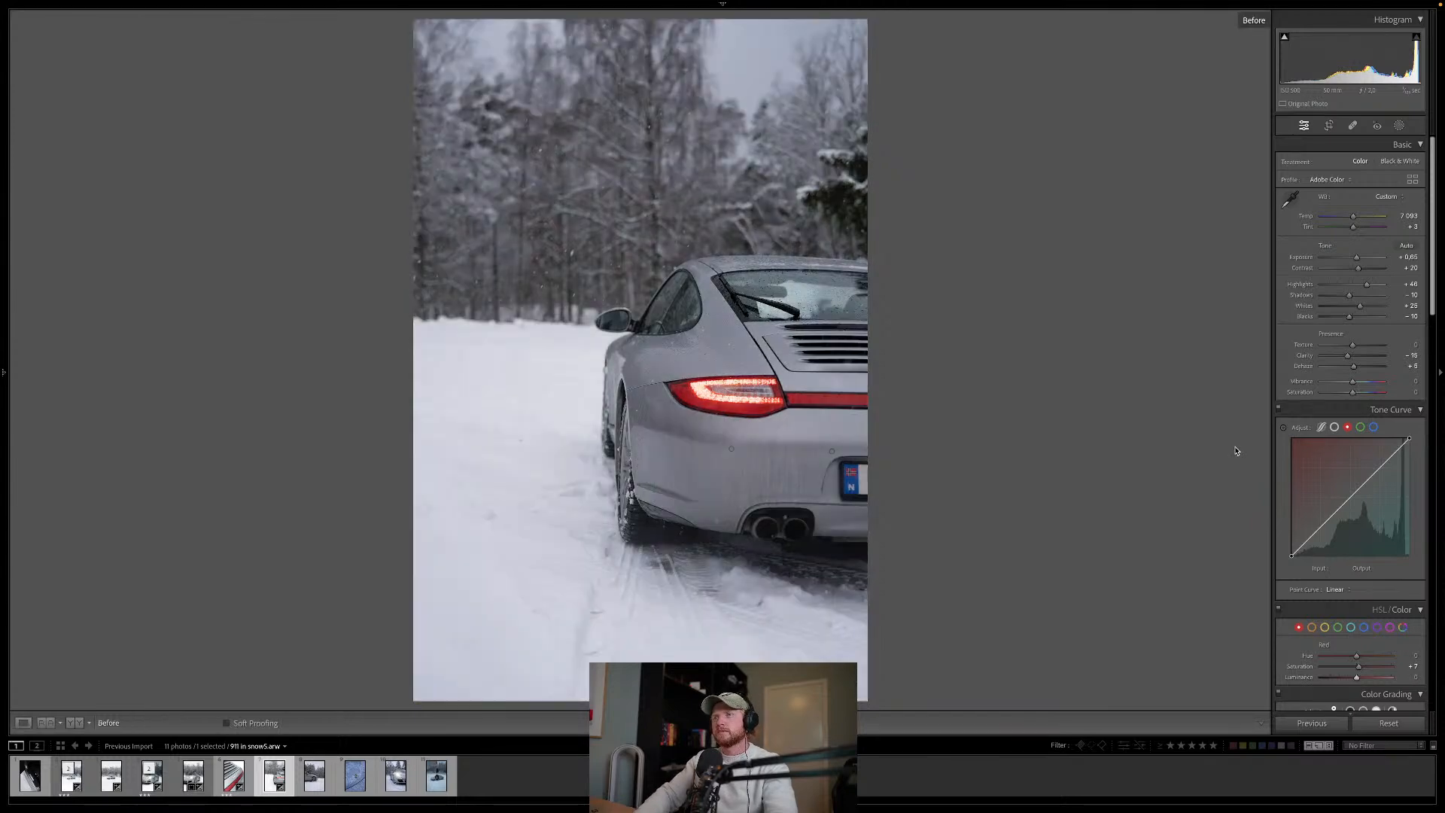
Step: Return to the edited view of the rear-end photo and lower its overall Exposure to about +0.3
key(backslash)
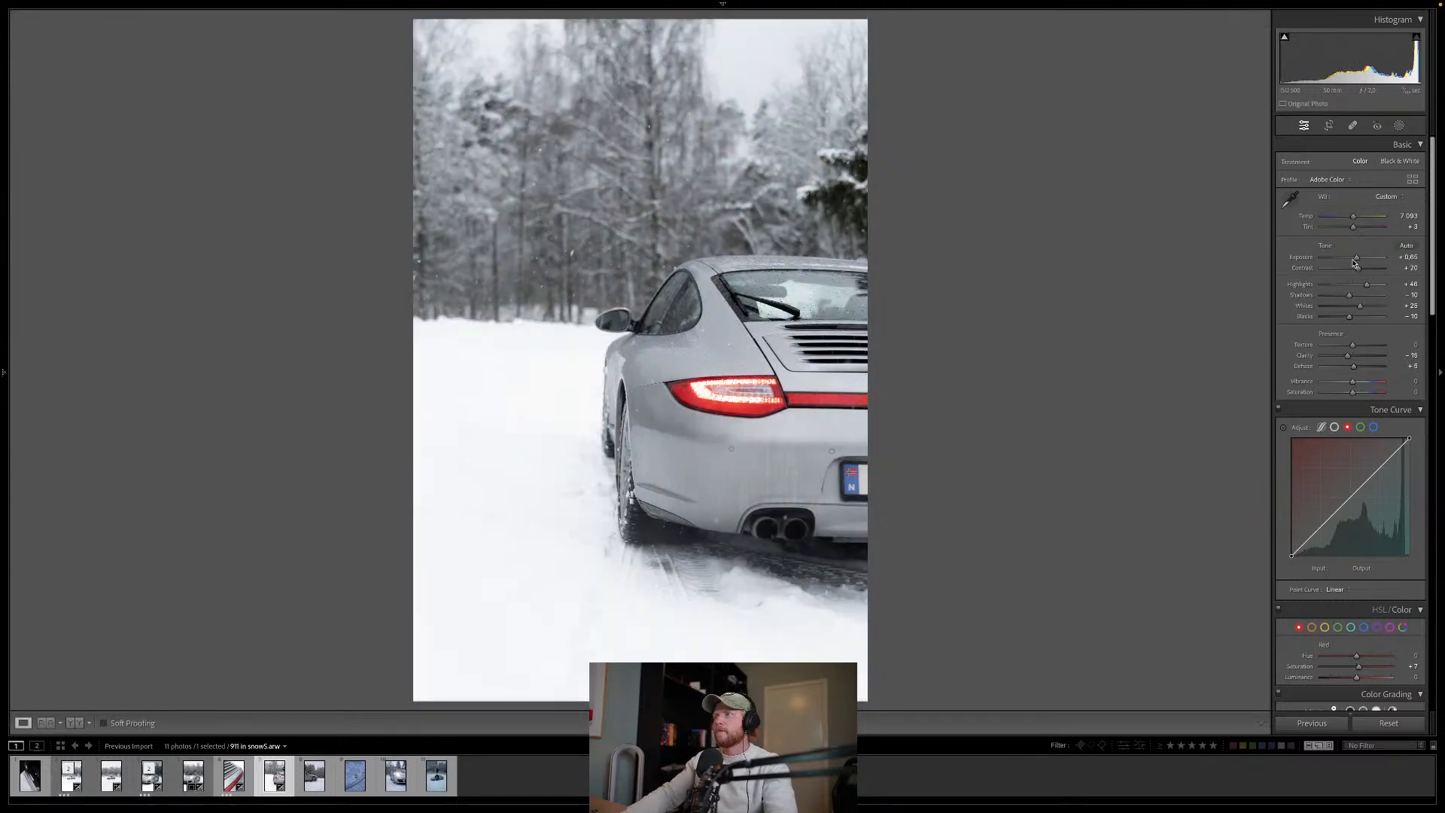
drag(1358, 257, 1356, 259)
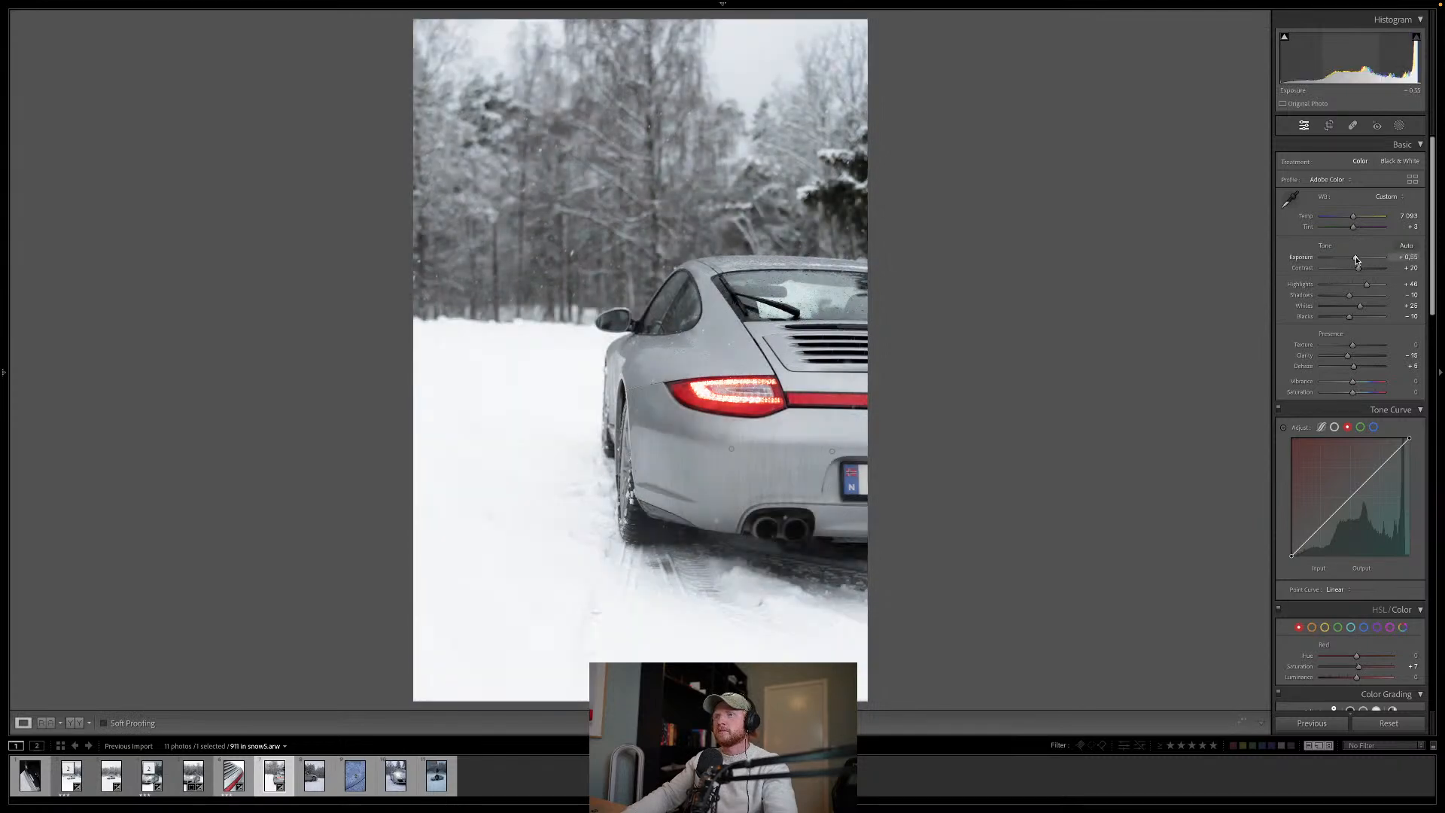
double_click(1357, 260)
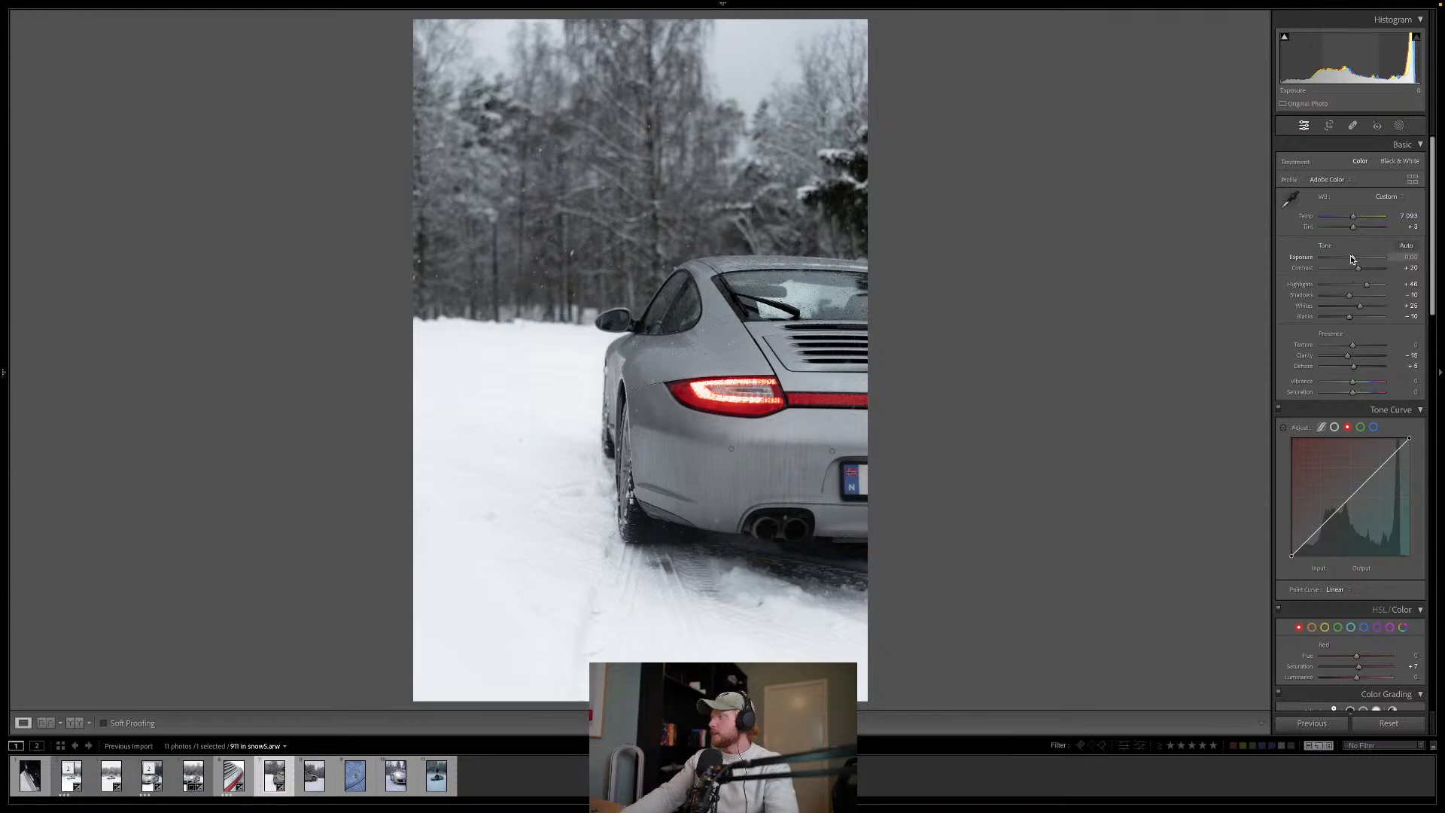
drag(1351, 259, 1354, 259)
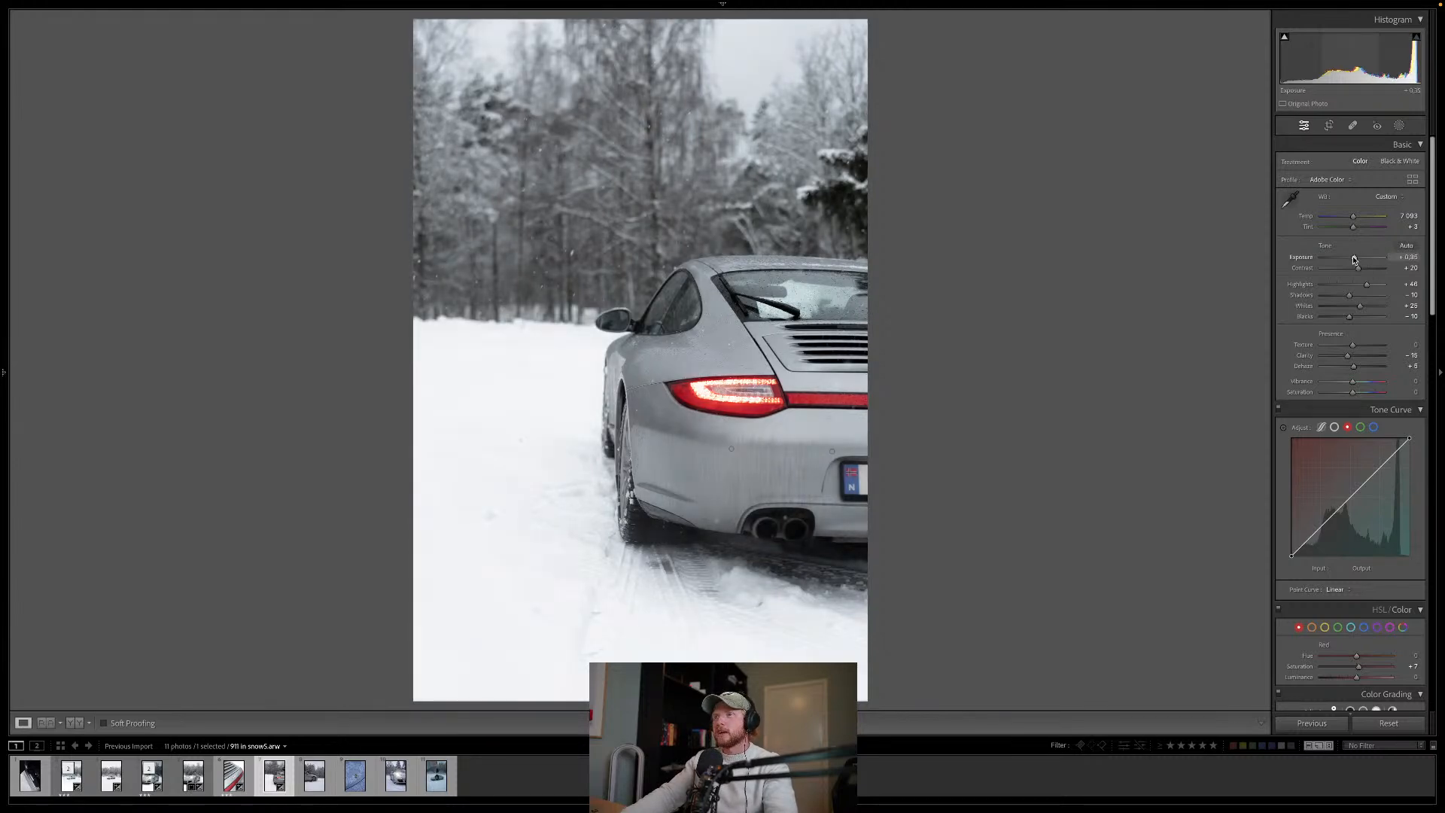
Step: Create an object-selection mask covering the whole car by painting roughly over its body
click(1401, 126)
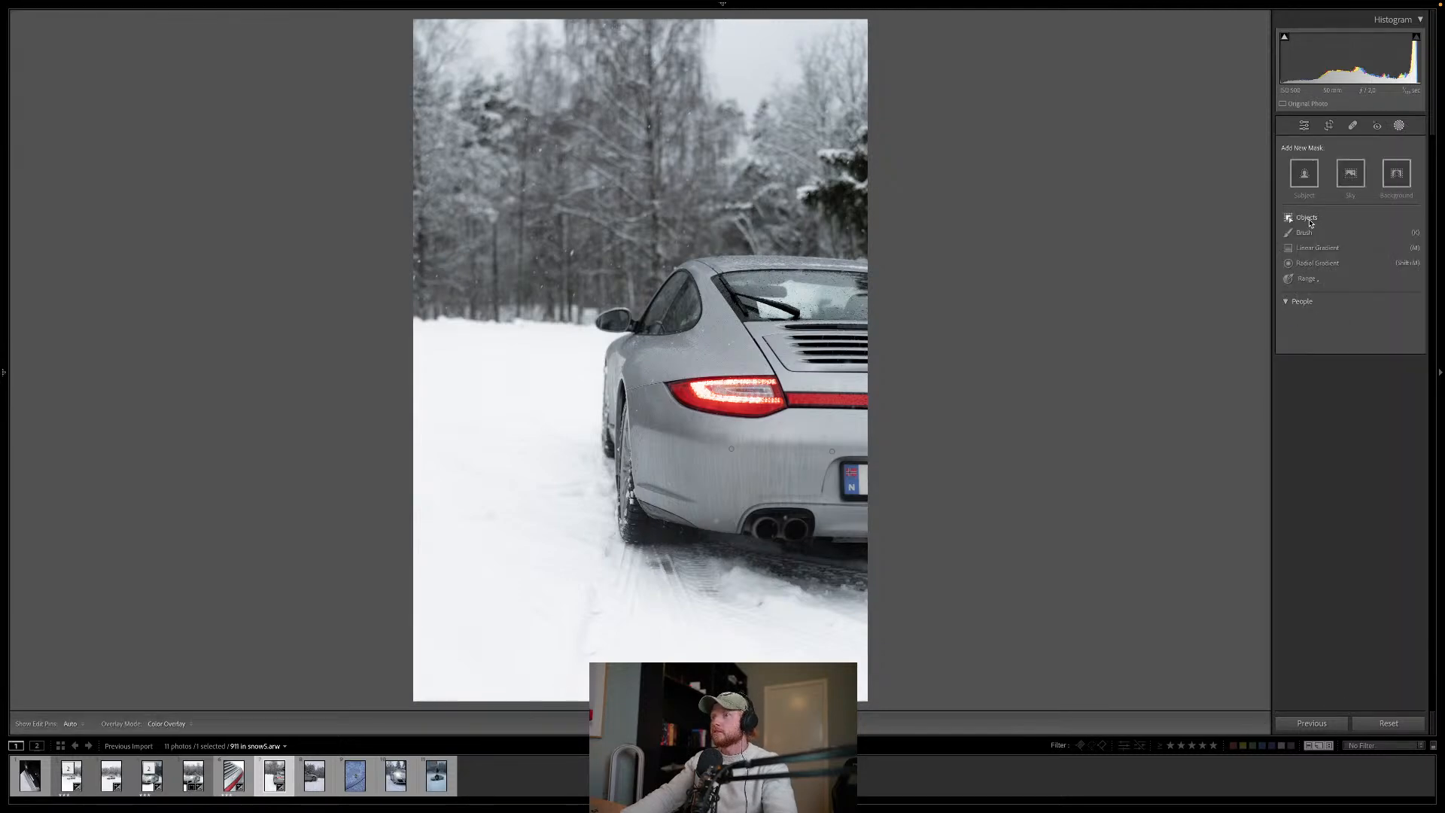
click(1308, 218)
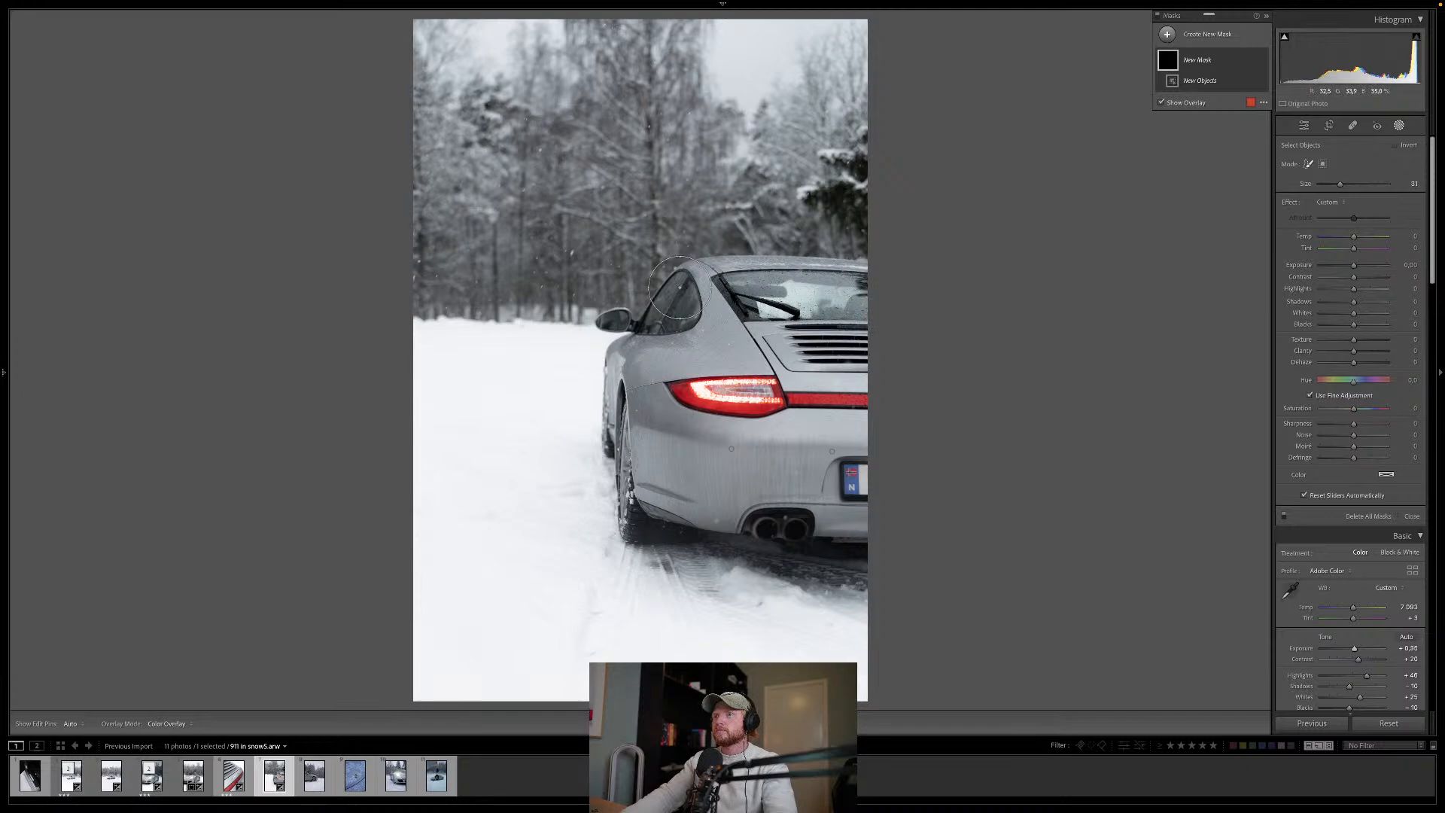
mouse_move(679, 287)
mouse_down()
mouse_move(859, 275)
mouse_move(725, 279)
mouse_move(630, 342)
mouse_move(618, 329)
mouse_move(633, 371)
mouse_move(632, 513)
mouse_move(649, 523)
mouse_move(893, 529)
mouse_move(661, 485)
mouse_move(656, 410)
mouse_move(668, 364)
mouse_move(716, 321)
mouse_move(825, 303)
mouse_move(896, 317)
mouse_move(752, 371)
mouse_move(693, 444)
mouse_move(698, 468)
mouse_move(878, 482)
mouse_move(856, 330)
mouse_move(842, 419)
mouse_move(800, 448)
mouse_move(812, 390)
mouse_move(754, 397)
mouse_move(740, 436)
mouse_up()
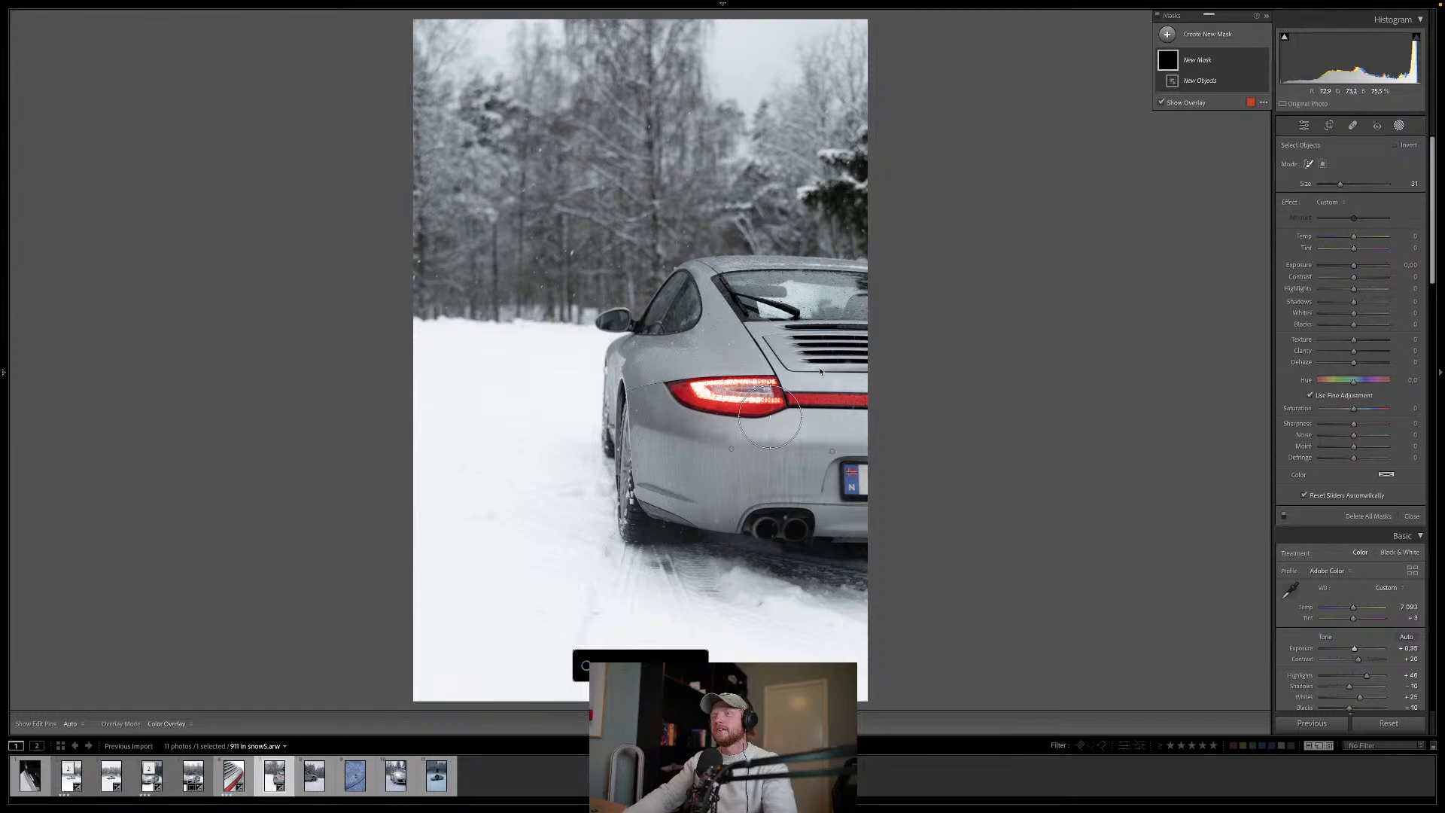
click(781, 377)
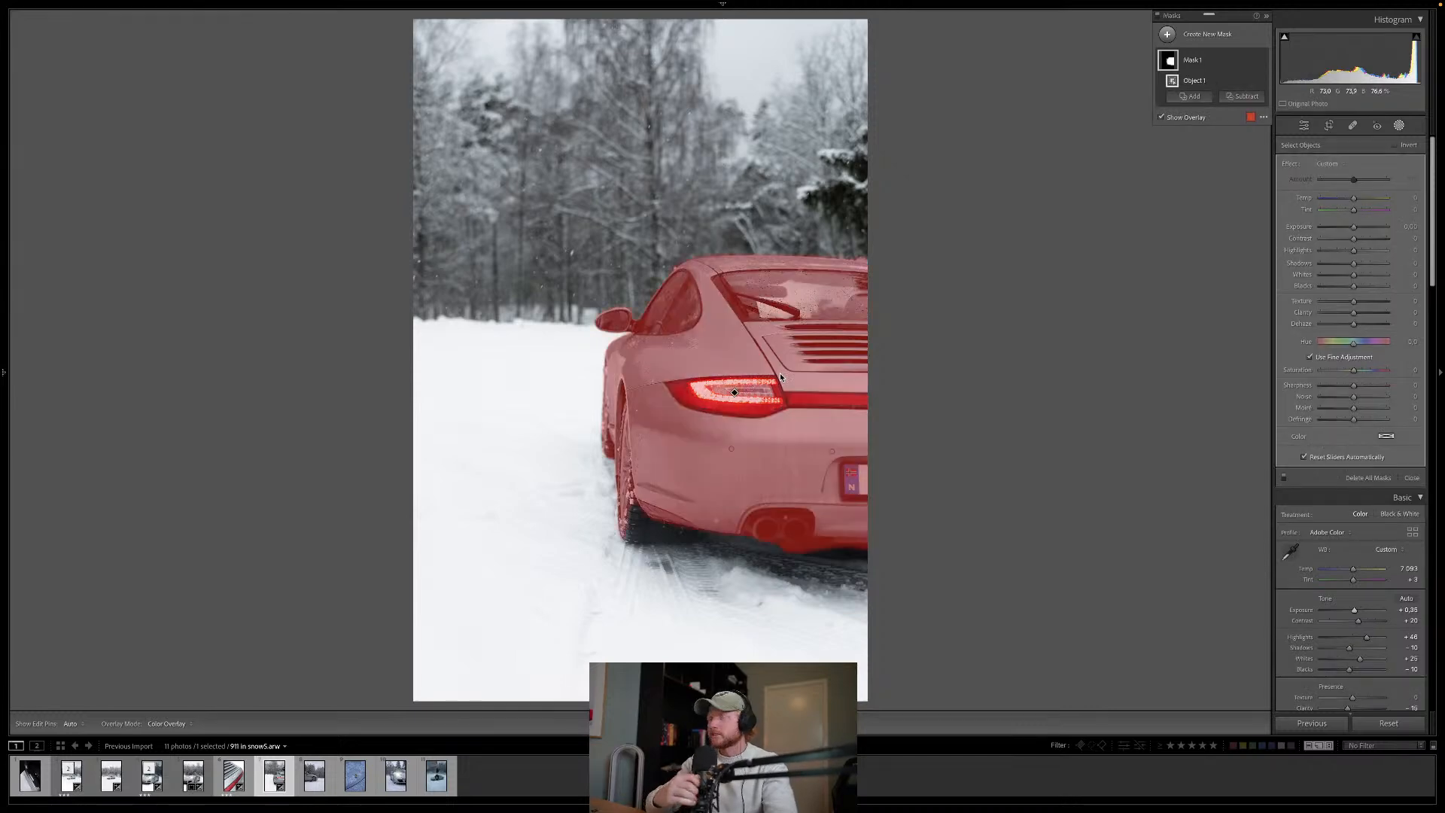
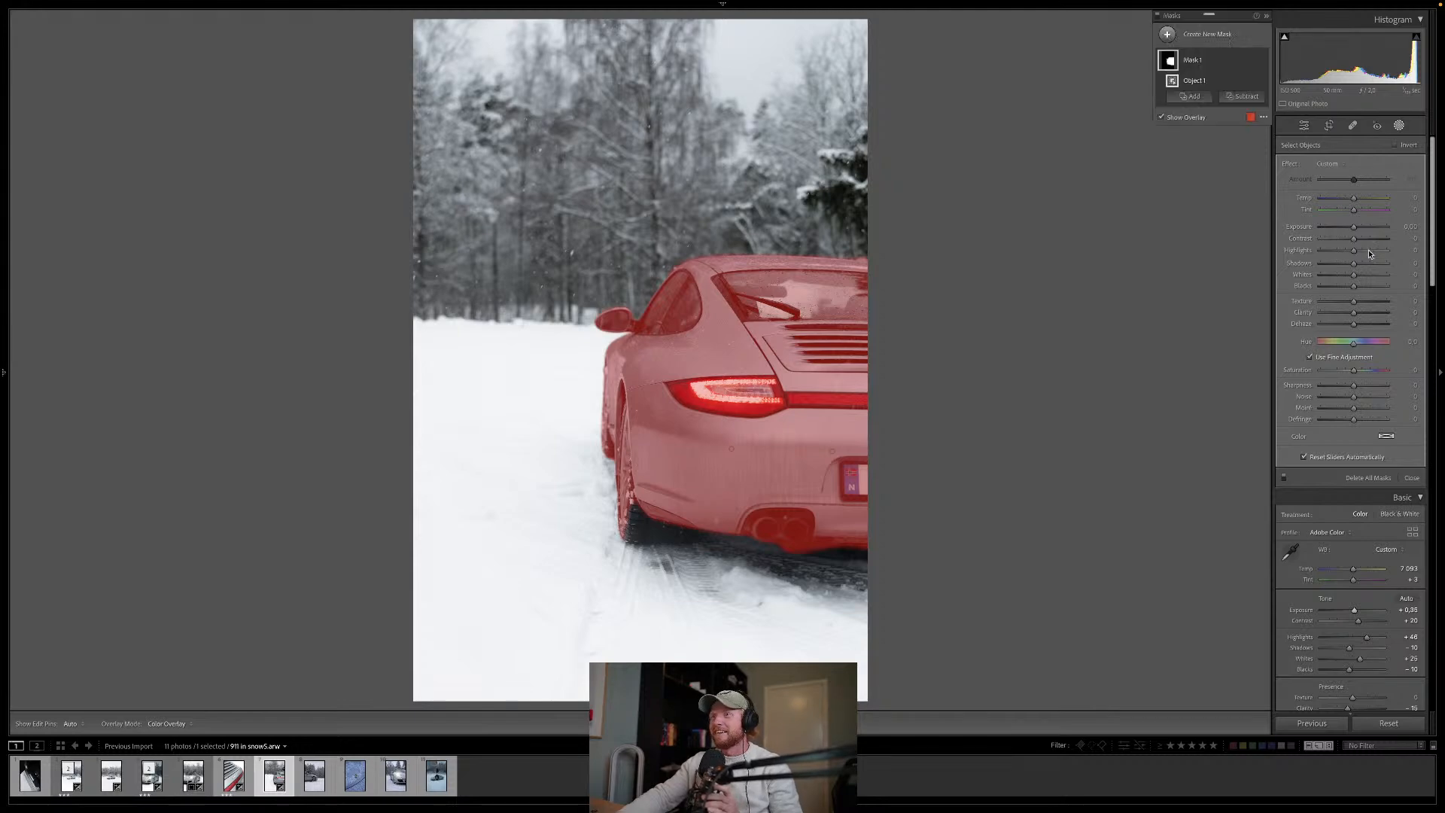
Step: Raise the car mask's Highlights to about 35 and its Whites slightly, and leave masking
drag(1368, 250, 1368, 252)
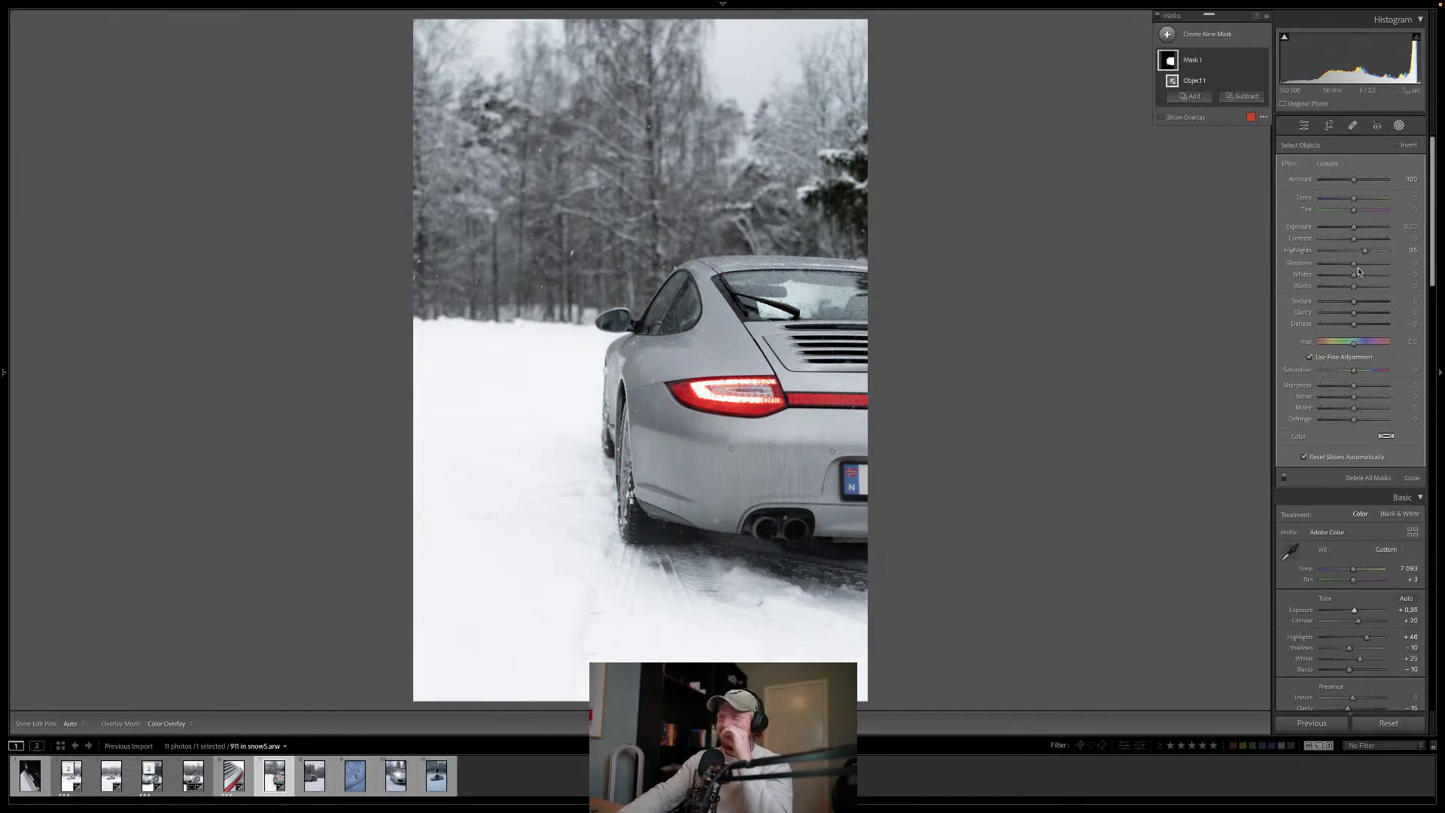
drag(1359, 279, 1359, 278)
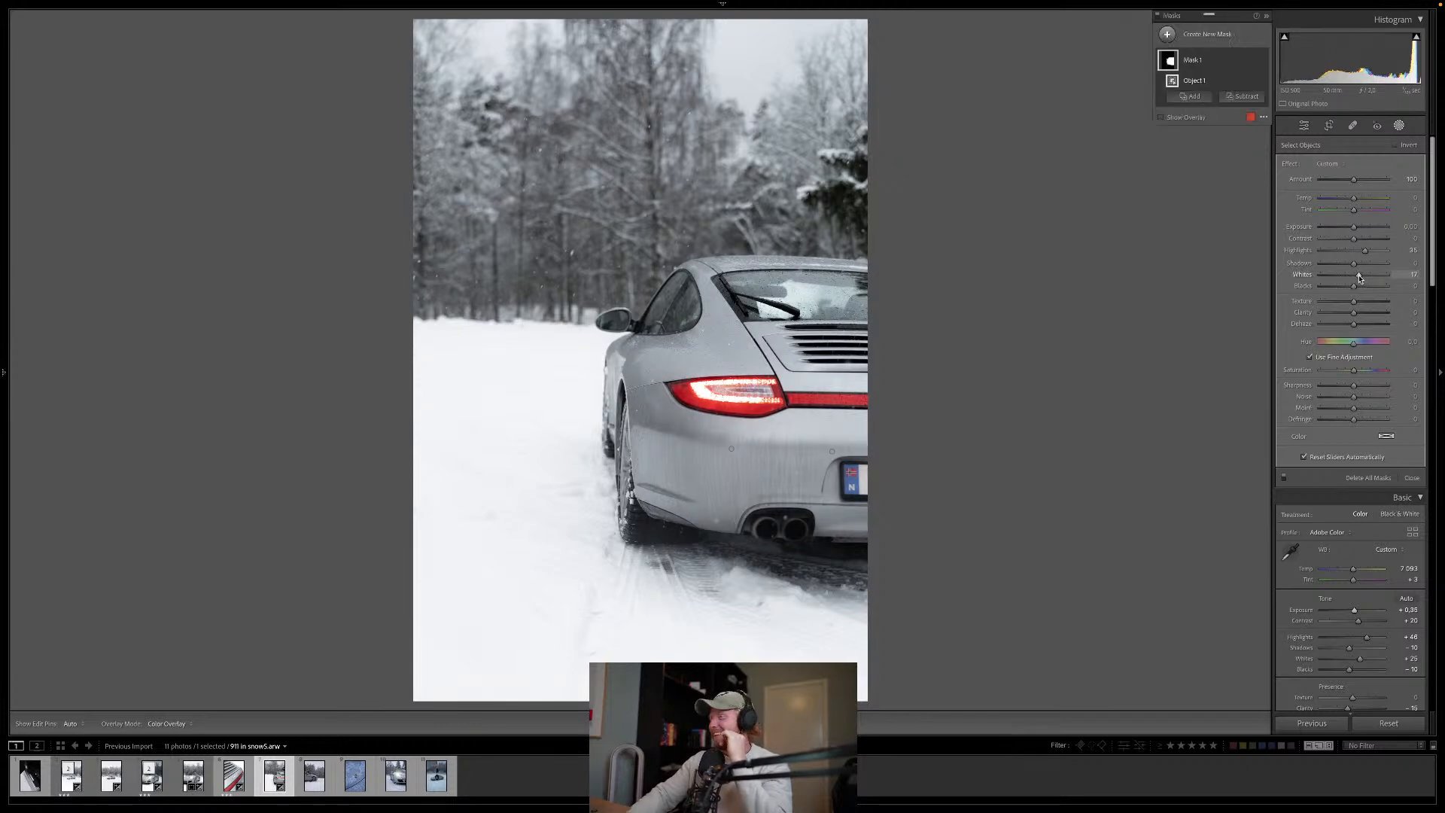
key(shift+w)
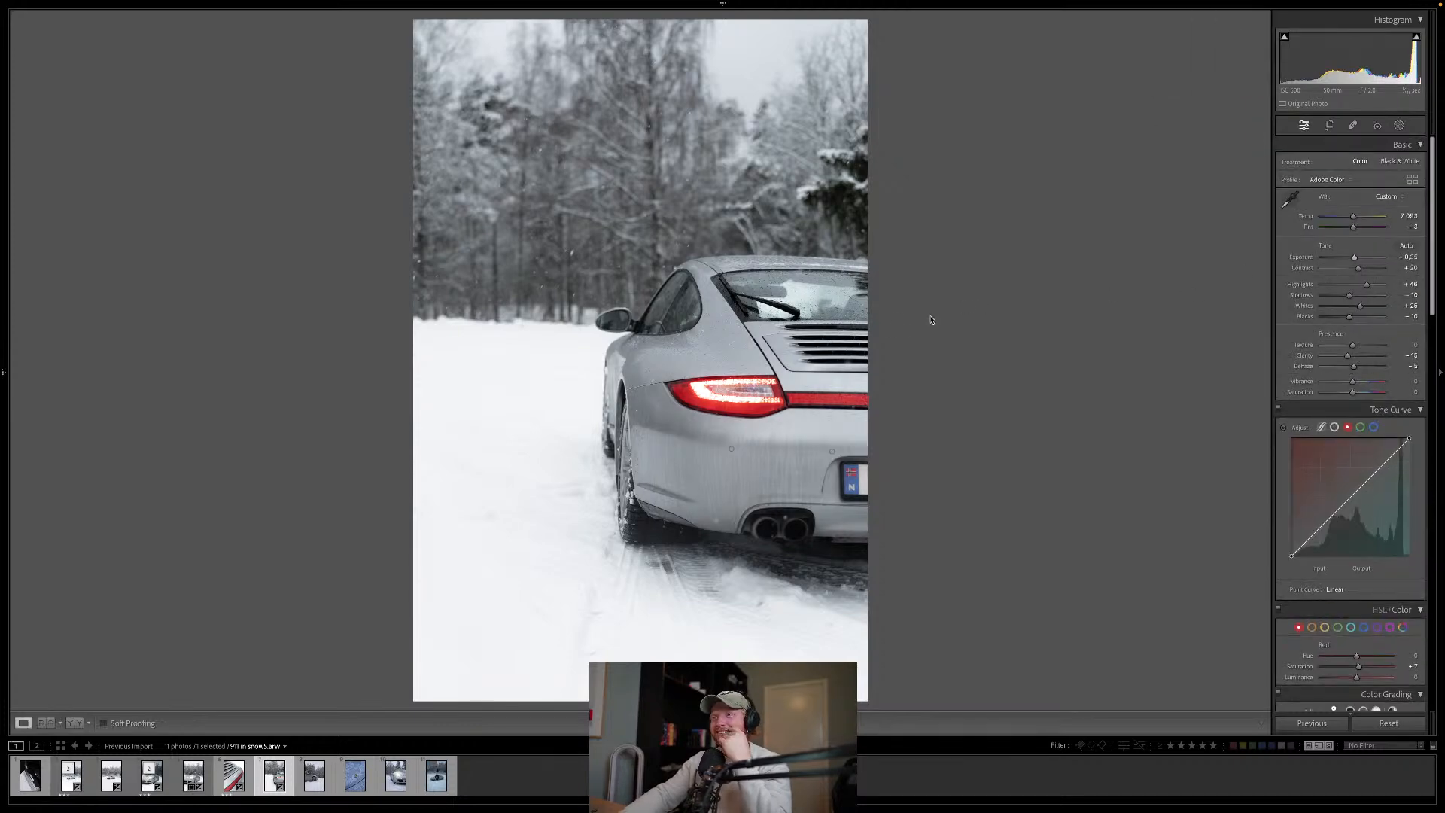
Step: Add a brush mask for the tail light with Exposure about -0.46 and Highlights about -27, hiding the overlay and edit pins
click(730, 363)
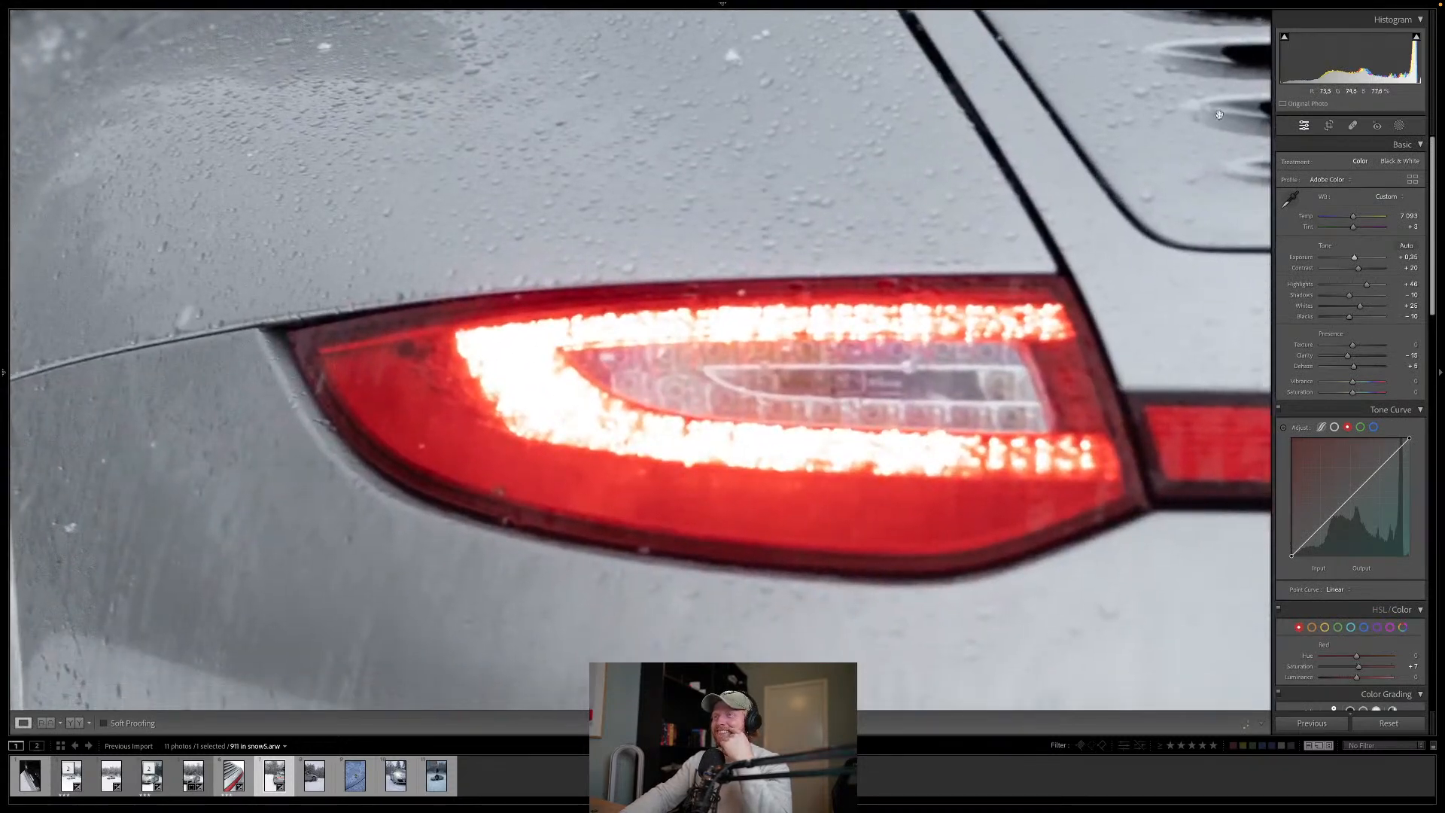
click(1400, 125)
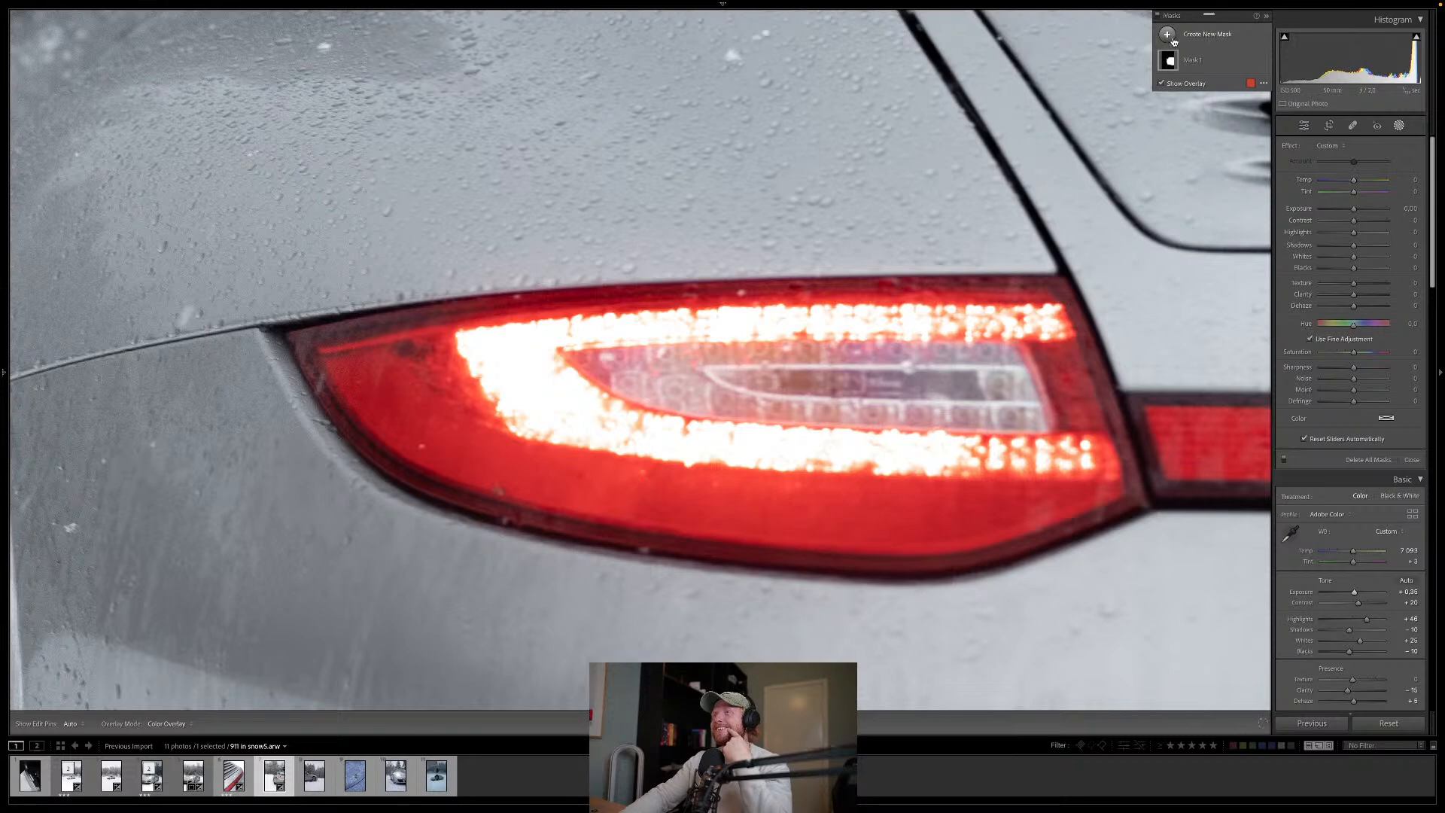
click(1168, 34)
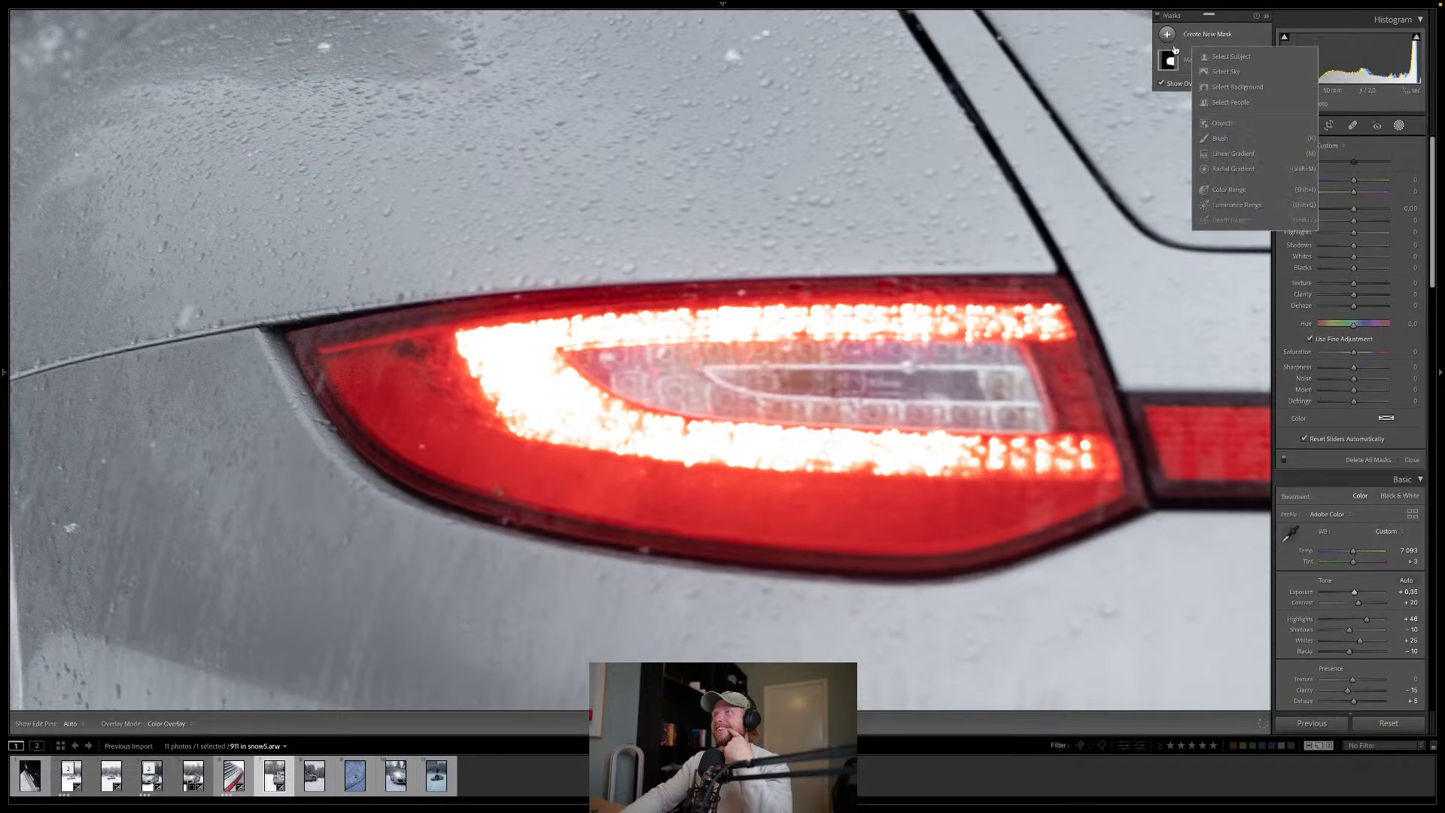
click(1221, 138)
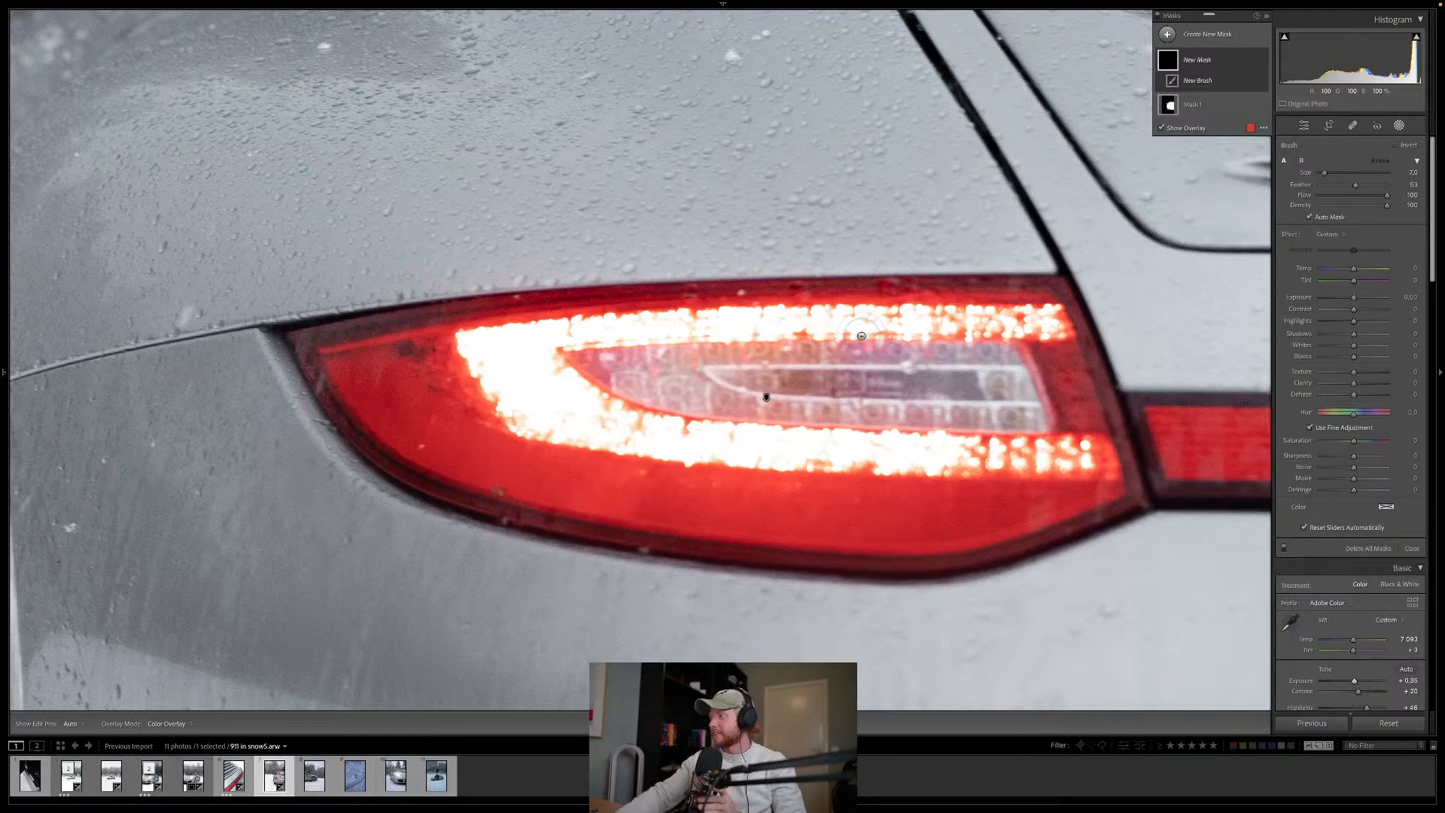
key(o)
drag(1353, 297, 1346, 322)
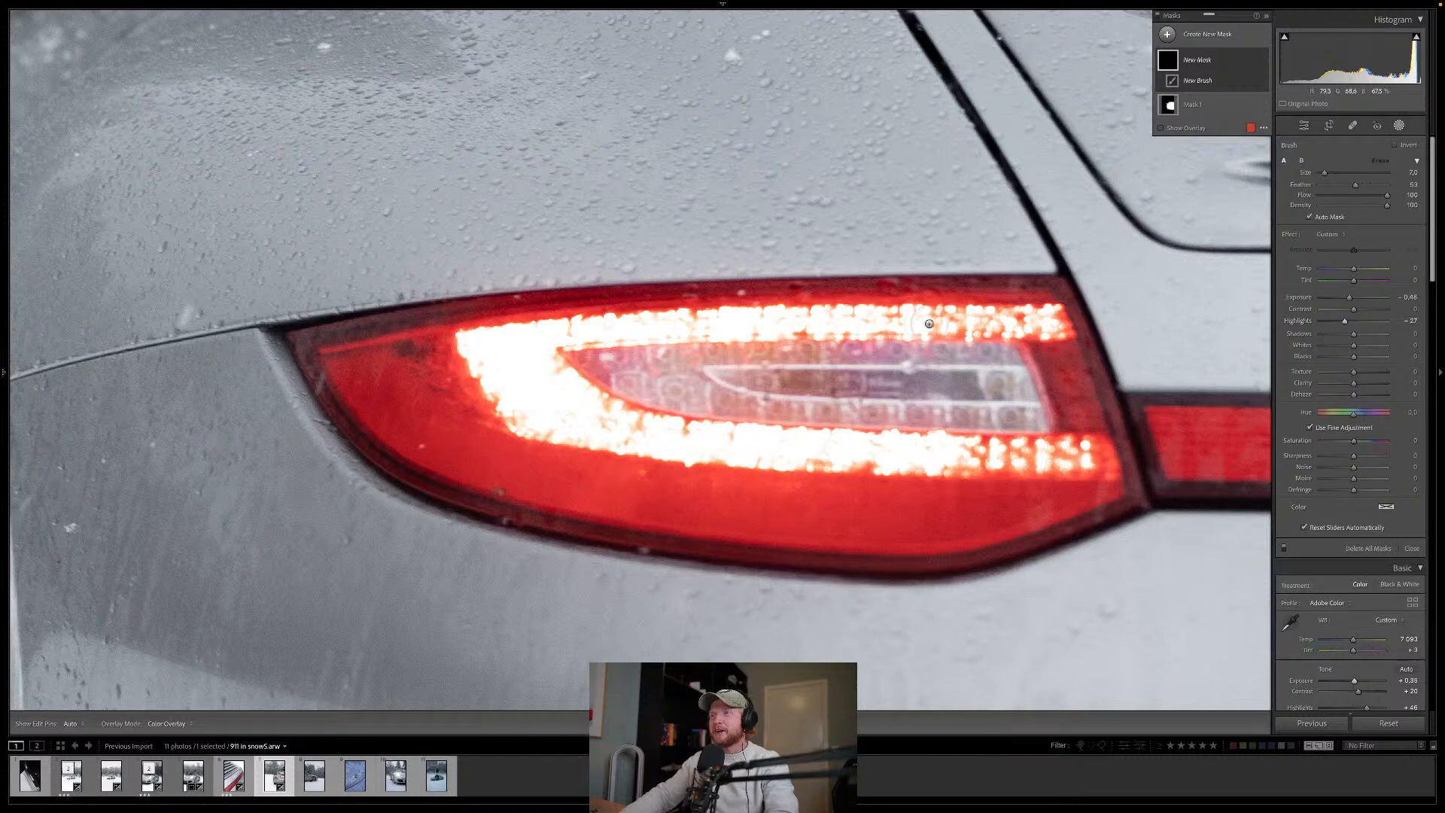
key(h)
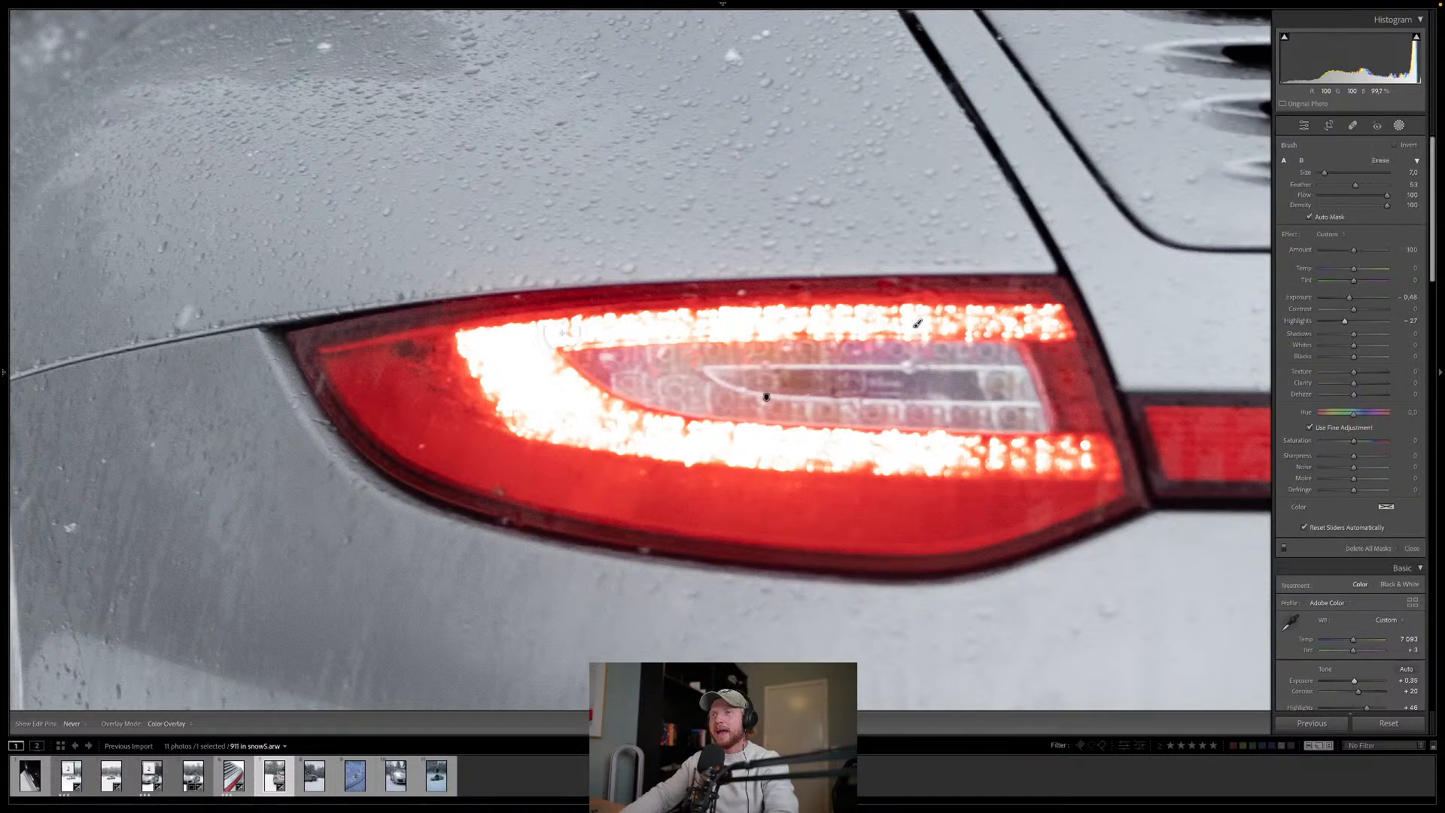
Step: Paint the brush mask over the tail light's glowing LED strips and lower the mask's Exposure to about -0.9
mouse_move(484, 345)
mouse_down()
mouse_move(534, 422)
mouse_move(951, 454)
mouse_move(667, 435)
mouse_move(614, 423)
mouse_move(528, 356)
mouse_move(533, 384)
mouse_move(508, 351)
mouse_move(736, 330)
mouse_up()
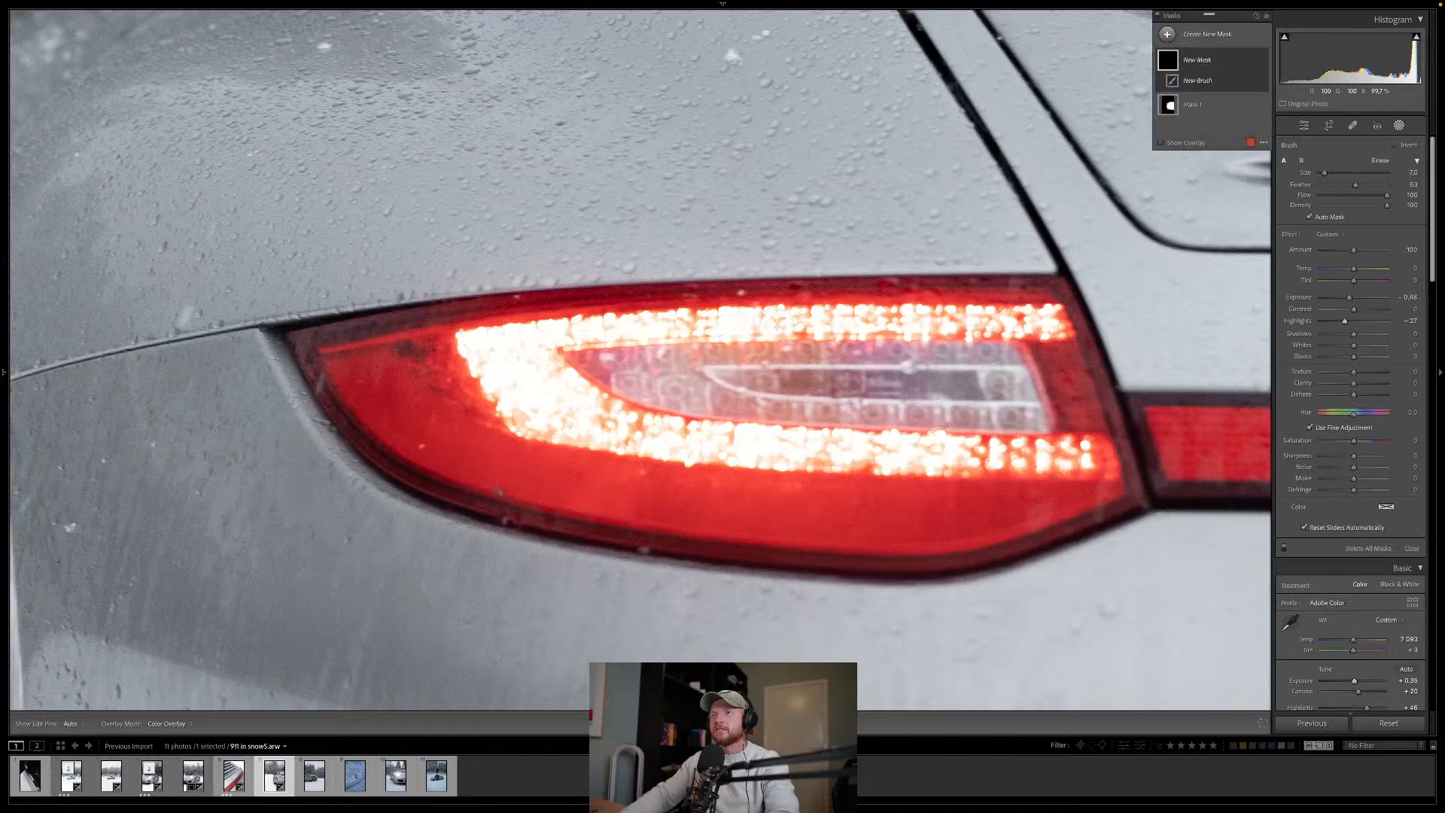
mouse_move(1039, 323)
mouse_down()
mouse_move(933, 324)
mouse_move(1065, 433)
mouse_up()
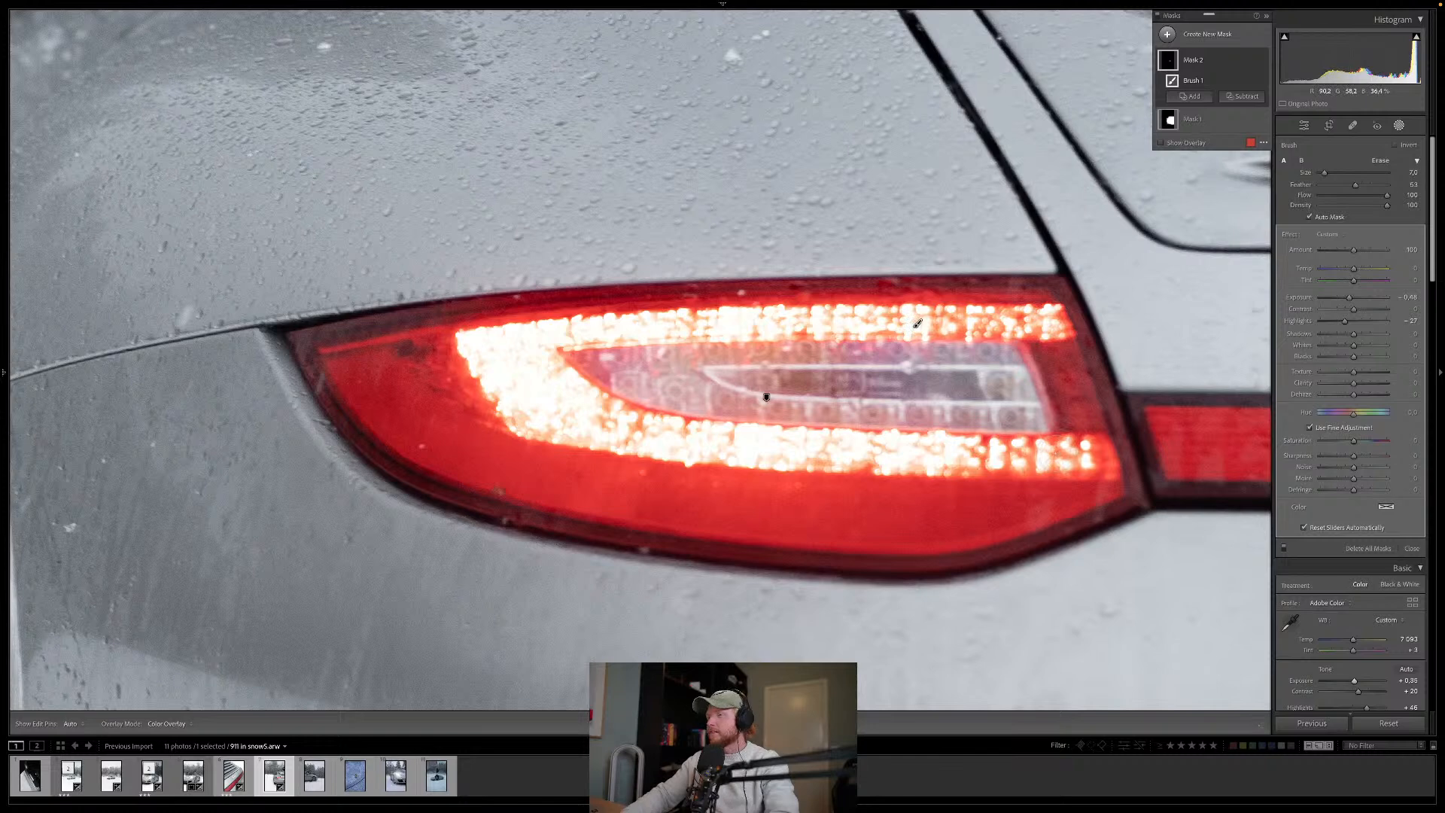
mouse_move(918, 323)
mouse_down()
mouse_move(1054, 459)
mouse_move(1069, 456)
mouse_up()
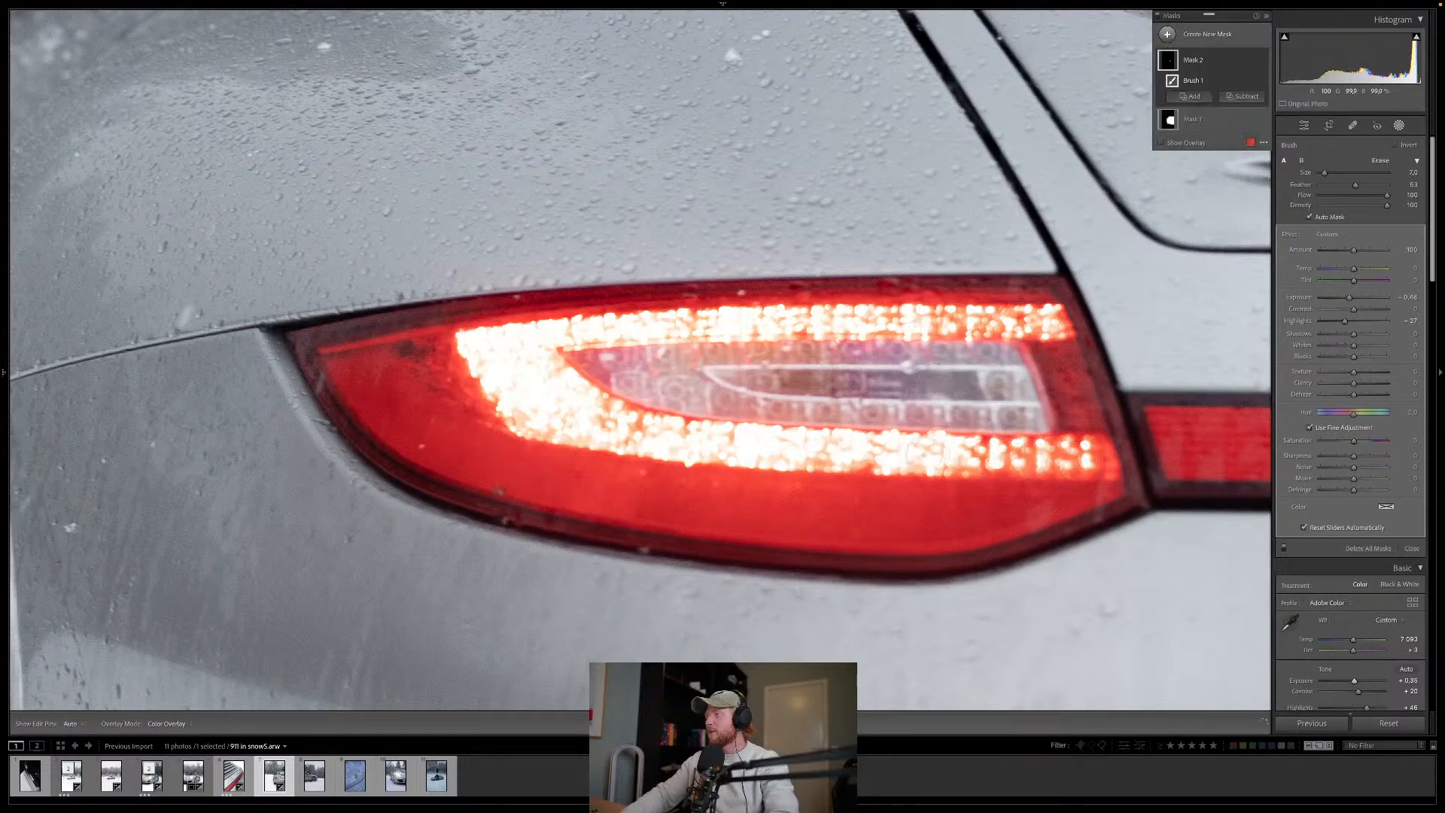
mouse_move(901, 451)
mouse_down()
mouse_move(621, 429)
mouse_move(770, 434)
mouse_up()
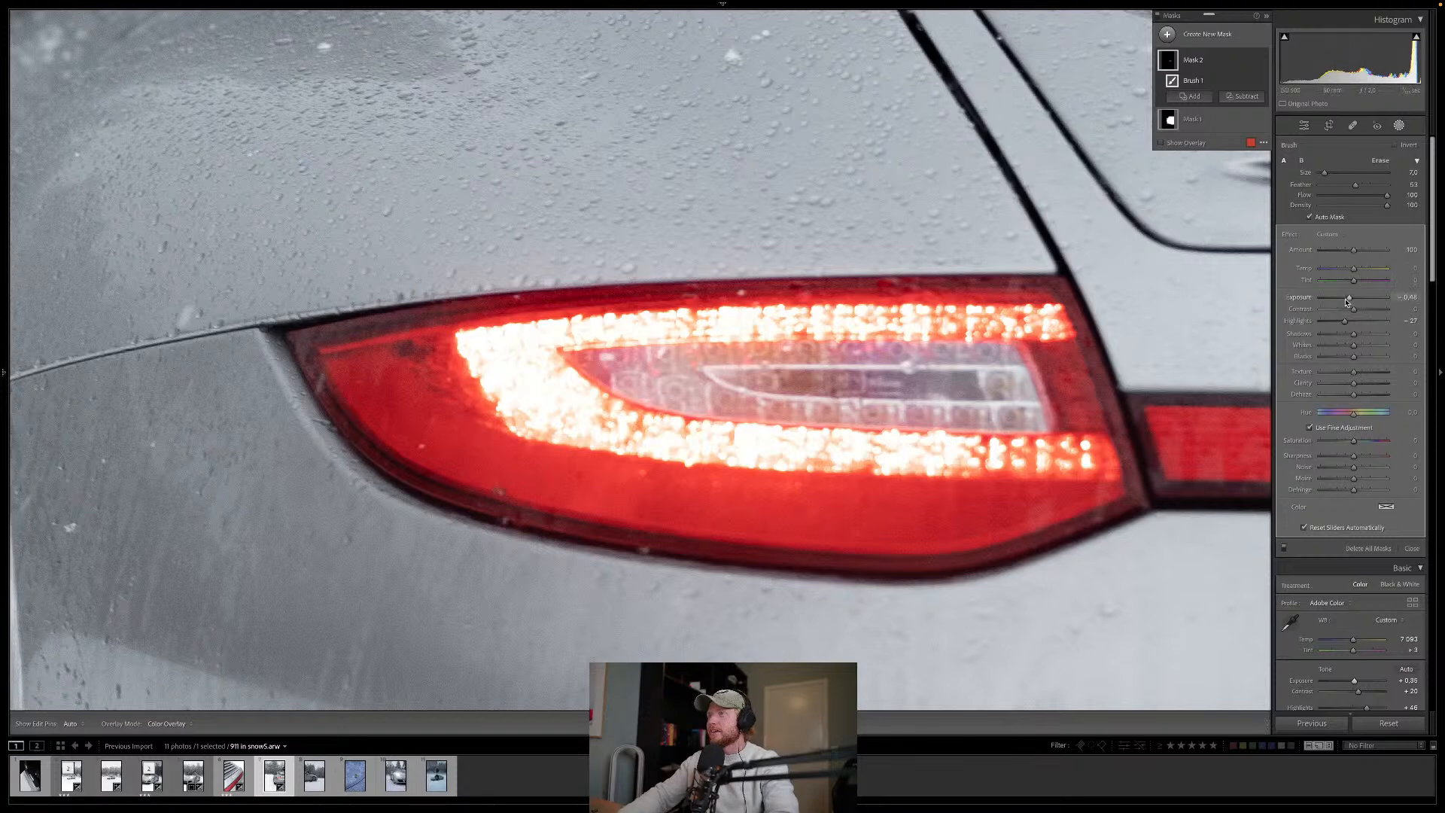
drag(1349, 299, 1348, 302)
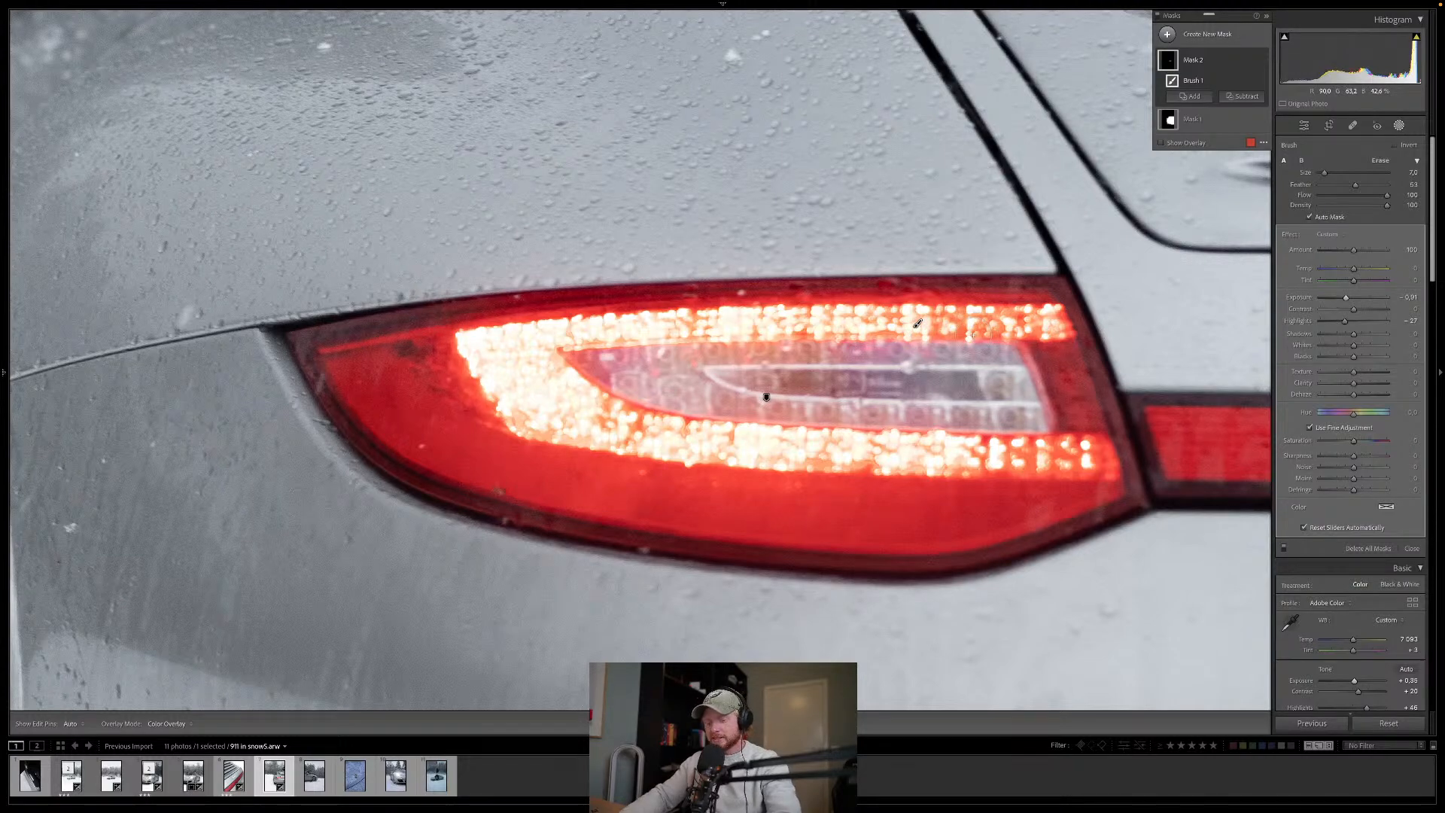
key(shift+w)
key(z)
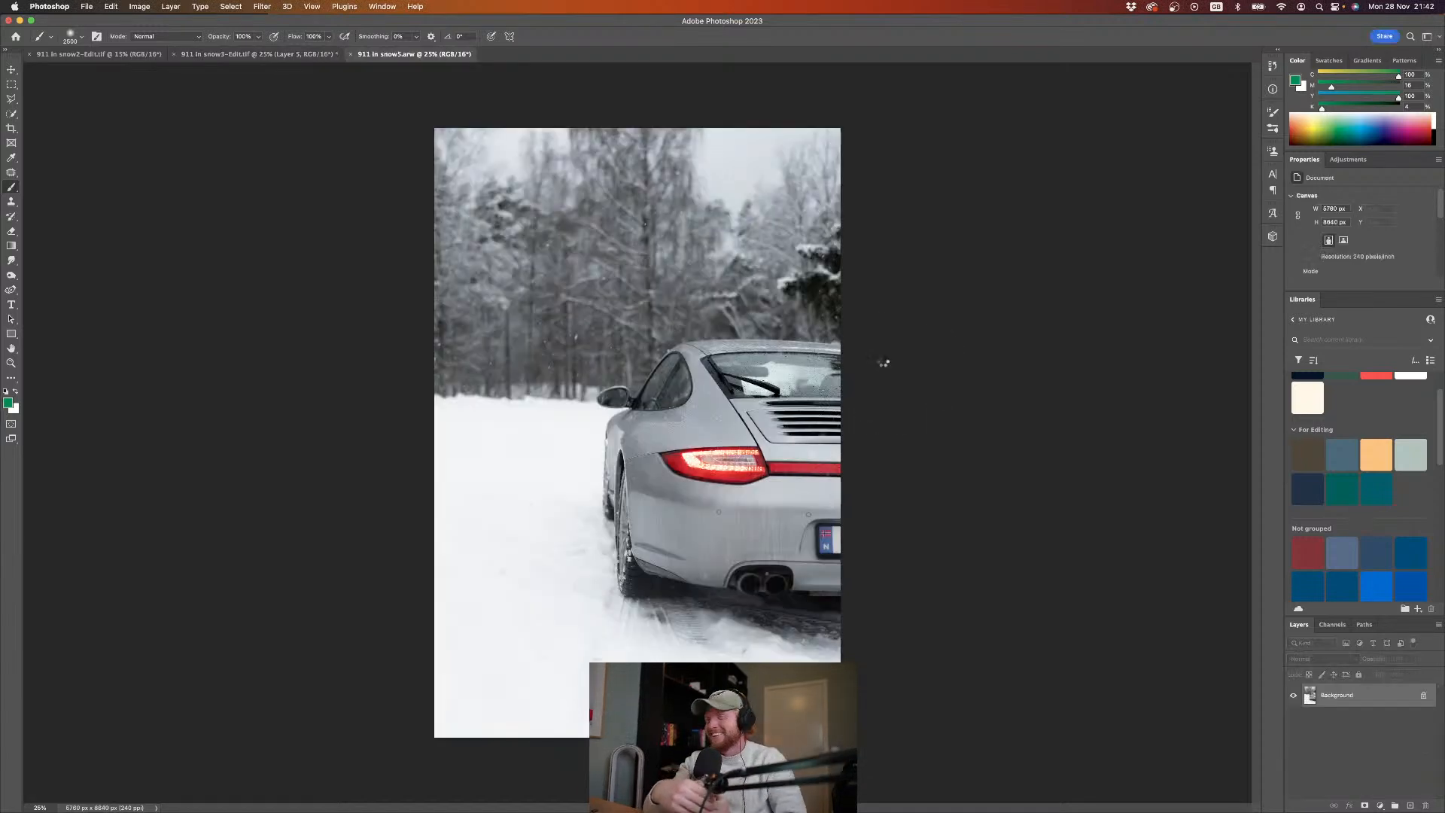
Step: In Photoshop, close 911 in snow3-Edit.tif without saving and close 911 in snow2-Edit.tif, keeping only 911 in snow5.arw open
click(178, 56)
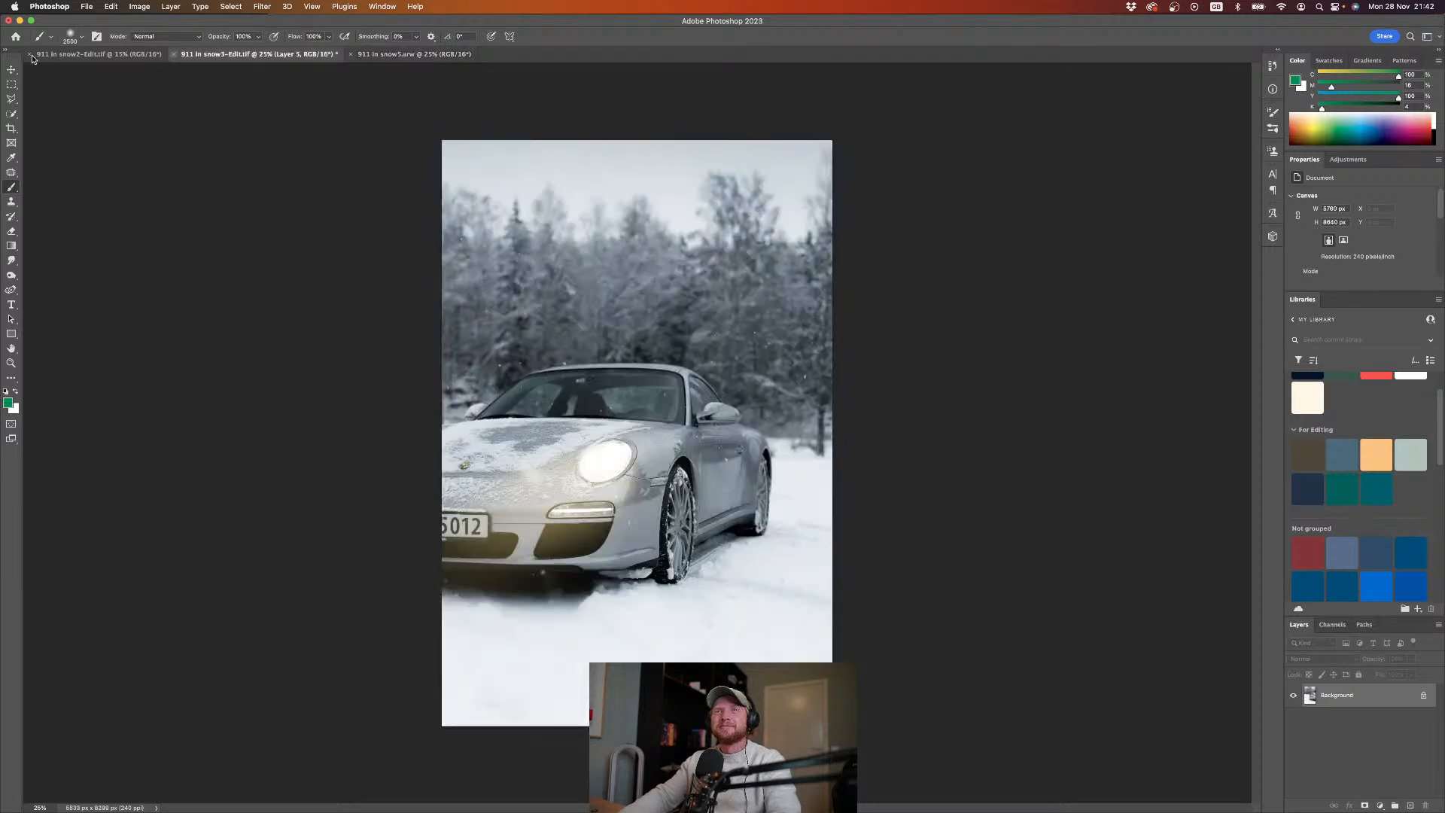
key(super+w)
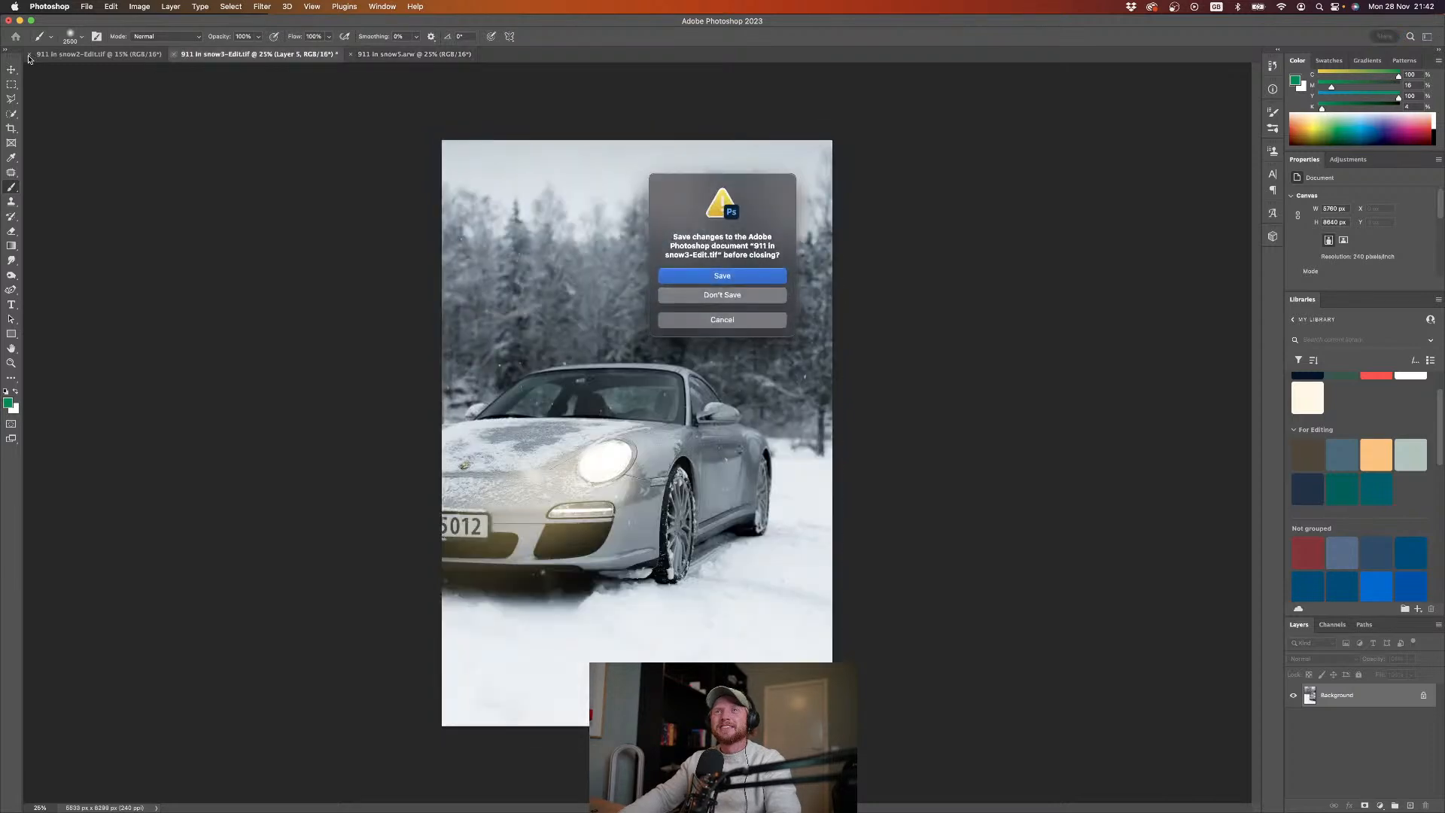
click(716, 297)
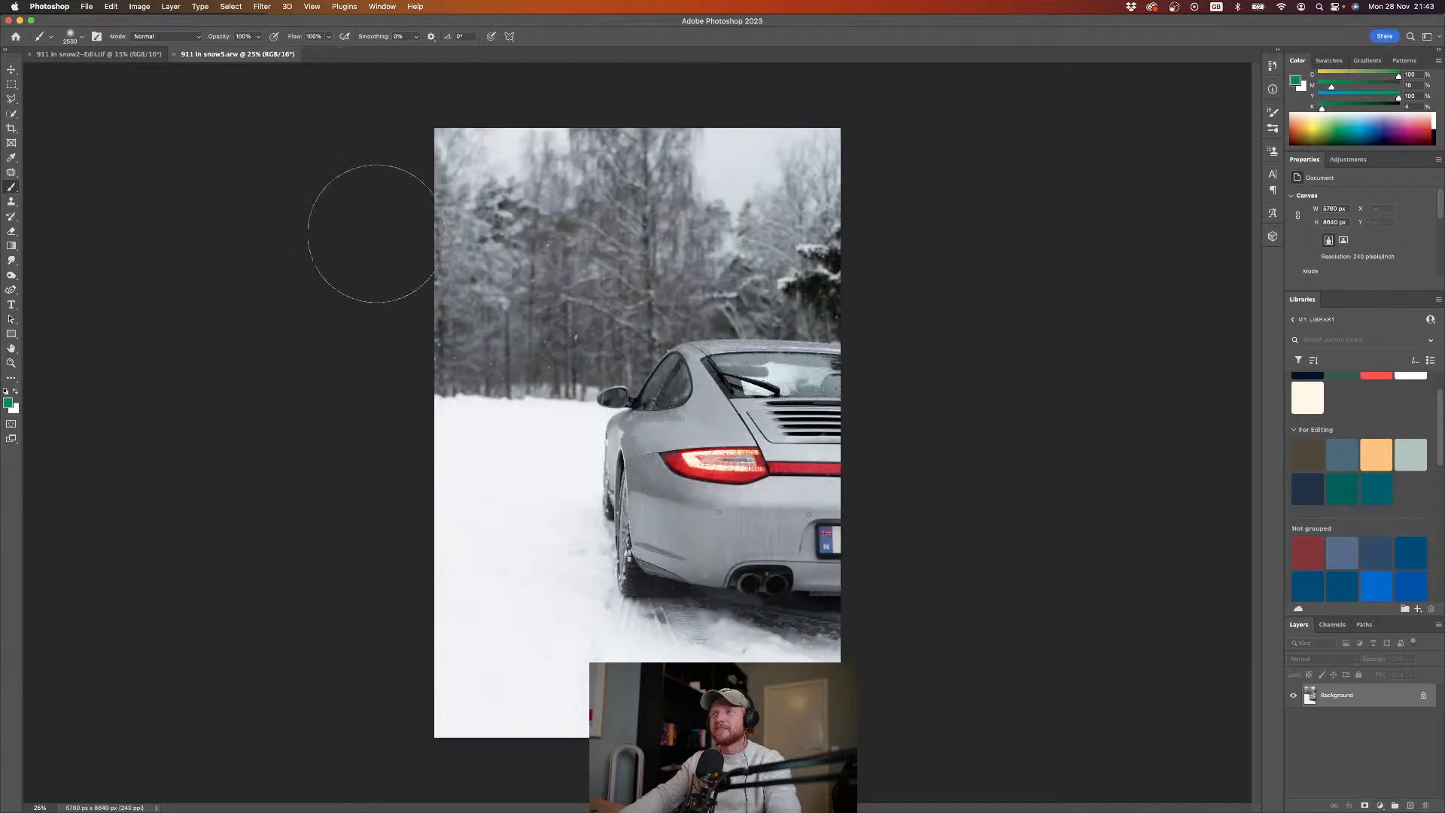
click(31, 55)
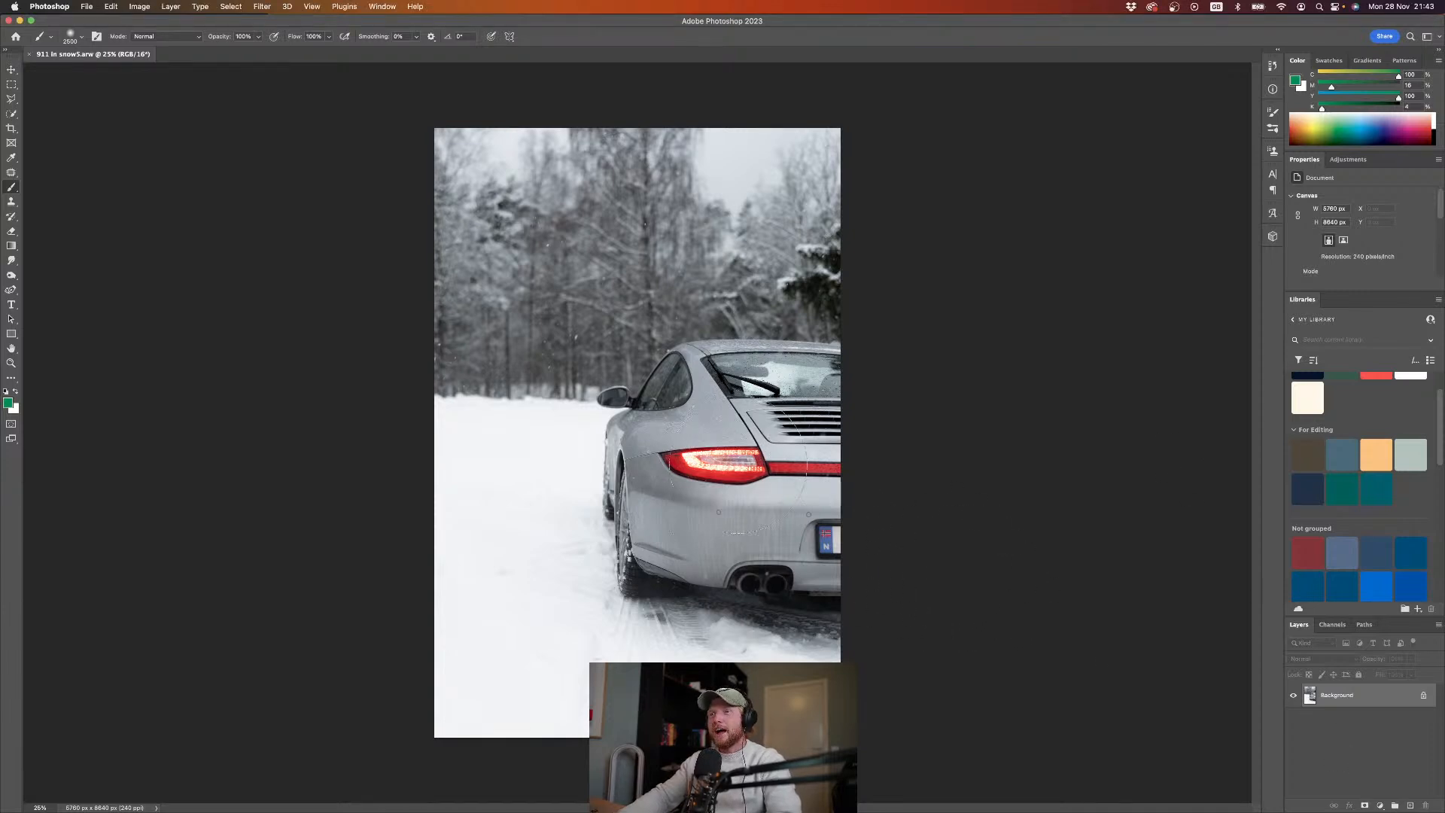
Step: Add a new layer above the background and fill it with the muted blue swatch from the For Editing library group
click(1411, 800)
key(g)
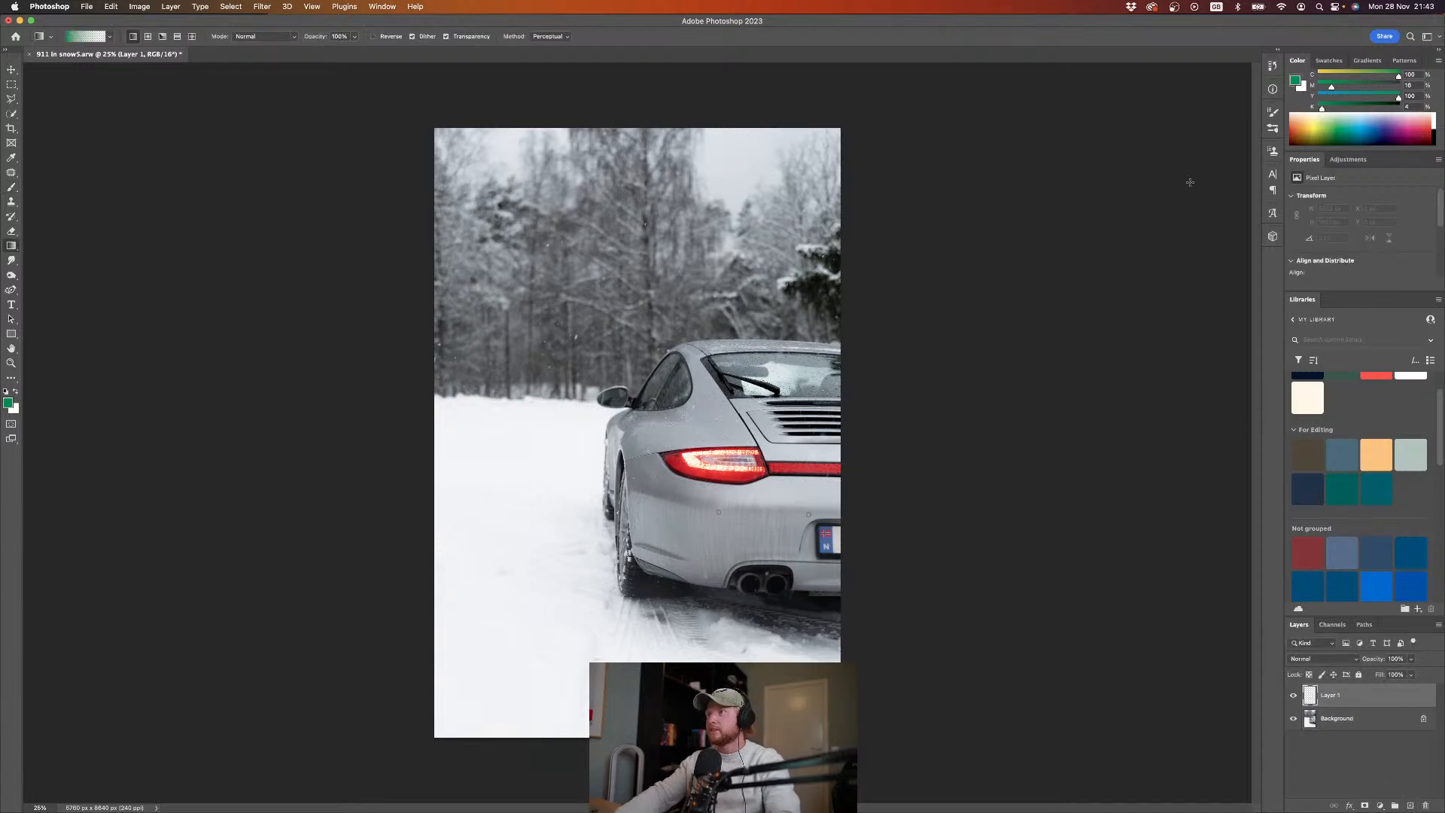
click(1357, 453)
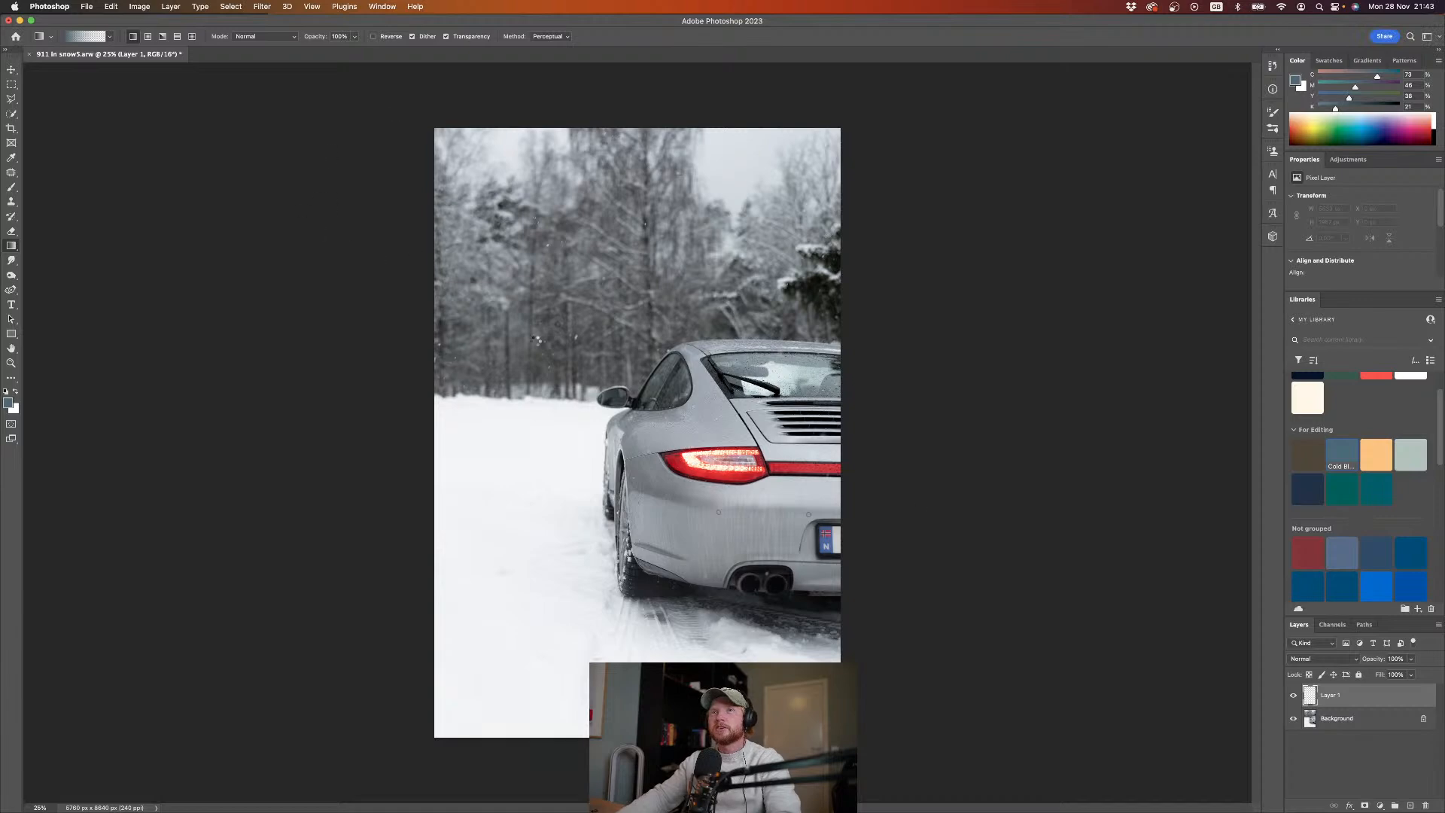
key(alt+BackSpace)
Step: Set the blue fill layer's blend mode to Soft Light and its opacity to 80%
click(1313, 659)
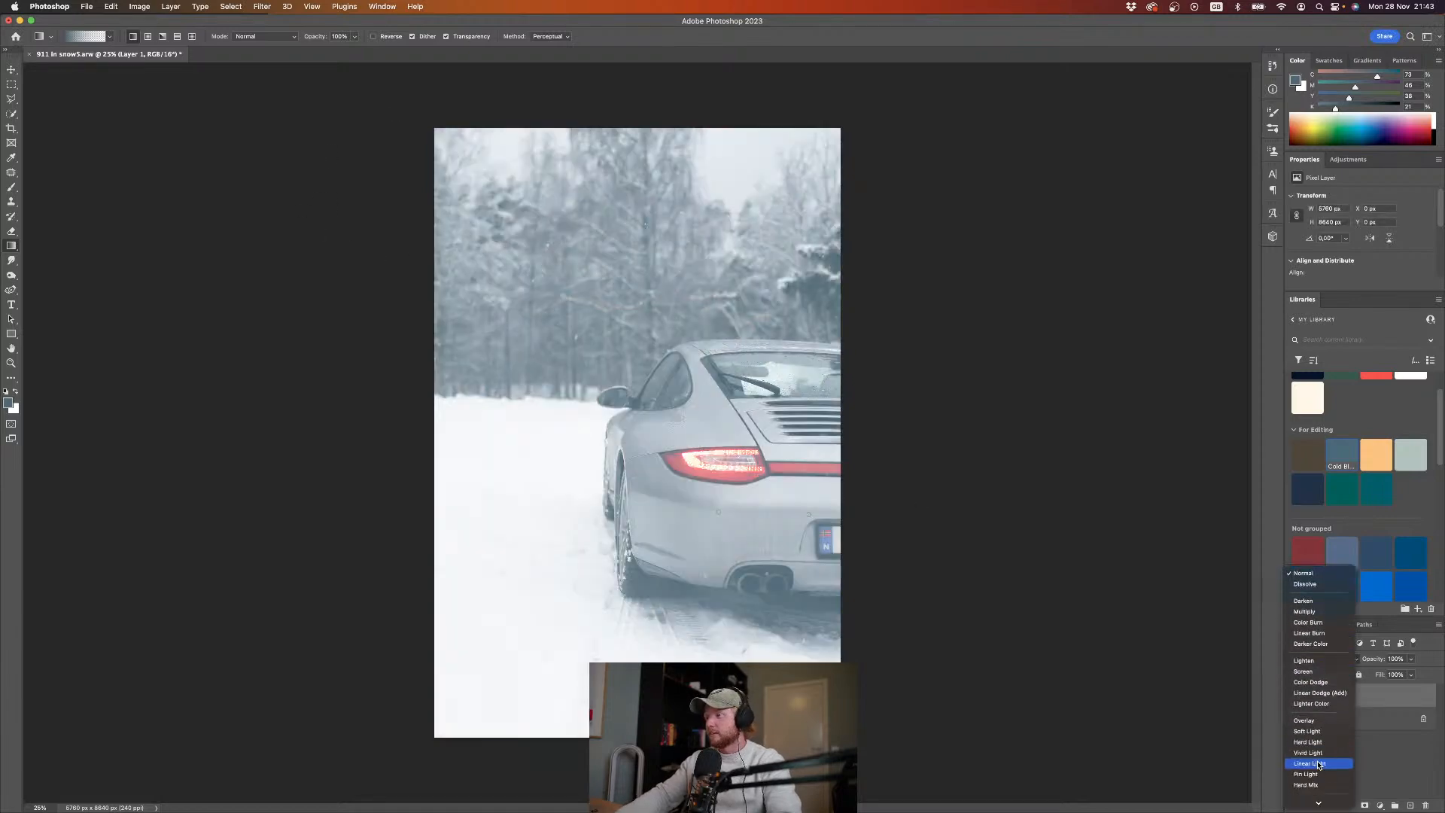
click(1310, 731)
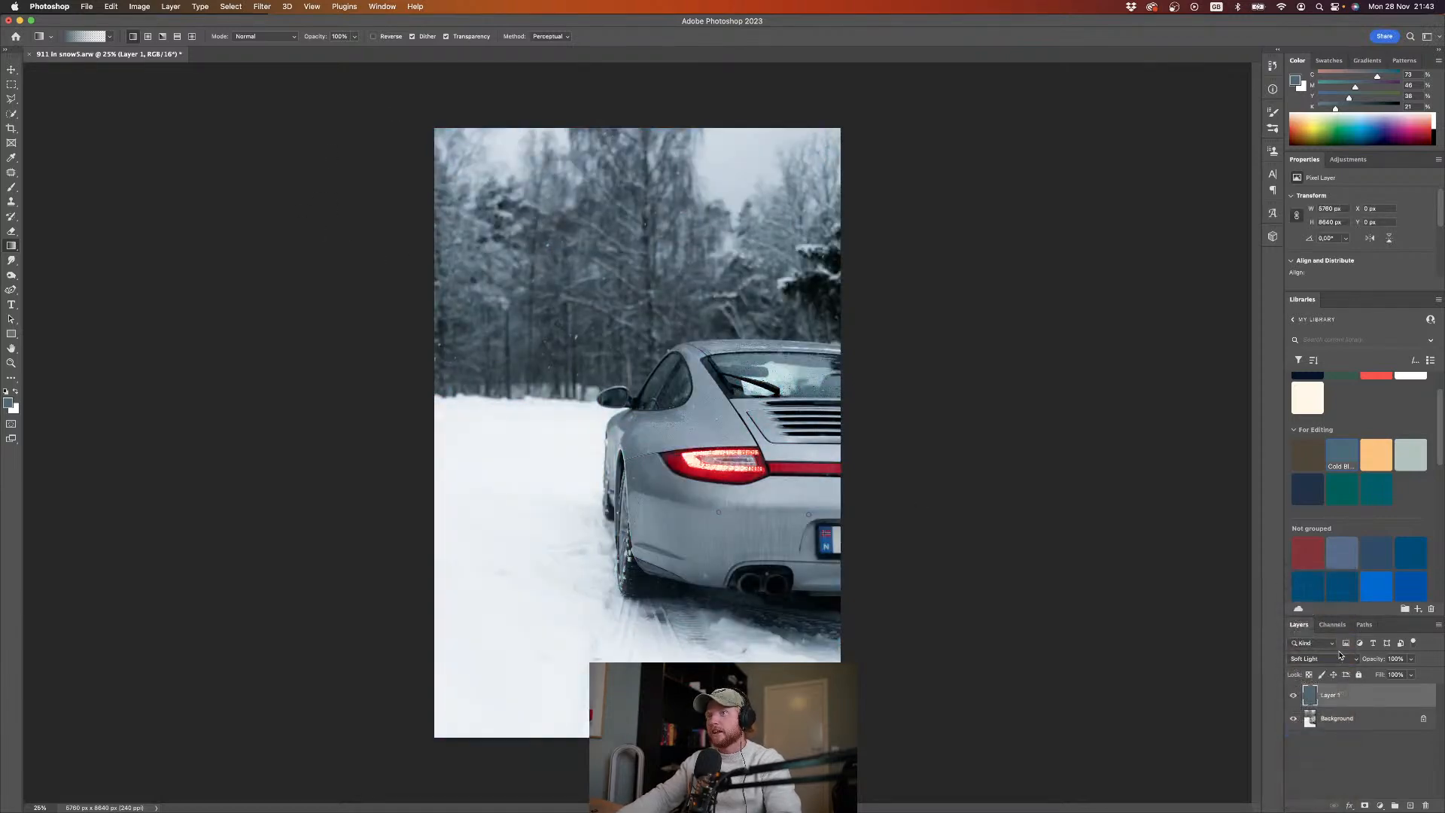
drag(1374, 660, 1361, 664)
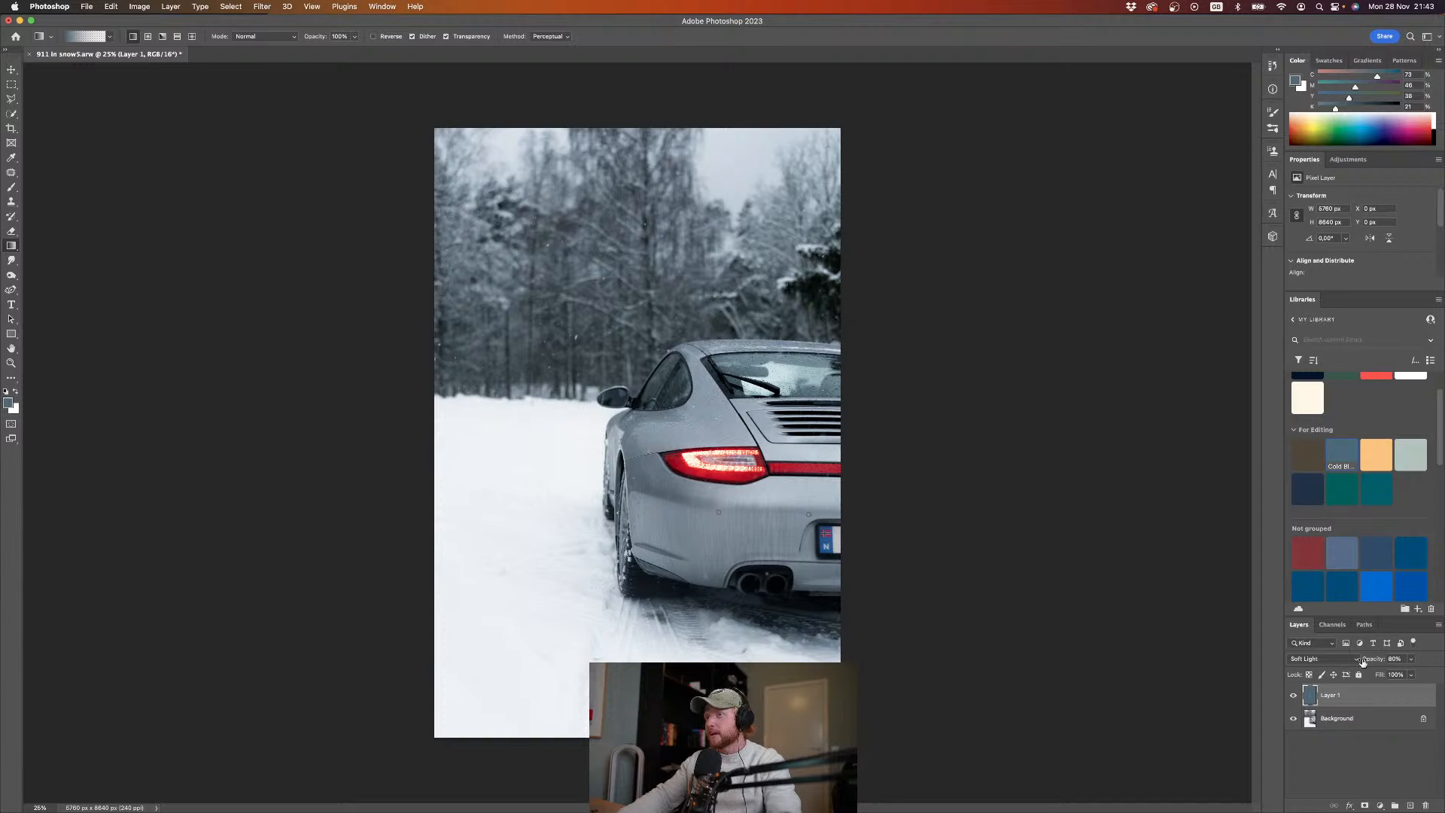
click(1359, 758)
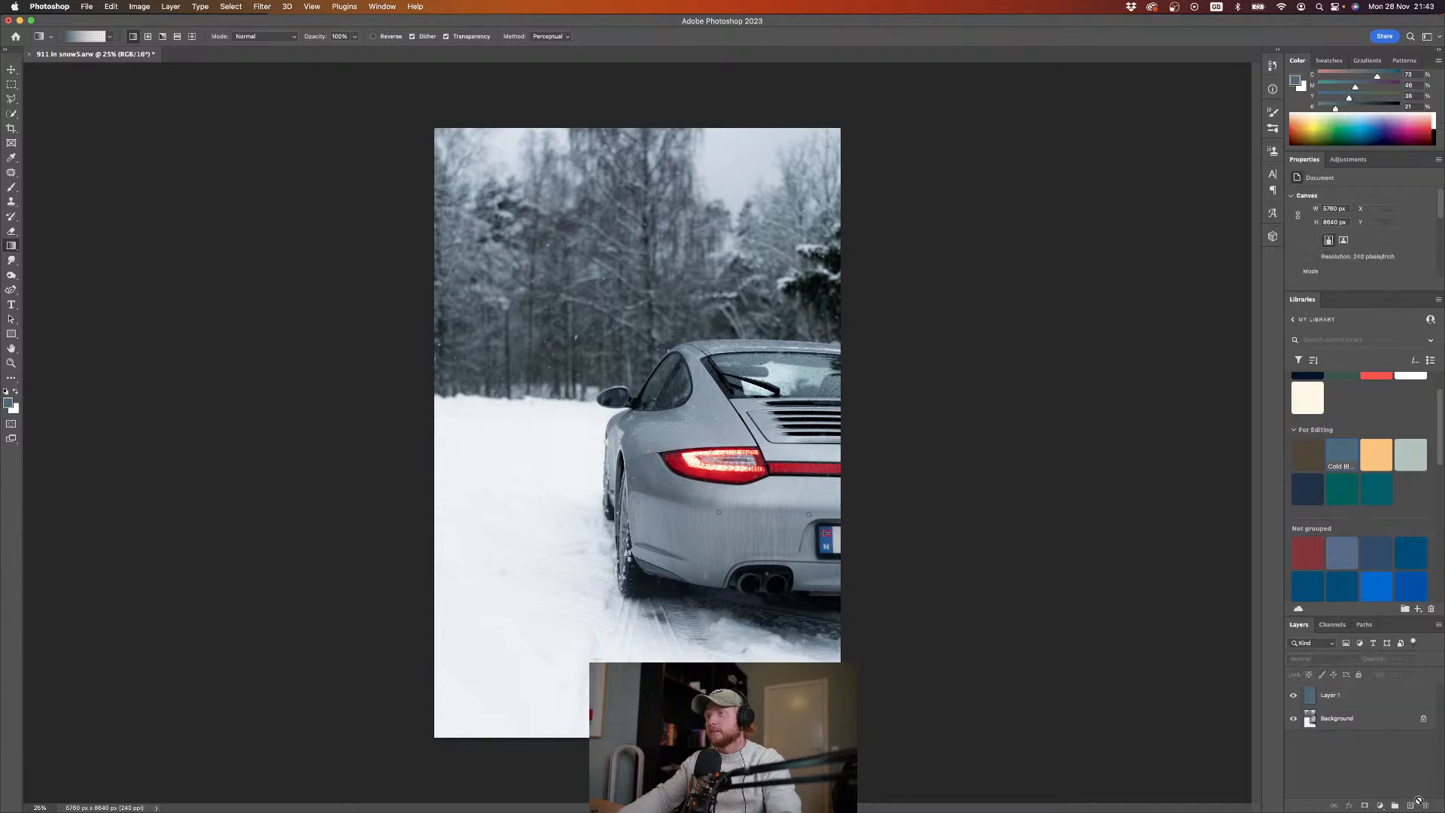
Step: Add a new layer between the blue fill and the background and choose the Water on Lens 1 brush from Kyle's Water Droplets
click(1411, 805)
drag(1316, 710, 1315, 726)
key(b)
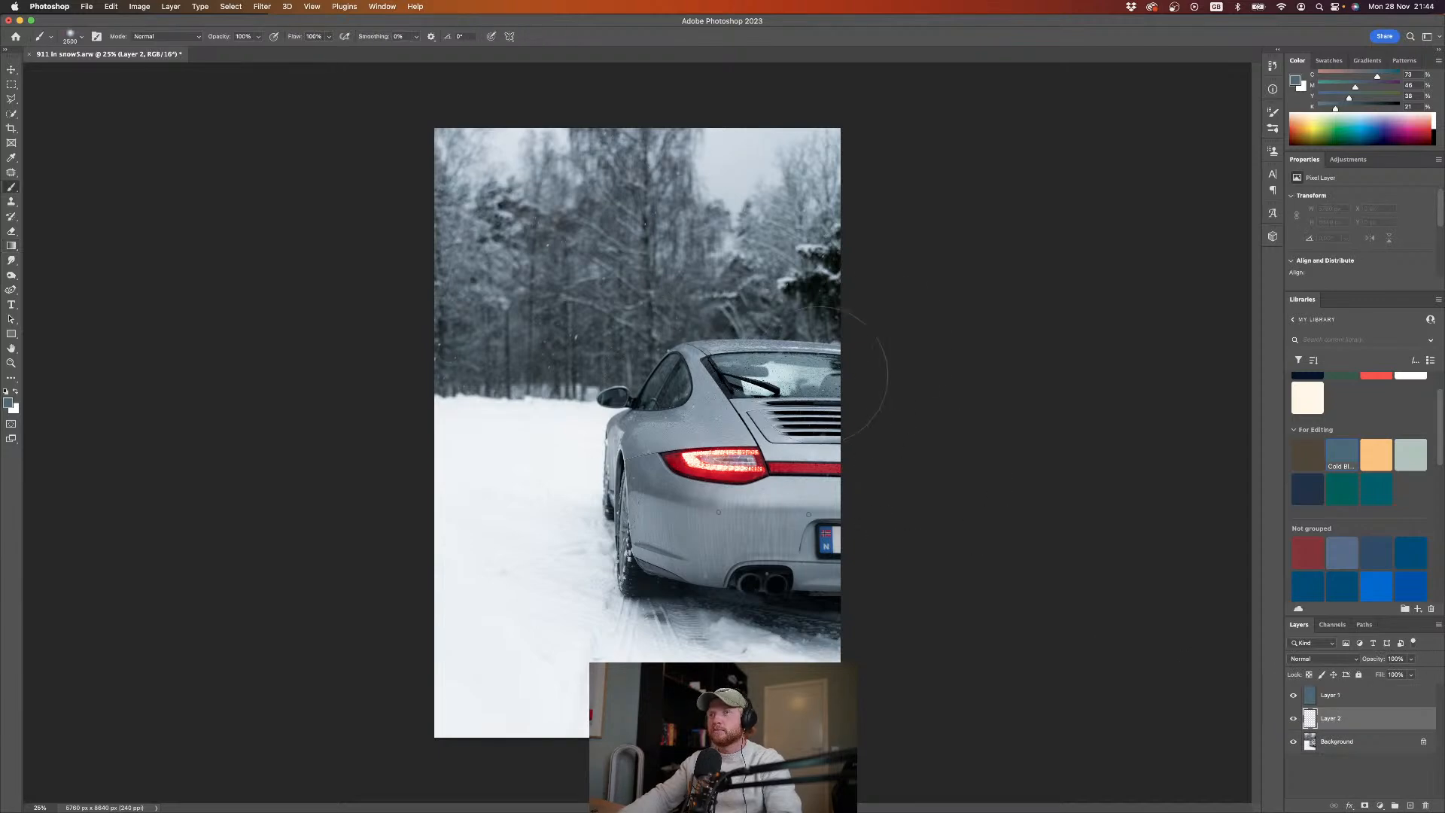
click(1273, 111)
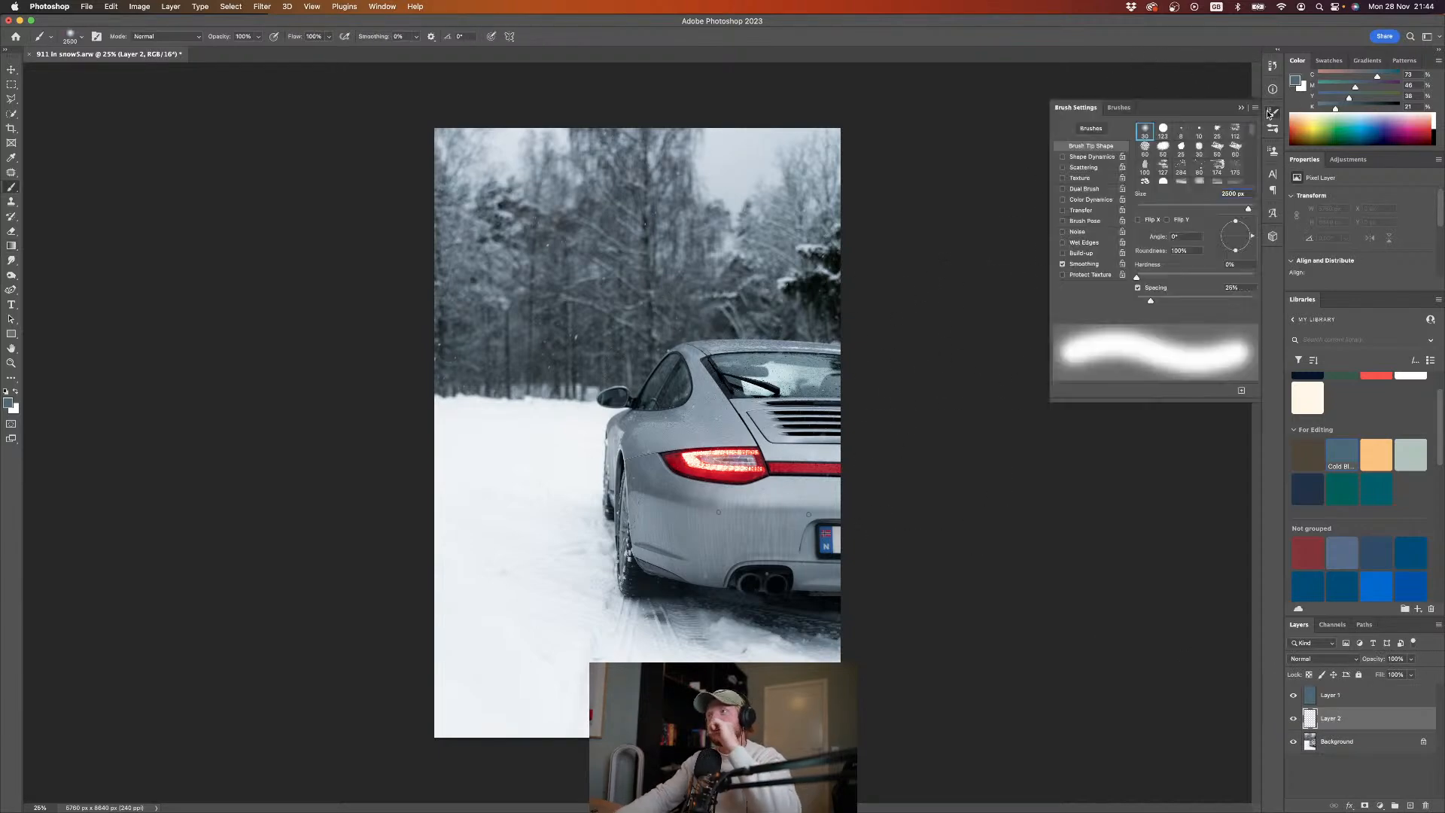
click(1120, 108)
scroll(1103, 294, down, 5)
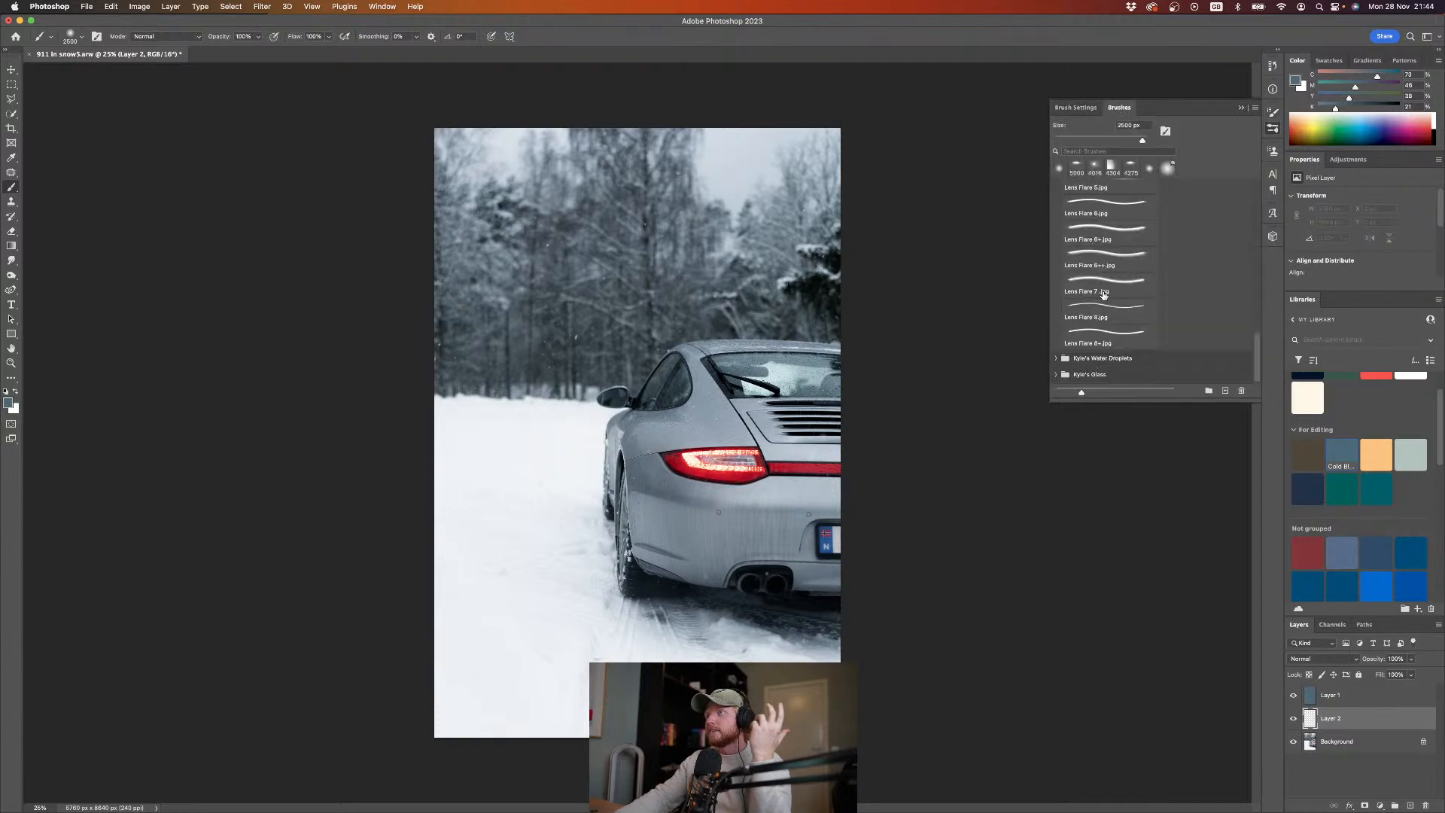
click(1057, 360)
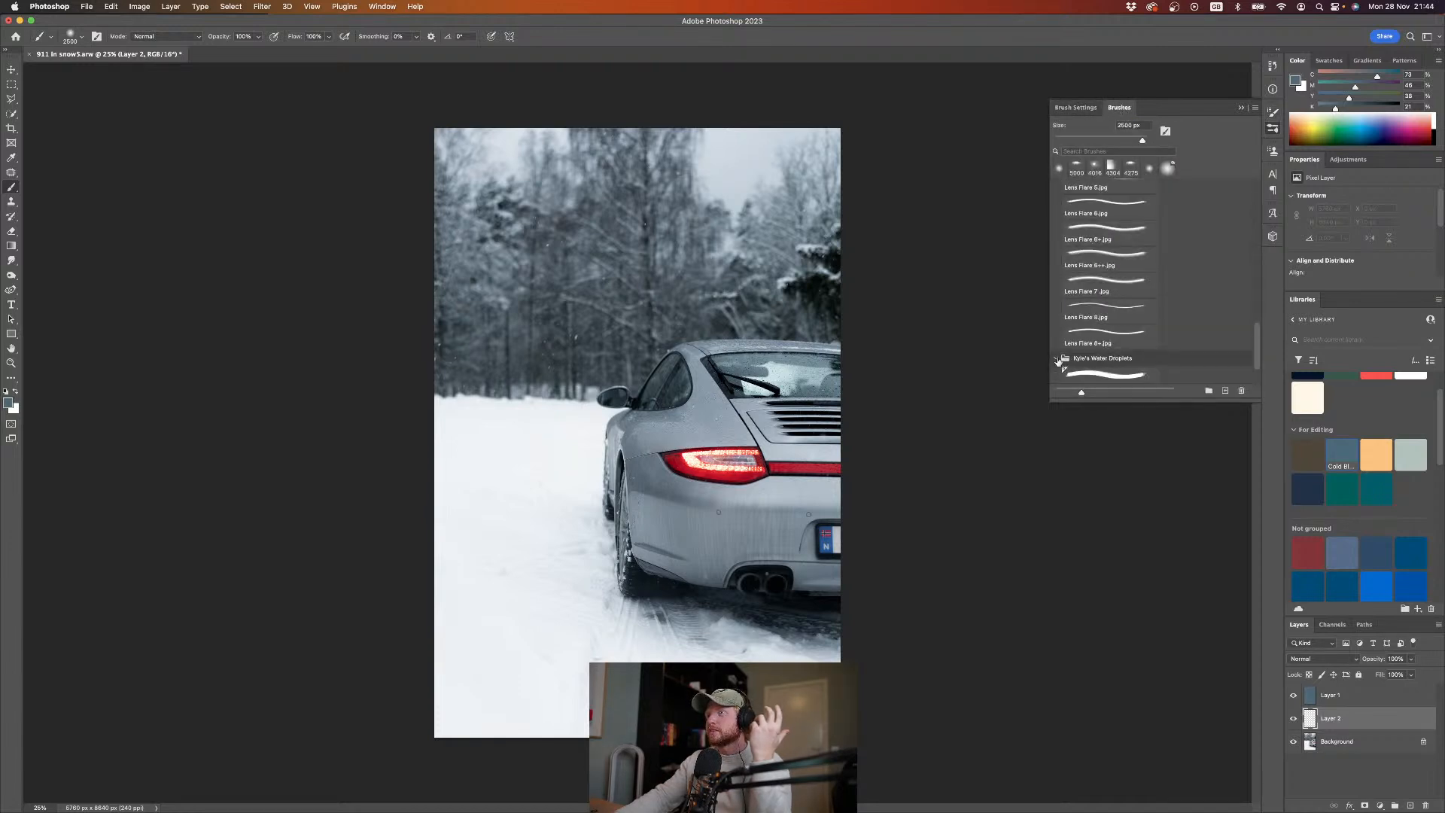
scroll(1080, 364, down, 2)
click(1113, 335)
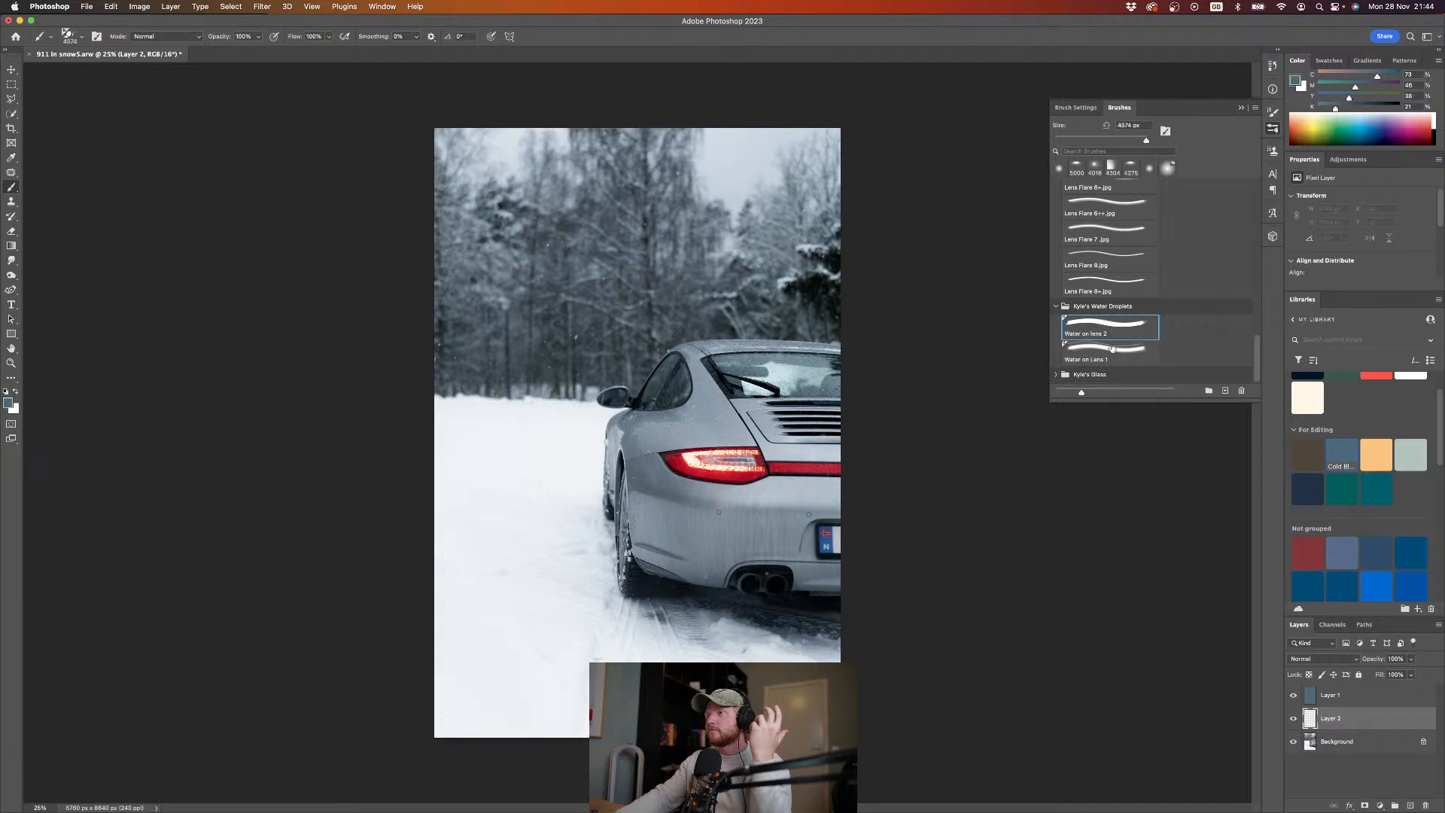
click(1113, 347)
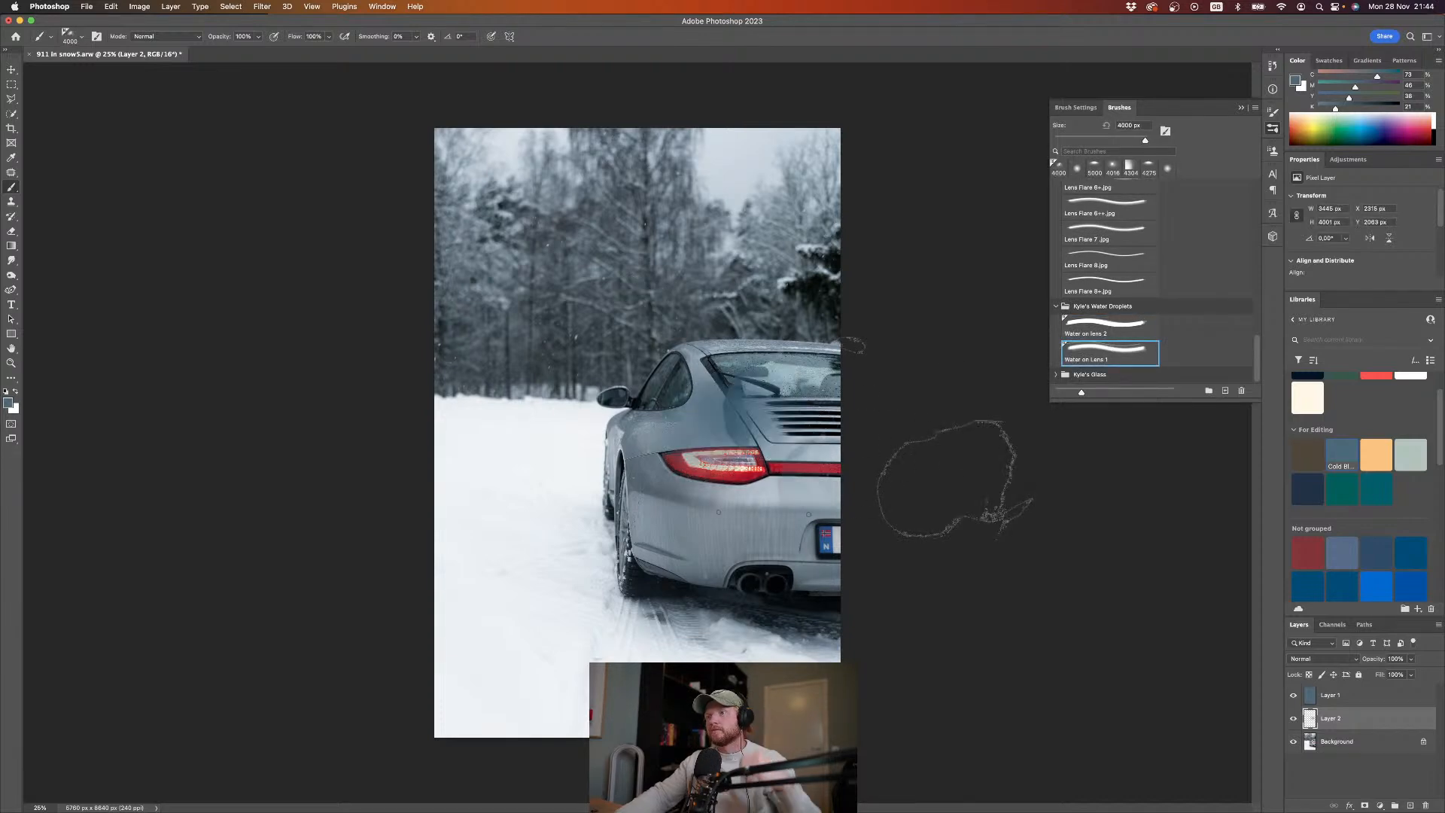
Step: Sample a deep red from the car's tail light as the brush colour and enlarge the brush to 4800 px
alt+click(753, 448)
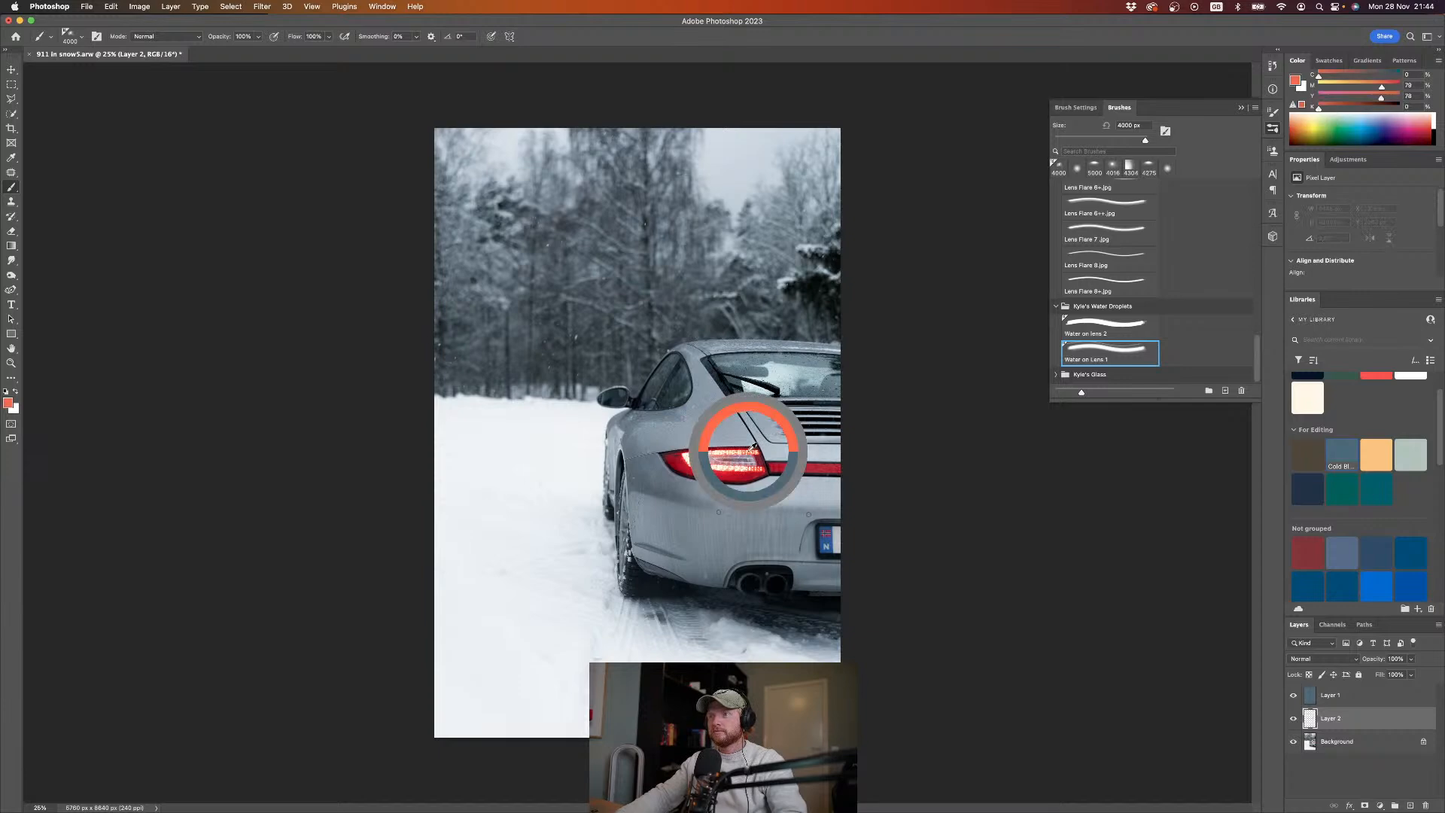
drag(753, 448, 792, 463)
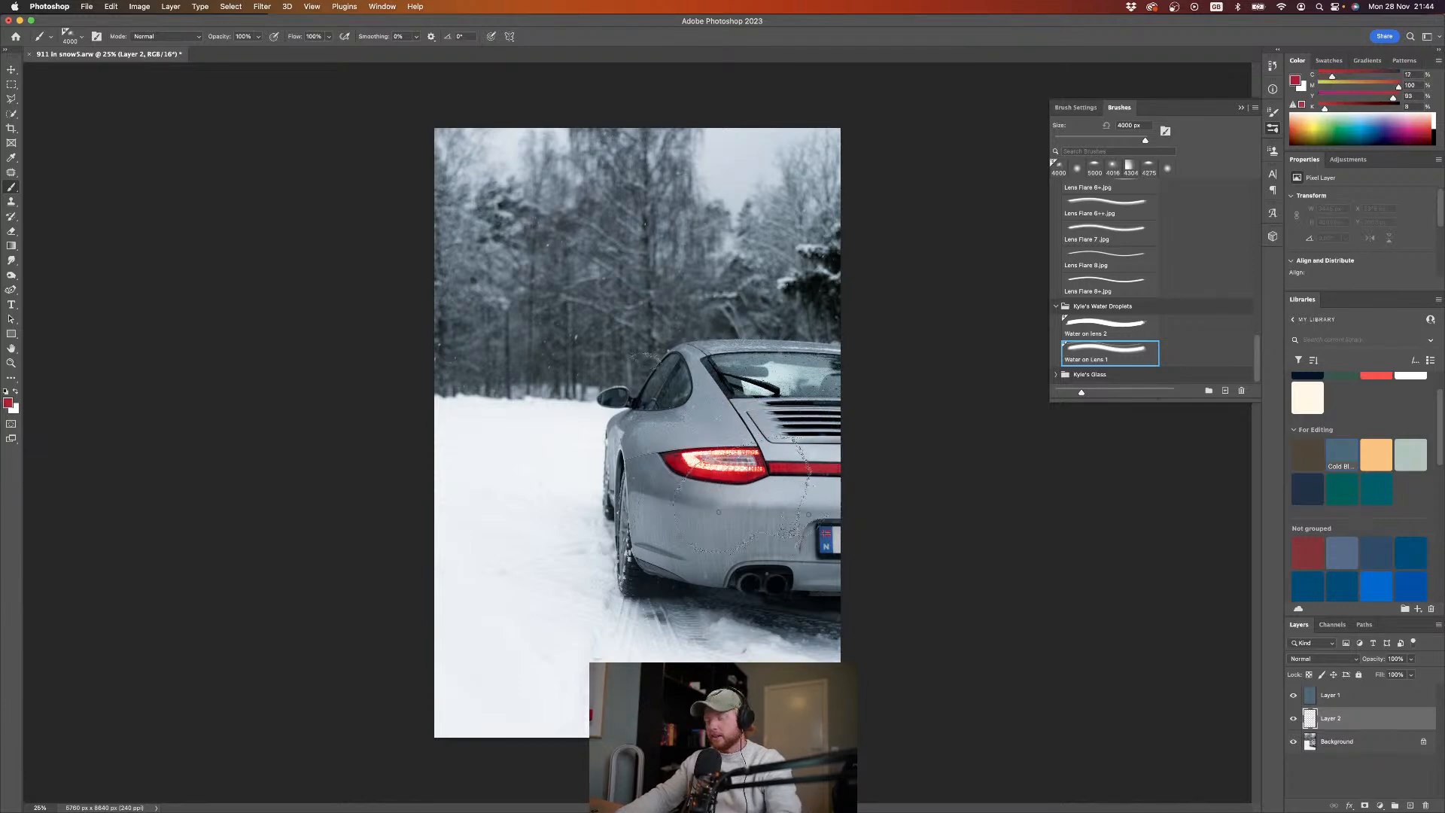
key(bracketright)
key(bracketright)
key(bracketright)
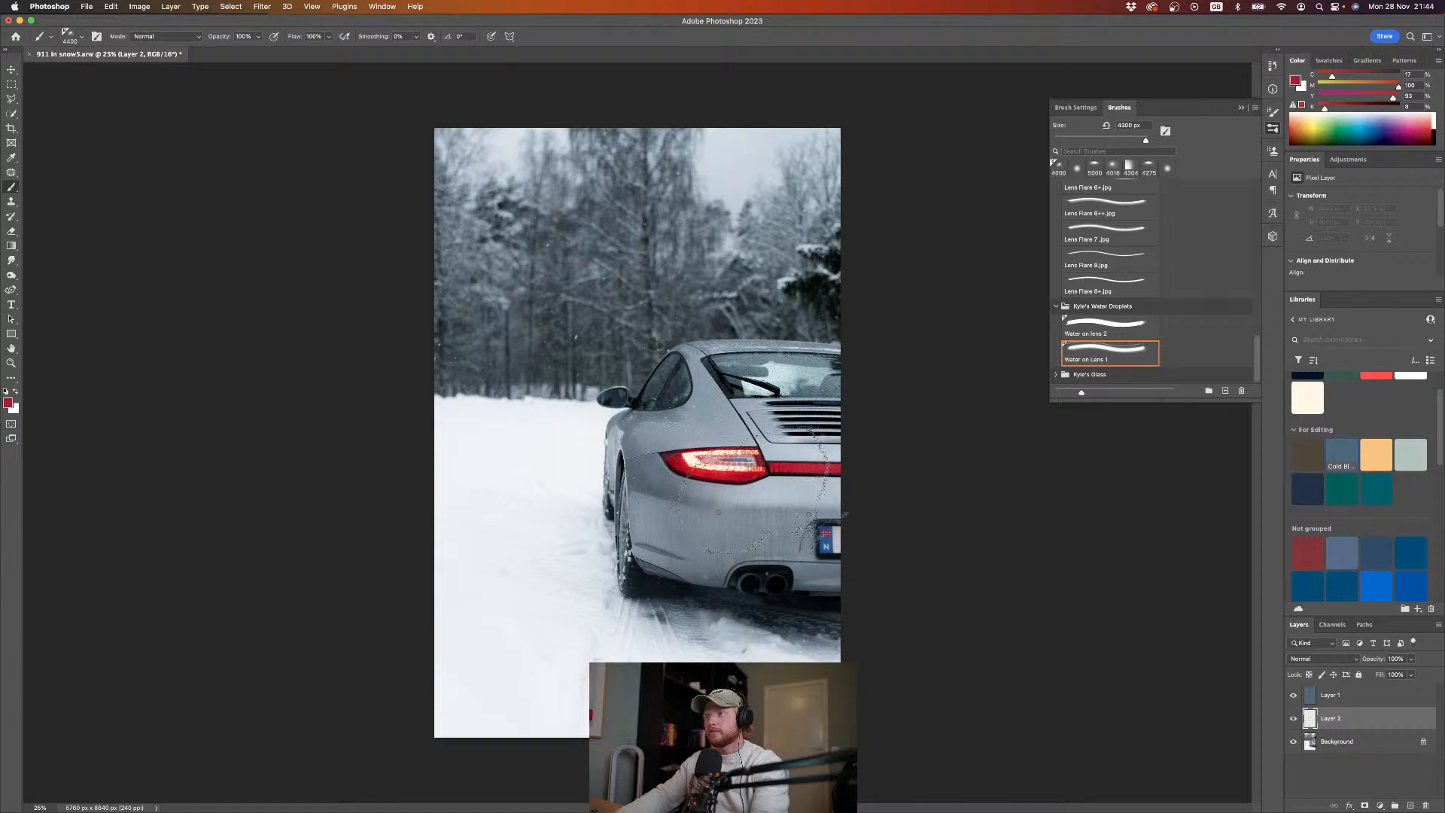
key(bracketright)
key(bracketright)
key(bracketright)
key(bracketright)
key(bracketright)
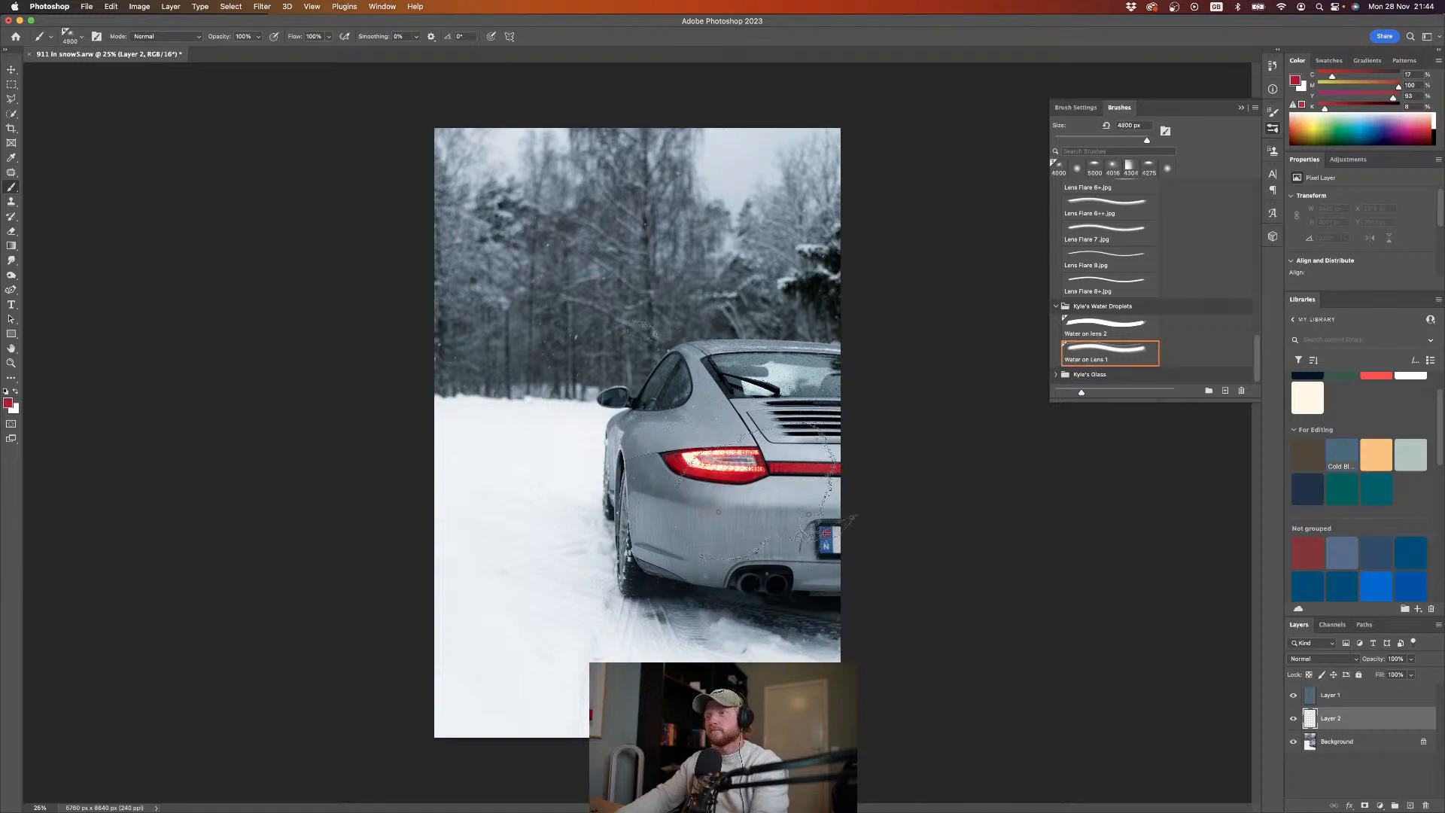
Step: Stamp the red water-droplet brush once over the tail light area and set the layer's blend mode to Screen
click(741, 438)
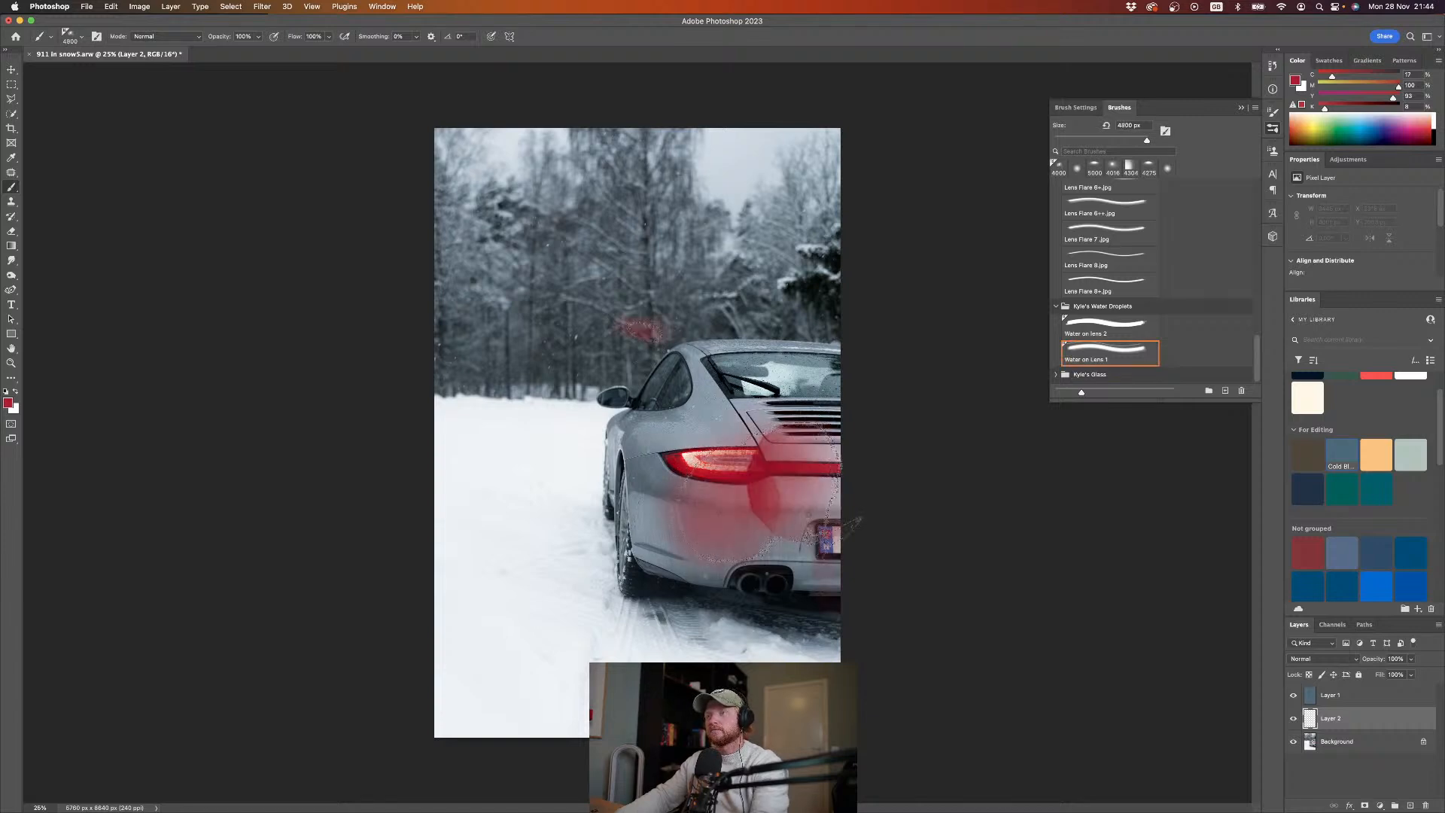
click(1333, 658)
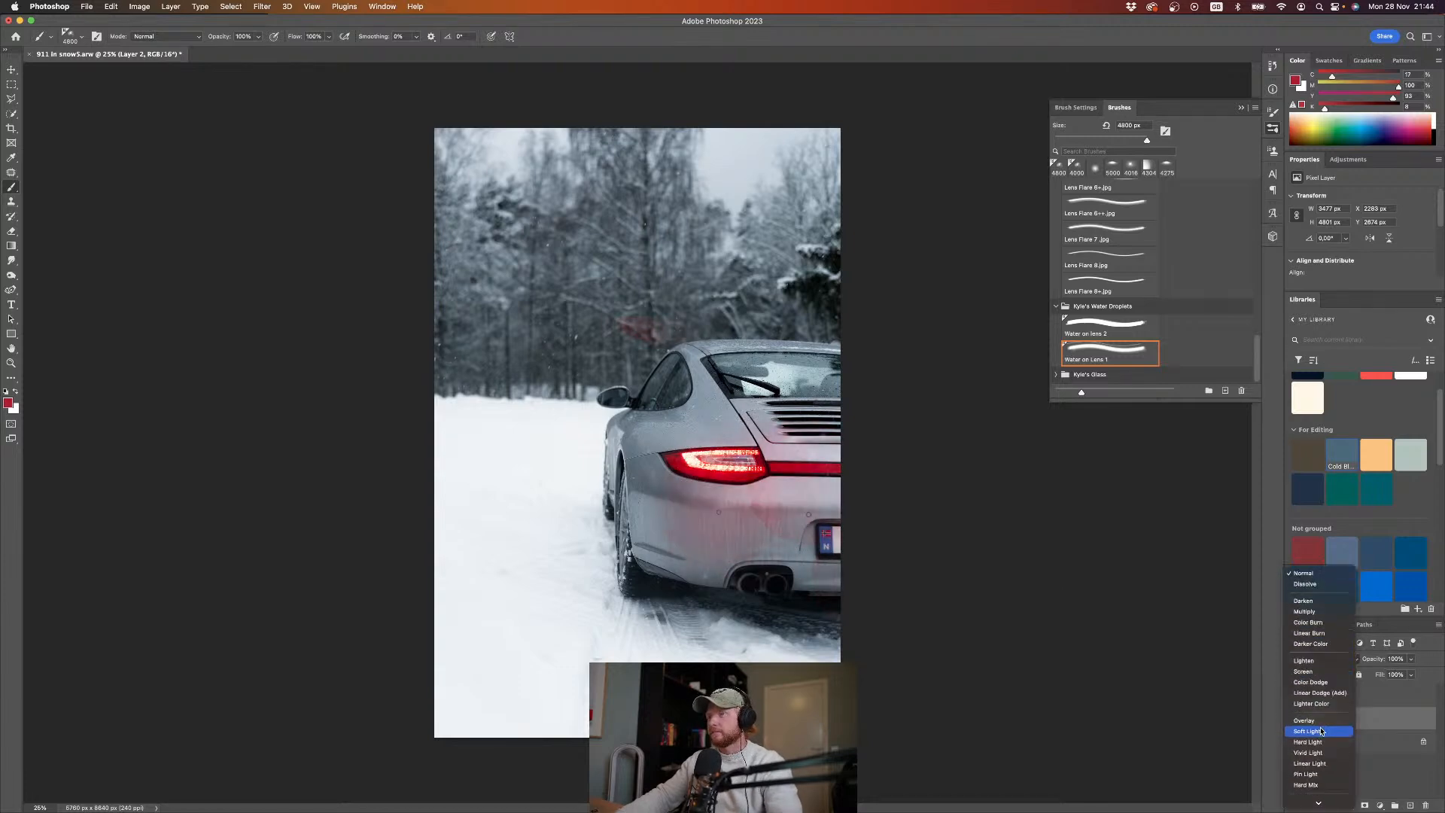
click(1319, 672)
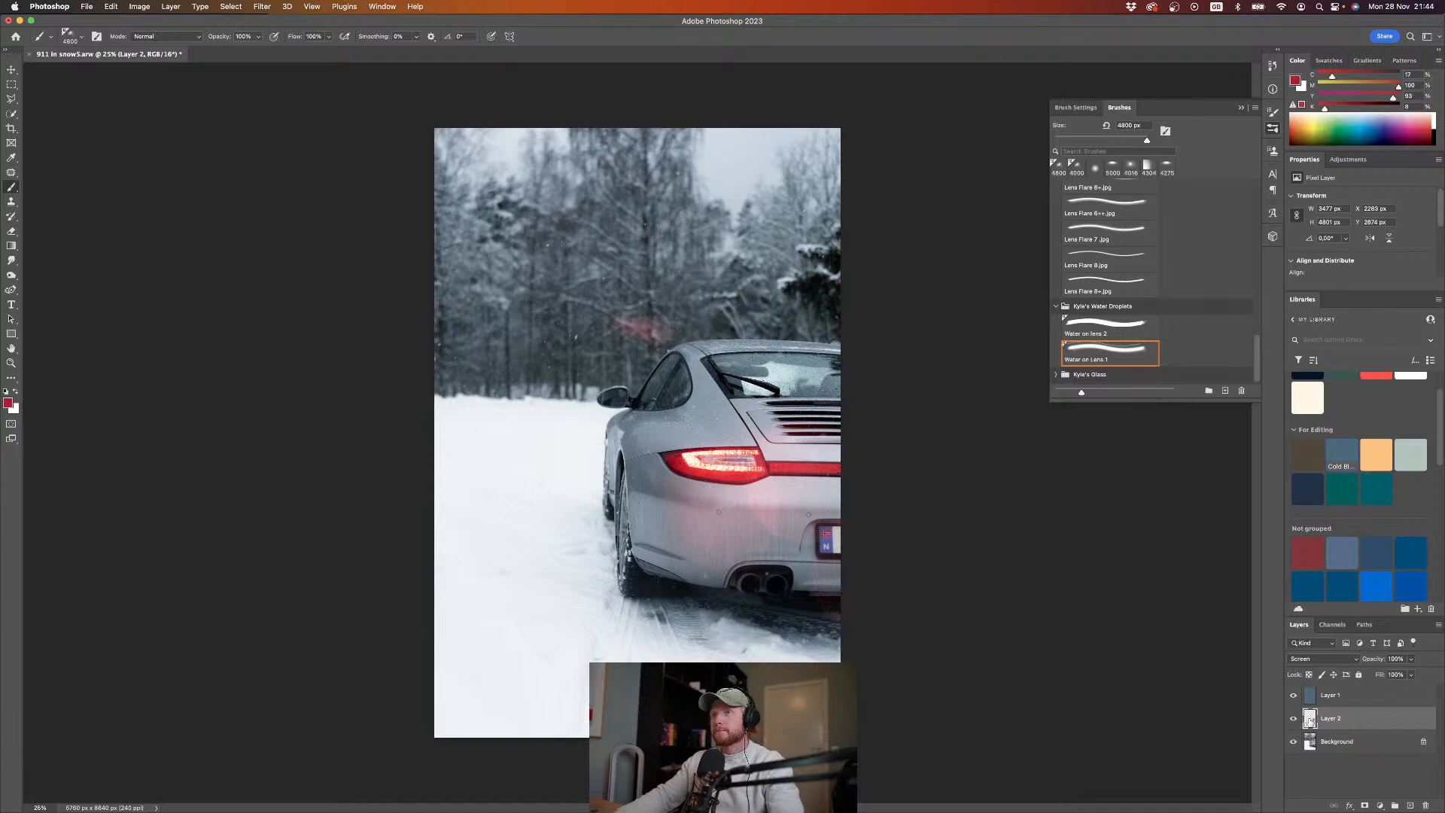
Step: Add a mask to the red droplet layer, fade out the streak over the trees with gradients, and compare the layer's effect
click(1366, 807)
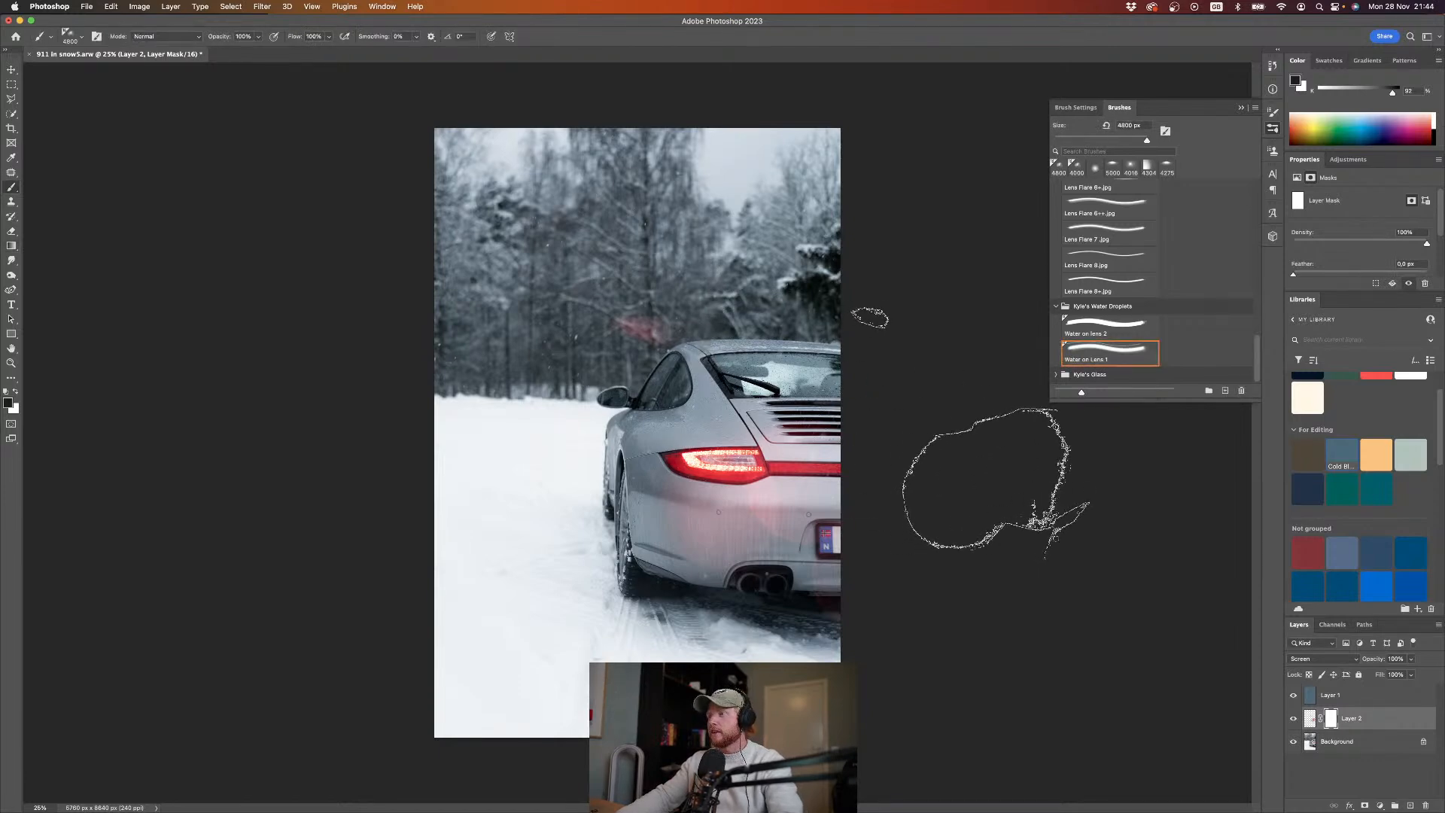
key(g)
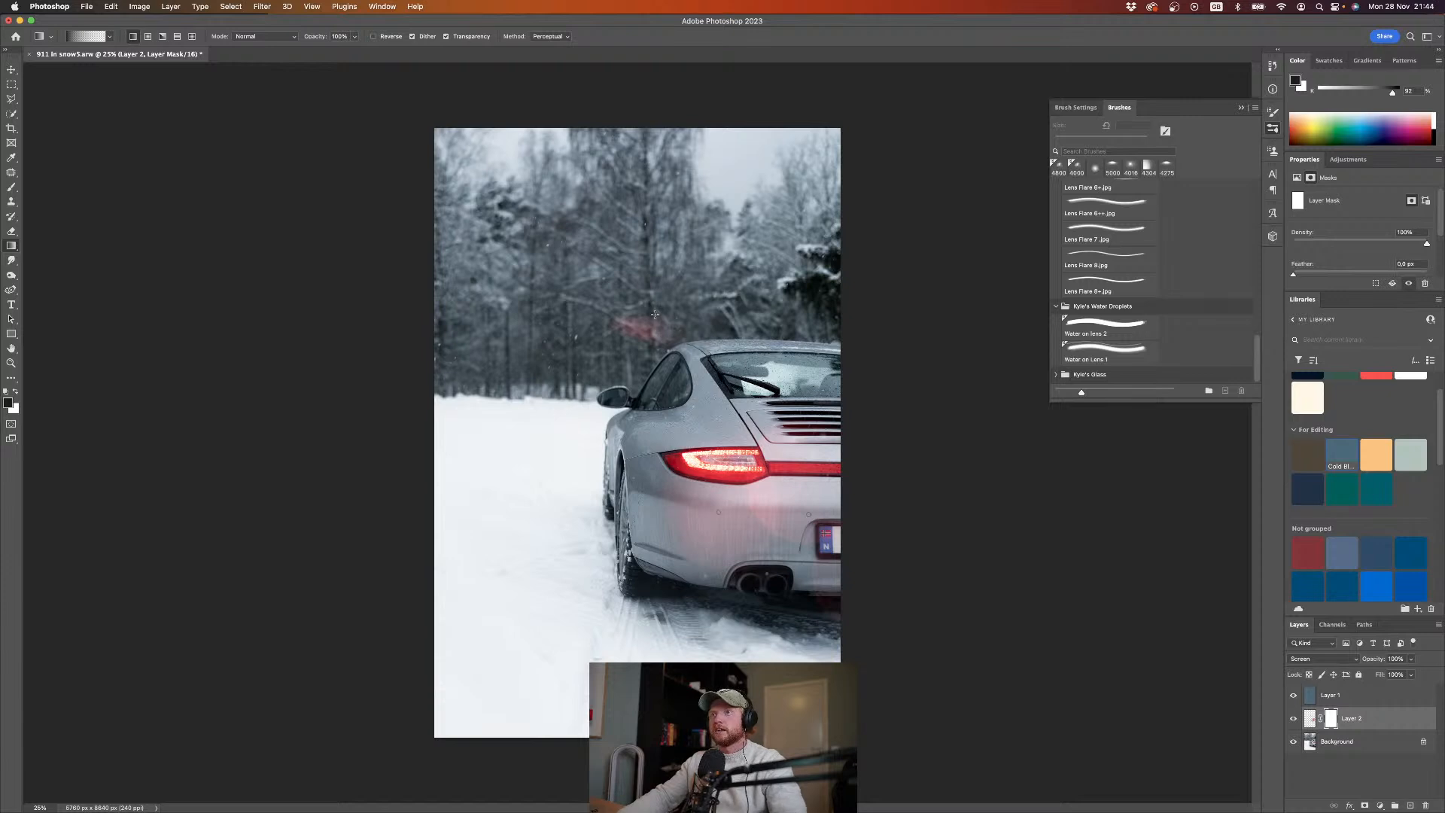
drag(655, 317, 662, 442)
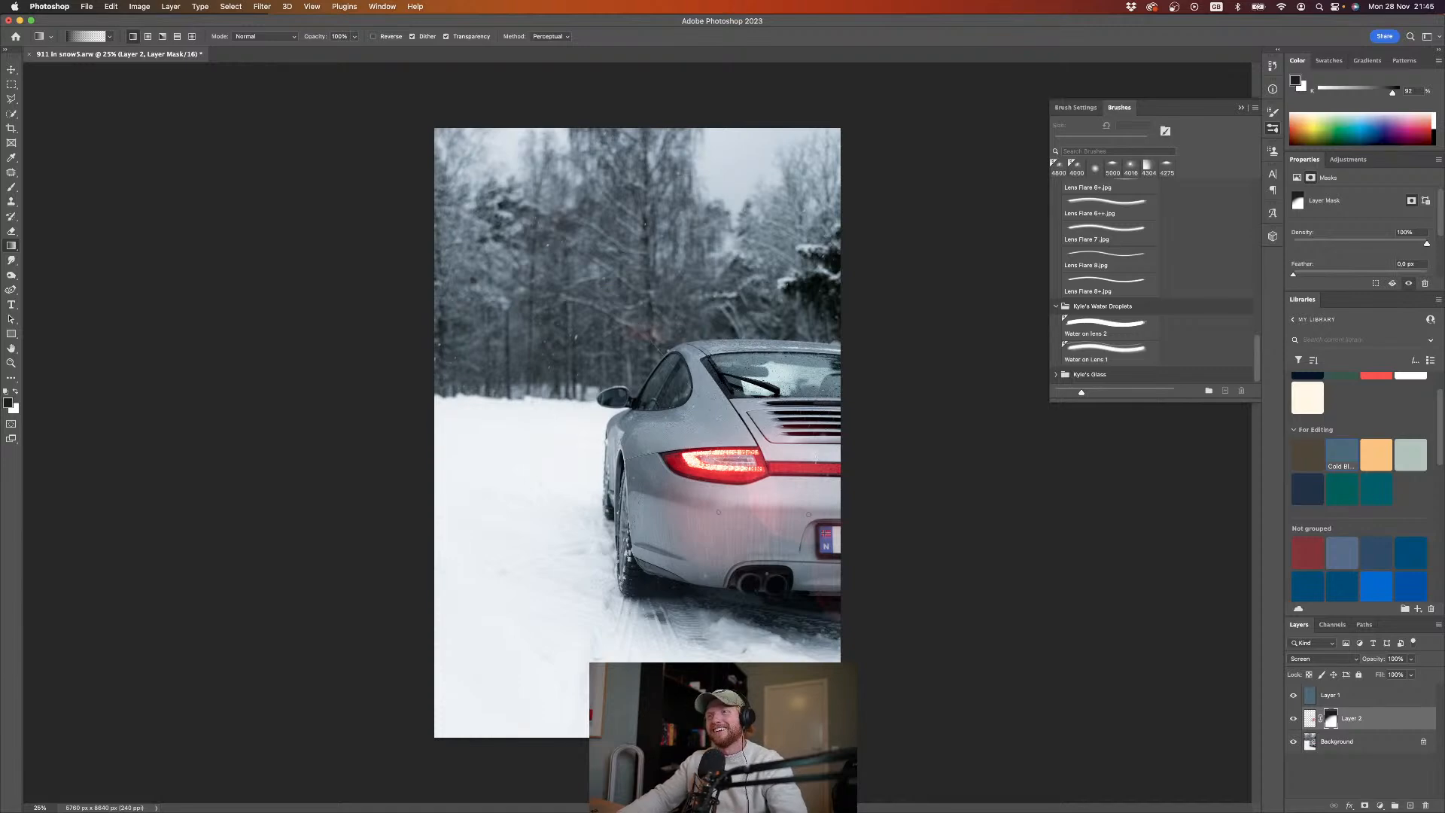
click(1340, 773)
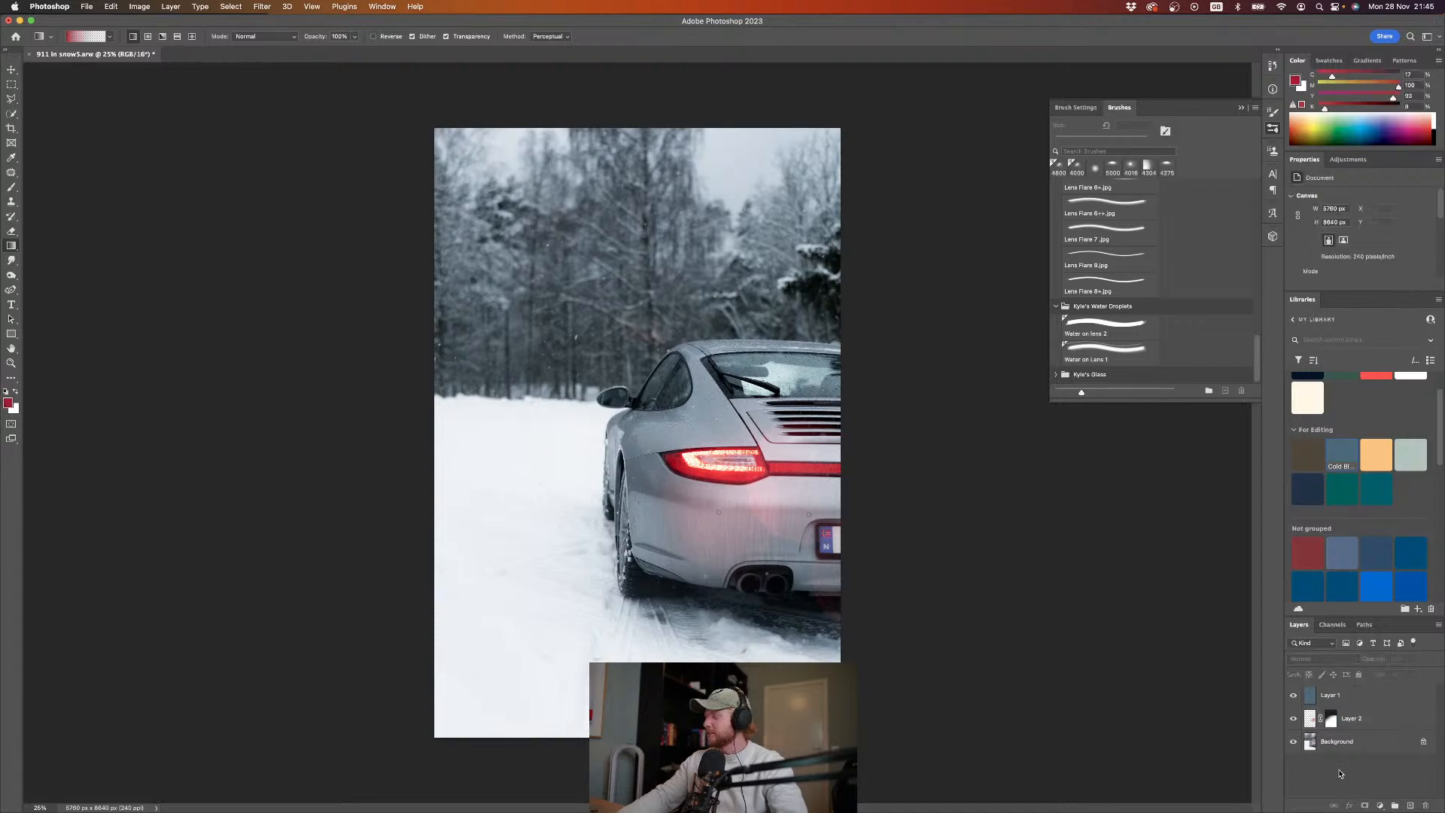
click(1293, 722)
click(1294, 722)
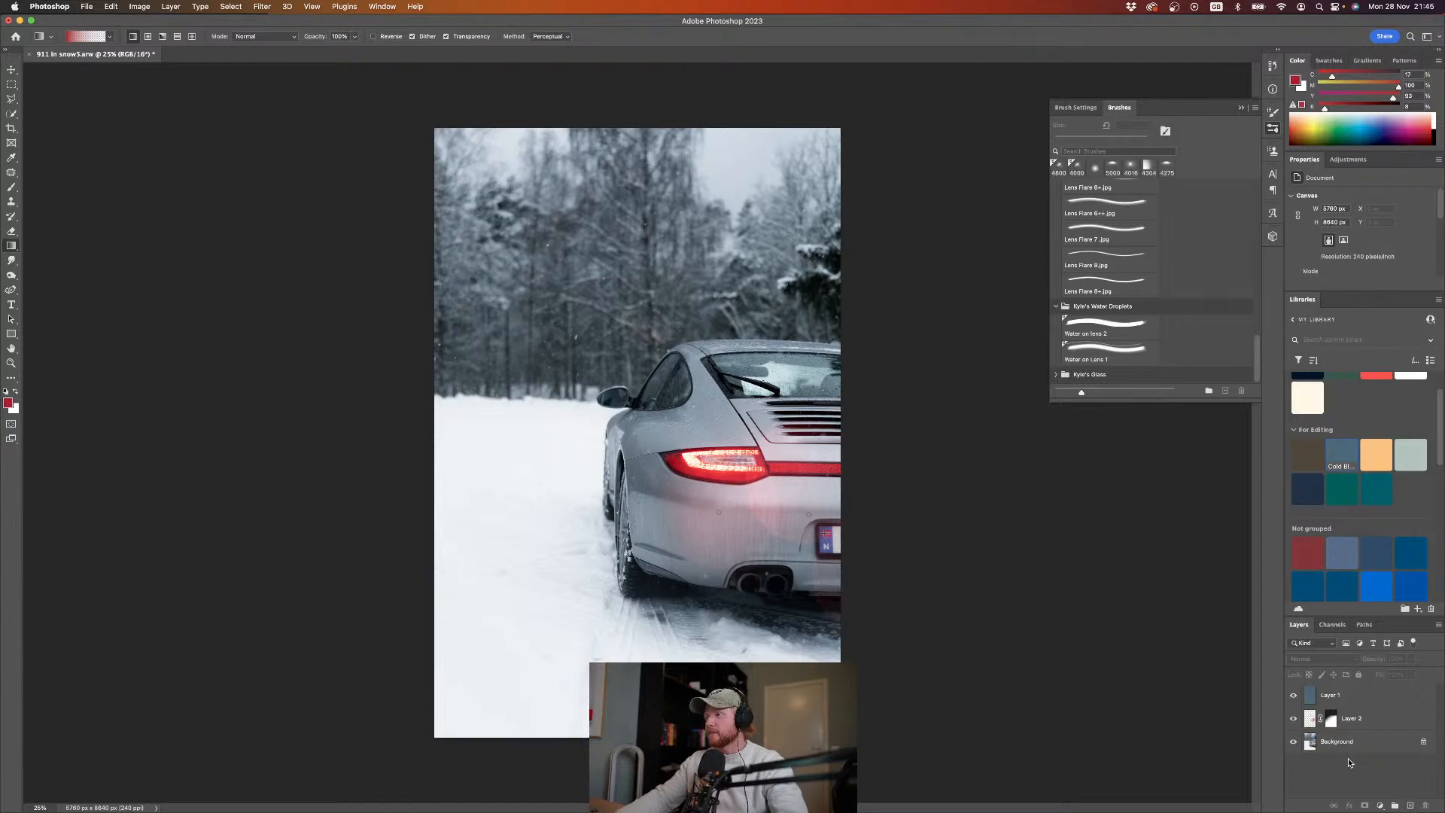
Step: Add a new layer directly beneath the blue fill layer and choose the Glow 1.jpg brush from the Glow and Flares group
click(1413, 807)
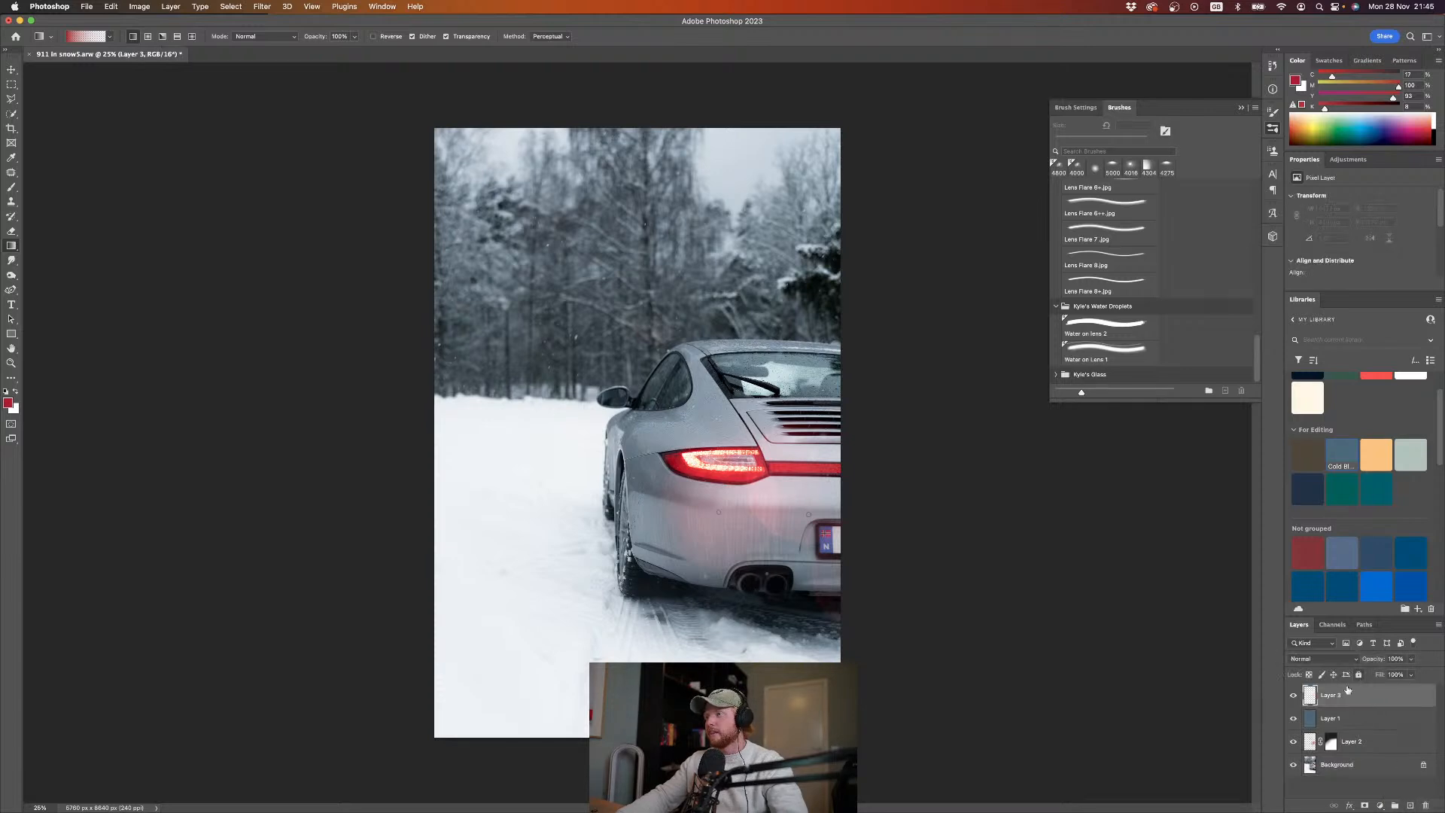
drag(1313, 692, 1314, 730)
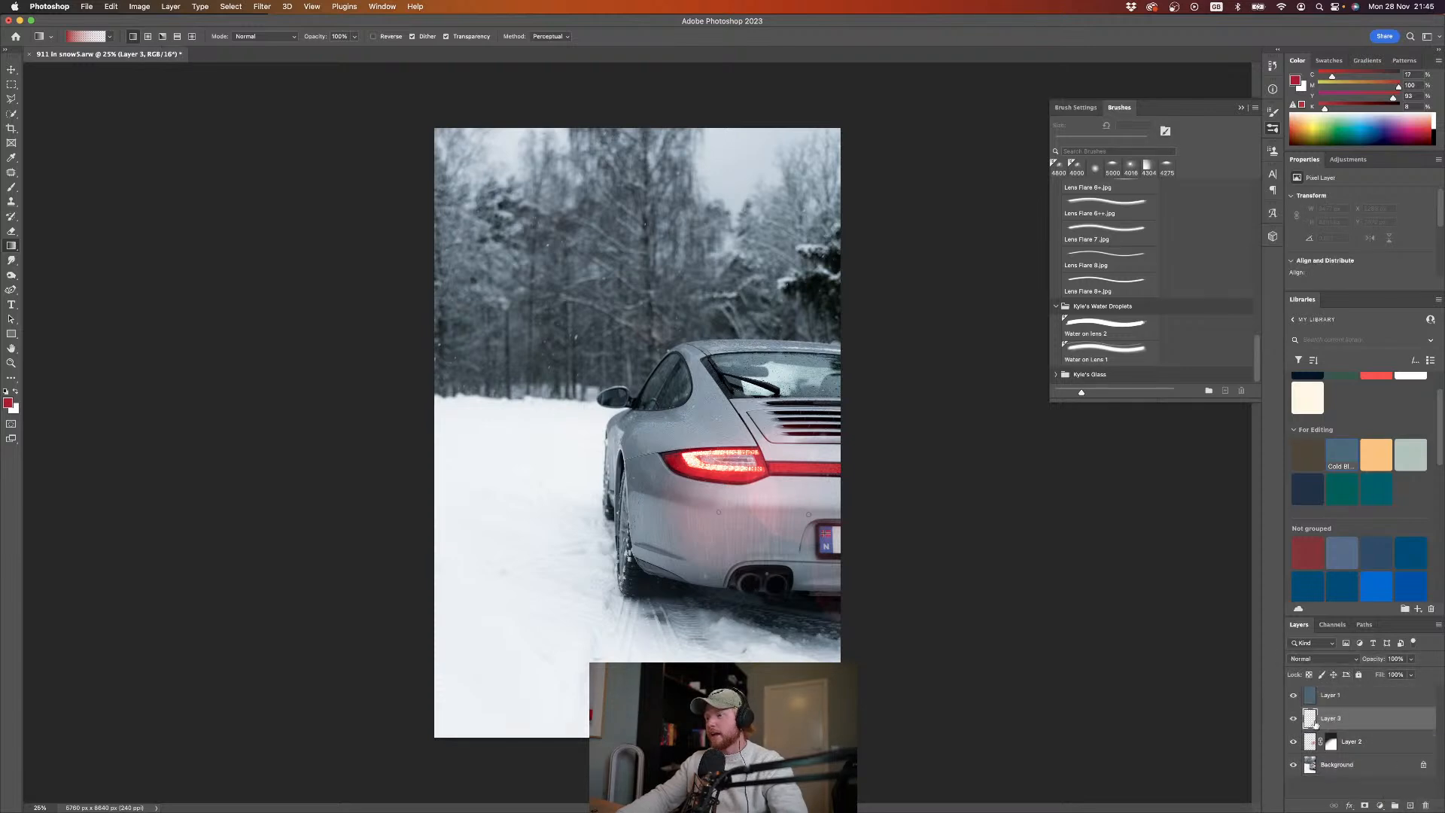
scroll(1079, 228, up, 10)
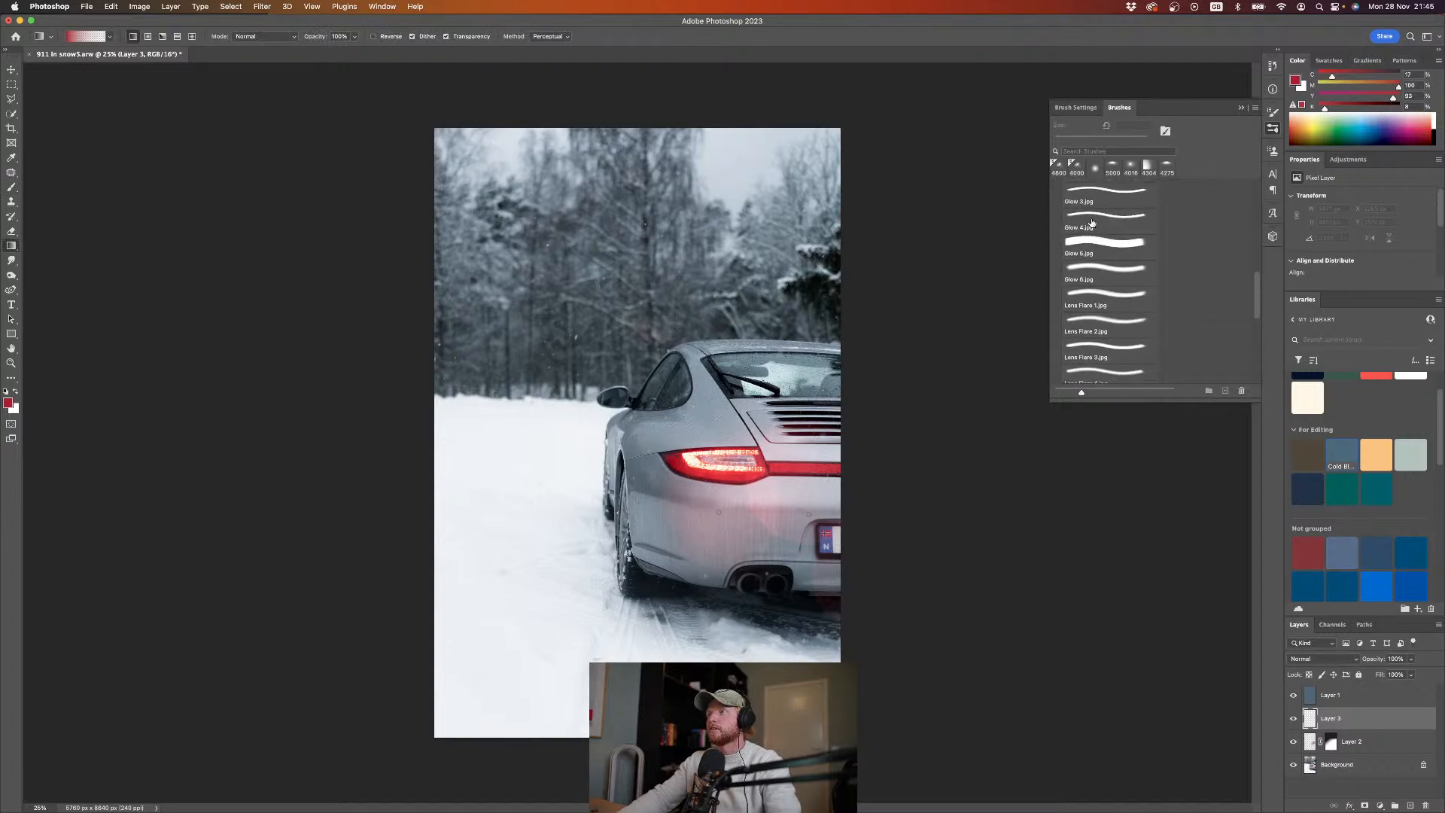
click(1083, 226)
scroll(1090, 270, up, 4)
click(1100, 252)
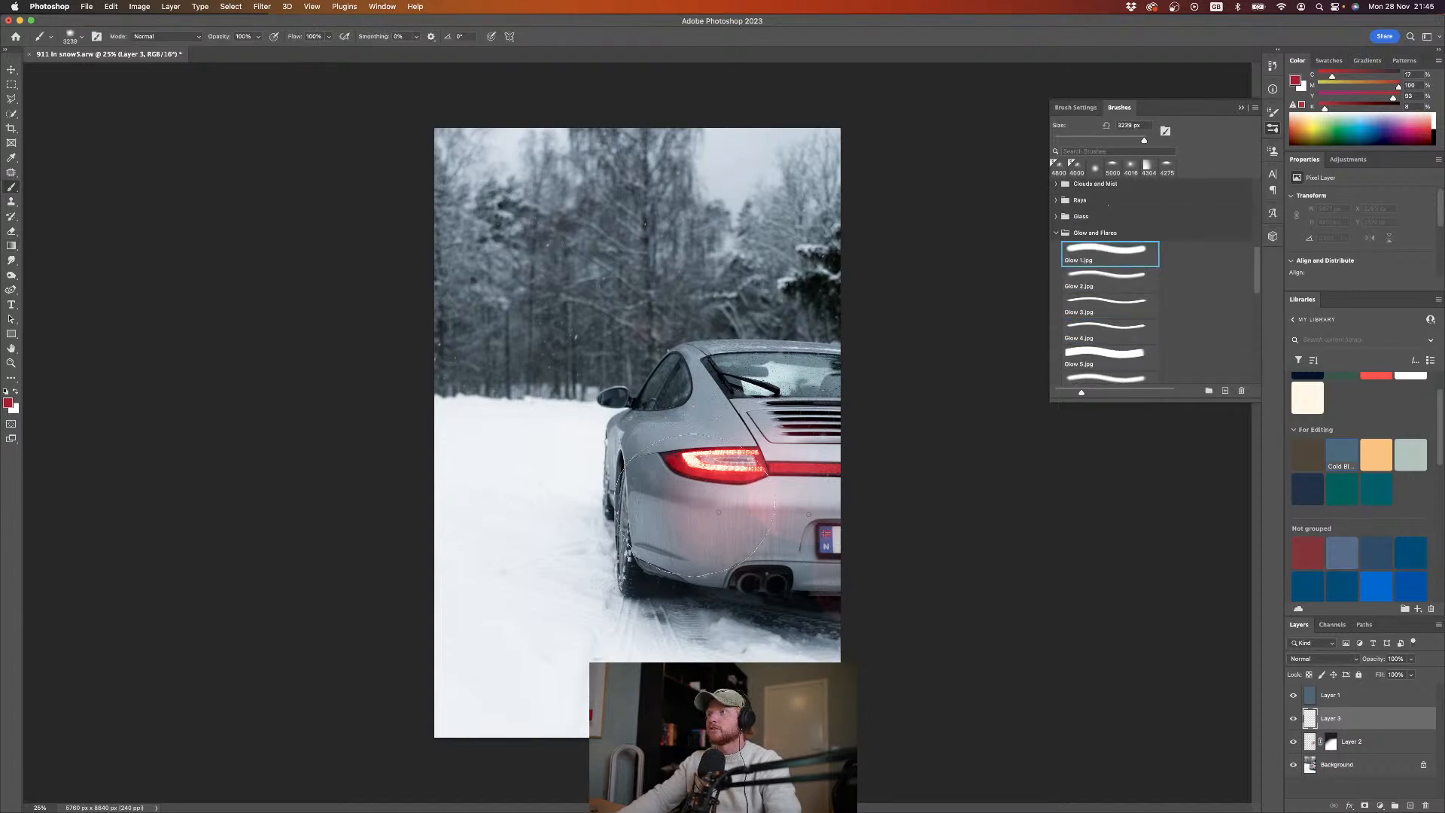
Step: Stamp a red glow beside the car and stretch it across the tail light to about 424% width and 219% height
click(604, 470)
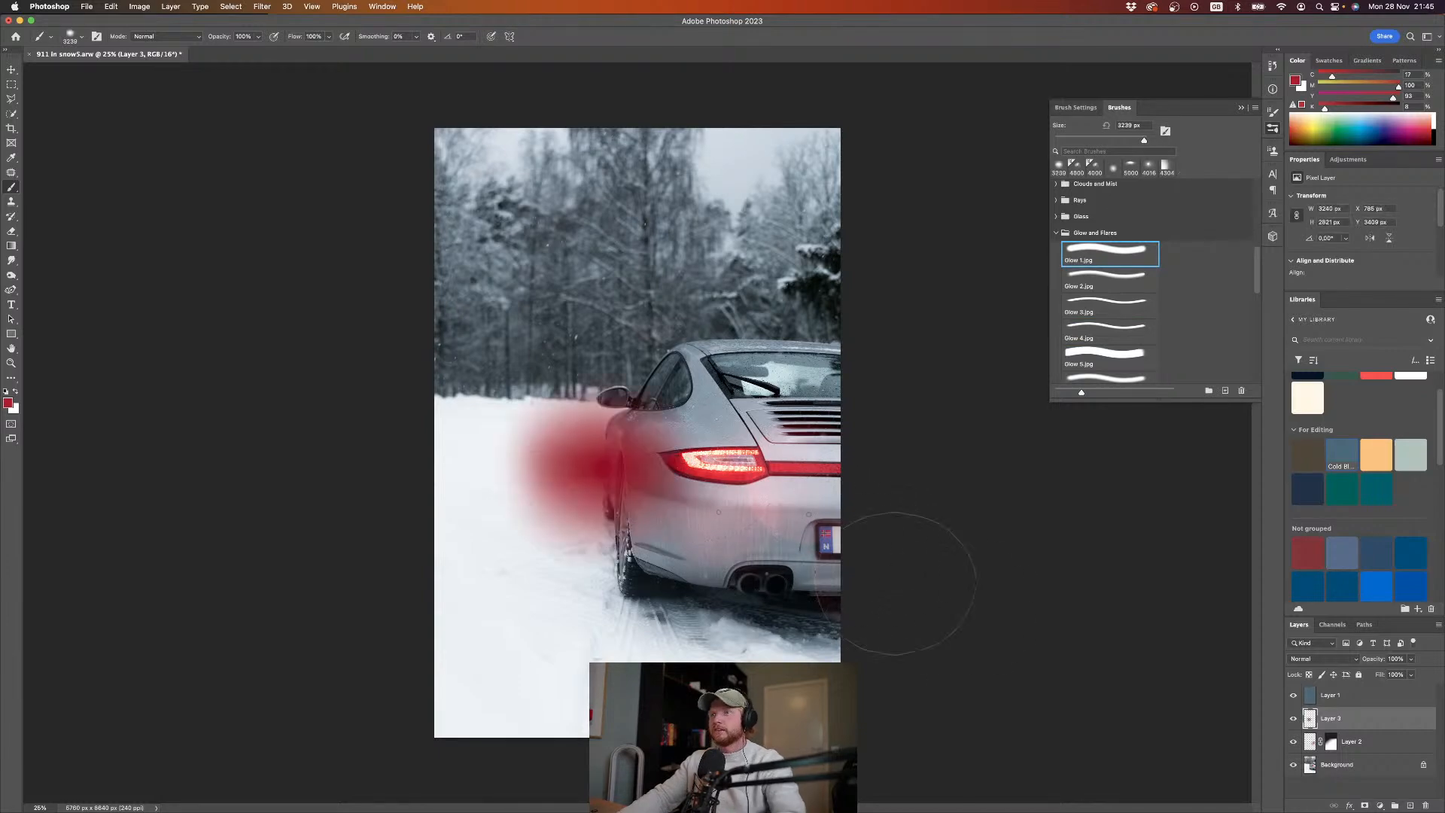
key(ctrl+t)
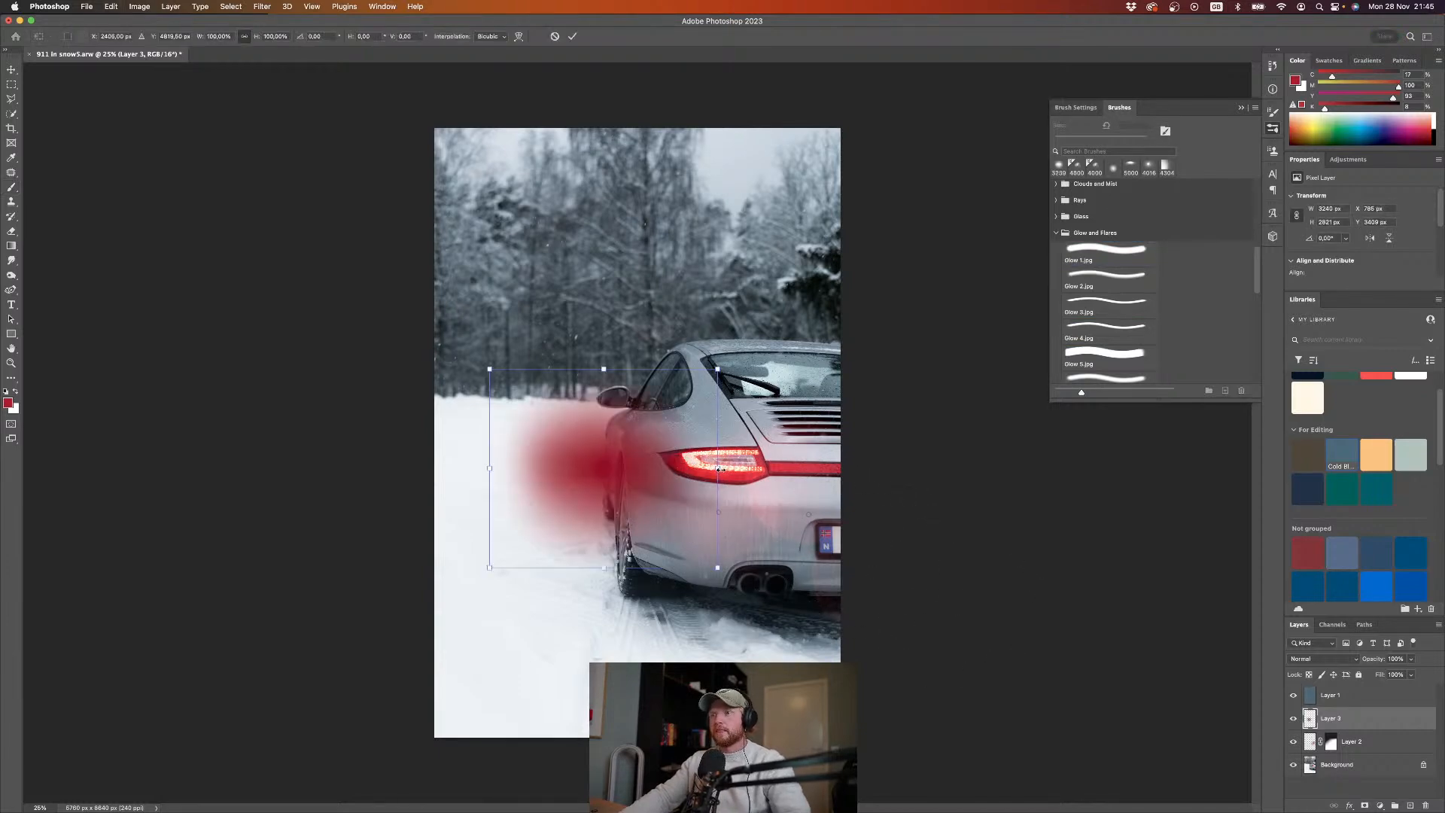
drag(719, 468, 990, 470)
drag(216, 467, 256, 468)
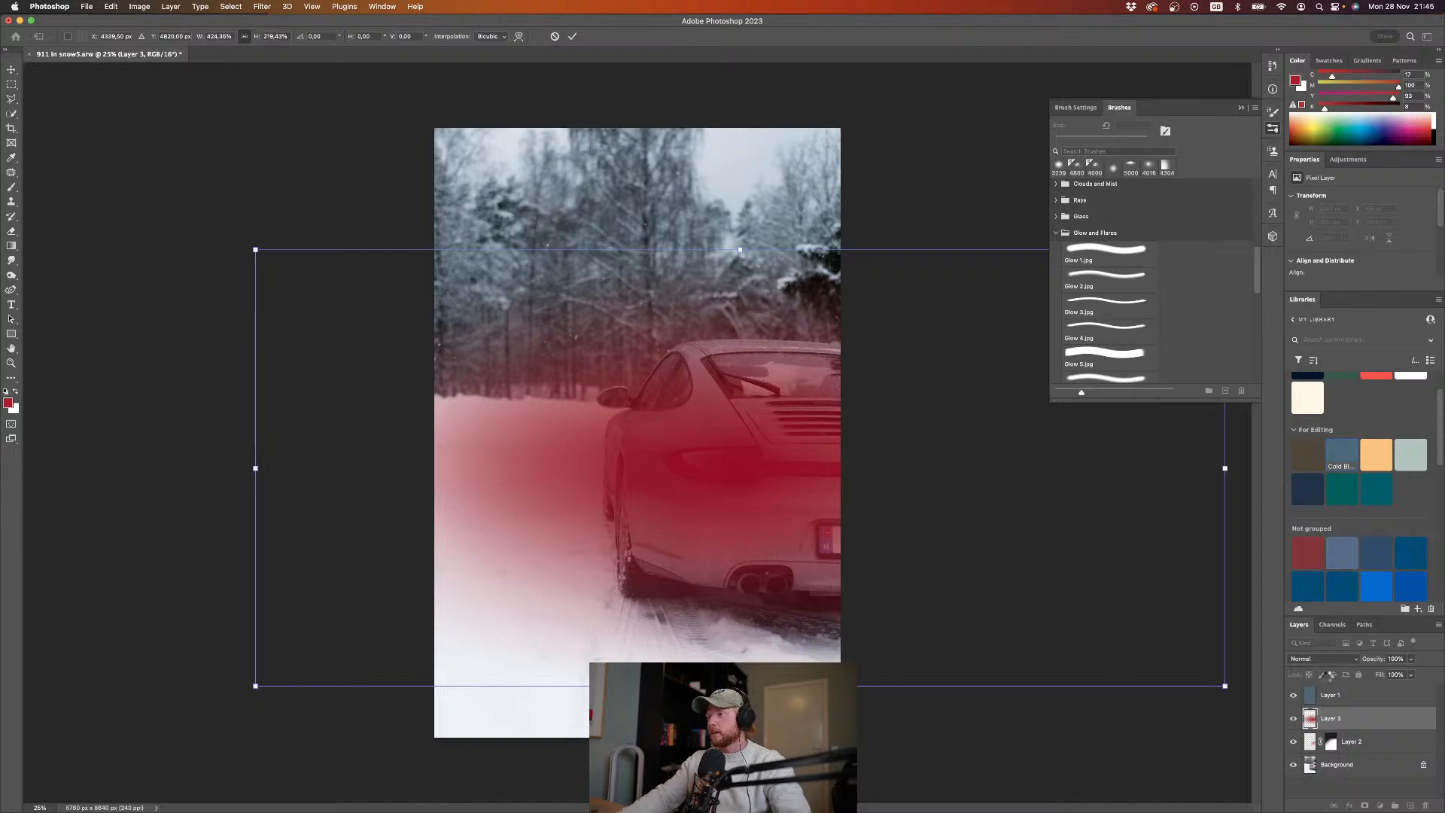
key(Return)
key(b)
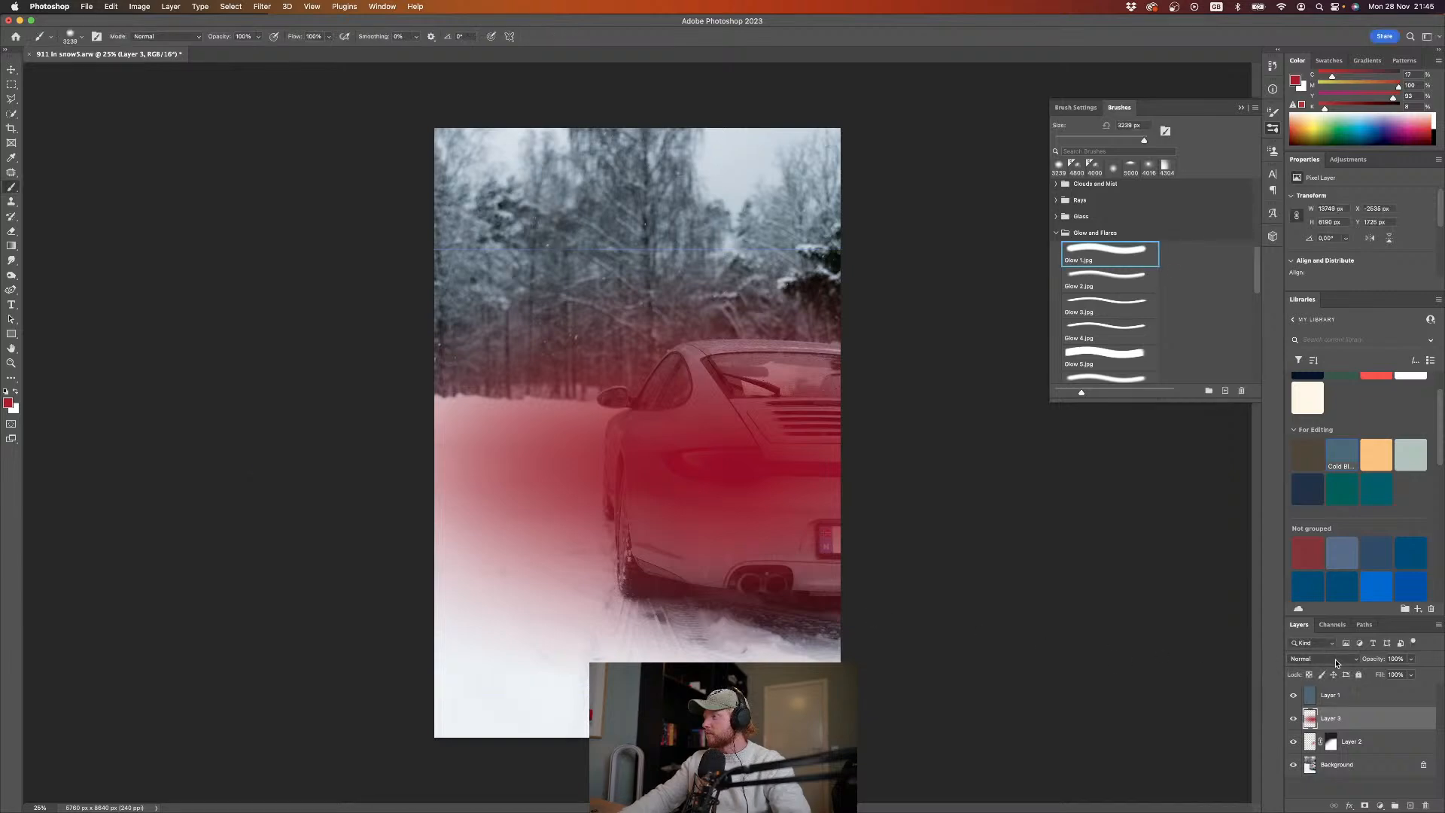
Step: Set the red glow layer's blend mode to Screen and its opacity to 45%
click(1337, 663)
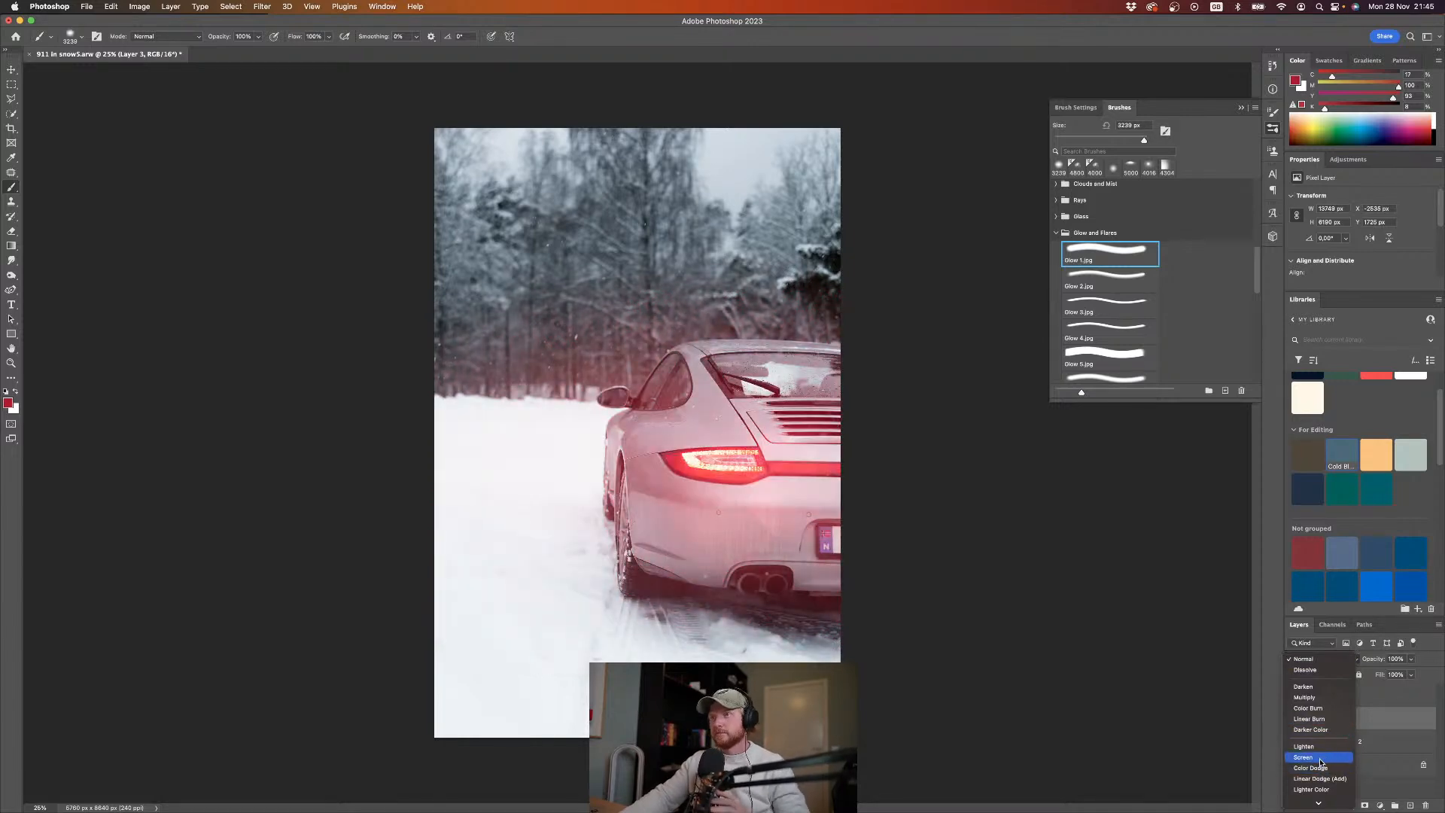
scroll(1321, 760, down, 3)
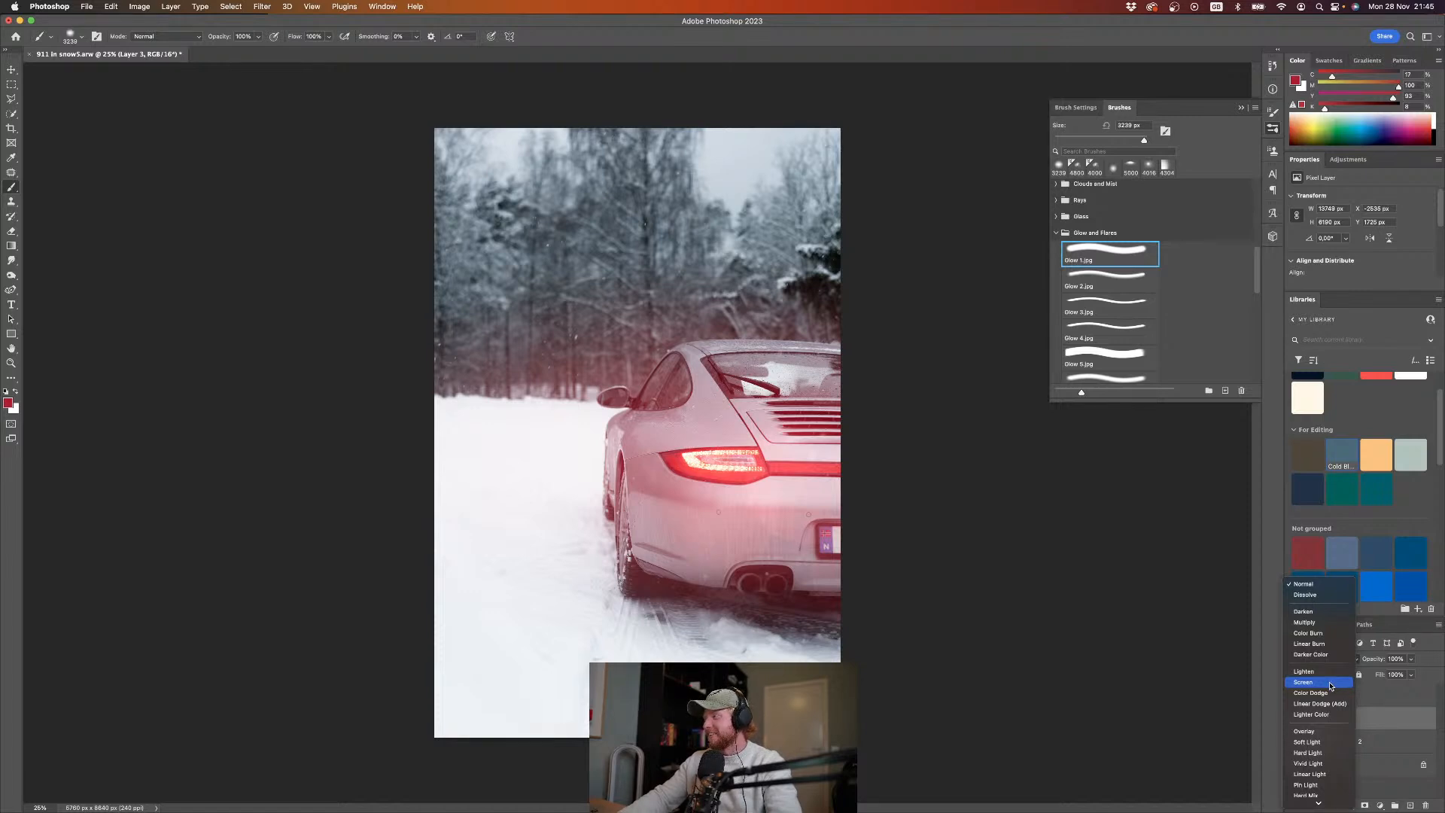
click(1330, 683)
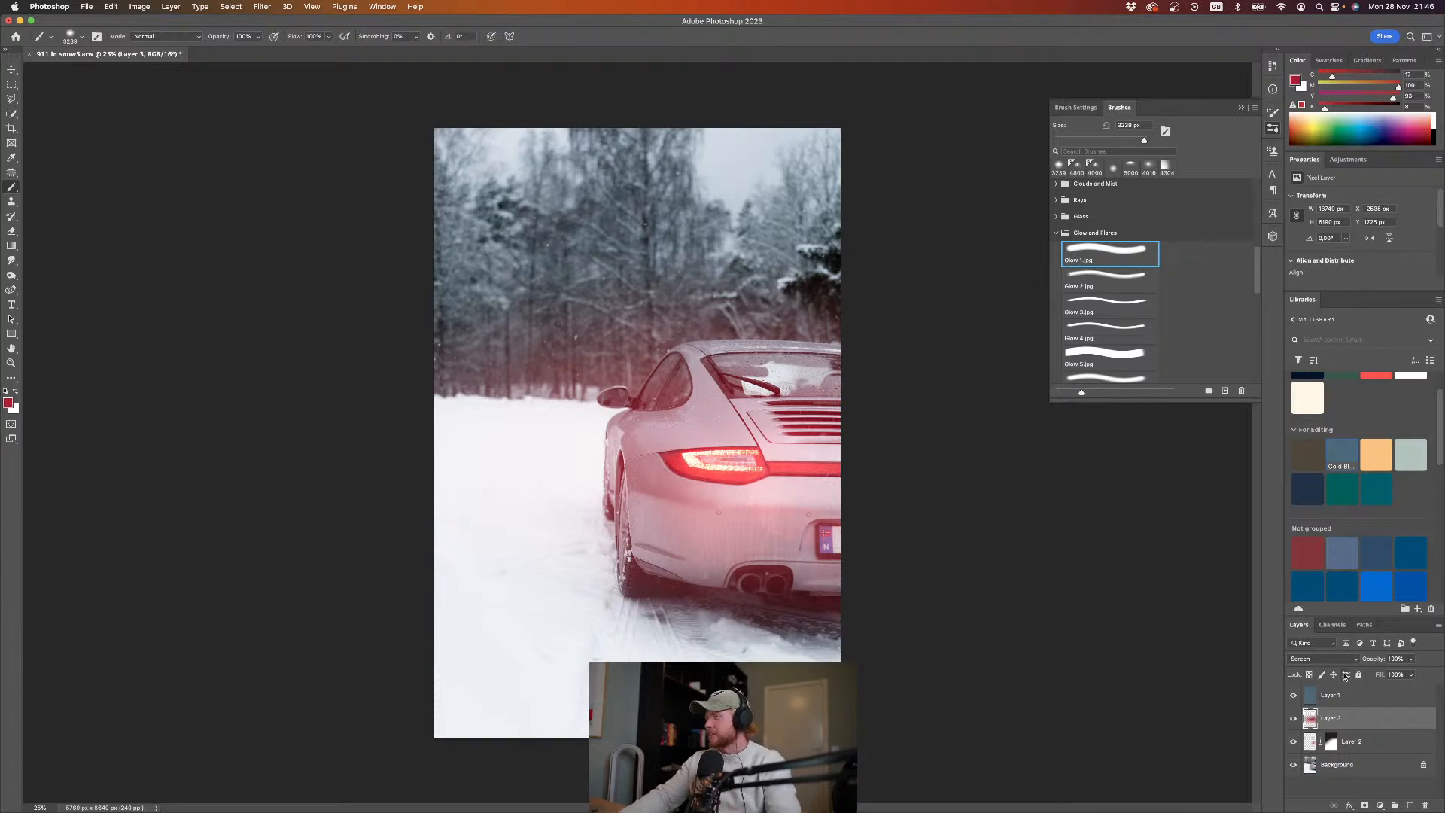
drag(1380, 660, 1348, 662)
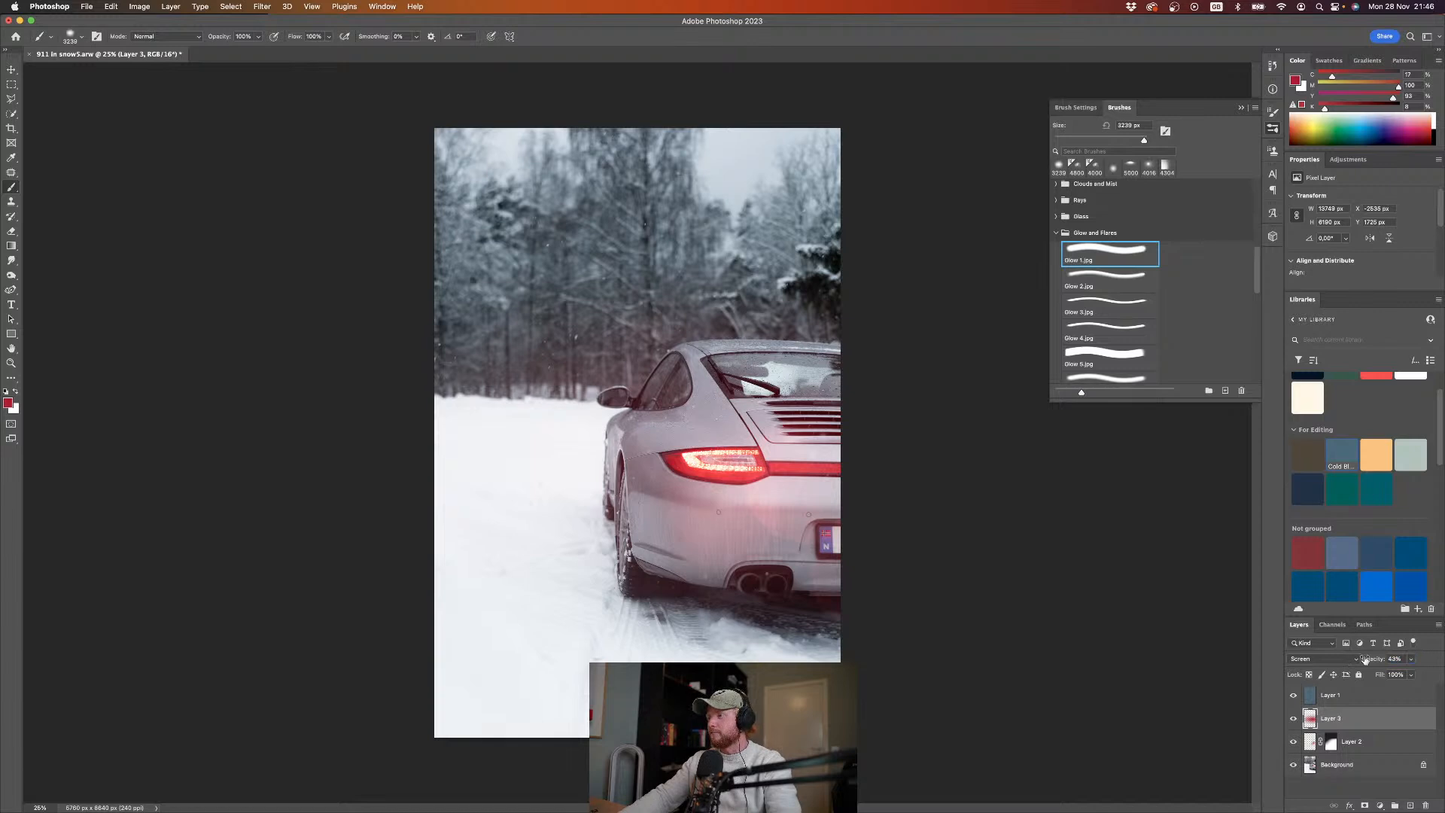
drag(1367, 659, 1364, 661)
Step: Mask the red glow layer with gradients fading it from above and below the tail light, and compare it hidden and shown
click(1365, 806)
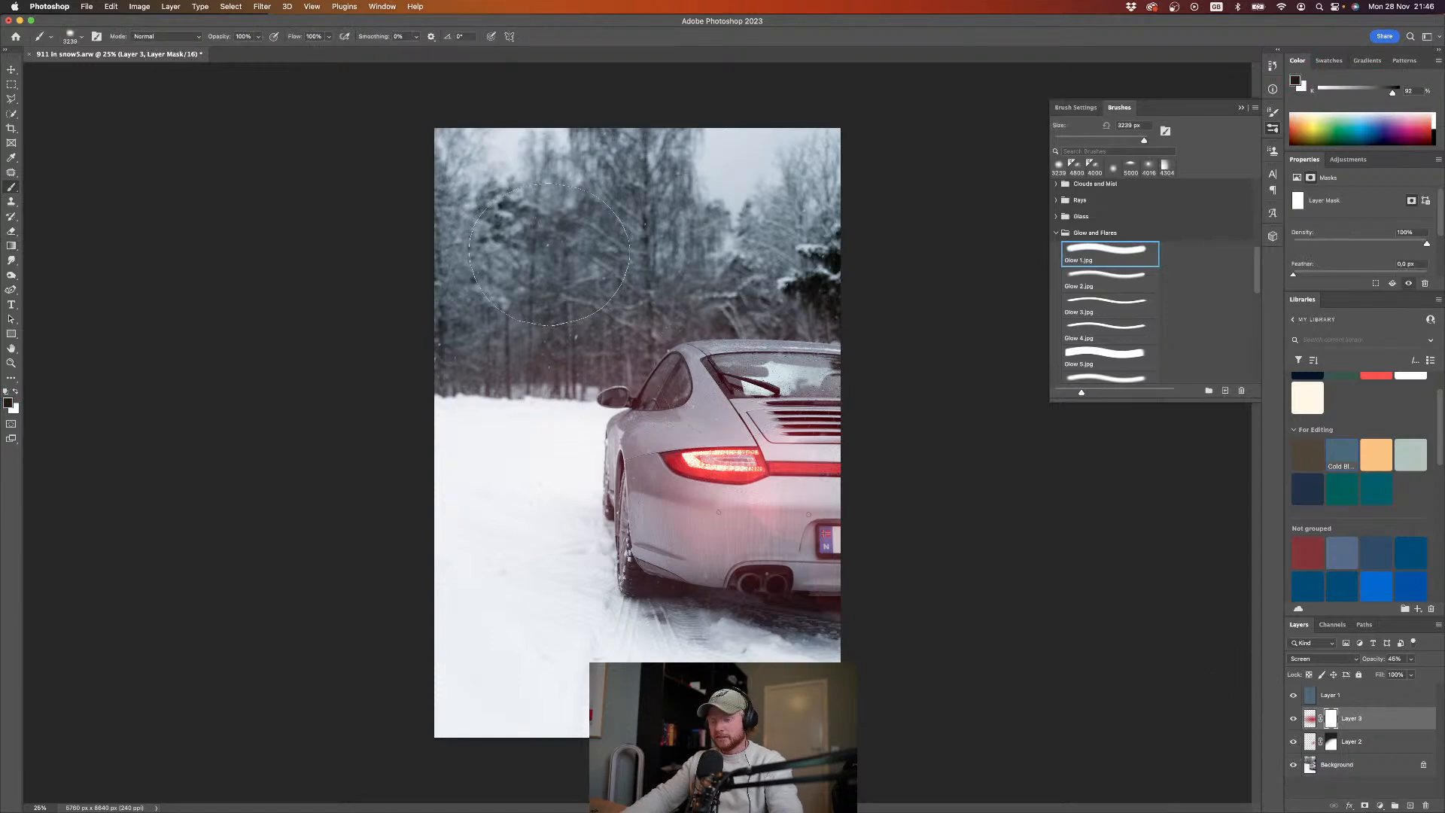
key(g)
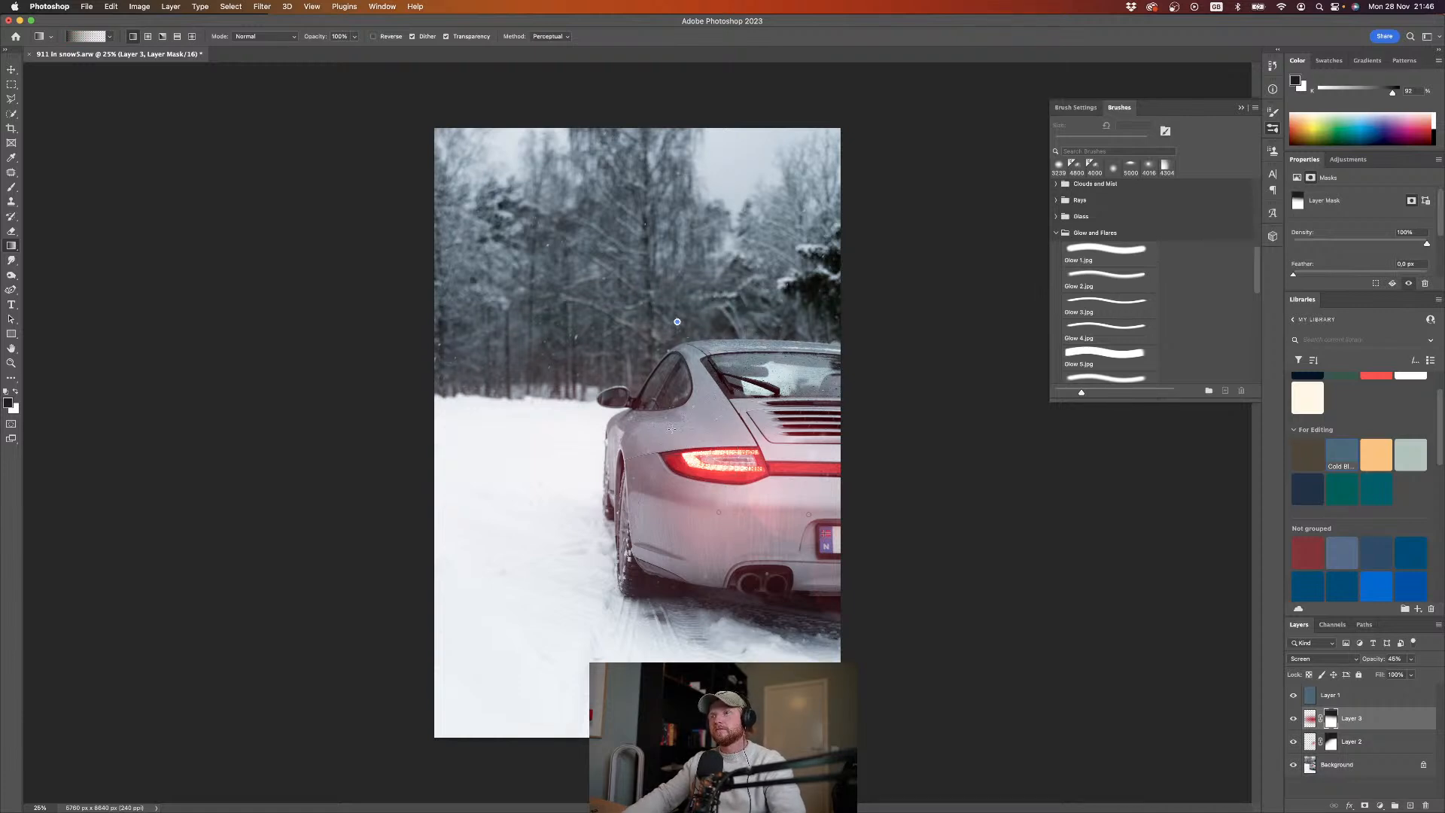
drag(676, 322, 681, 542)
drag(703, 614, 704, 470)
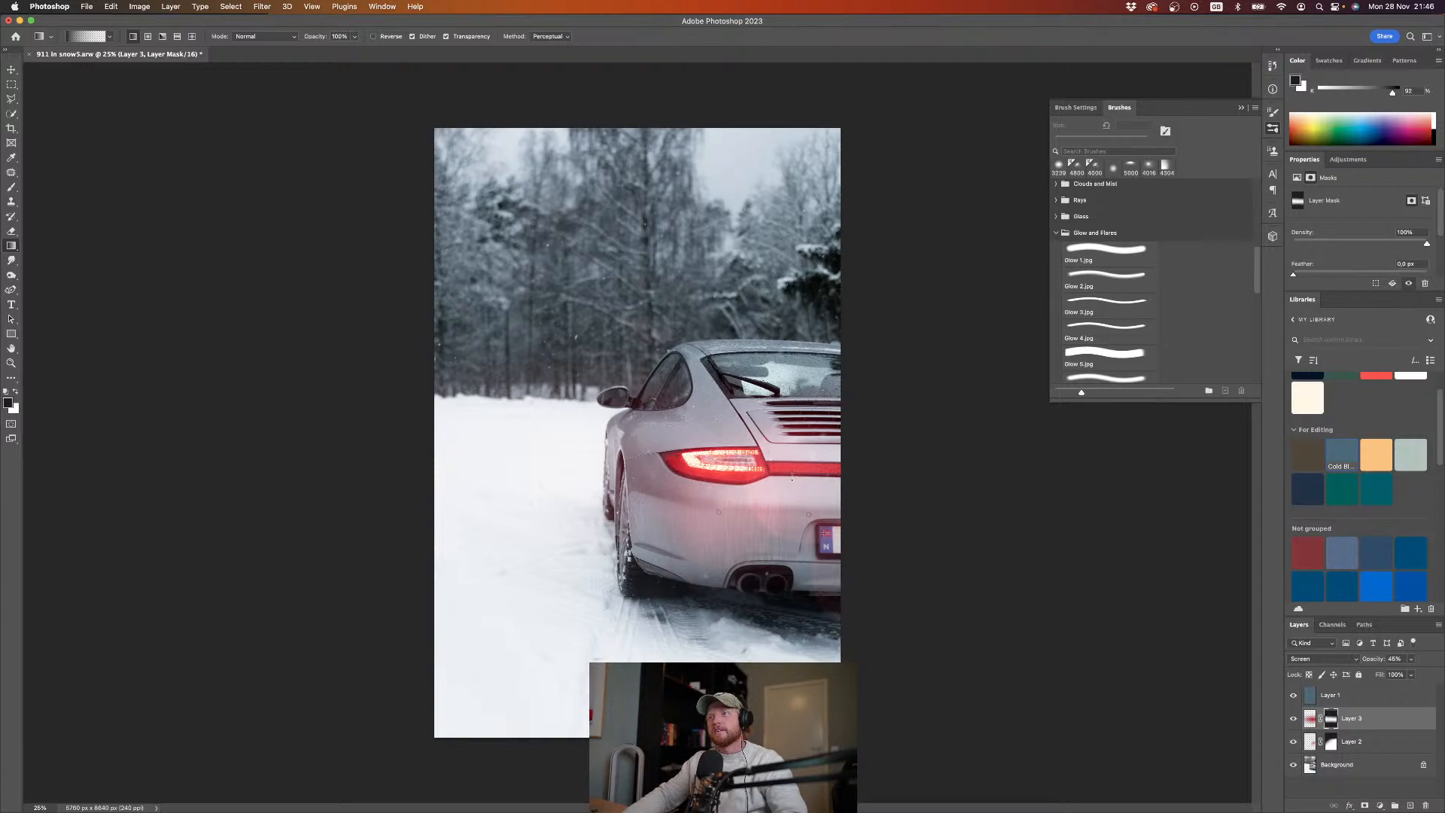
click(1295, 718)
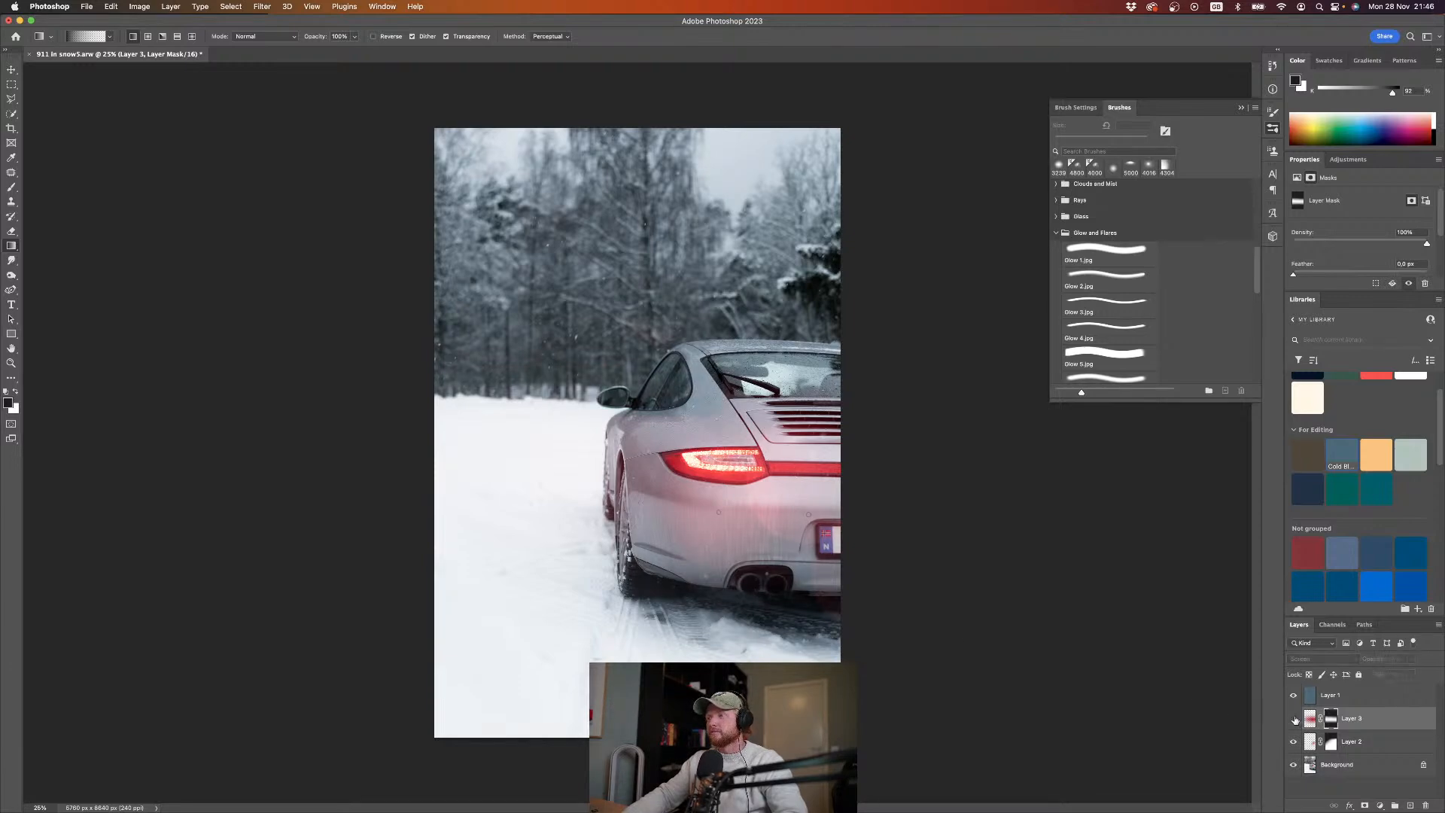
click(1294, 719)
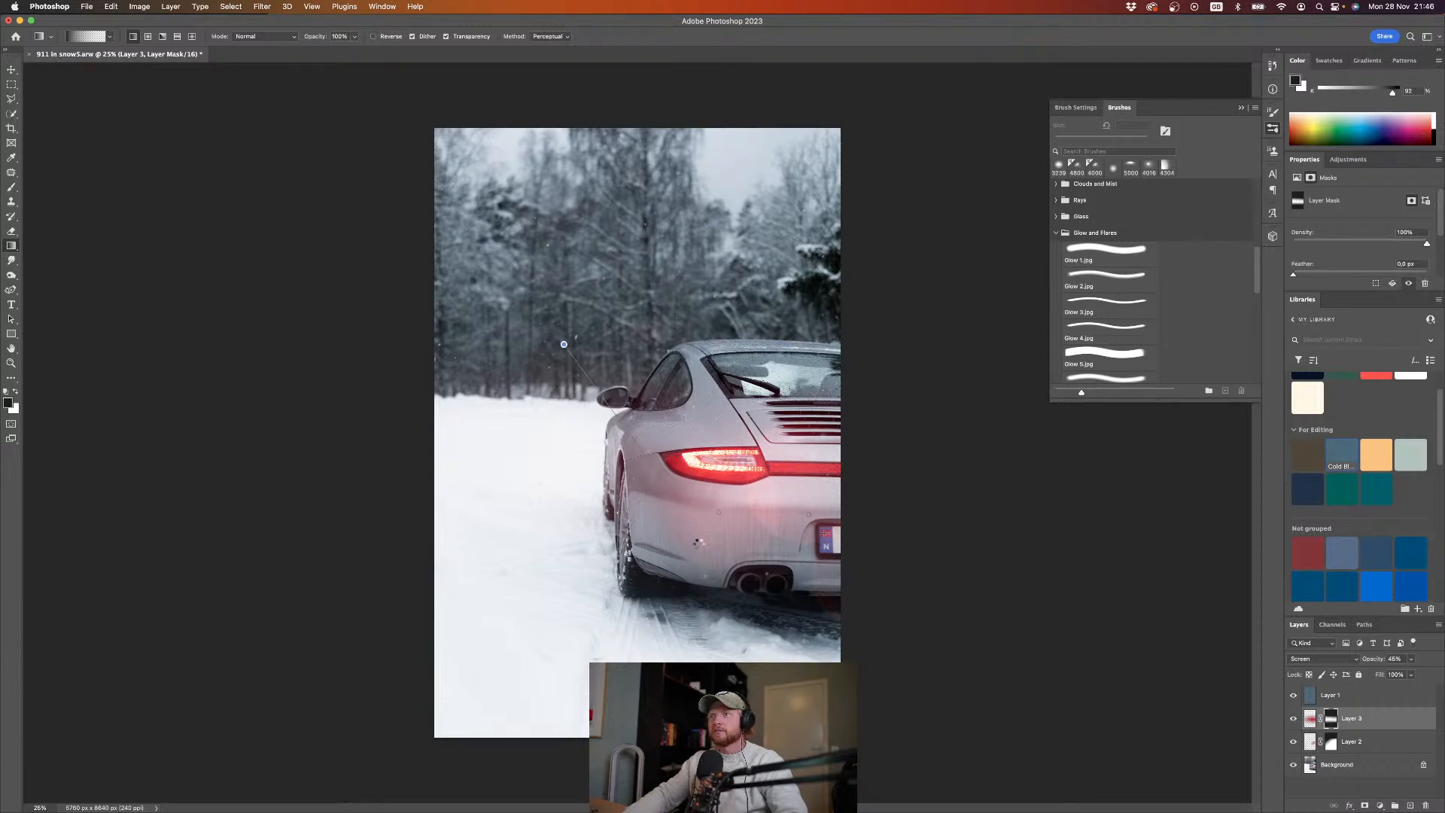
Step: Deselect all layers, save the Photoshop document, and switch to Lightroom to show the edited copy 911 in snow5-Edit.tif
click(1329, 742)
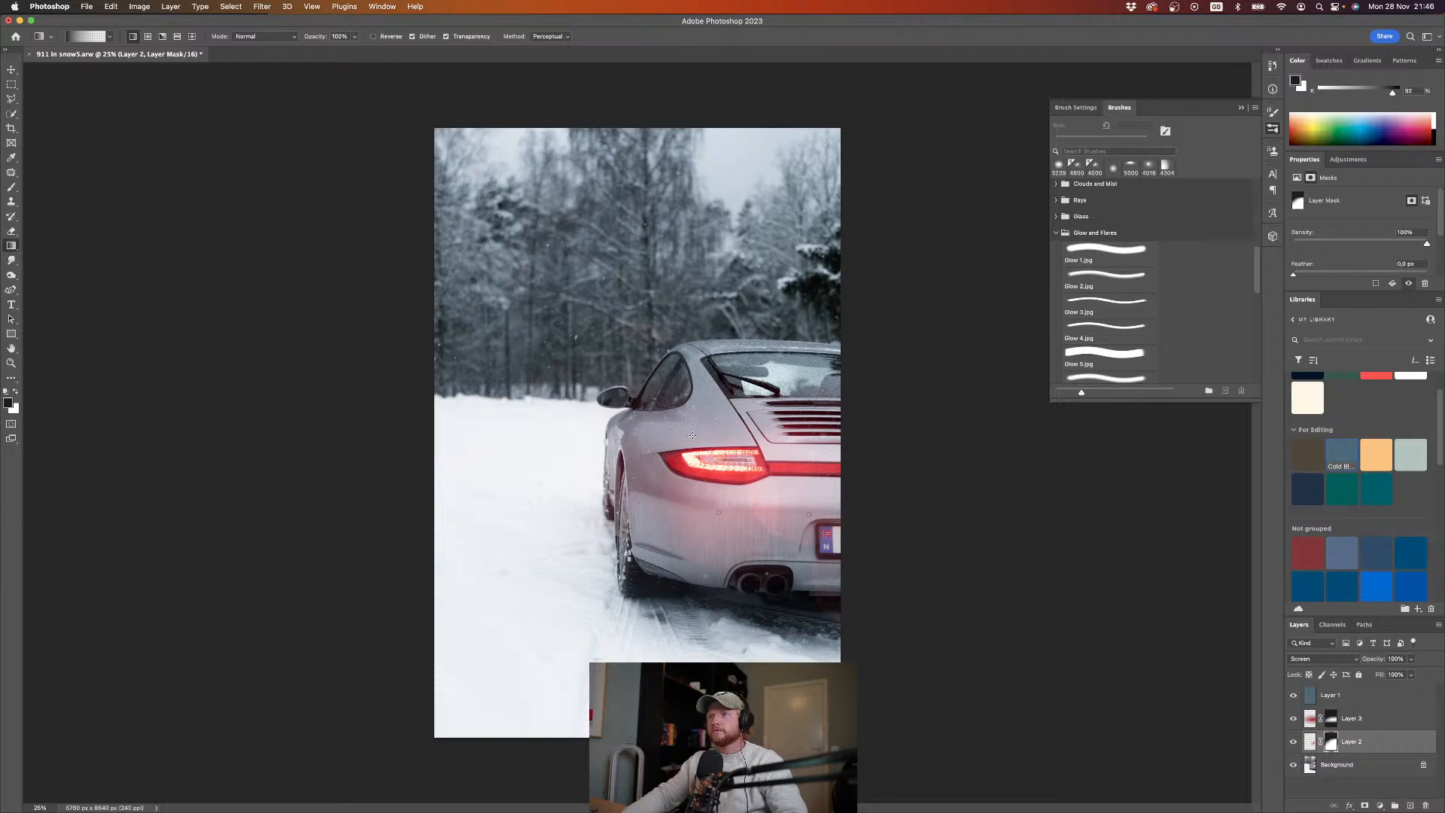
click(1352, 789)
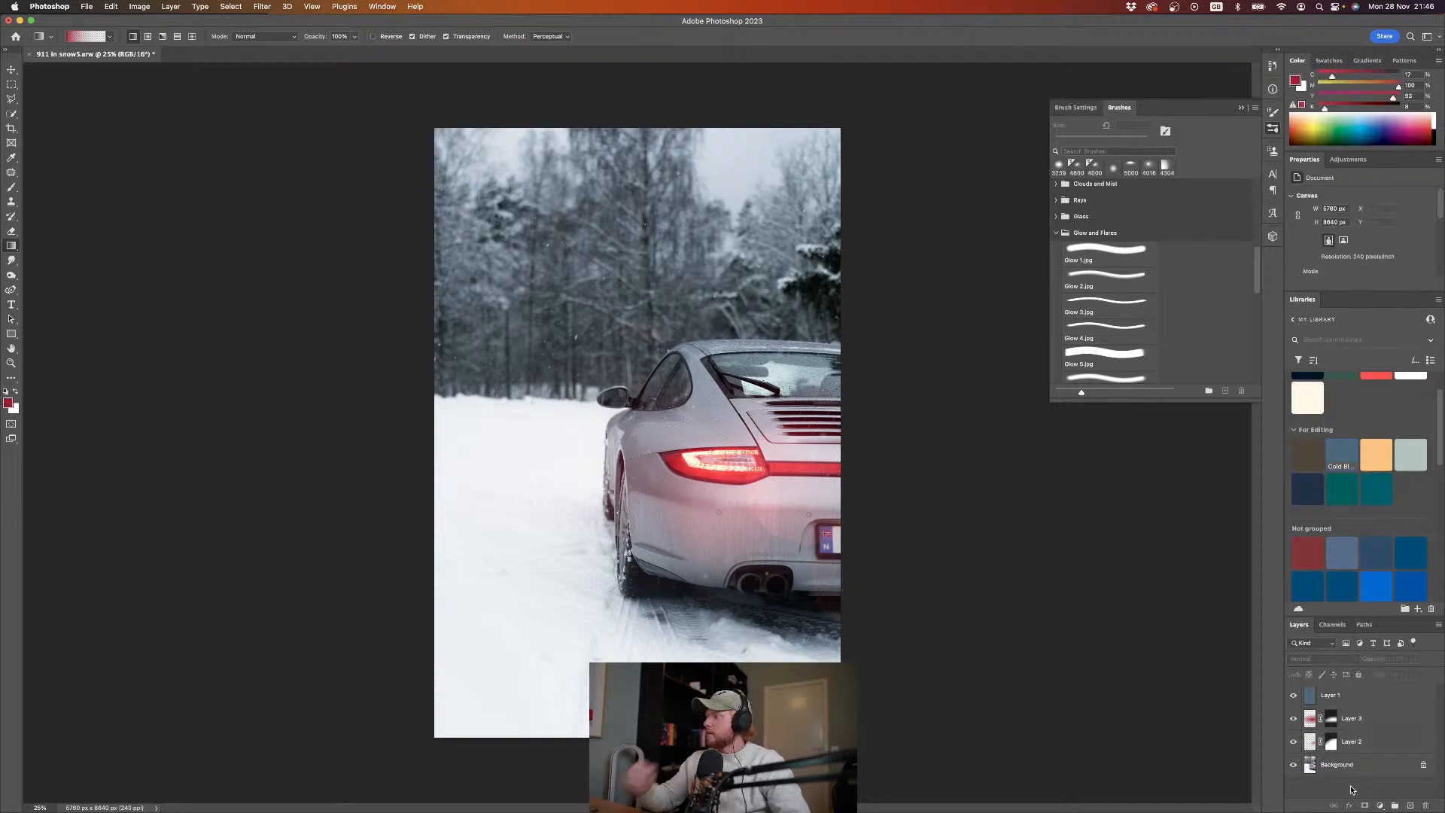
key(super+s)
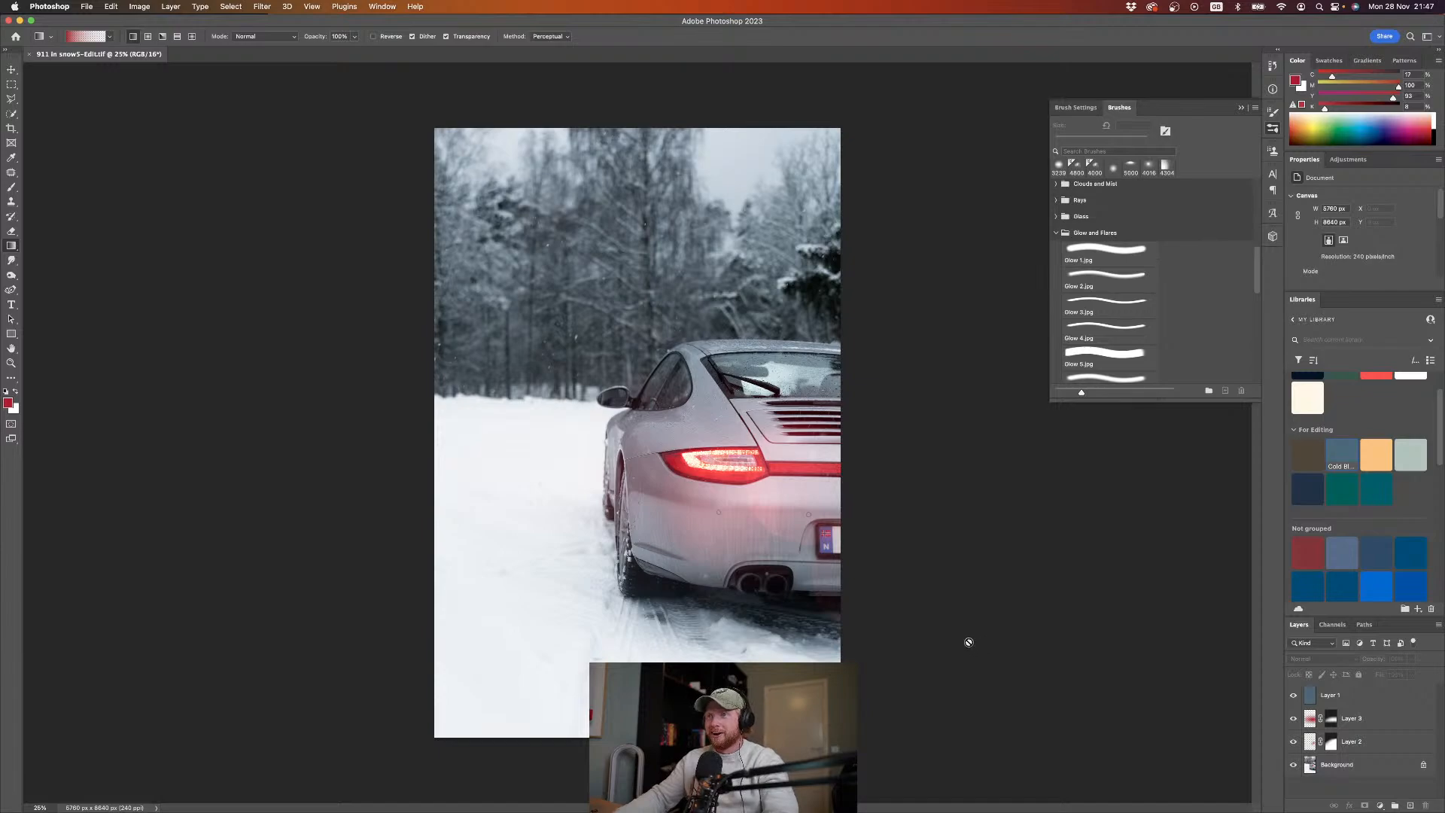
key(ctrl+Right)
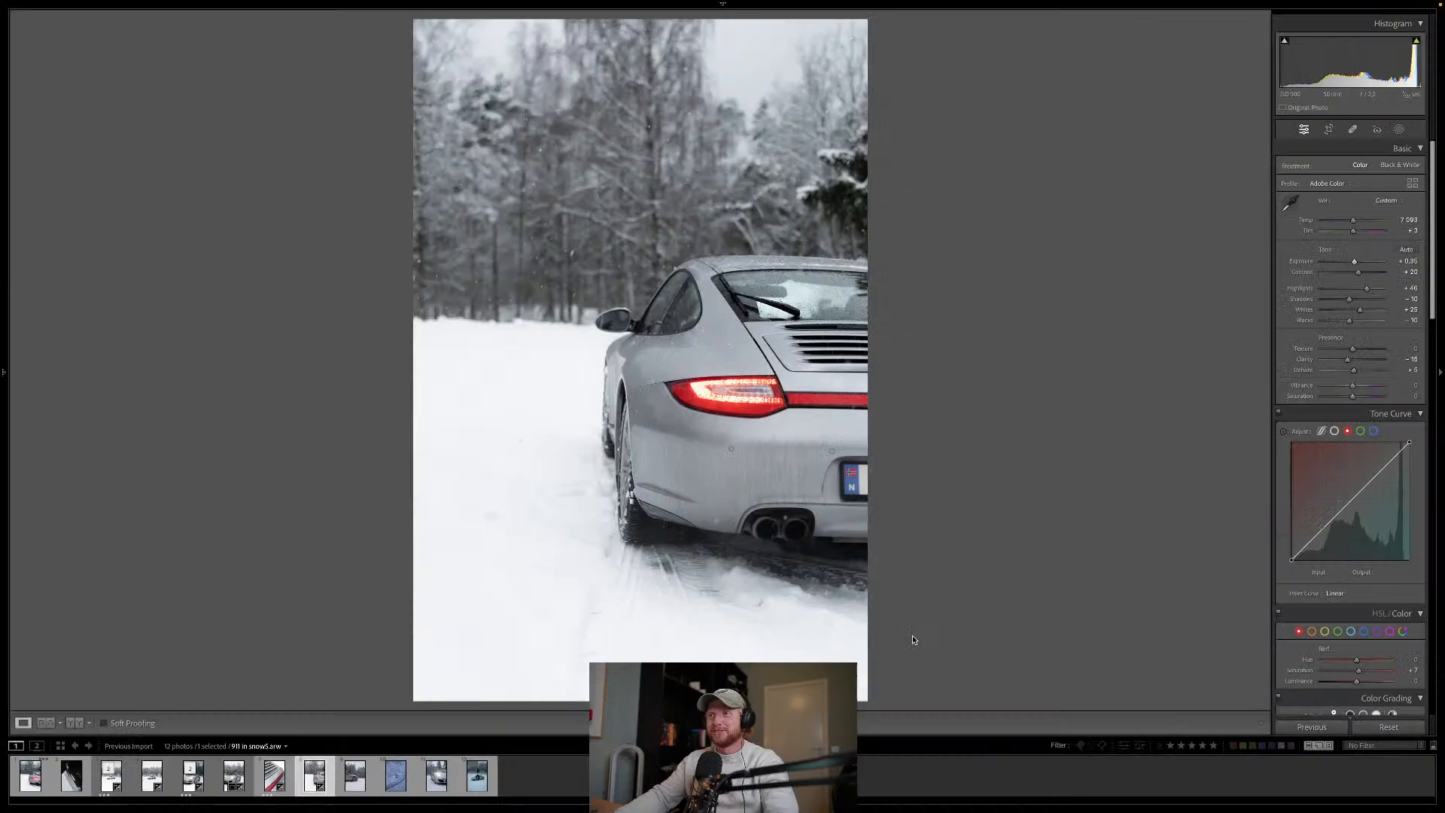
key(Left)
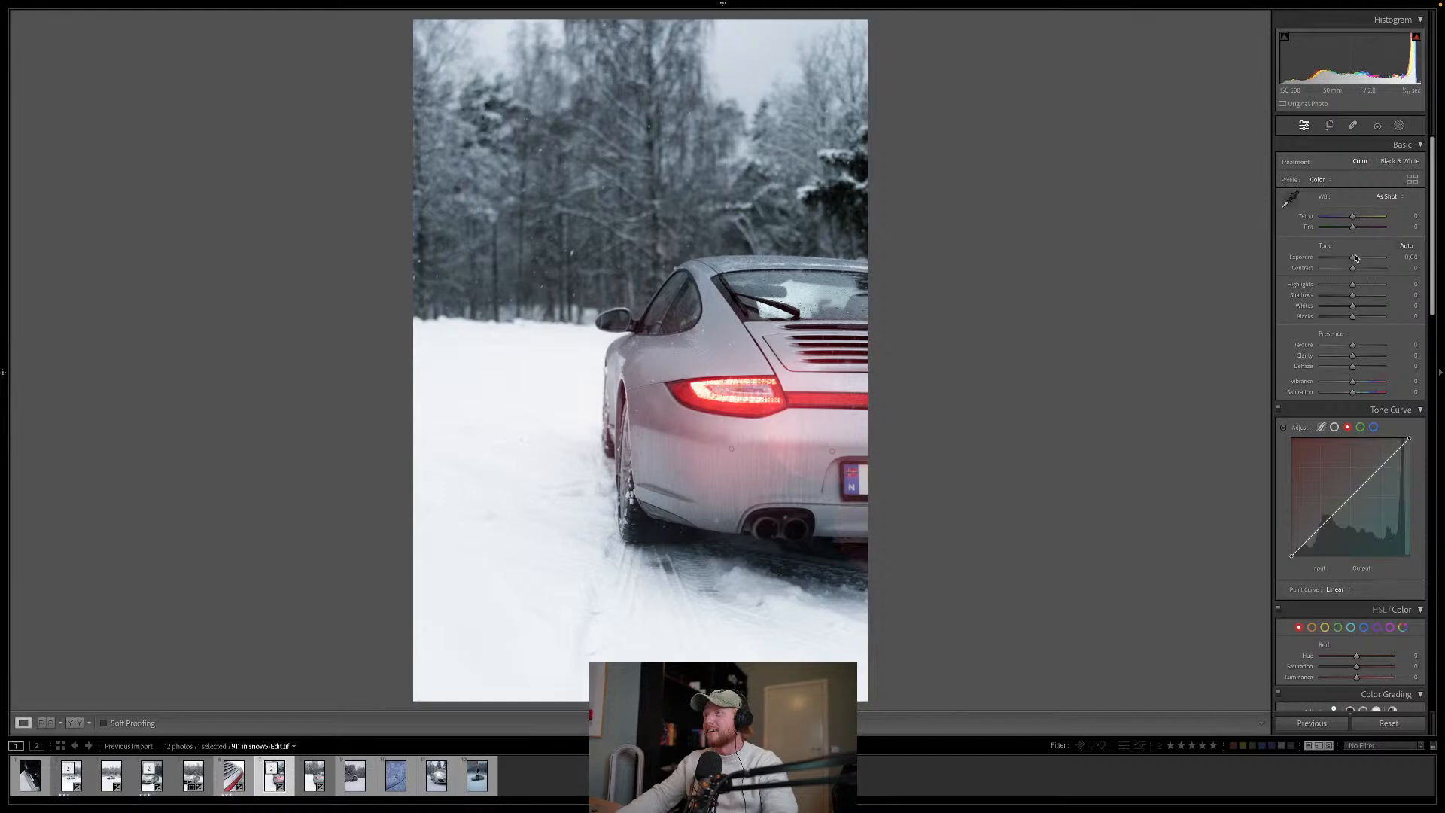
Step: Darken the photo's upper-left area with a linear gradient mask at -0.54 exposure and rate the photo three stars
drag(1354, 258, 1350, 259)
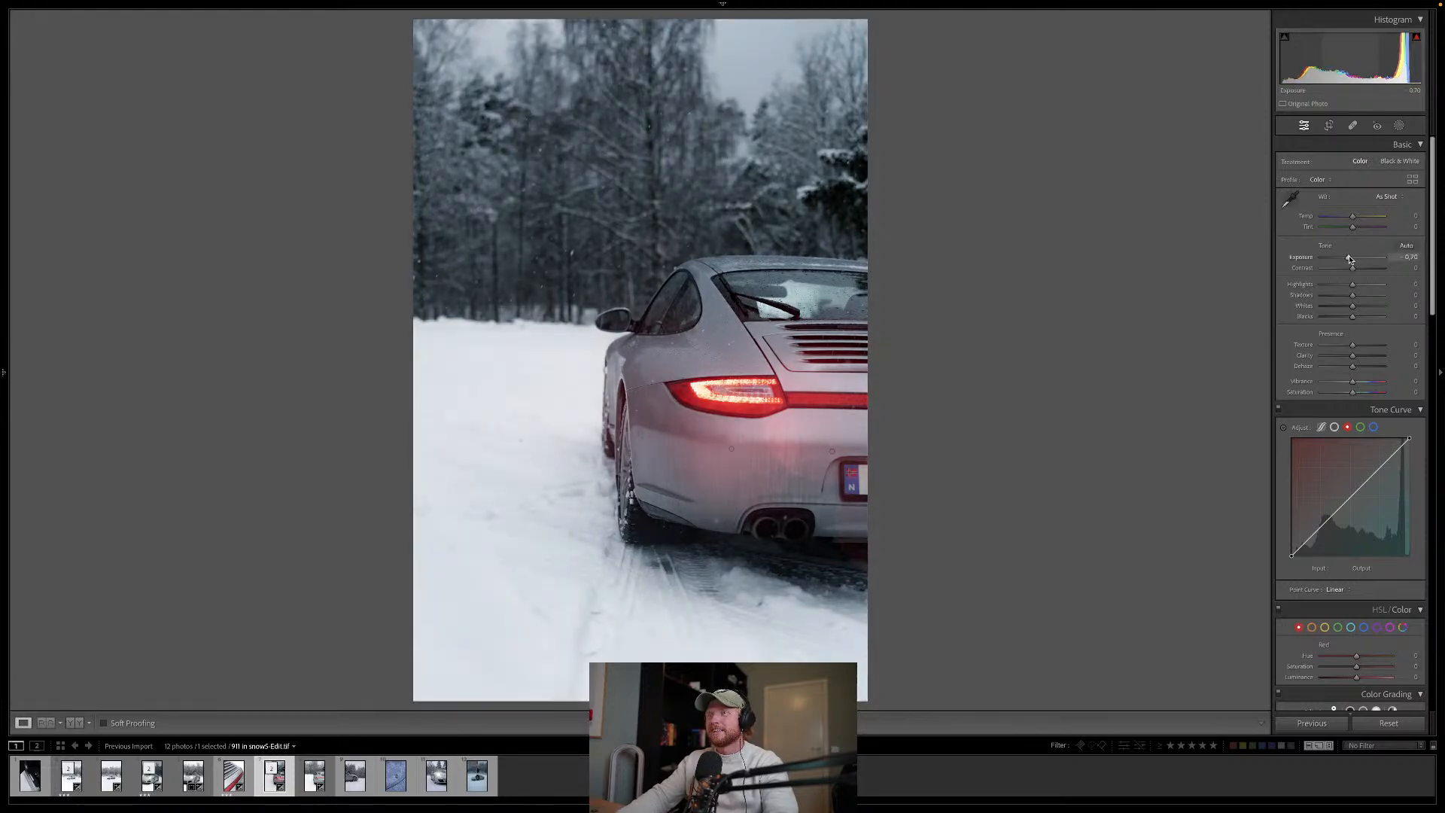
double_click(1350, 258)
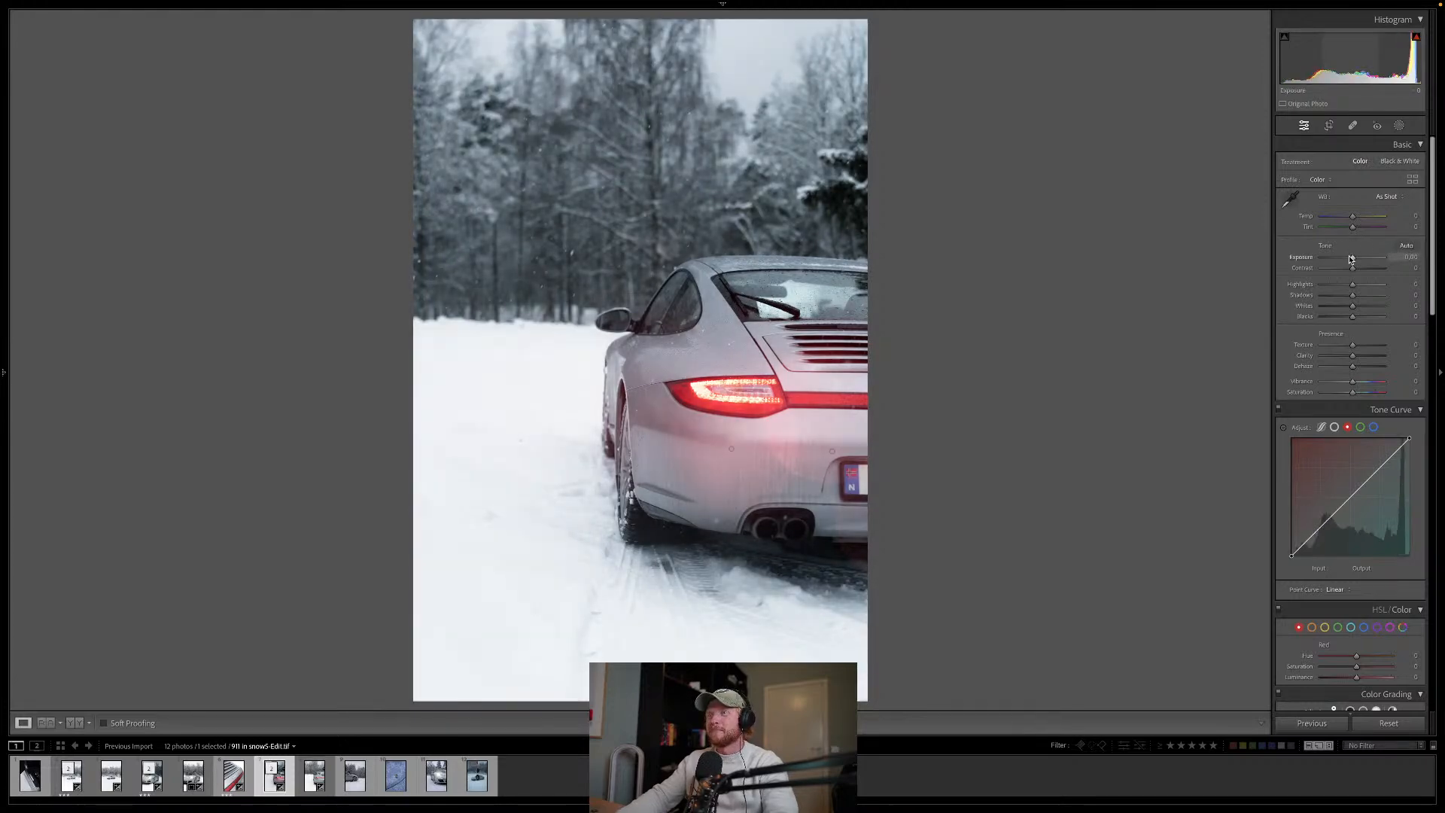
click(1399, 125)
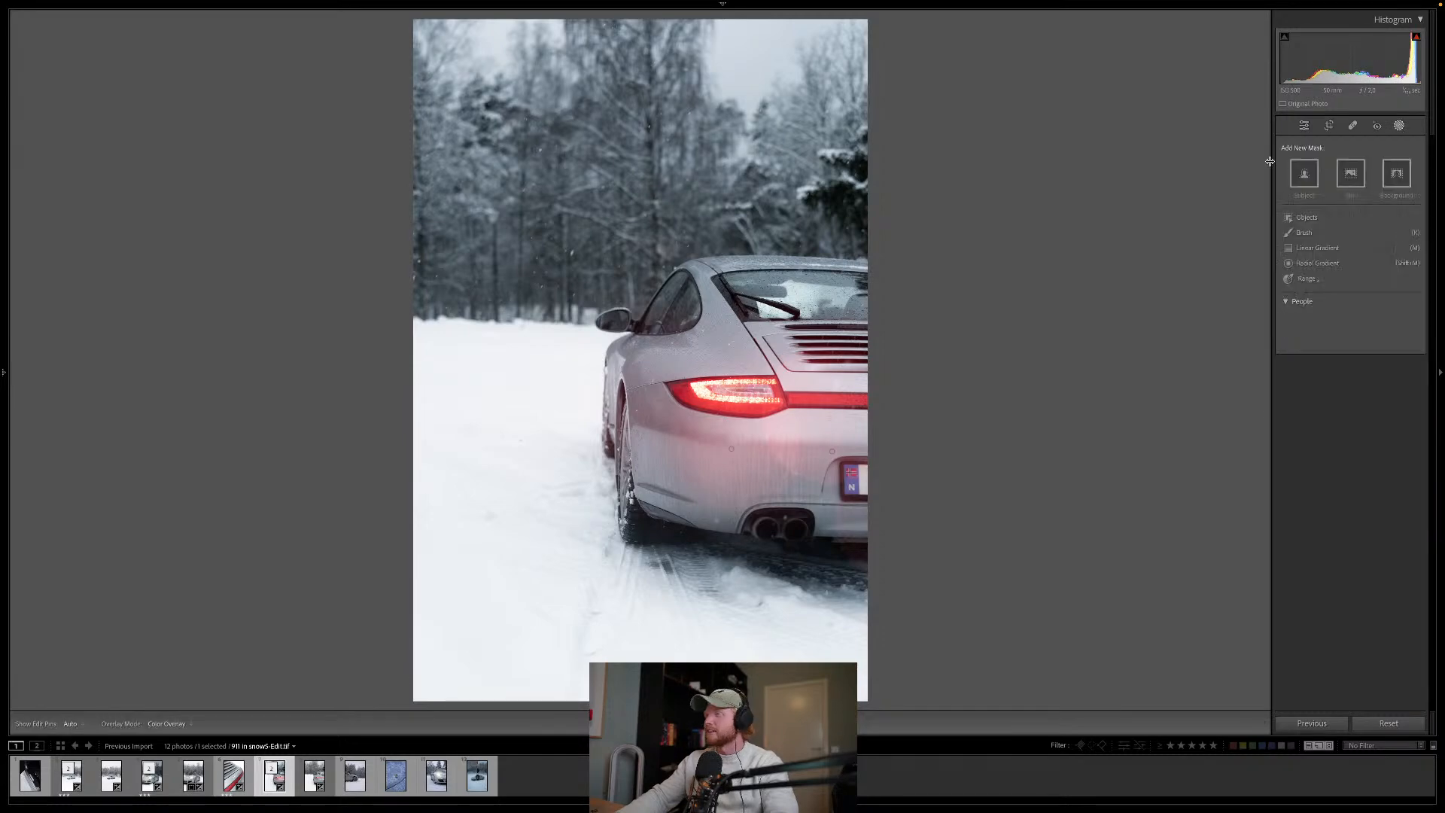
click(1318, 248)
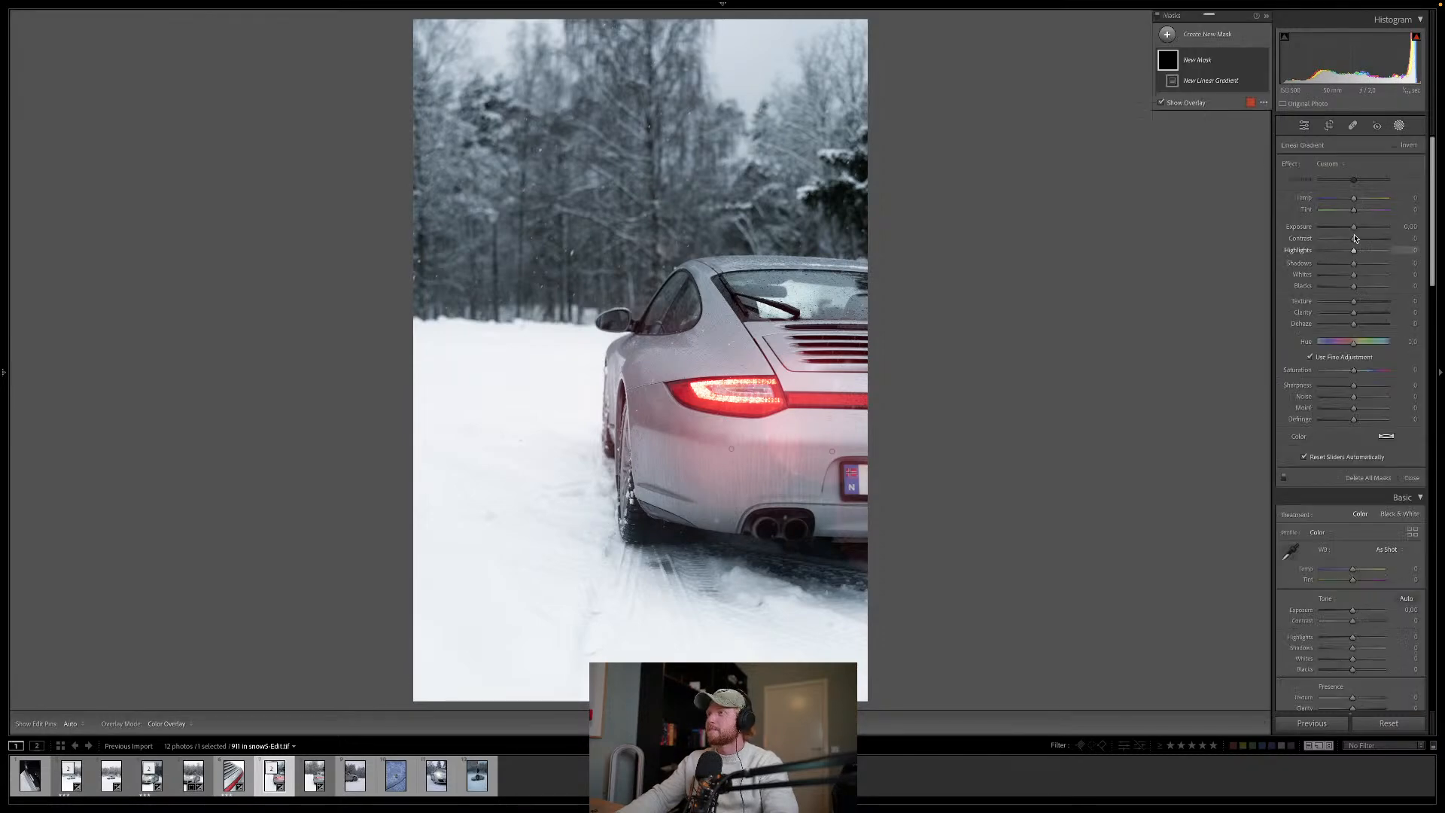
key(o)
drag(1349, 231, 1350, 231)
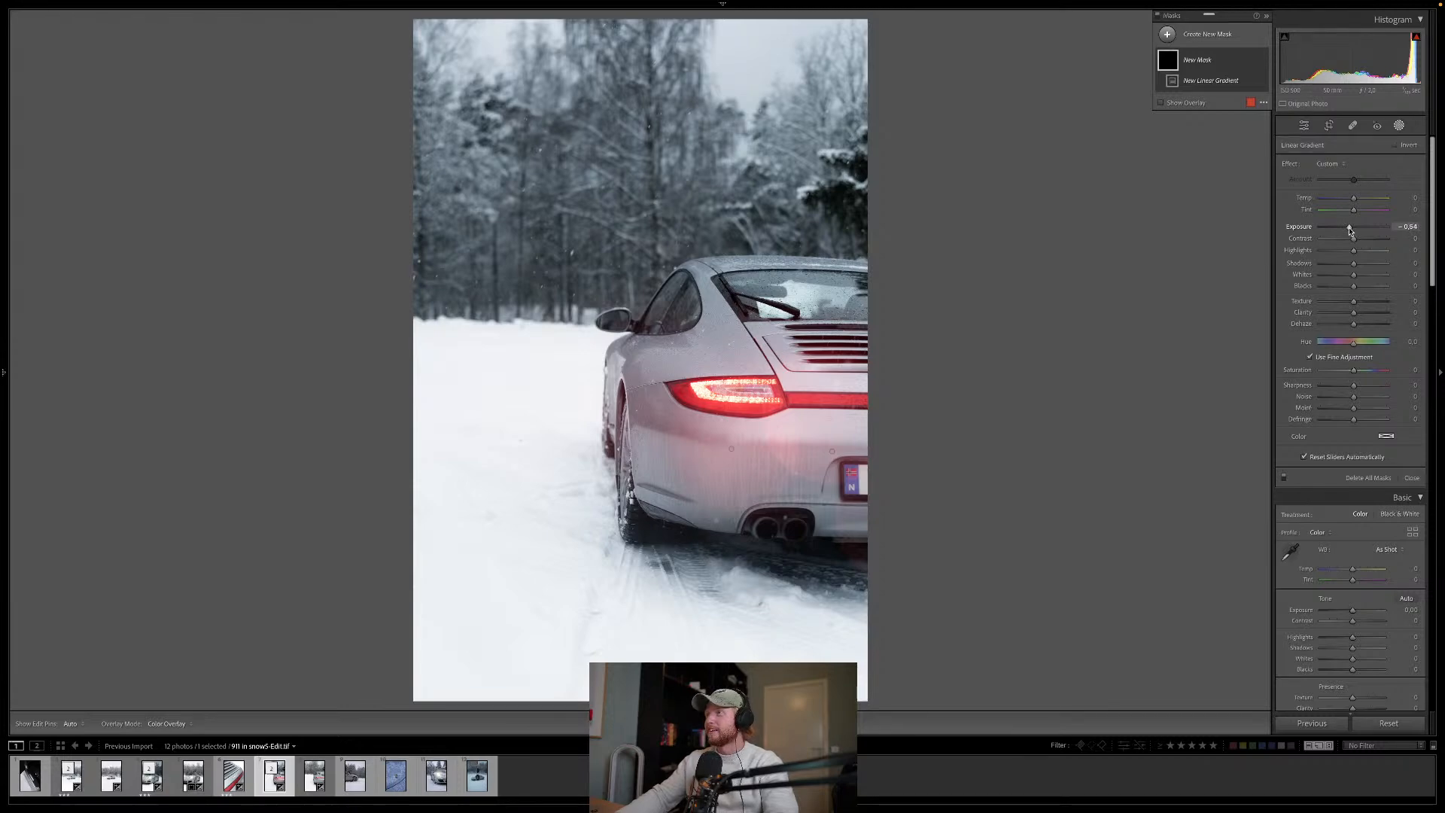
drag(403, 246, 532, 450)
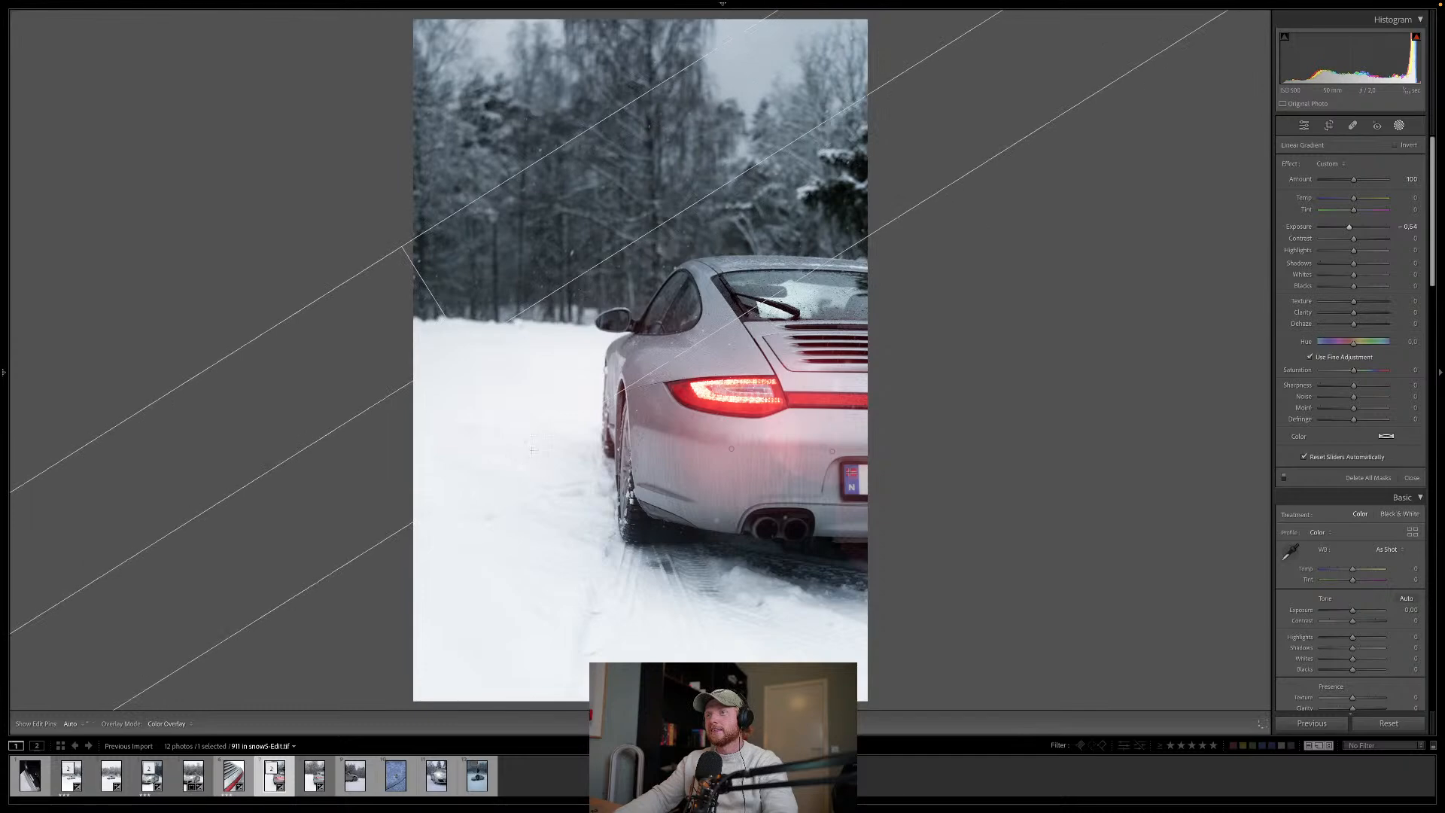
drag(372, 258, 310, 90)
key(shift+w)
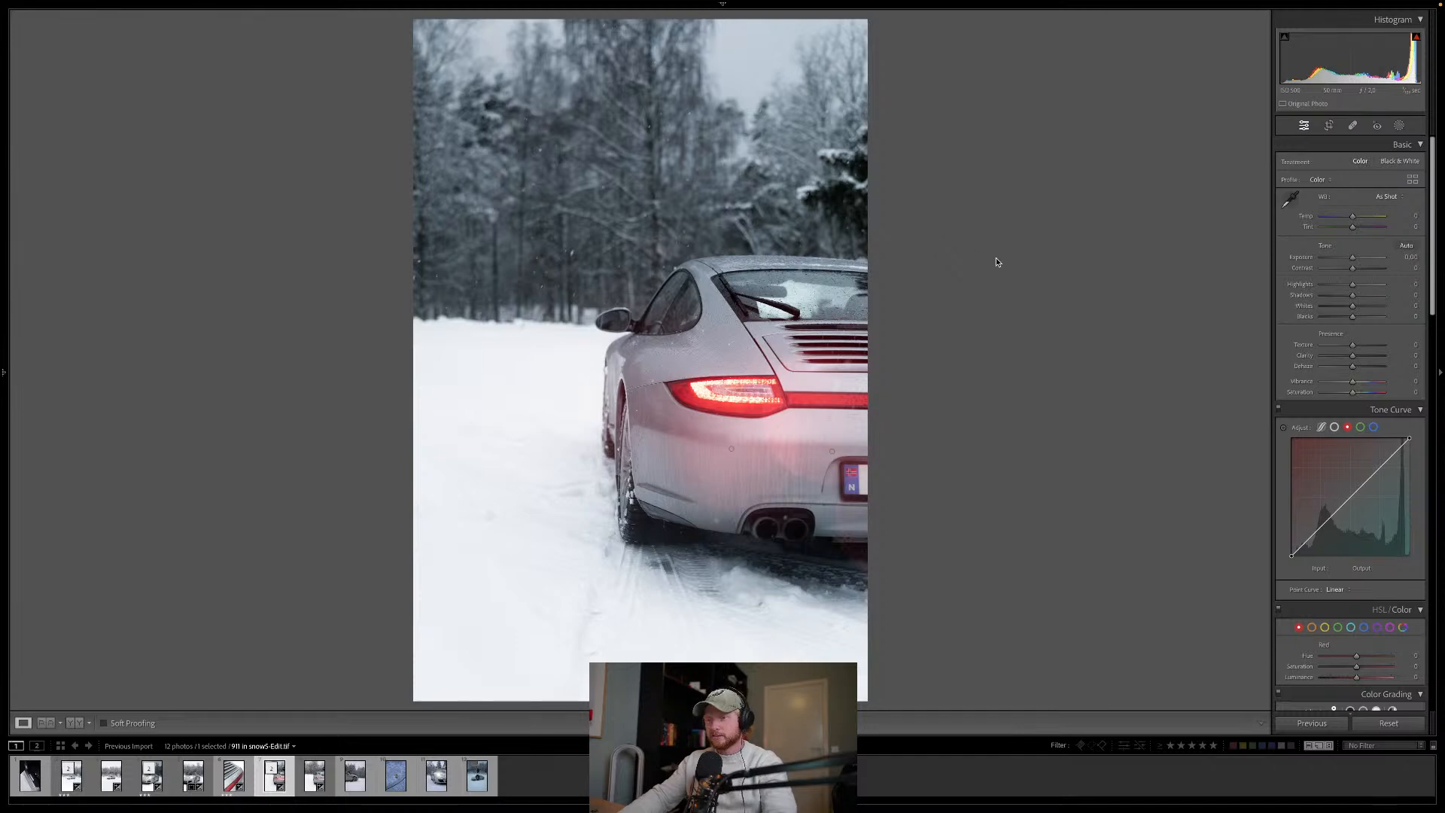
key(3)
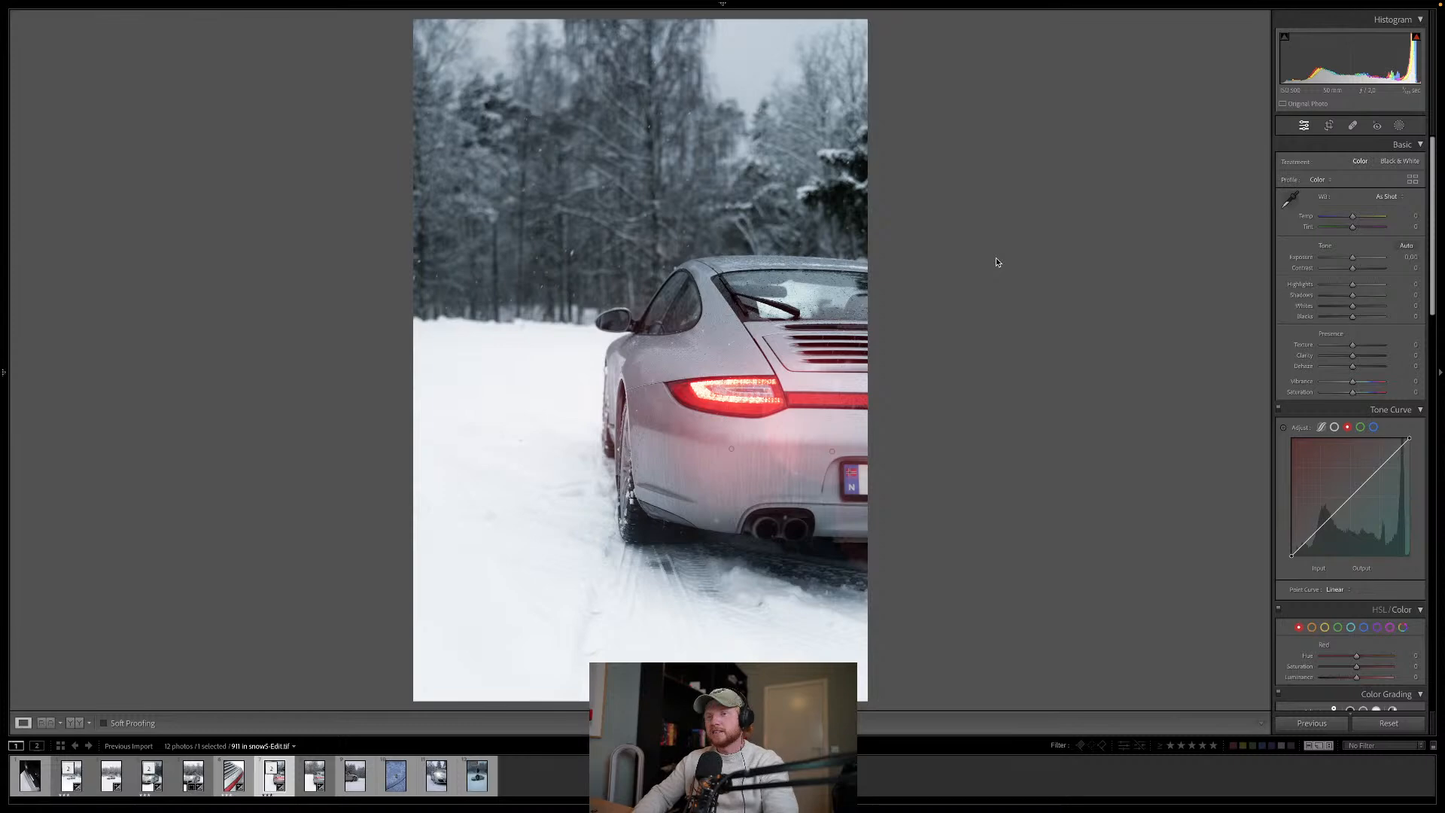
Step: Copy the develop settings without masks from 911 in snow5.arw and paste them onto the badge close-up 911 in snow7.arw
key(Right)
key(ctrl+shift+v)
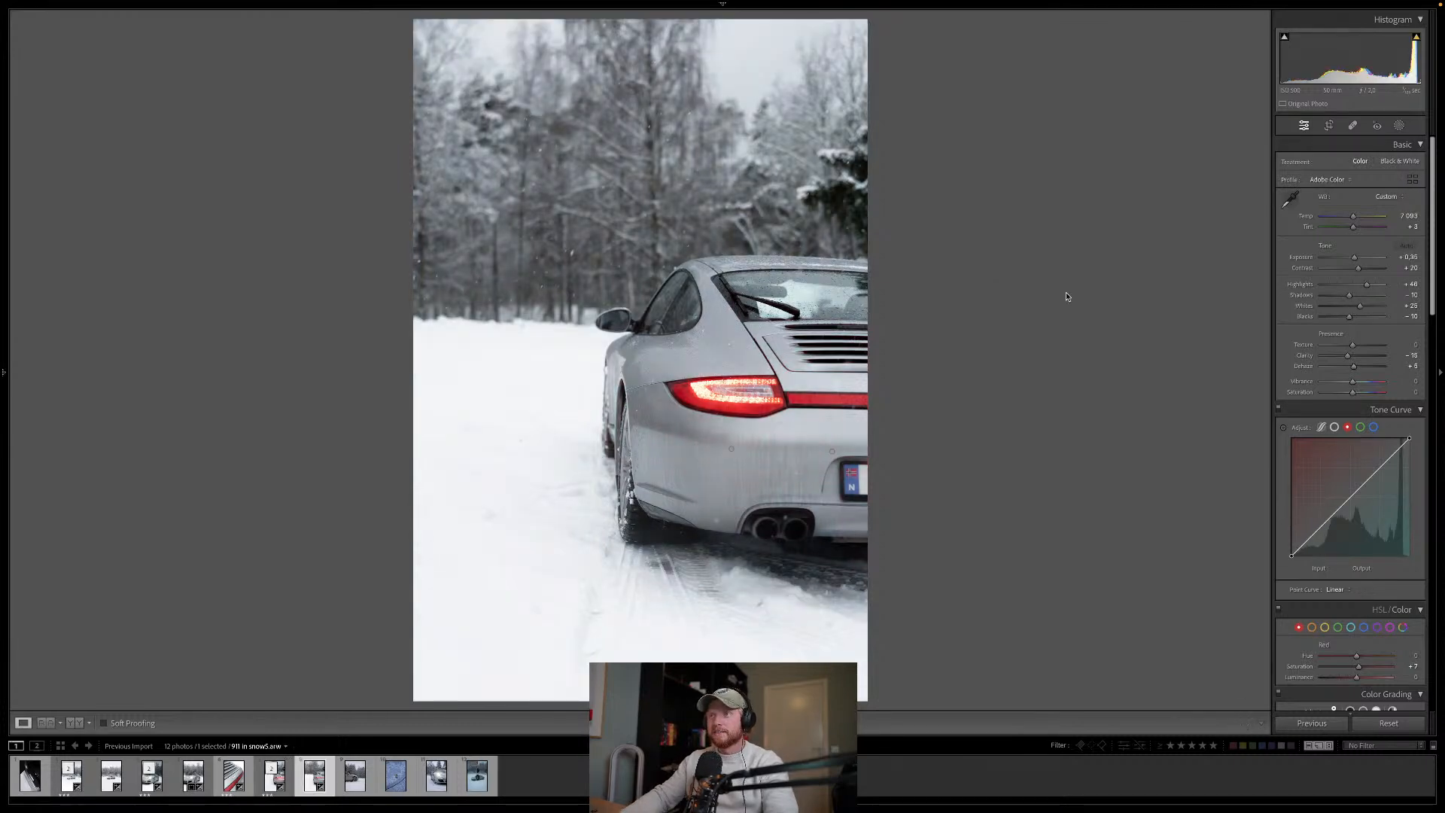
key(ctrl+shift+c)
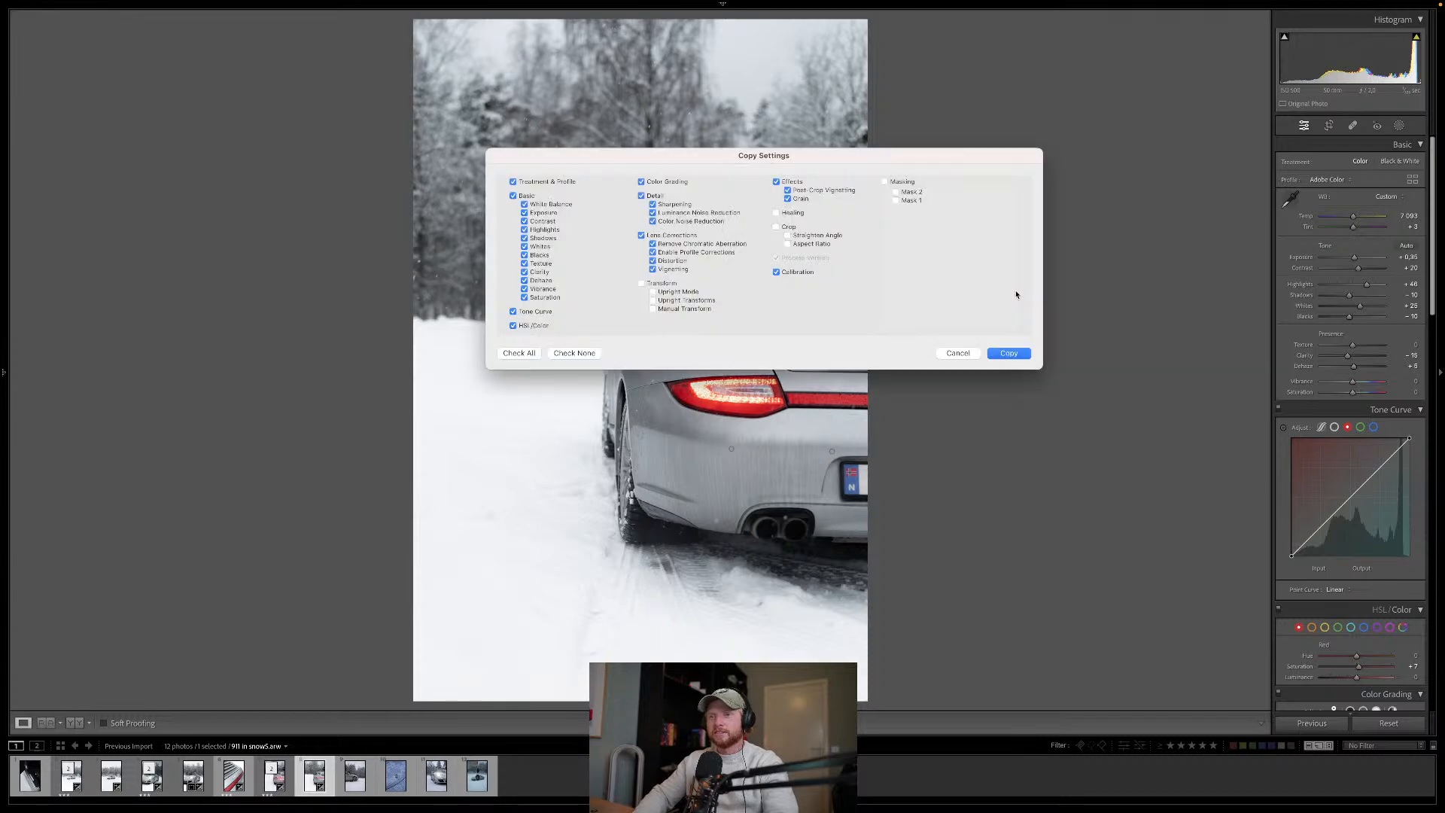
key(Return)
key(Right)
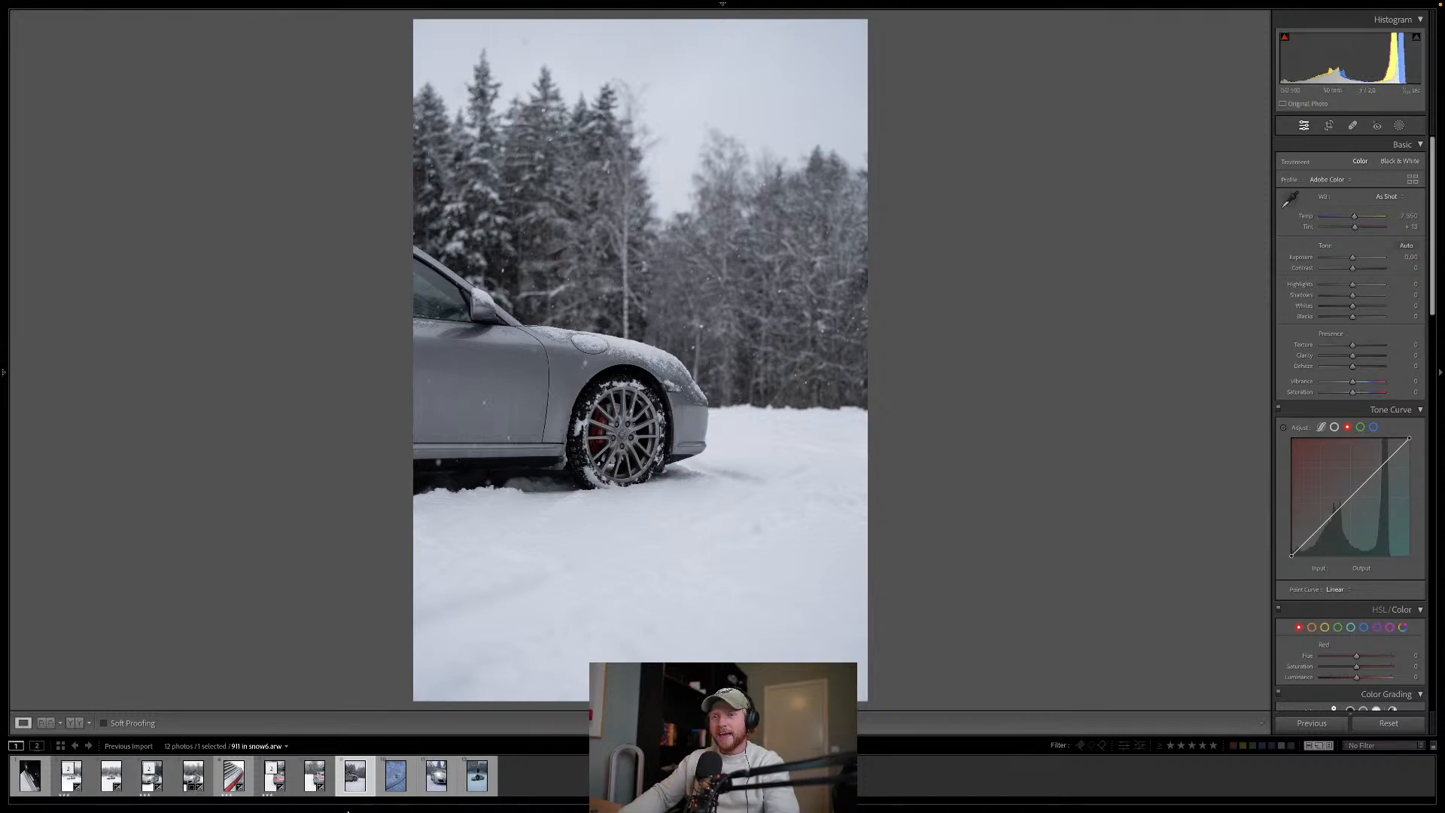
click(393, 779)
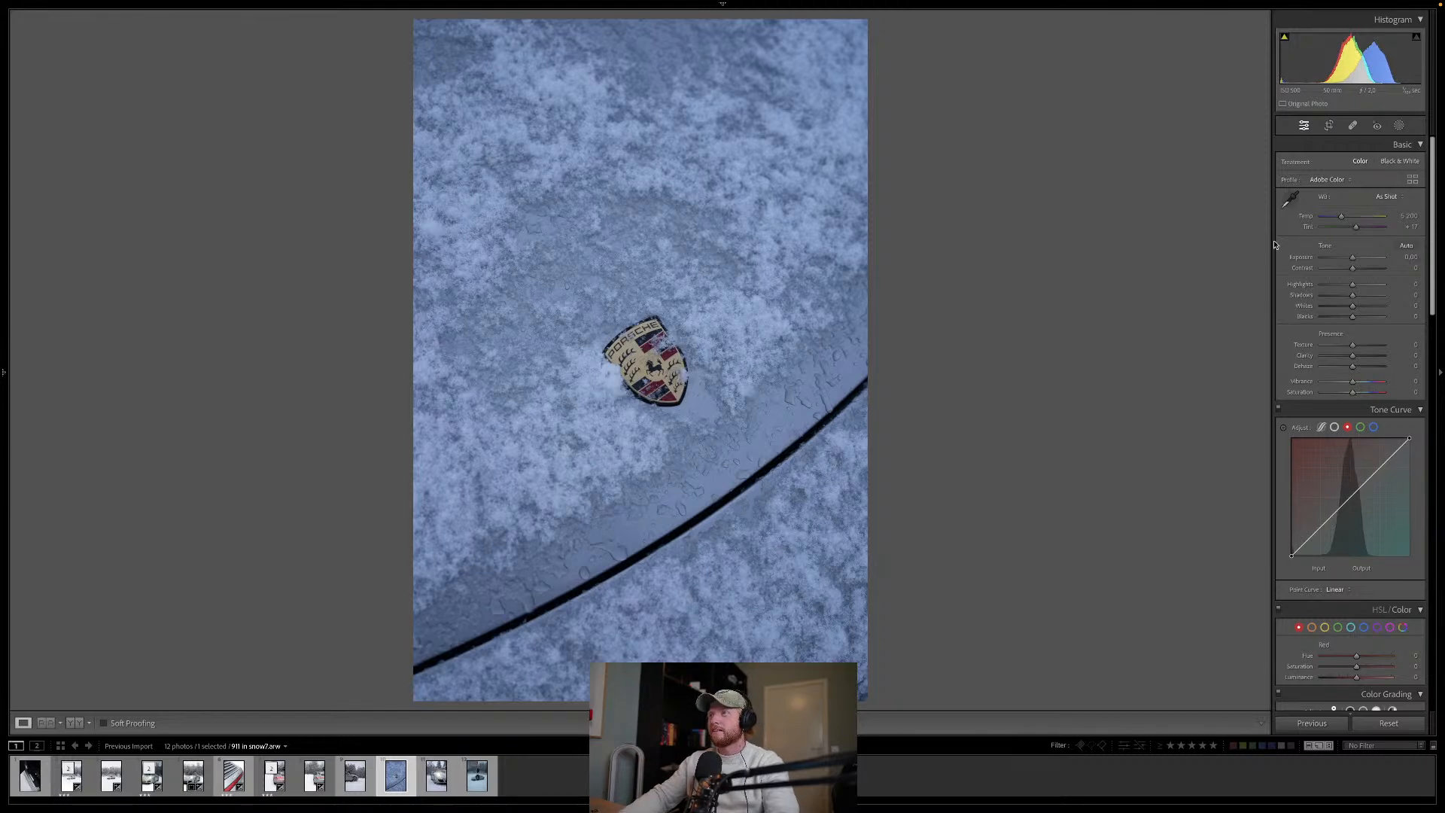
key(ctrl+shift+v)
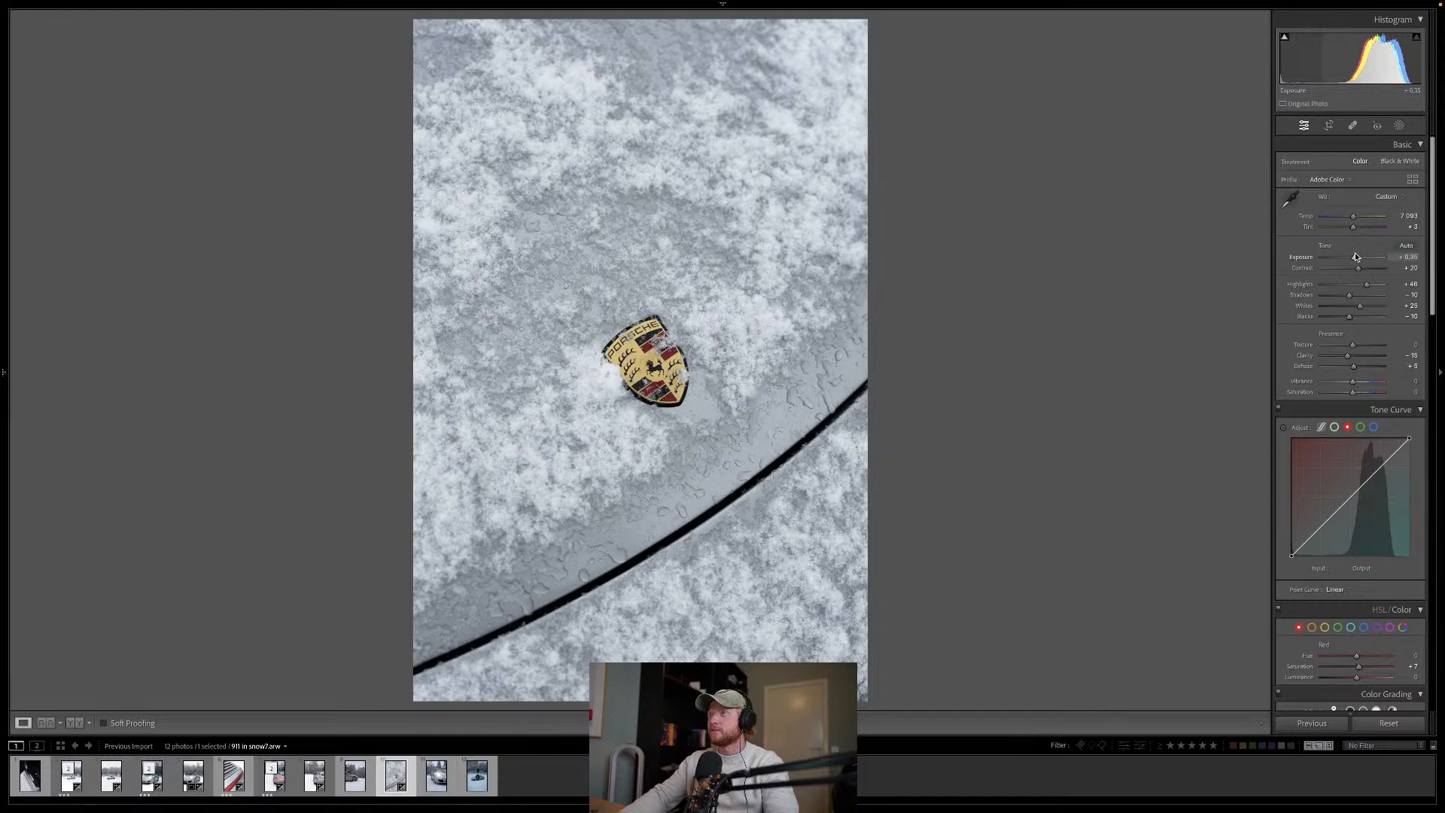
Step: Set the badge photo's exposure to +0.65 and blacks to -32, and compare it with the unedited version
drag(1355, 256, 1358, 261)
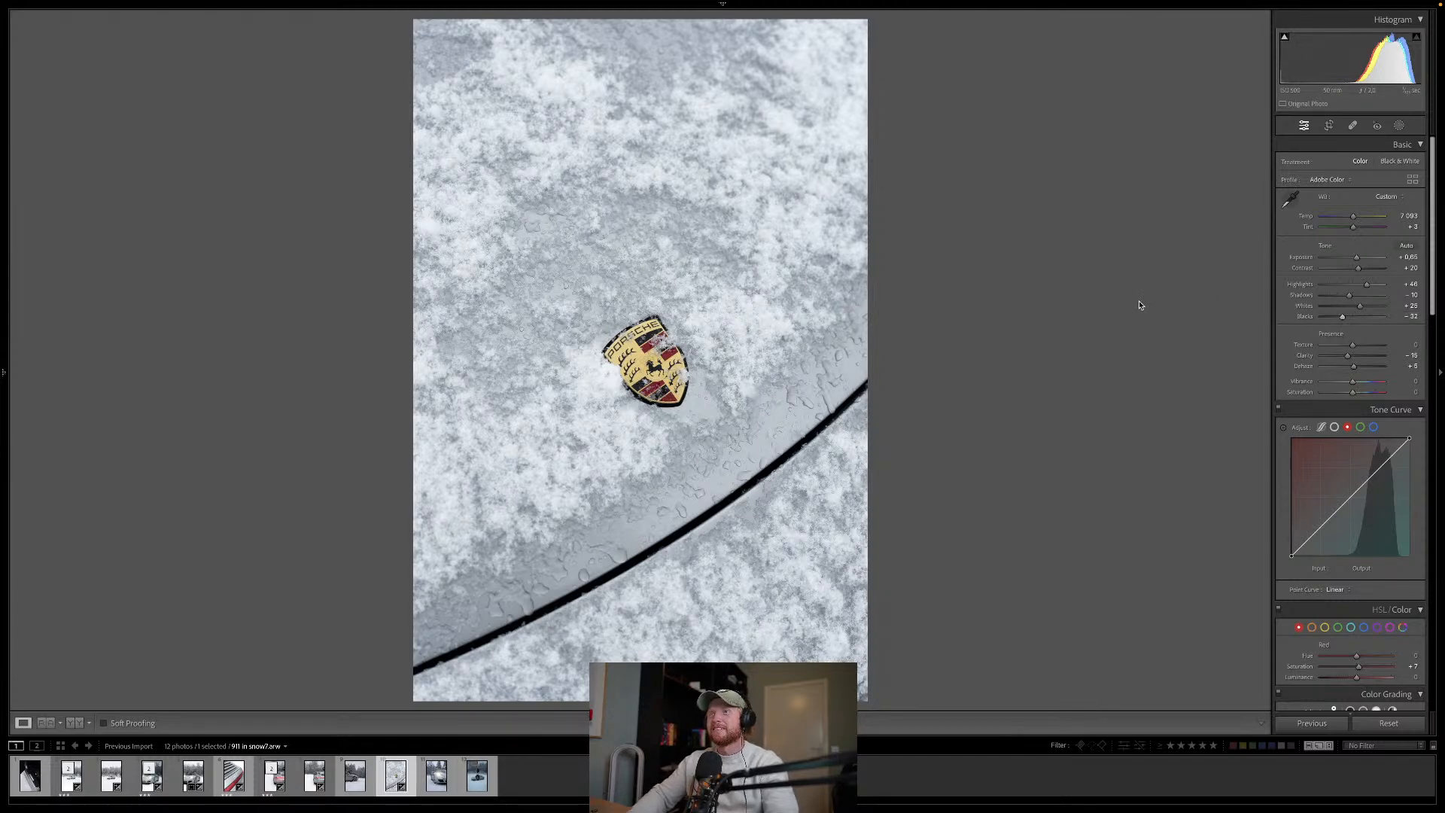
key(backslash)
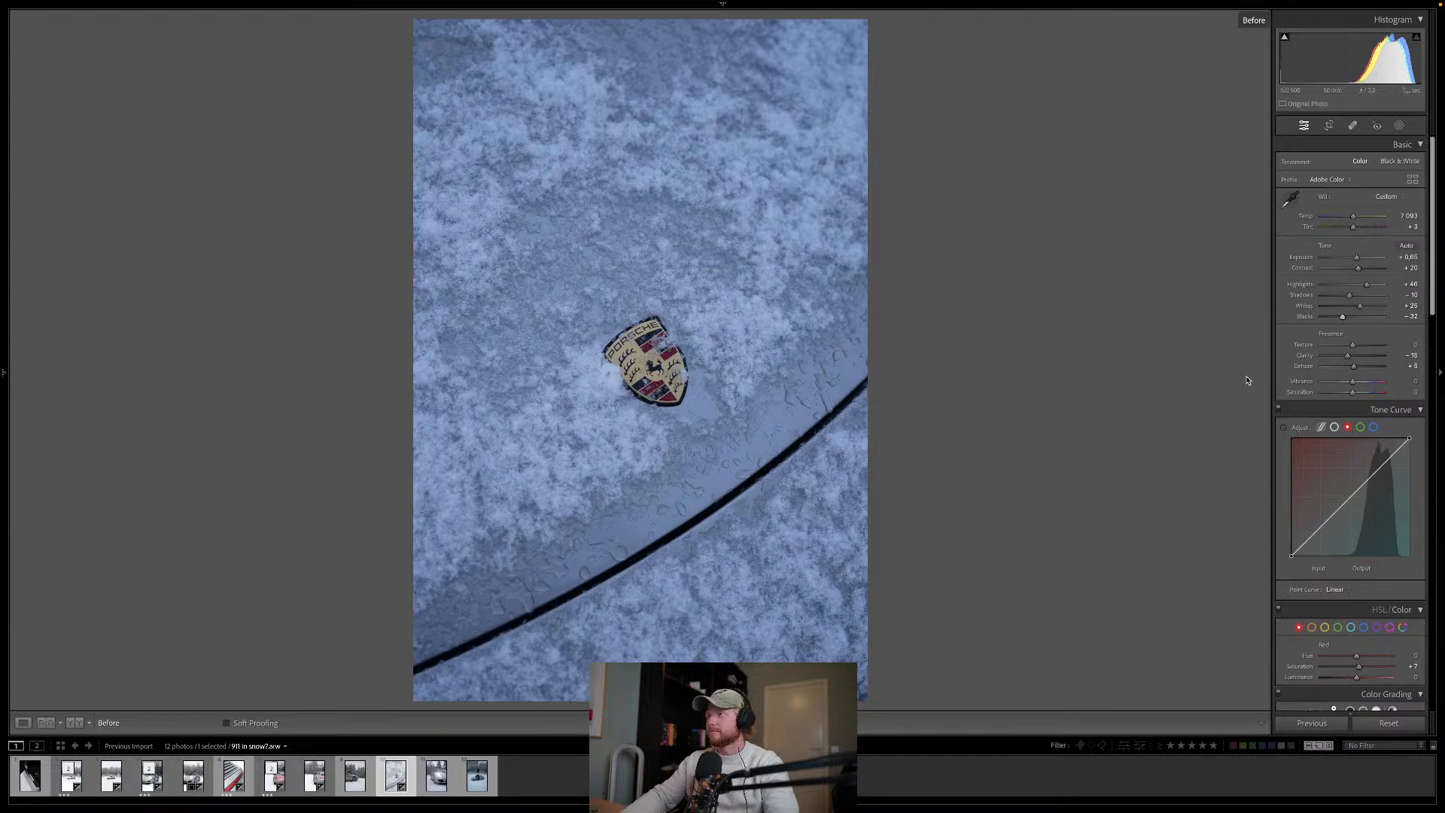
key(backslash)
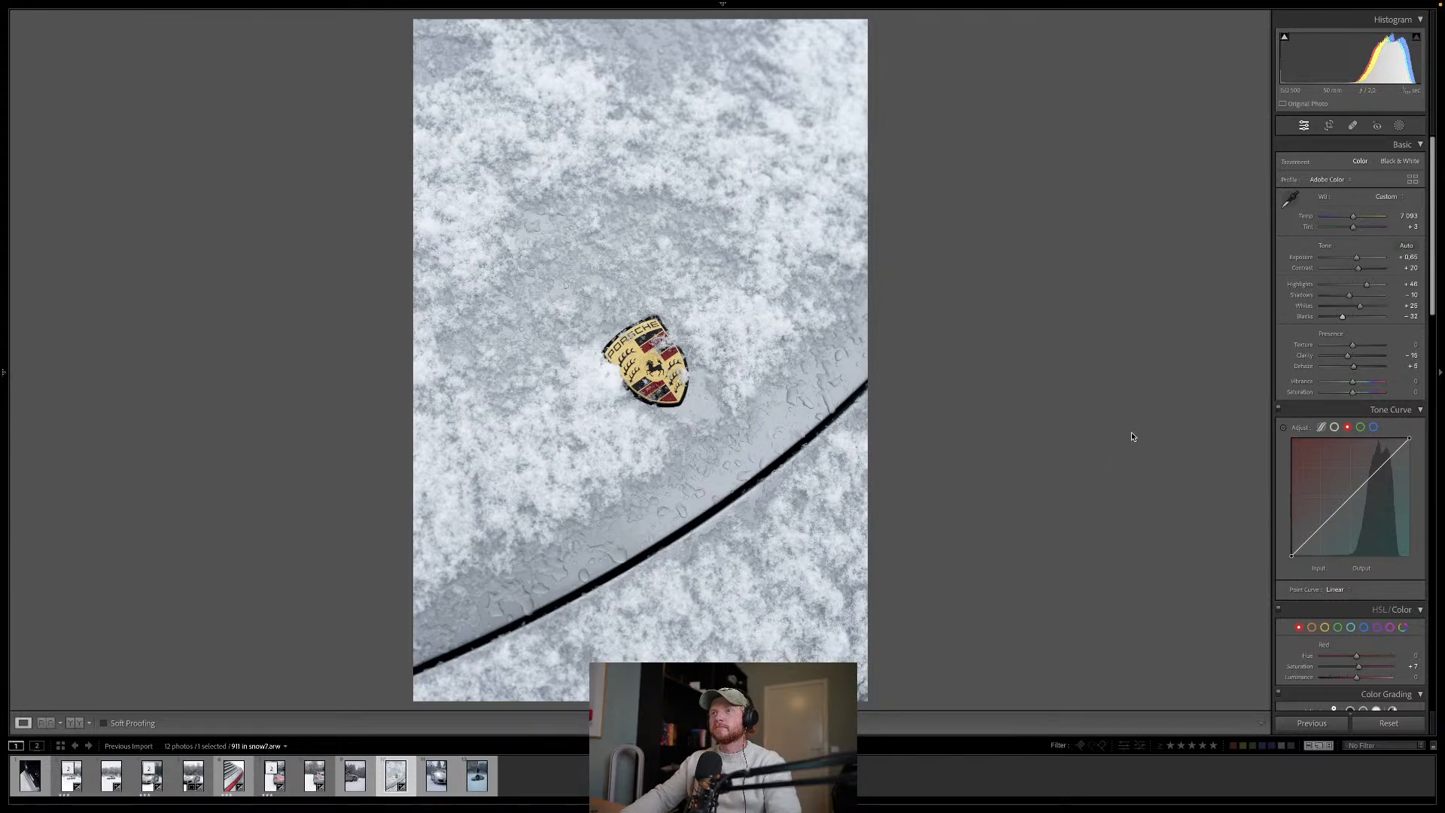
Step: Raise the yellow saturation to +45 and the yellow luminance to +20 for the badge
click(1326, 628)
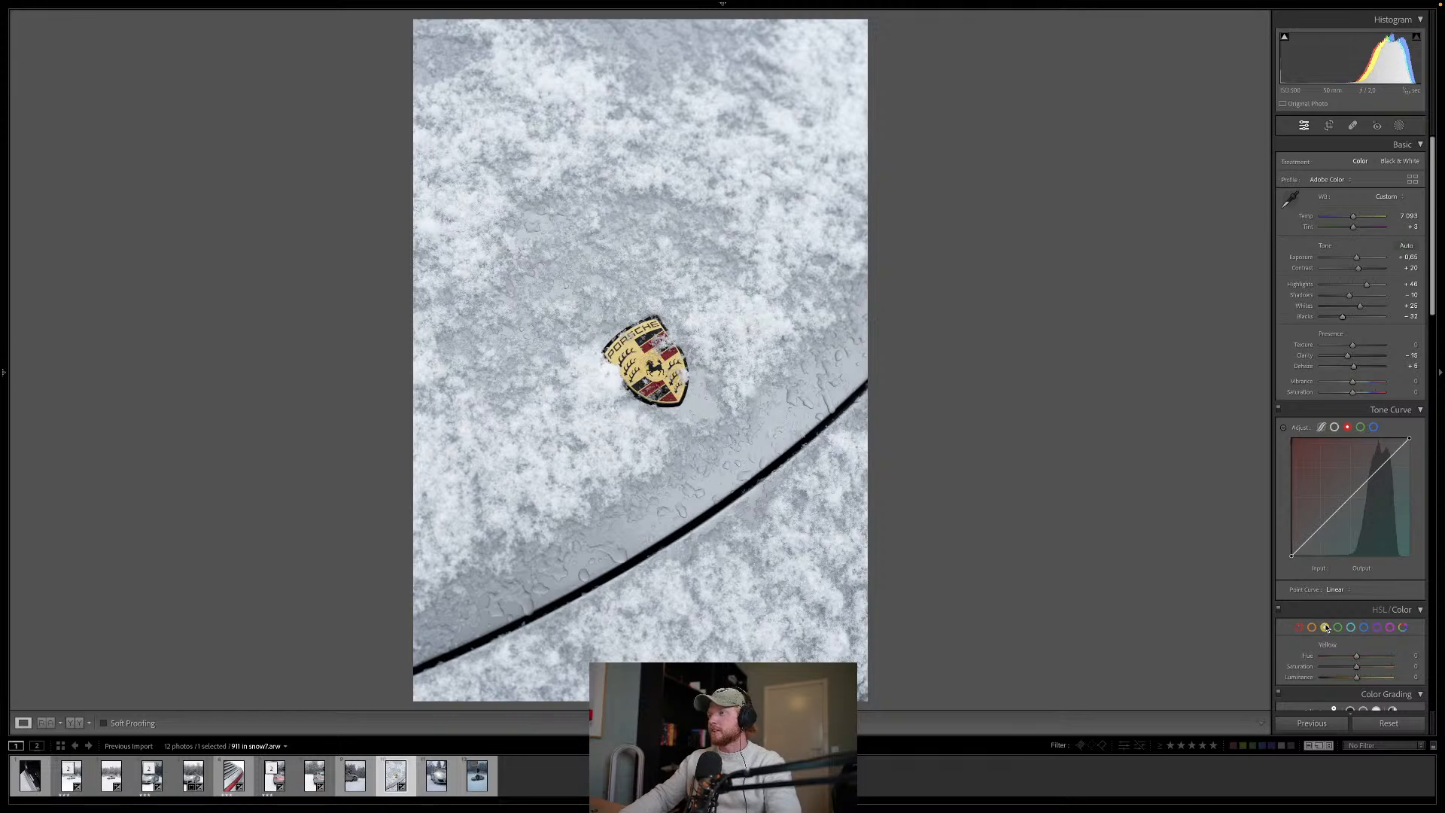
click(1364, 678)
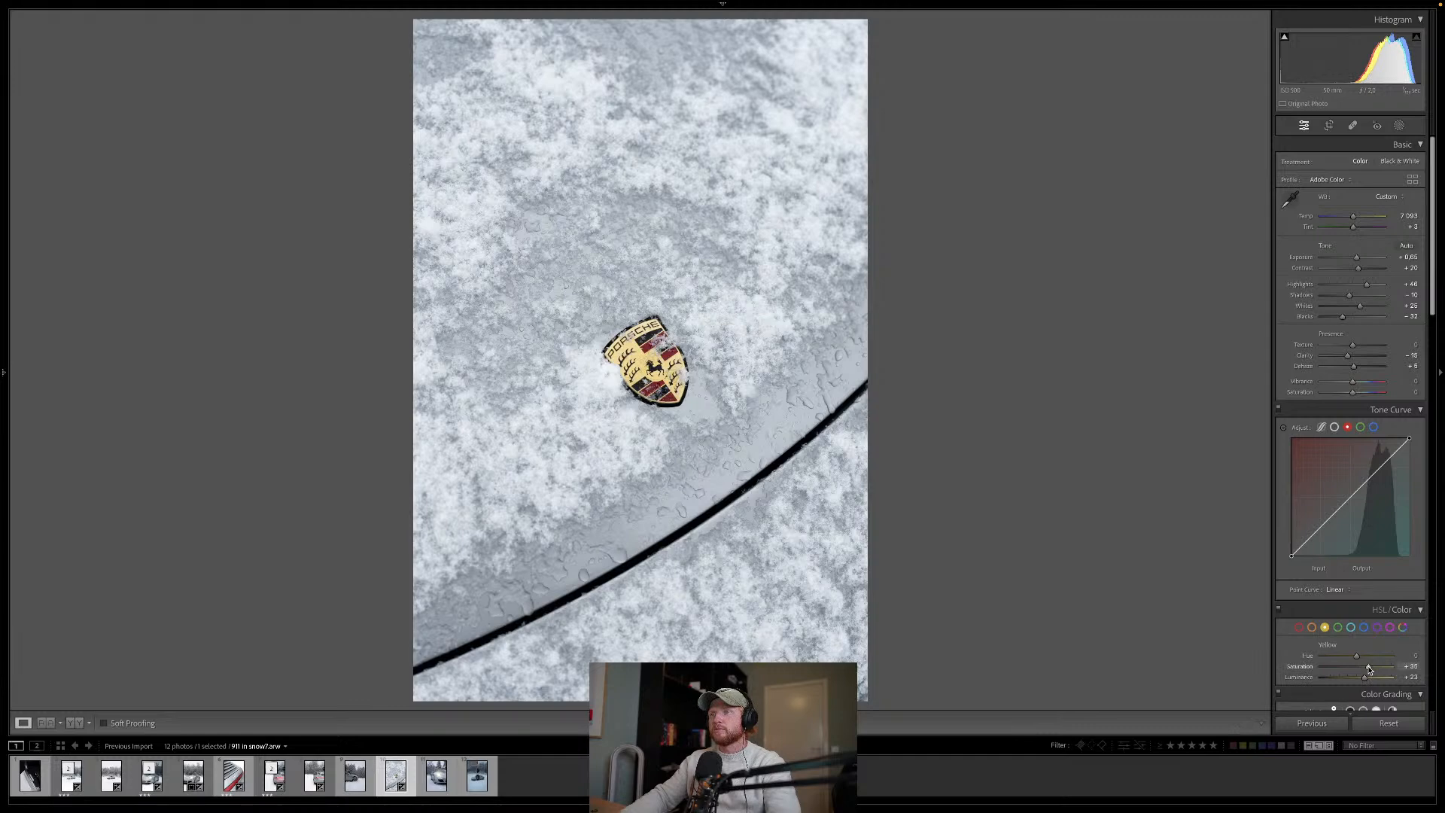
drag(1369, 670, 1373, 669)
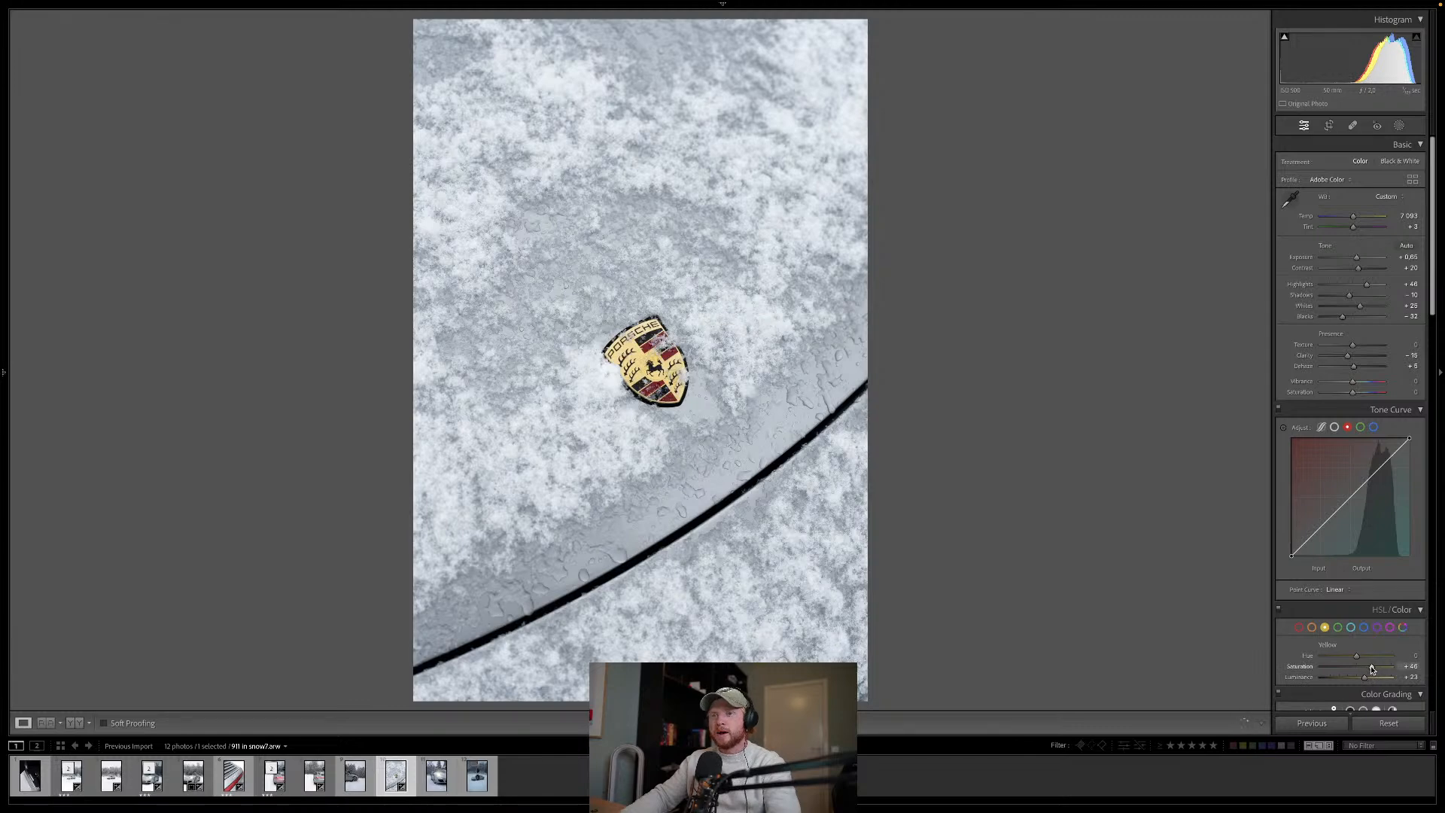
drag(1365, 678, 1362, 681)
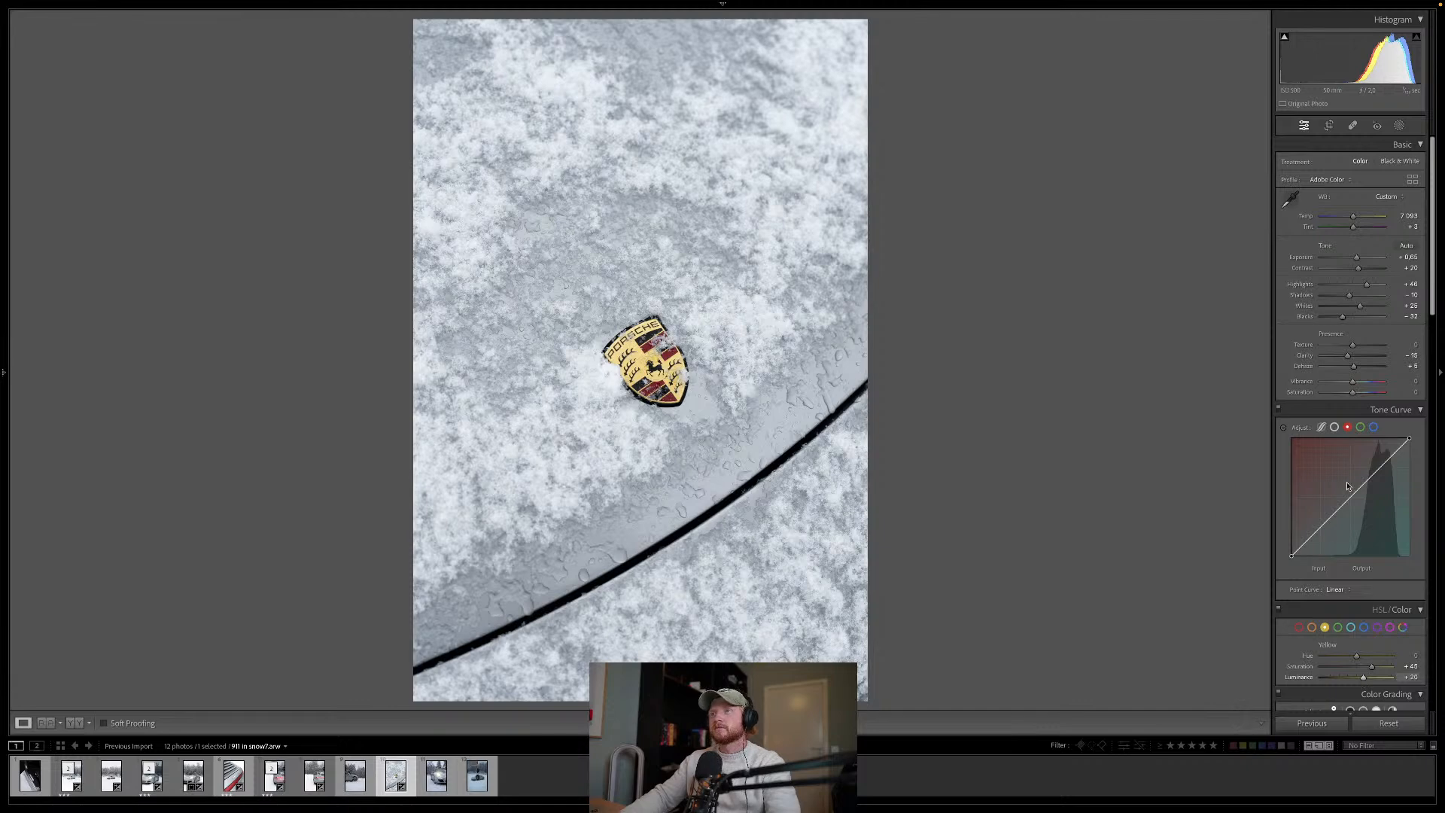
Step: Brighten the upper-left part of the hood with a tilted linear gradient mask at 0.67 exposure
click(1400, 125)
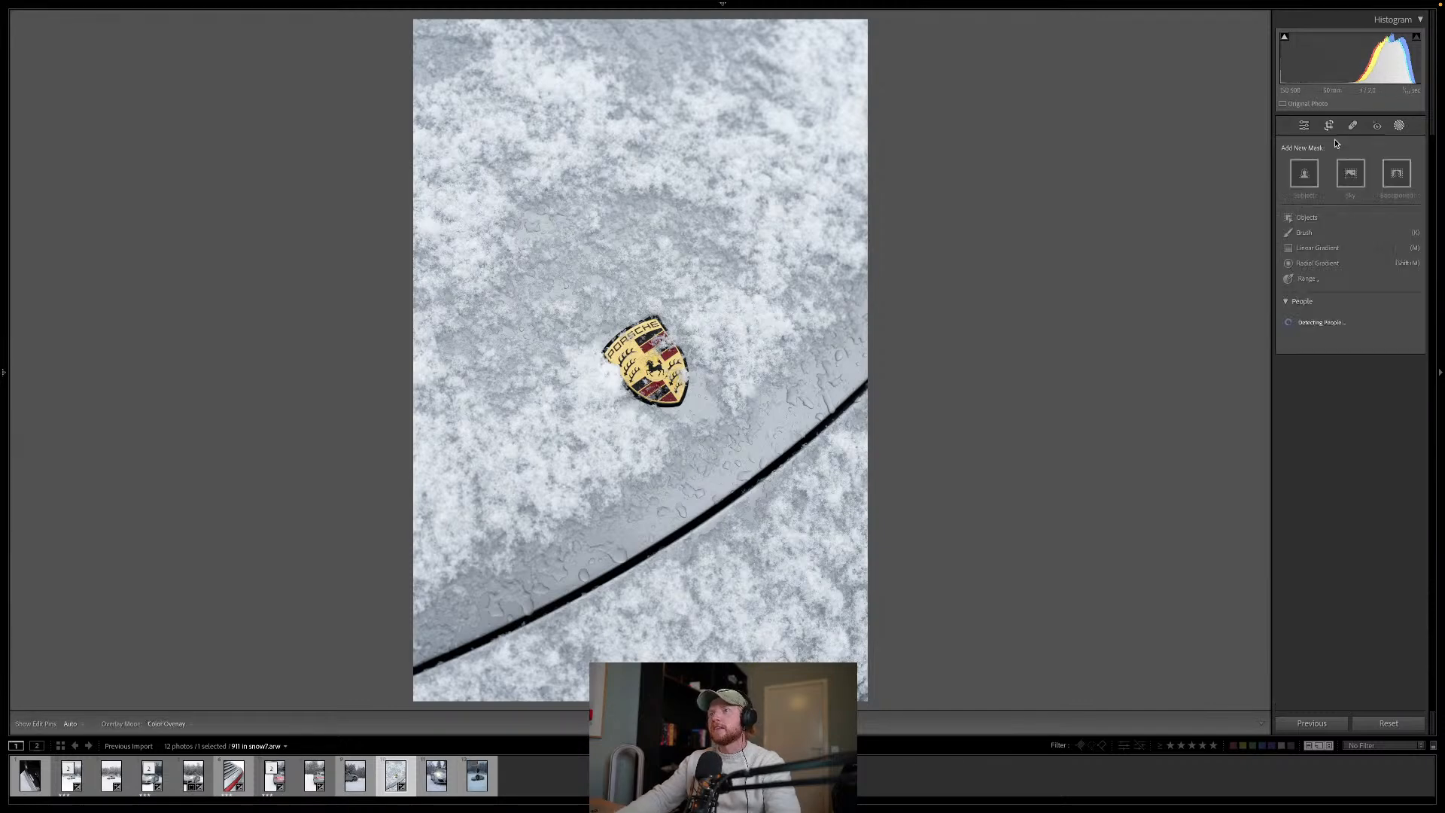
click(1326, 247)
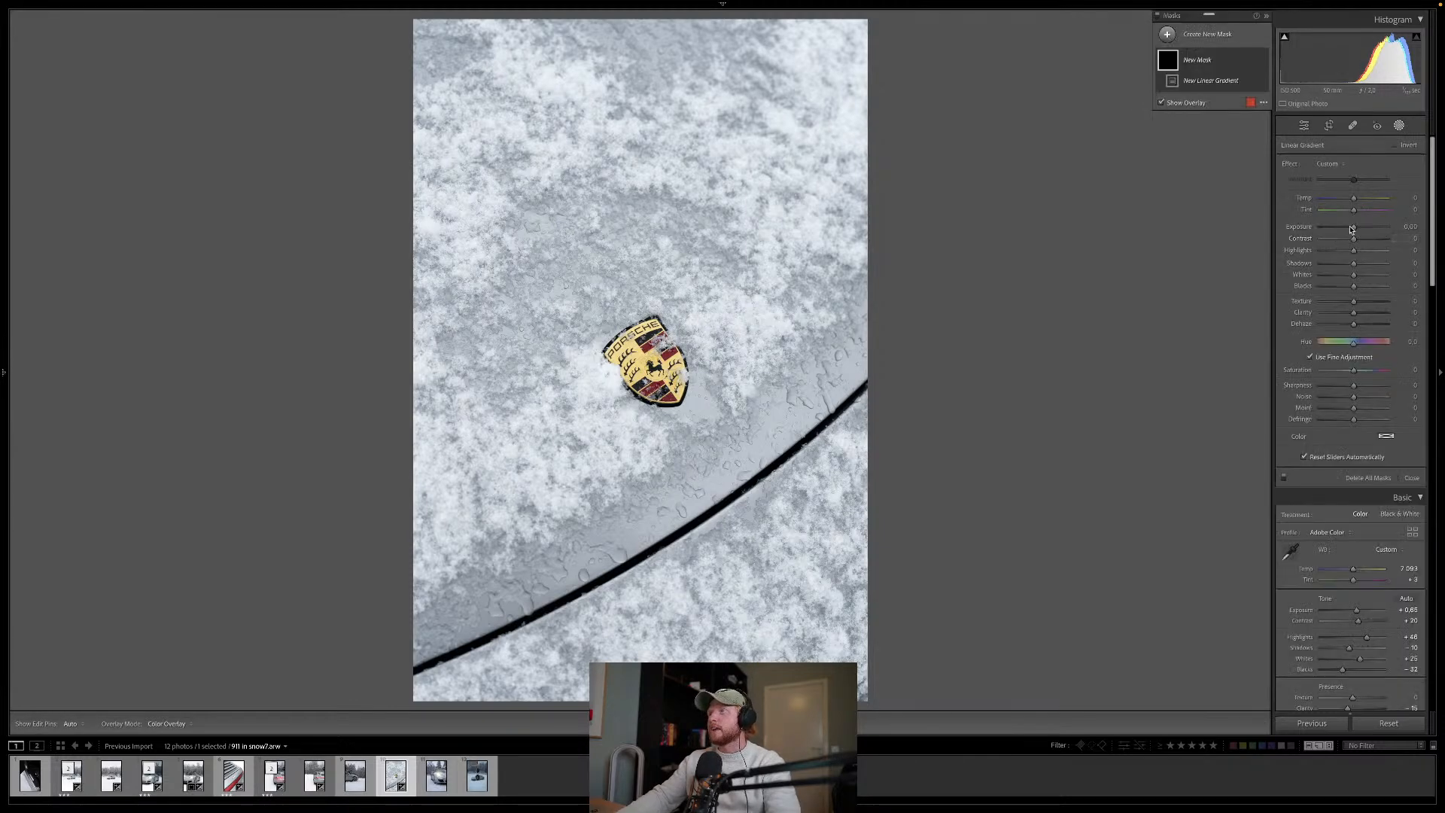
drag(1354, 226, 1359, 230)
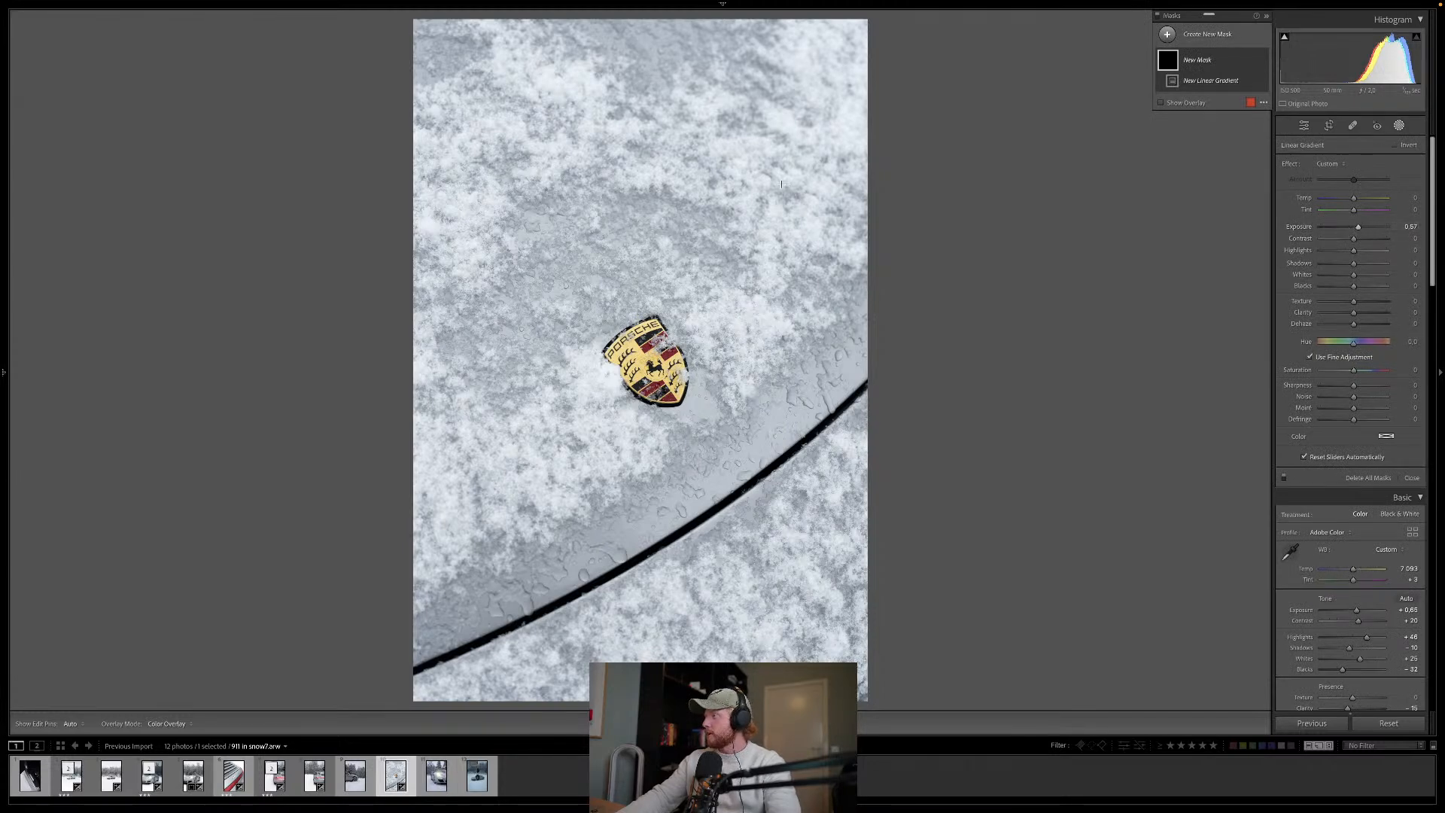
drag(393, 34, 496, 463)
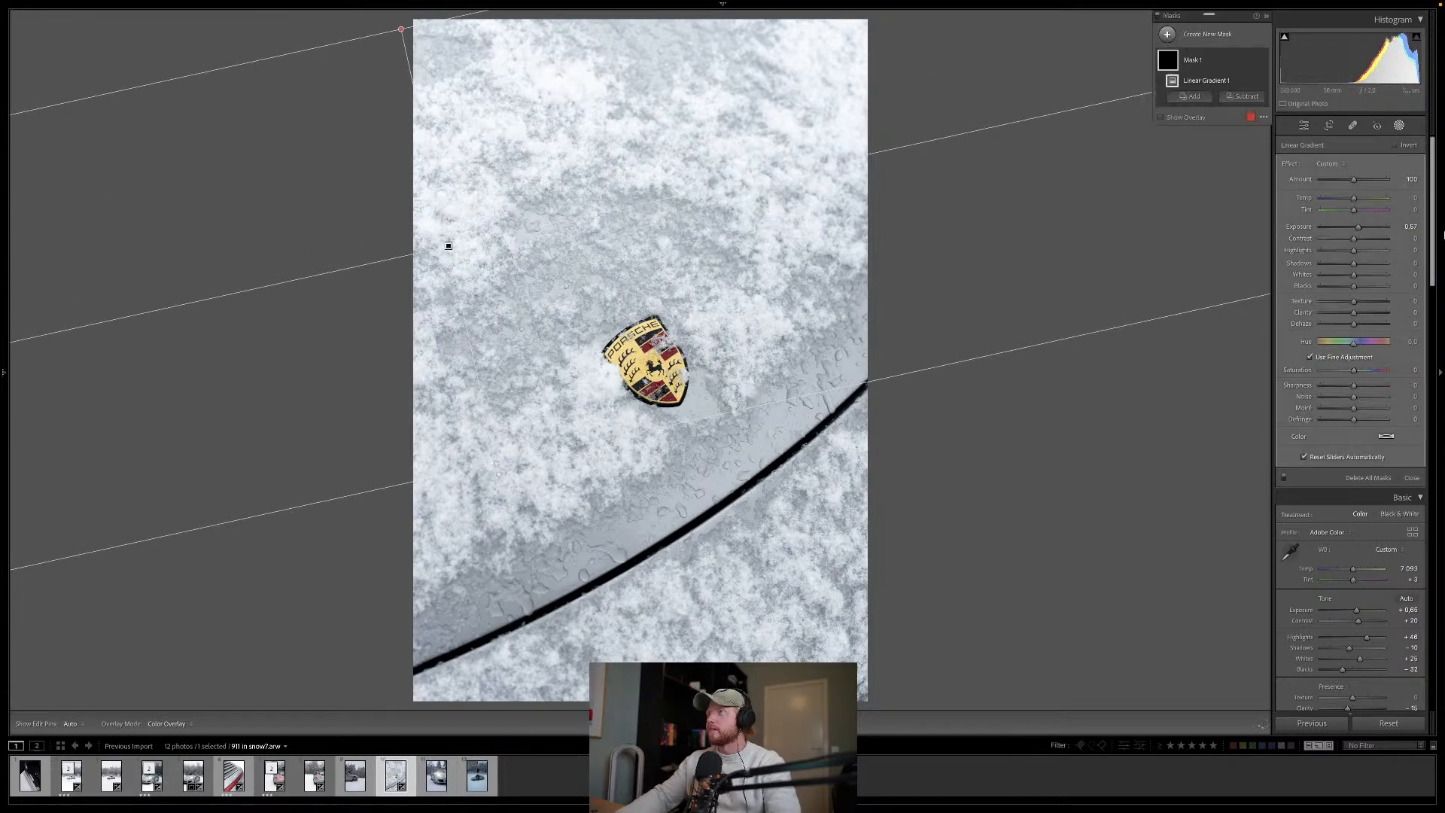
drag(1359, 230, 1361, 230)
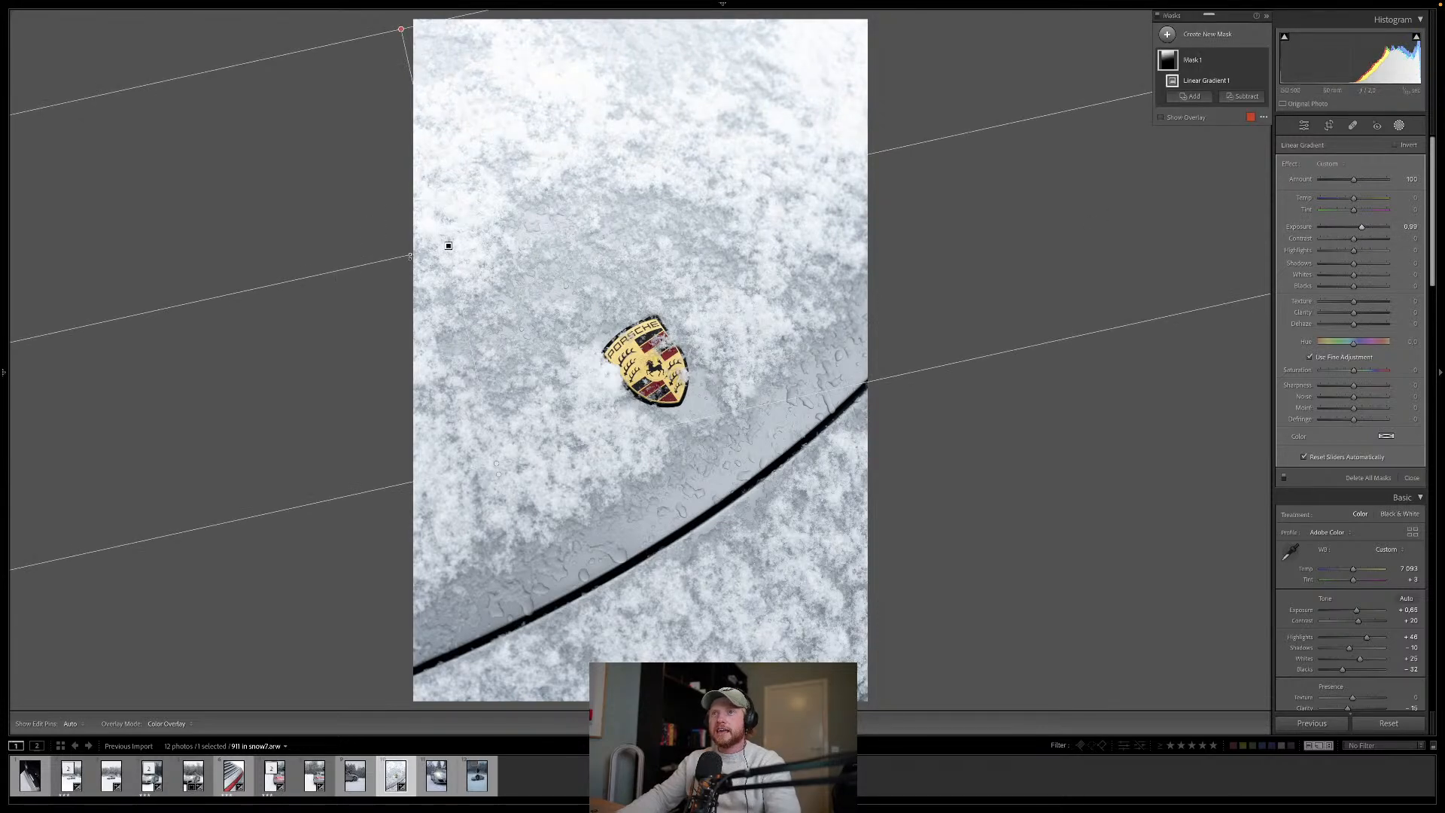
drag(741, 178, 737, 142)
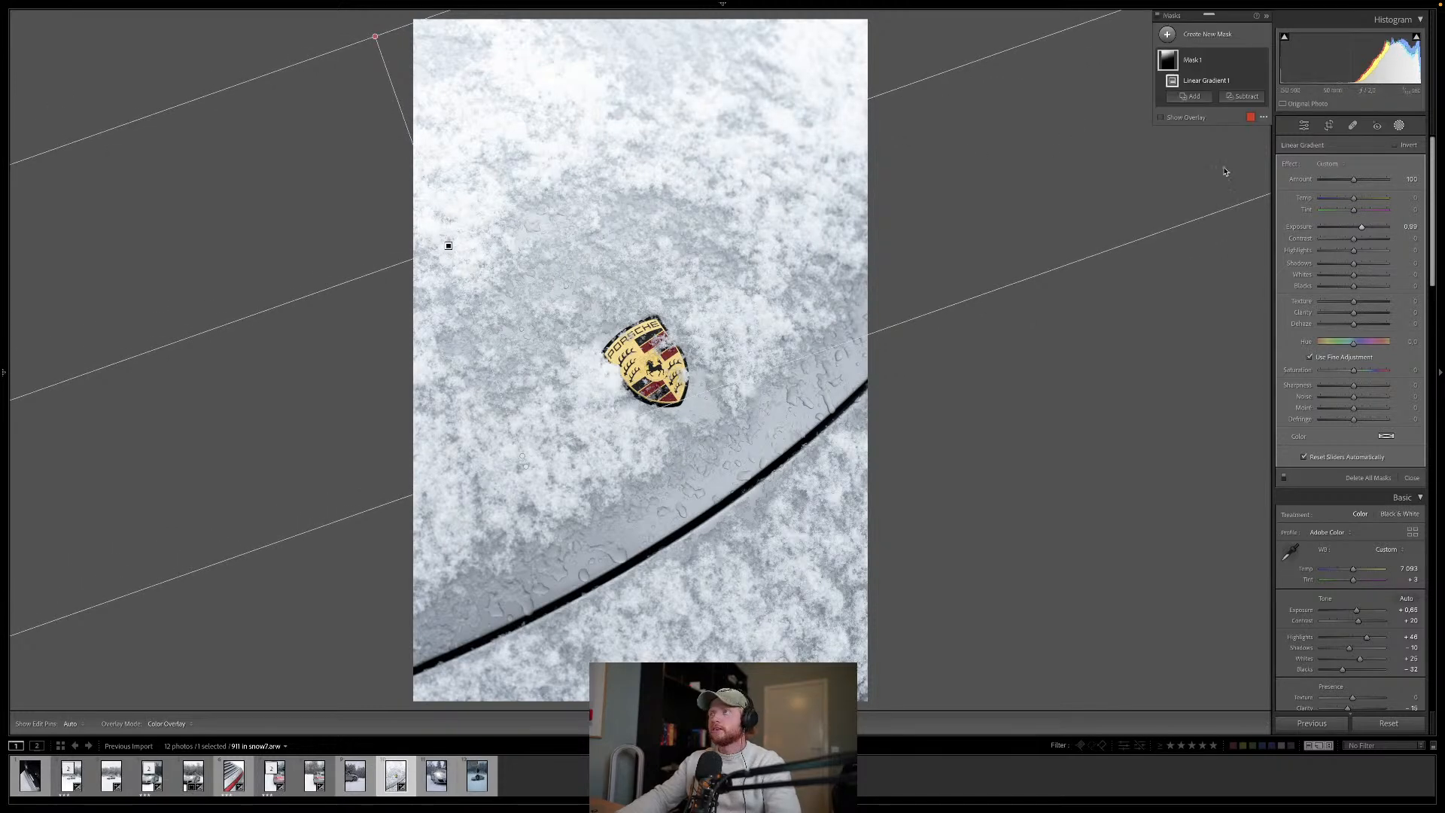
drag(1362, 230, 1360, 232)
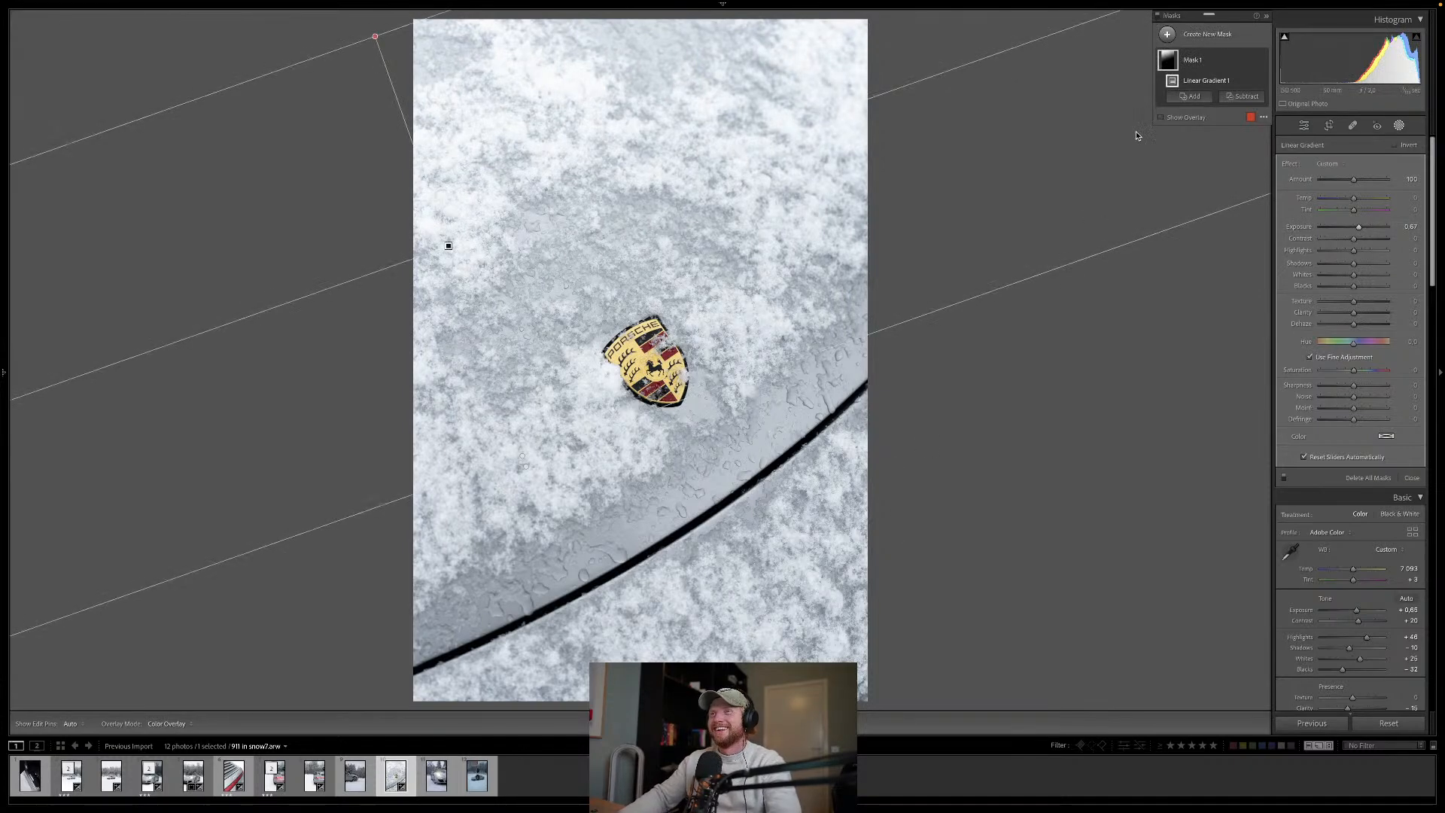
Step: Add a second linear gradient to the same mask, running from the photo's lower-right corner up toward the badge
click(1187, 97)
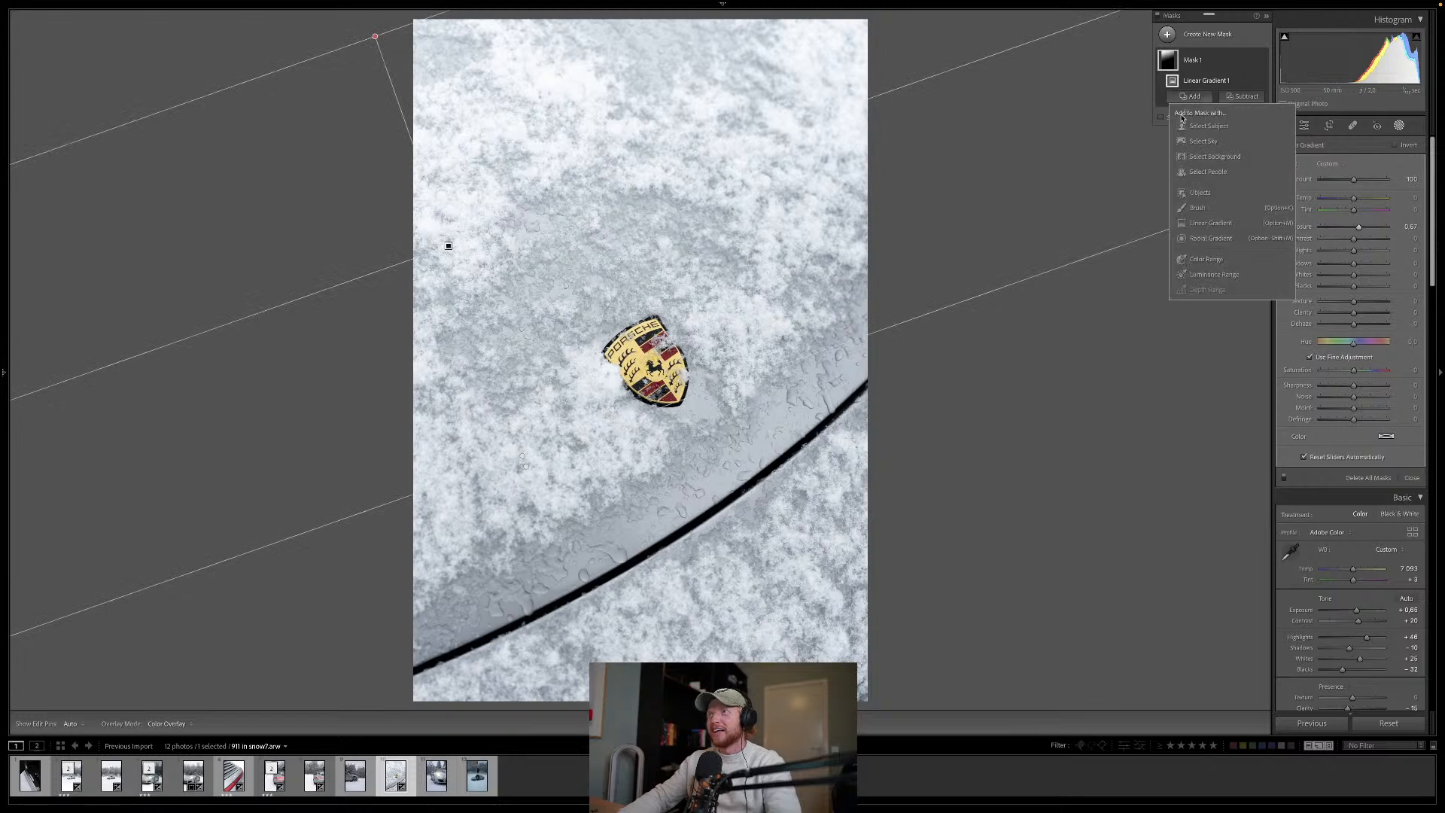
click(1212, 223)
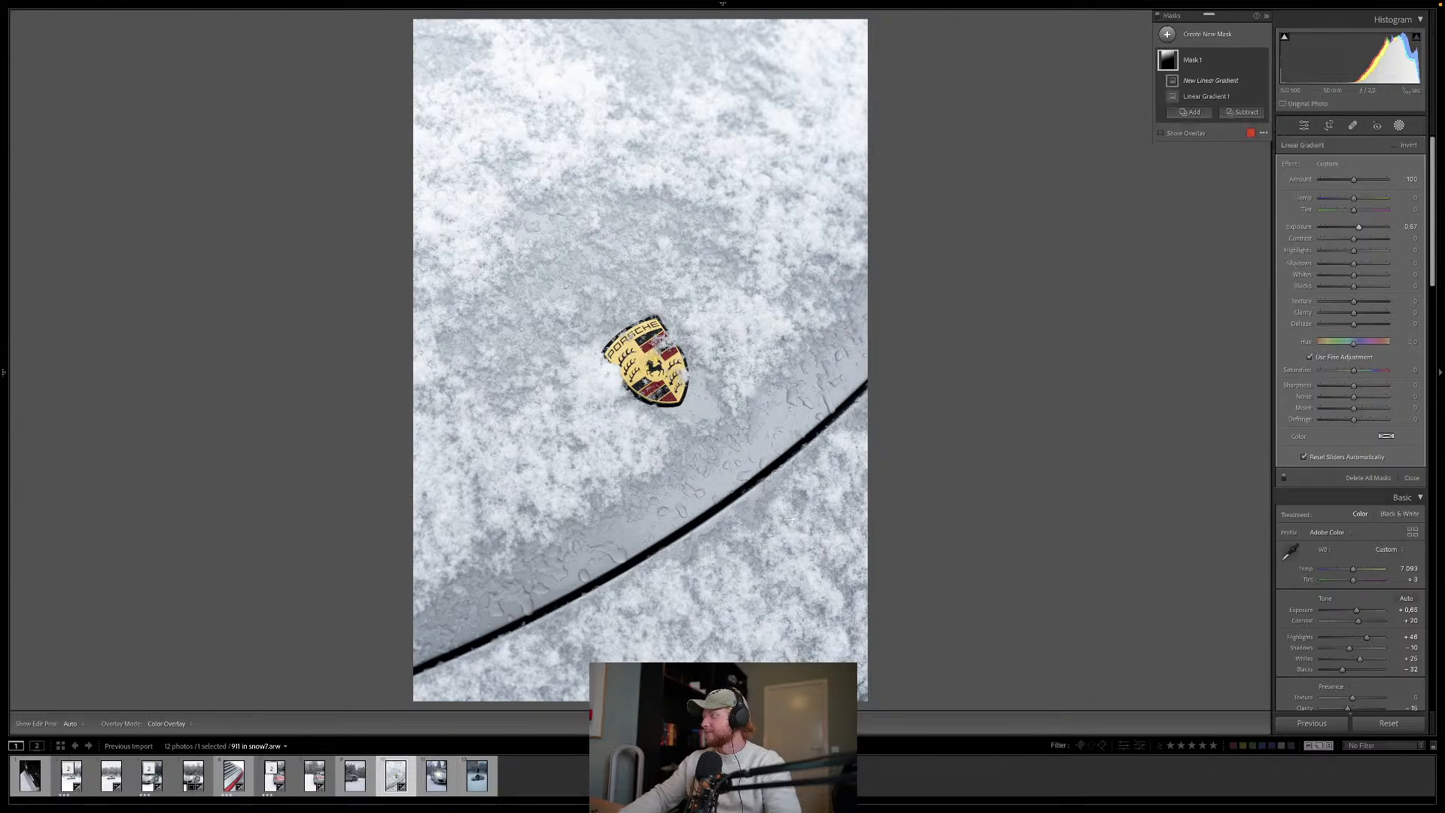
drag(878, 645, 766, 310)
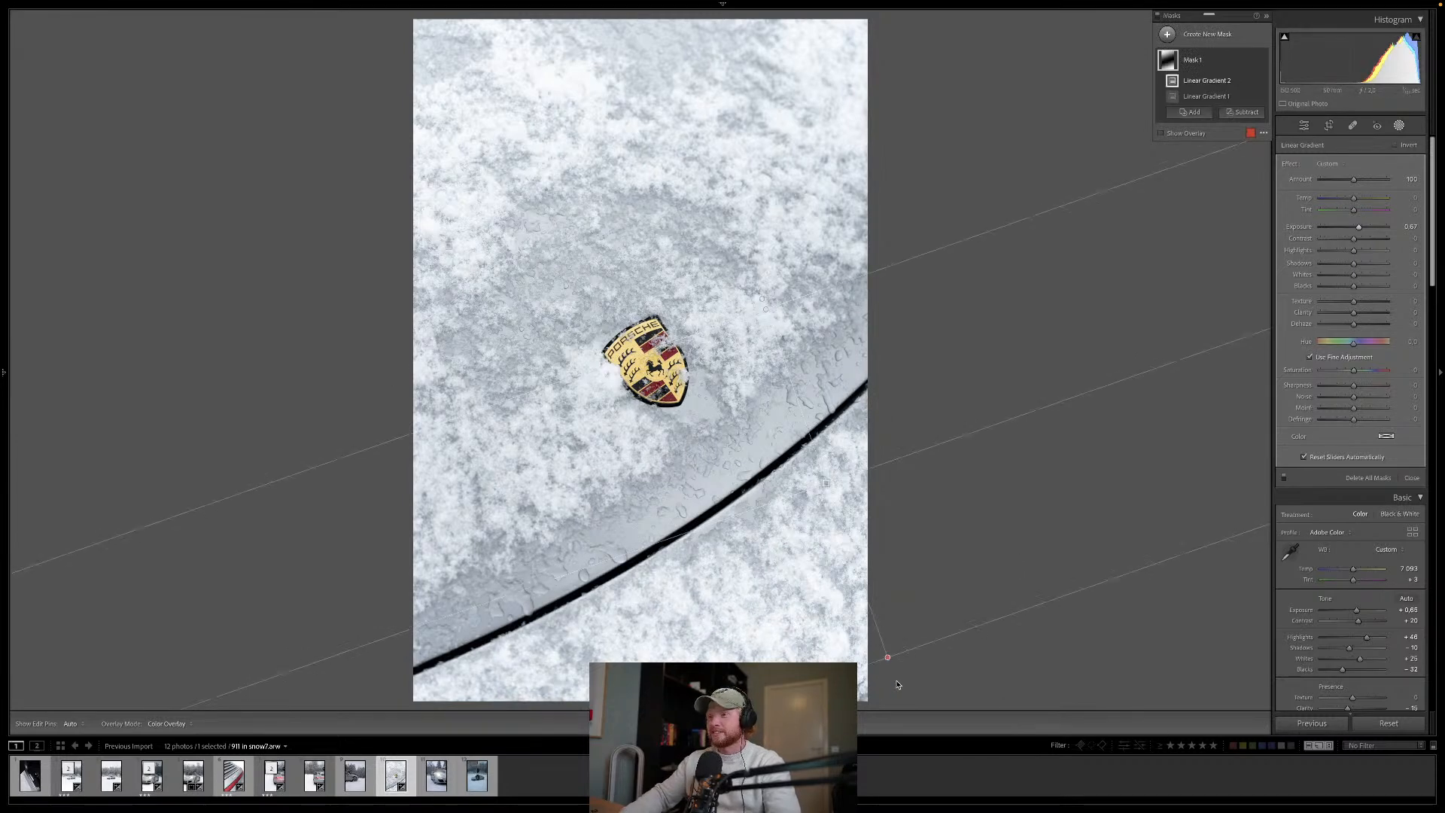
Step: Stretch the badge photo's second linear gradient farther out past the lower-right corner and finish masking
drag(887, 657, 927, 765)
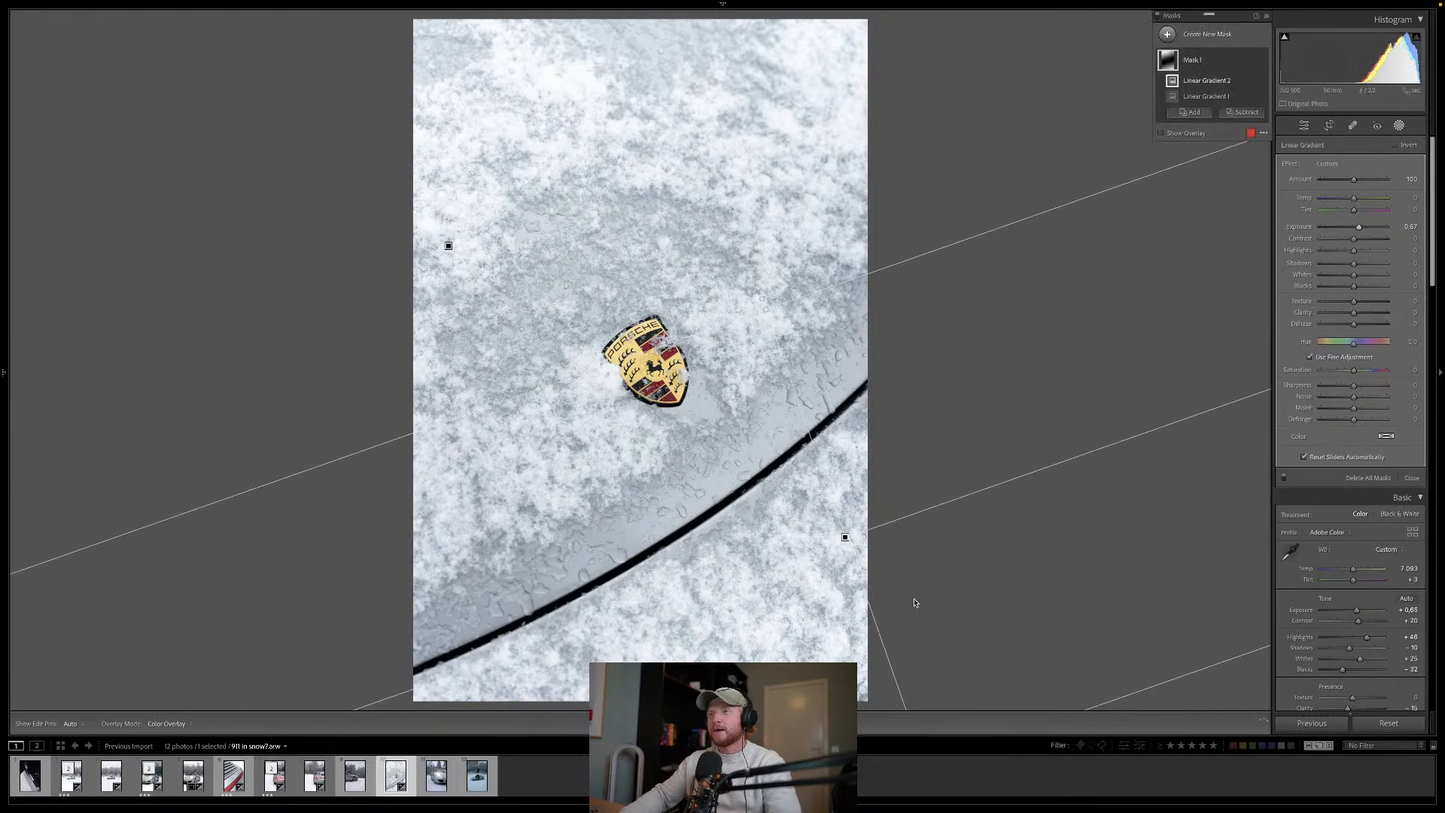
key(Return)
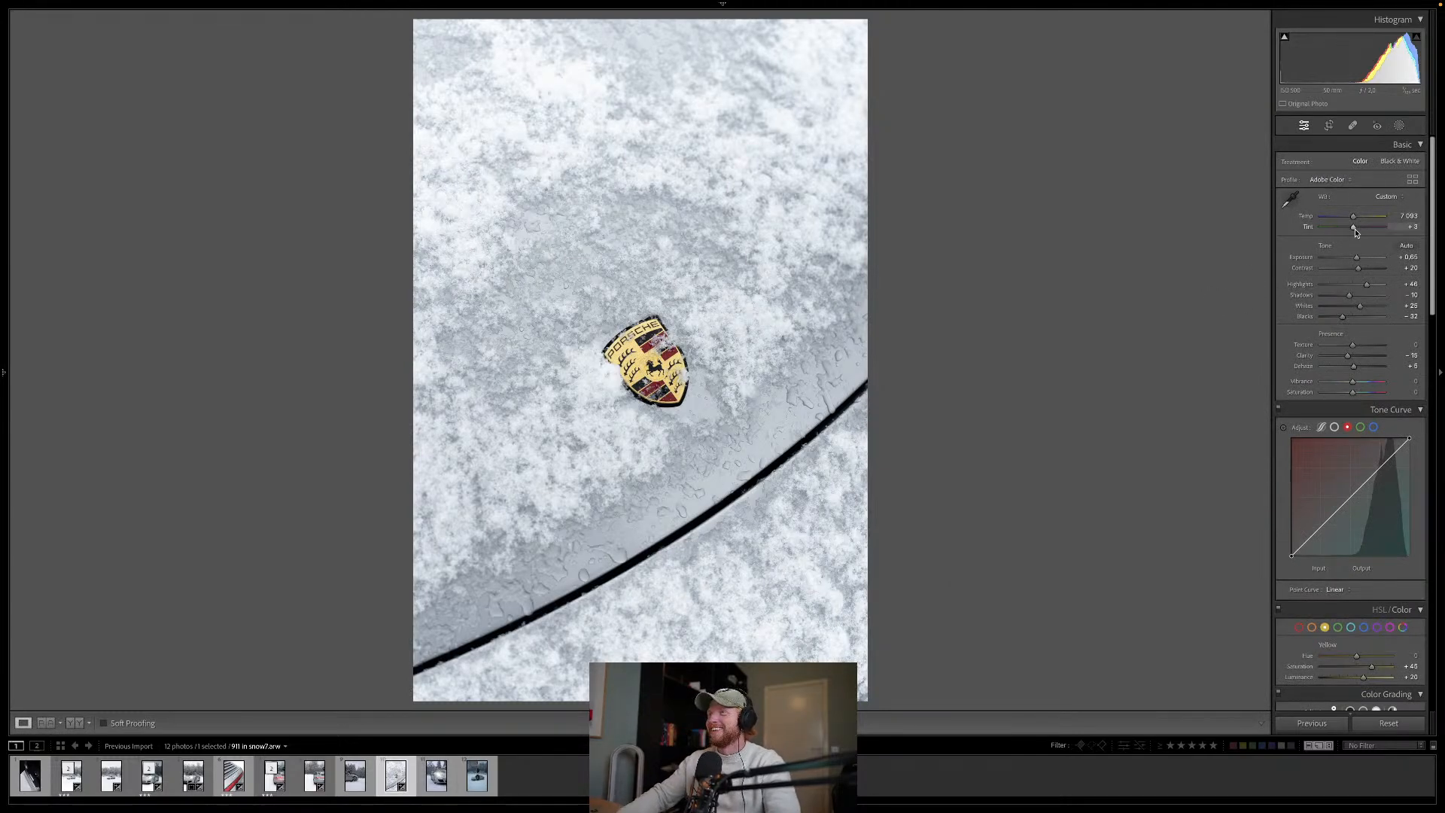
Step: Set the badge photo's tint to -1 and rate the photo three stars
drag(1355, 230, 1354, 230)
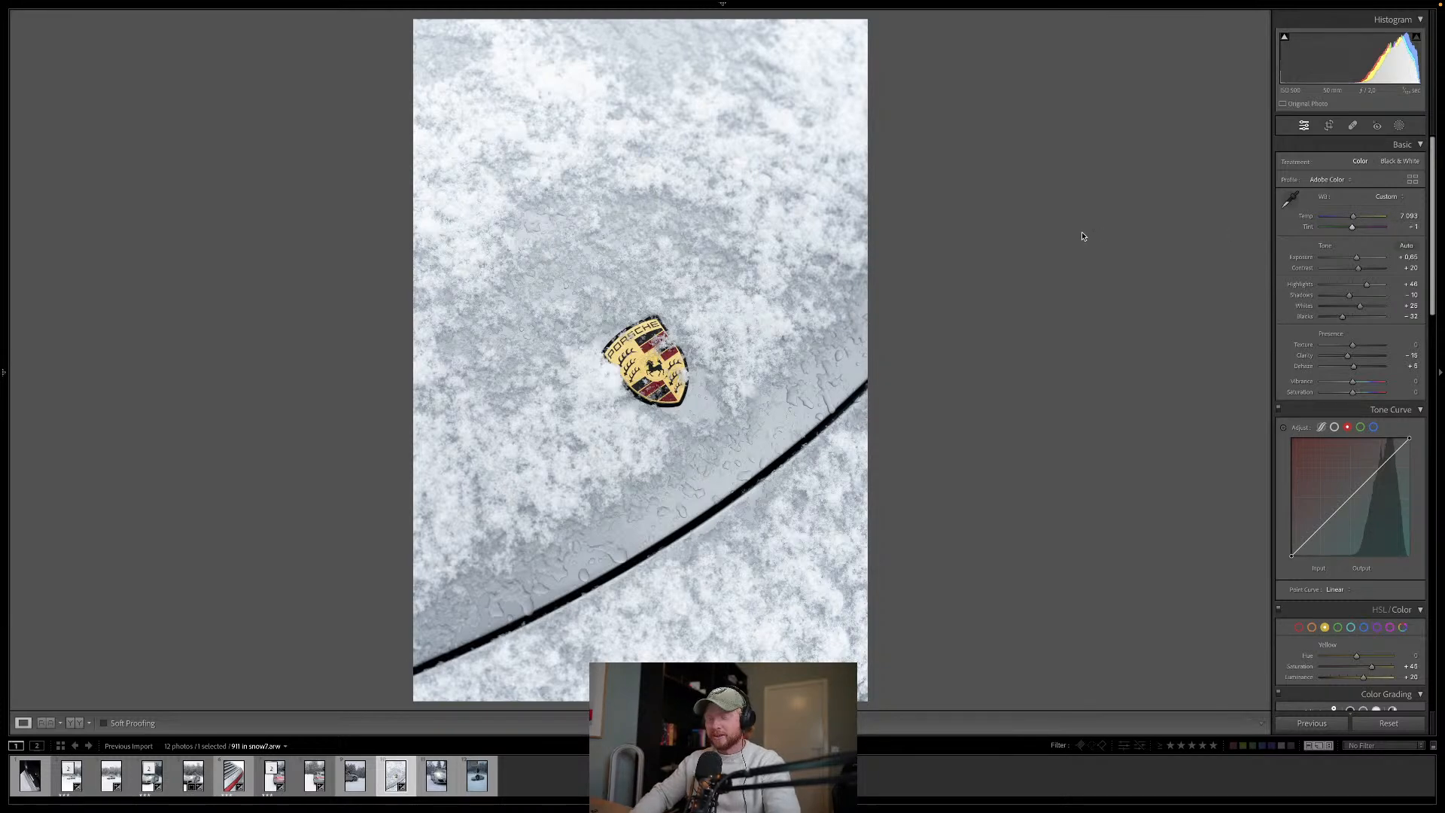
key(3)
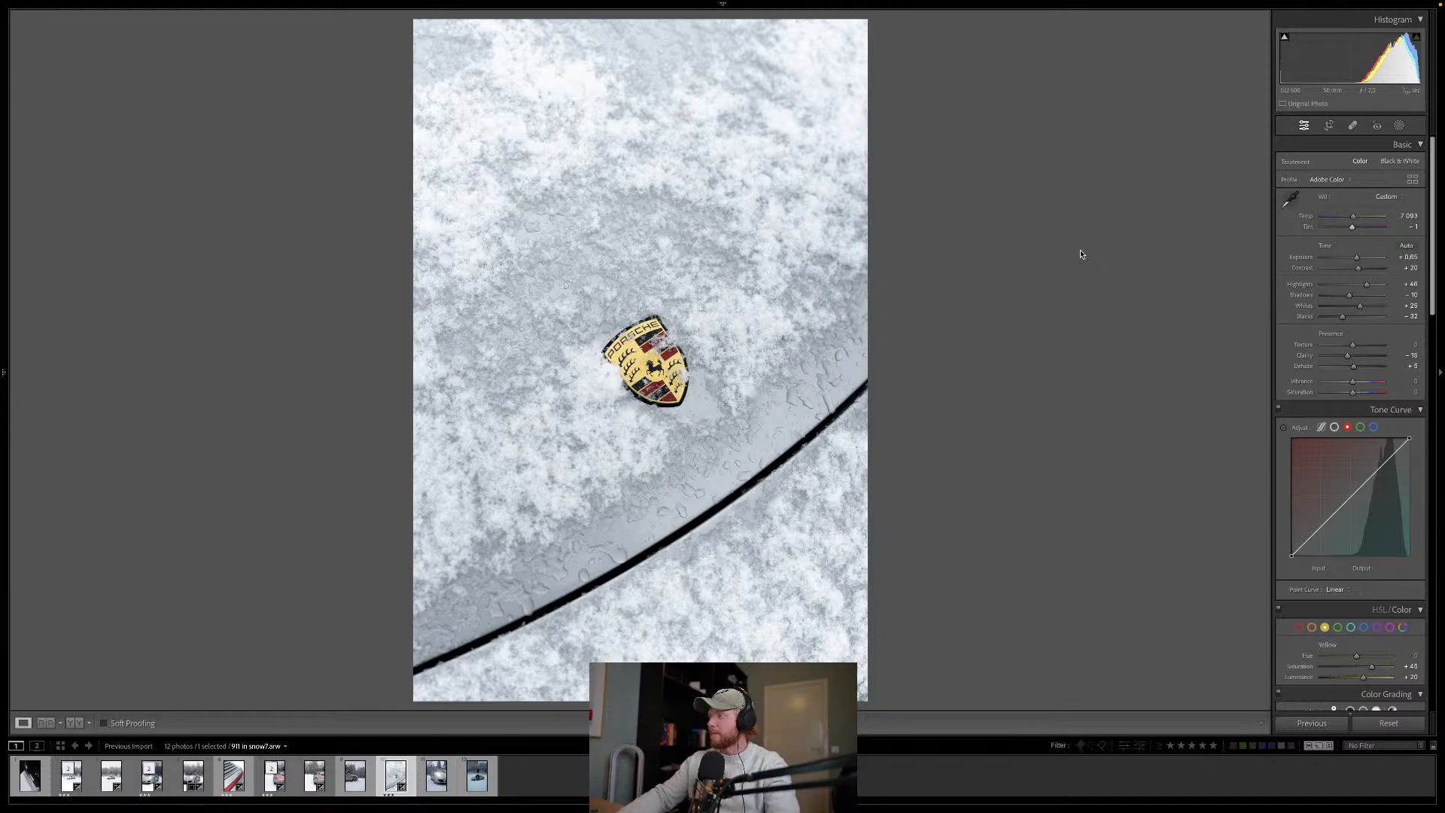
Step: Lower the green saturation to -94 on the following photo, the car front with the glowing headlight
key(Right)
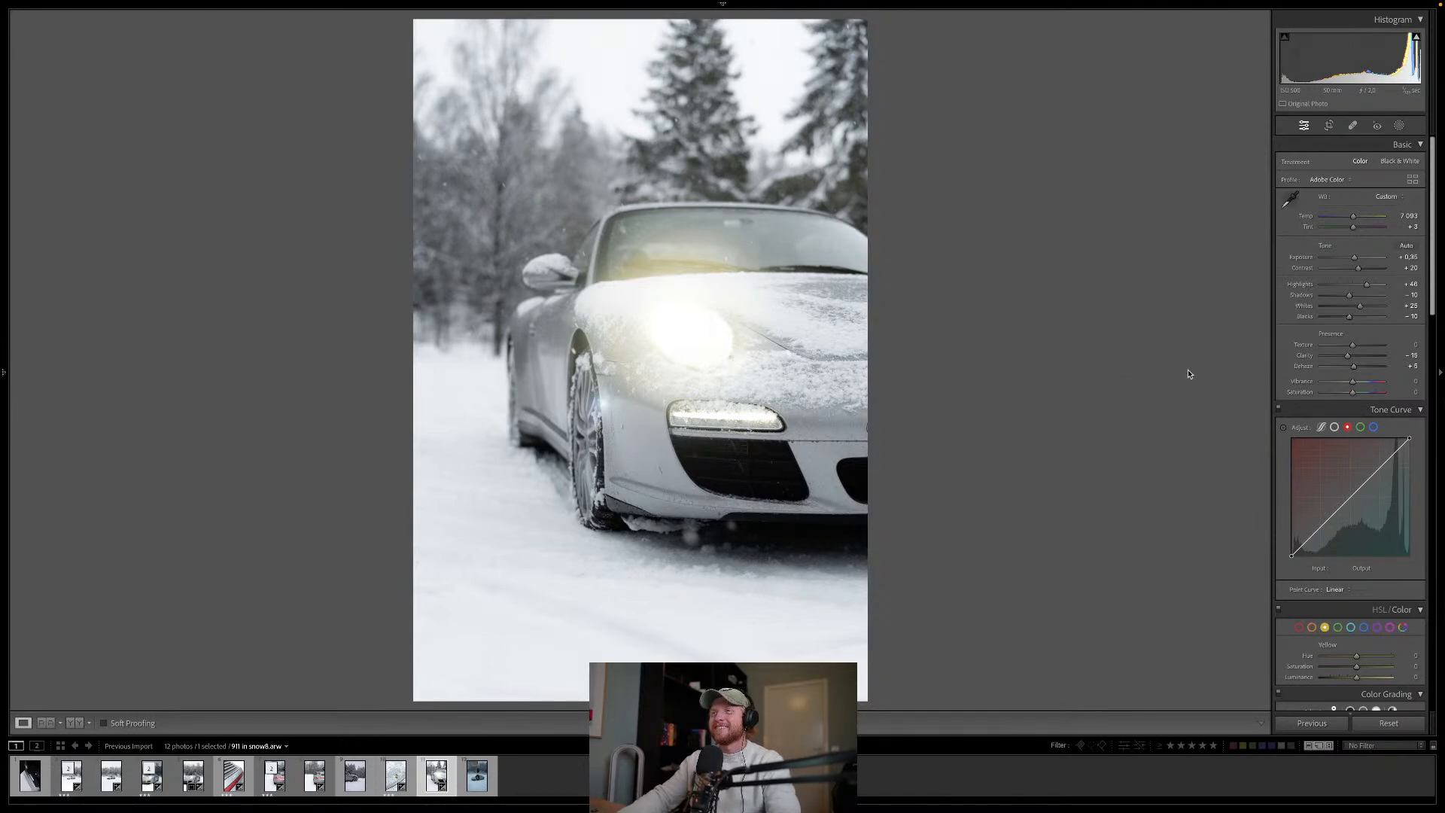
click(1338, 627)
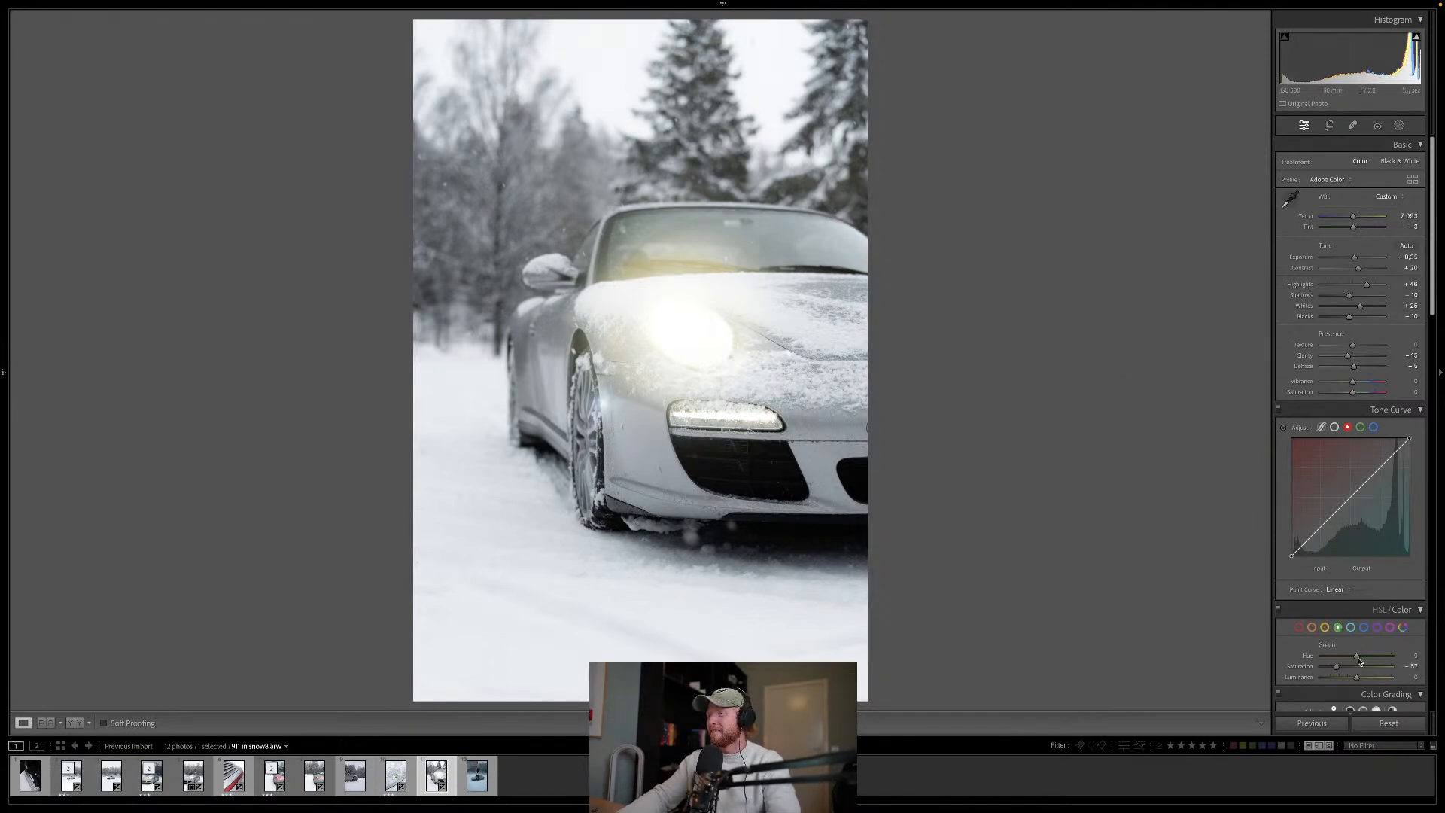
drag(1356, 667, 1290, 668)
drag(1325, 667, 1359, 681)
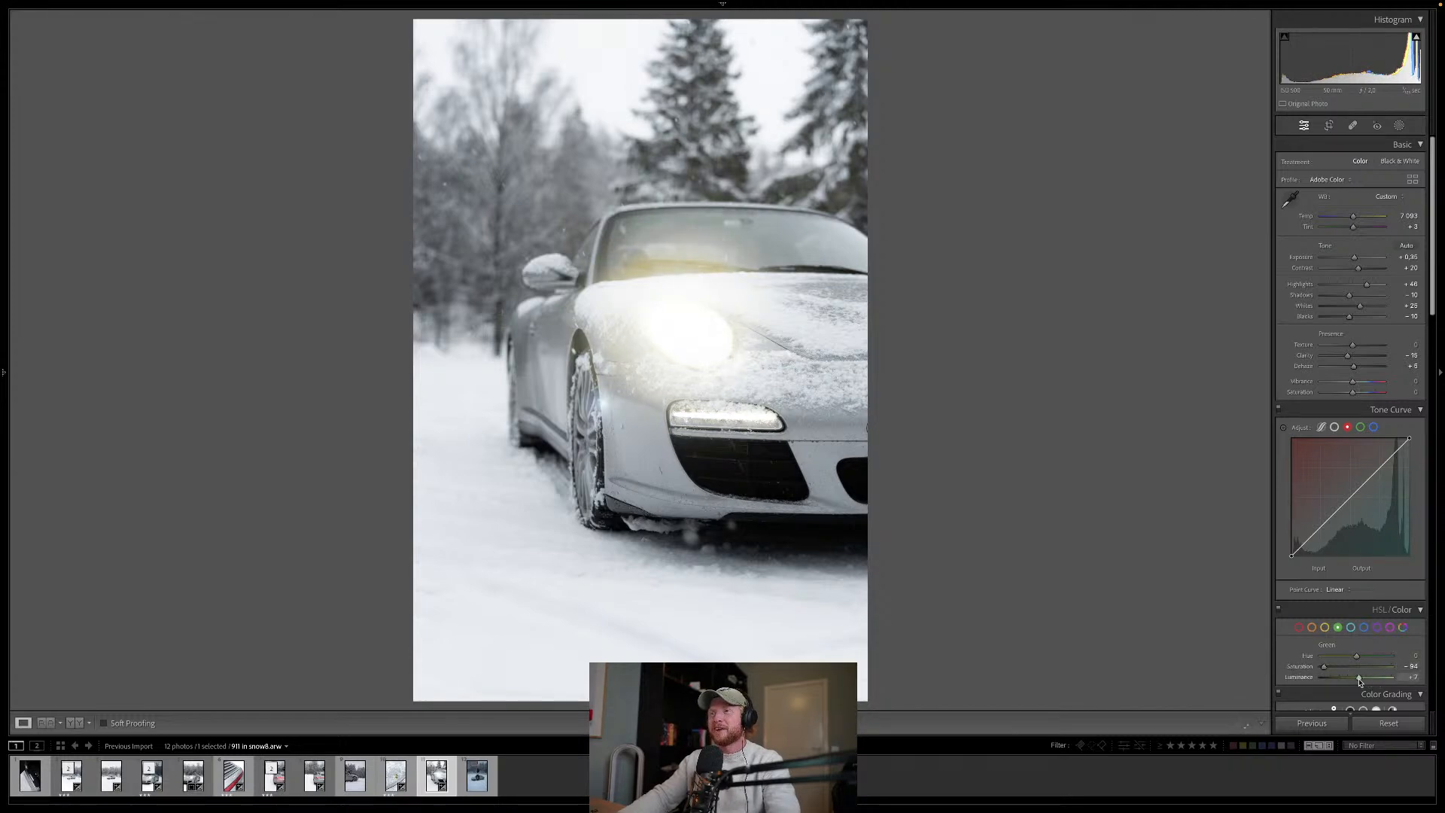
Step: Try a yellow saturation of -74 on the headlight photo and preview it in black and white
click(1324, 628)
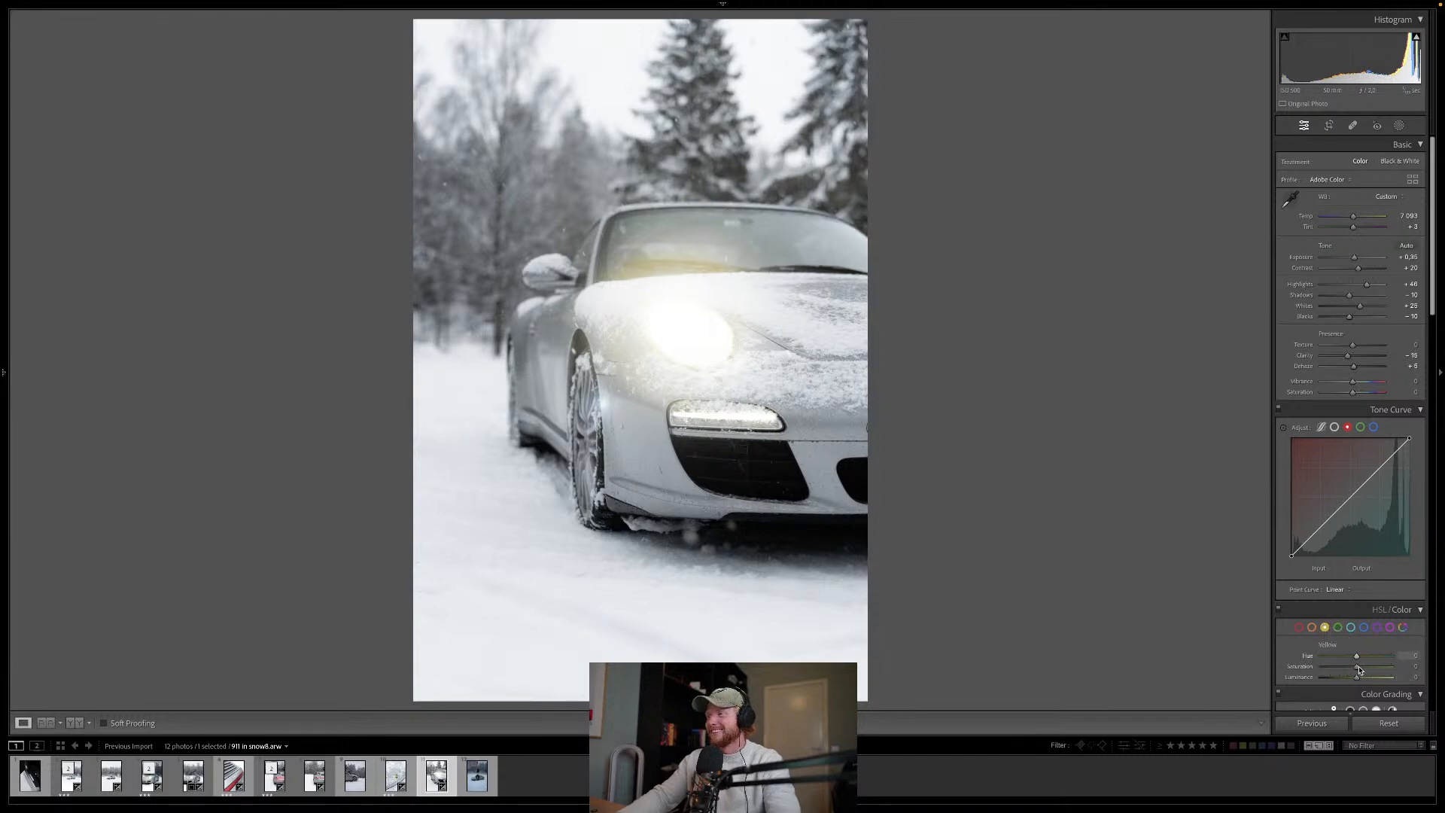
drag(1357, 667, 1333, 671)
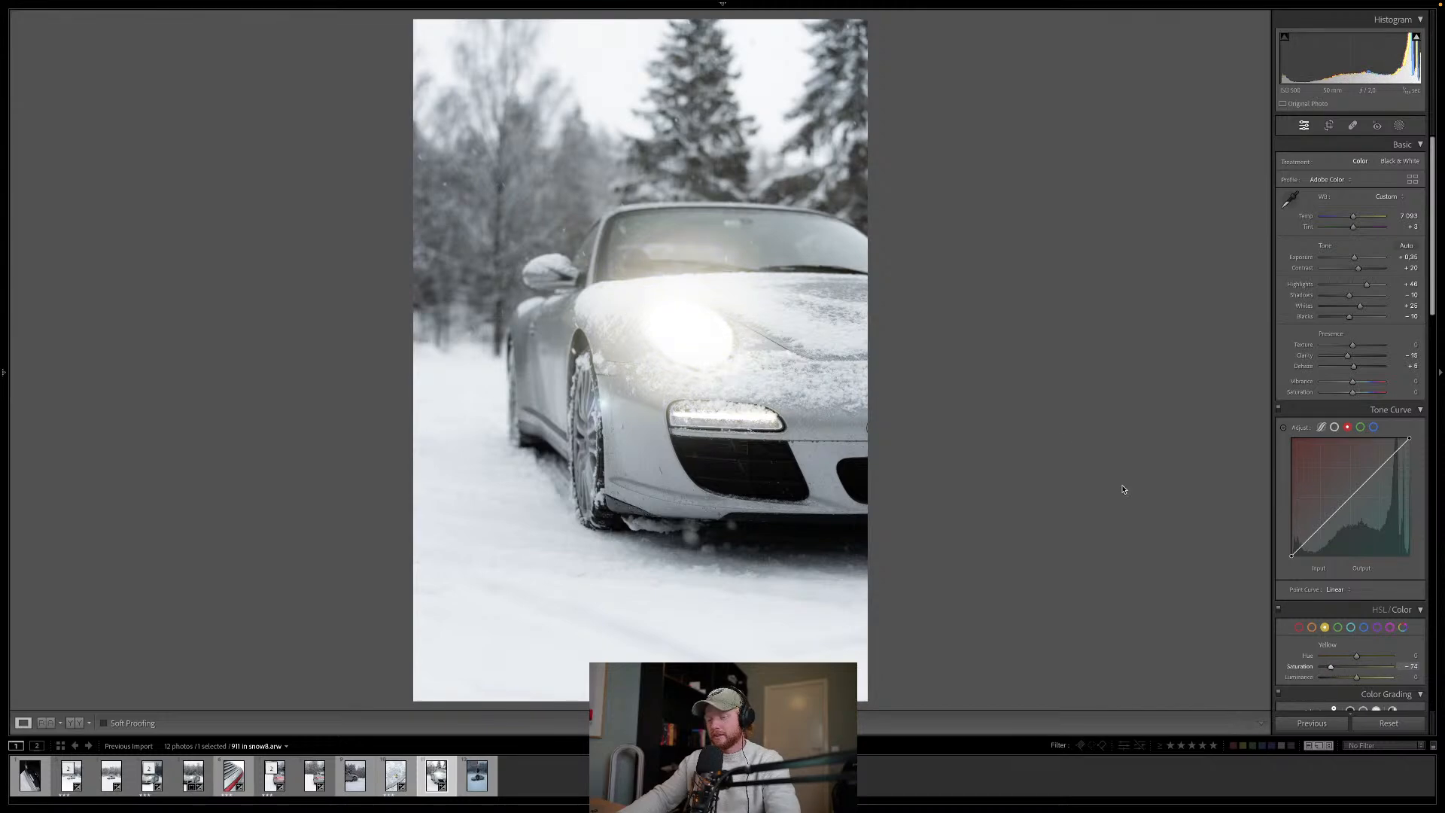
key(v)
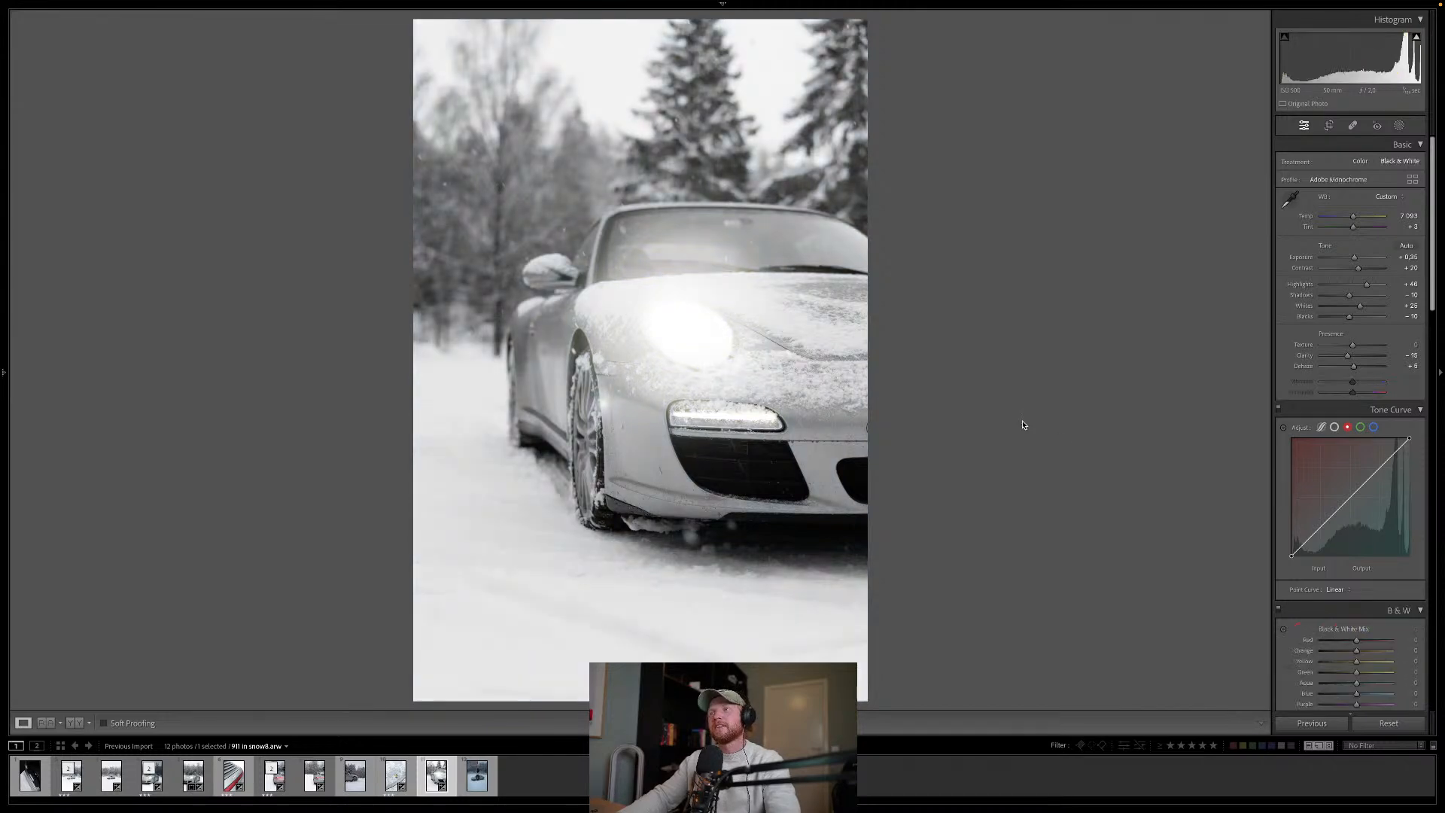
key(v)
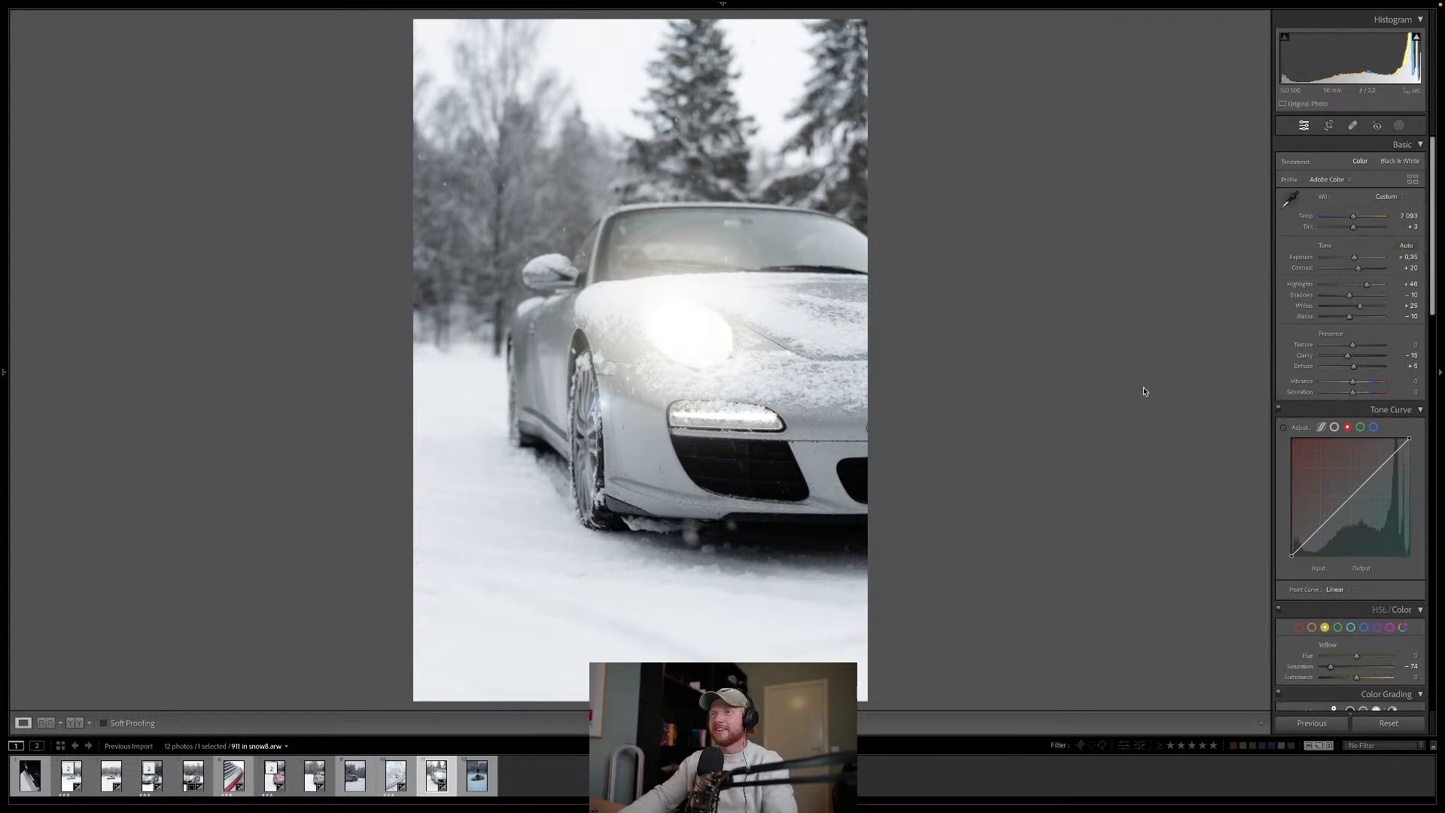
Step: Set the headlight photo's yellow saturation to -18 and its yellow luminance to -14
click(1351, 629)
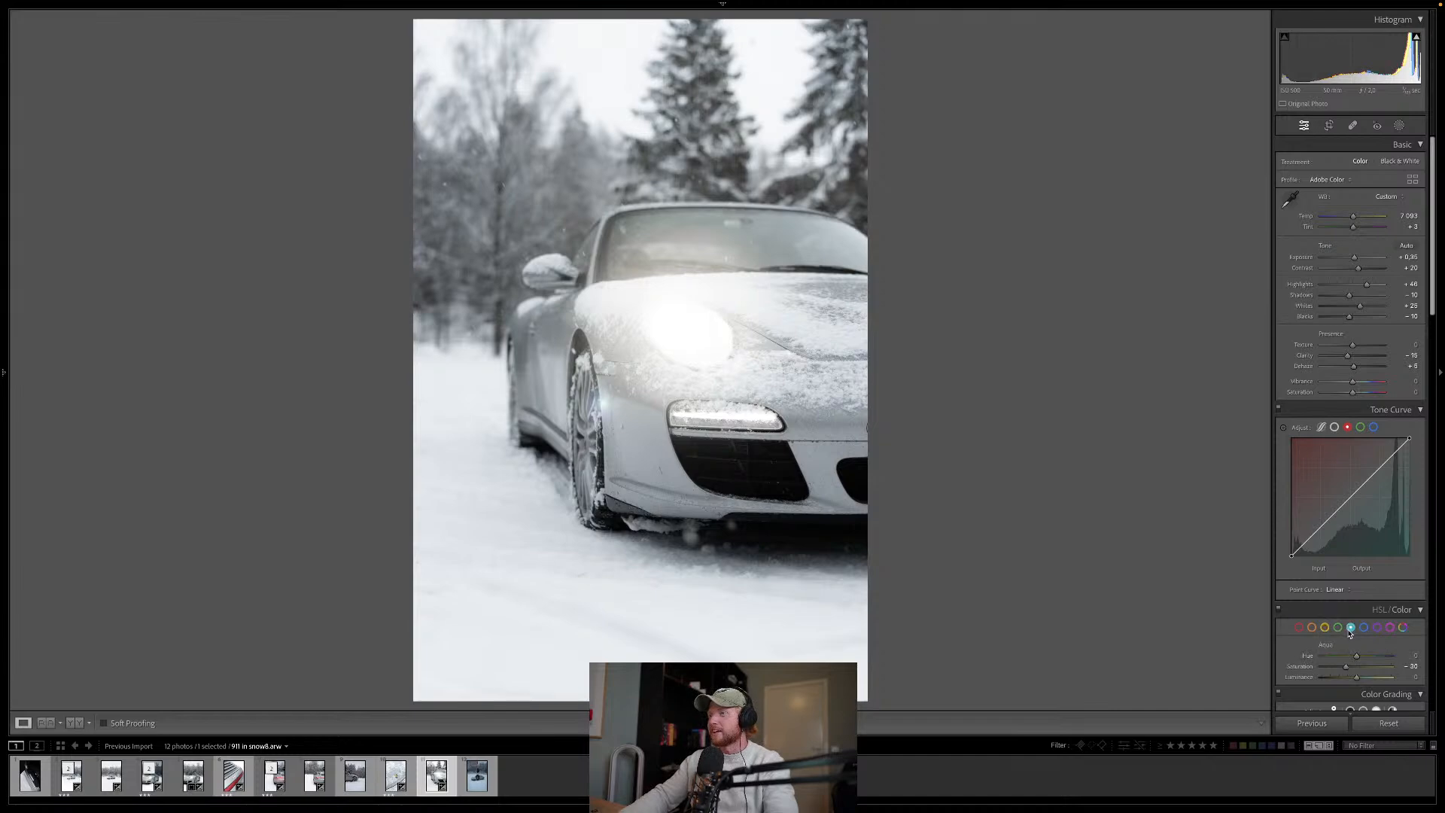
click(1337, 627)
click(1326, 628)
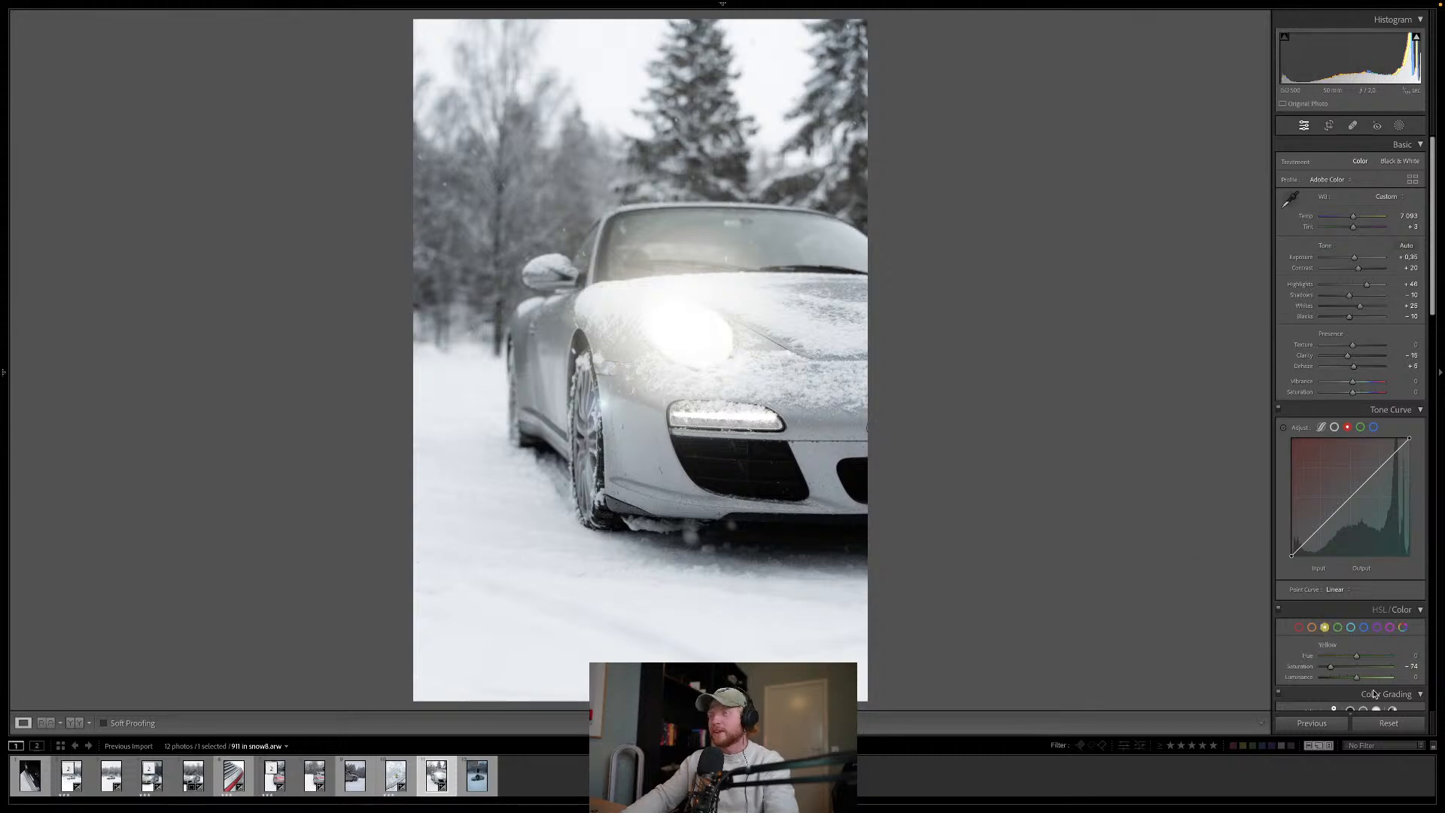
click(1351, 670)
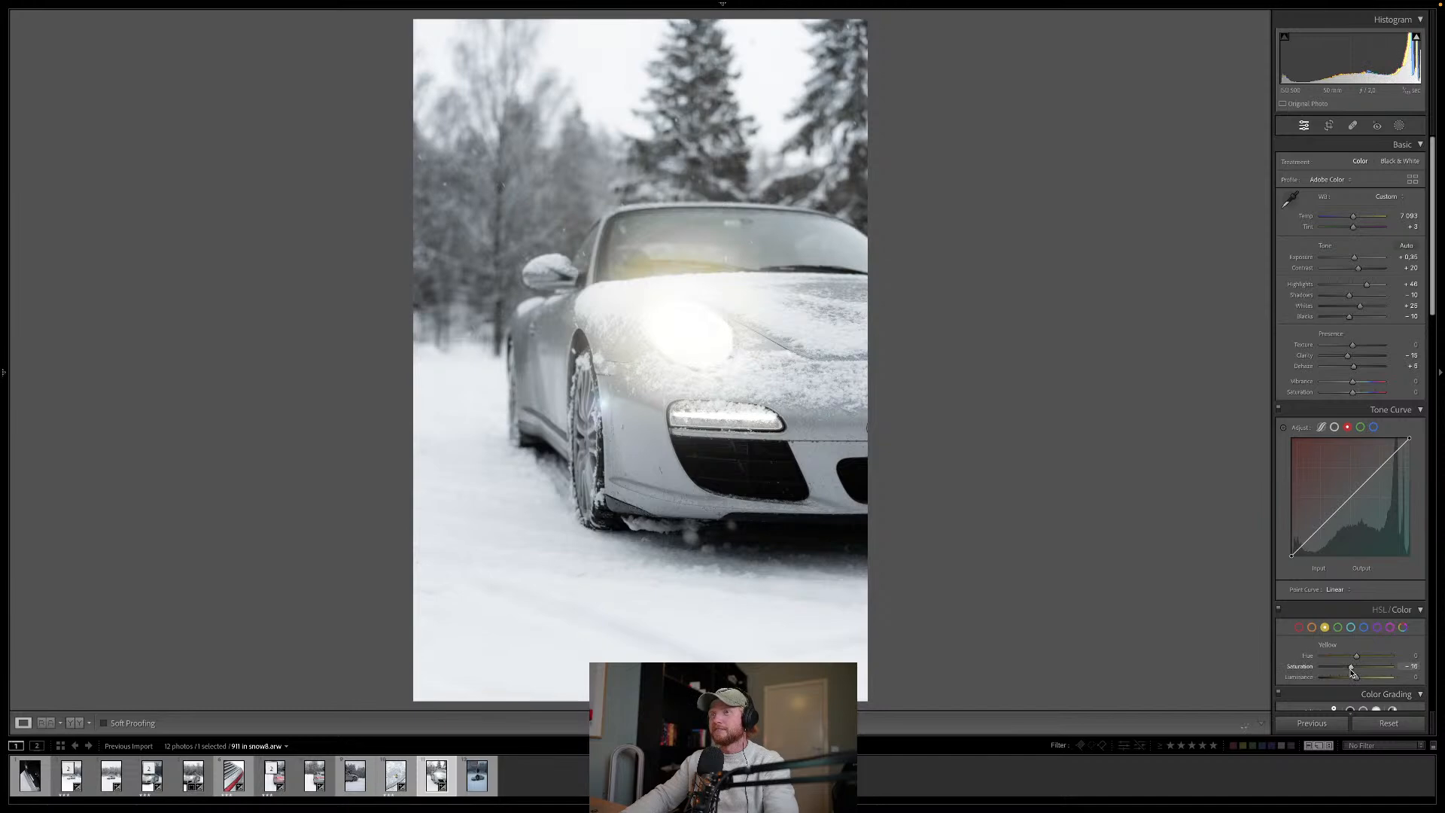
mouse_move(1356, 677)
mouse_down()
mouse_move(1372, 682)
mouse_move(1353, 680)
mouse_up()
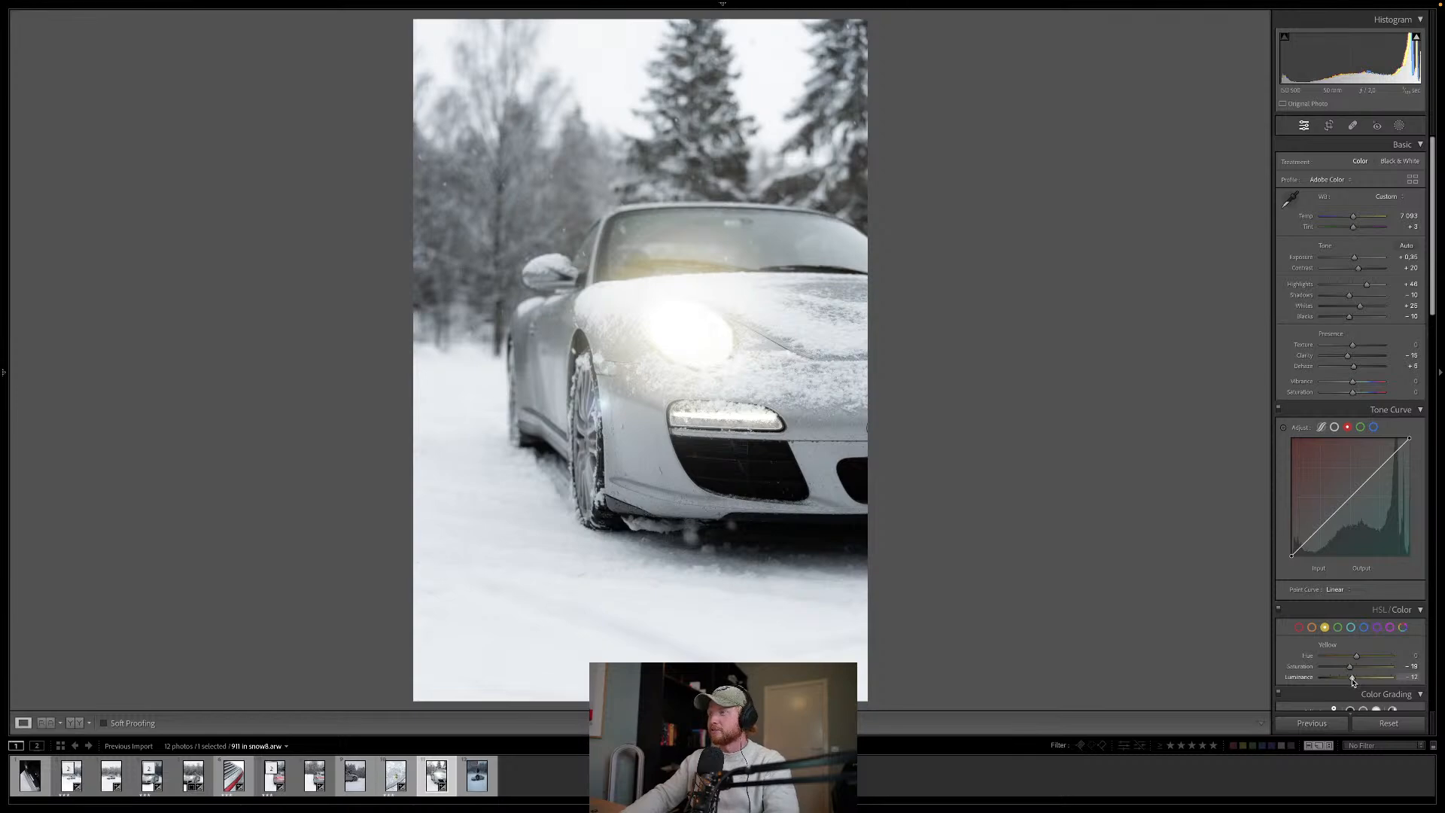
drag(1352, 682, 1352, 681)
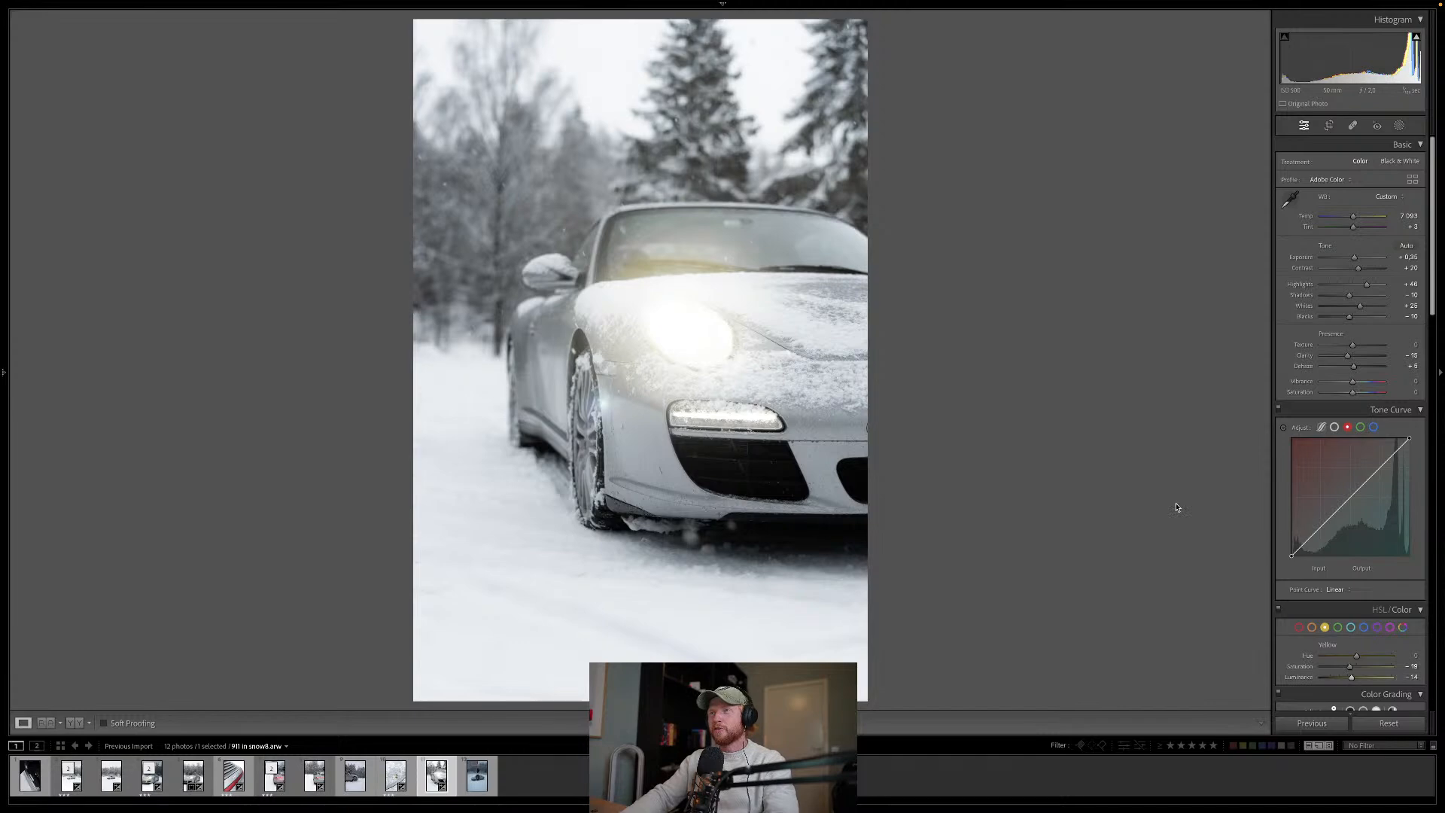
Step: Set the headlight photo's blue saturation to -30
click(1363, 627)
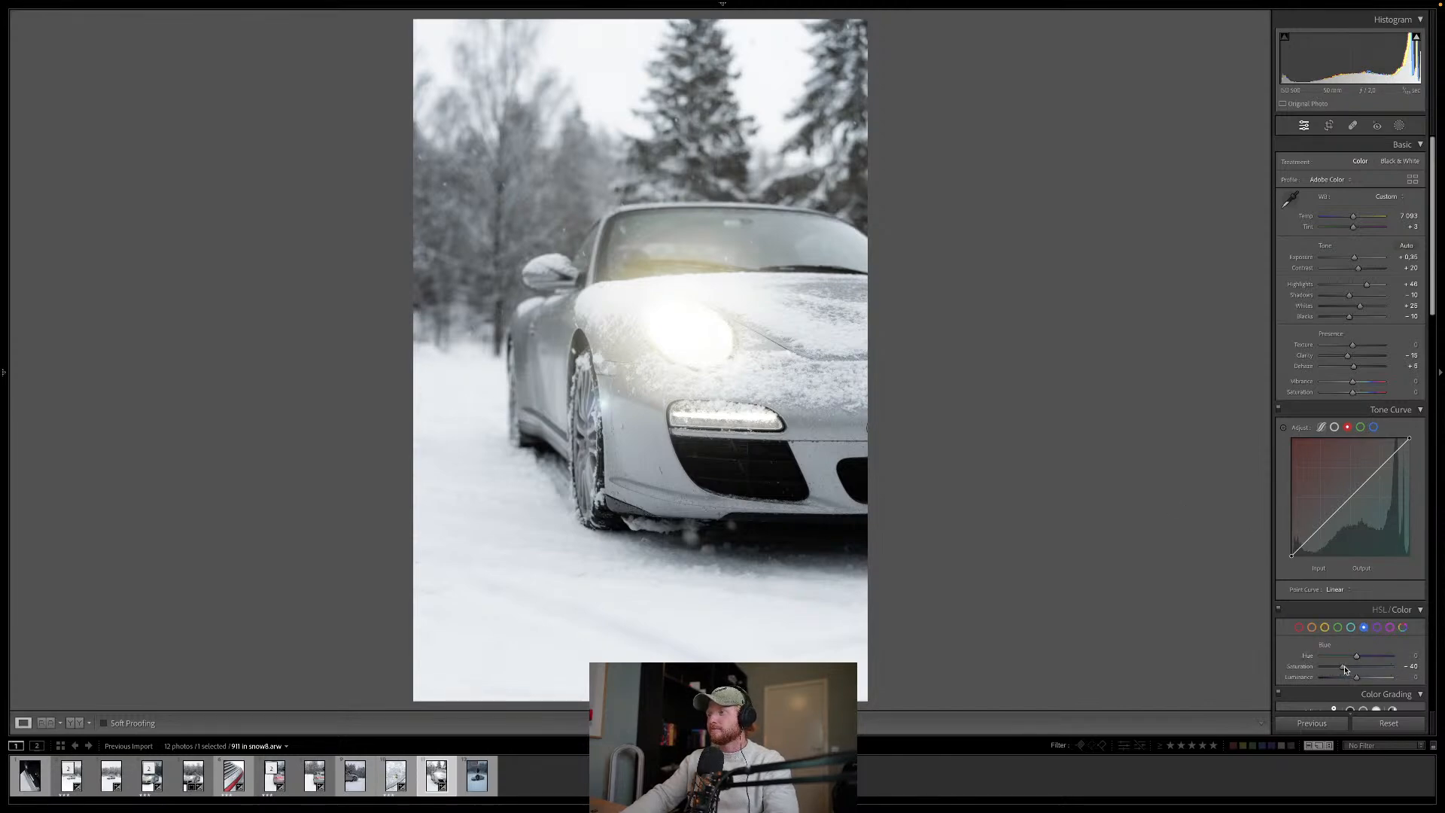
mouse_move(1343, 667)
mouse_down()
mouse_move(1370, 670)
mouse_move(1276, 670)
mouse_move(1344, 670)
mouse_up()
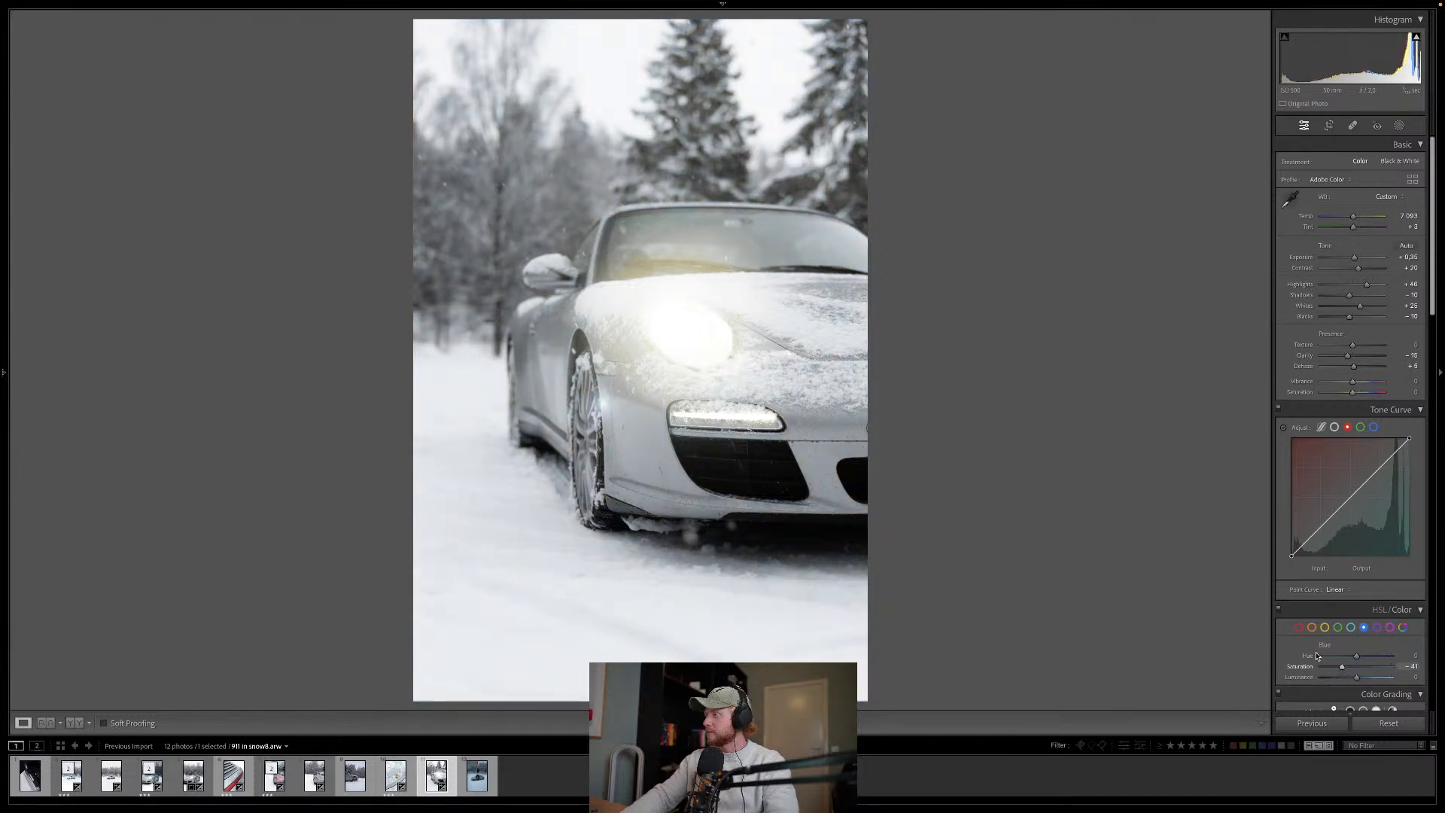
drag(1344, 666, 1346, 669)
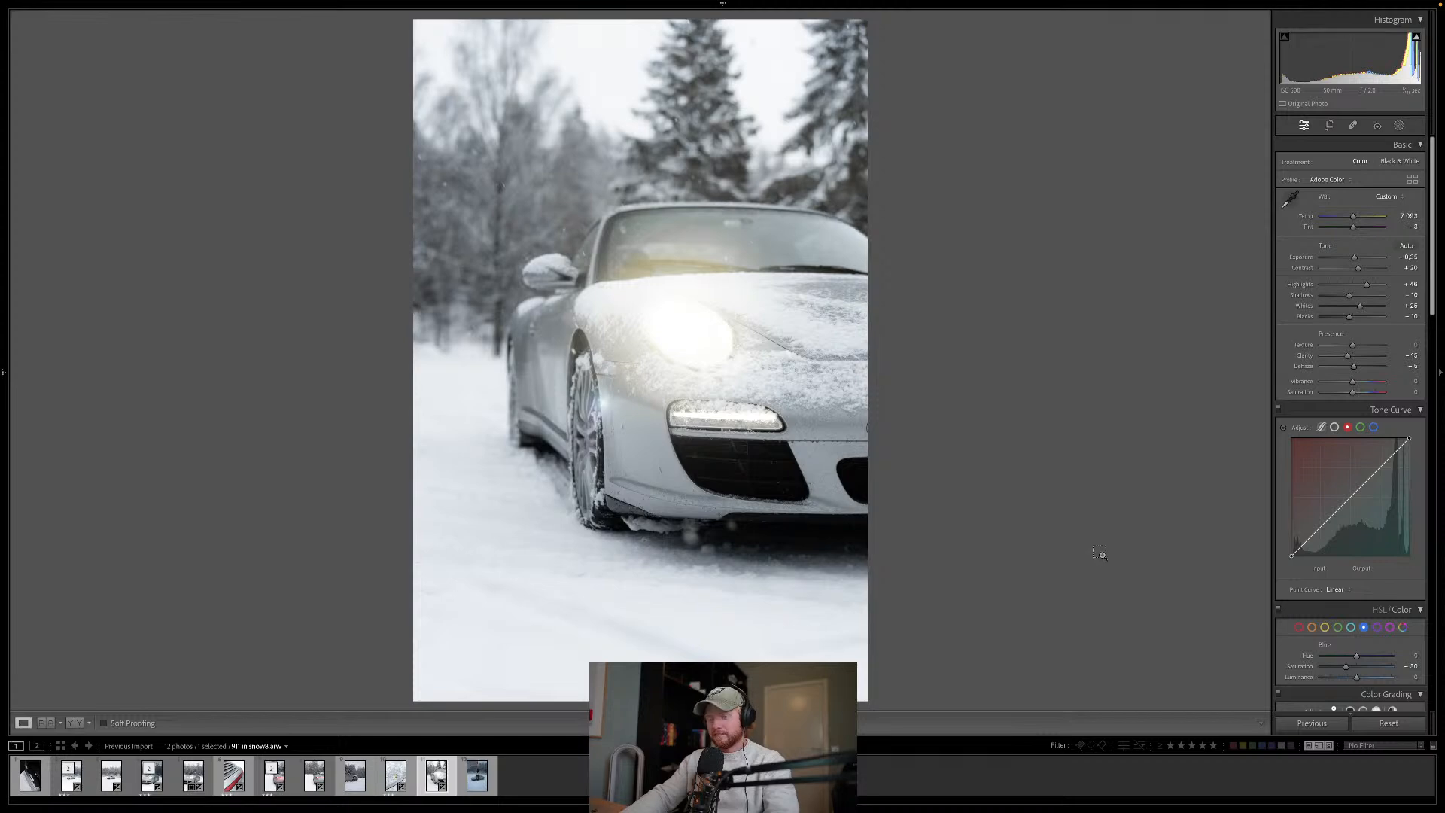
Step: Open the headlight photo 911 in snow8.arw in Photoshop and enlarge the window to fill the screen
key(ctrl+Left)
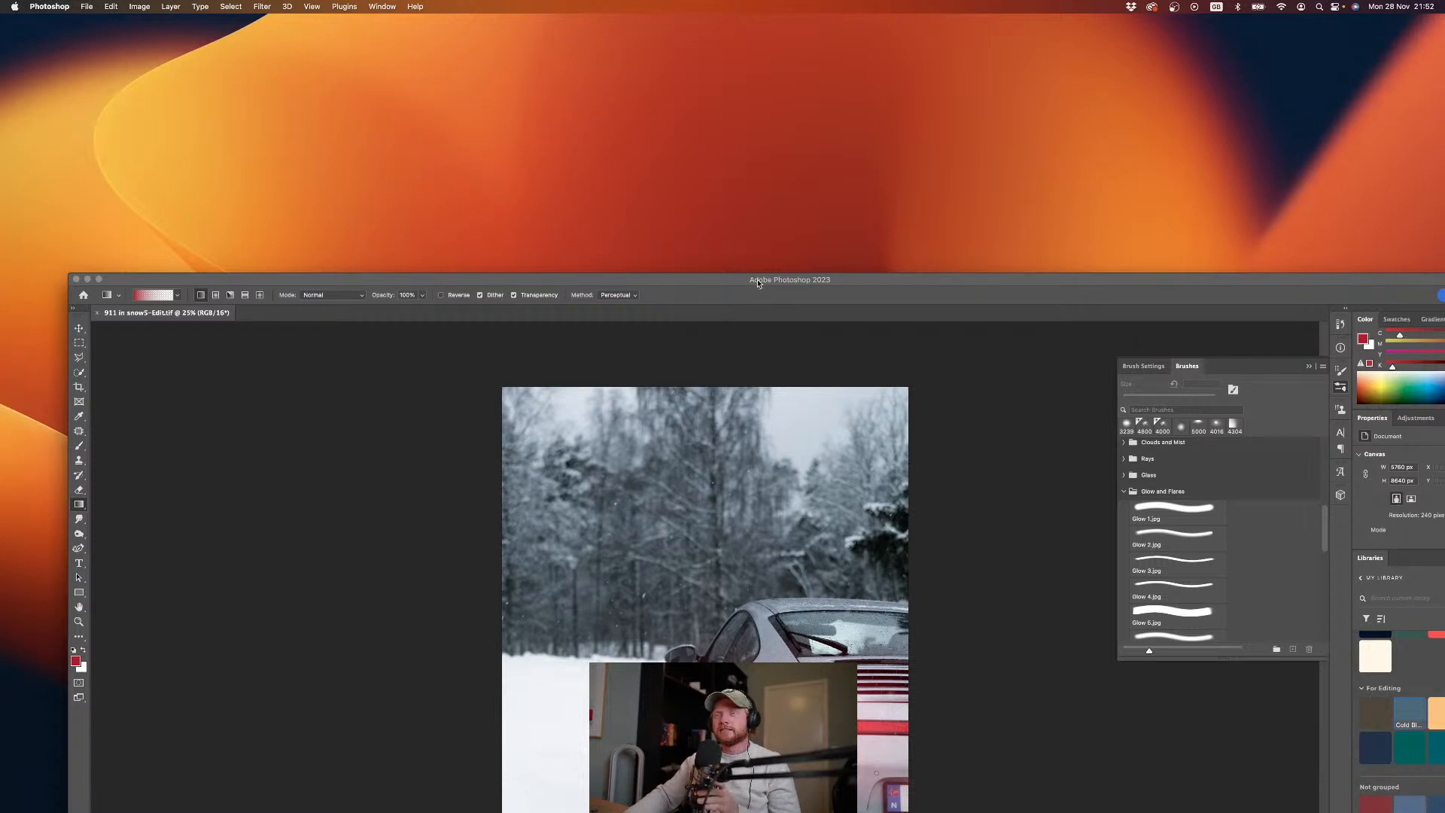
click(758, 283)
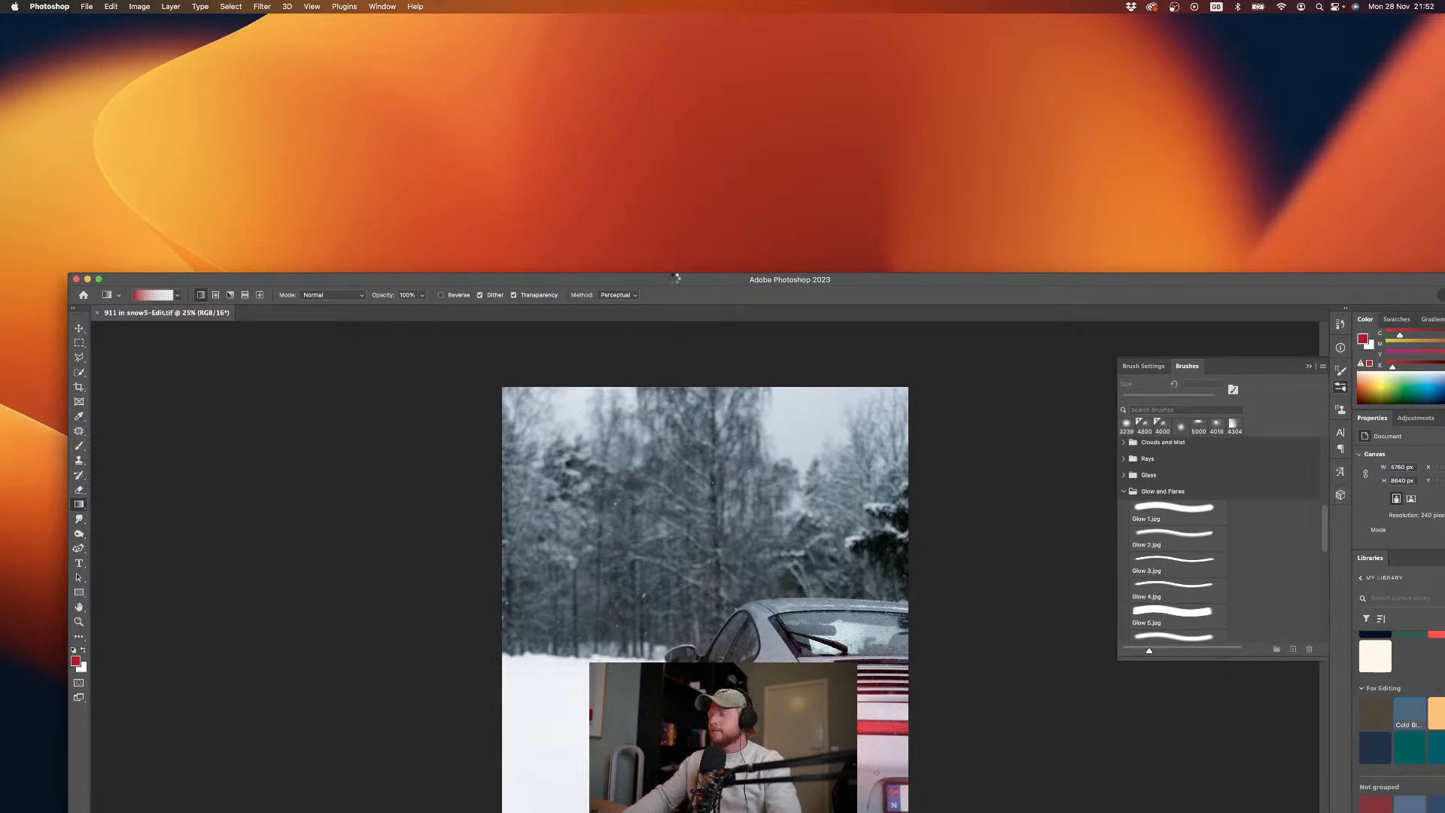
double_click(675, 279)
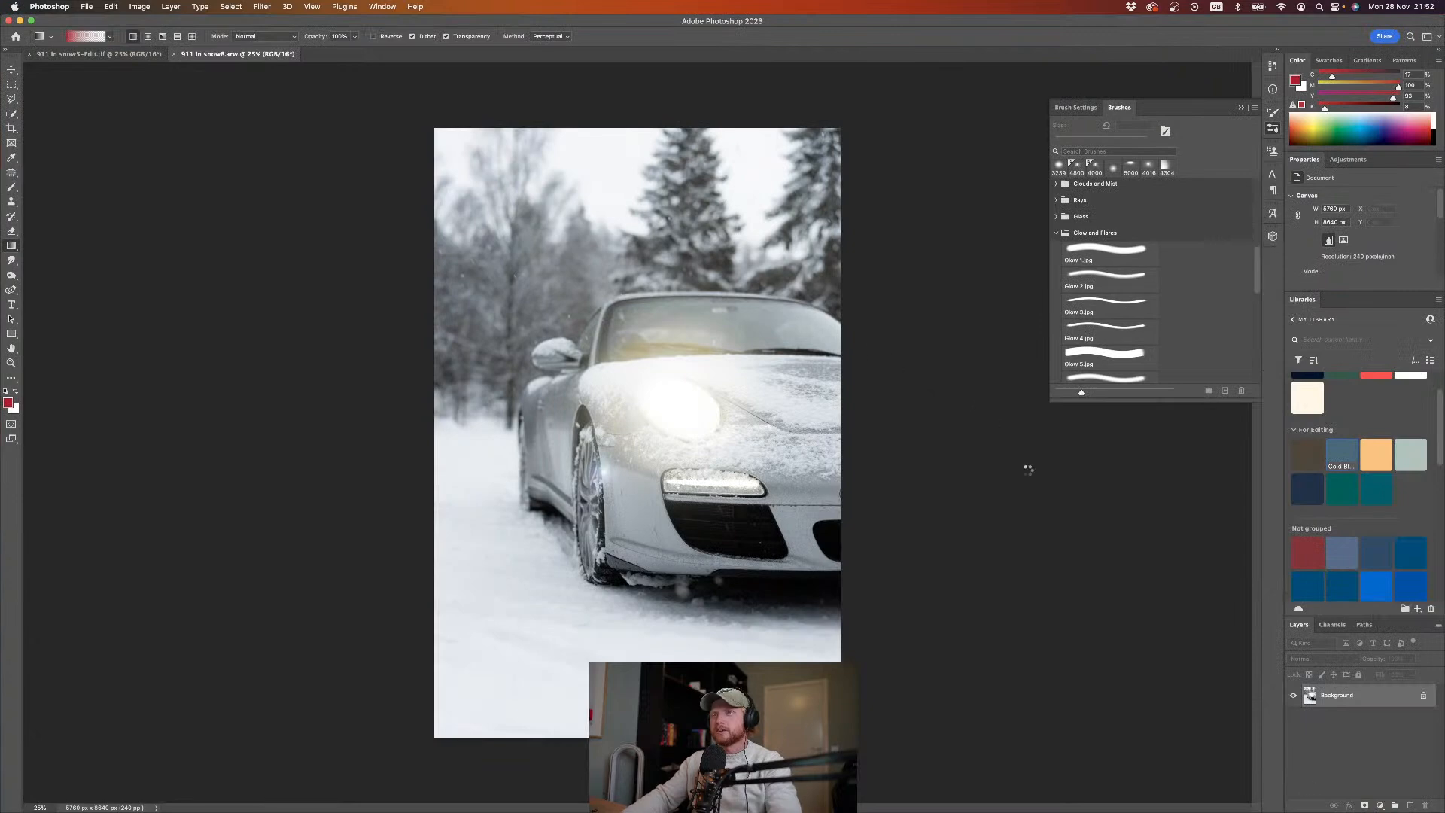
Step: Add a new layer above the headlight photo and fill it with the cold blue library swatch
click(1411, 805)
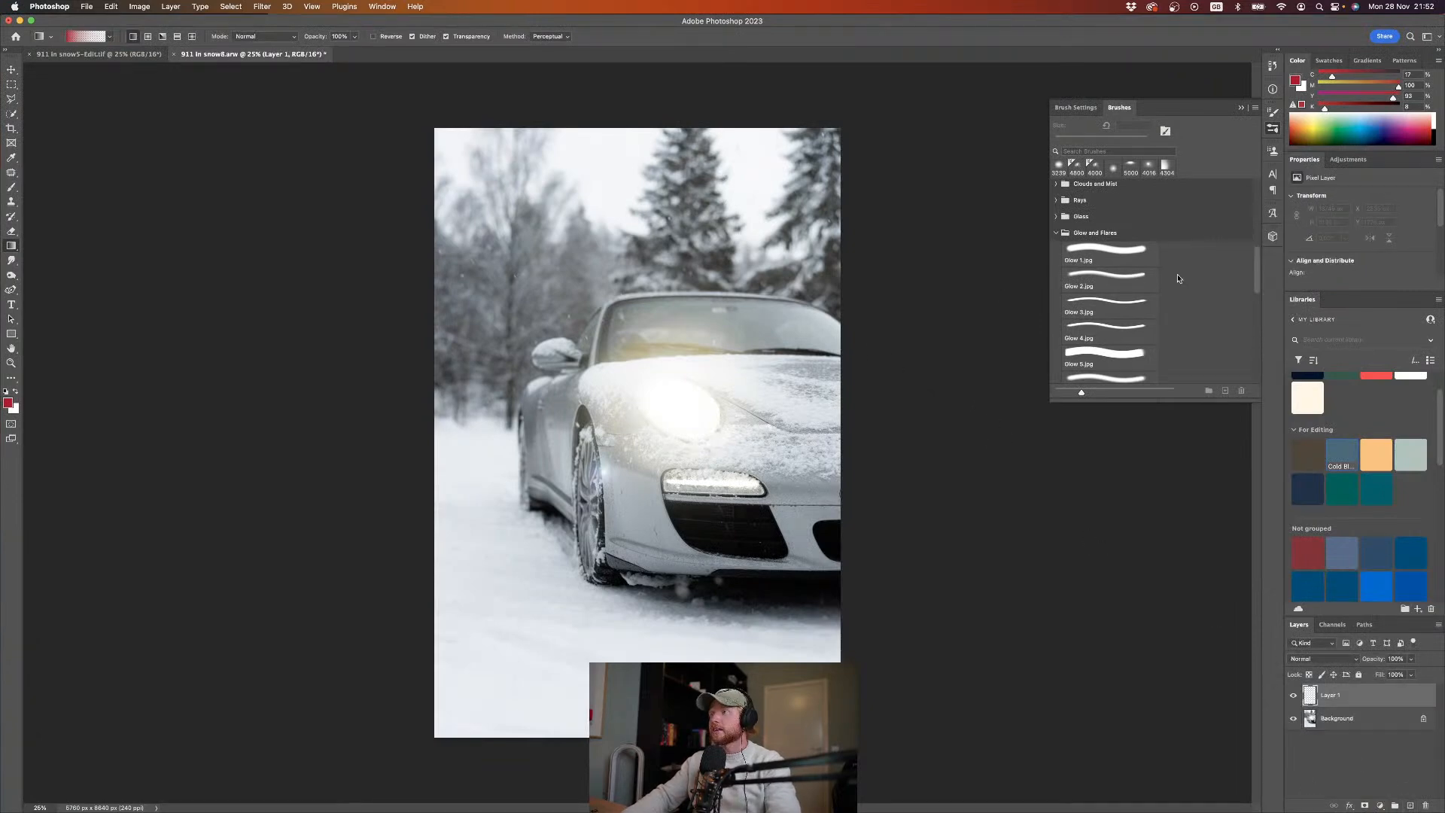
click(1339, 452)
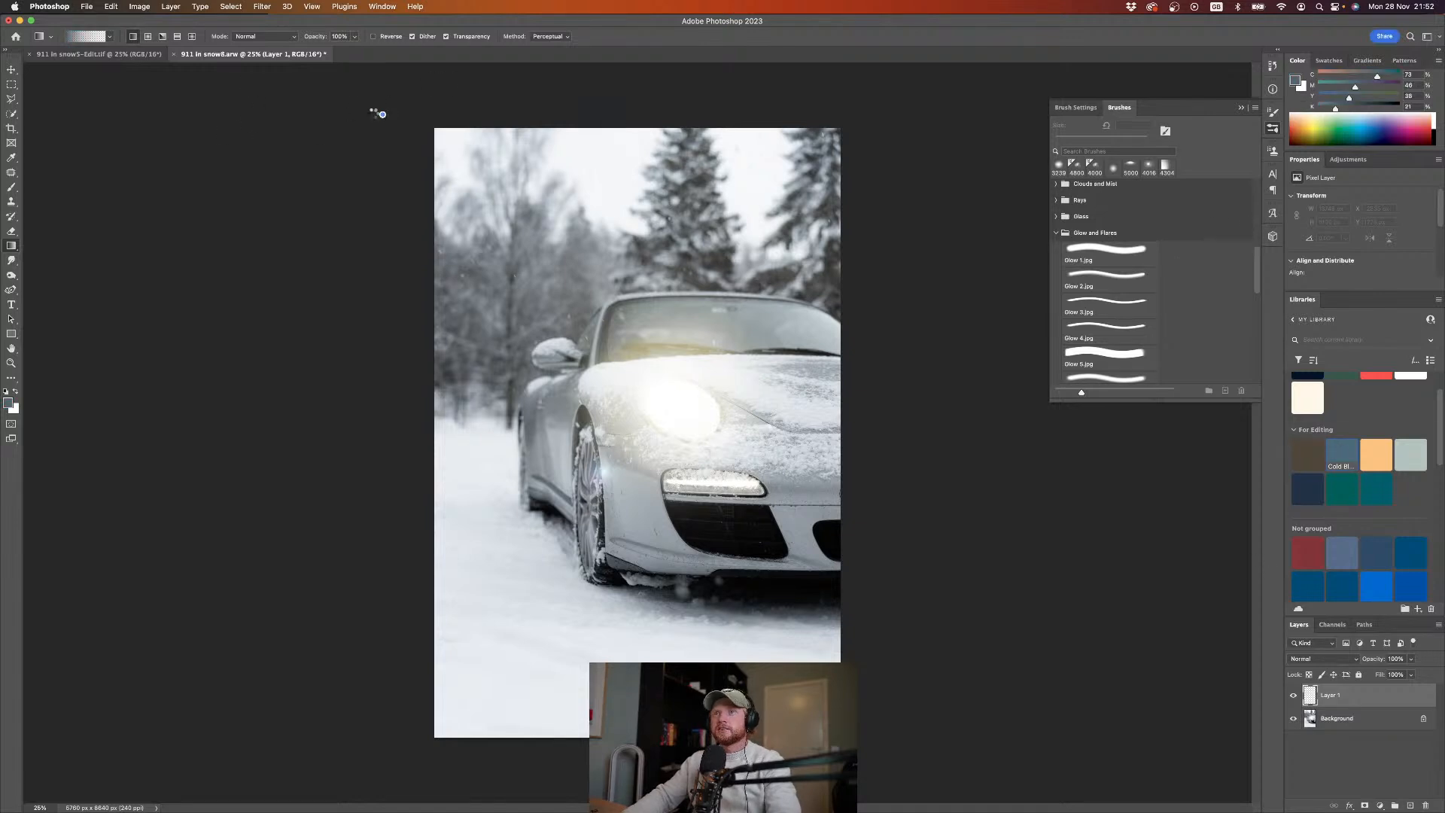
key(alt+BackSpace)
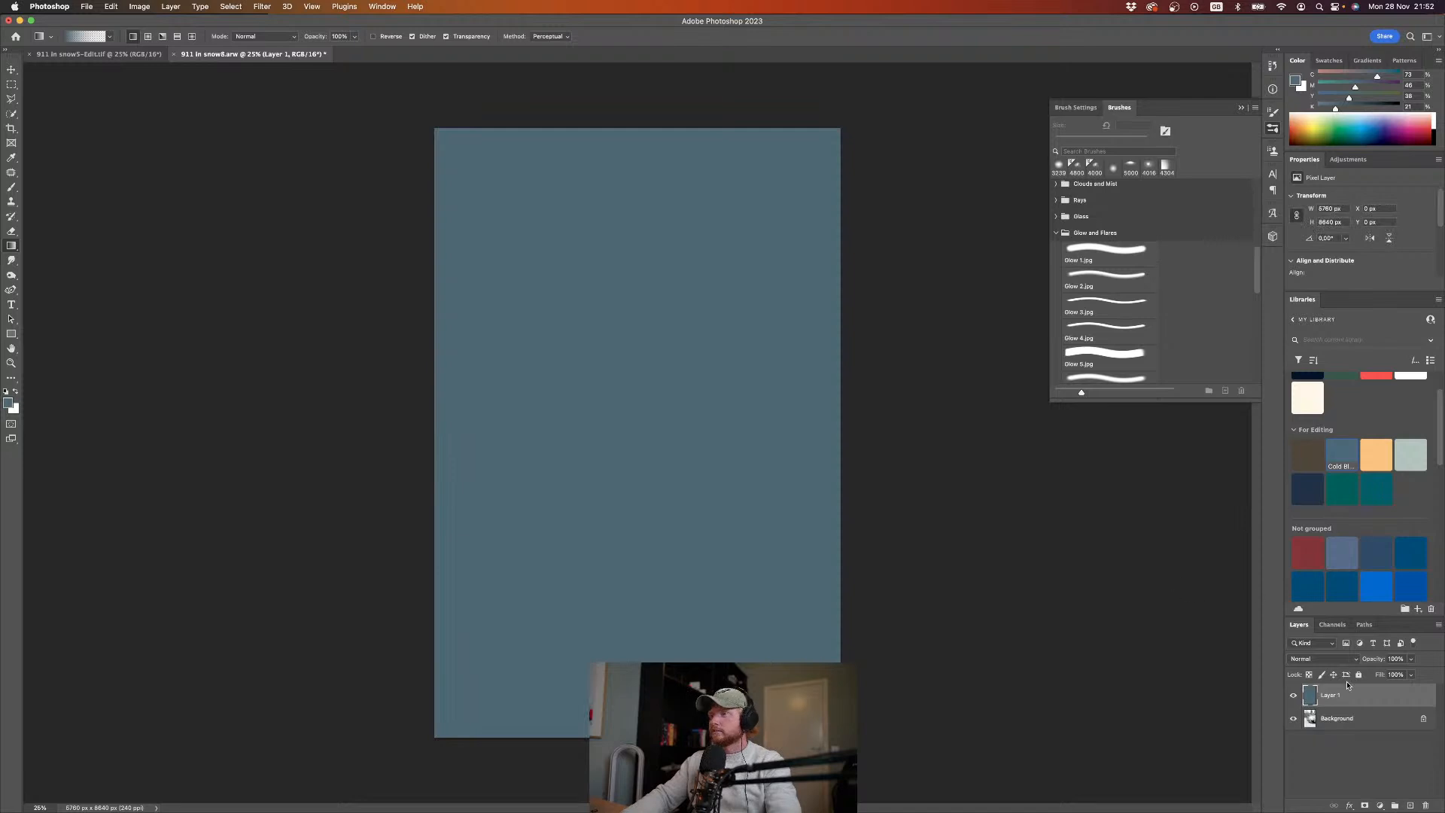
Step: Blend the blue fill layer with Soft Light and reduce its opacity for a subtler cold tint
click(1348, 660)
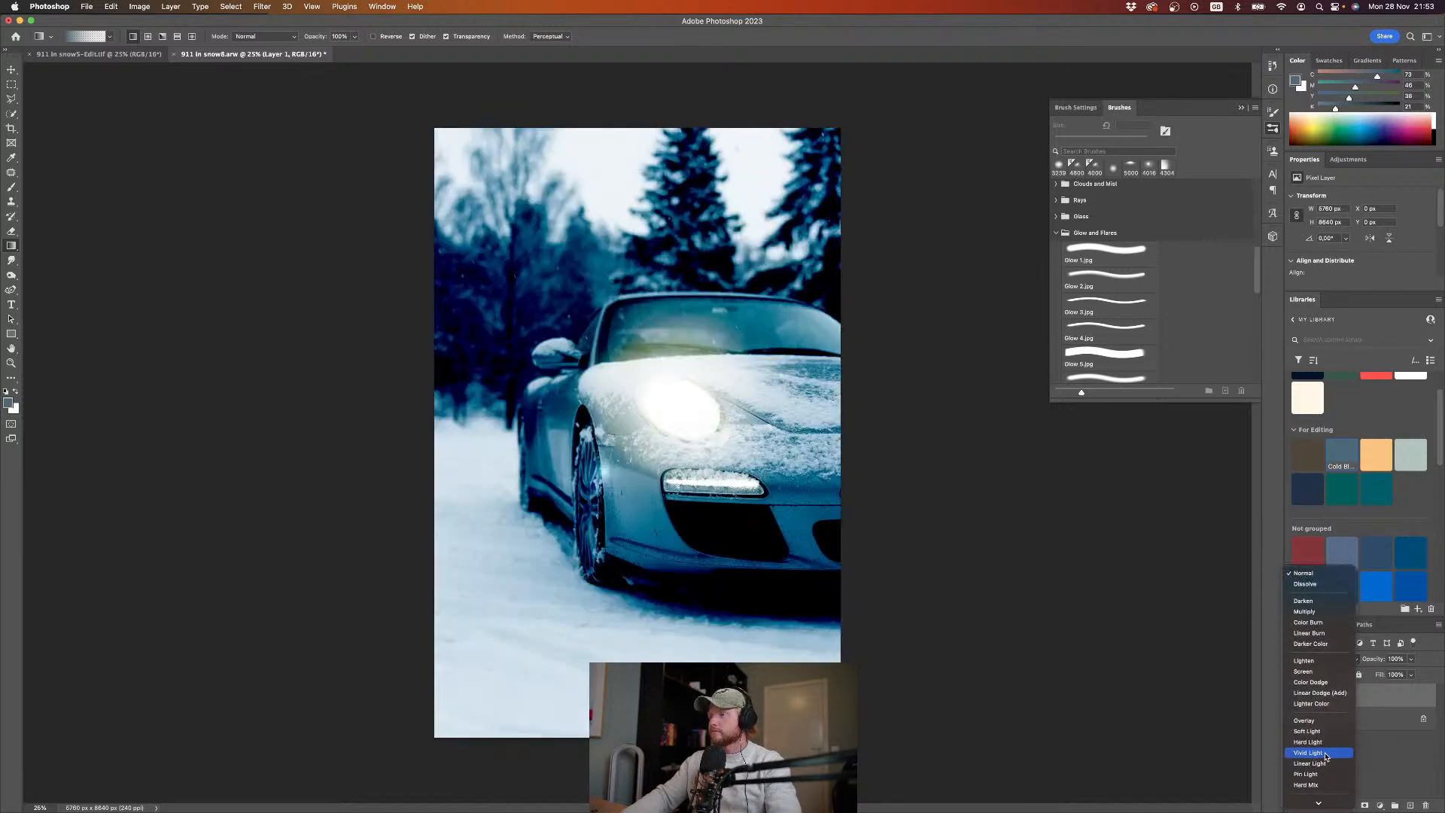
click(1328, 734)
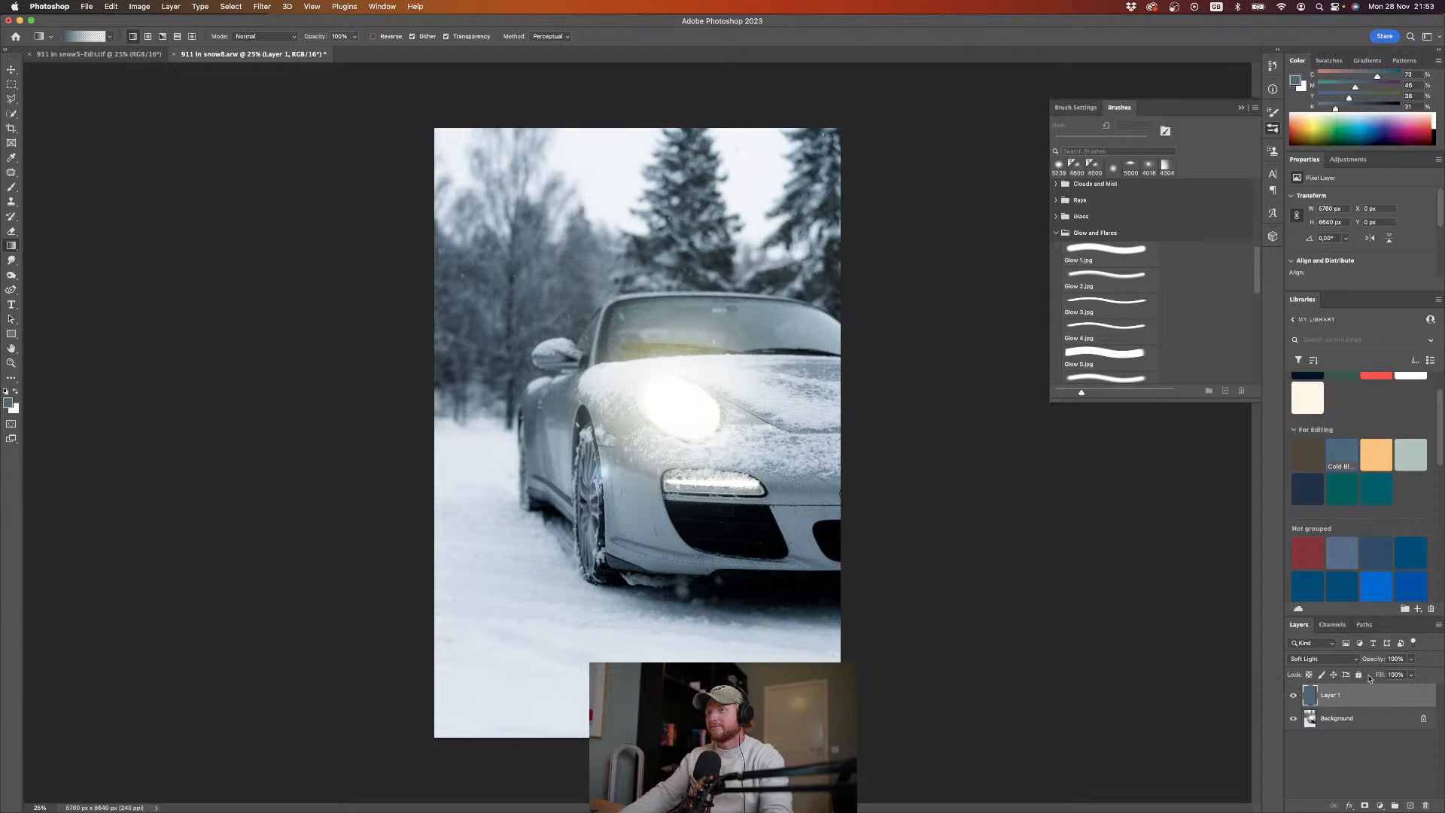
drag(1380, 662, 1357, 670)
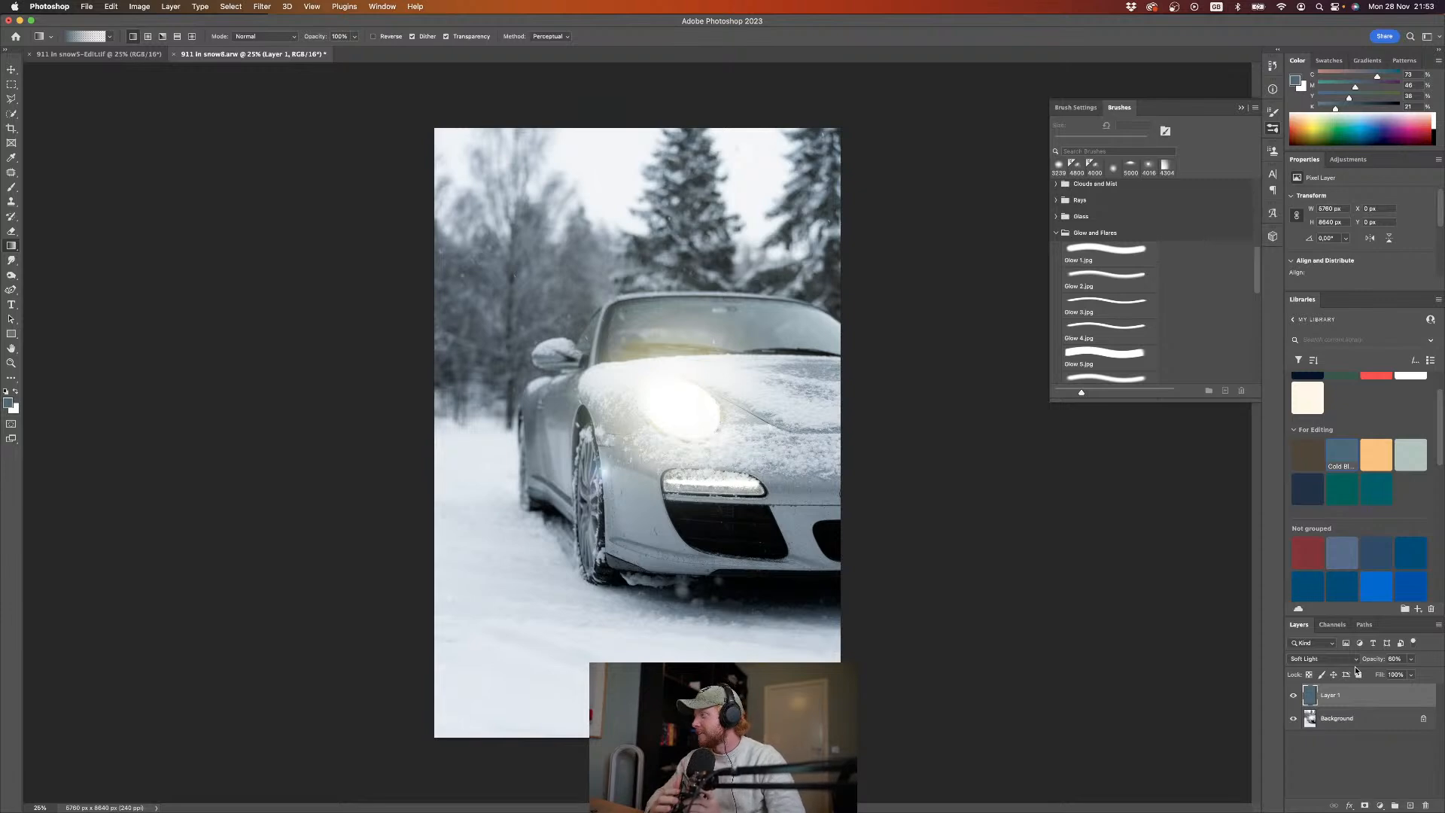
key(F5)
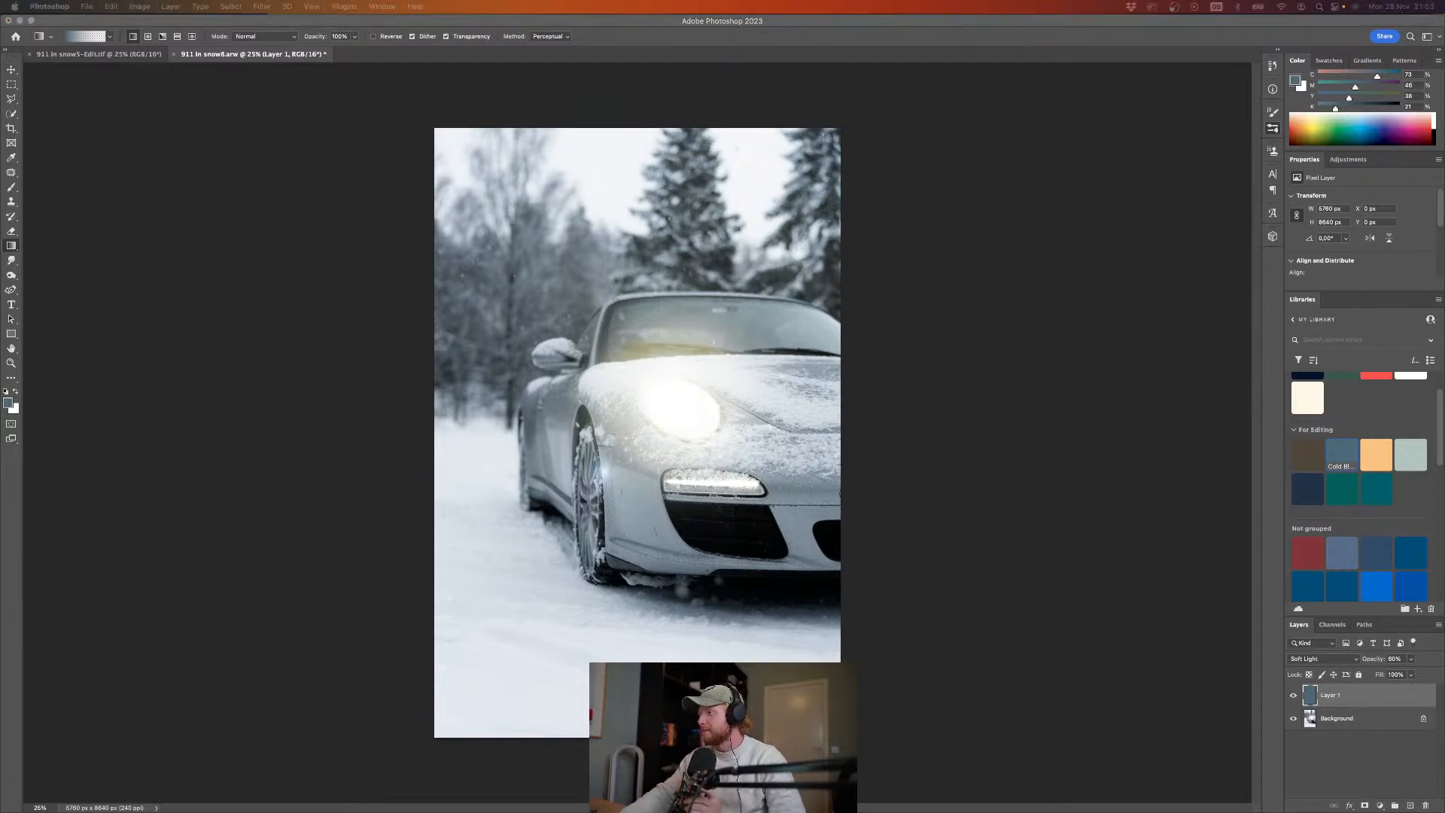
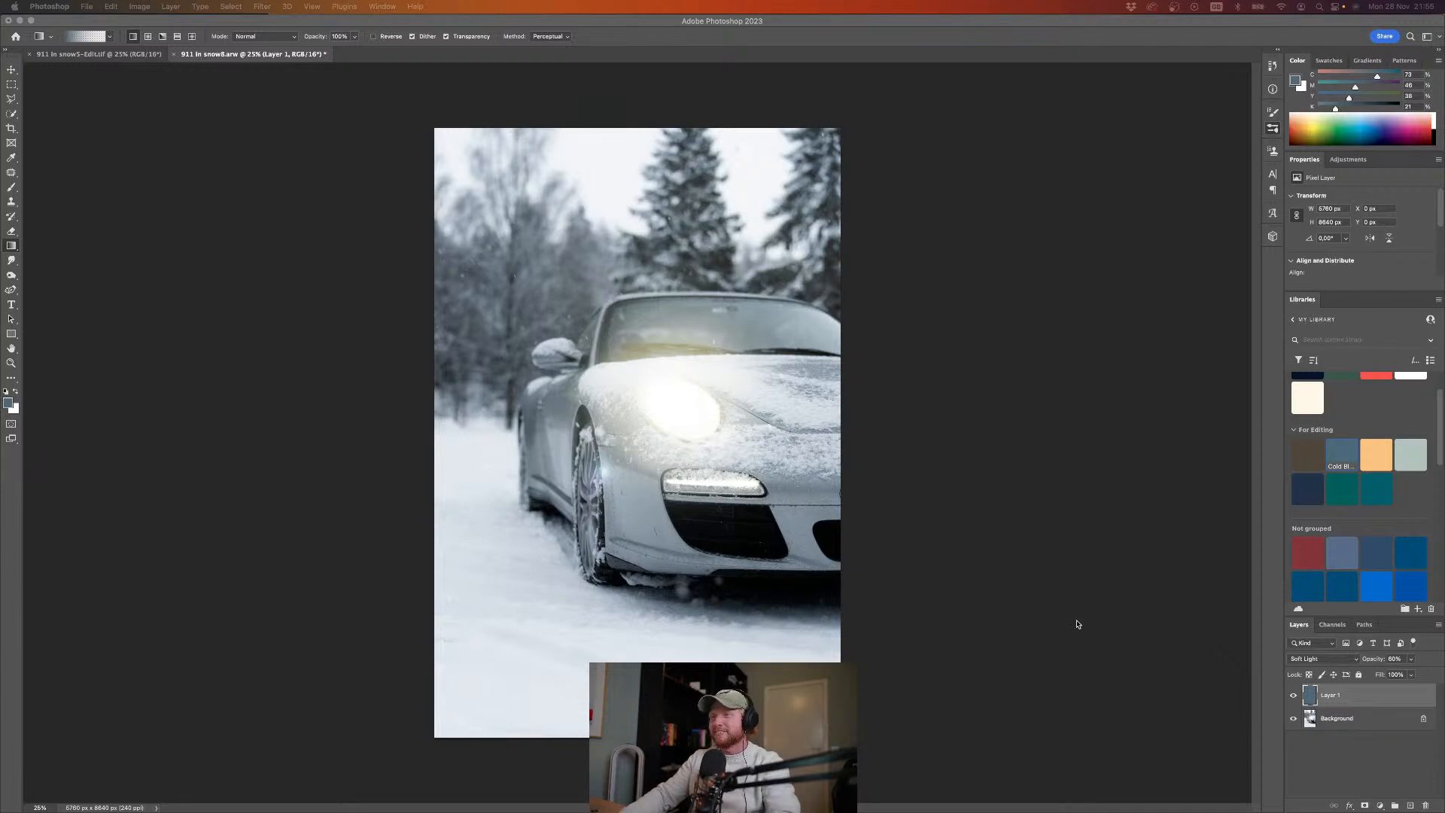
Step: Add another empty layer and place it between the blue fill layer and the background photo
click(1310, 698)
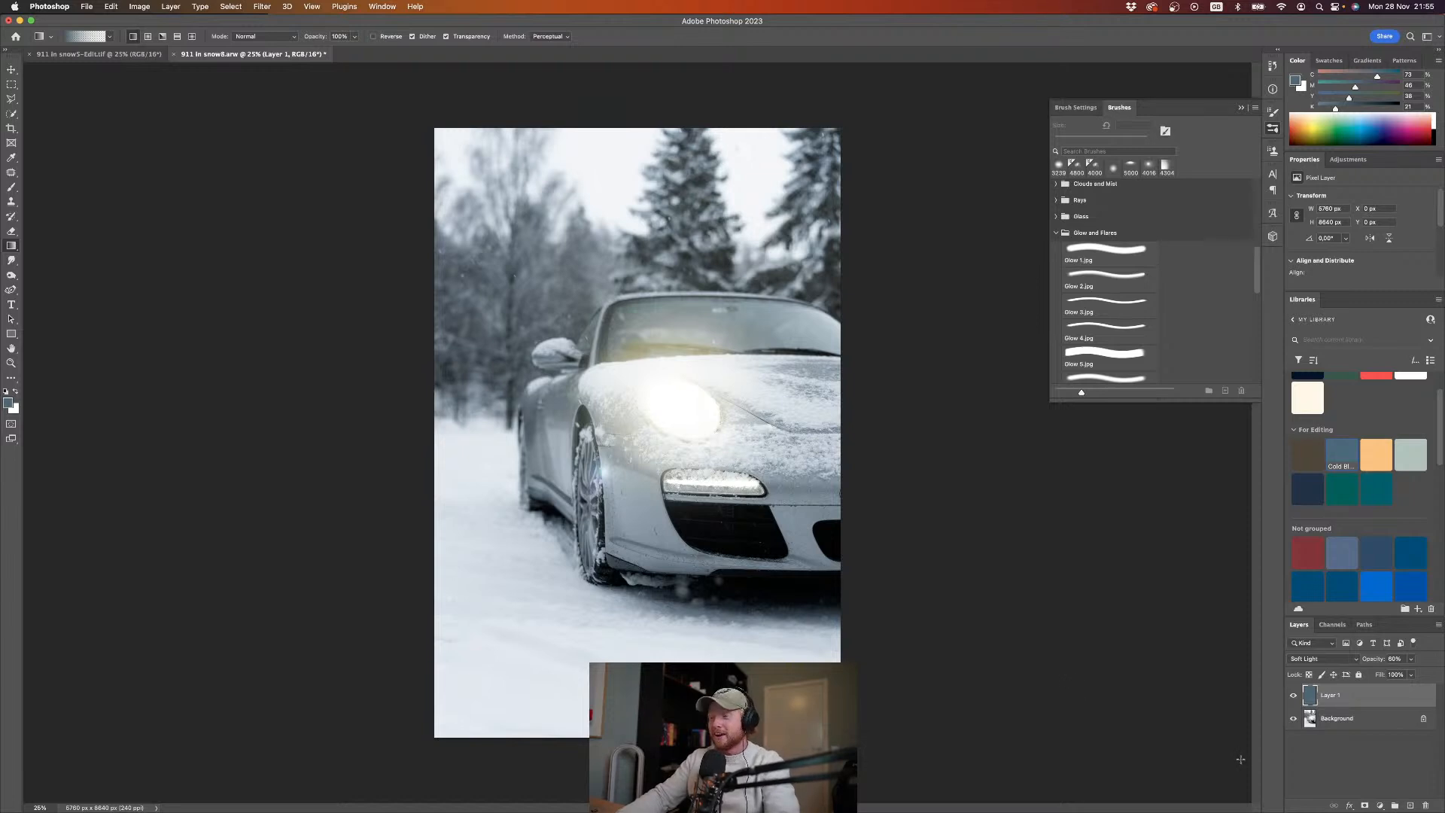
click(1329, 749)
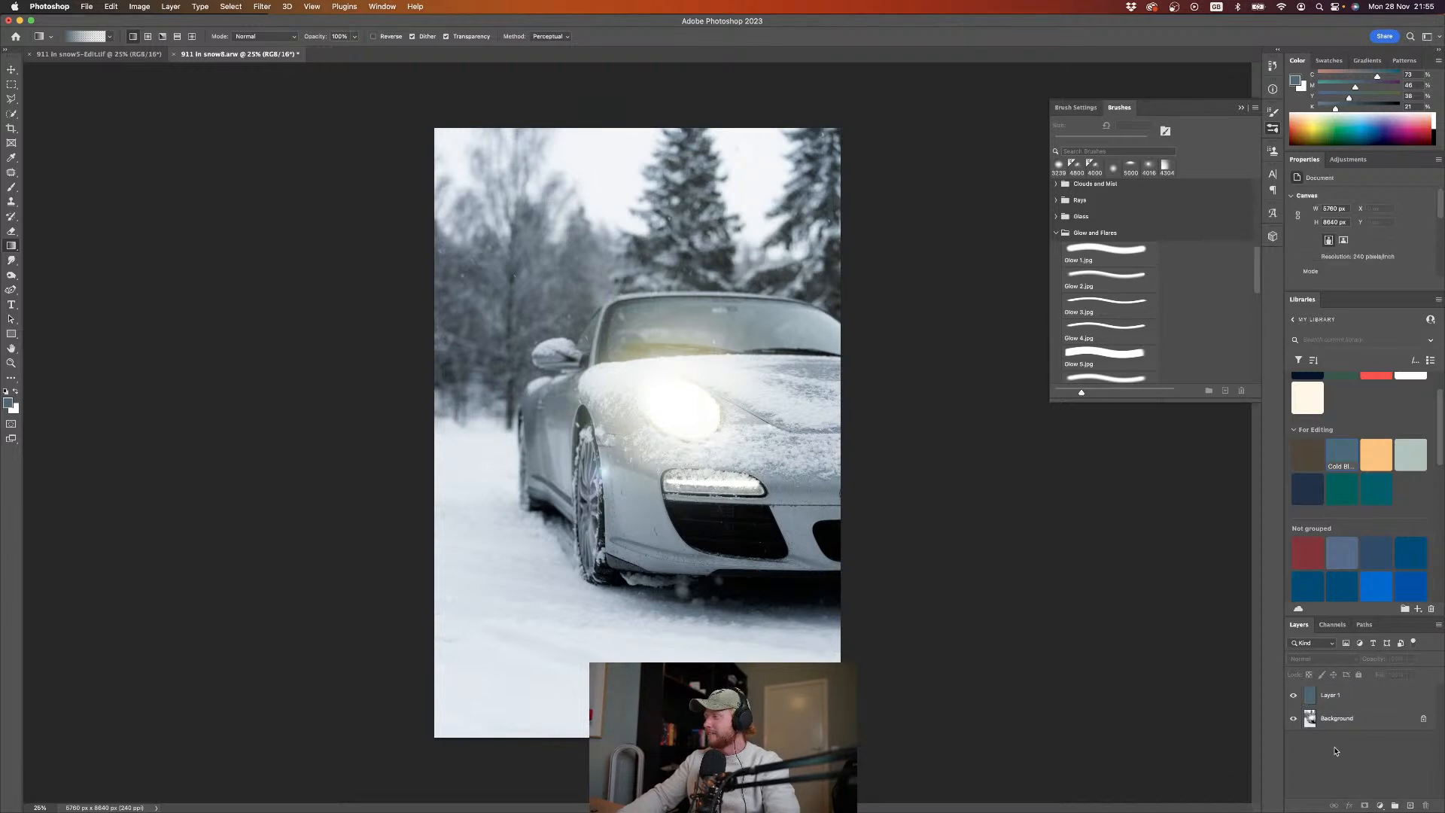
click(1411, 806)
drag(1310, 695, 1312, 720)
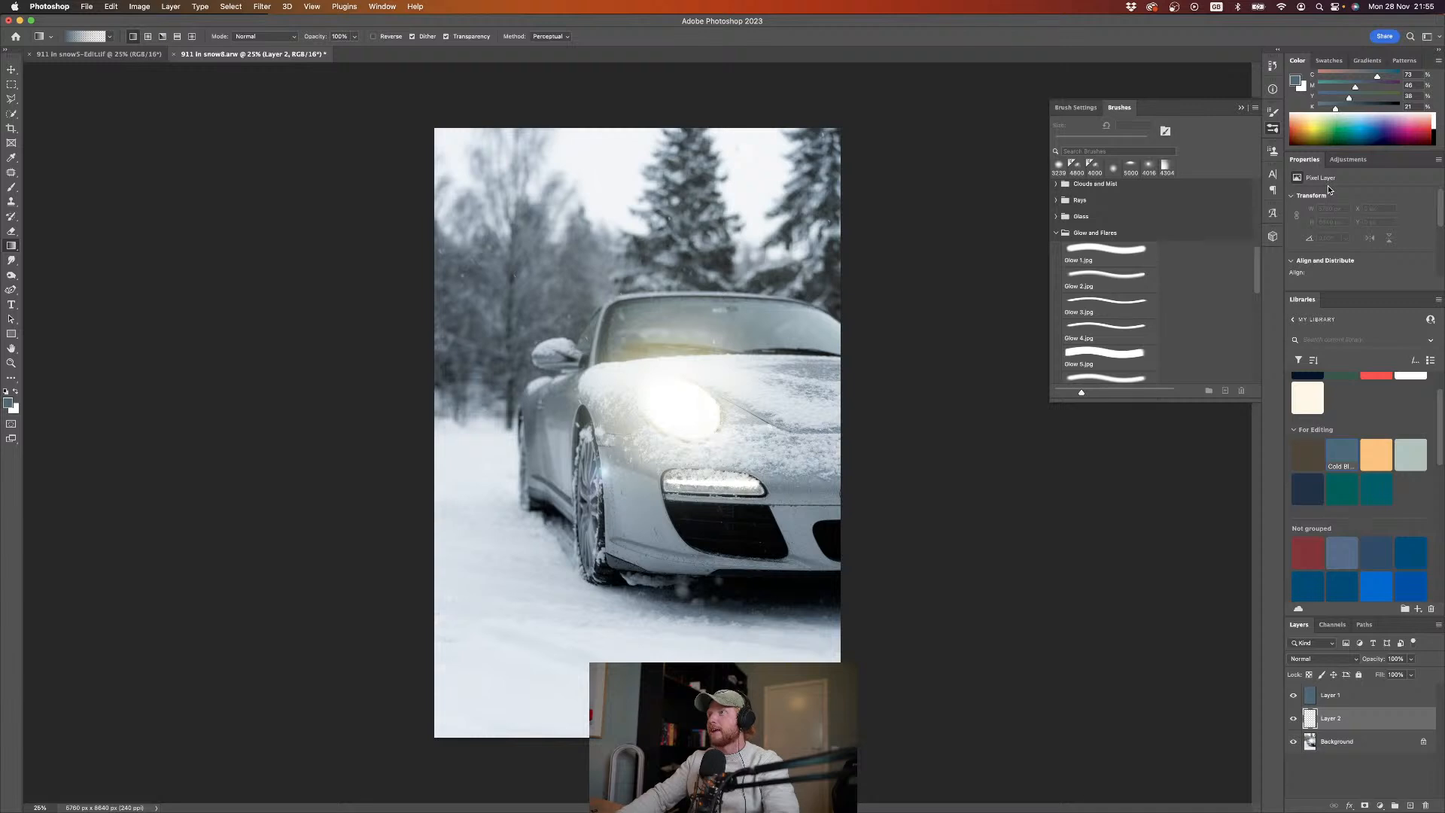
Step: Pick a pale yellow foreground colour and warm it by raising its magenta to 7%
click(1323, 139)
click(1316, 117)
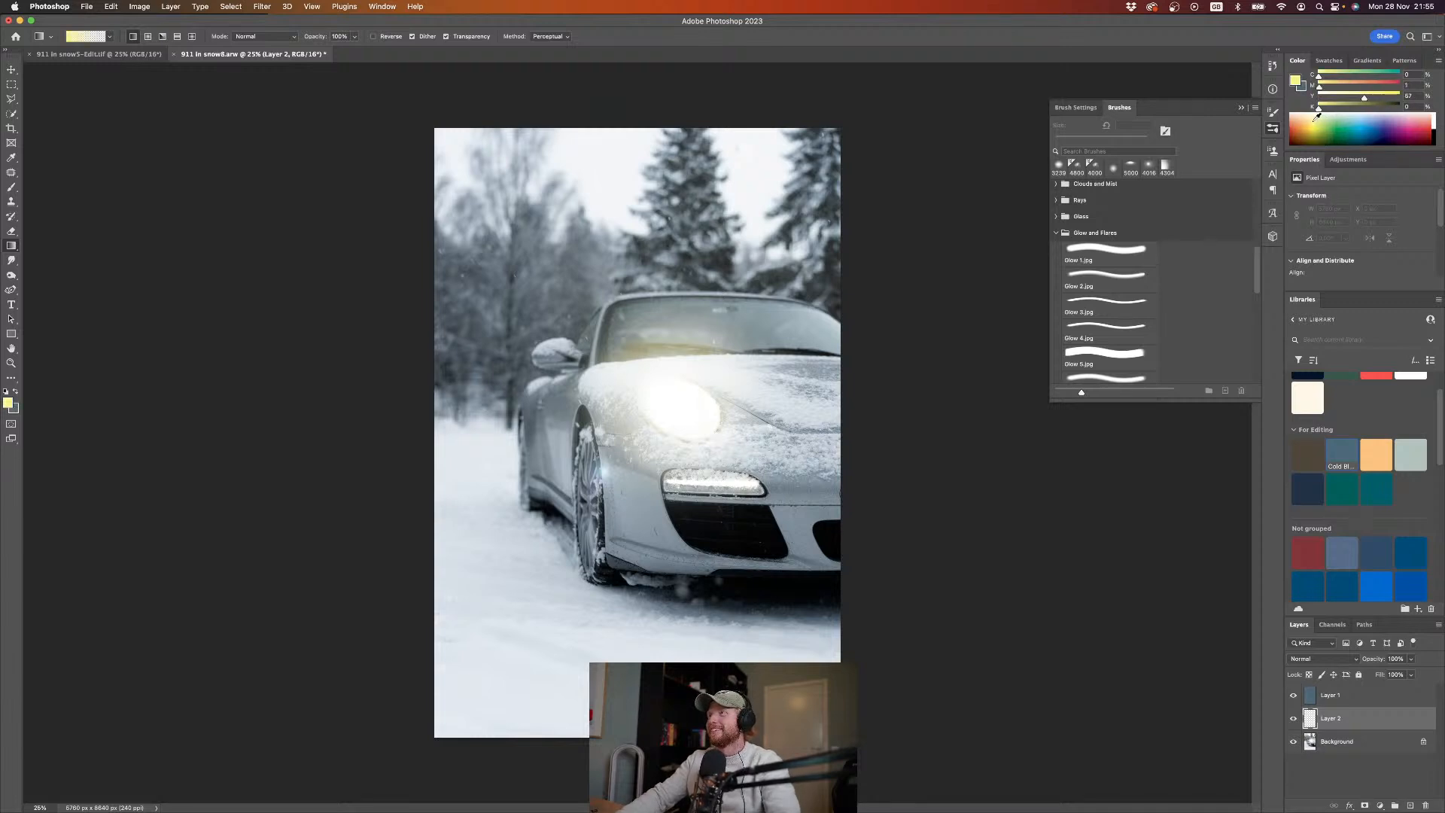
drag(1331, 86, 1325, 88)
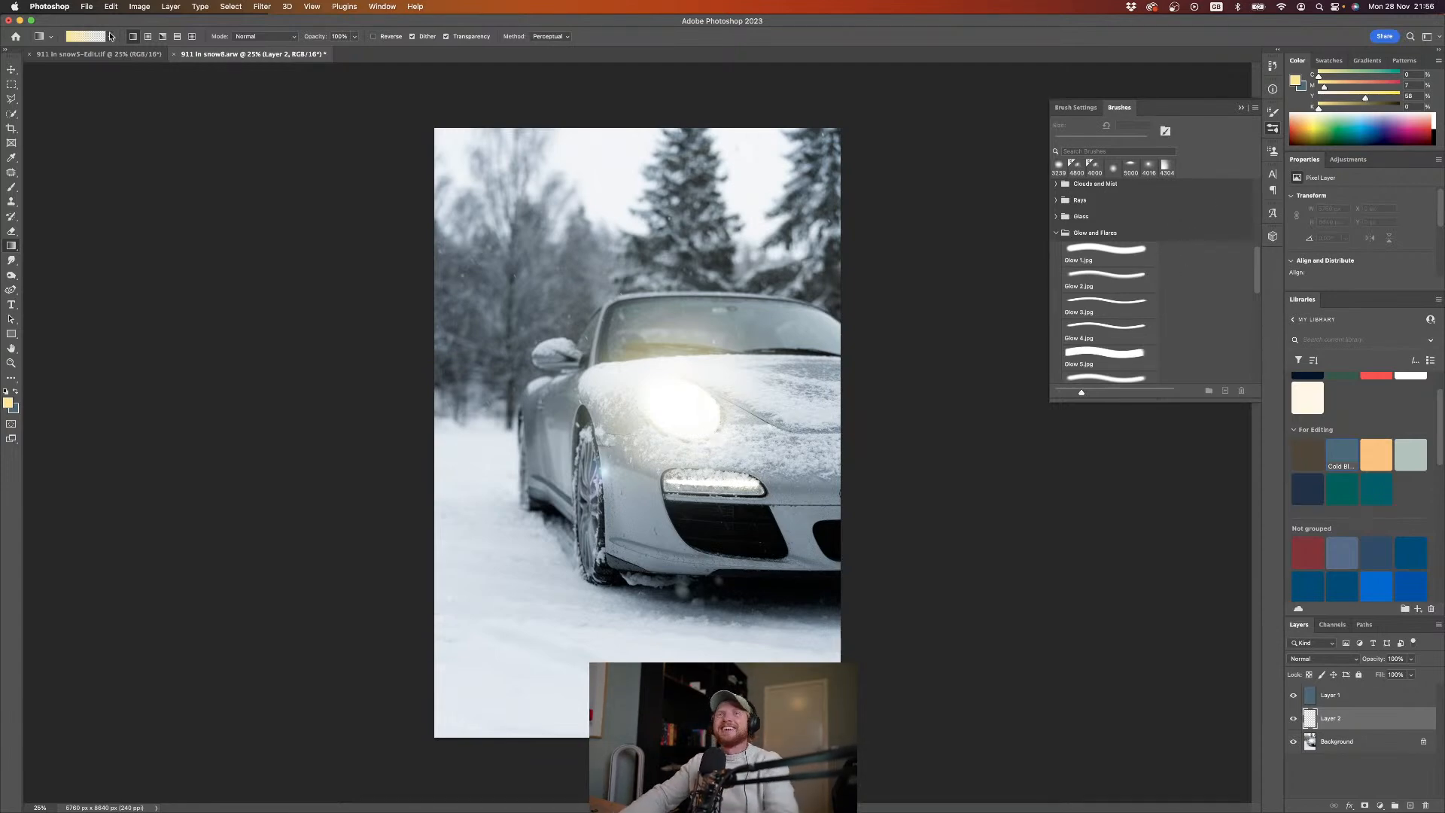
Step: Draw a radial pale yellow gradient outward from the headlight on the empty layer and stretch it into a wider, taller glow
click(147, 37)
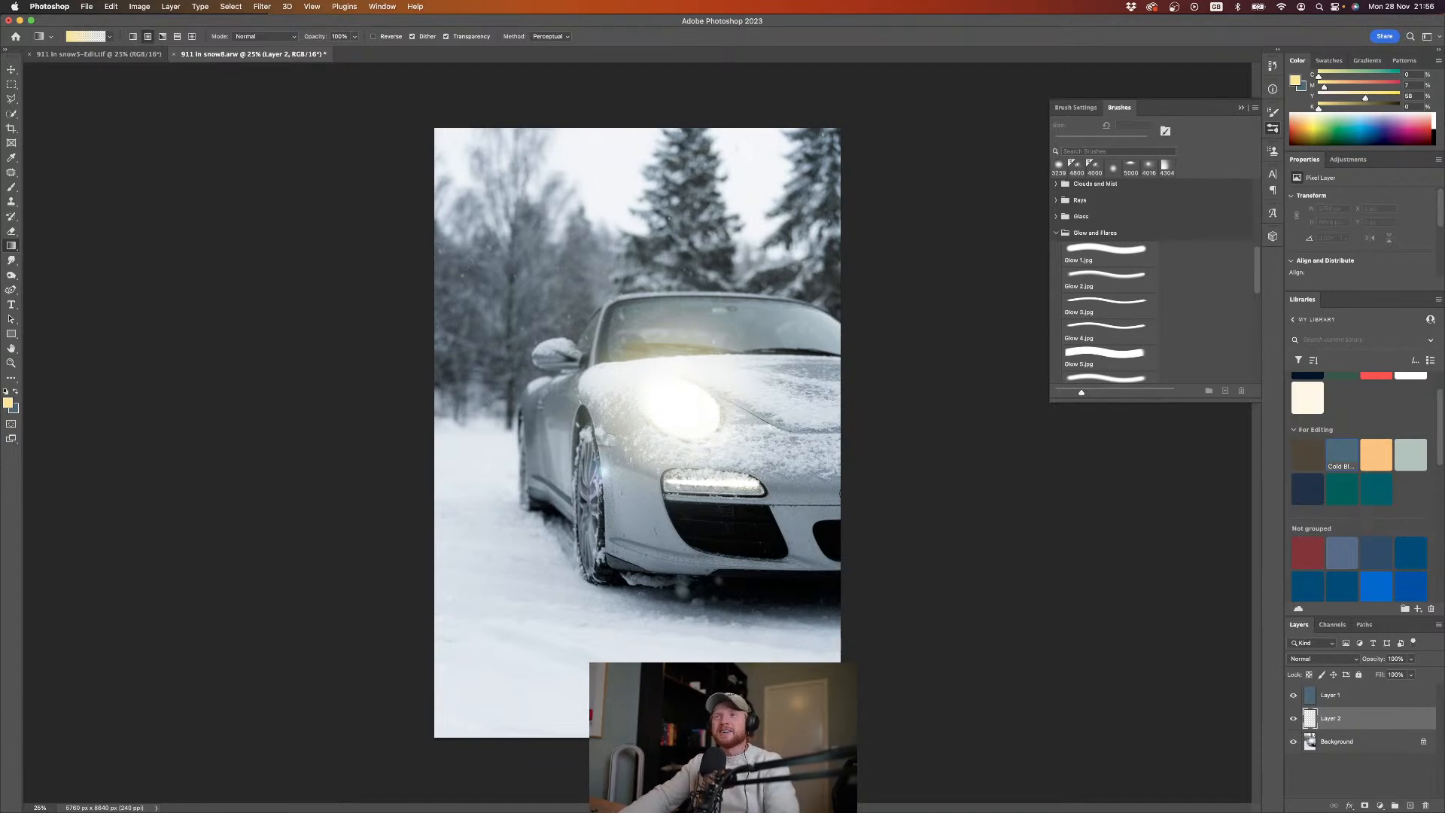
drag(677, 409, 807, 476)
key(super+t)
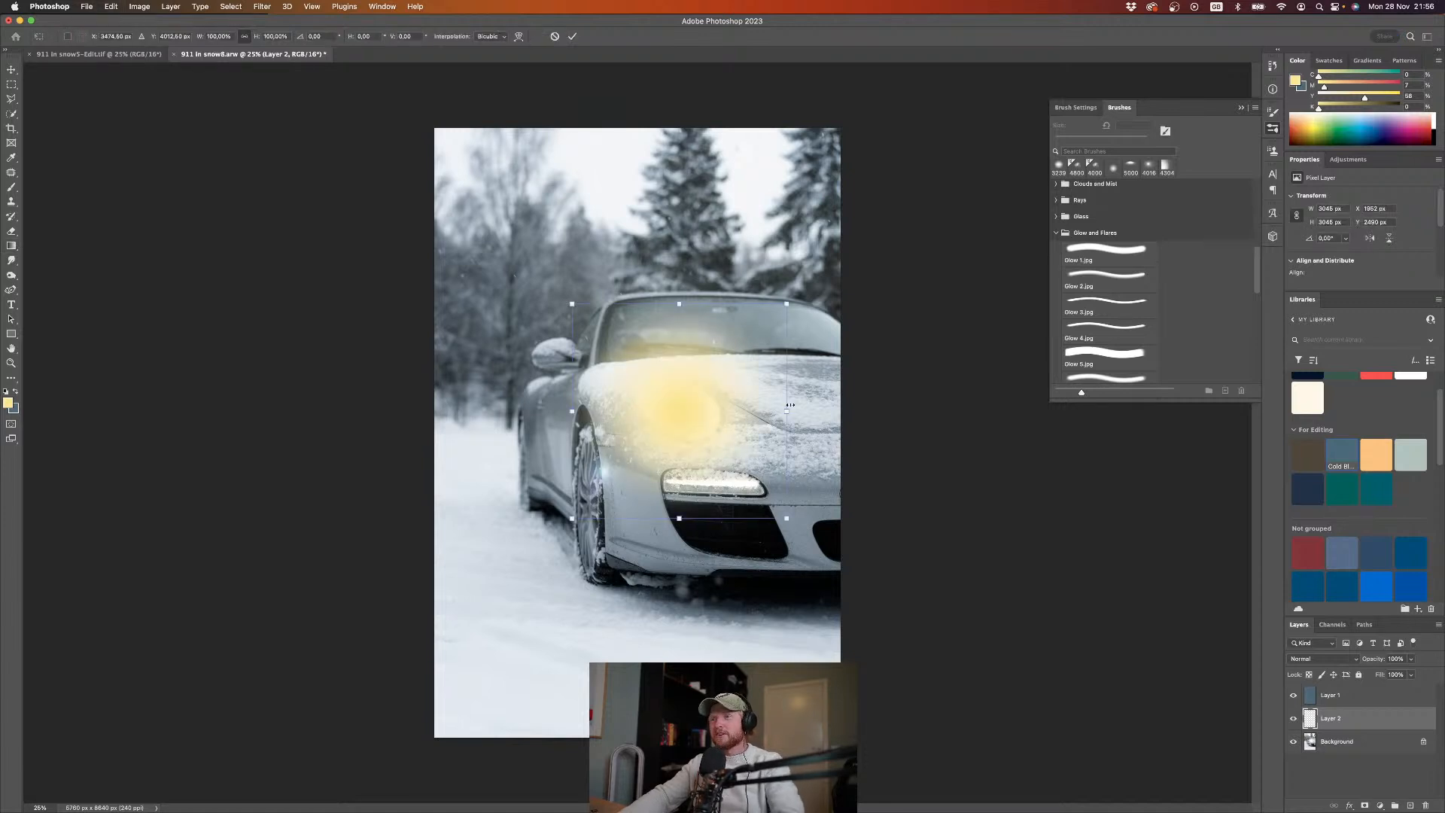
drag(787, 413, 970, 424)
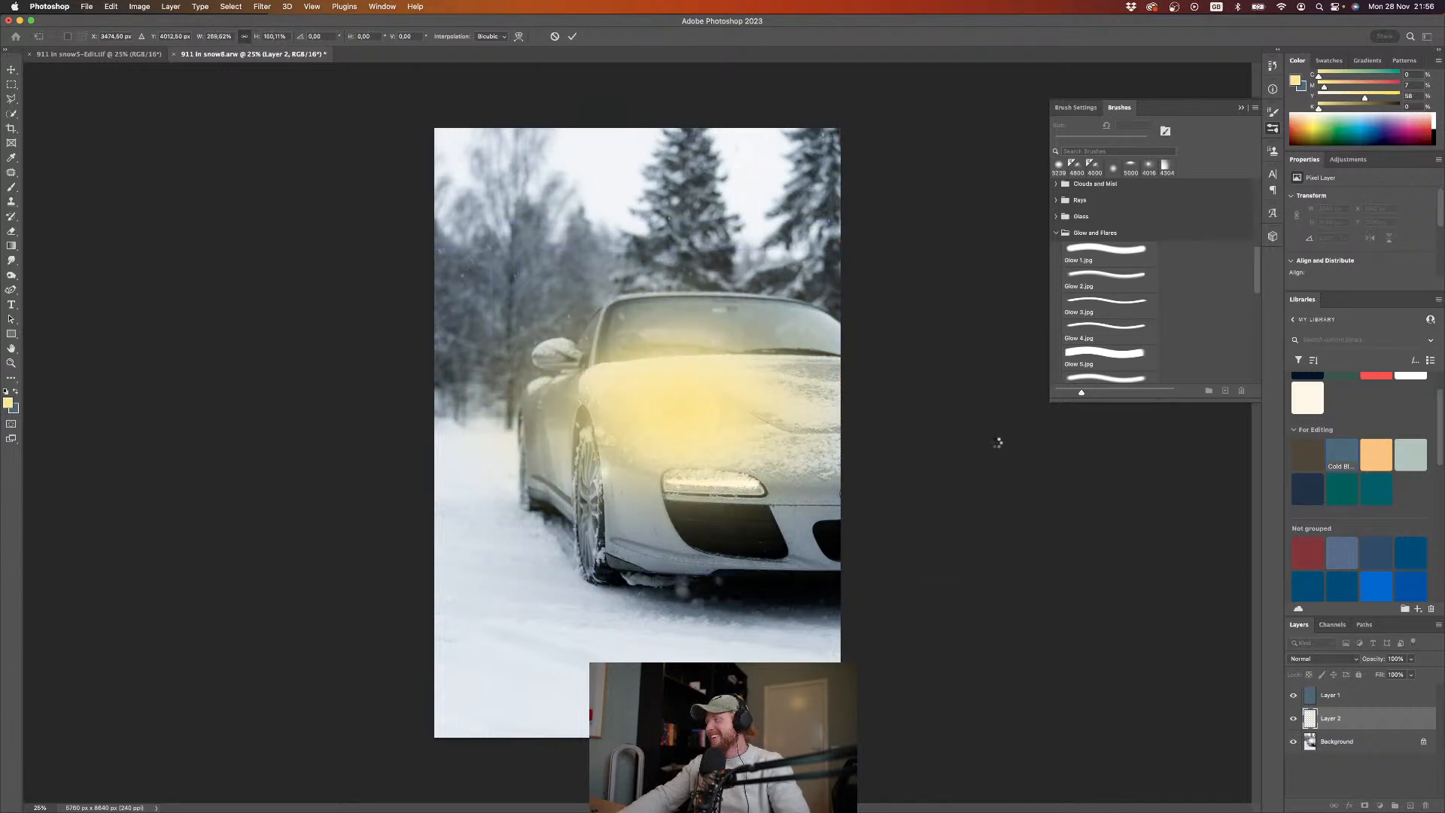
key(Return)
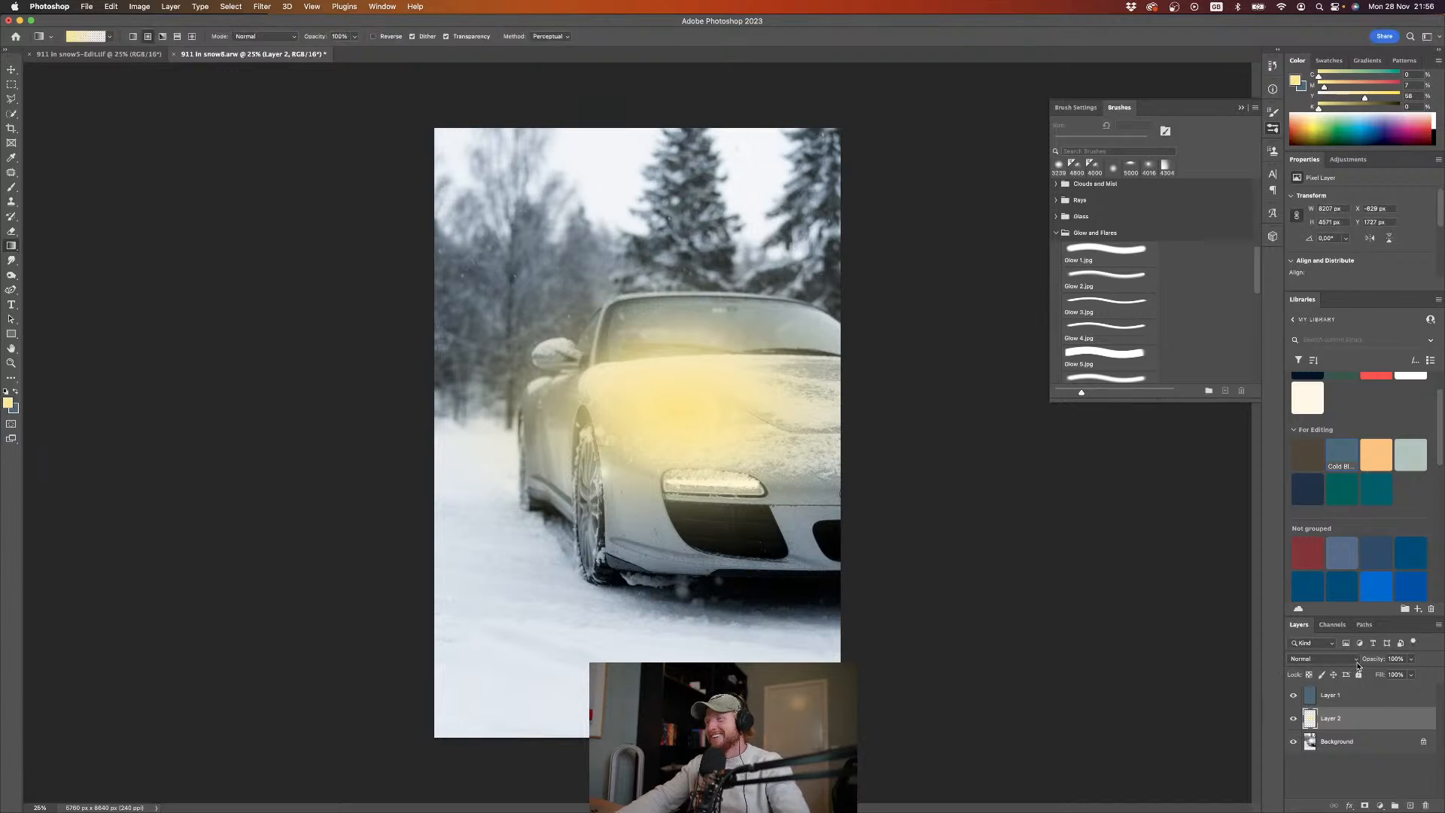
Step: Blend the yellow glow layer with Screen and reduce its opacity to about 20%
click(1358, 661)
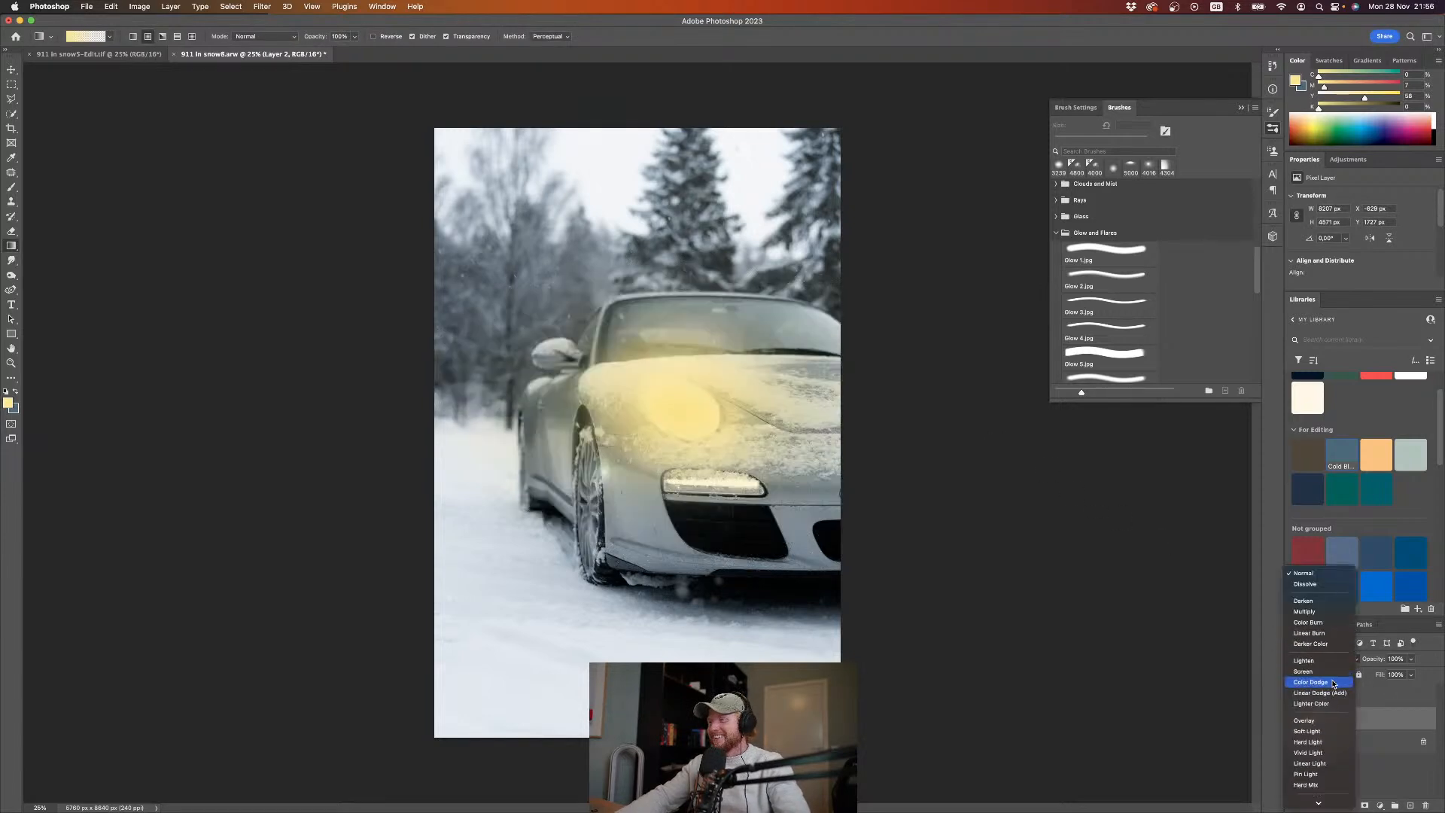
click(1330, 672)
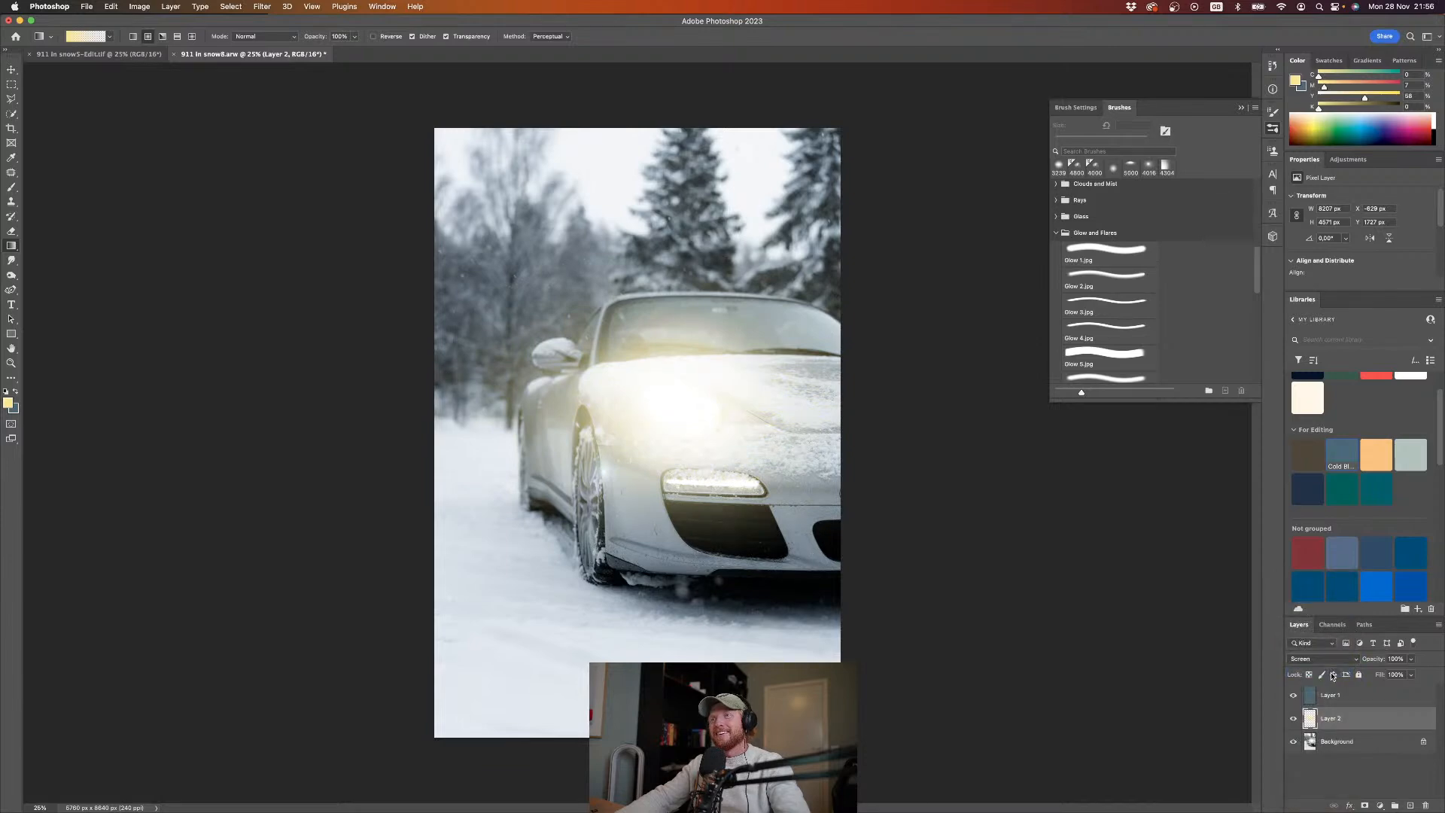
drag(1374, 660, 1285, 676)
drag(1371, 660, 1387, 660)
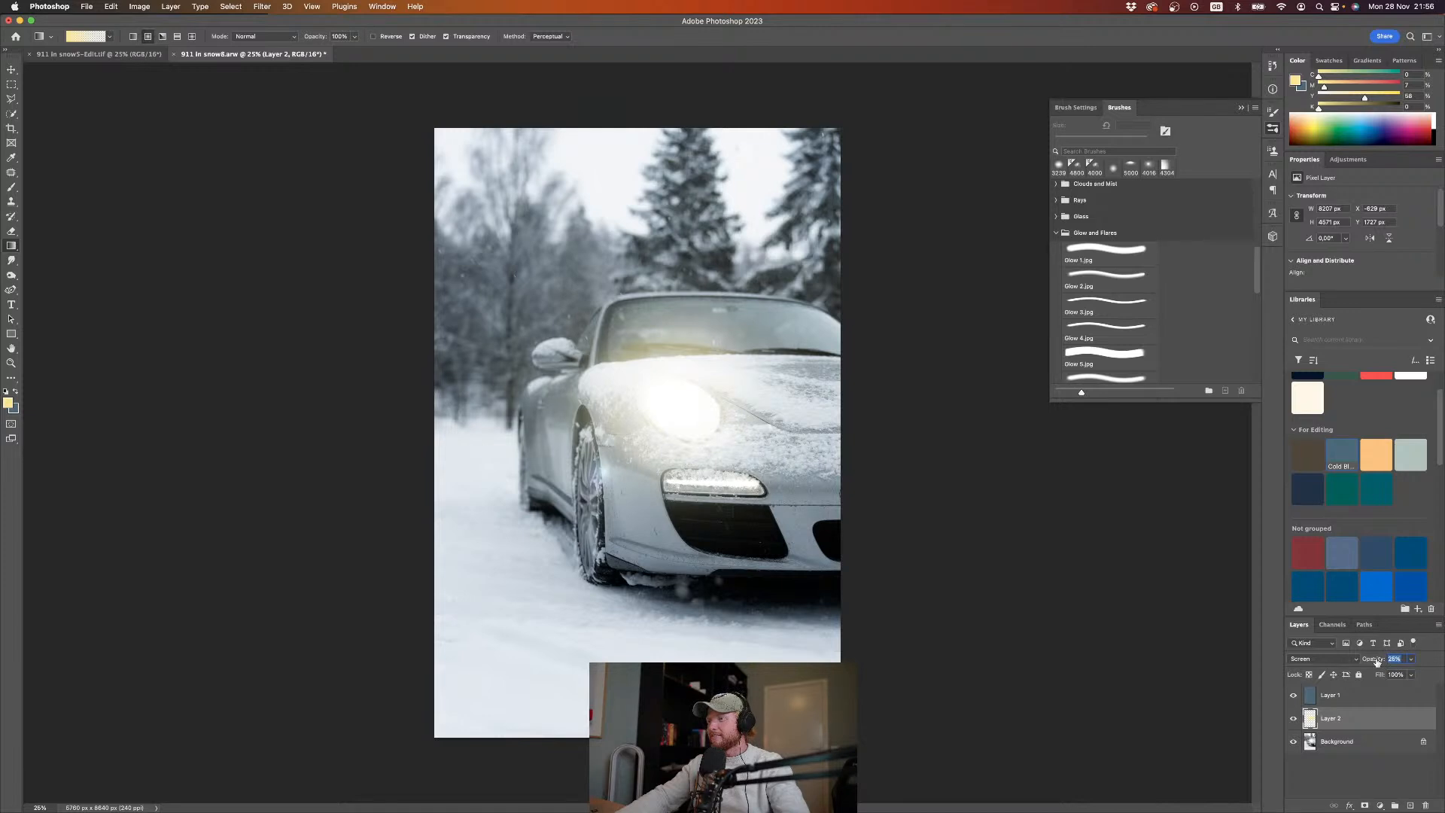
drag(1378, 661, 1376, 661)
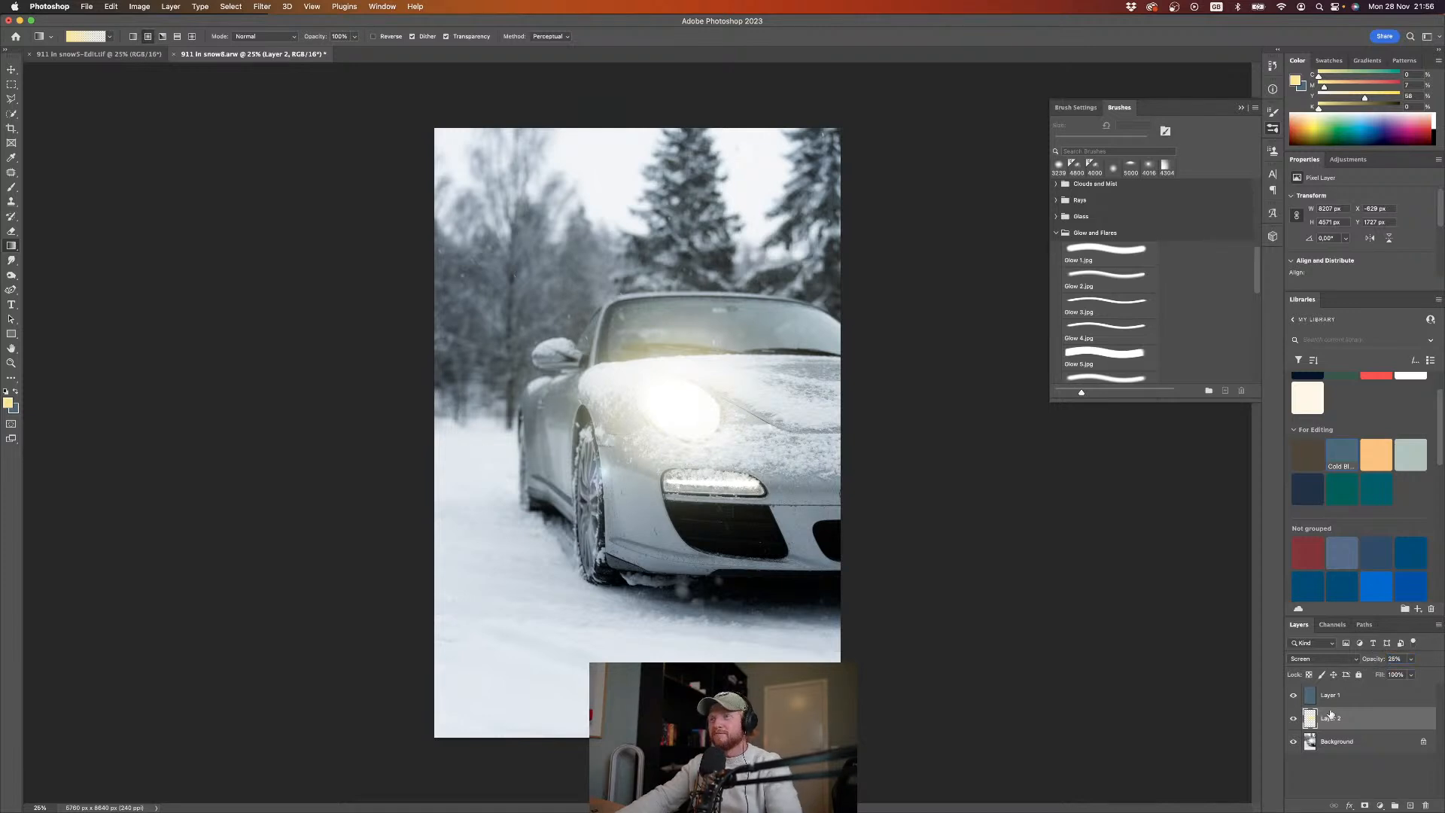
Step: Add a layer mask to the yellow glow and fade its left and upper sides with linear black-to-white gradients
click(1367, 805)
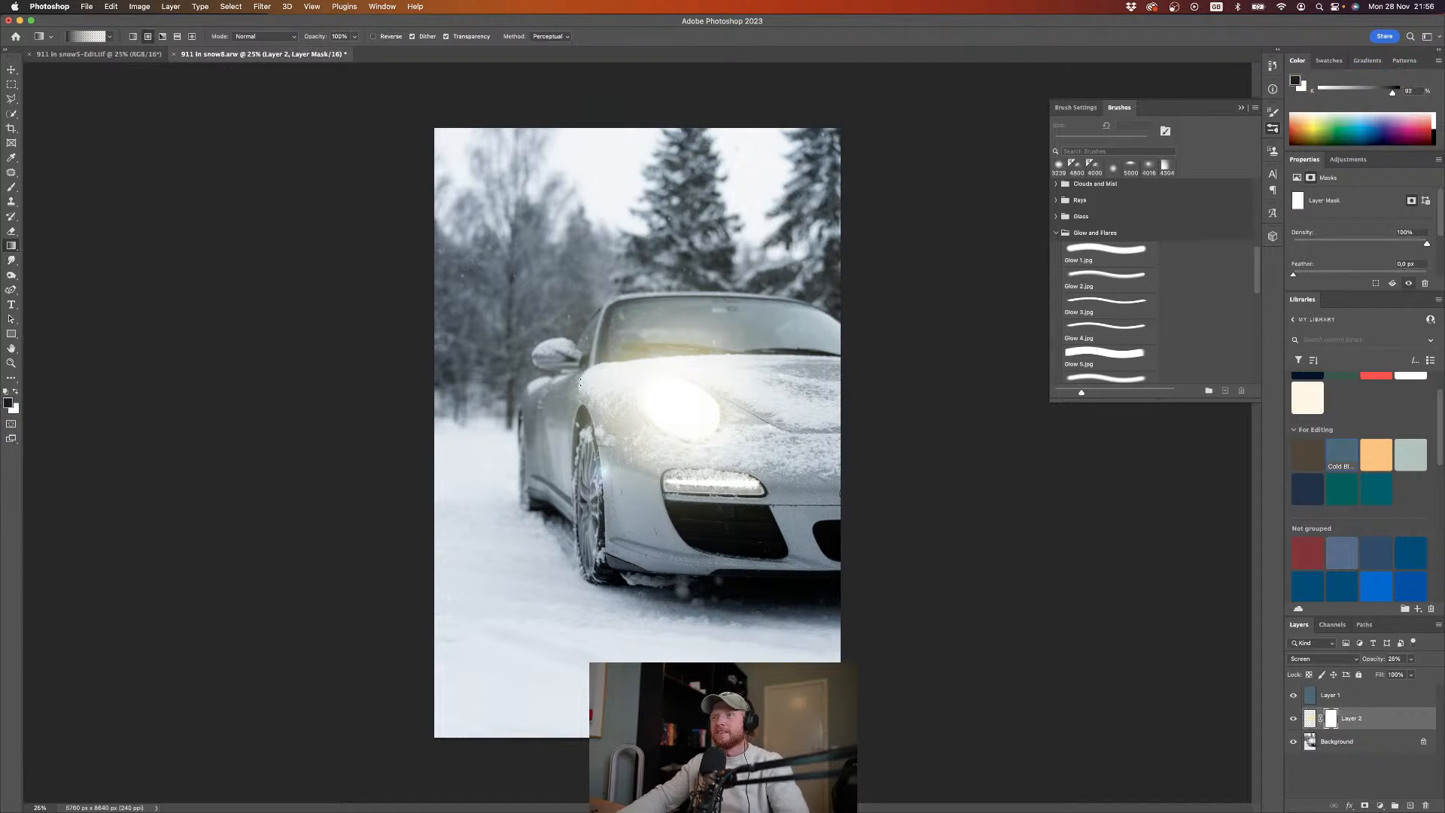
click(134, 36)
drag(514, 402, 707, 412)
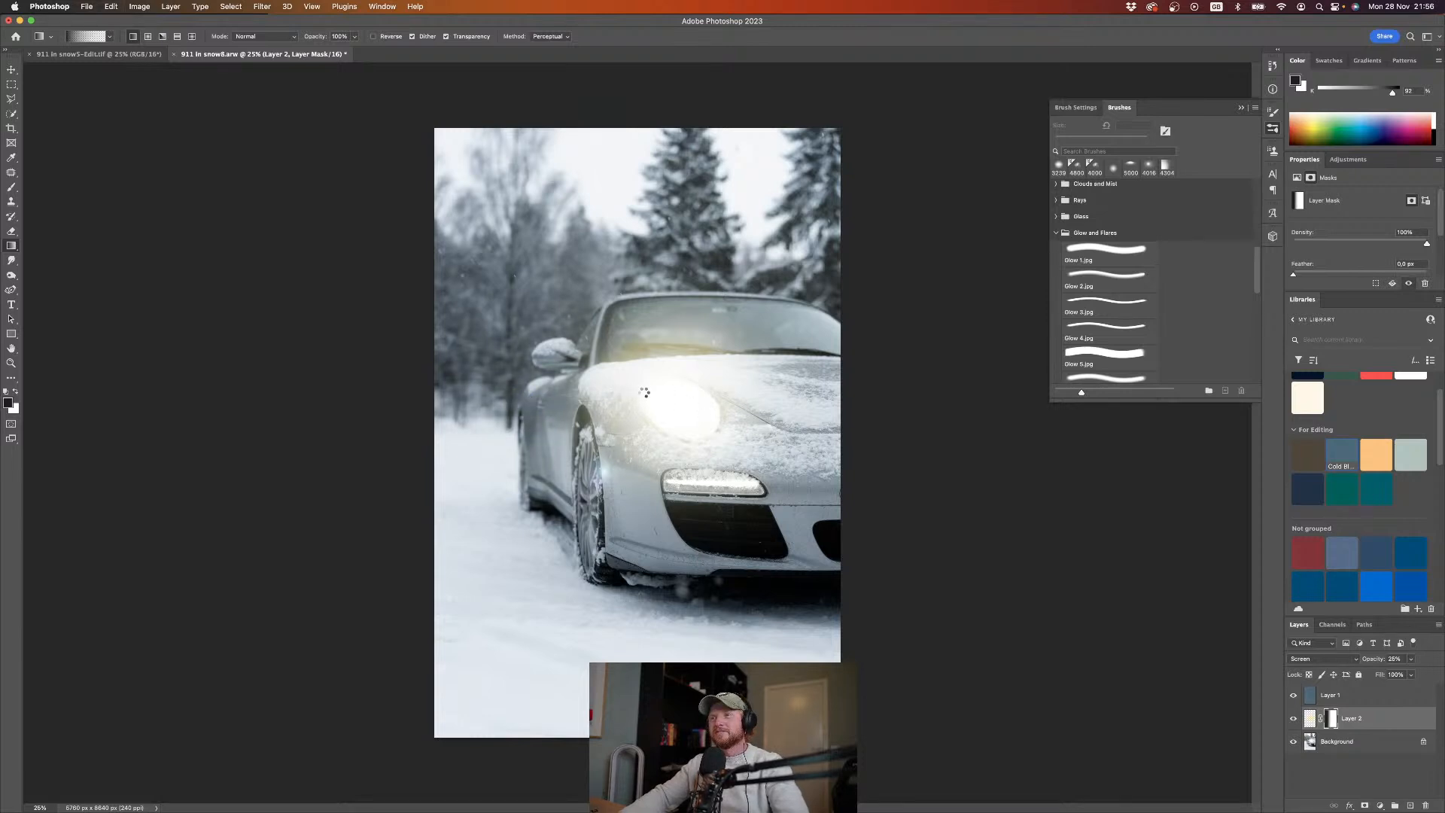
drag(676, 329, 681, 471)
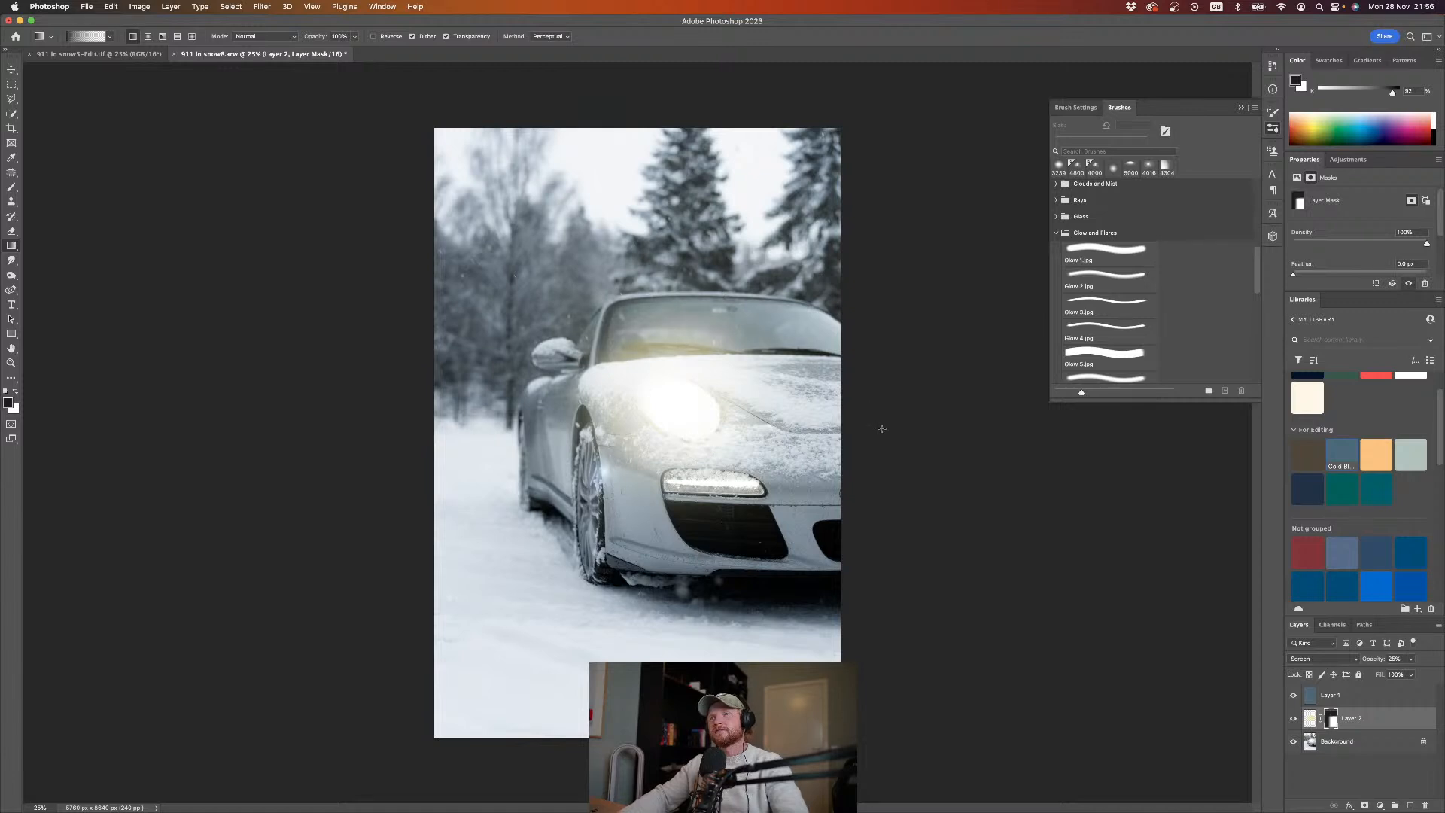
Step: Transform the yellow glow layer, stretching it wider across the car and shifting it slightly right
click(1308, 719)
key(super+t)
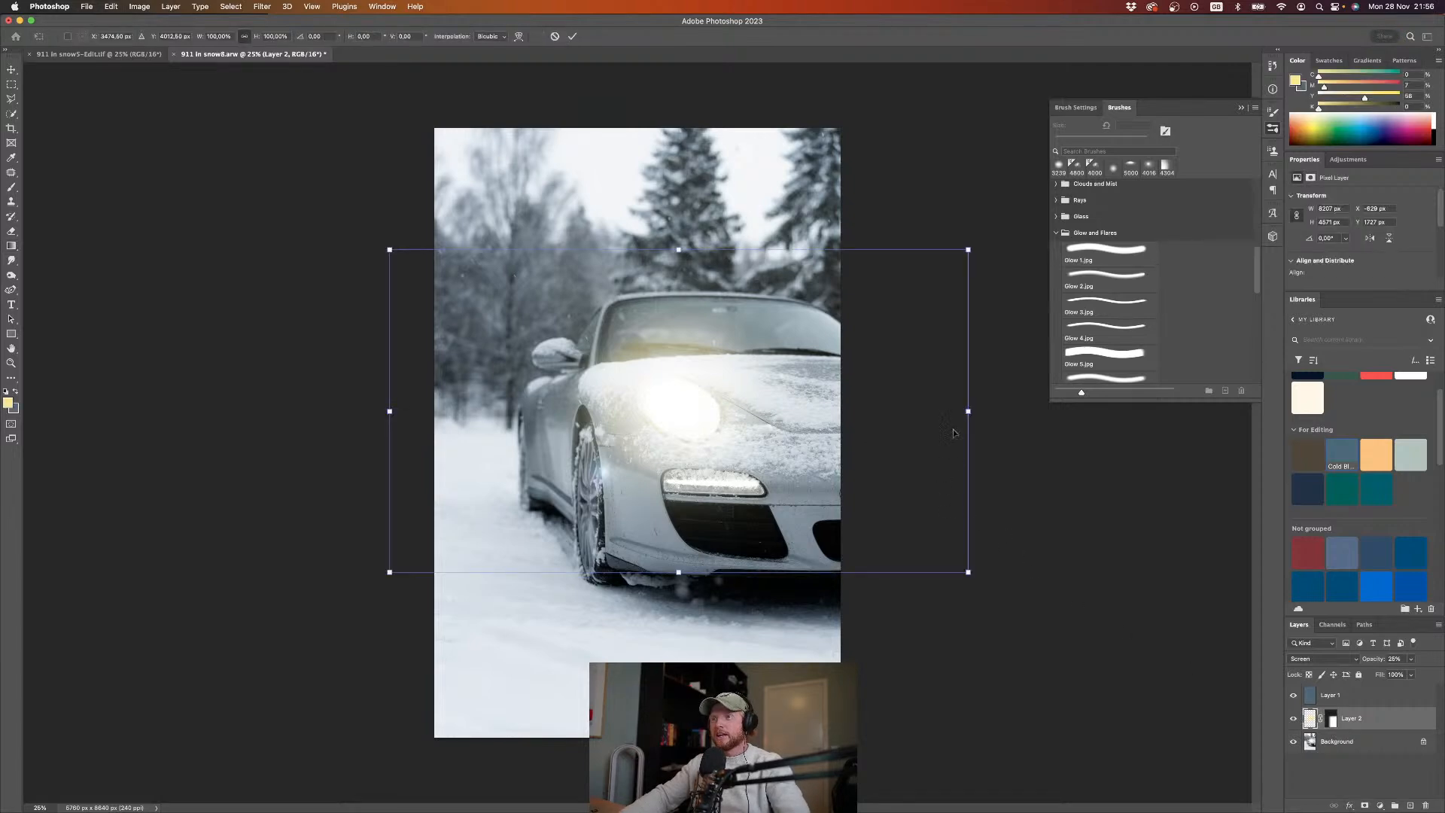
drag(969, 411, 1151, 412)
drag(693, 404, 737, 406)
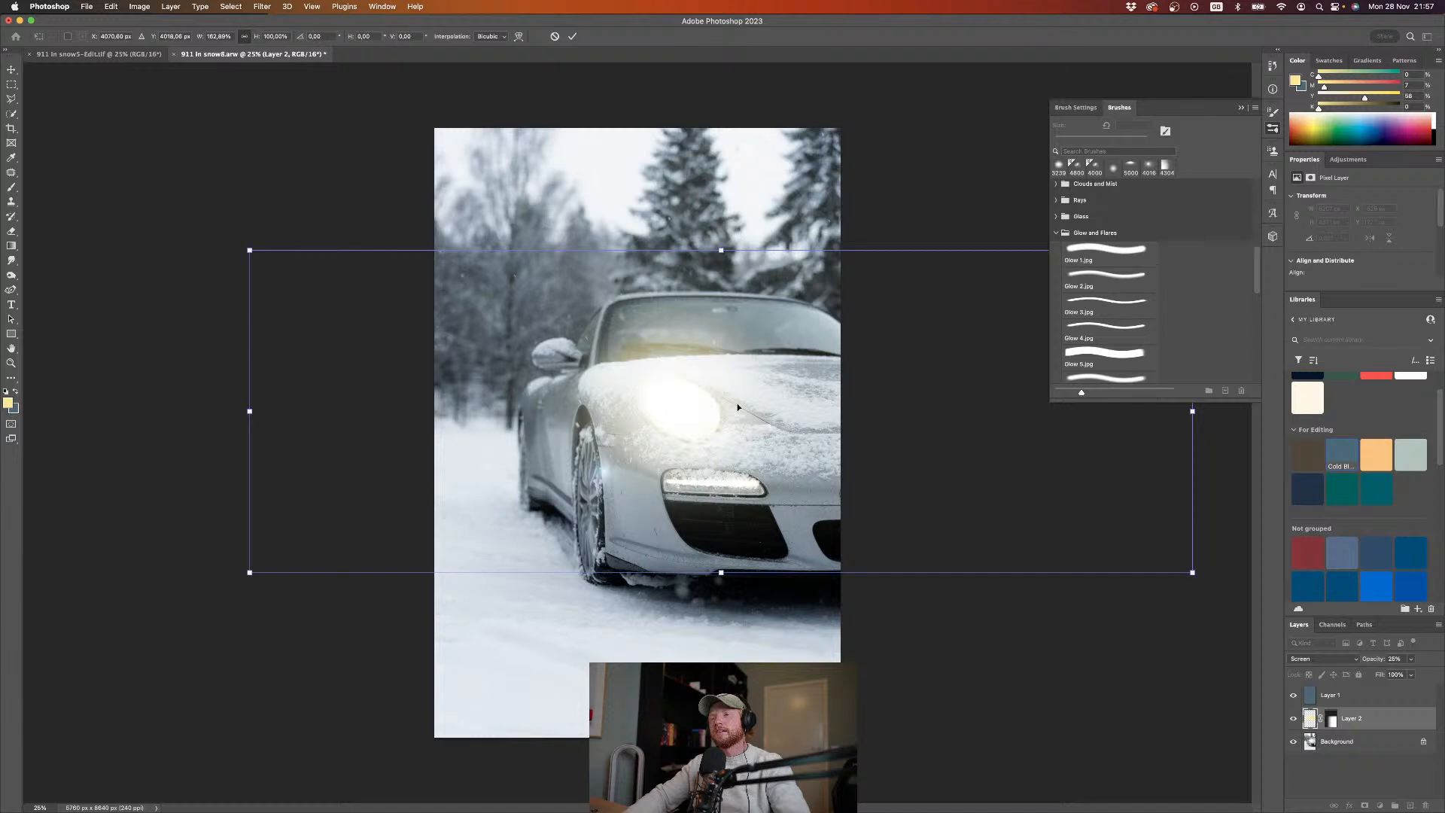
key(Return)
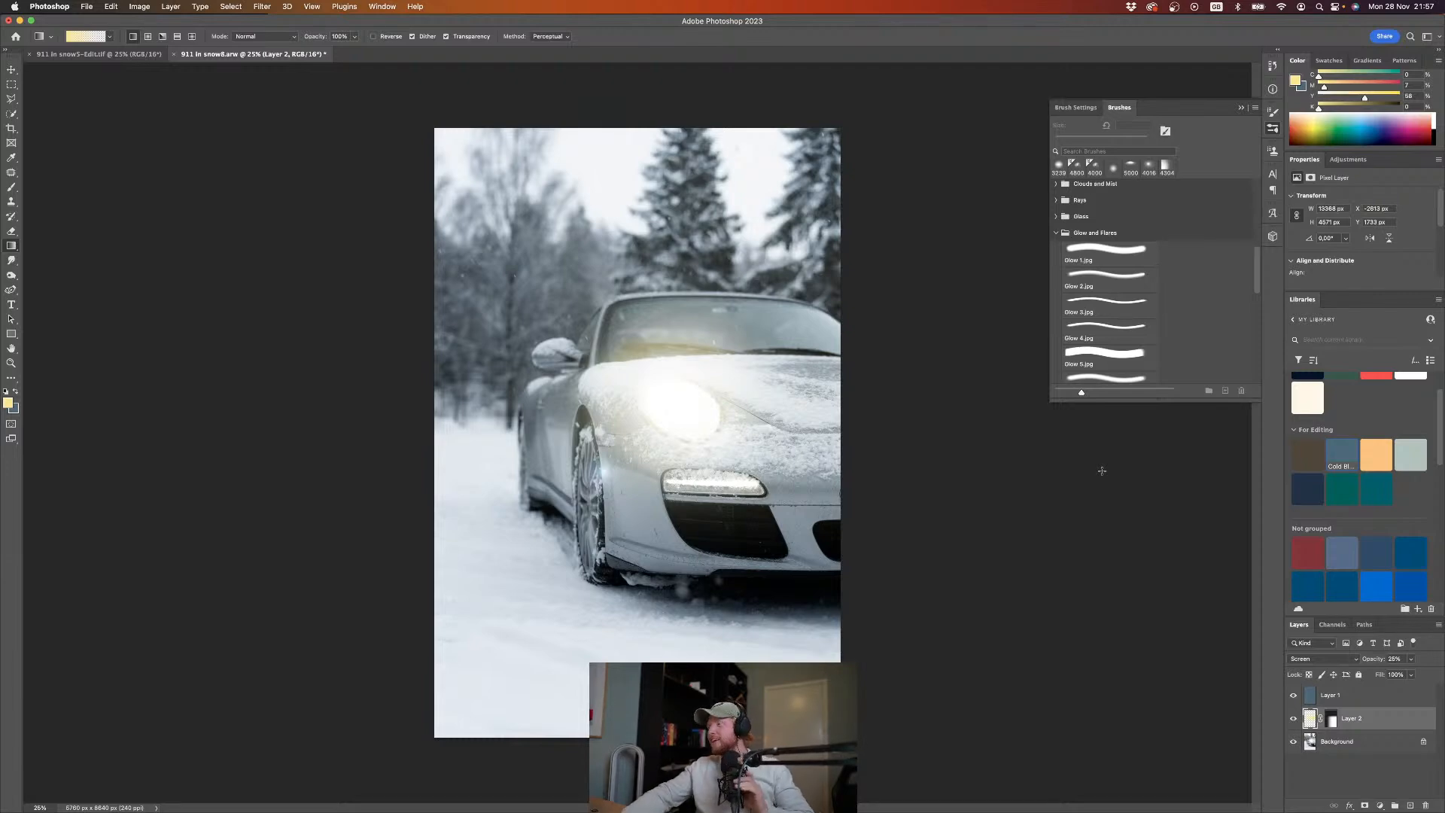
Step: Switch to Lightroom, try the headlight photo in black and white, restore its colour, and return to Photoshop
key(ctrl+Right)
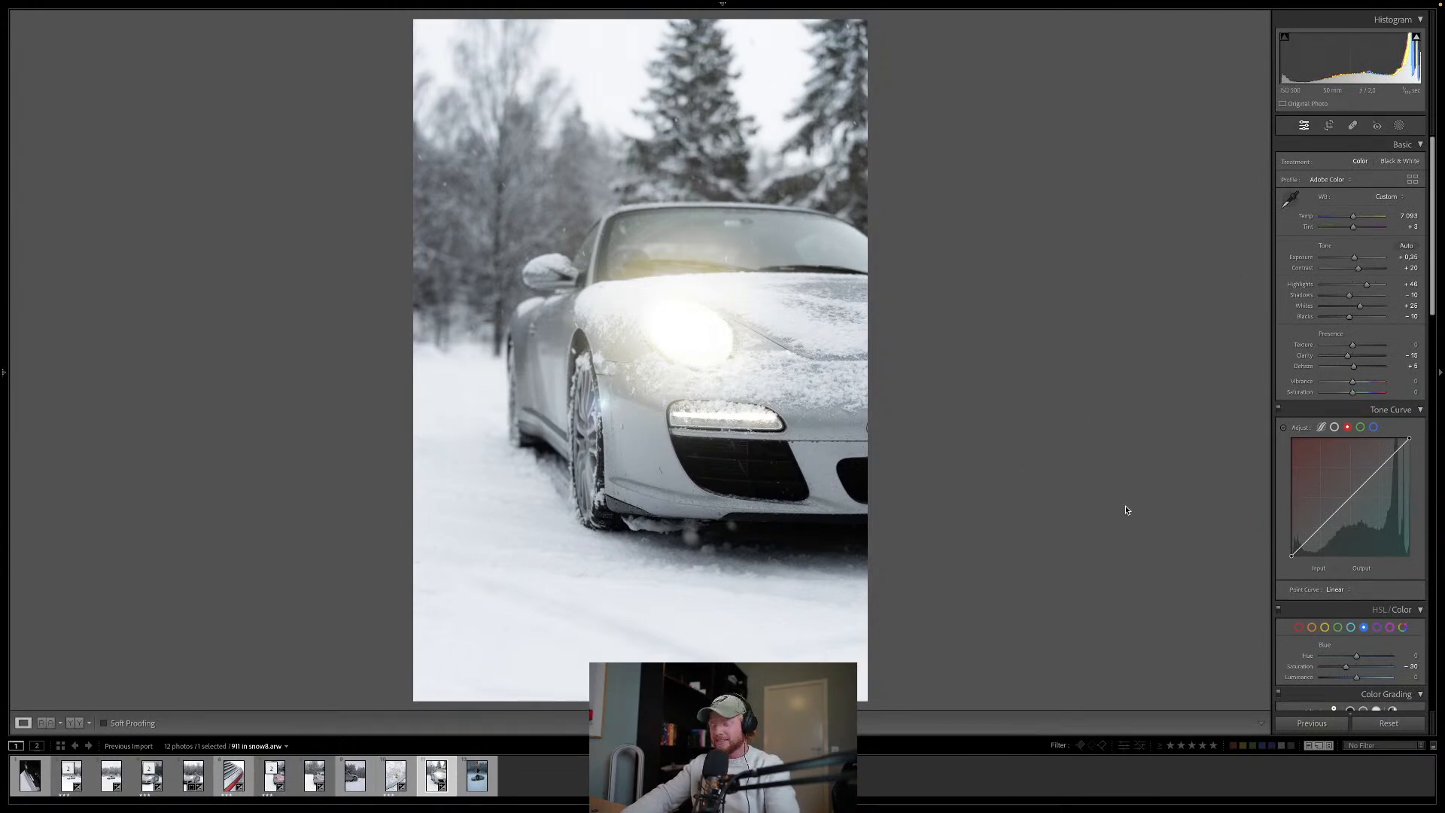
key(v)
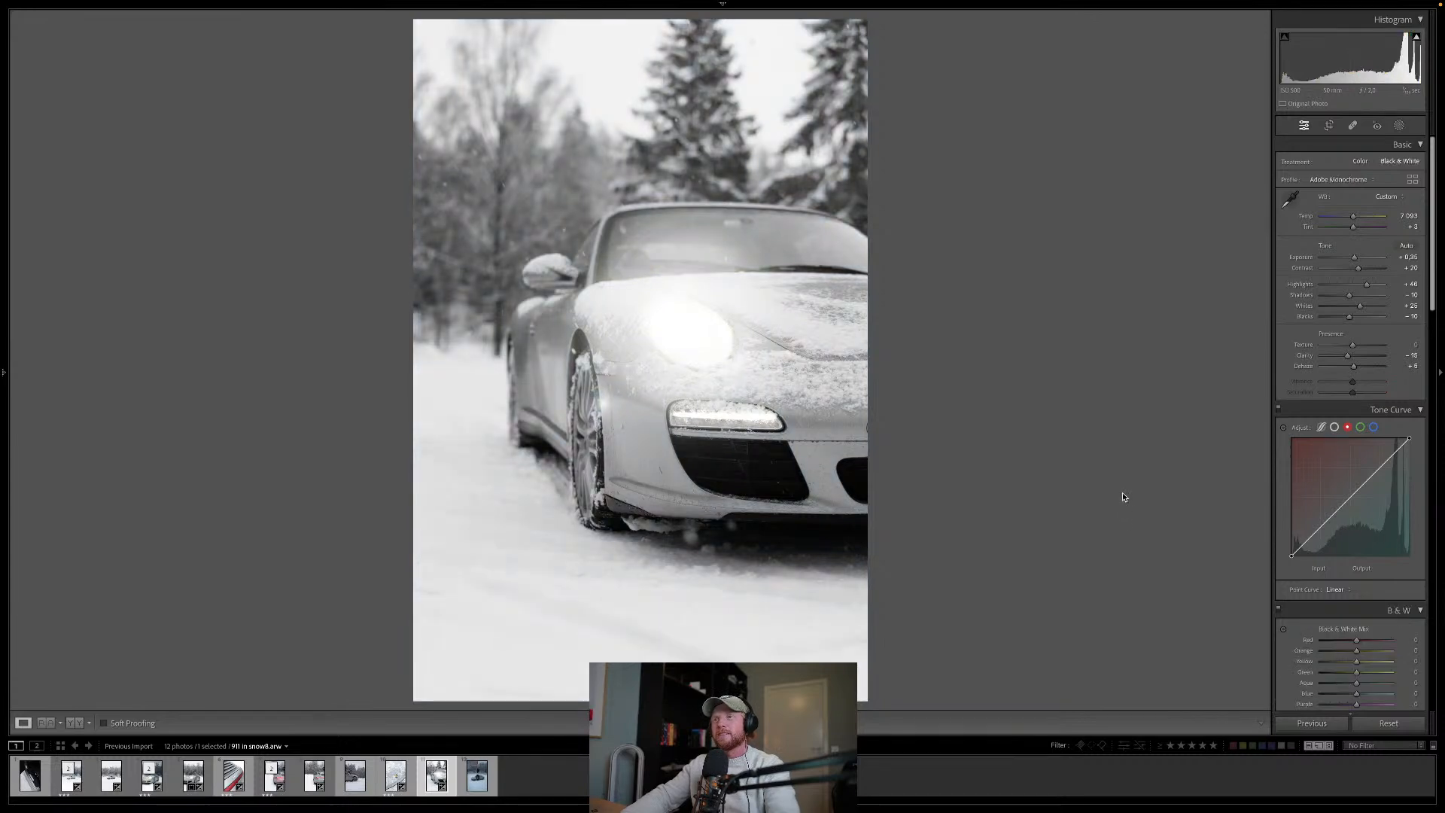
key(v)
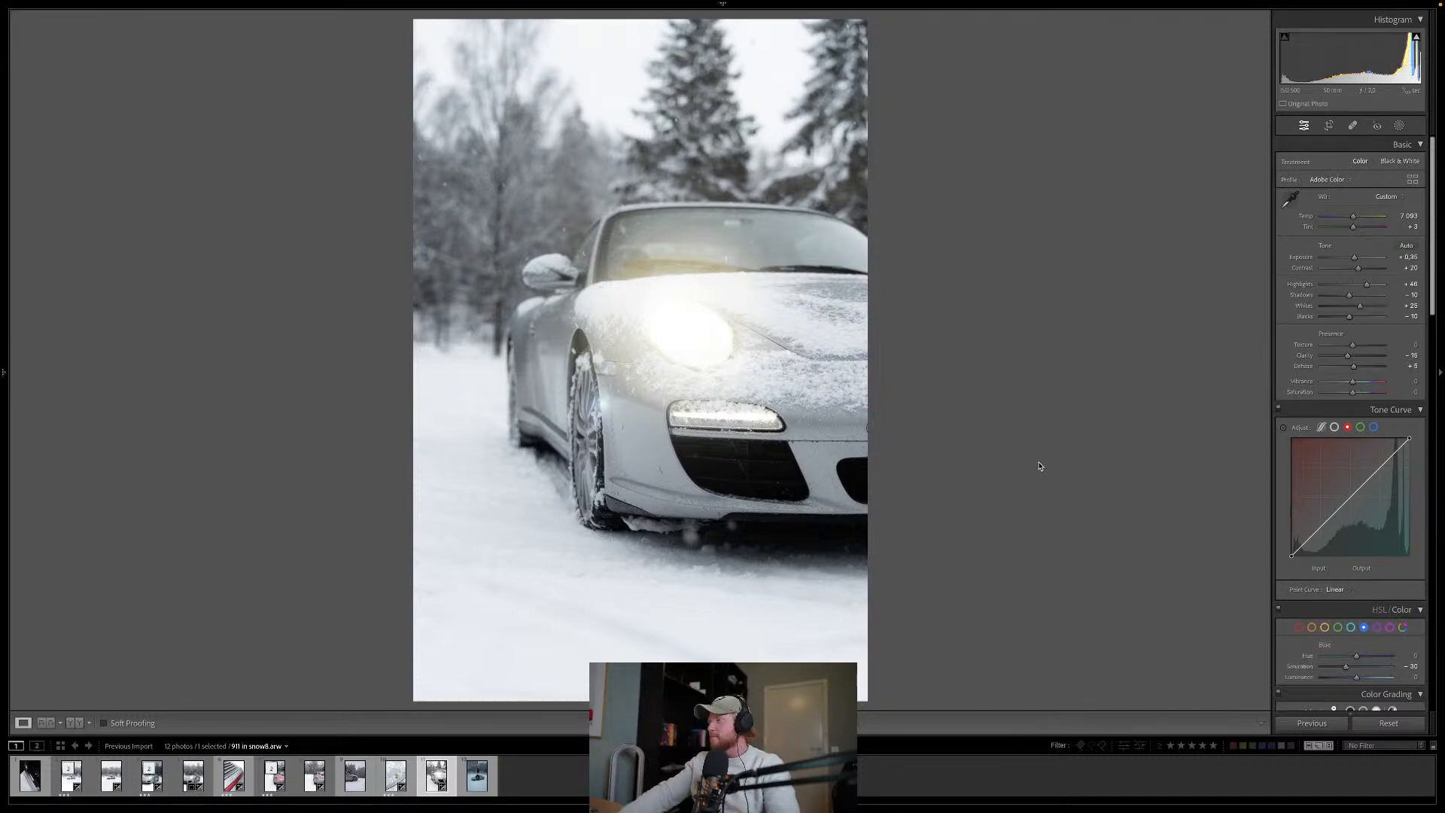
click(1398, 127)
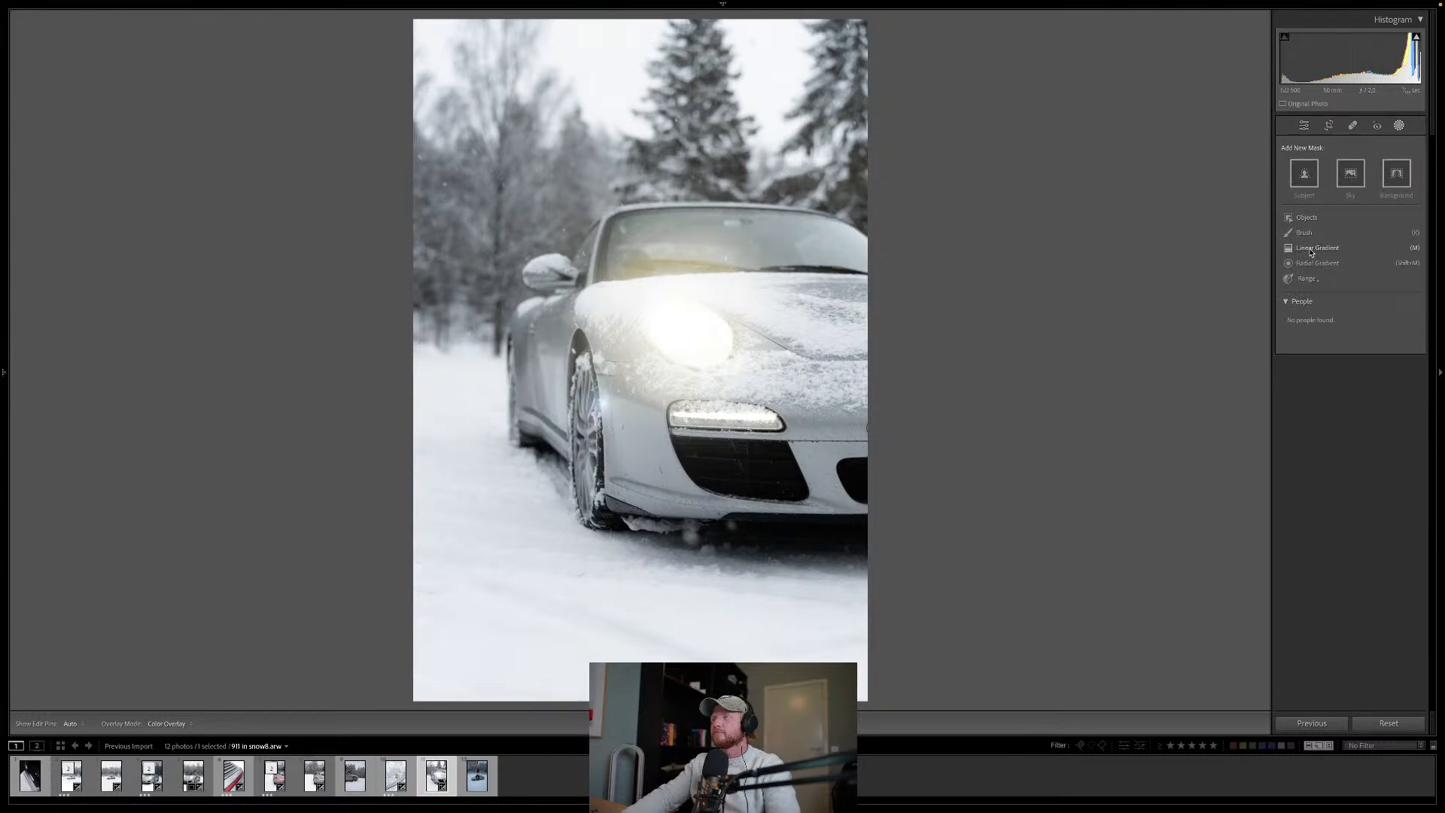
key(ctrl+Left)
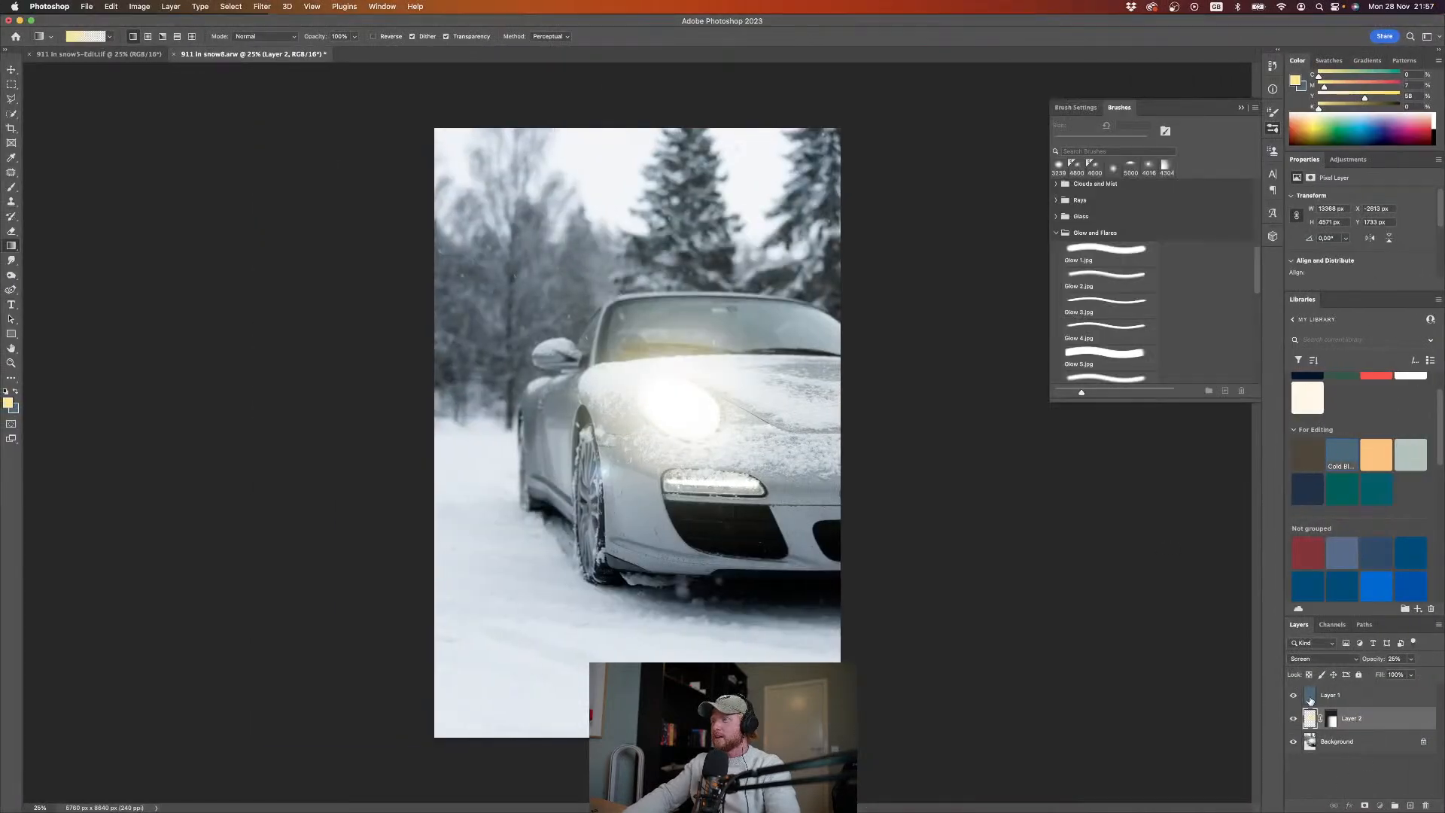
Step: Set the blue fill layer's opacity to 90% and save the layered headlight photo
click(1311, 695)
click(1413, 659)
text(89)
key(Return)
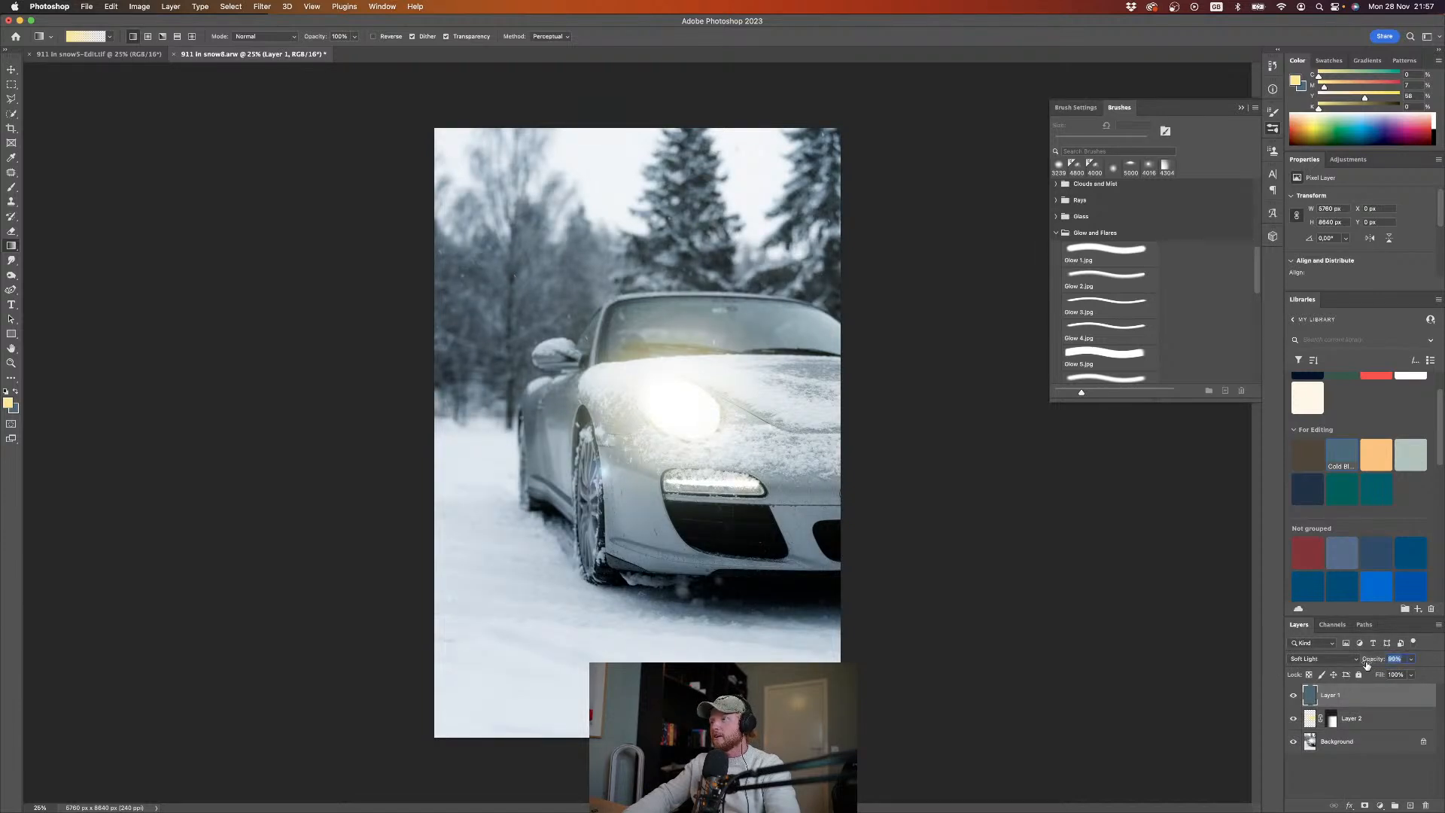
text(90)
key(Return)
click(1334, 777)
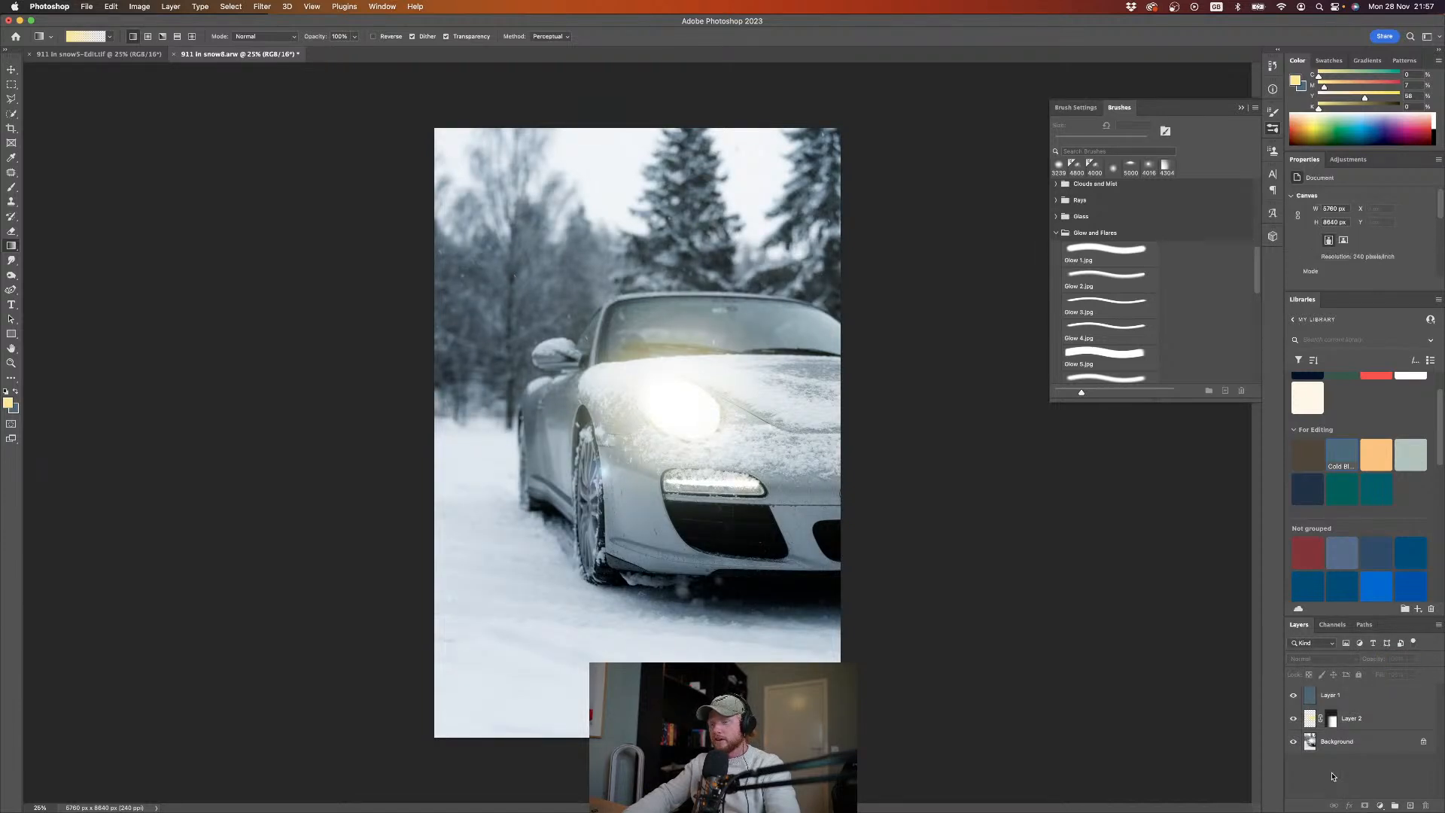
key(super+s)
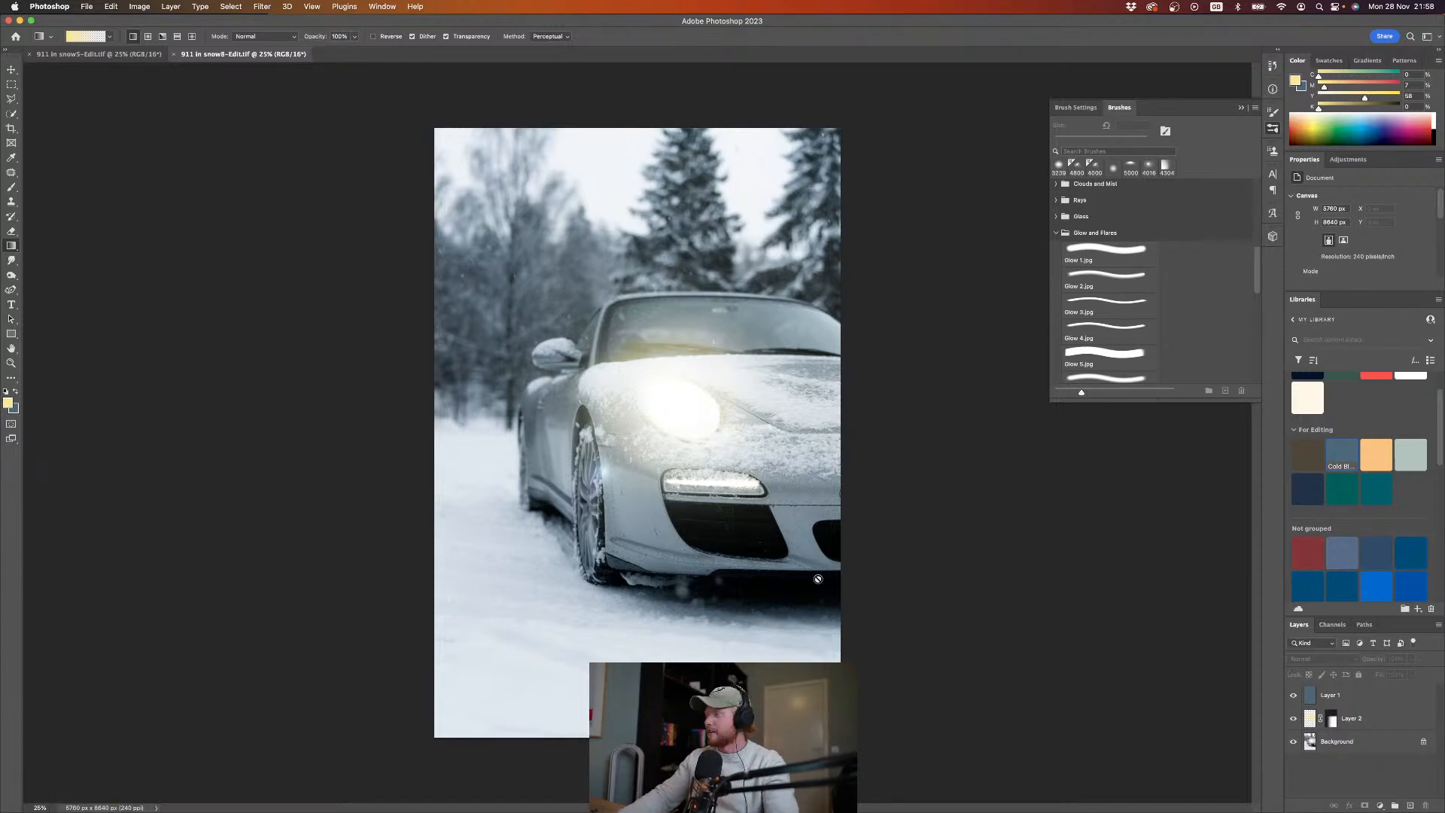
Step: Switch to Lightroom, darken the edited headlight photo from its upper-left side with a diagonal linear gradient mask, and rate it three stars
key(ctrl+Right)
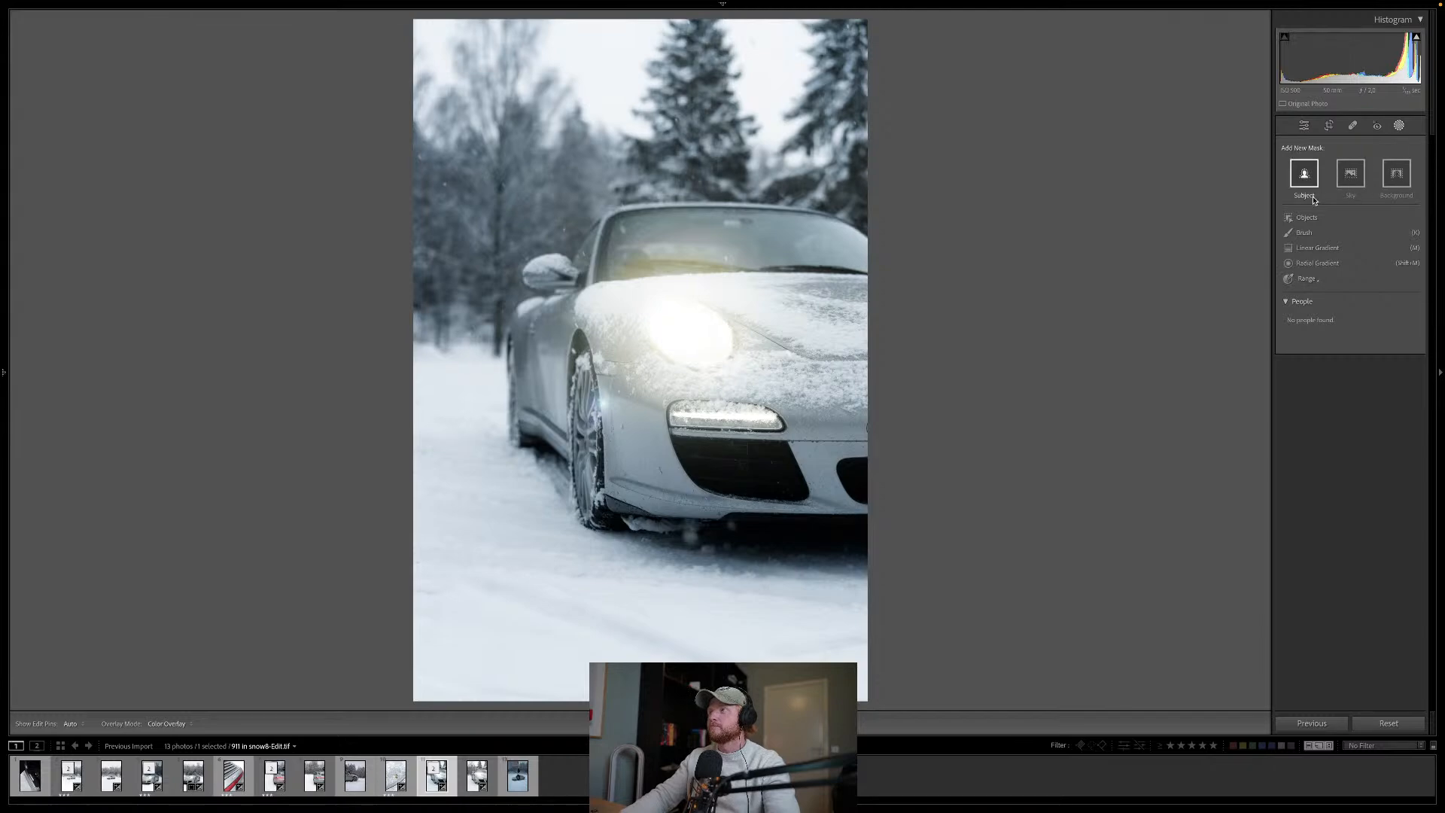
click(1330, 246)
drag(1353, 229, 1351, 231)
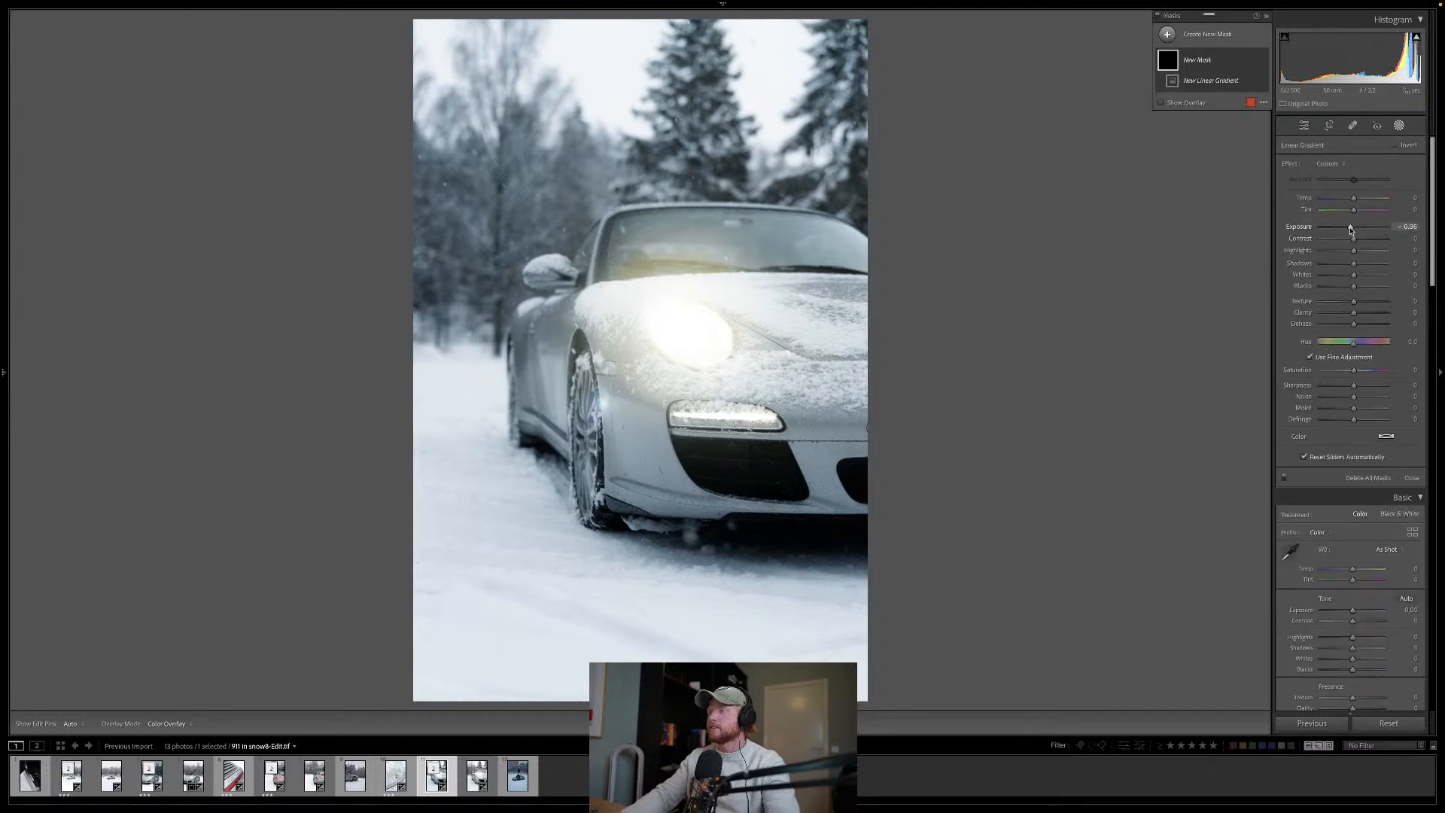
drag(403, 209, 798, 418)
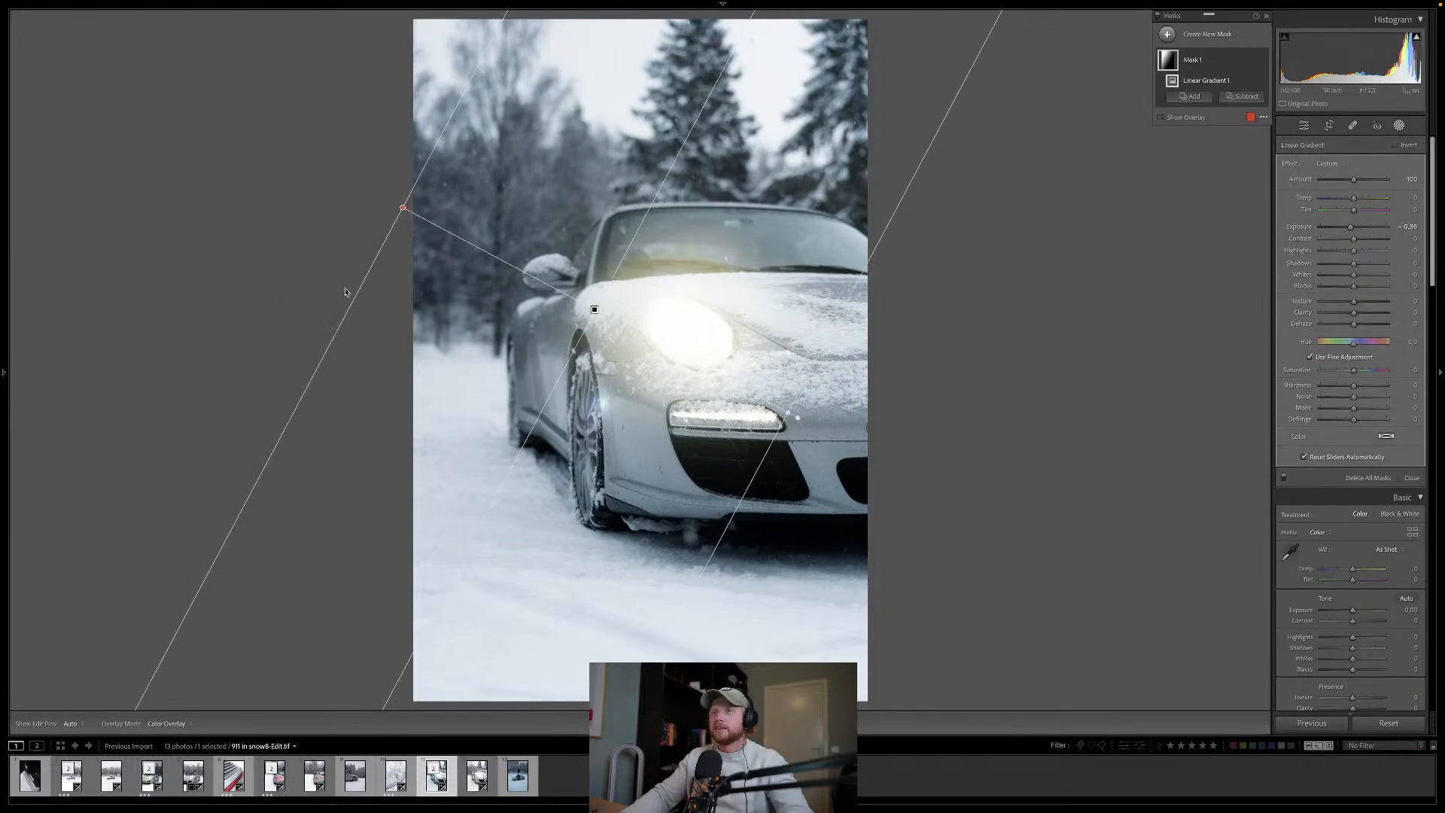
drag(355, 292, 324, 273)
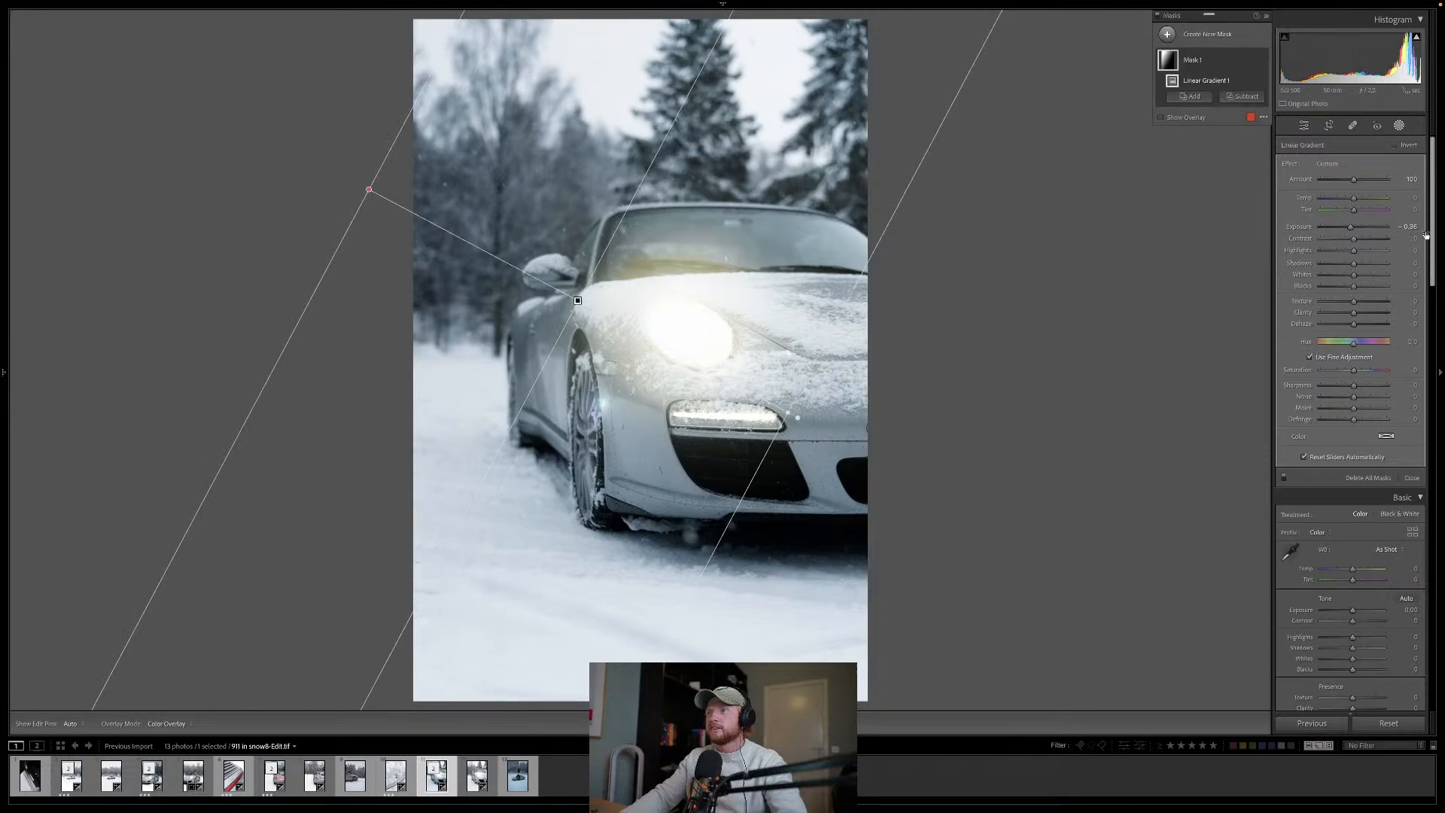
drag(1349, 231, 1349, 231)
key(Escape)
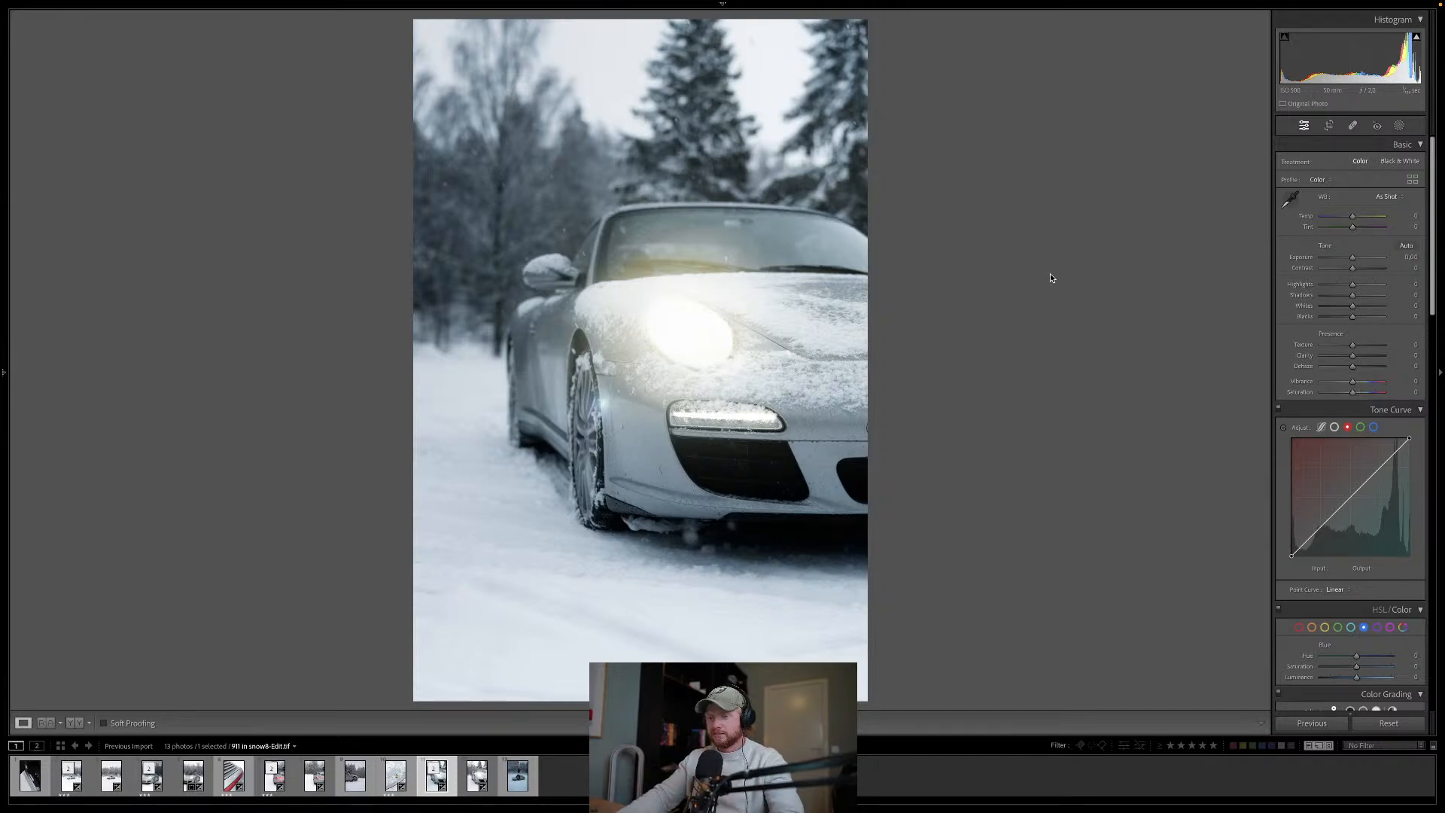
key(3)
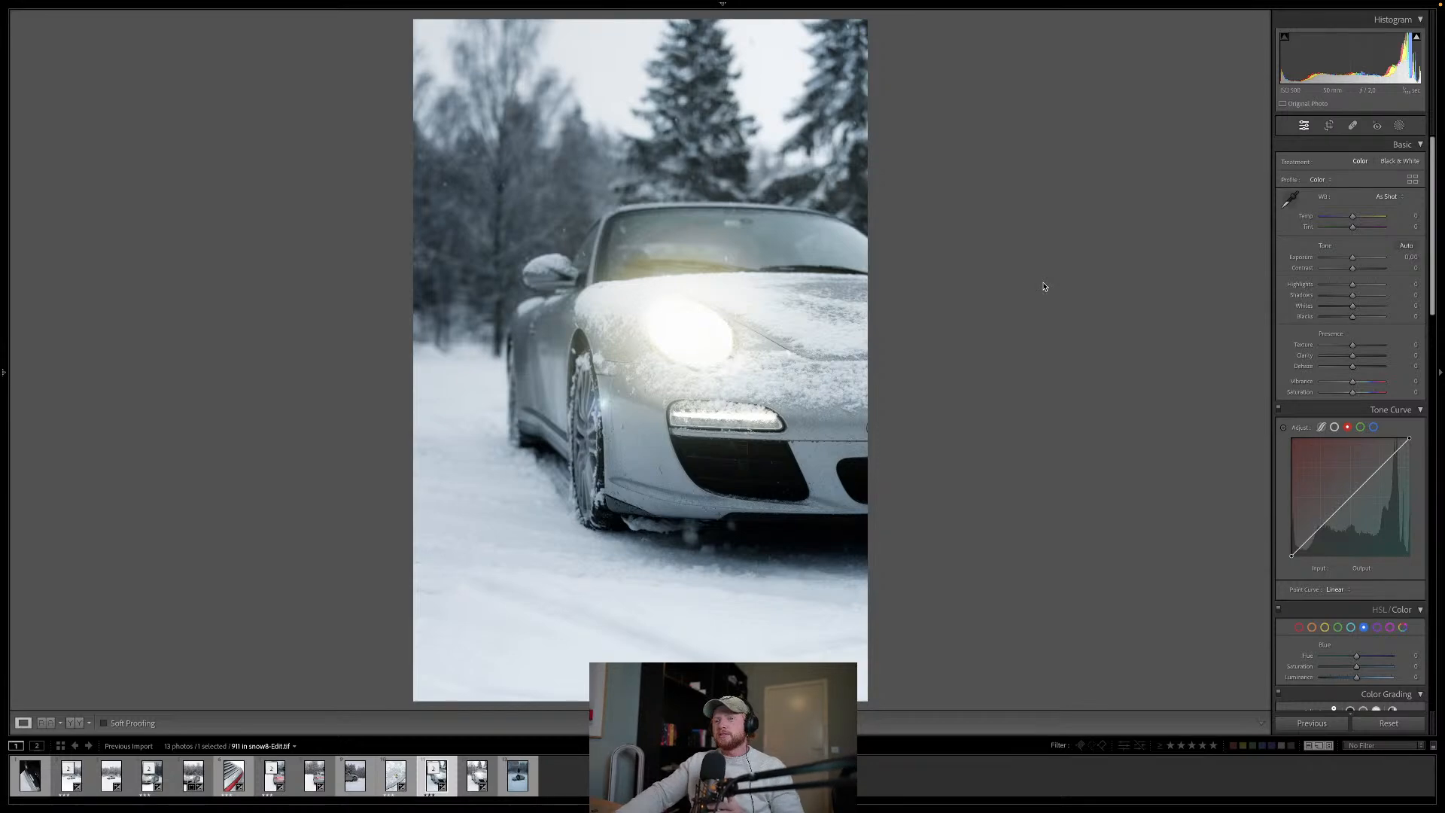
Step: Open the car key photo, paste the copied develop settings onto it, and raise its exposure to +1.60
click(517, 783)
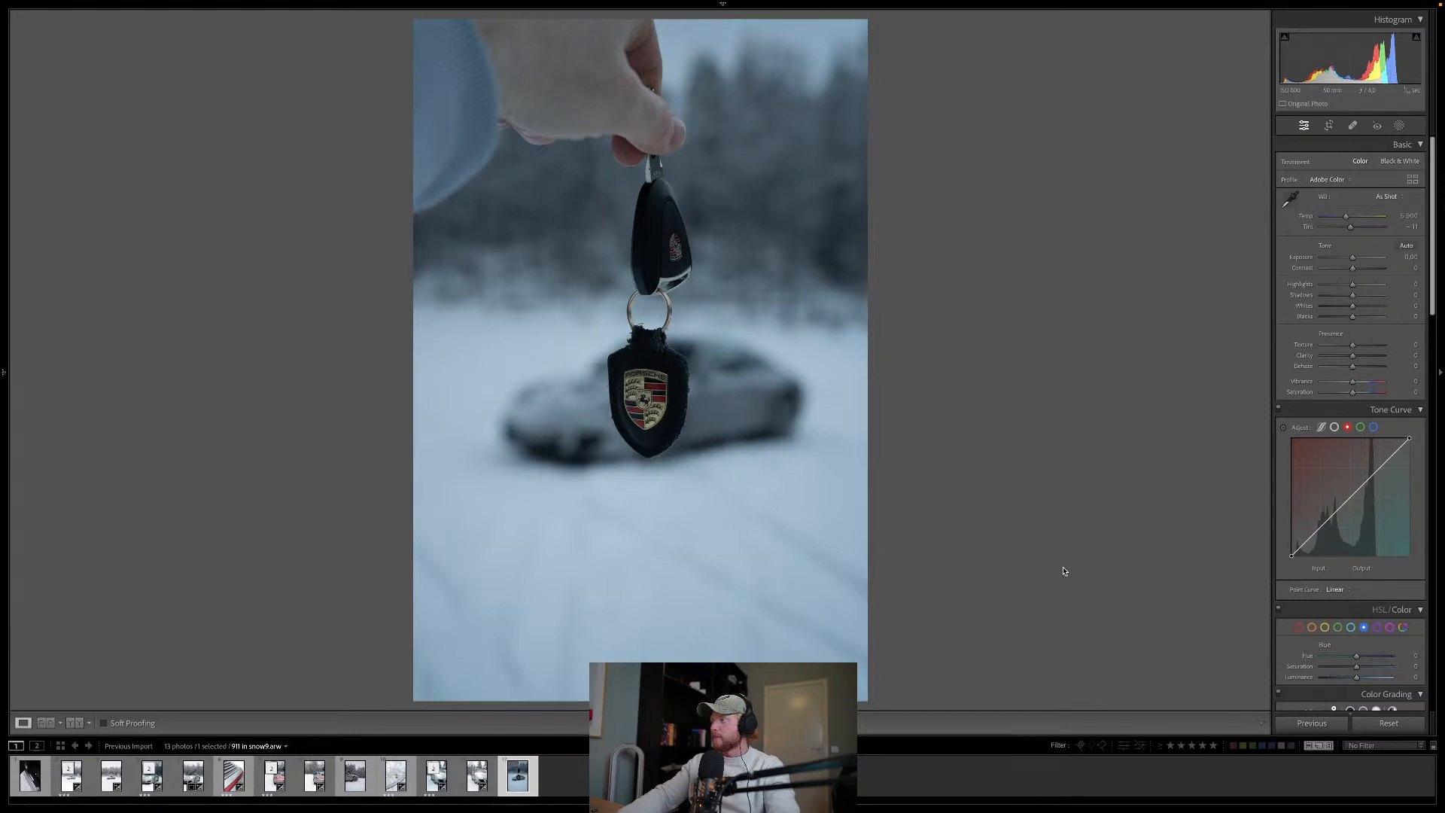
key(ctrl+shift+v)
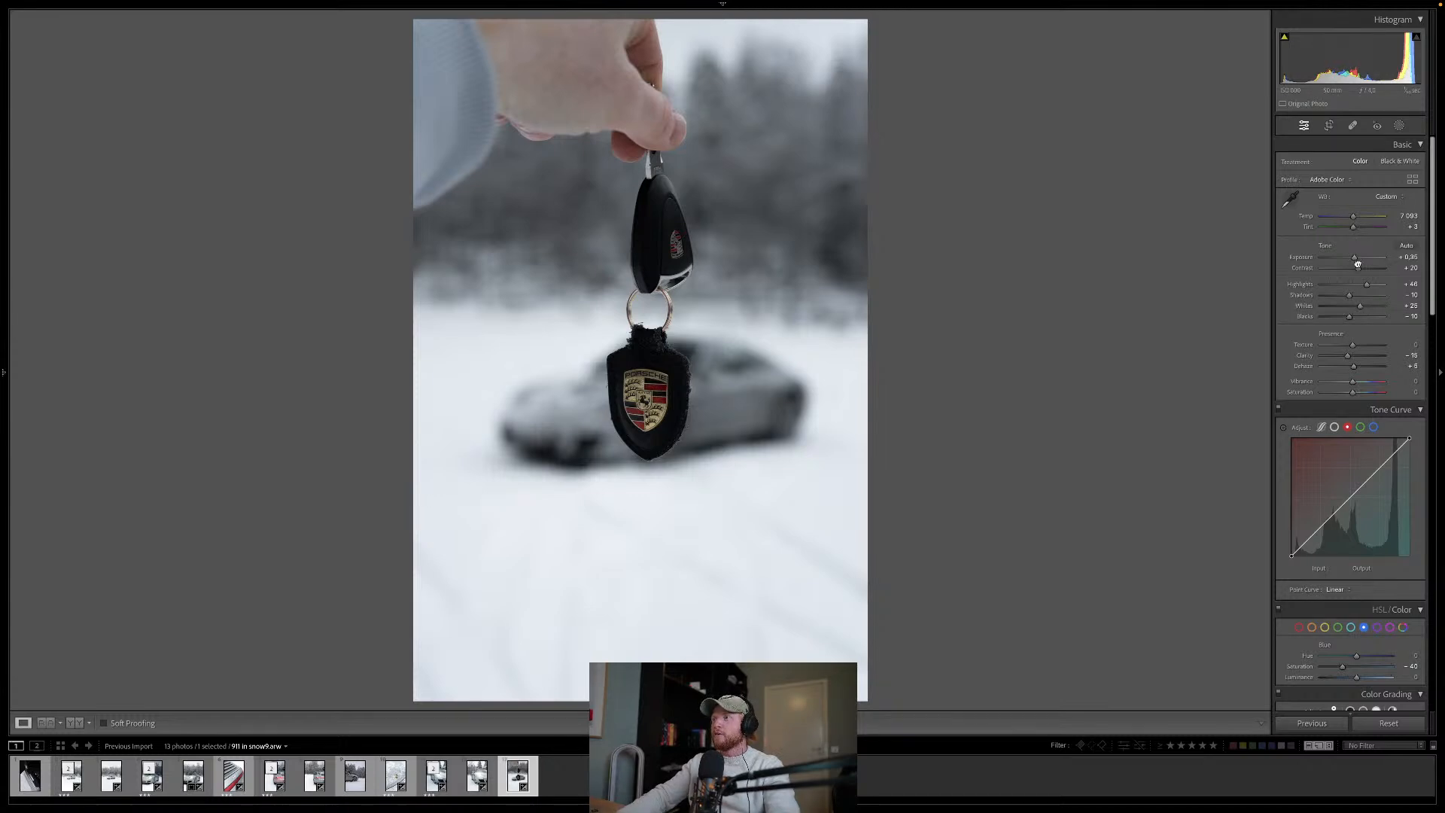
drag(1356, 262, 1364, 259)
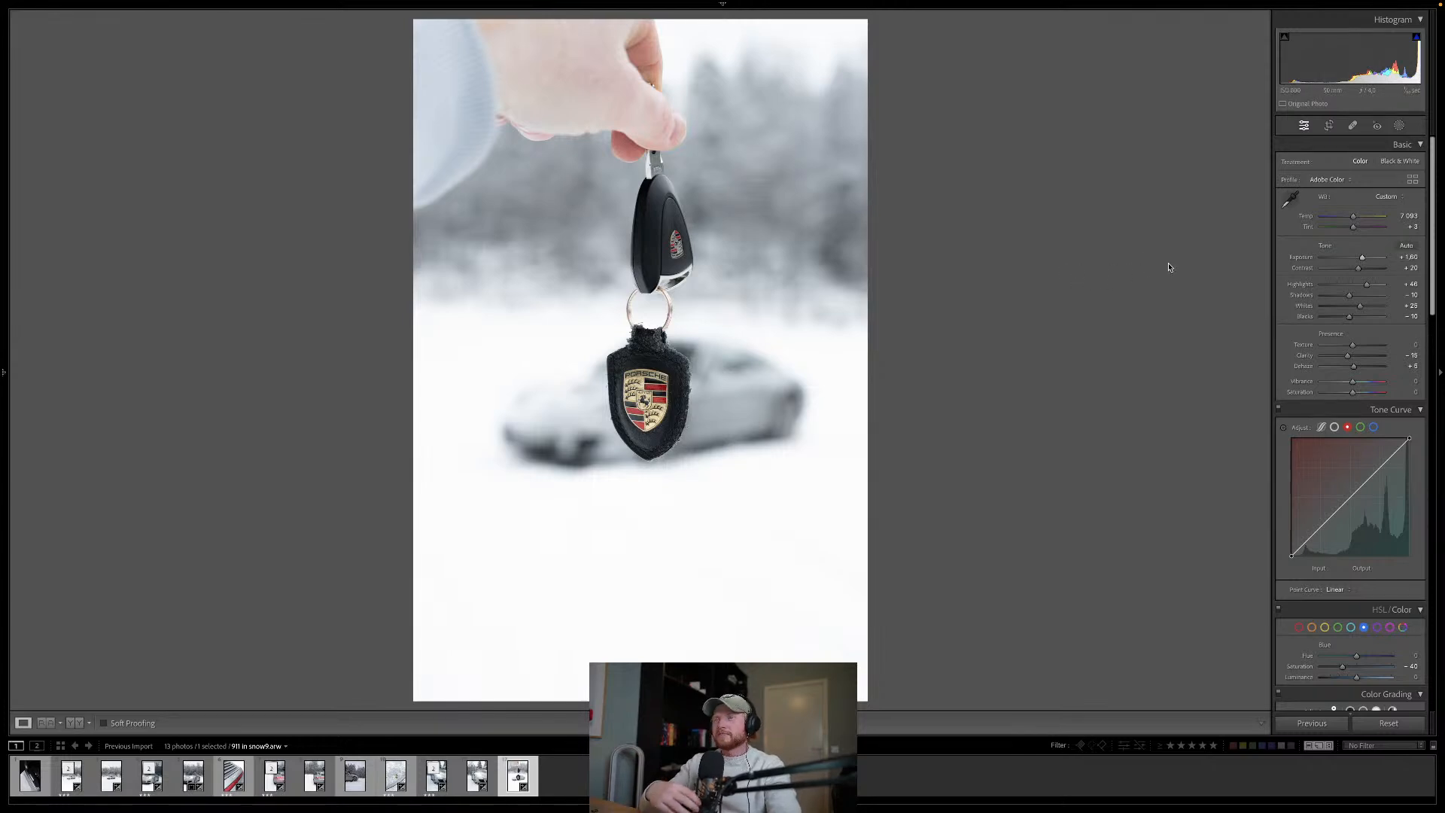
Step: Boost the key photo's yellow saturation to +63, shift the yellow hue slightly toward orange, and raise the exposure to +1.70
click(1324, 629)
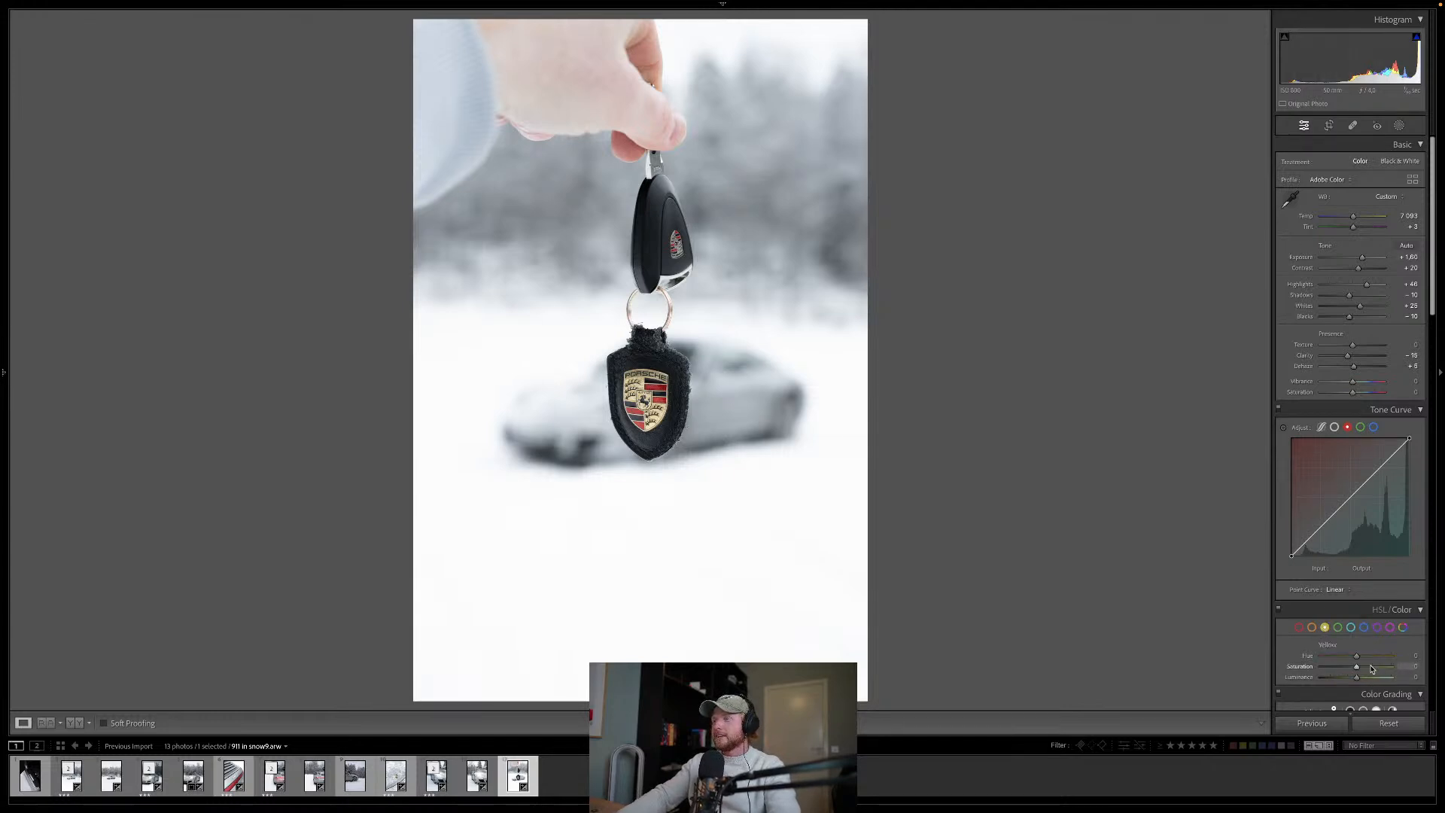
drag(1357, 667, 1367, 670)
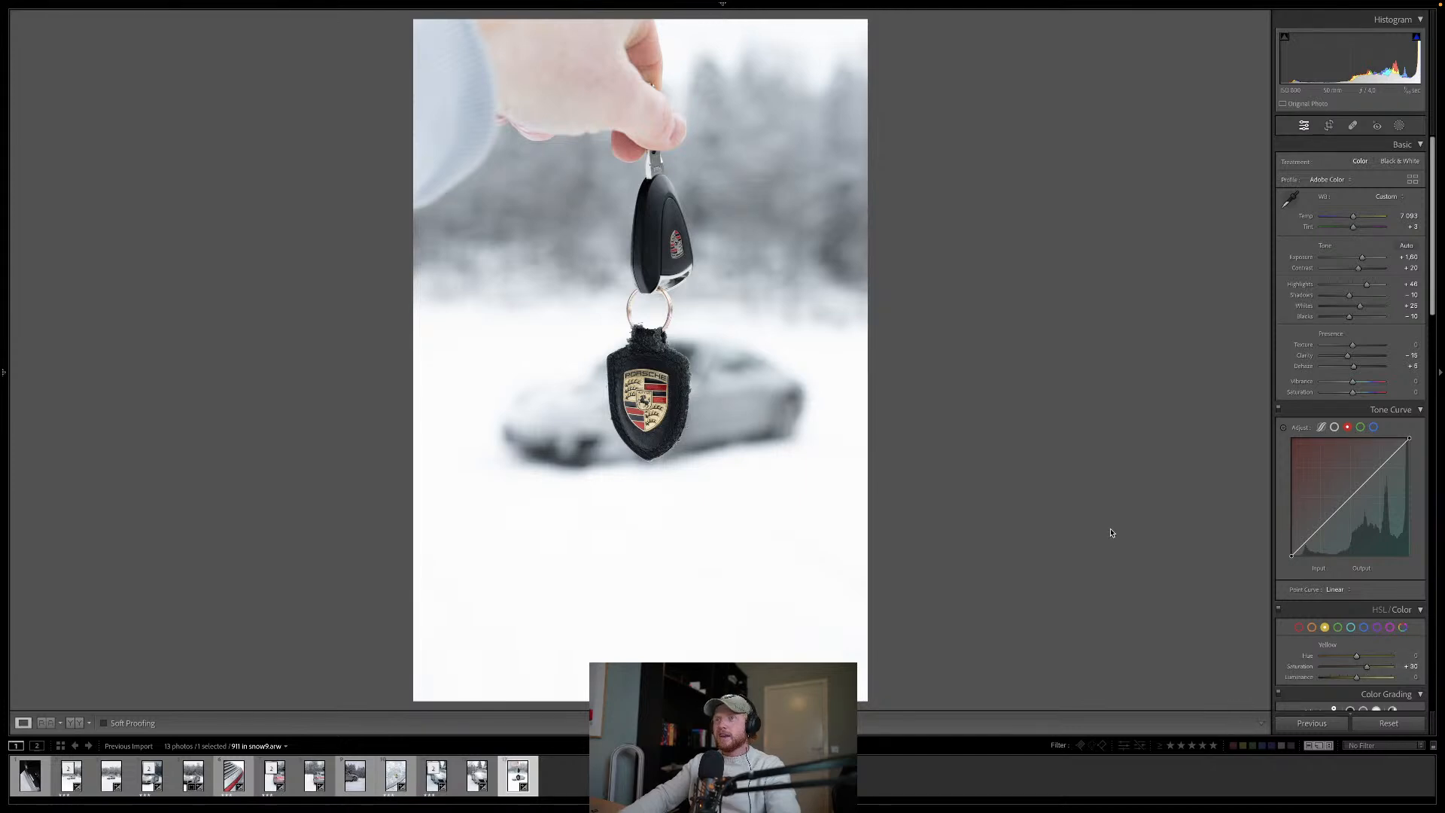
click(1312, 627)
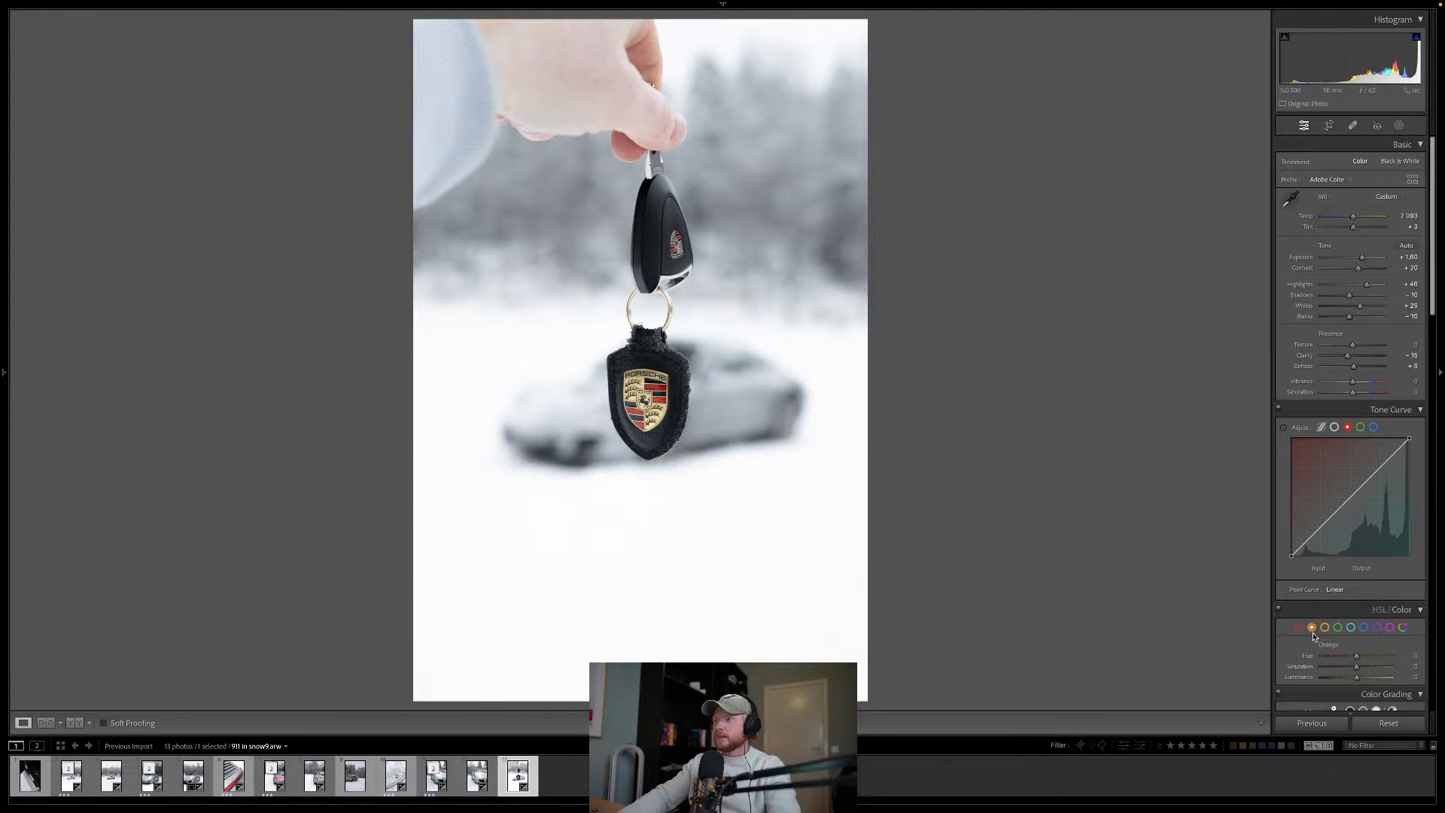
mouse_move(1375, 669)
mouse_down()
mouse_move(1333, 670)
mouse_move(1356, 668)
mouse_up()
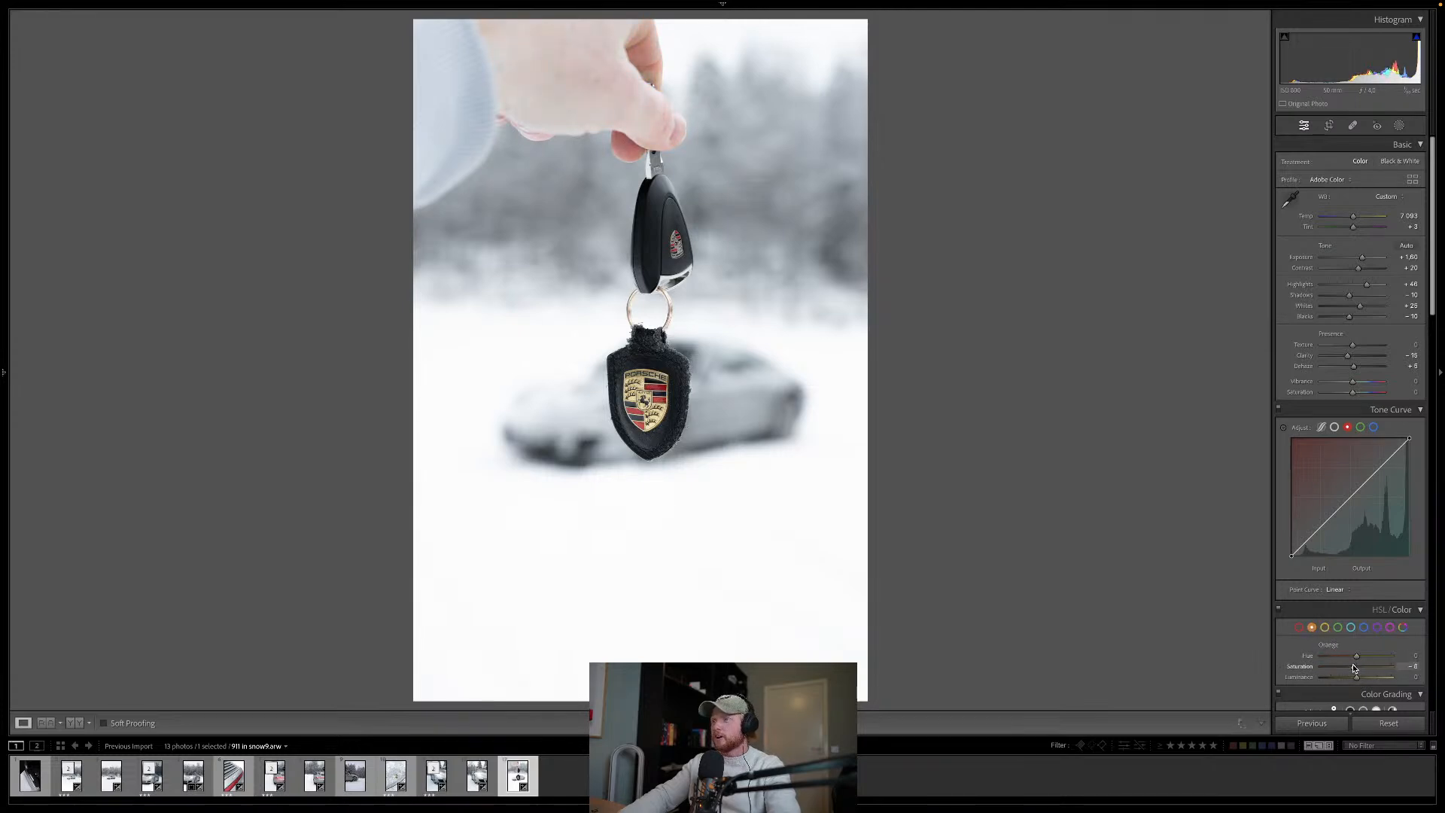
click(1325, 627)
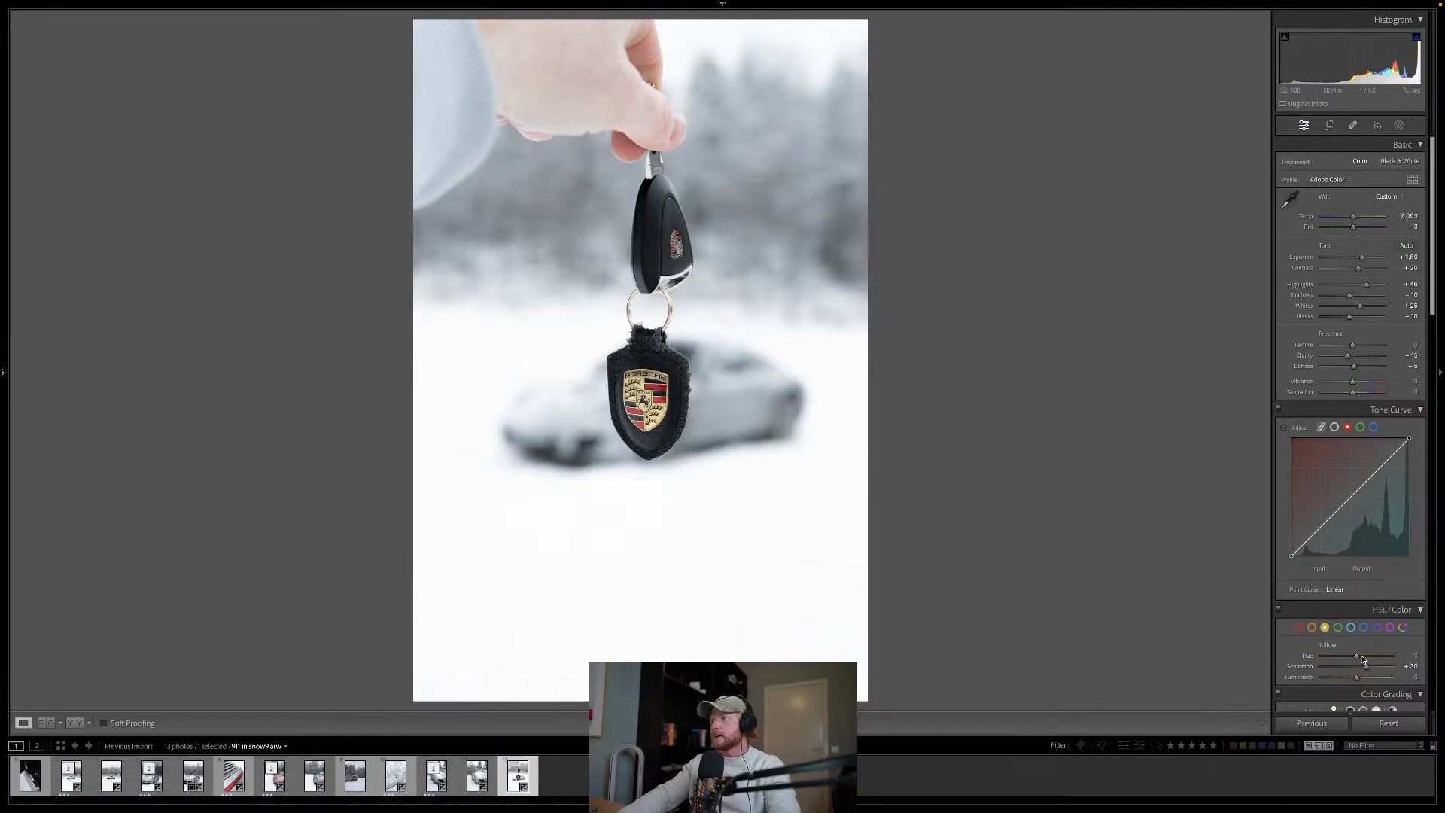
mouse_move(1352, 655)
mouse_down()
mouse_move(1376, 655)
mouse_move(1358, 663)
mouse_up()
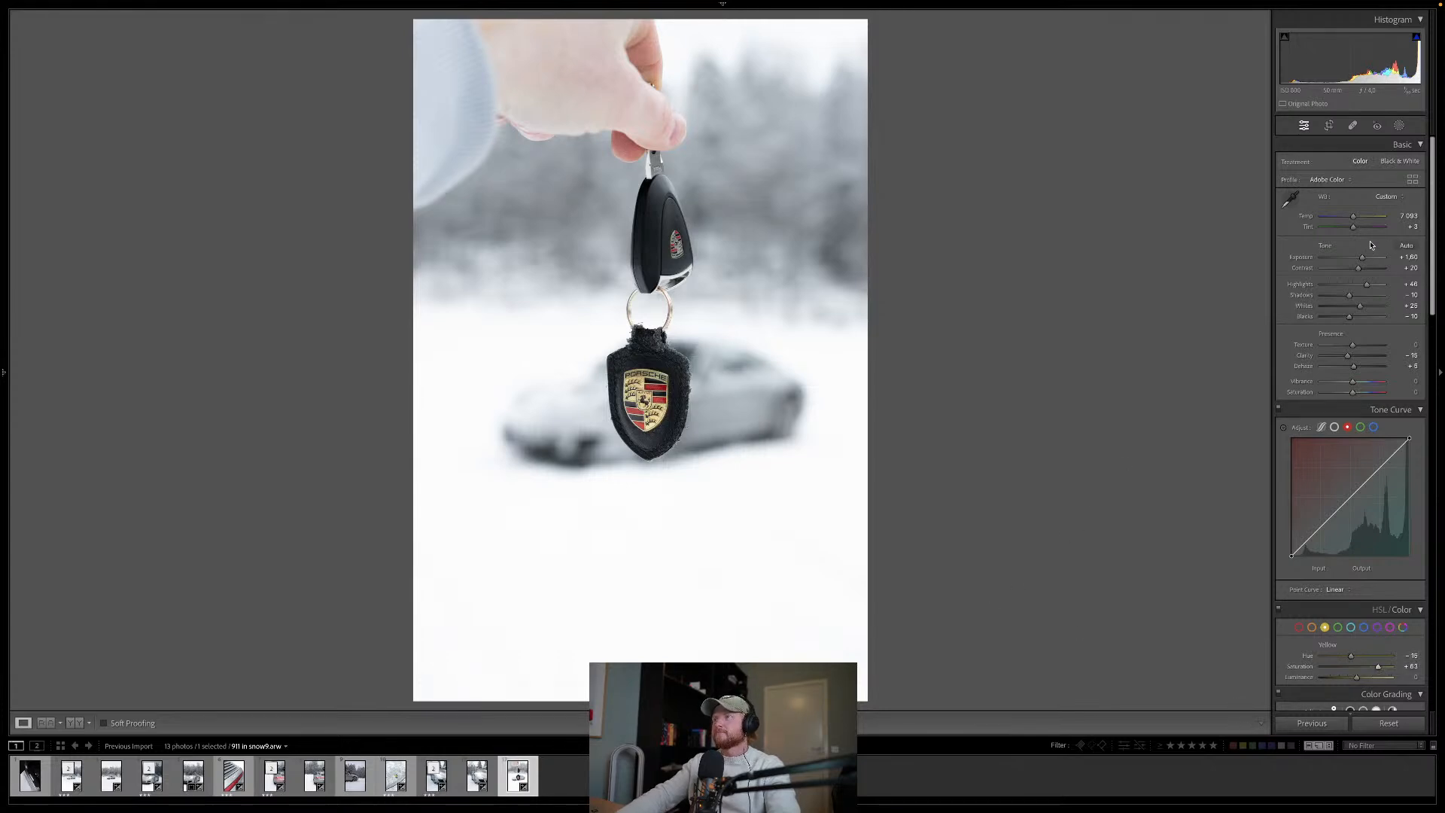
drag(1363, 258, 1364, 258)
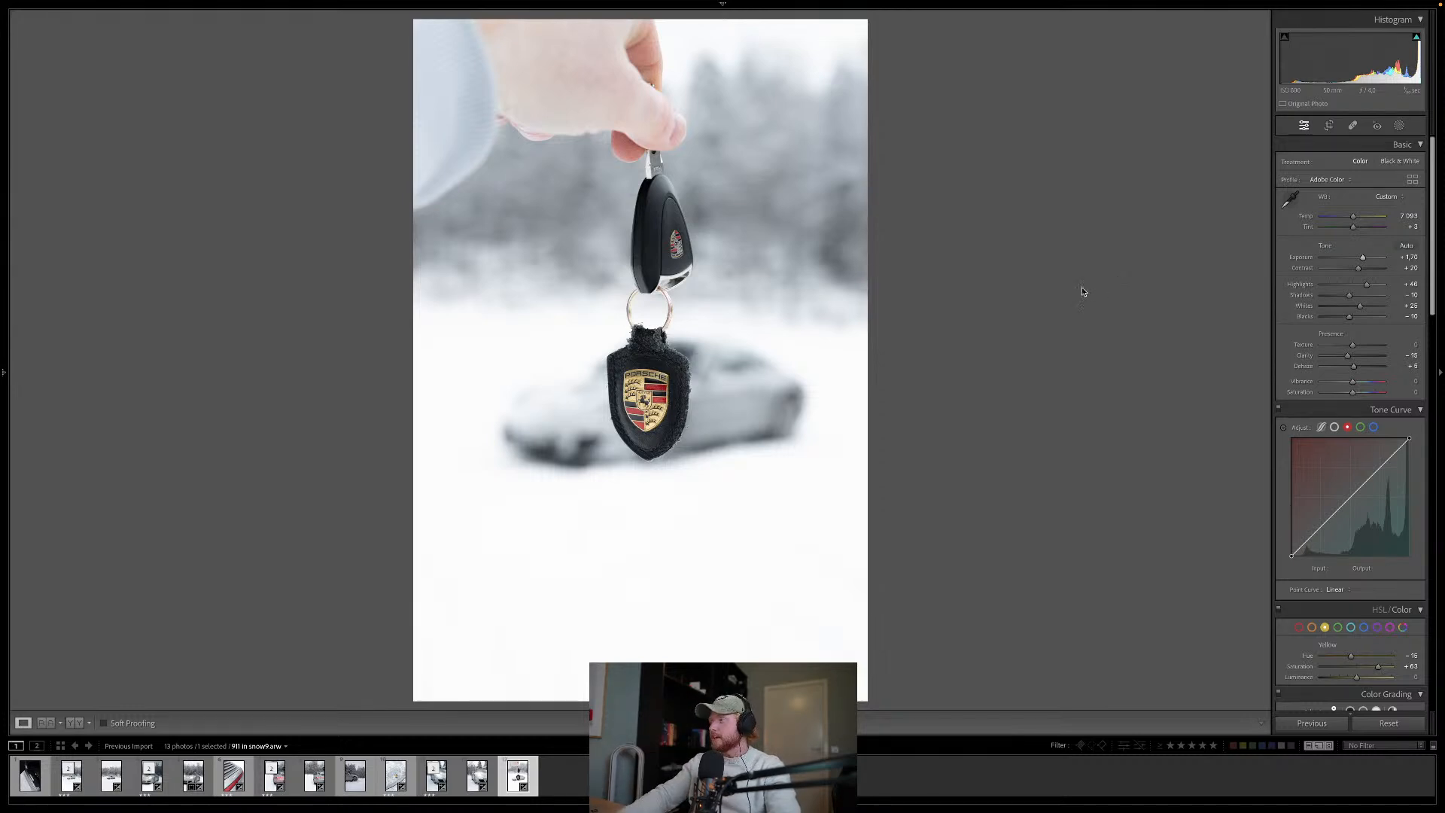
Step: Convert the key photo to black and white, setting yellow to +37 and red to -14 in the black and white mix
key(v)
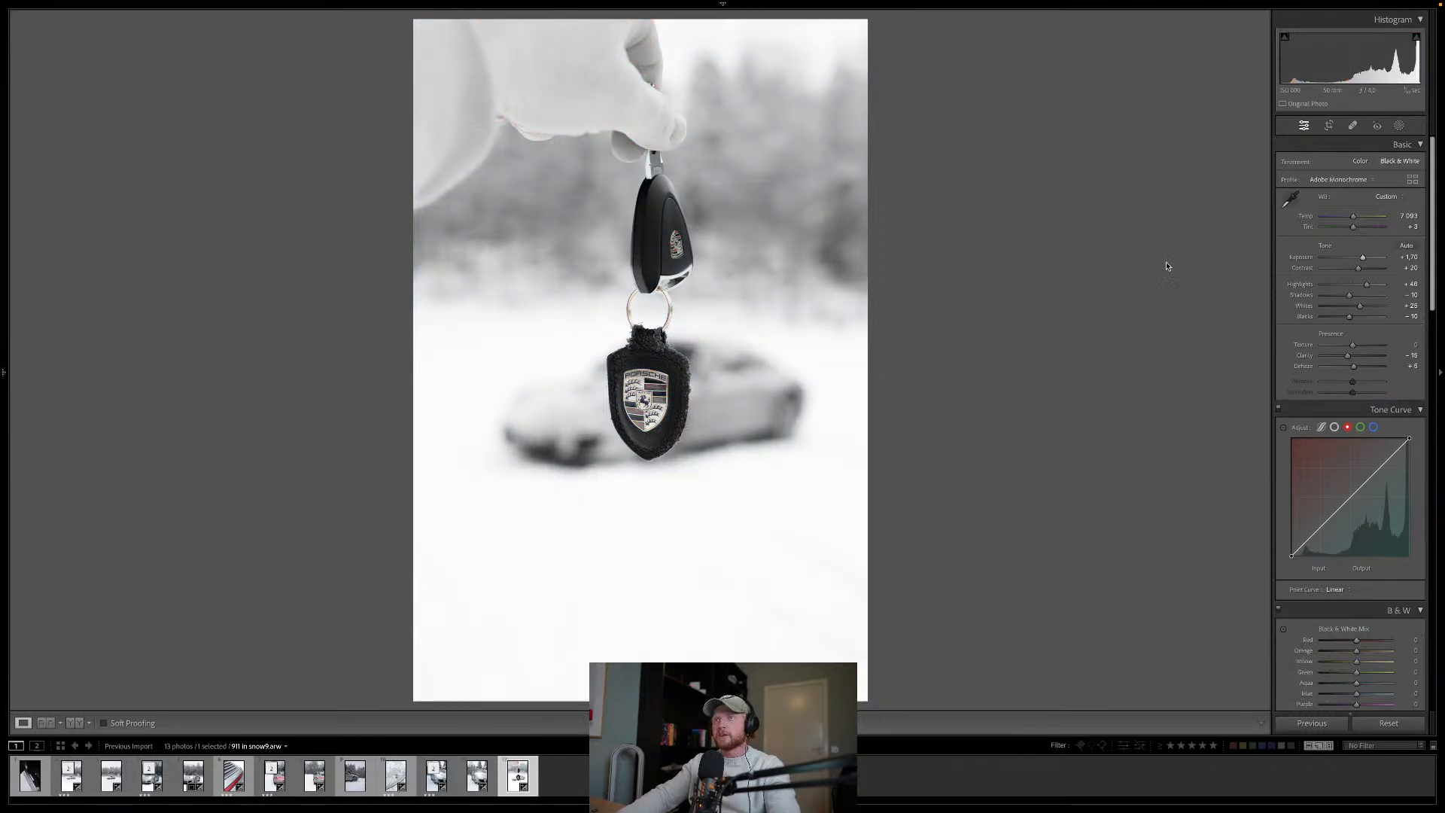
click(1370, 663)
drag(1369, 665, 1349, 644)
click(1369, 652)
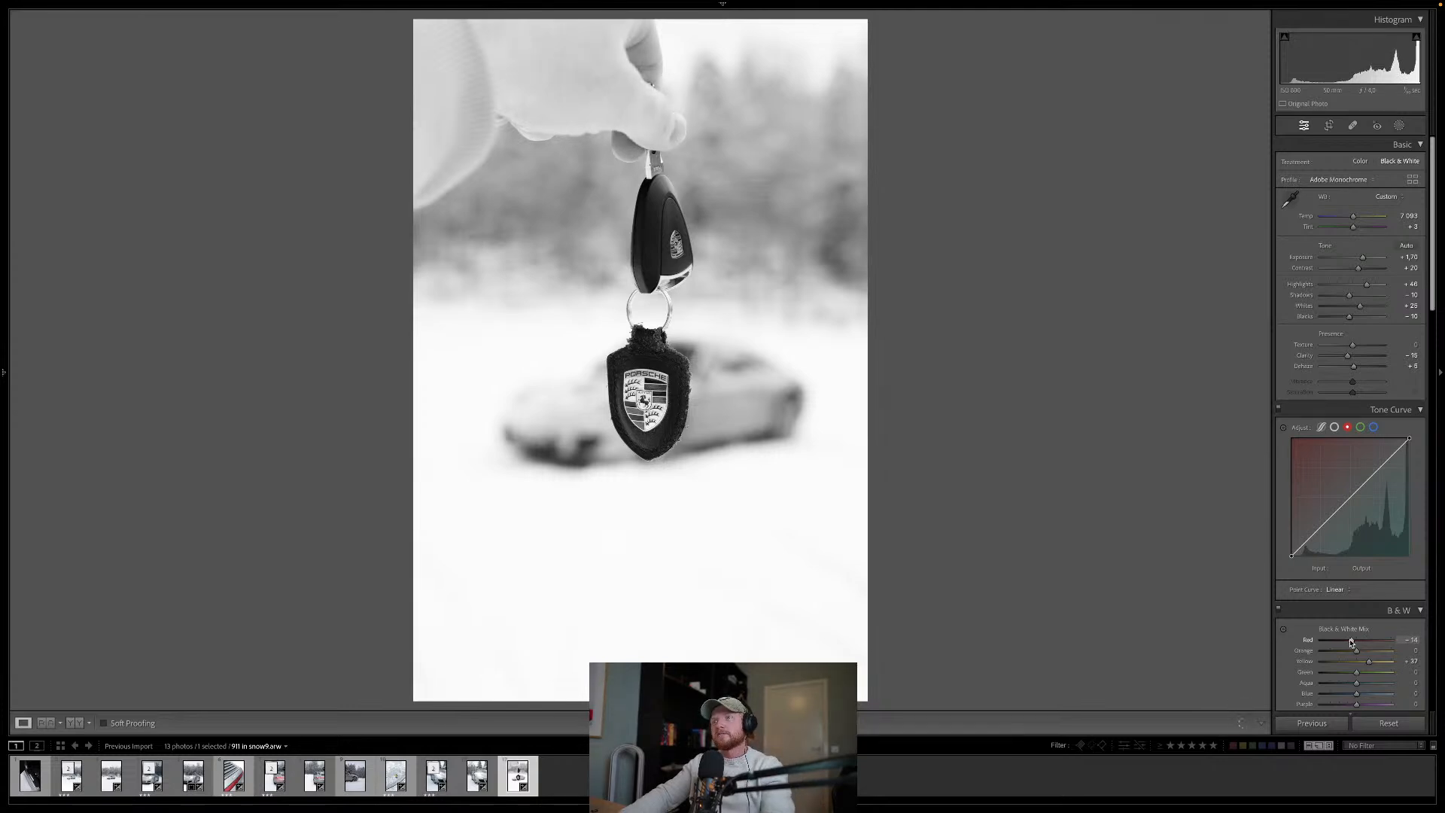
Step: Set the key photo's exposure to +1.85 and contrast to +43, and copy its develop settings without masking
drag(1362, 259, 1363, 260)
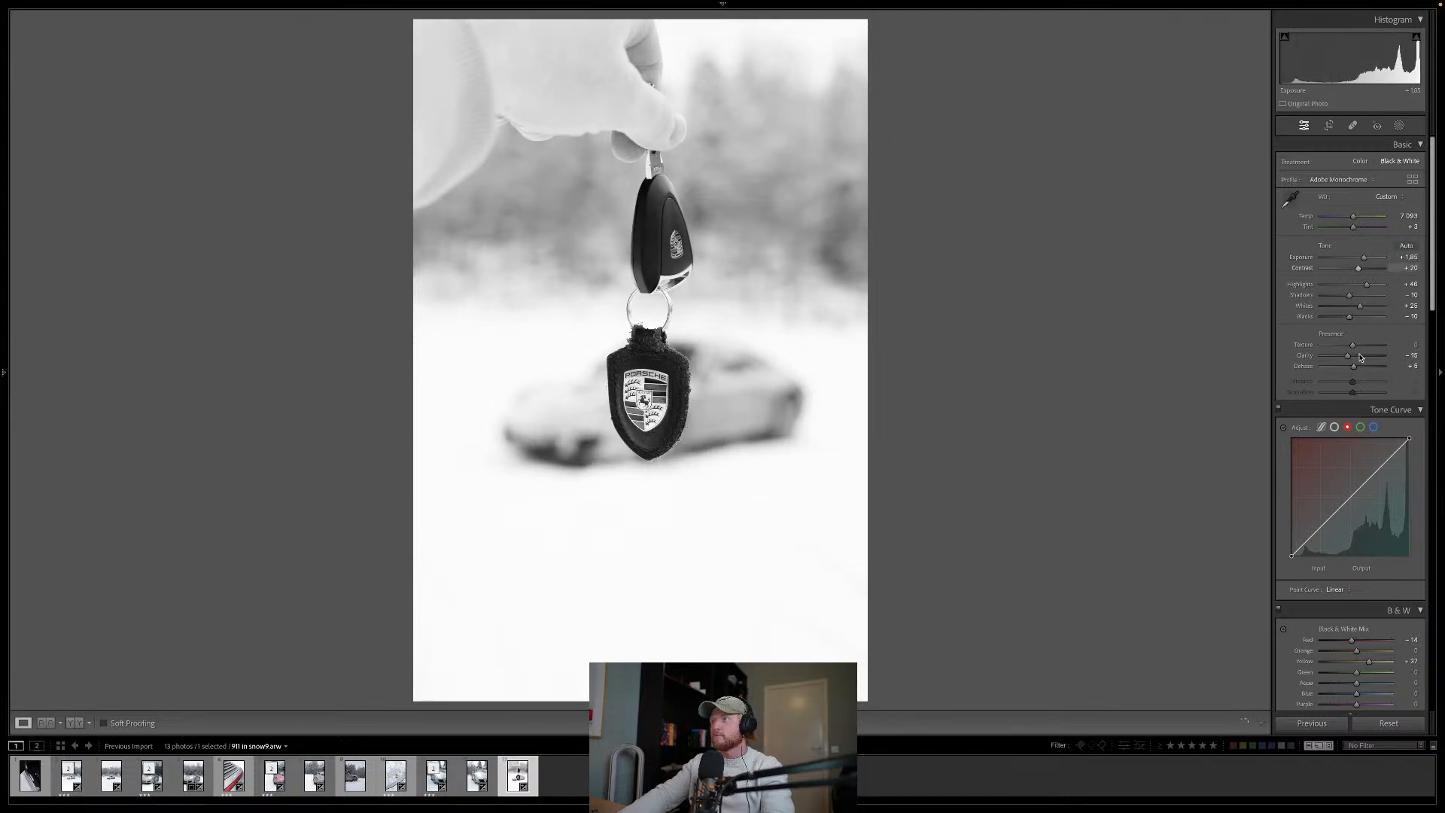
click(1368, 269)
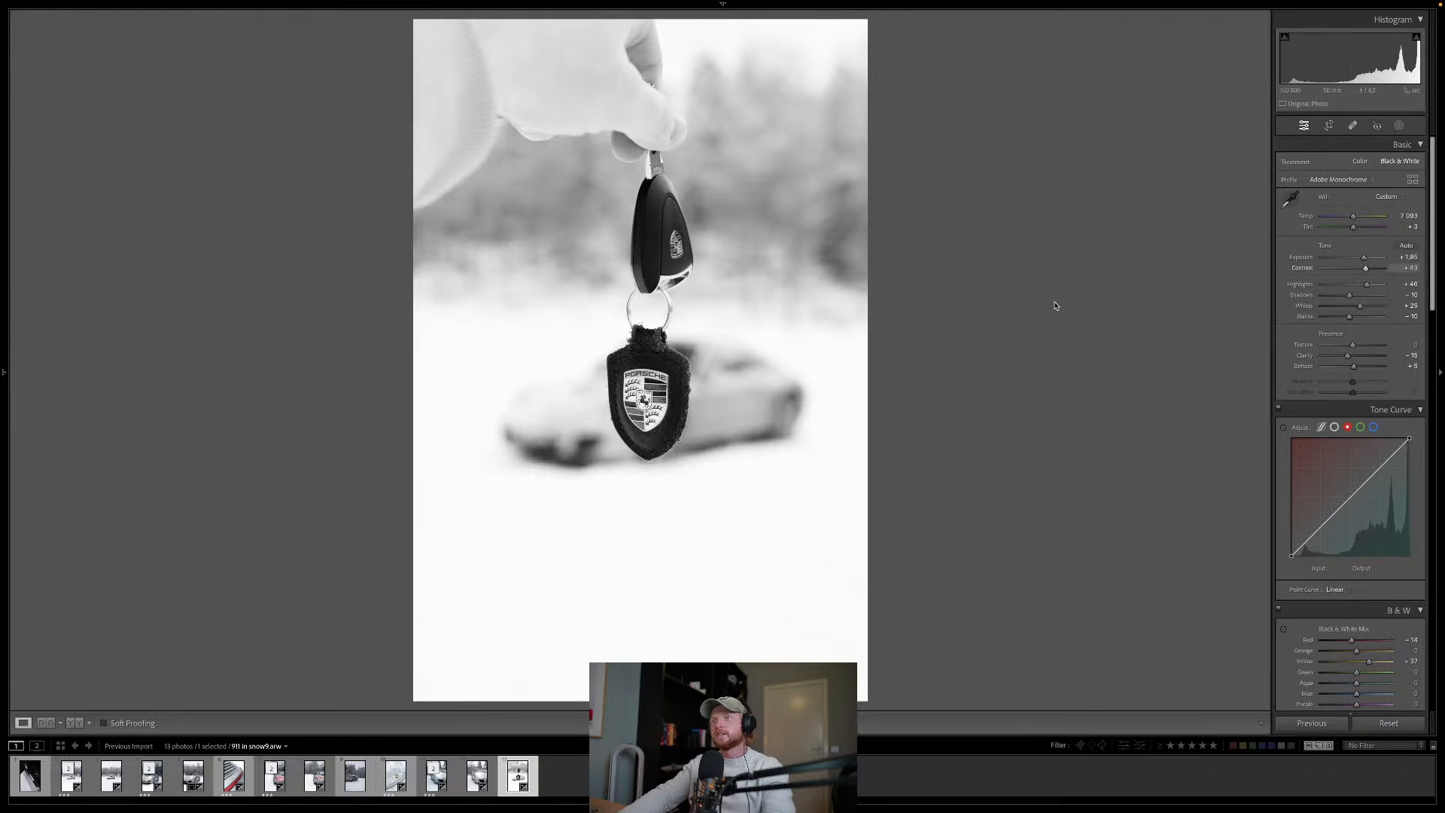
key(ctrl+shift+c)
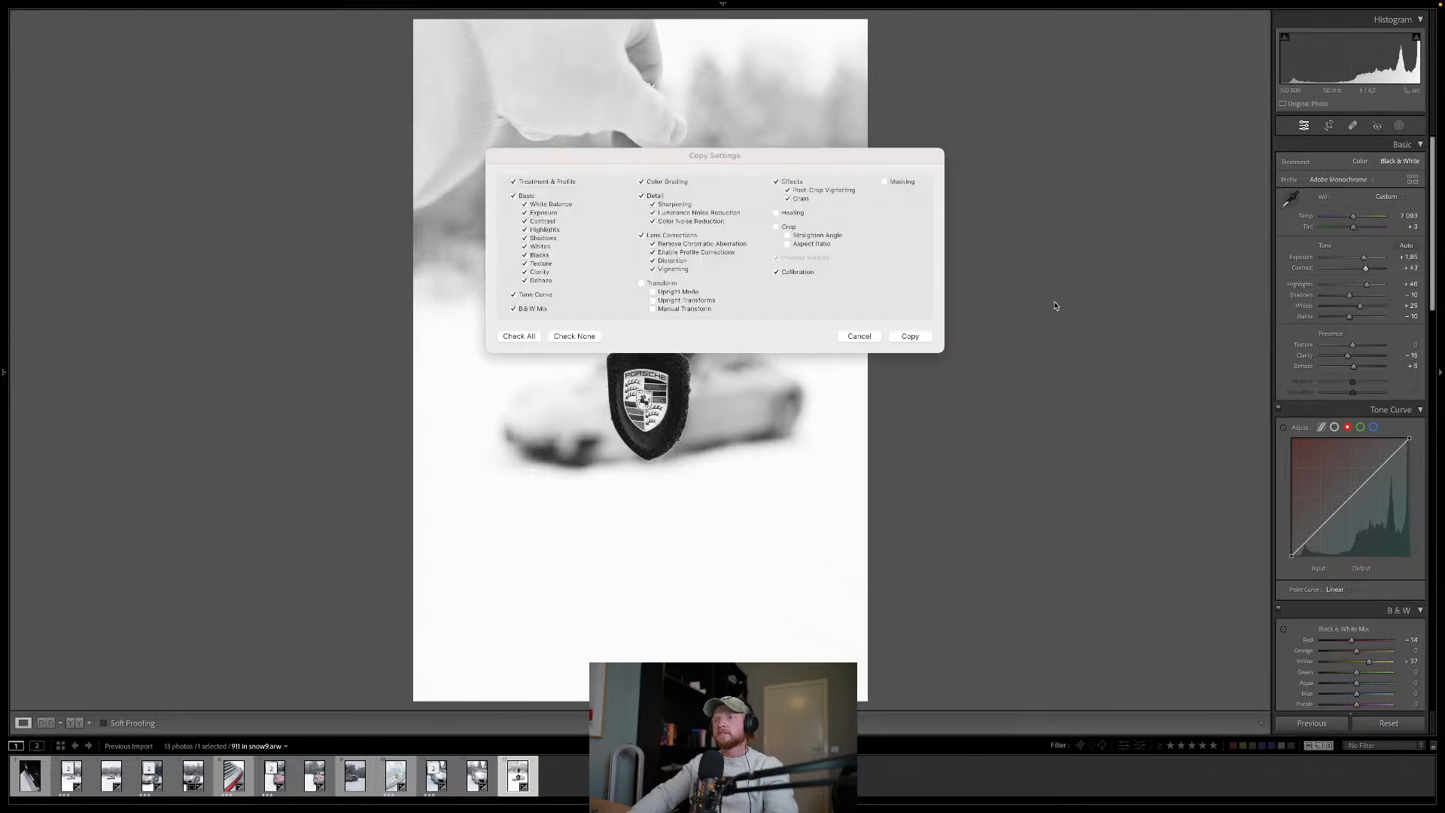
key(Return)
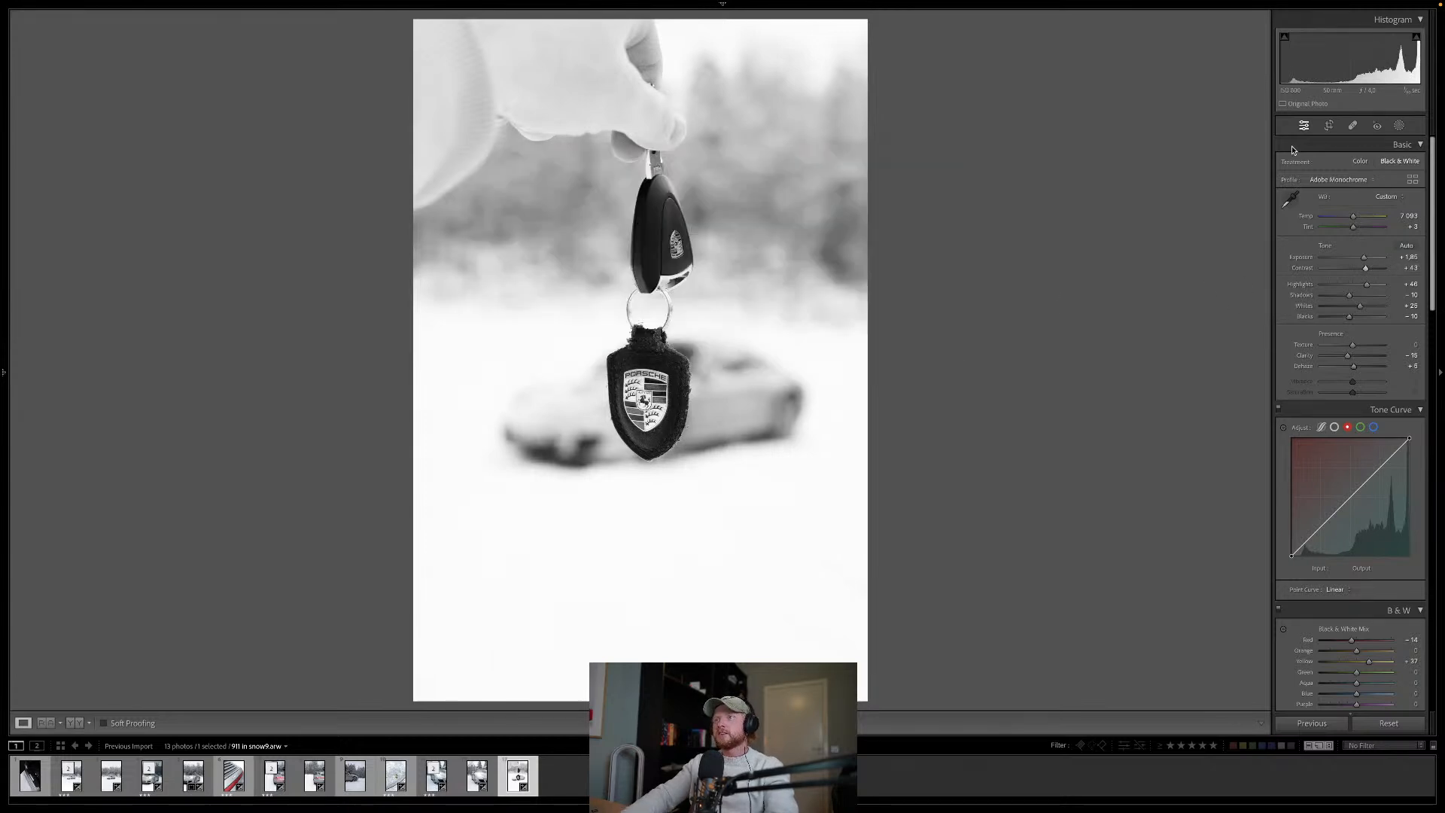
Step: Brighten the key photo from its upper-right side with a diagonal linear gradient mask at 0.97 exposure, and rate it three stars
click(1399, 126)
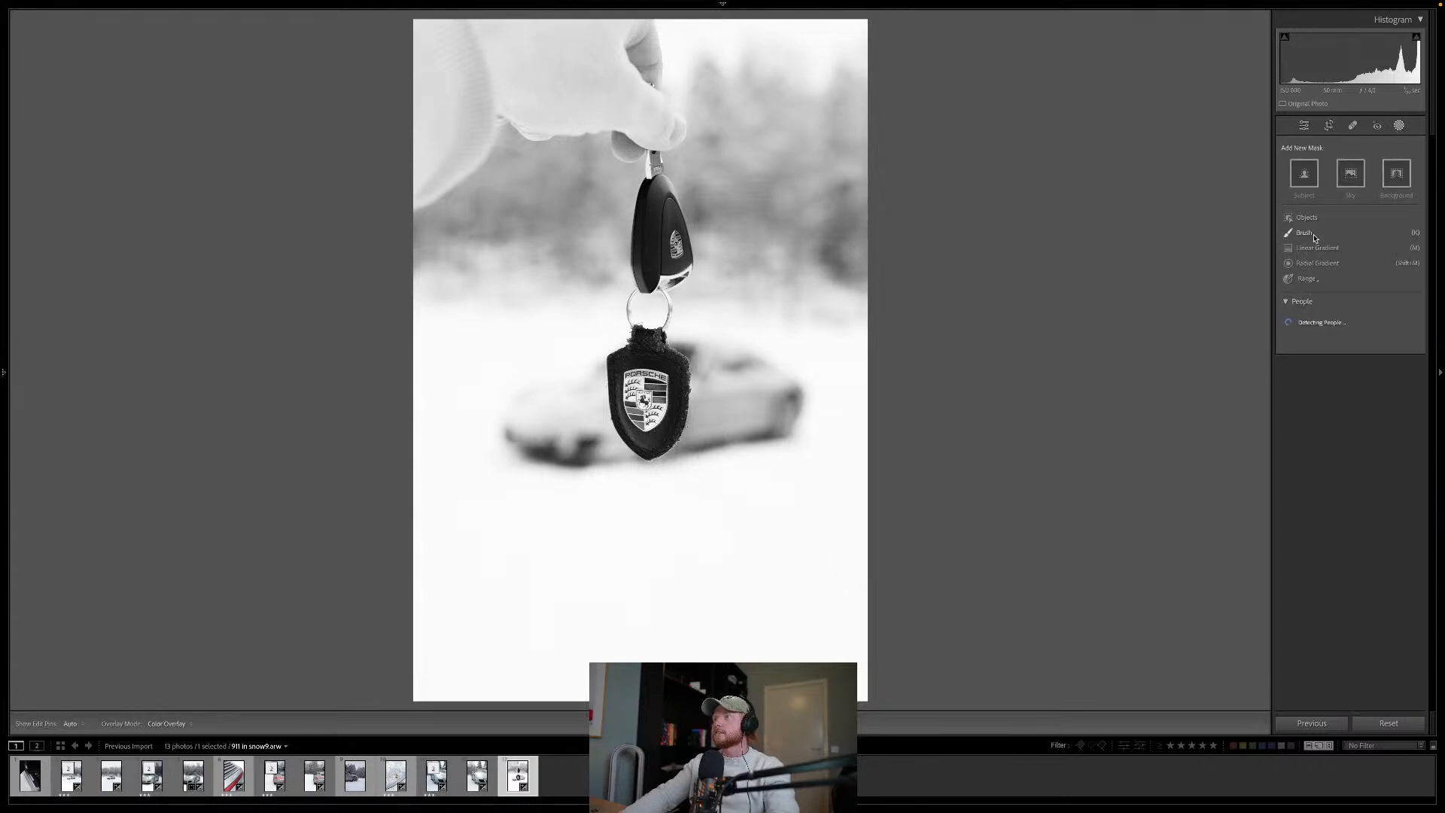
click(1318, 248)
drag(1354, 227, 1361, 226)
key(o)
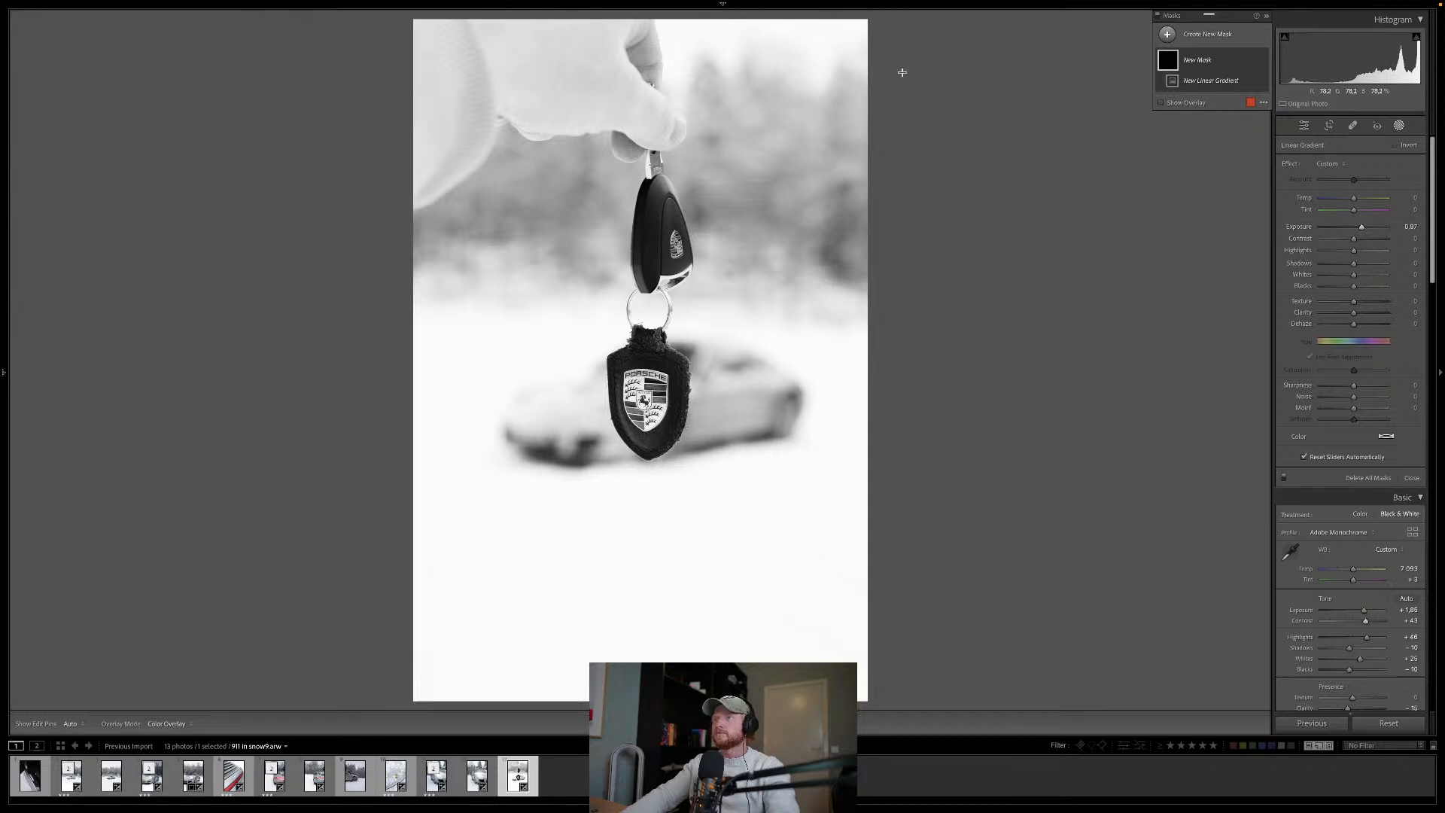
drag(900, 69, 727, 441)
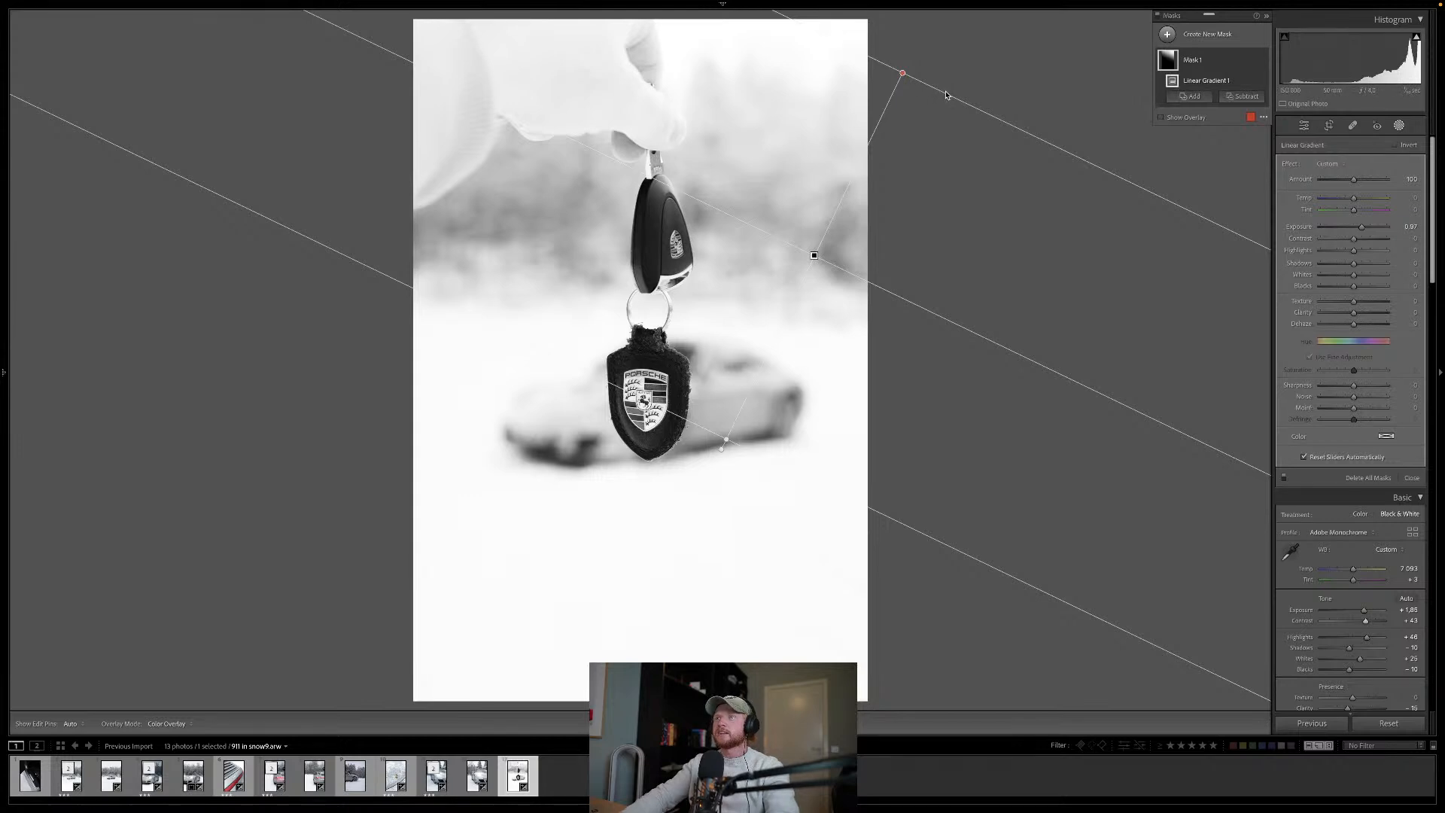
key(shift+w)
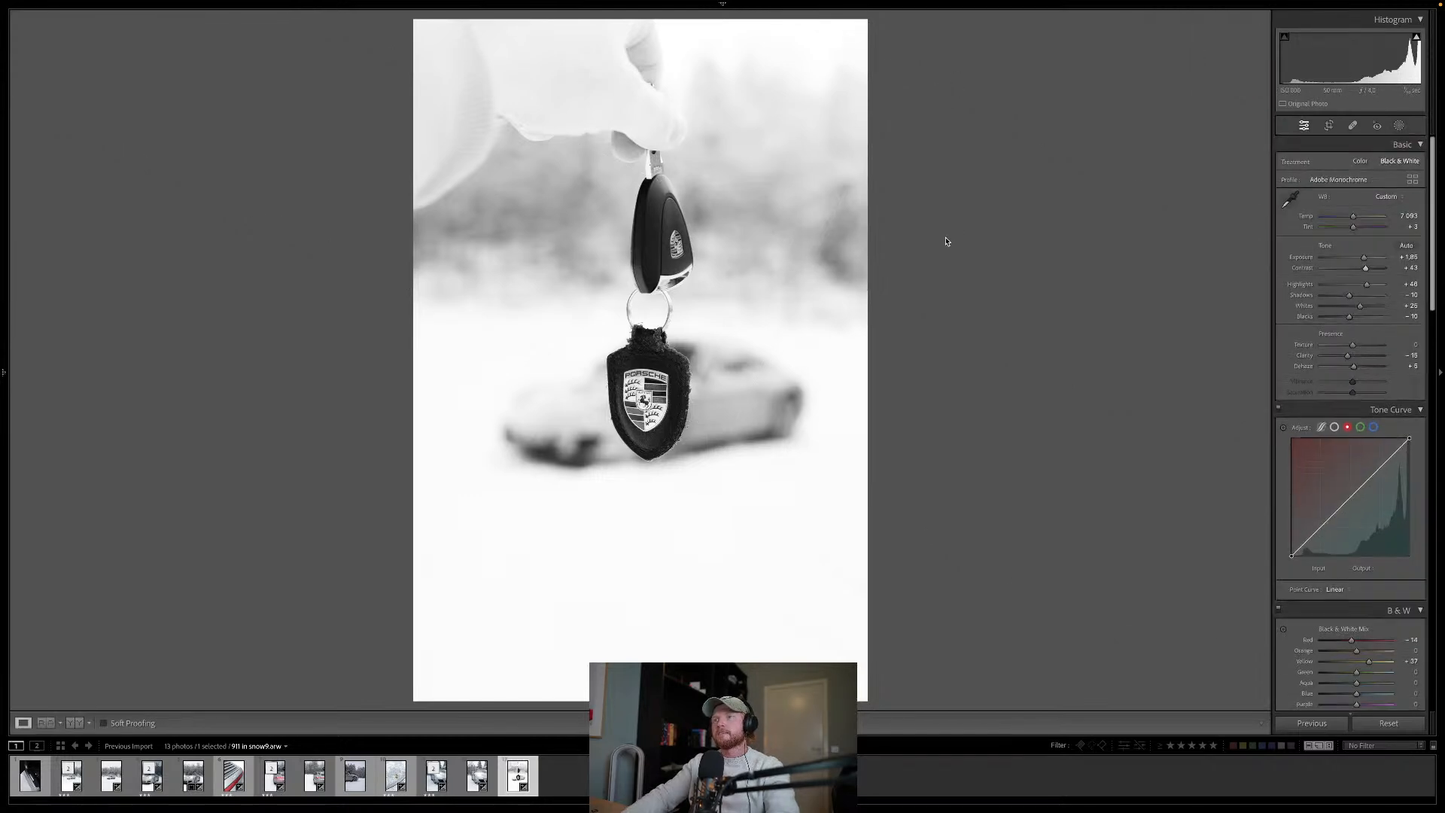
key(3)
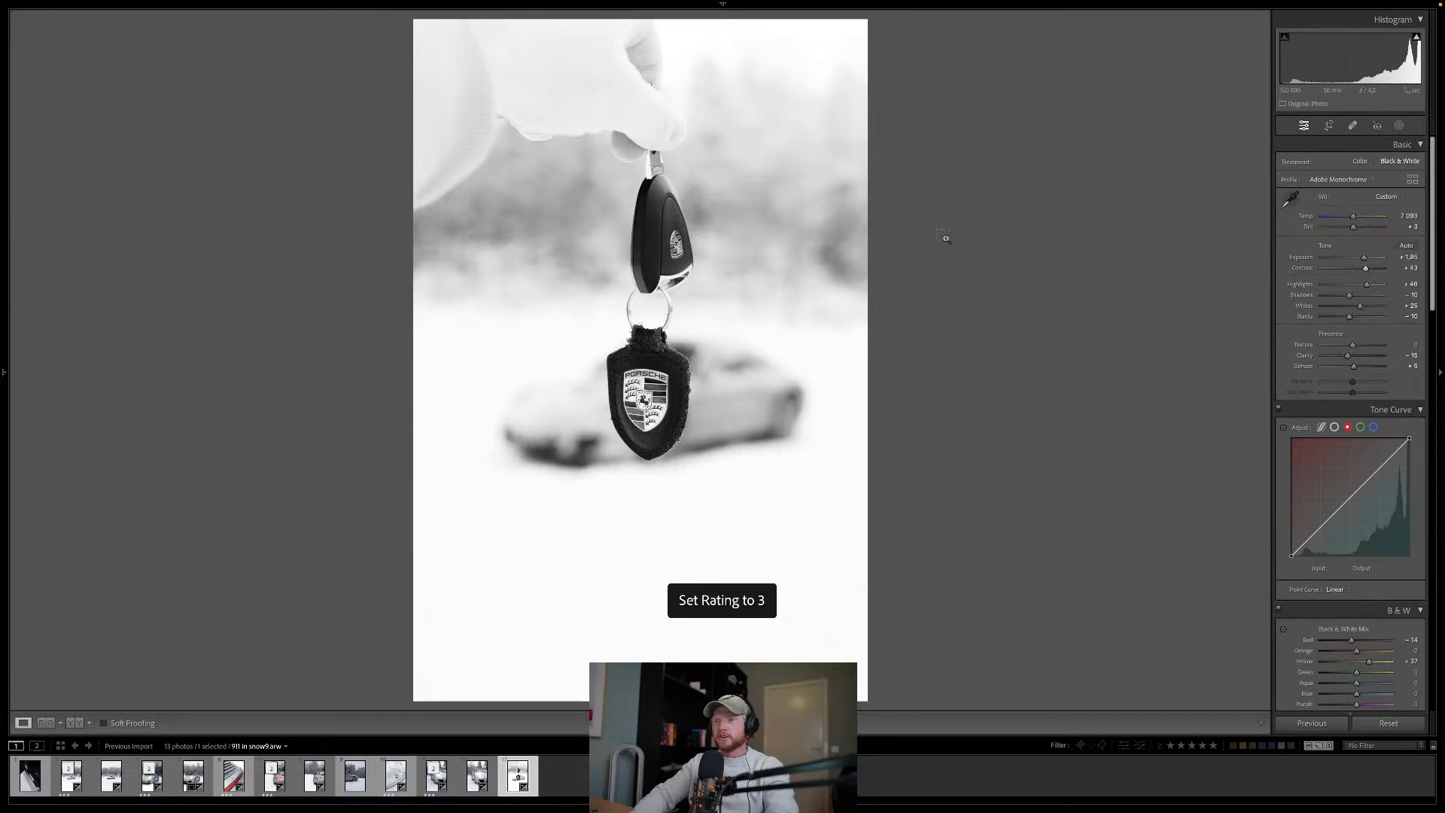
Step: Copy the key photo's develop settings and paste them onto the door sill photo
key(ctrl+shift+c)
key(Return)
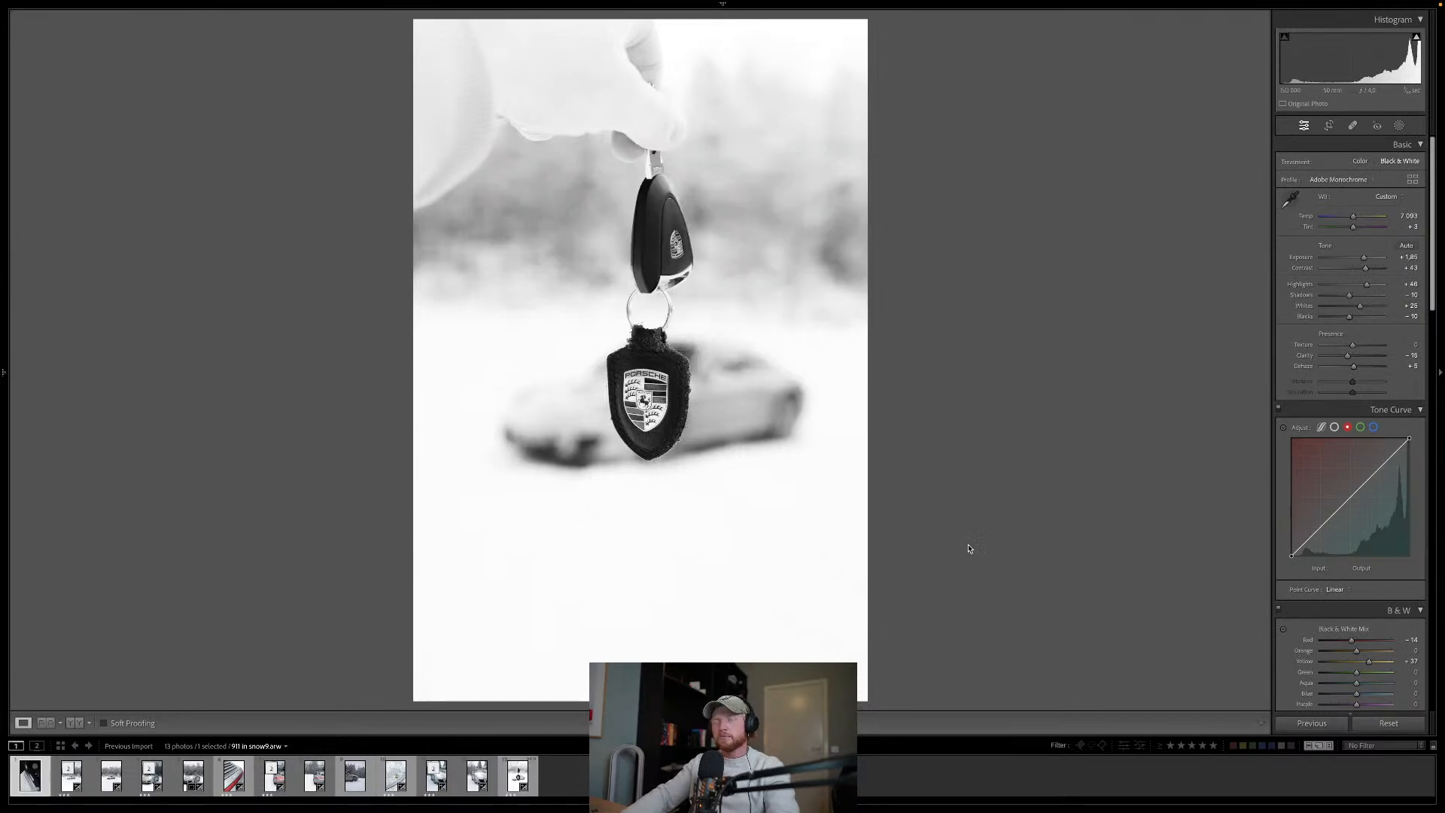
key(Right)
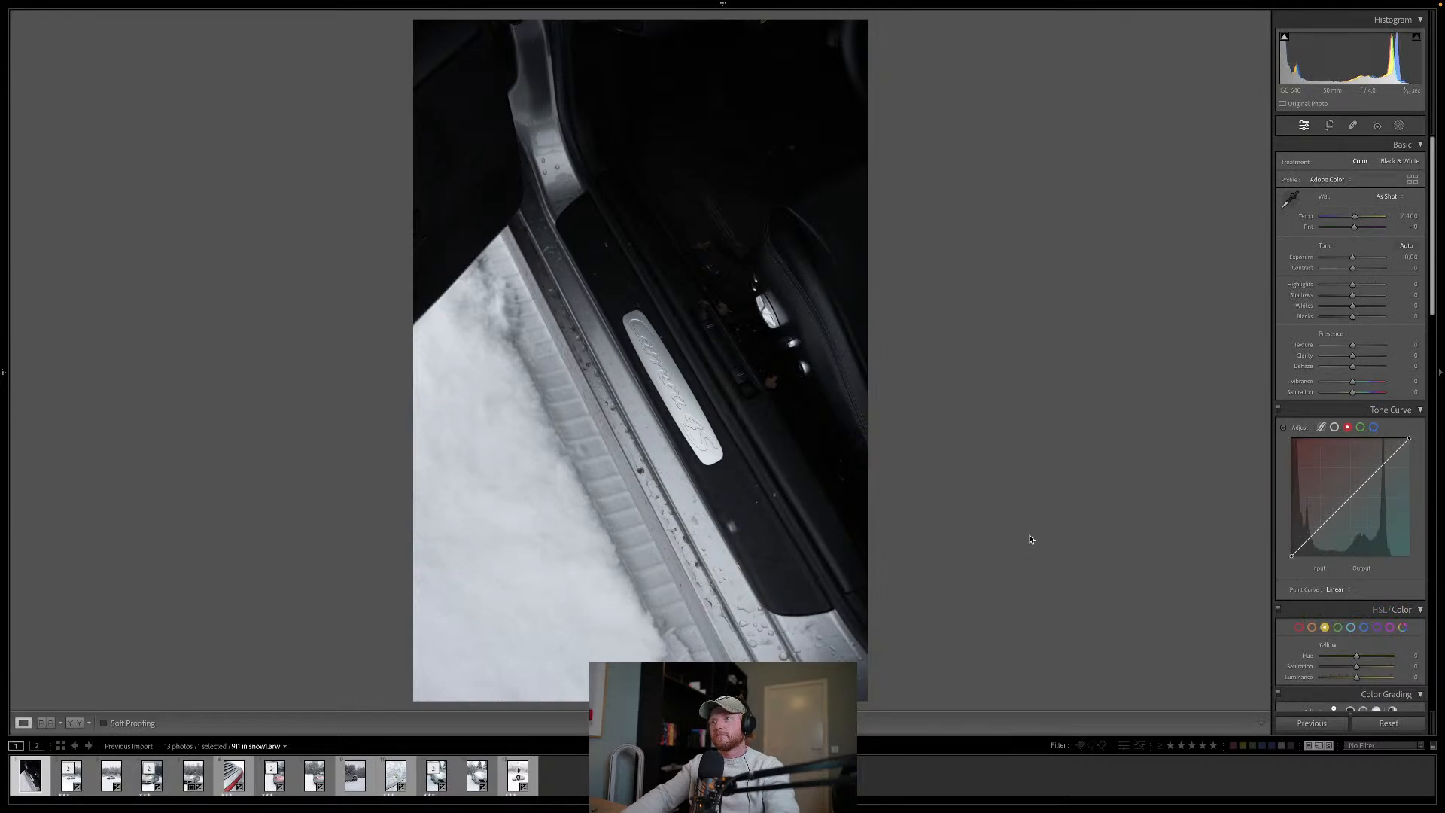
key(ctrl+shift+v)
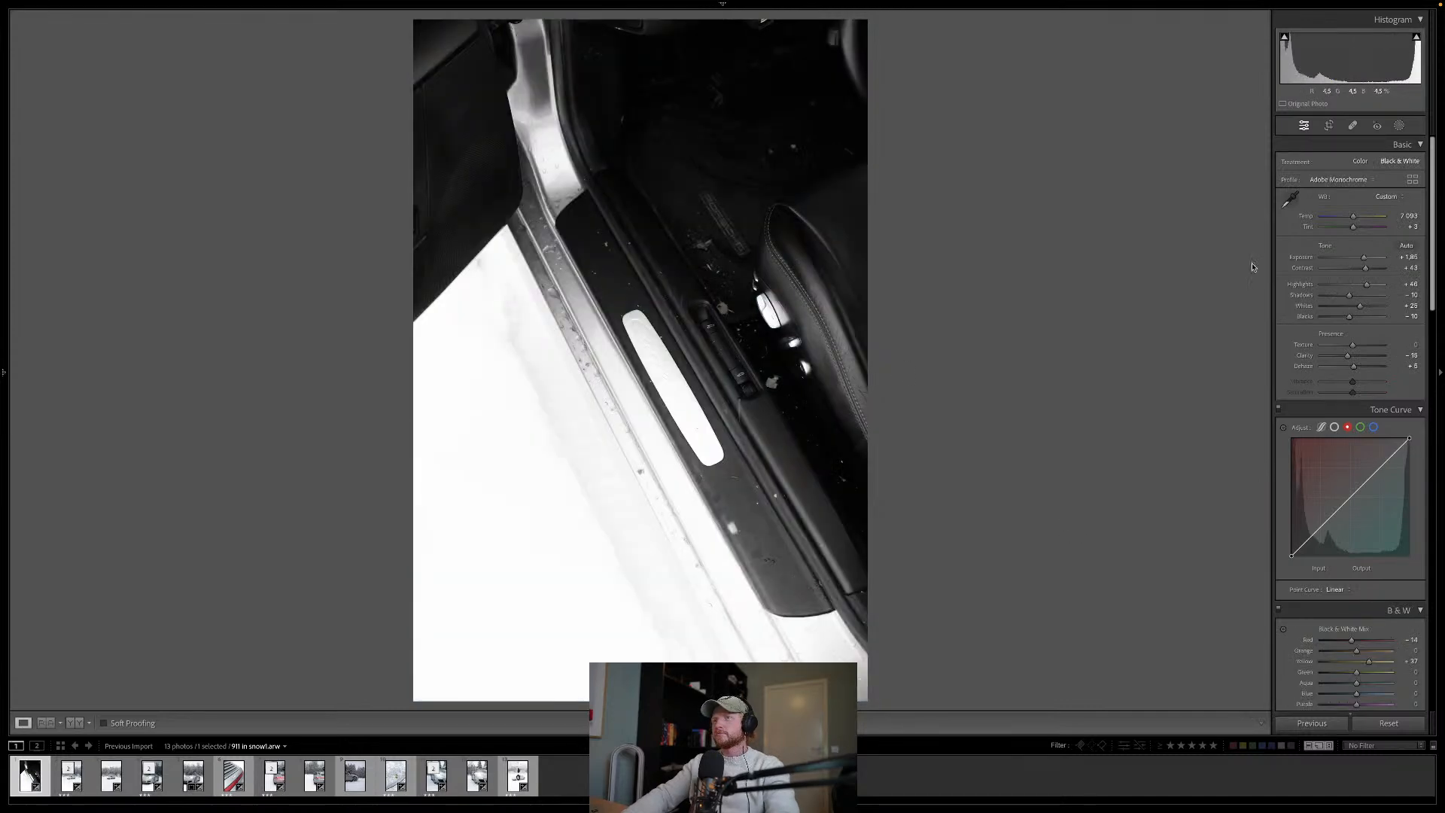
Step: Lower the door sill photo's highlights to slightly below zero and reduce its exposure to +0.90
click(1350, 286)
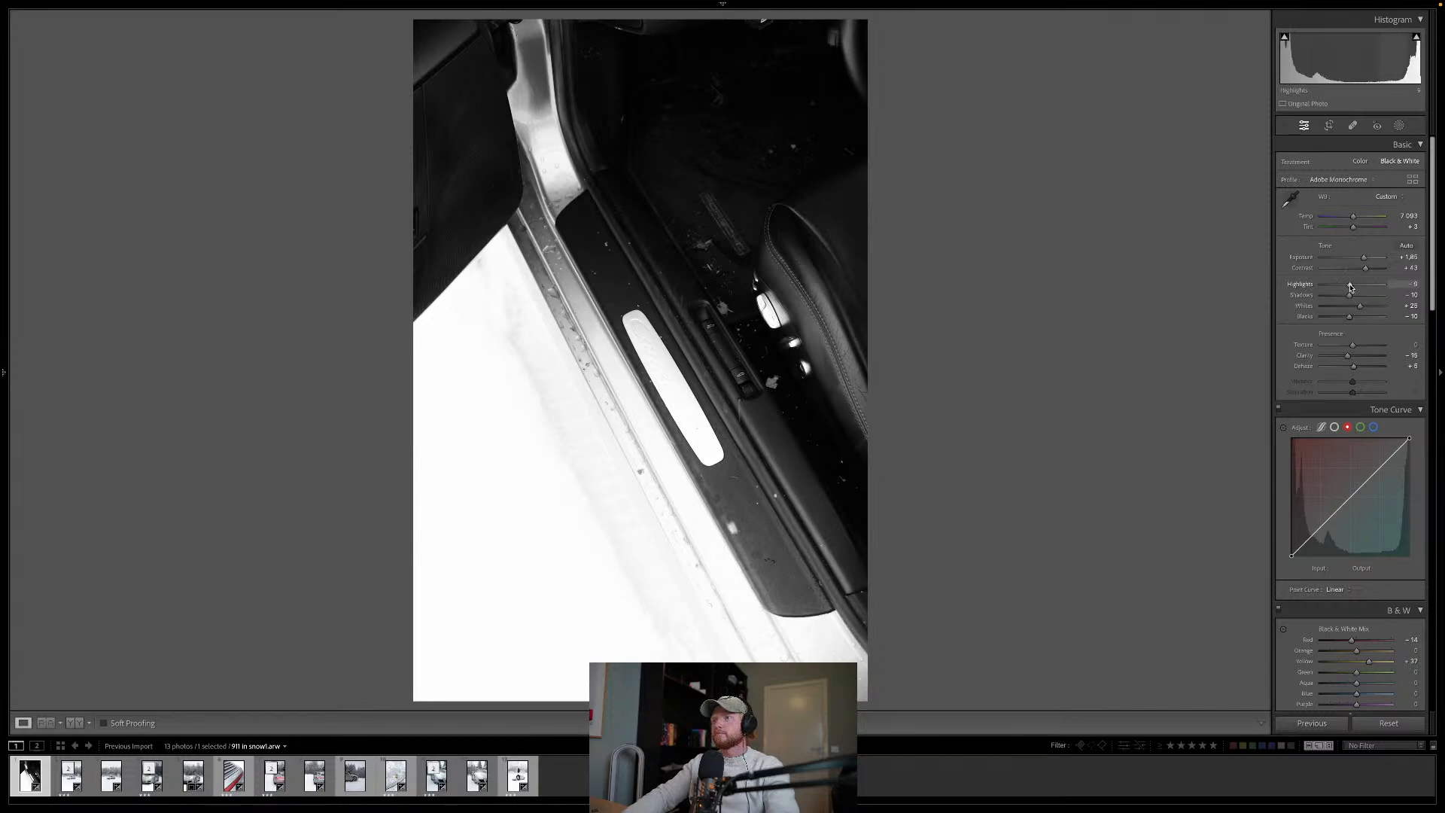
click(1363, 257)
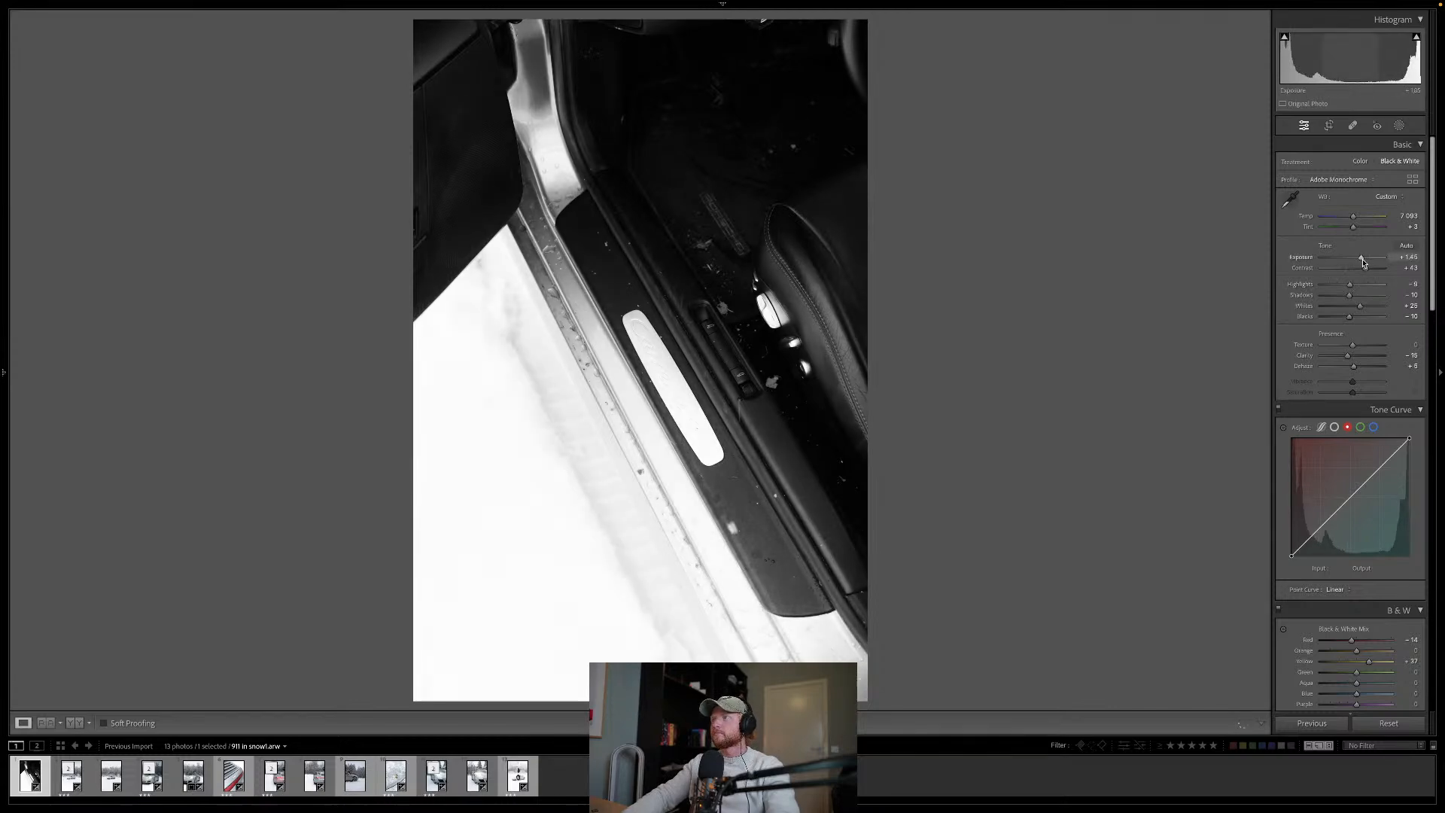
drag(1362, 259, 1358, 261)
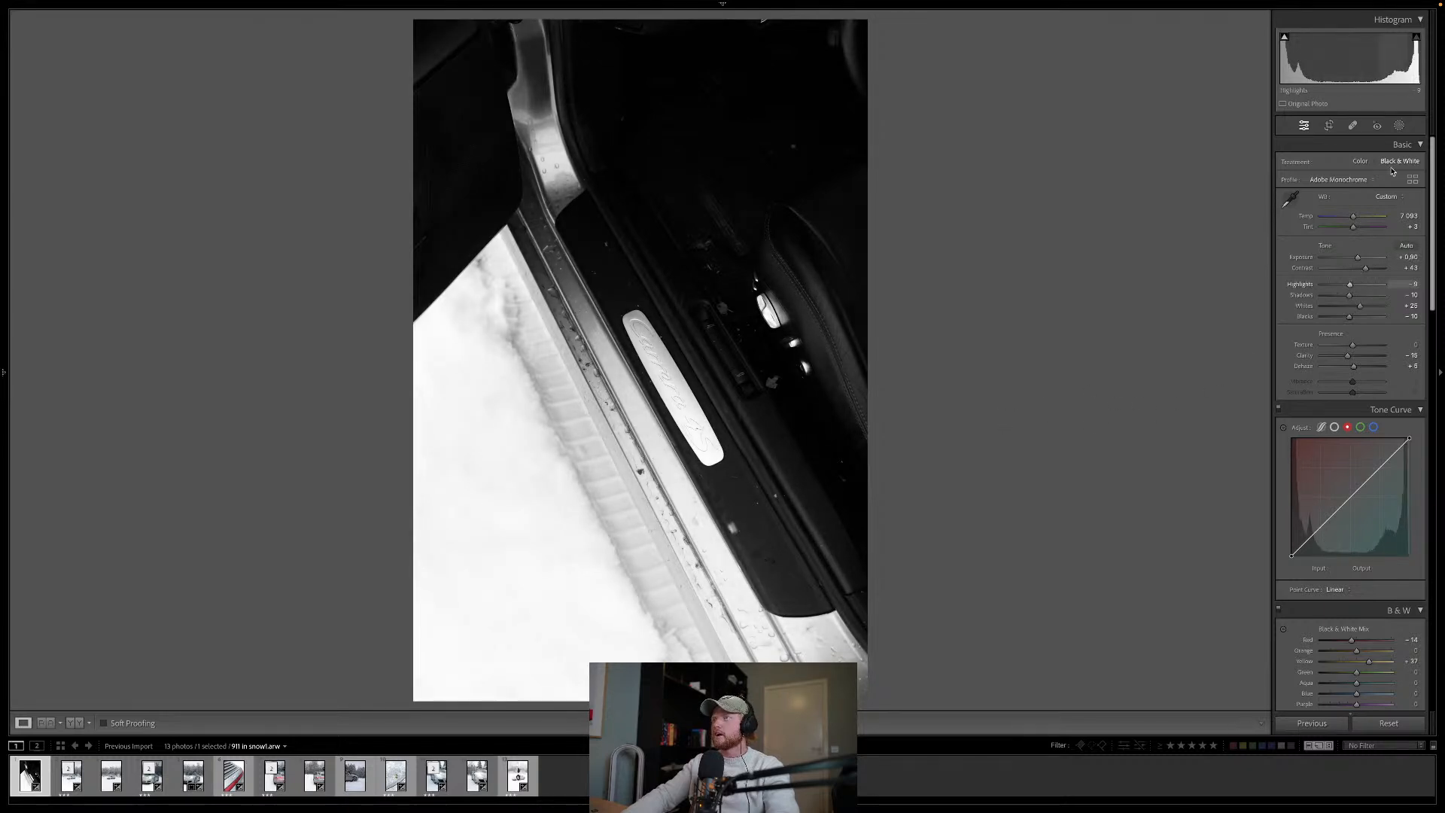
Step: Brighten the snow in the door sill photo's lower-left area with a linear gradient mask, and rate the photo three stars
click(1400, 125)
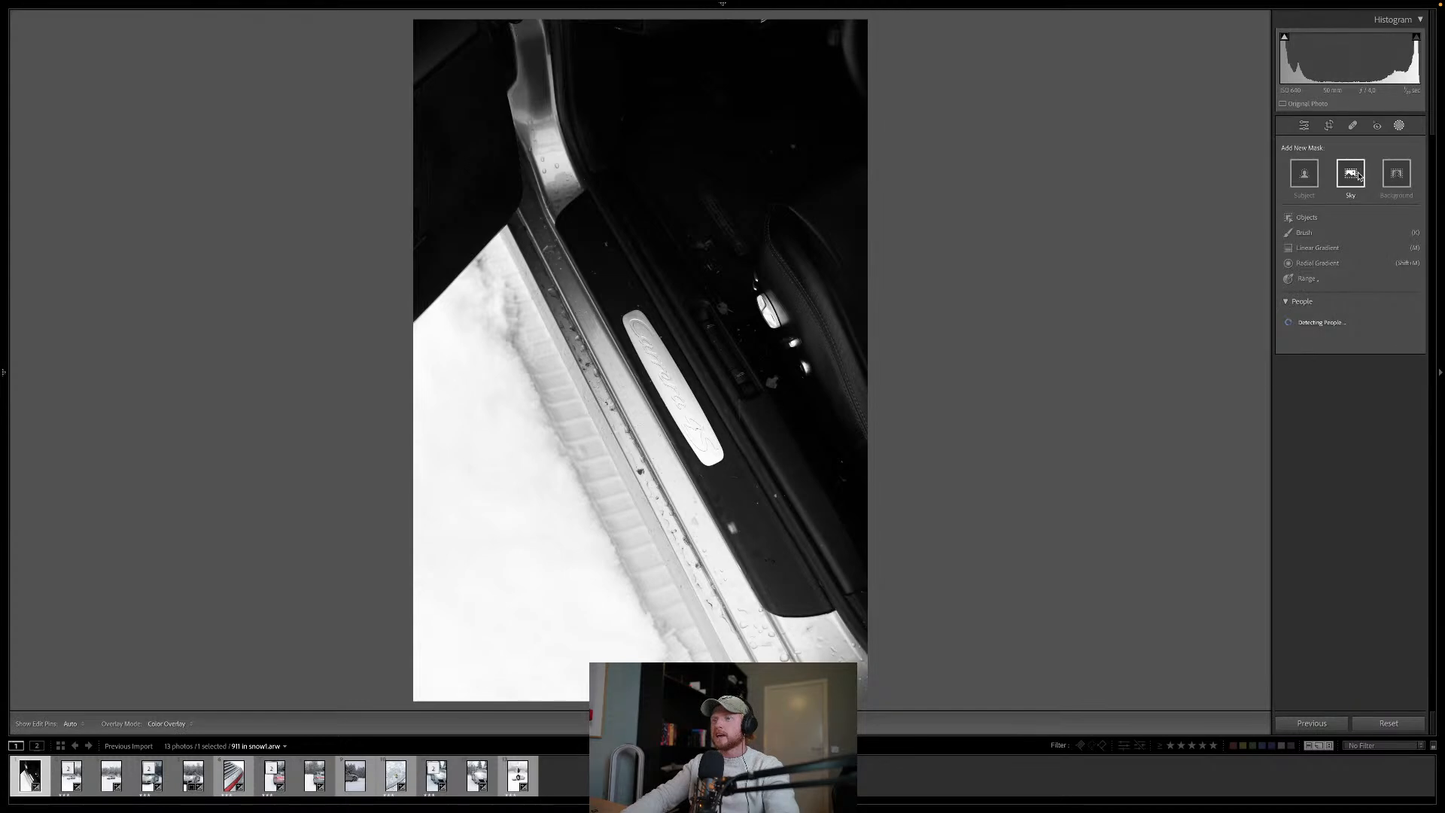
click(1329, 262)
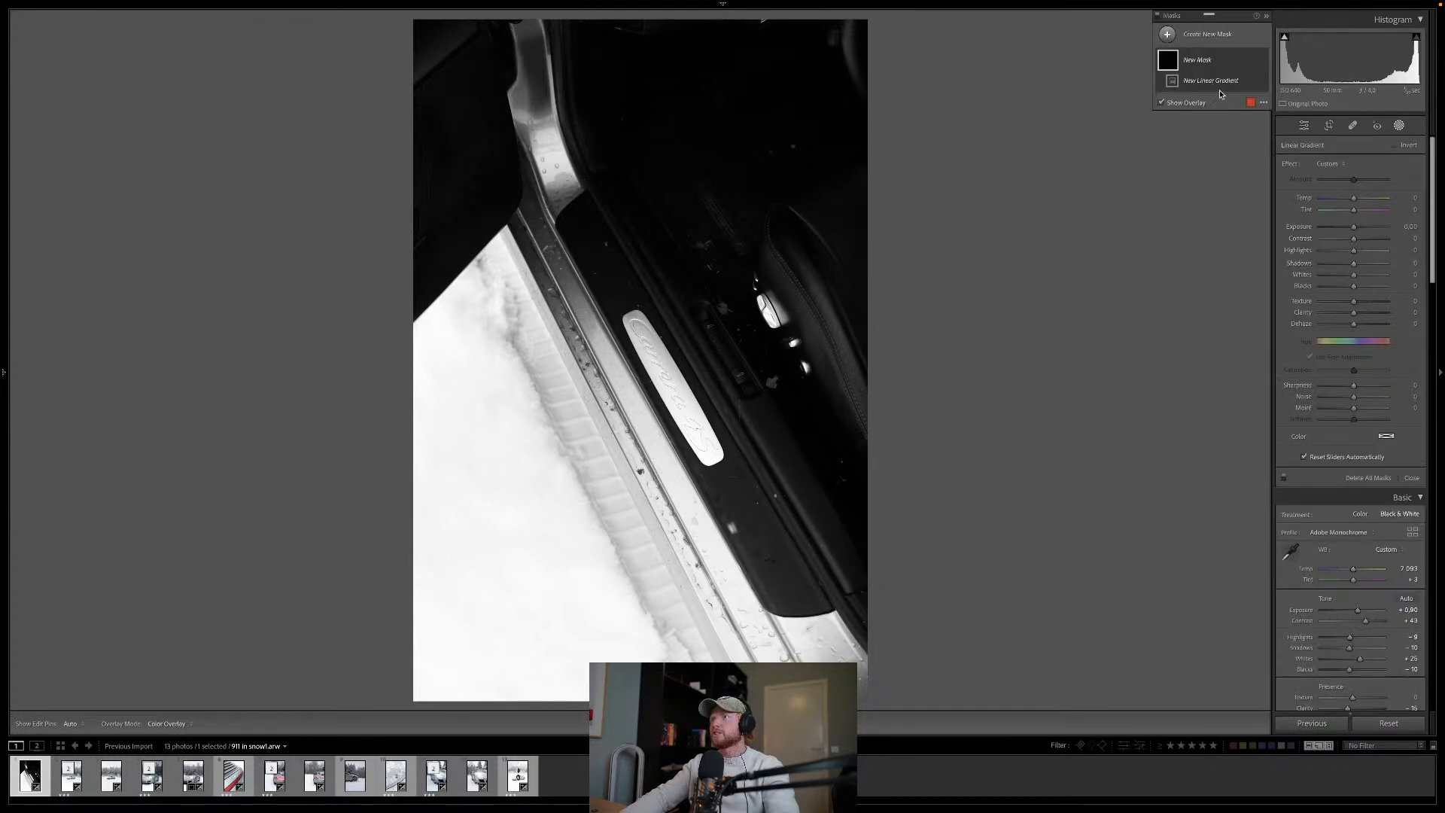
drag(1353, 227, 1359, 227)
drag(764, 297, 792, 297)
key(shift+w)
key(3)
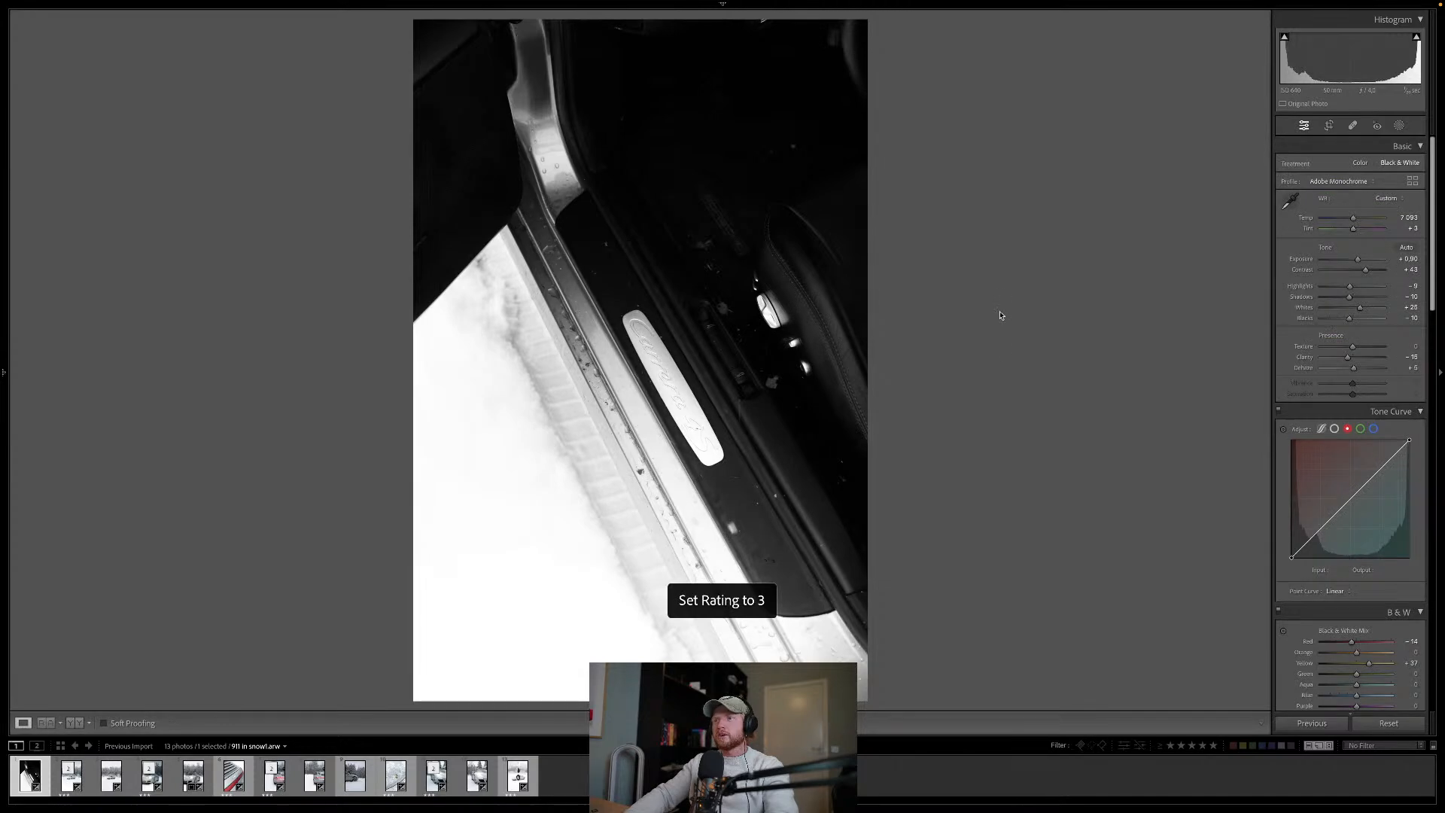
Step: Filter the filmstrip to three-star photos and review the finished edits one after another
click(1193, 746)
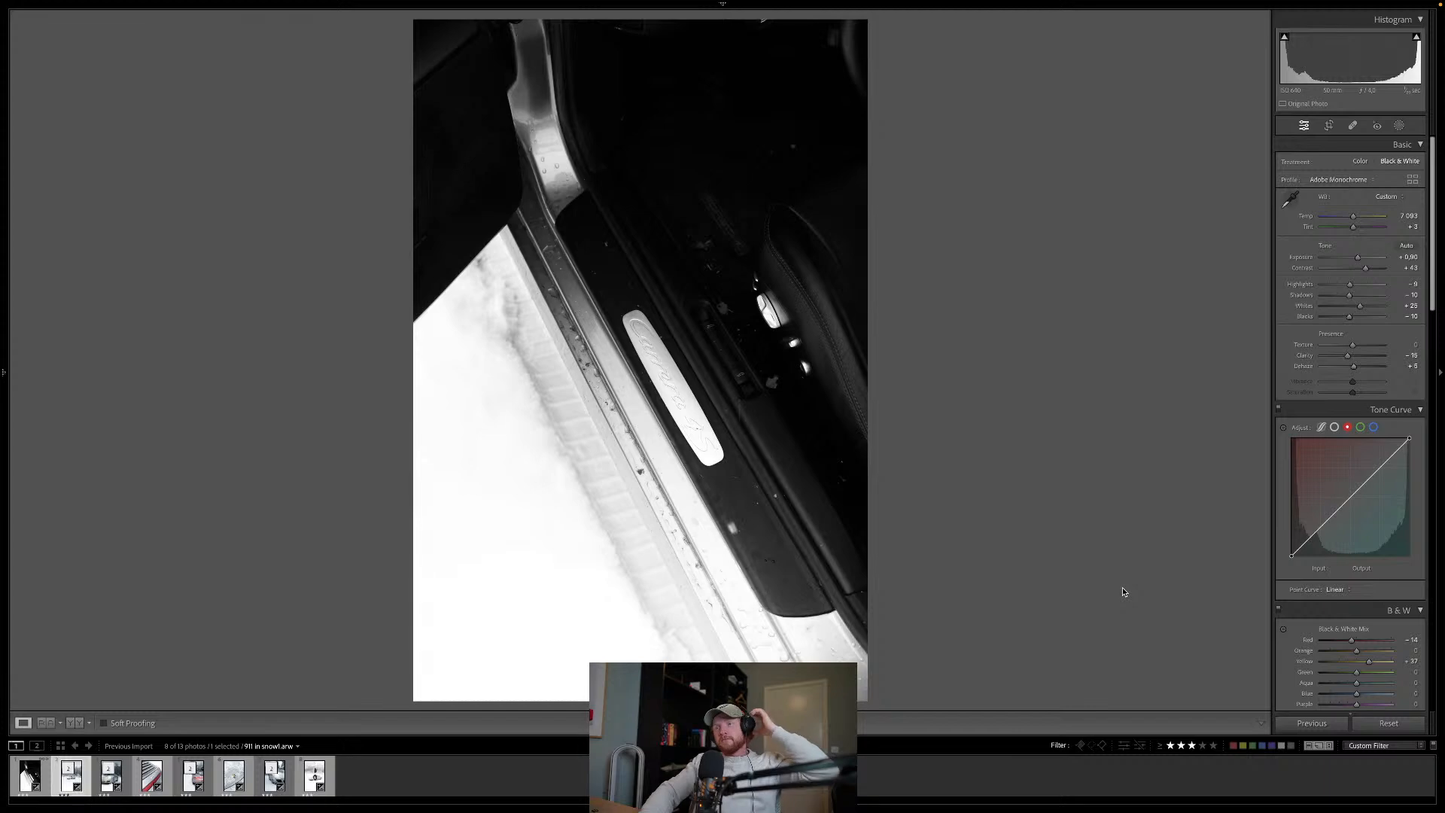
key(Right)
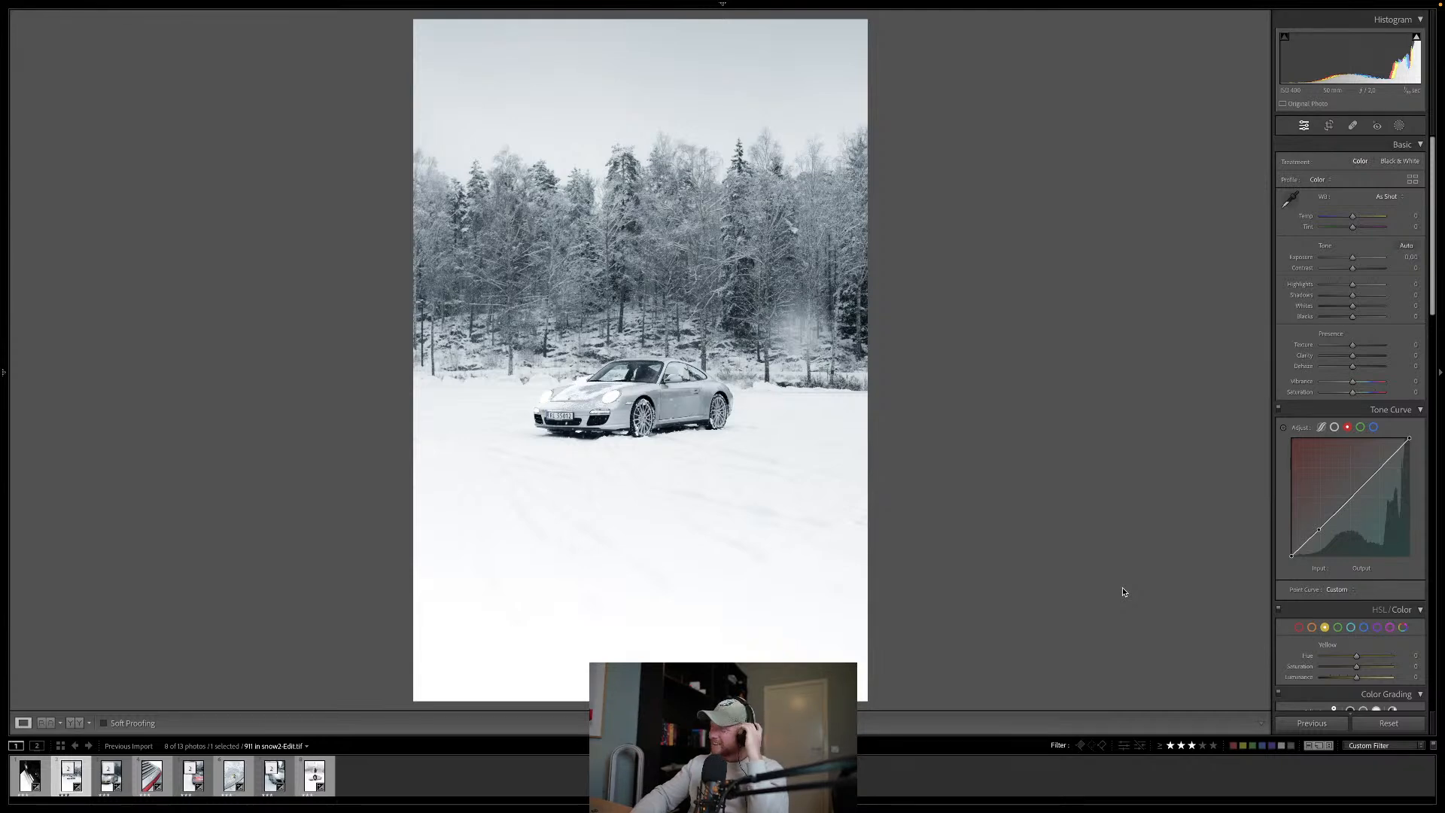
key(Right)
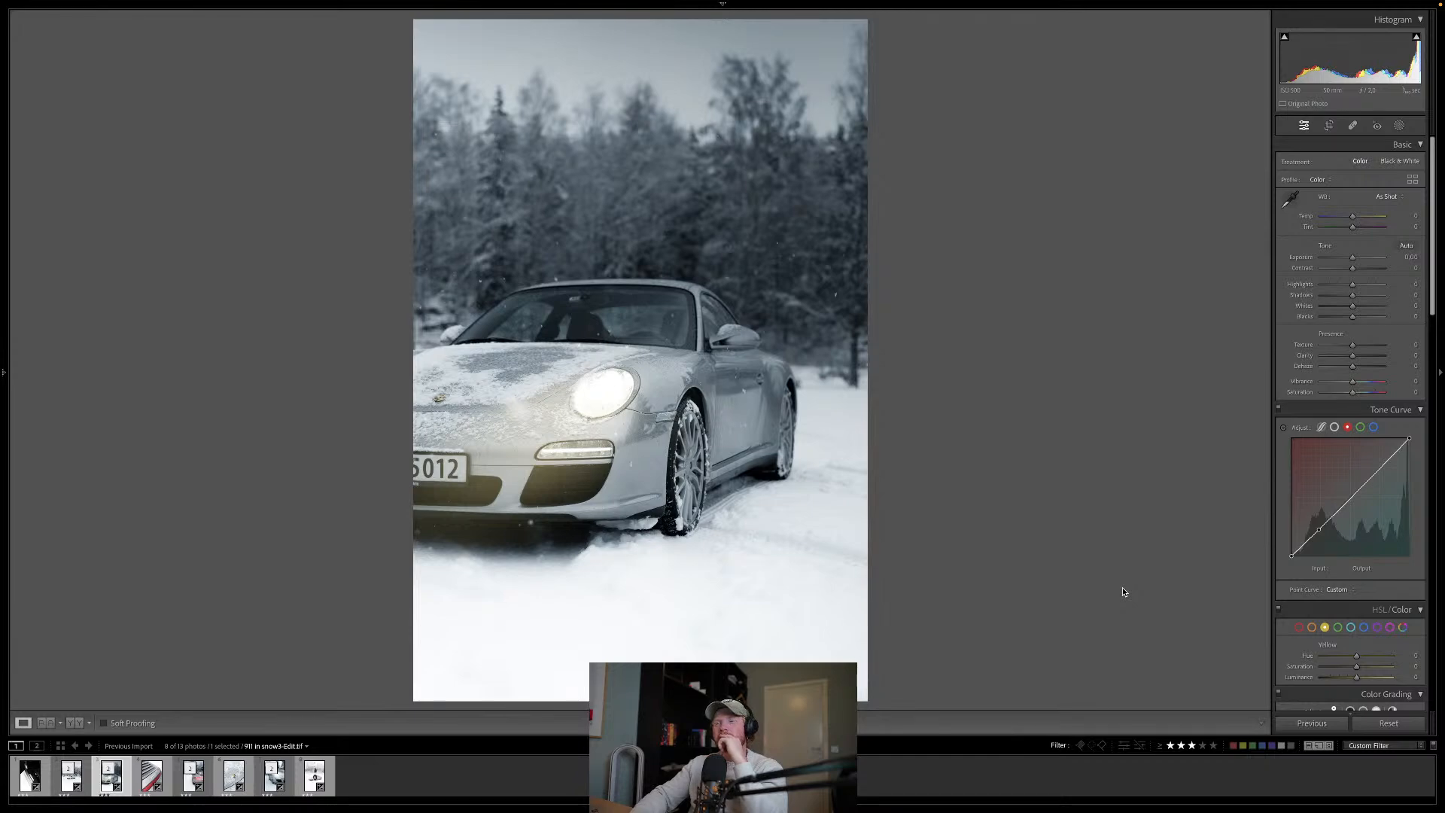
key(Right)
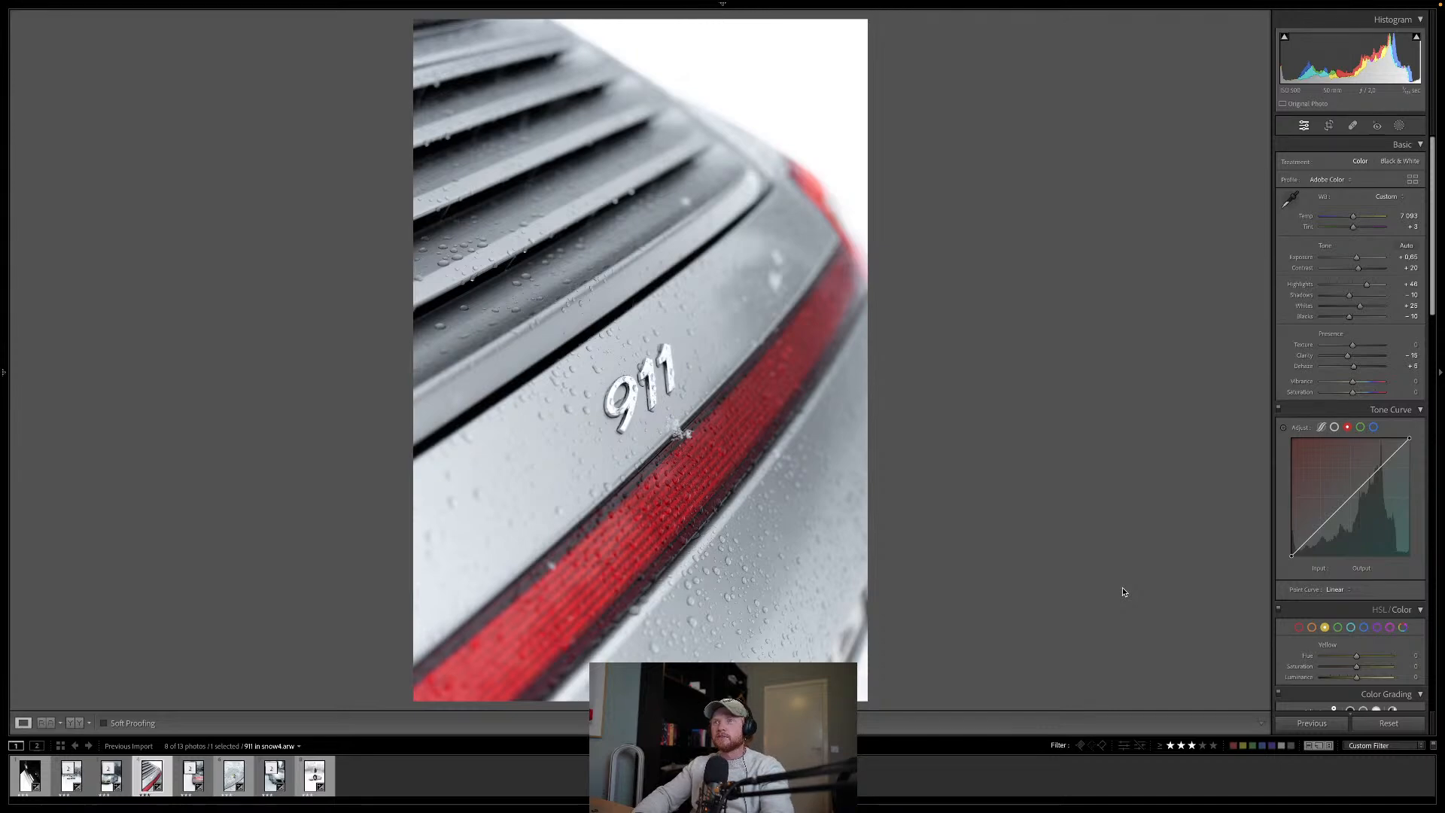
key(Right)
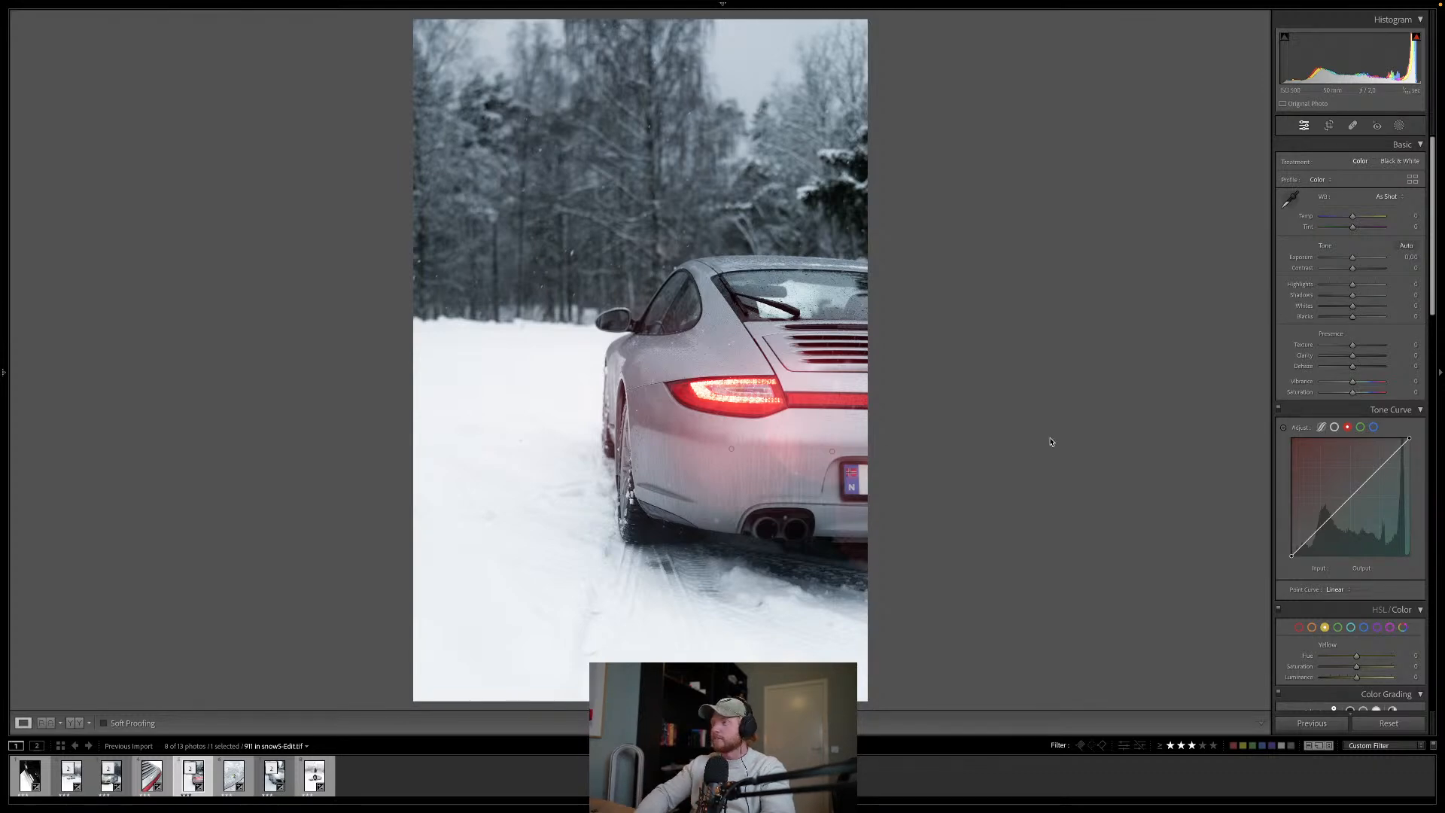
key(Right)
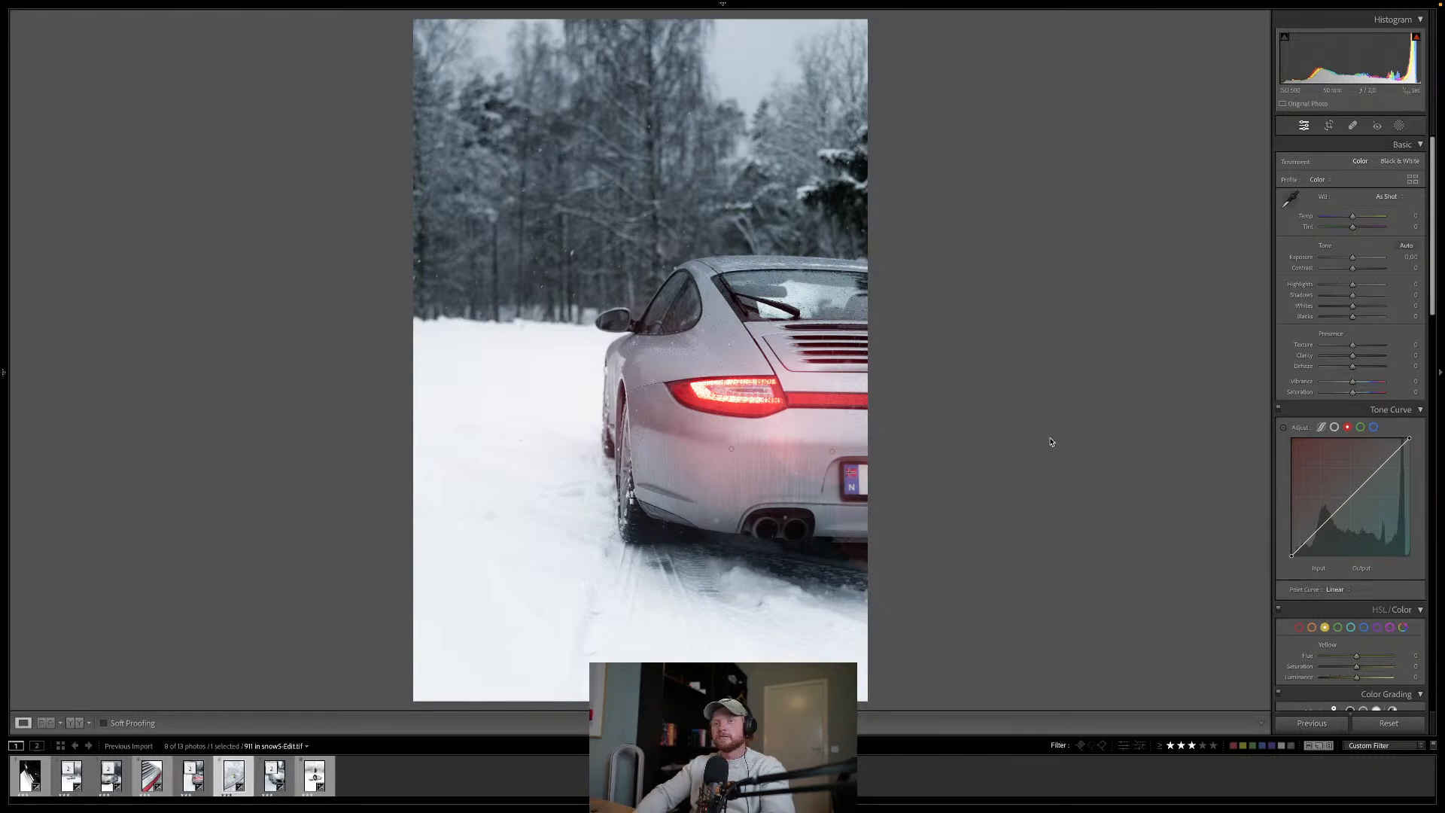
key(ctrl+shift+v)
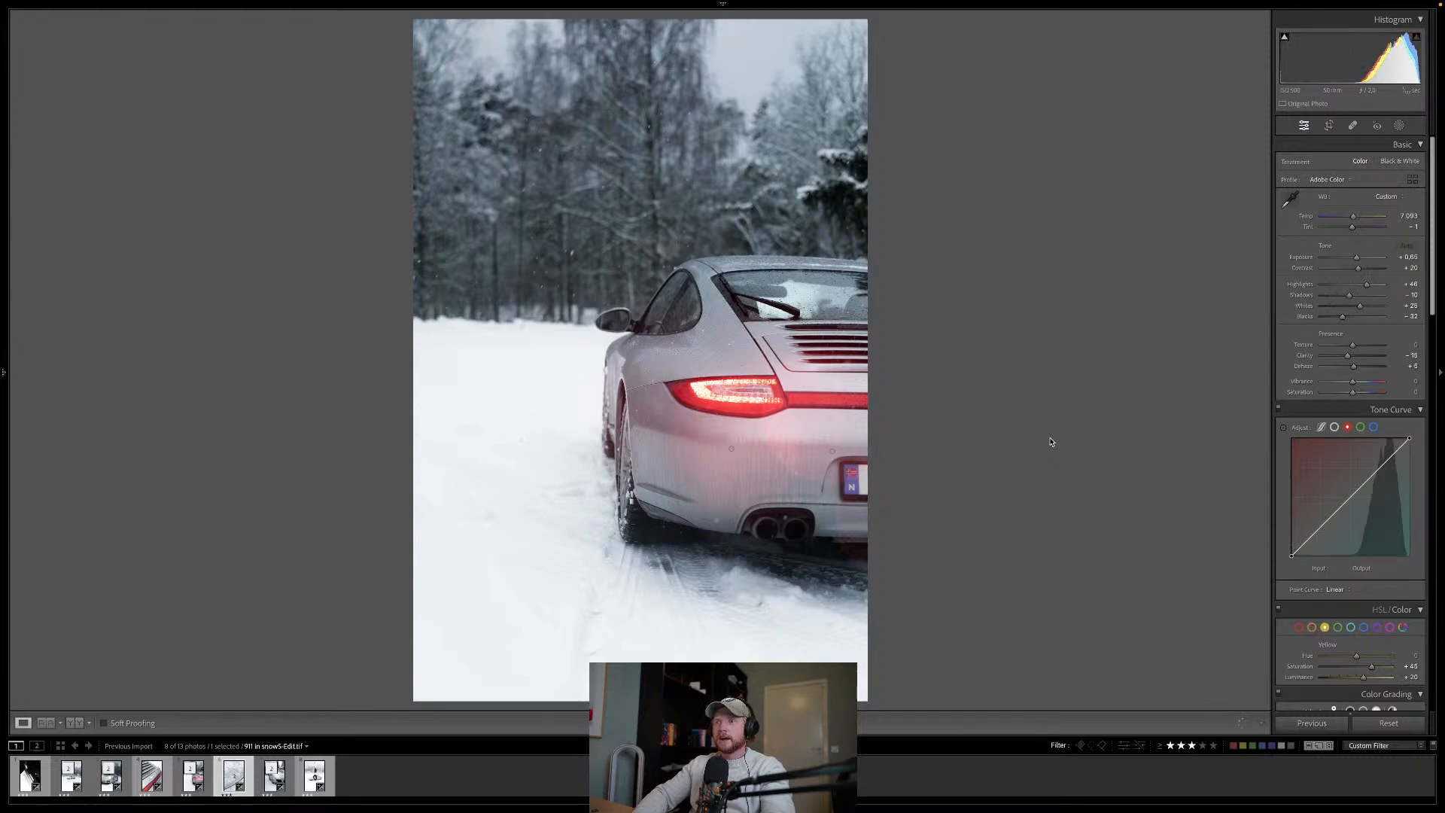
key(Right)
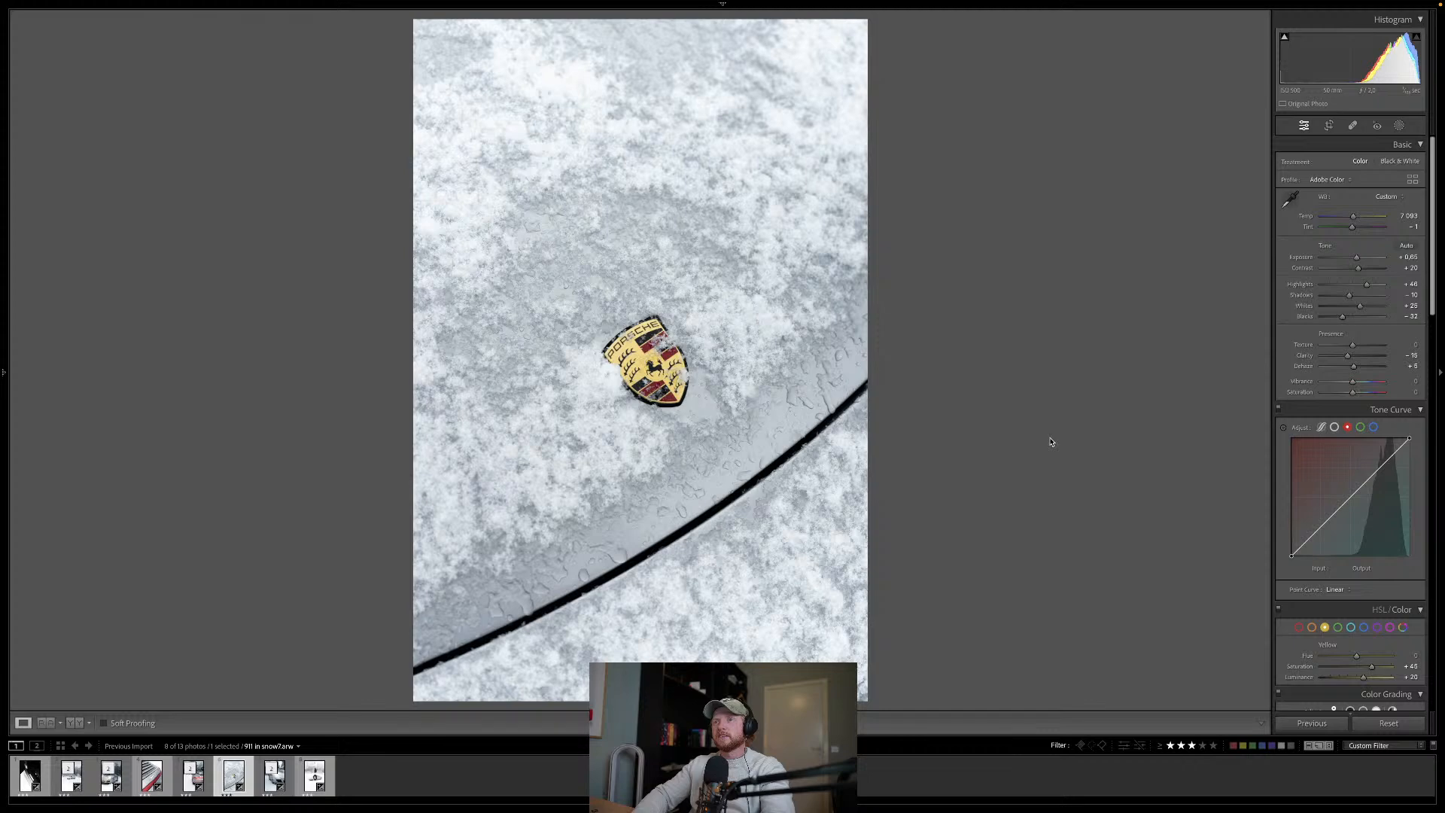
key(Right)
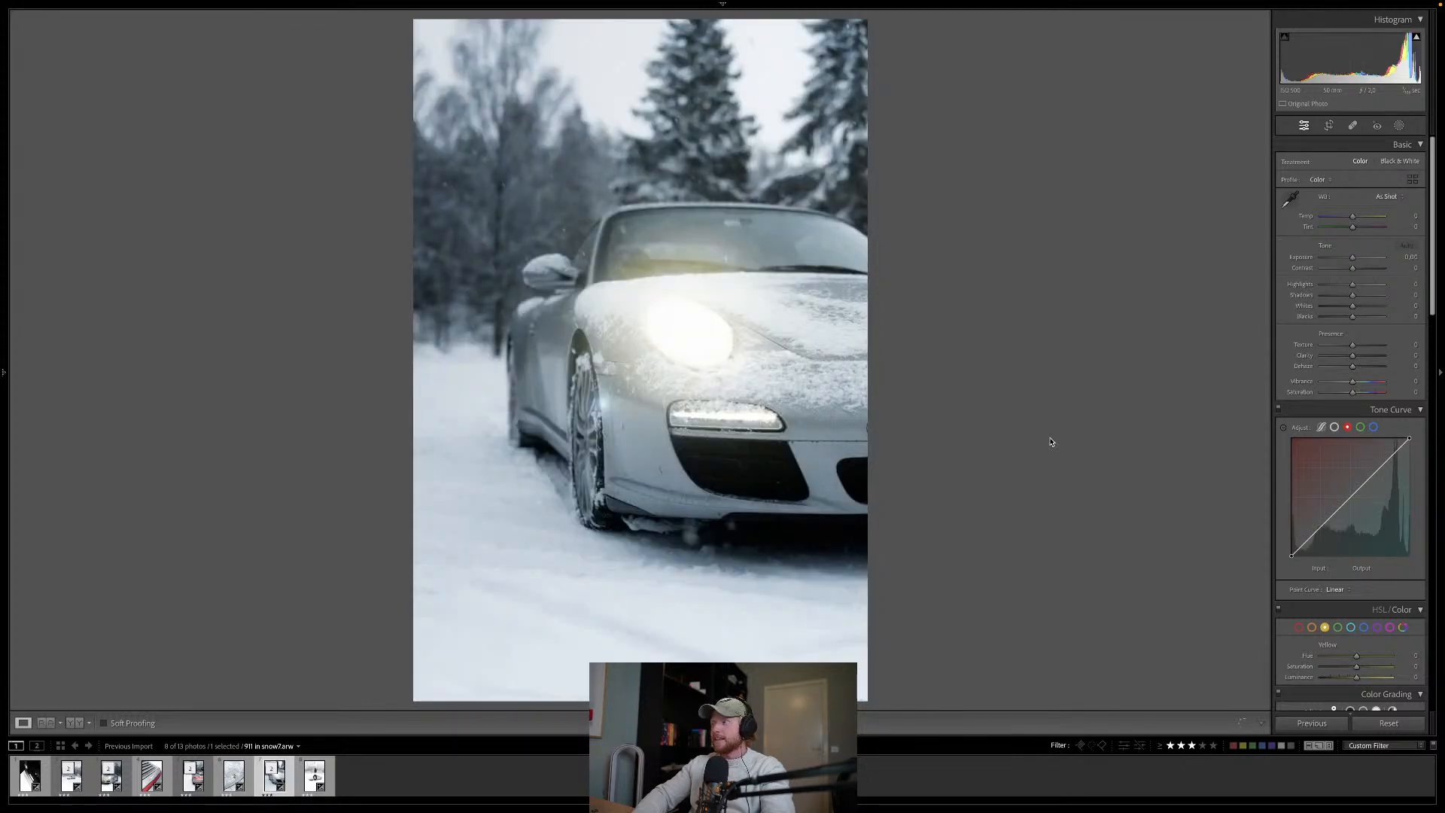
key(Right)
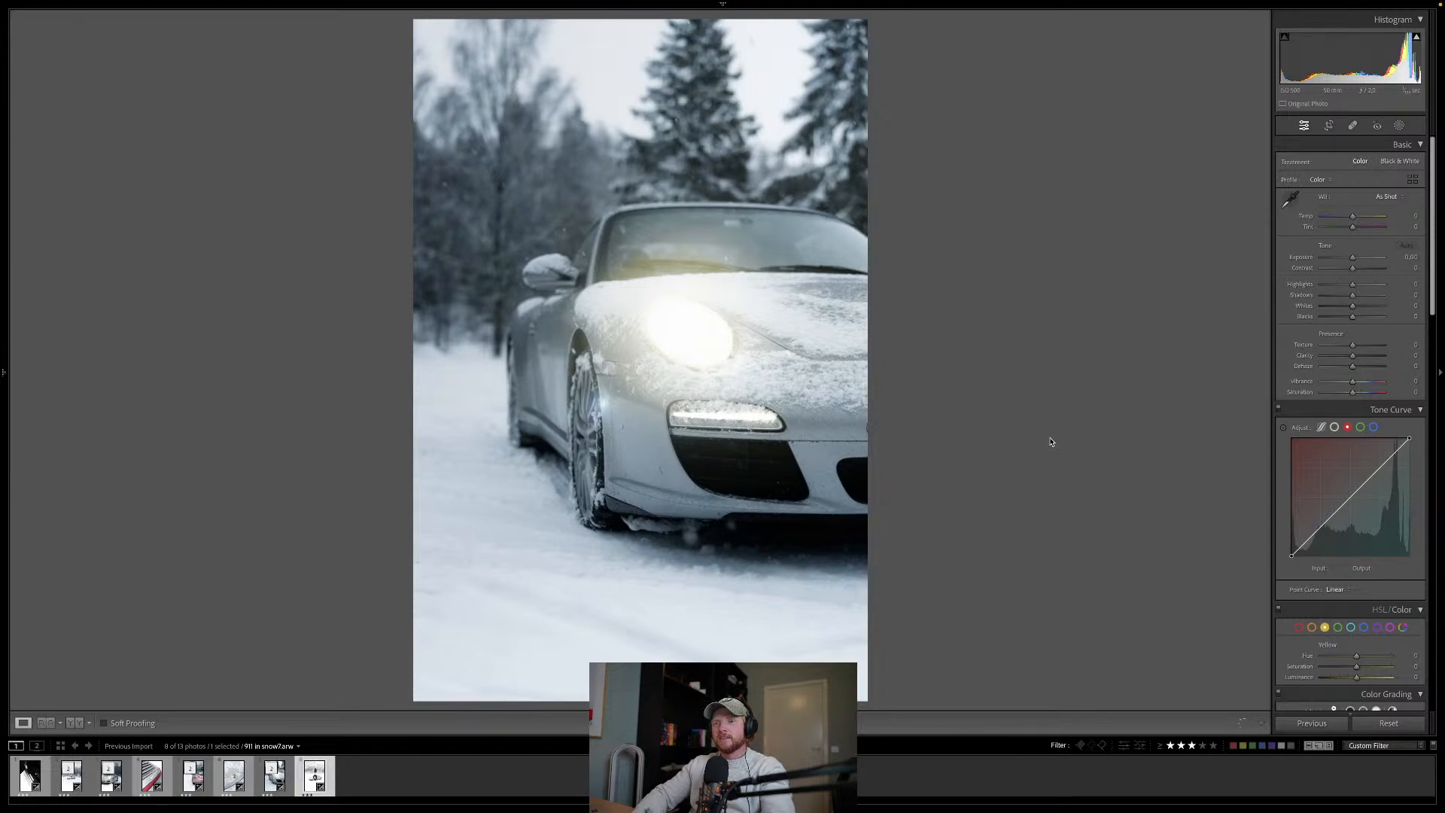